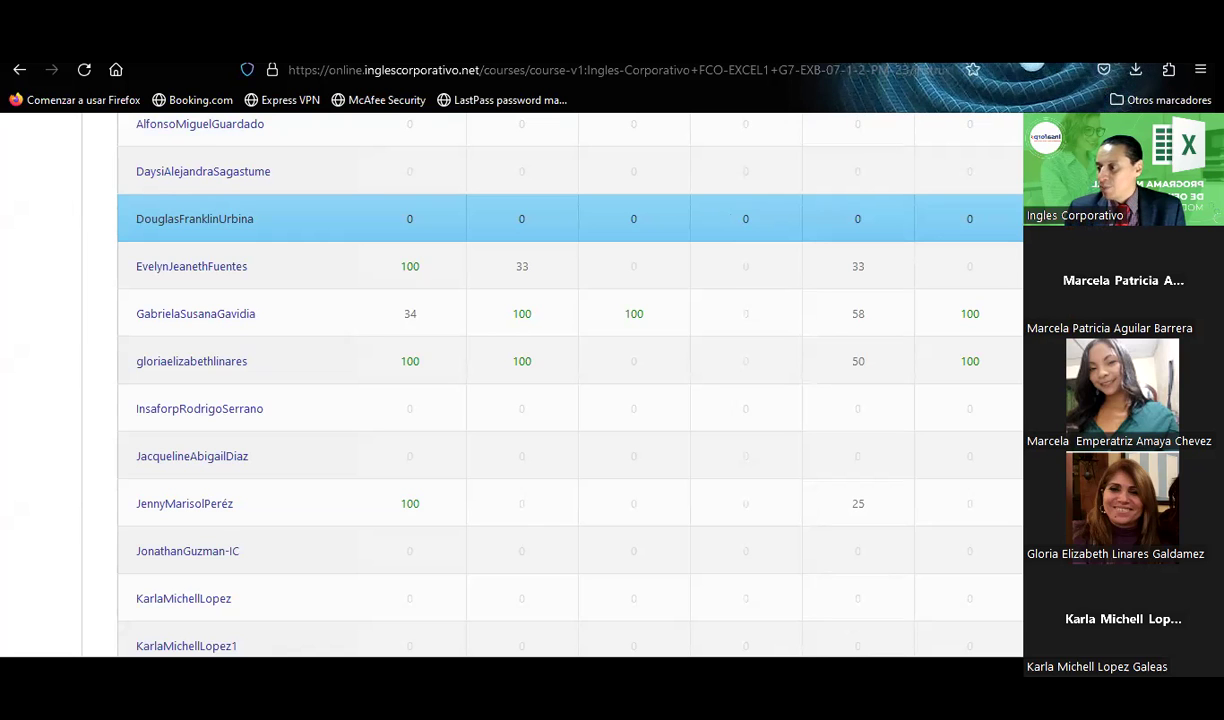
Step: Scroll through the Inglés Corporativo gradebook to review the students' HW Promedio averages
{"action": "scroll", "coordinate": [549, 401], "scroll_direction": "up", "scroll_amount": 3}
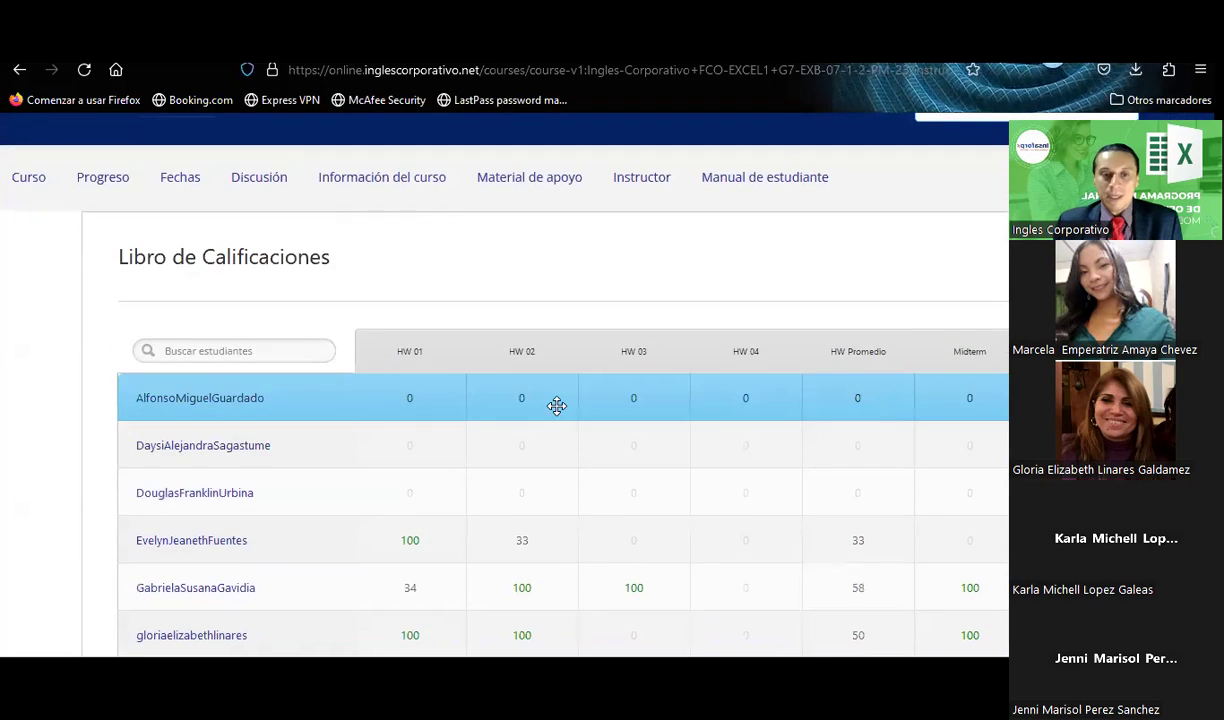
{"action": "scroll", "coordinate": [557, 405], "scroll_direction": "down", "scroll_amount": 2}
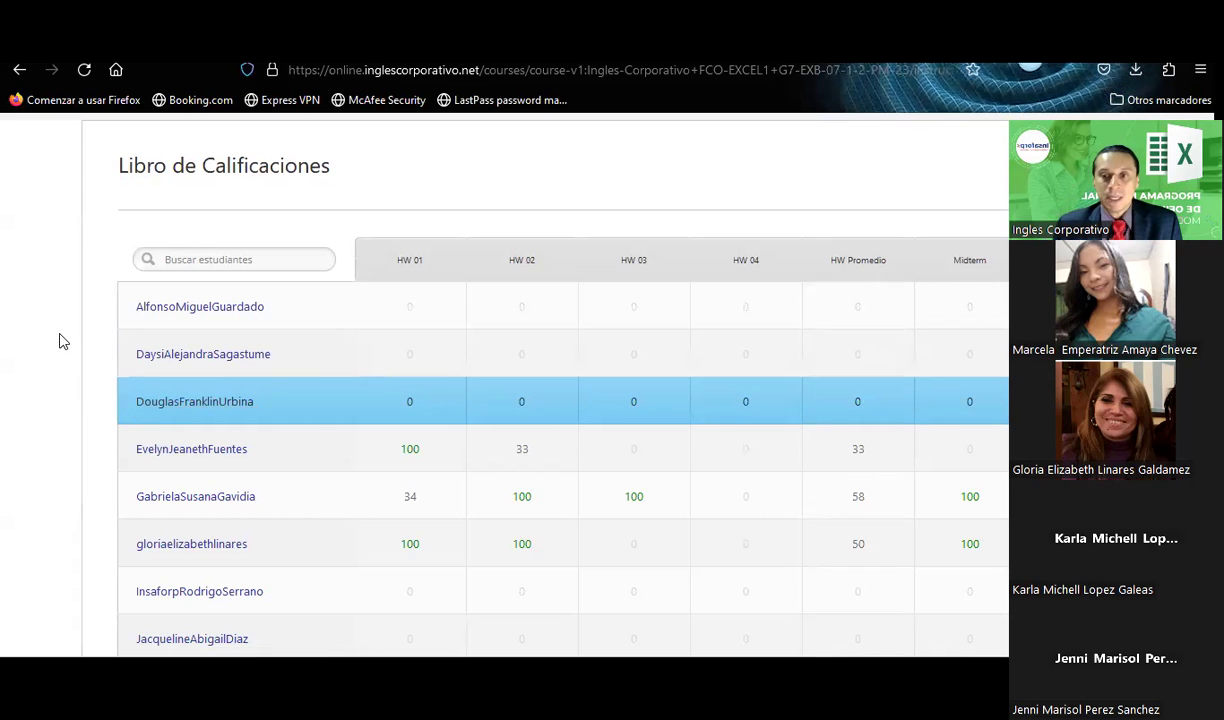
{"action": "scroll", "coordinate": [59, 341], "scroll_direction": "down", "scroll_amount": 3}
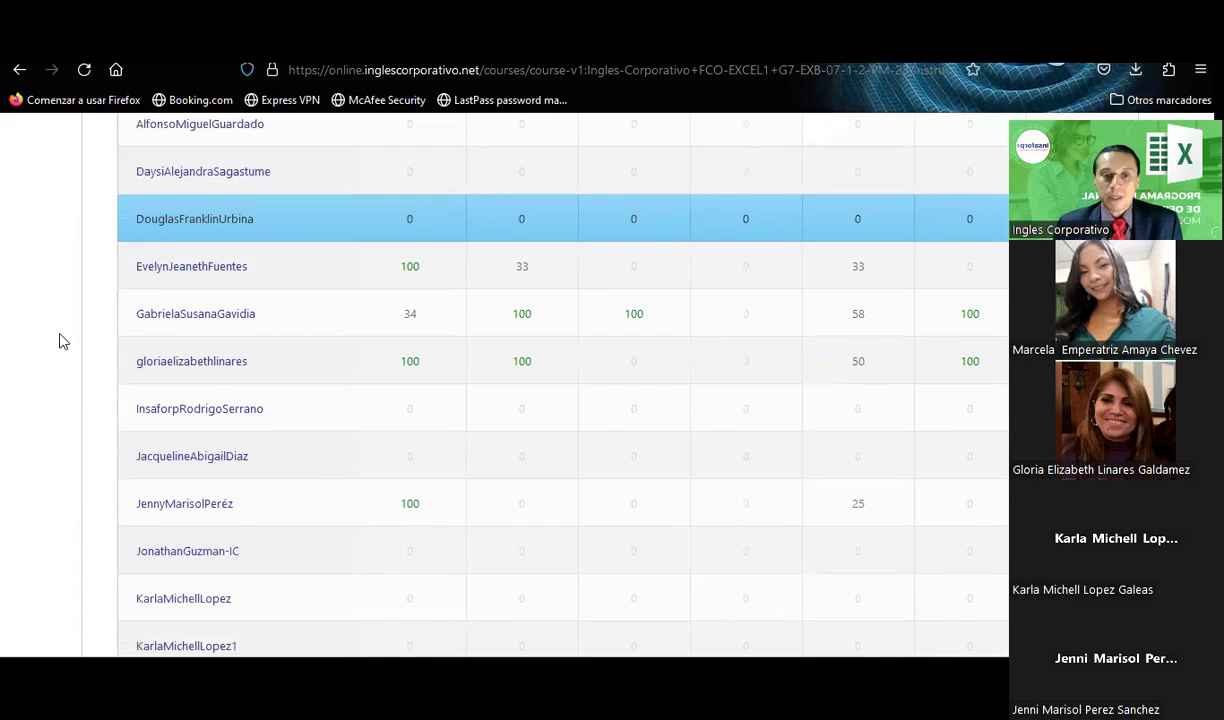
{"action": "scroll", "coordinate": [59, 341], "scroll_direction": "down", "scroll_amount": 2}
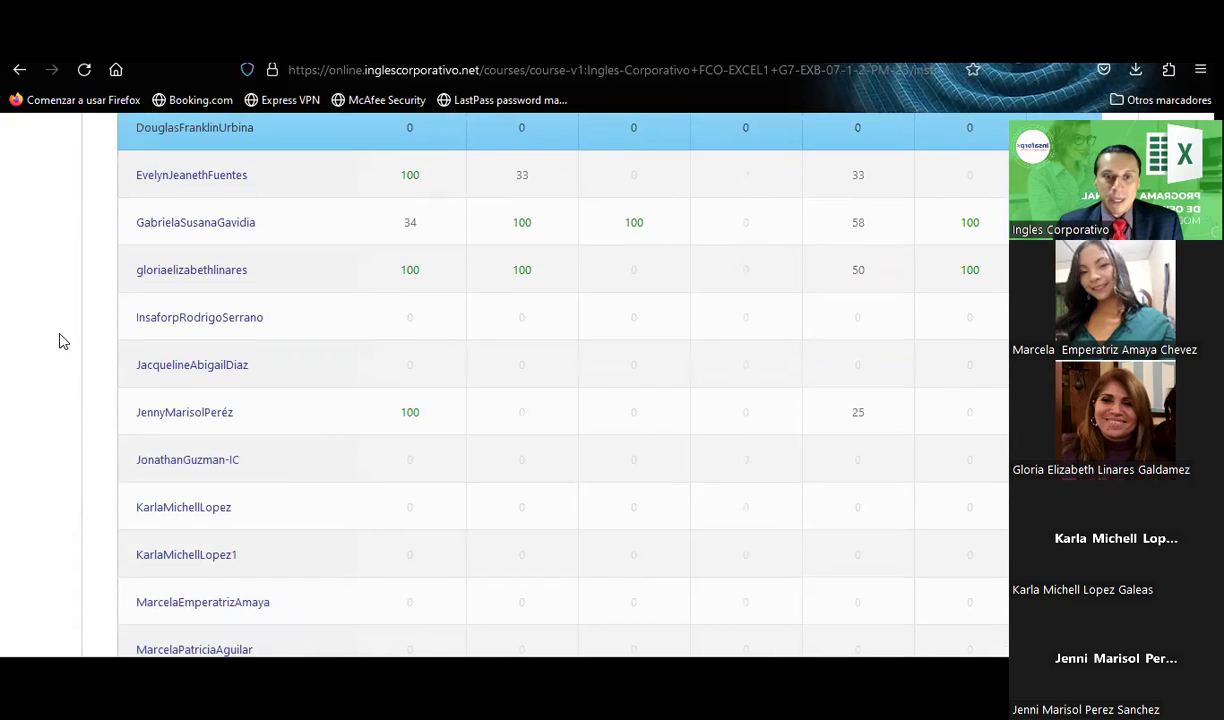
{"action": "scroll", "coordinate": [59, 341], "scroll_direction": "down", "scroll_amount": 2}
{"action": "scroll", "coordinate": [59, 341], "scroll_direction": "up", "scroll_amount": 4}
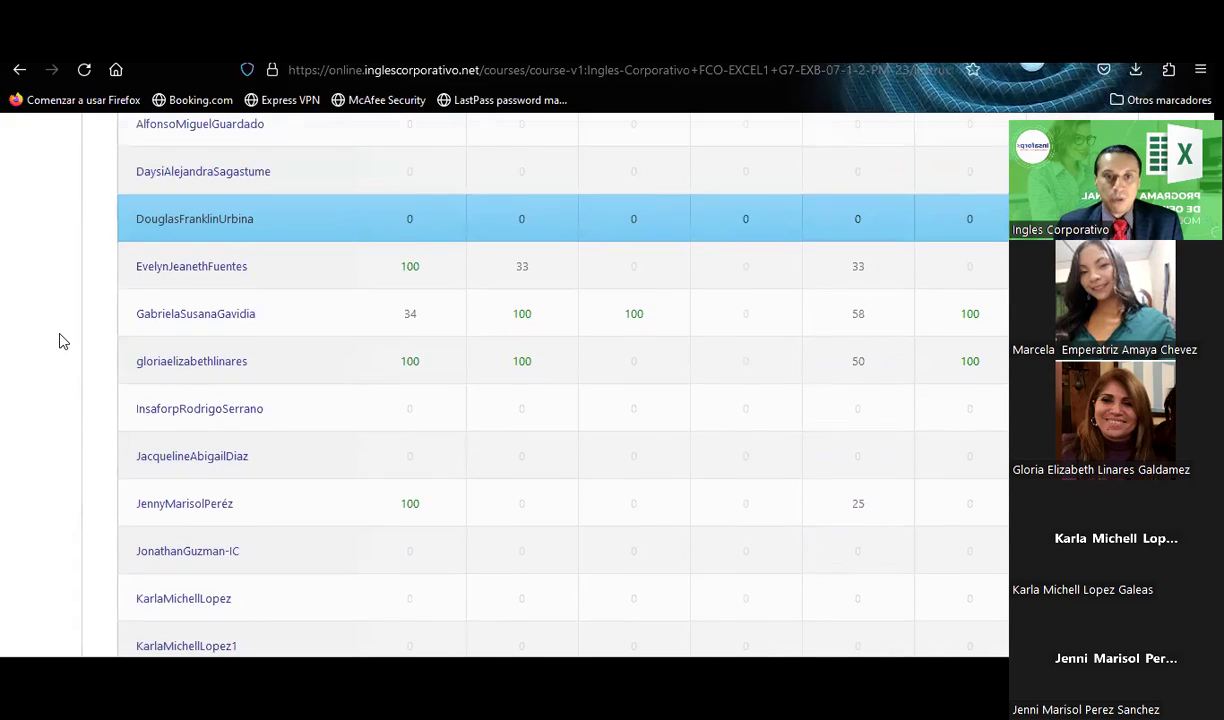
{"action": "scroll", "coordinate": [59, 341], "scroll_direction": "up", "scroll_amount": 2}
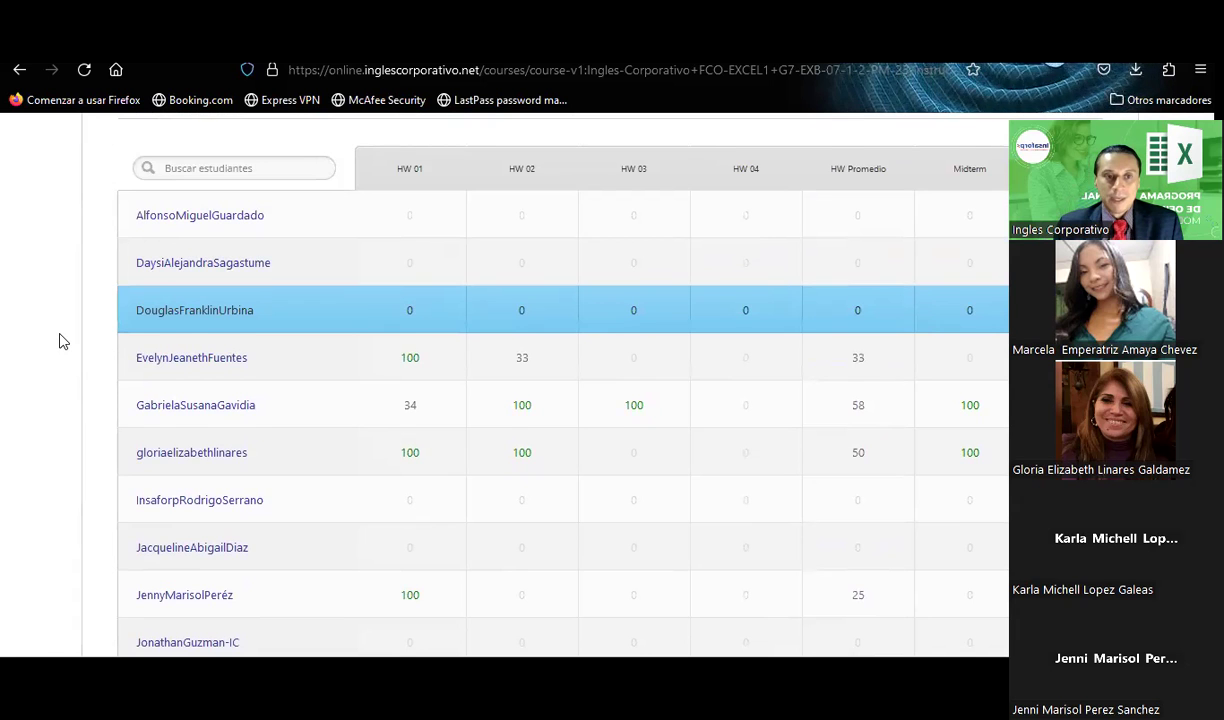
{"action": "scroll", "coordinate": [59, 341], "scroll_direction": "down", "scroll_amount": 2}
{"action": "scroll", "coordinate": [59, 341], "scroll_direction": "down", "scroll_amount": 2}
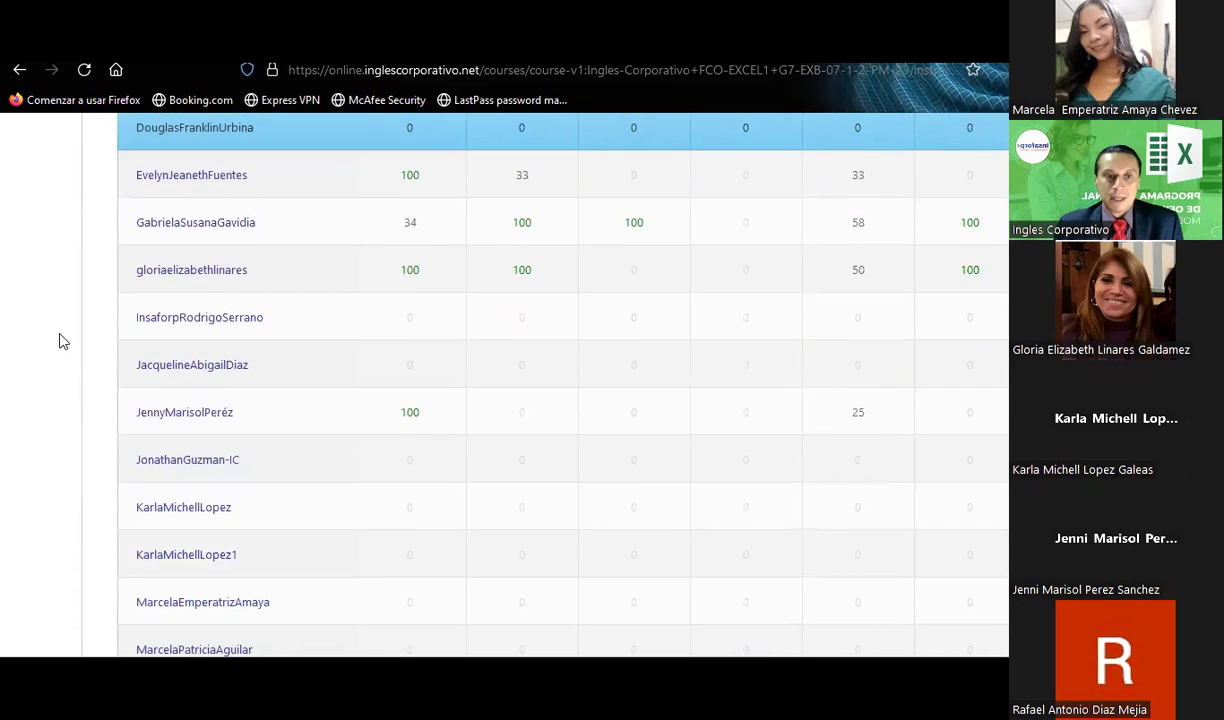
{"action": "scroll", "coordinate": [59, 341], "scroll_direction": "down", "scroll_amount": 2}
{"action": "scroll", "coordinate": [59, 341], "scroll_direction": "down", "scroll_amount": 2}
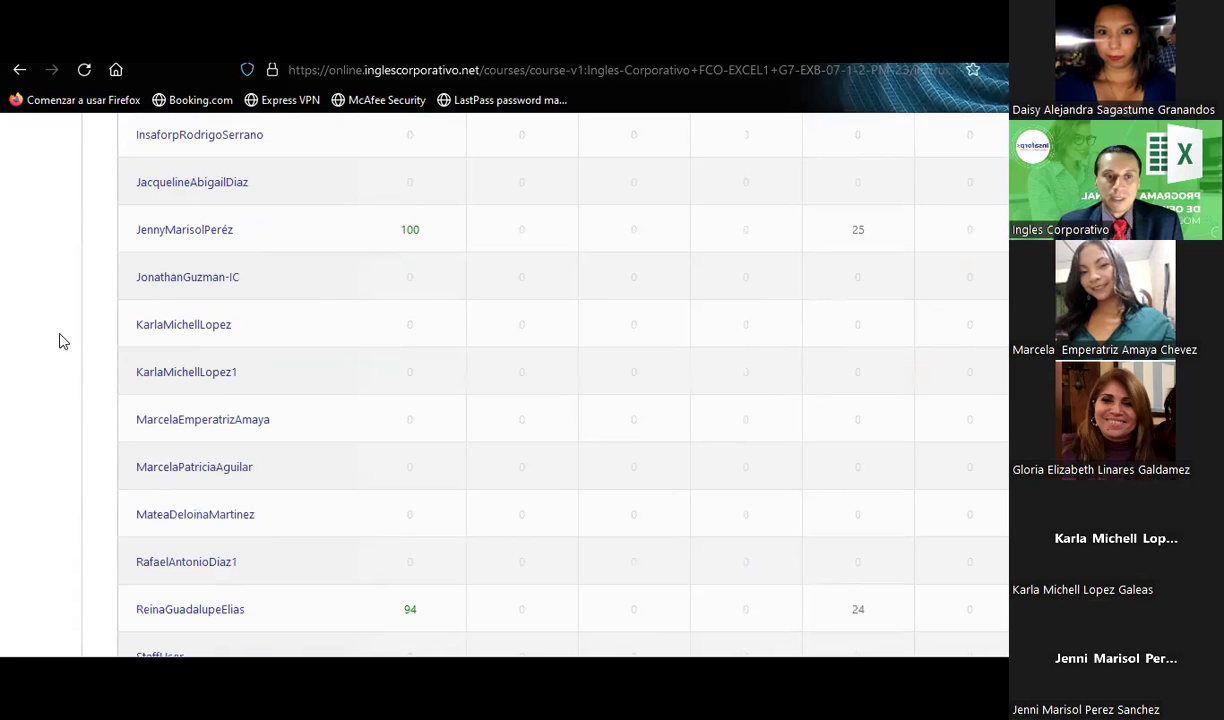
{"action": "scroll", "coordinate": [59, 341], "scroll_direction": "down", "scroll_amount": 2}
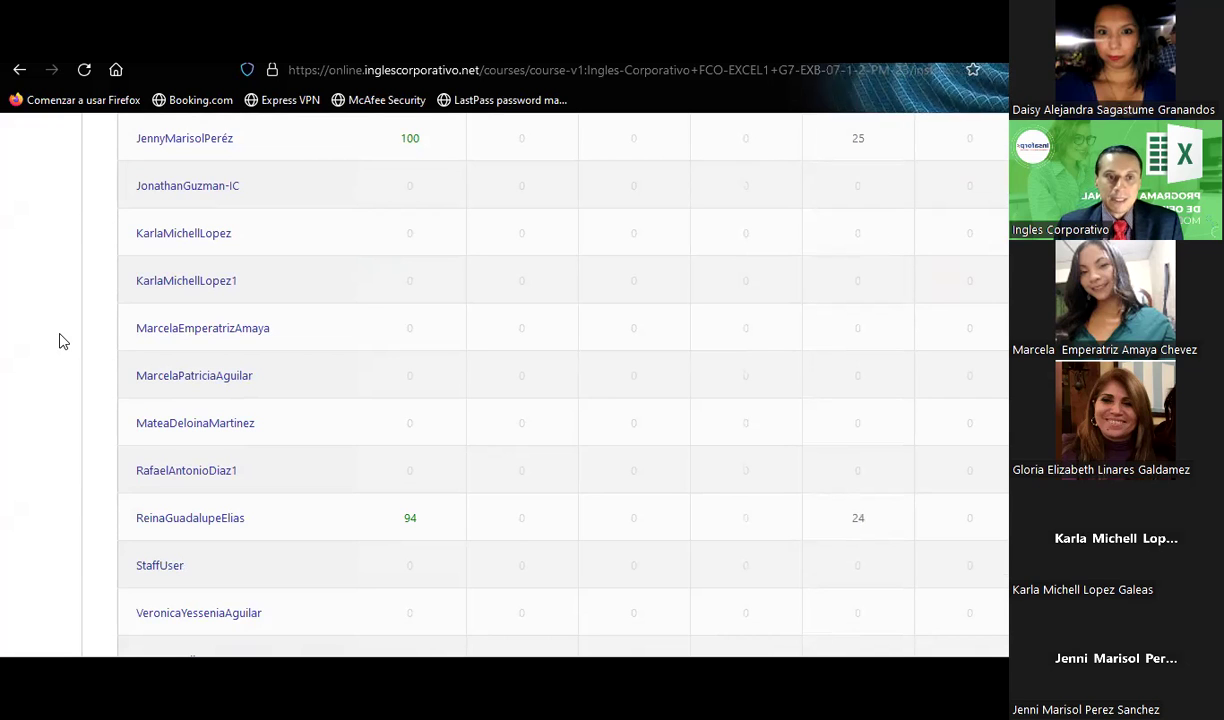
{"action": "scroll", "coordinate": [59, 341], "scroll_direction": "down", "scroll_amount": 2}
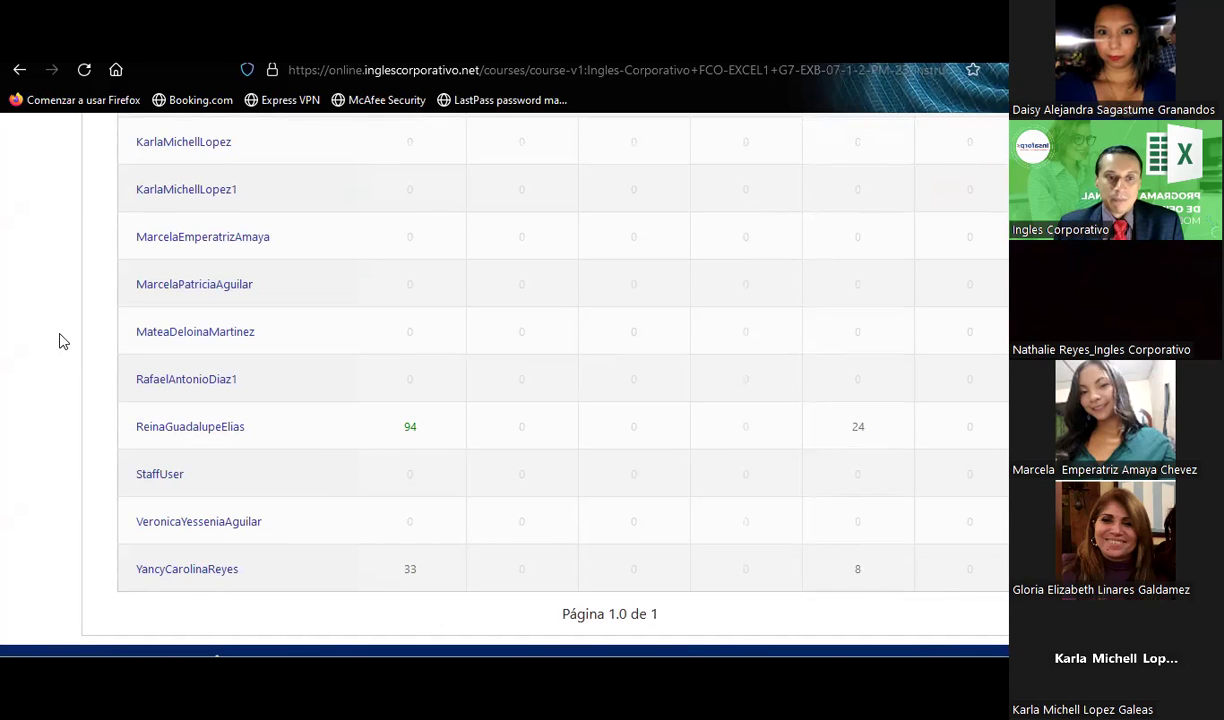
{"action": "scroll", "coordinate": [59, 341], "scroll_direction": "down", "scroll_amount": 2}
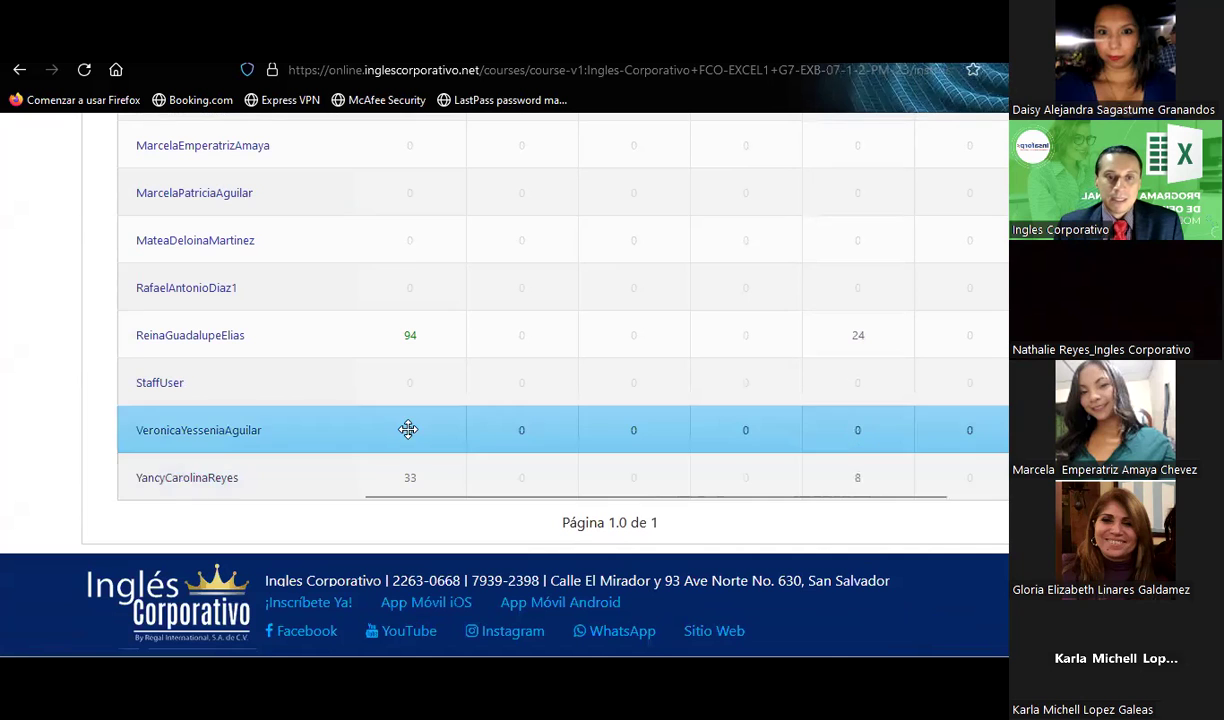
{"action": "scroll", "coordinate": [426, 425], "scroll_direction": "up", "scroll_amount": 3}
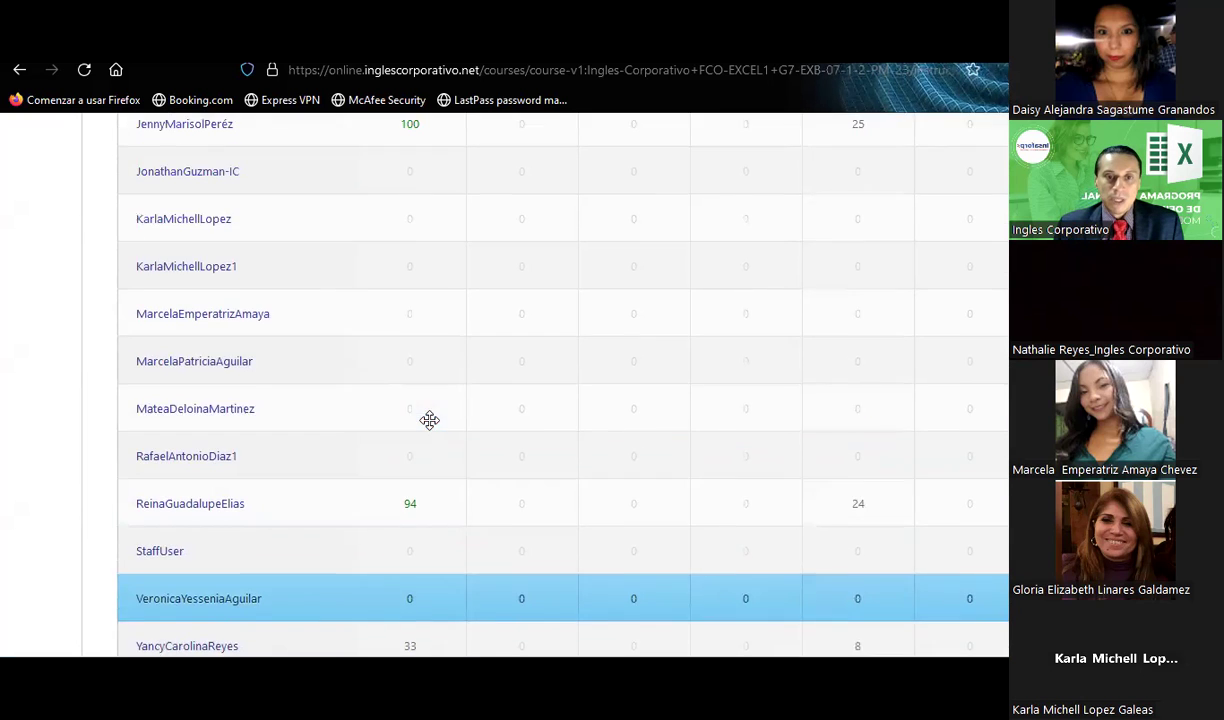
{"action": "scroll", "coordinate": [427, 422], "scroll_direction": "up", "scroll_amount": 4}
{"action": "scroll", "coordinate": [429, 420], "scroll_direction": "up", "scroll_amount": 3}
{"action": "scroll", "coordinate": [429, 420], "scroll_direction": "up", "scroll_amount": 2}
{"action": "scroll", "coordinate": [429, 420], "scroll_direction": "up", "scroll_amount": 1}
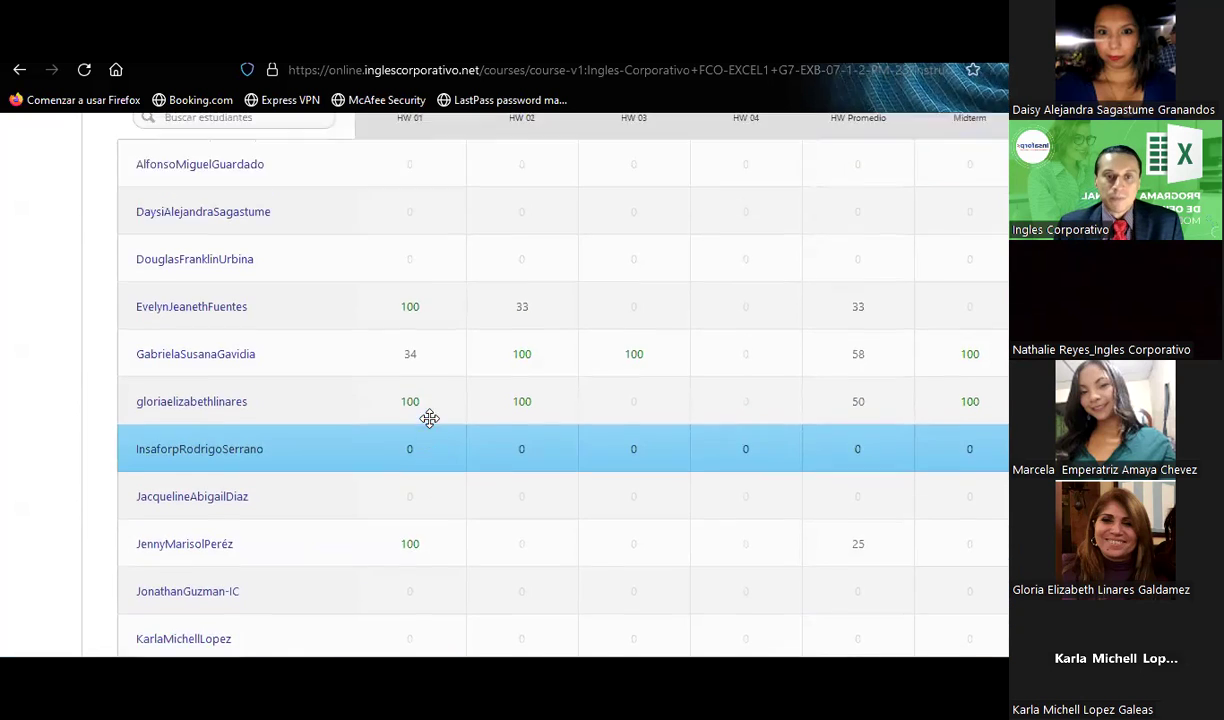
{"action": "scroll", "coordinate": [429, 420], "scroll_direction": "up", "scroll_amount": 3}
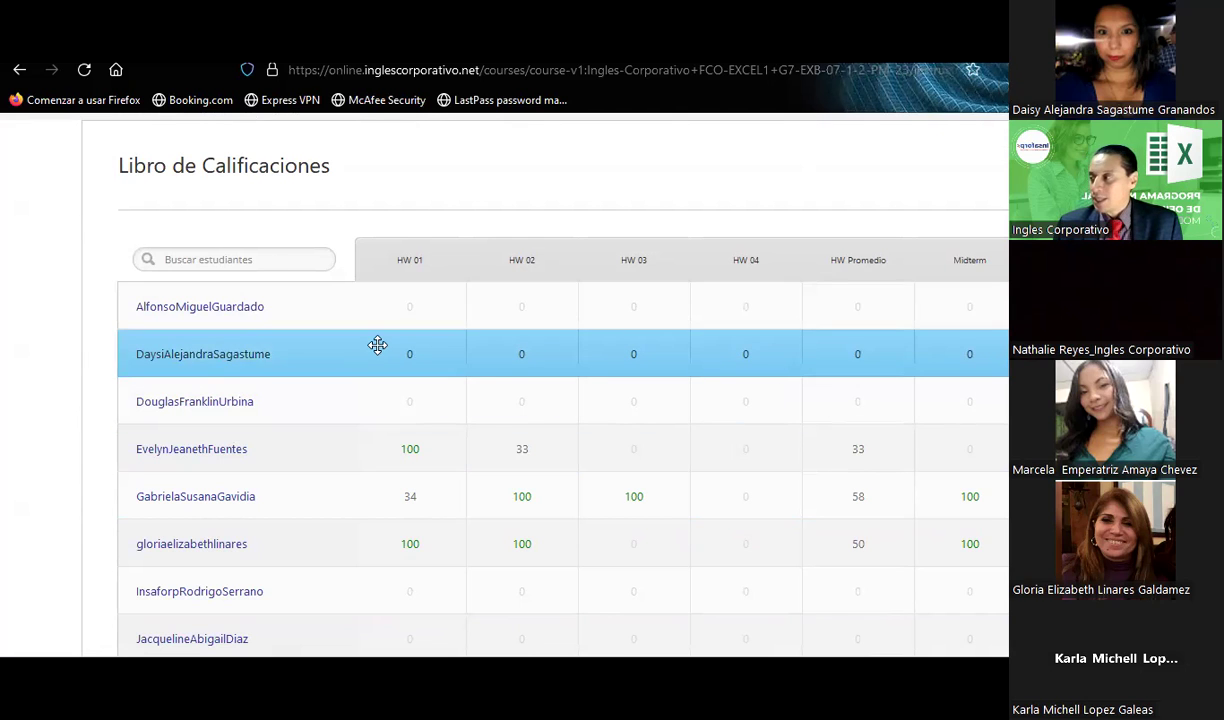
{"action": "scroll", "coordinate": [378, 345], "scroll_direction": "down", "scroll_amount": 2}
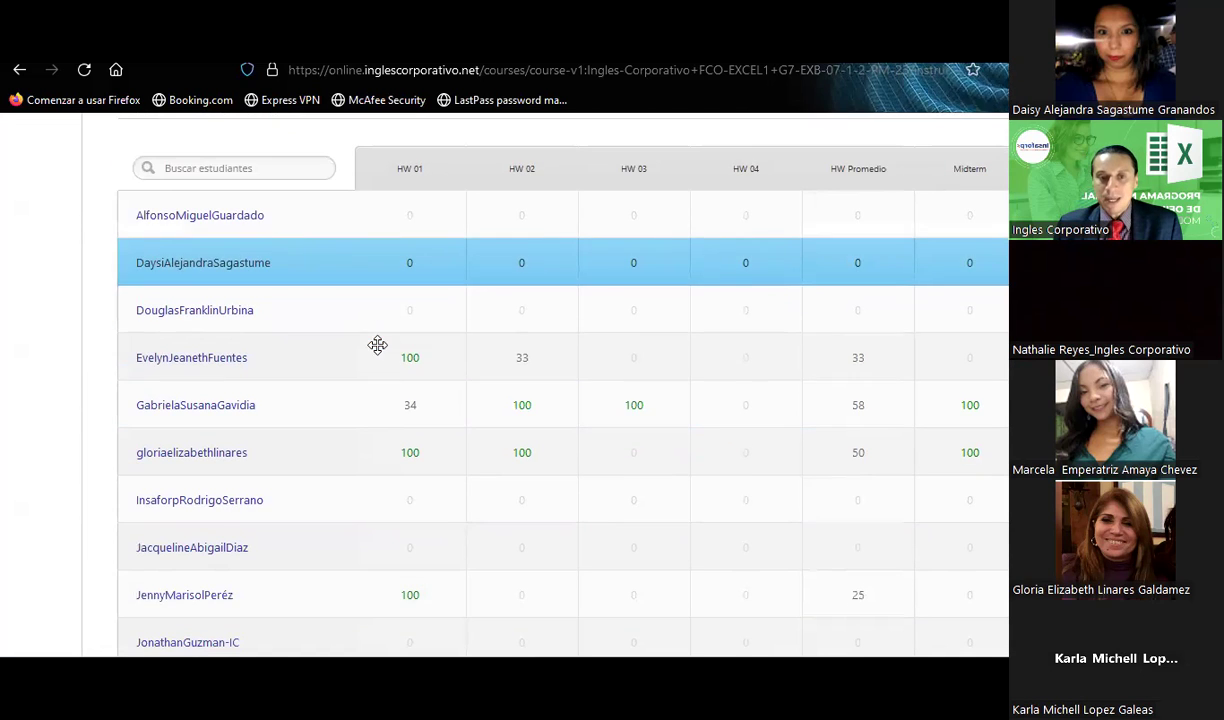
{"action": "scroll", "coordinate": [378, 345], "scroll_direction": "down", "scroll_amount": 2}
{"action": "scroll", "coordinate": [379, 347], "scroll_direction": "down", "scroll_amount": 3}
{"action": "scroll", "coordinate": [379, 347], "scroll_direction": "down", "scroll_amount": 1}
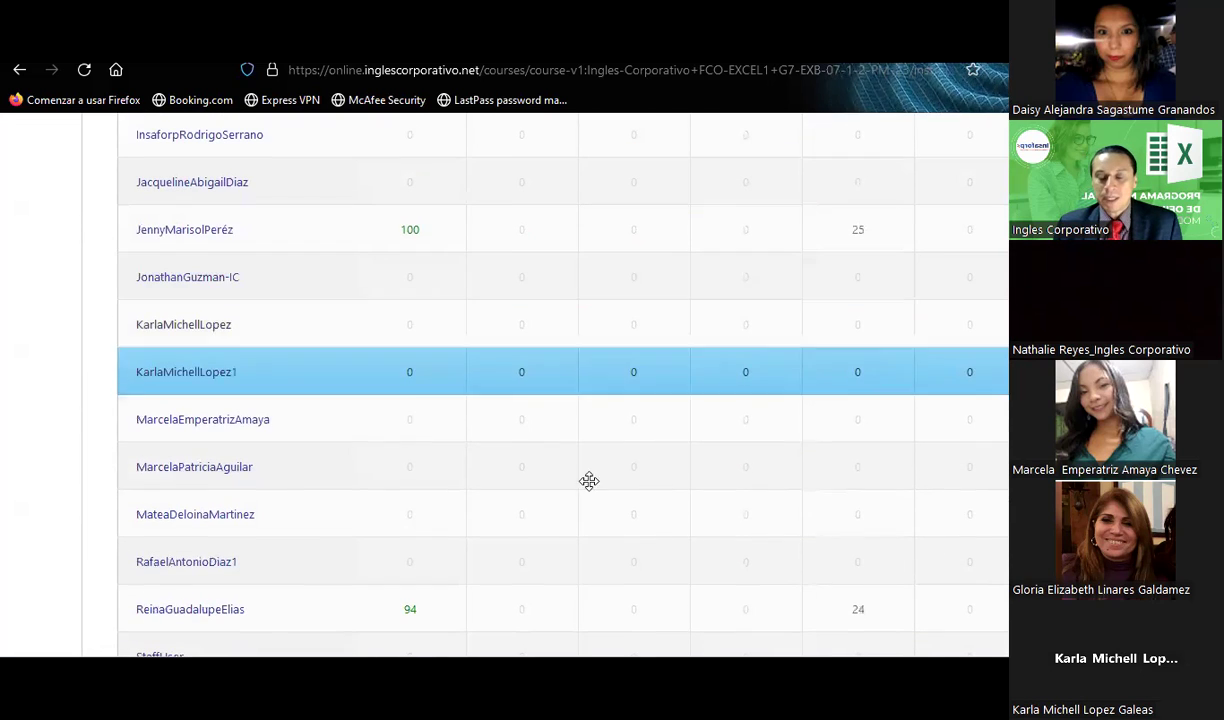
{"action": "scroll", "coordinate": [734, 408], "scroll_direction": "down", "scroll_amount": 3}
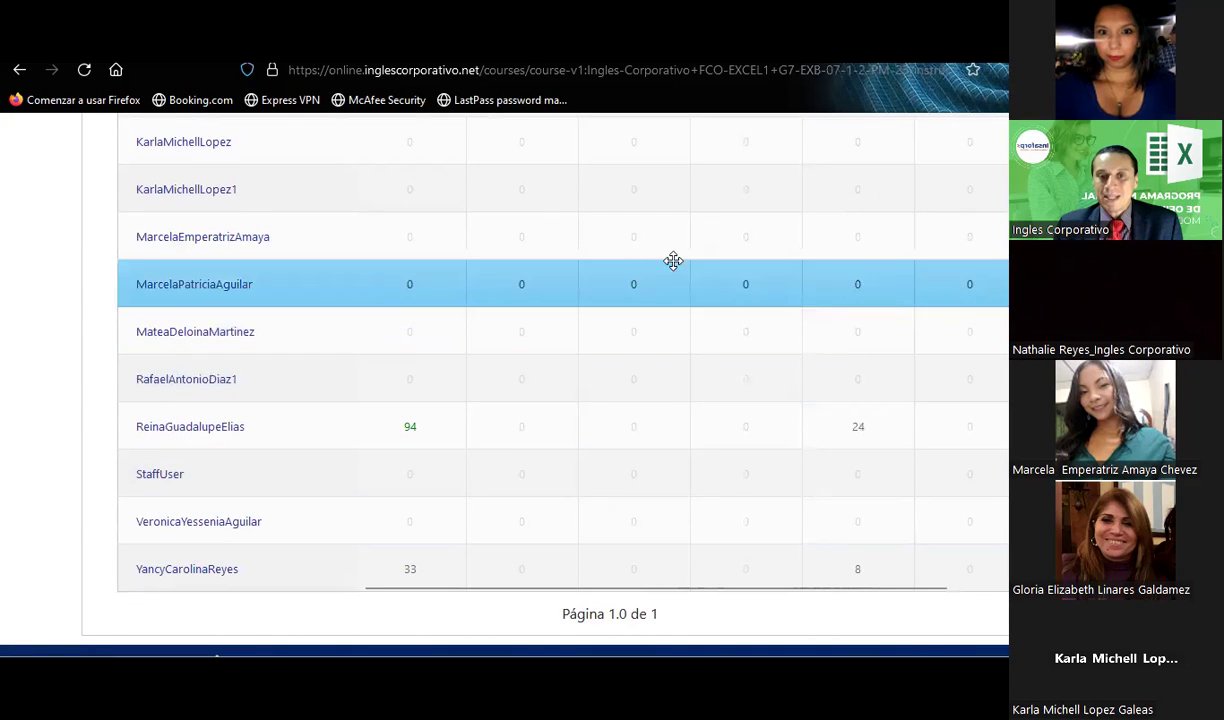
{"action": "scroll", "coordinate": [782, 409], "scroll_direction": "up", "scroll_amount": 3}
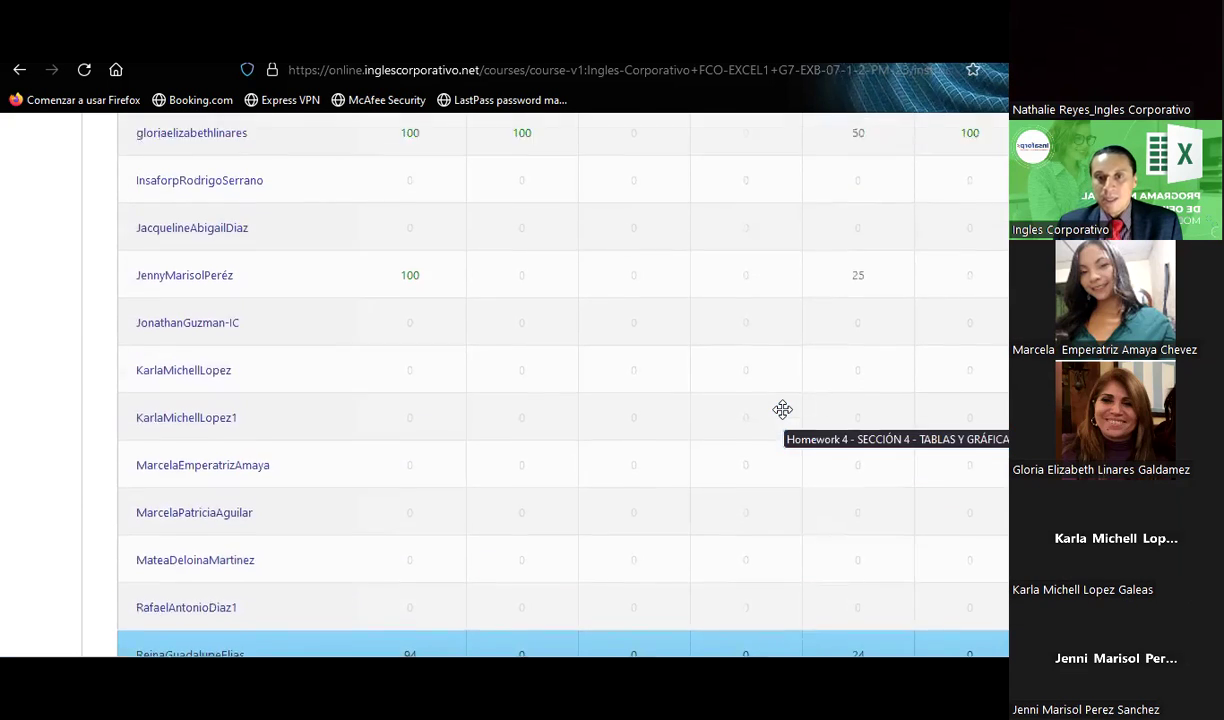
{"action": "scroll", "coordinate": [782, 409], "scroll_direction": "up", "scroll_amount": 3}
{"action": "scroll", "coordinate": [782, 409], "scroll_direction": "up", "scroll_amount": 2}
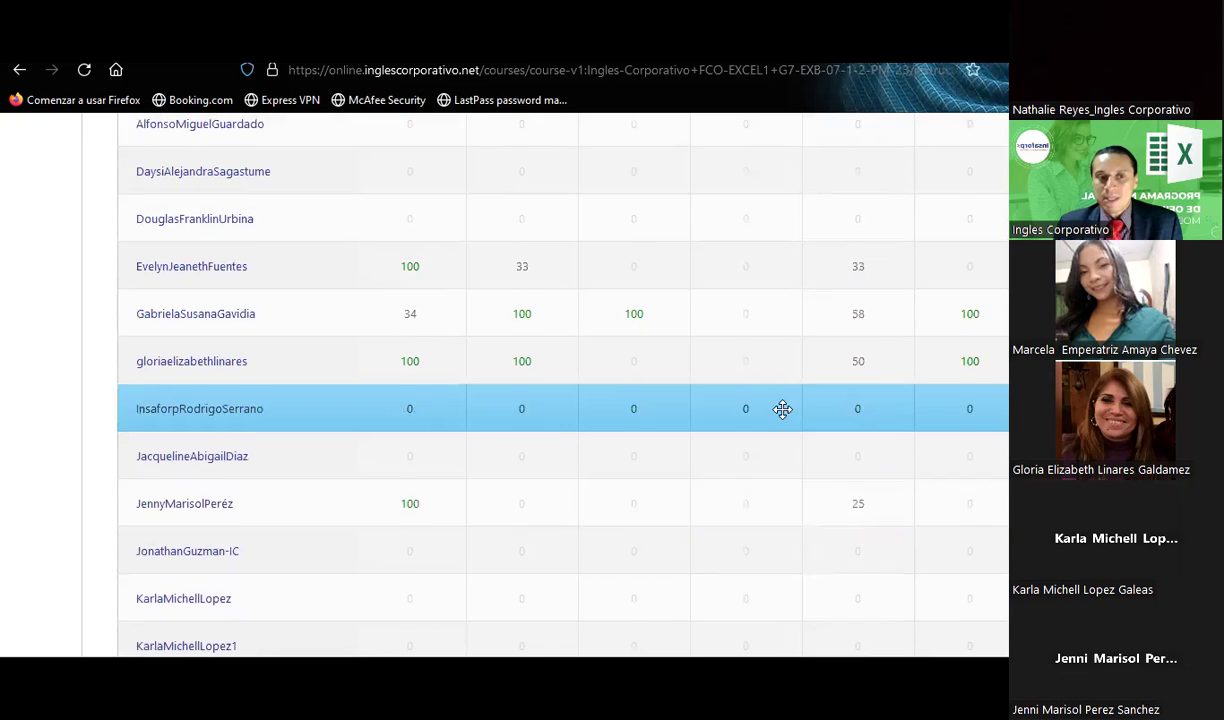
{"action": "scroll", "coordinate": [782, 409], "scroll_direction": "up", "scroll_amount": 2}
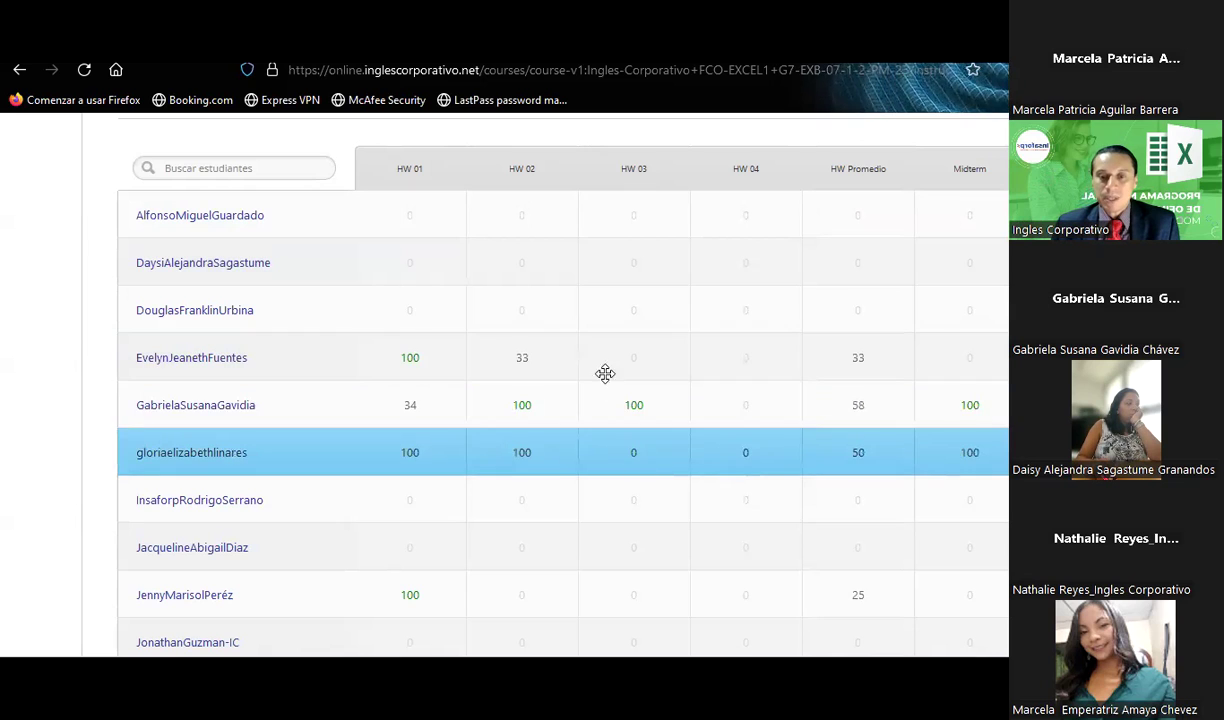
Step: Return the Libro de Calificaciones page to its title, student search and grade headers
{"action": "scroll", "coordinate": [604, 360], "scroll_direction": "down", "scroll_amount": 3}
{"action": "scroll", "coordinate": [603, 356], "scroll_direction": "down", "scroll_amount": 2}
{"action": "scroll", "coordinate": [603, 356], "scroll_direction": "down", "scroll_amount": 2}
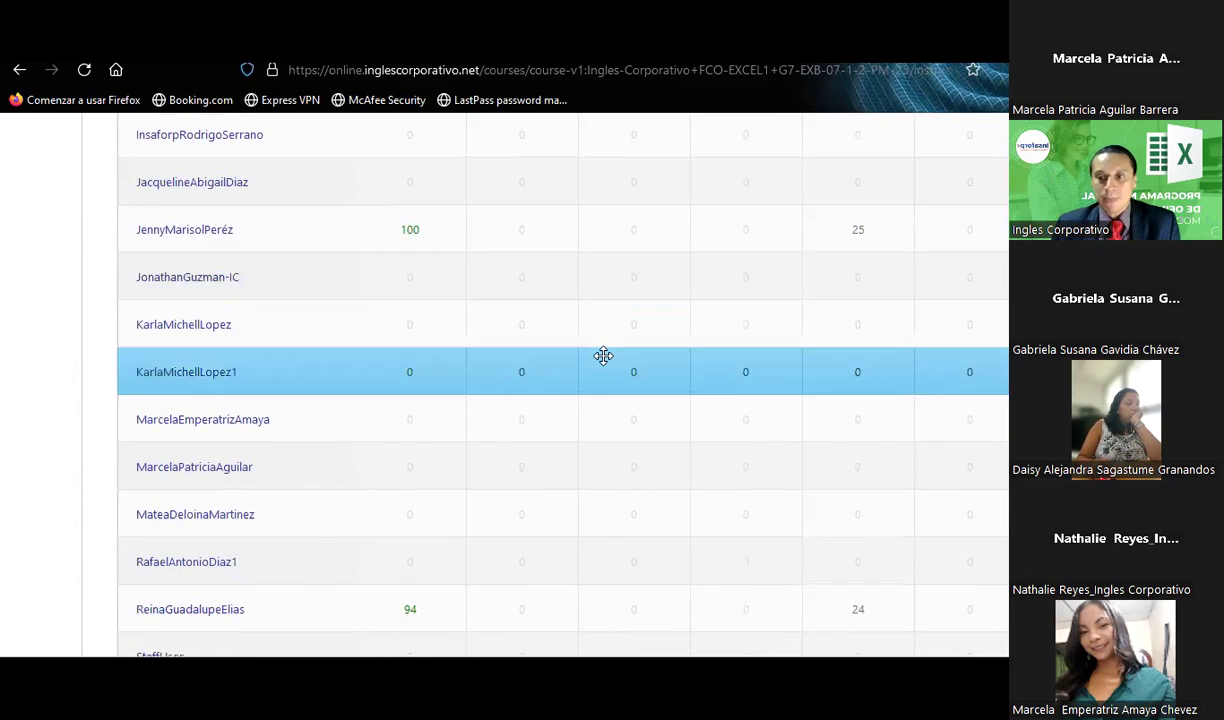
{"action": "scroll", "coordinate": [603, 356], "scroll_direction": "down", "scroll_amount": 3}
{"action": "scroll", "coordinate": [603, 356], "scroll_direction": "down", "scroll_amount": 2}
{"action": "scroll", "coordinate": [603, 356], "scroll_direction": "up", "scroll_amount": 1}
{"action": "scroll", "coordinate": [603, 356], "scroll_direction": "up", "scroll_amount": 3}
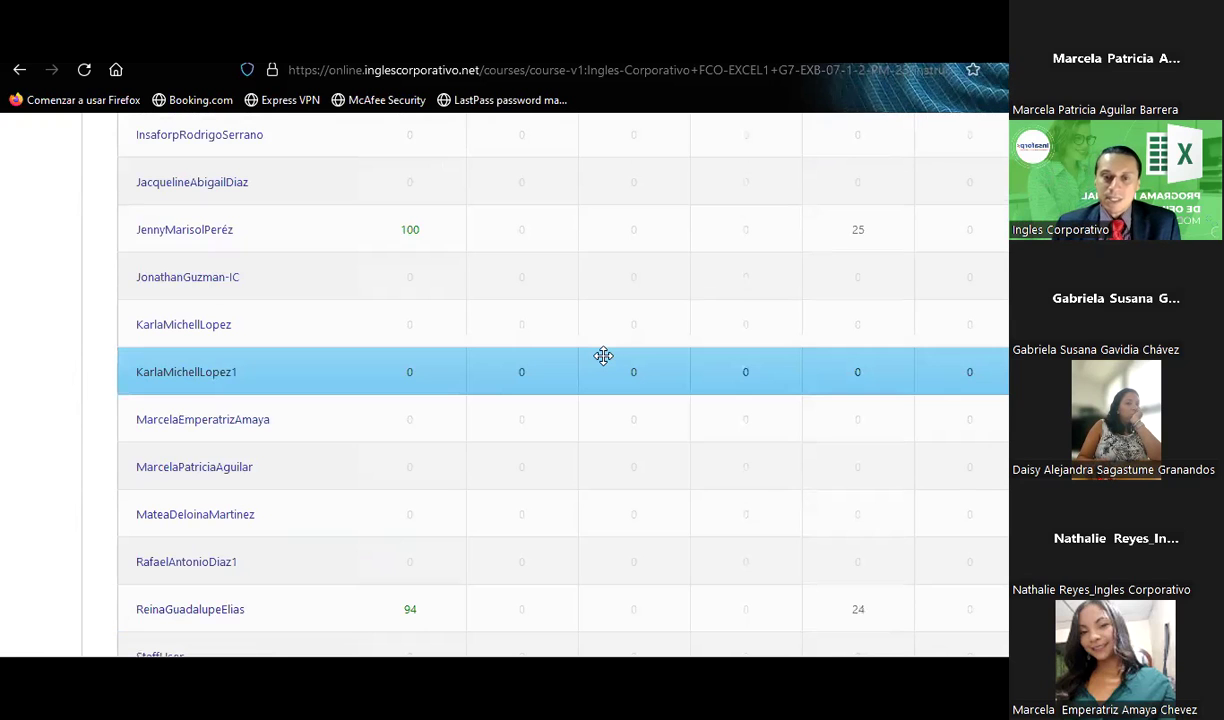
{"action": "scroll", "coordinate": [603, 356], "scroll_direction": "down", "scroll_amount": 2}
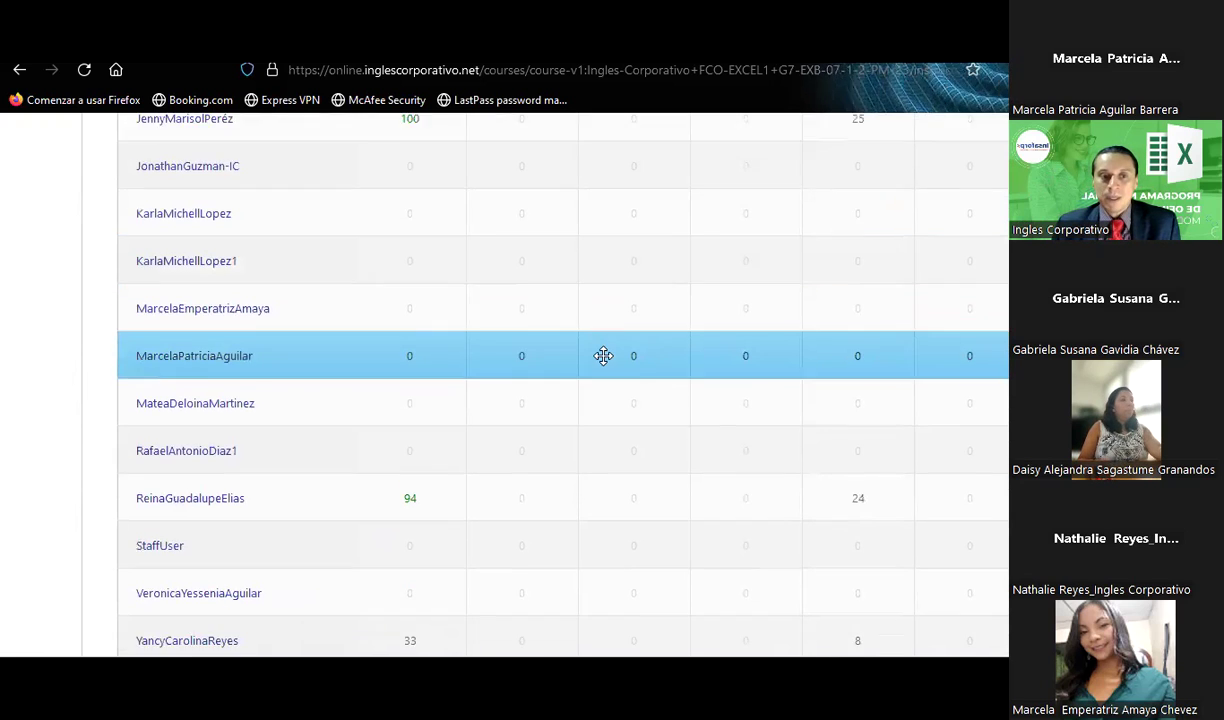
{"action": "scroll", "coordinate": [603, 356], "scroll_direction": "down", "scroll_amount": 3}
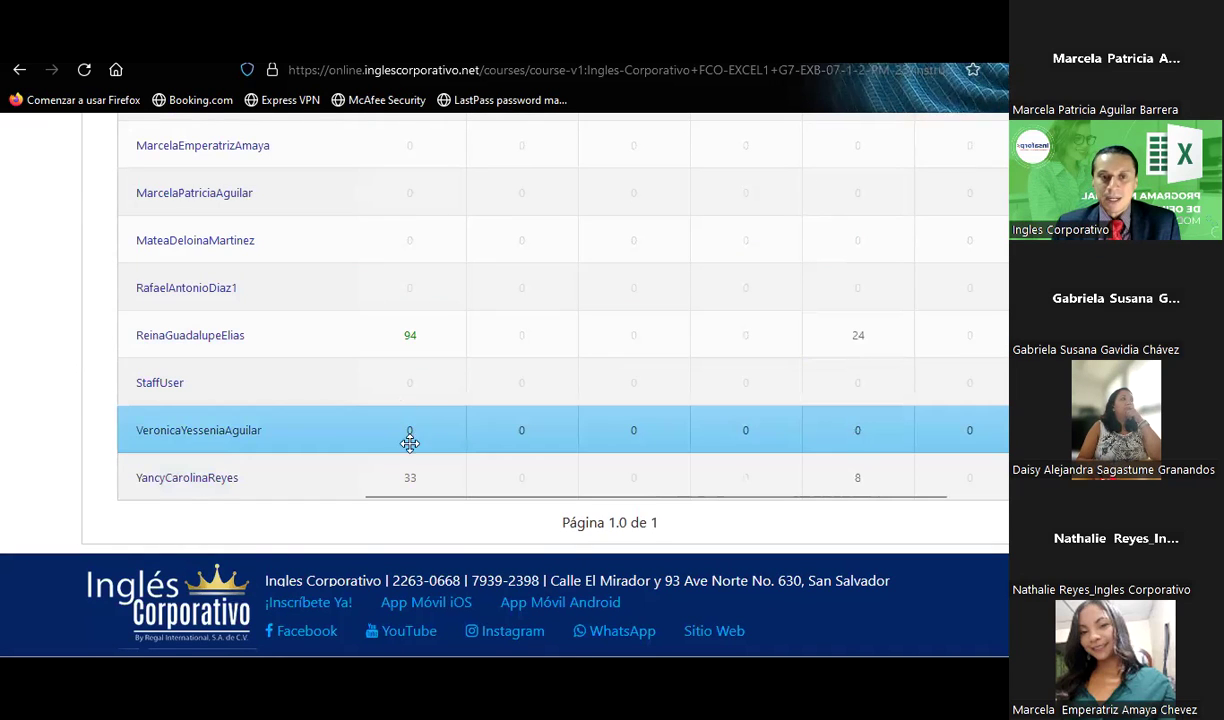
{"action": "scroll", "coordinate": [404, 415], "scroll_direction": "up", "scroll_amount": 3}
{"action": "scroll", "coordinate": [404, 415], "scroll_direction": "up", "scroll_amount": 3}
{"action": "scroll", "coordinate": [404, 415], "scroll_direction": "up", "scroll_amount": 2}
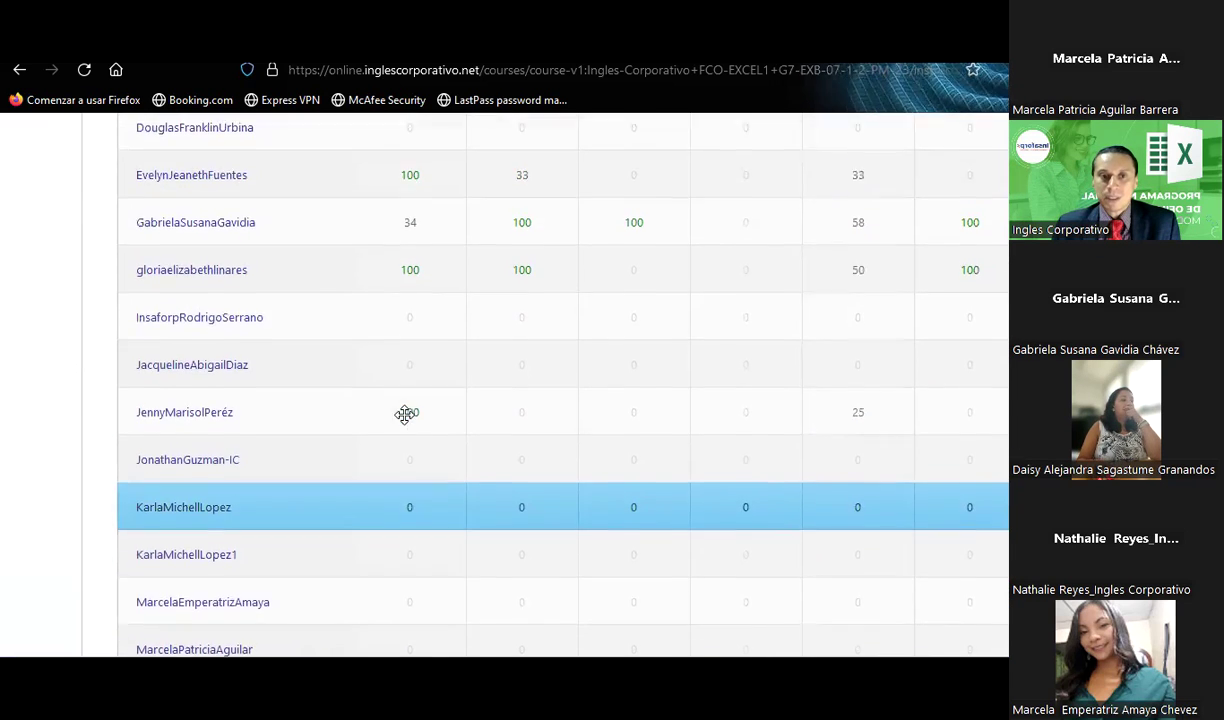
{"action": "scroll", "coordinate": [404, 415], "scroll_direction": "up", "scroll_amount": 3}
{"action": "scroll", "coordinate": [404, 415], "scroll_direction": "up", "scroll_amount": 3}
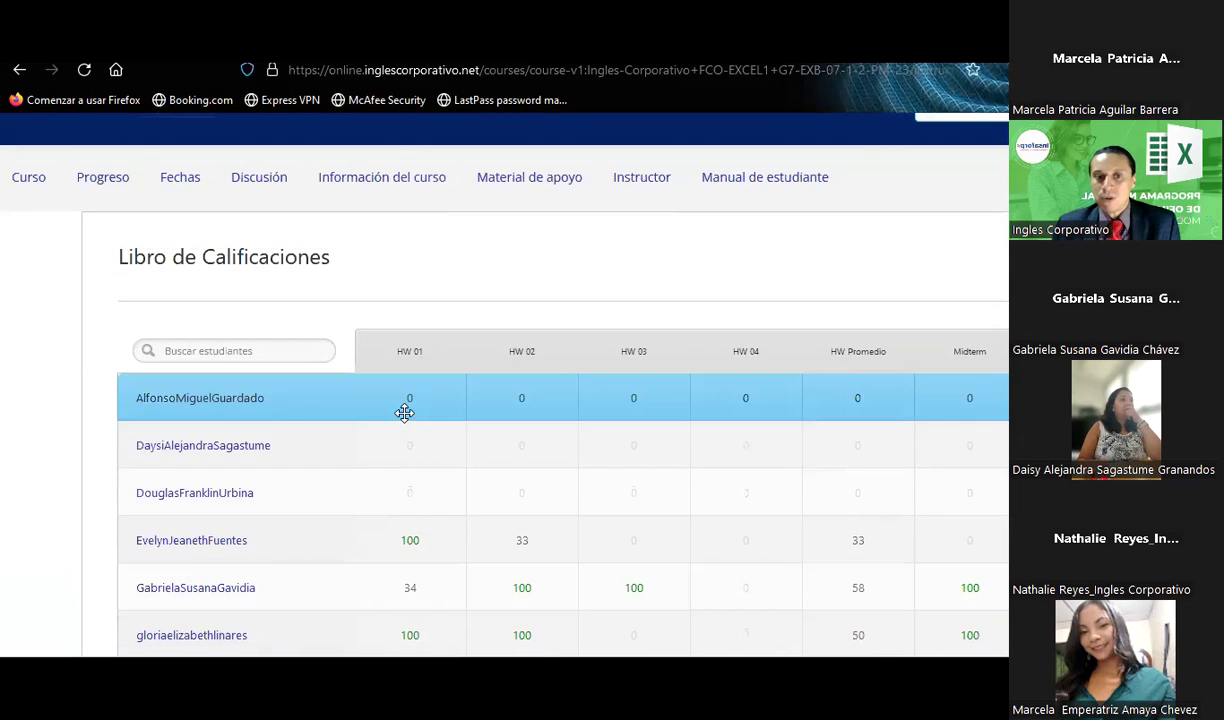
{"action": "scroll", "coordinate": [404, 413], "scroll_direction": "down", "scroll_amount": 1}
{"action": "scroll", "coordinate": [404, 415], "scroll_direction": "down", "scroll_amount": 1}
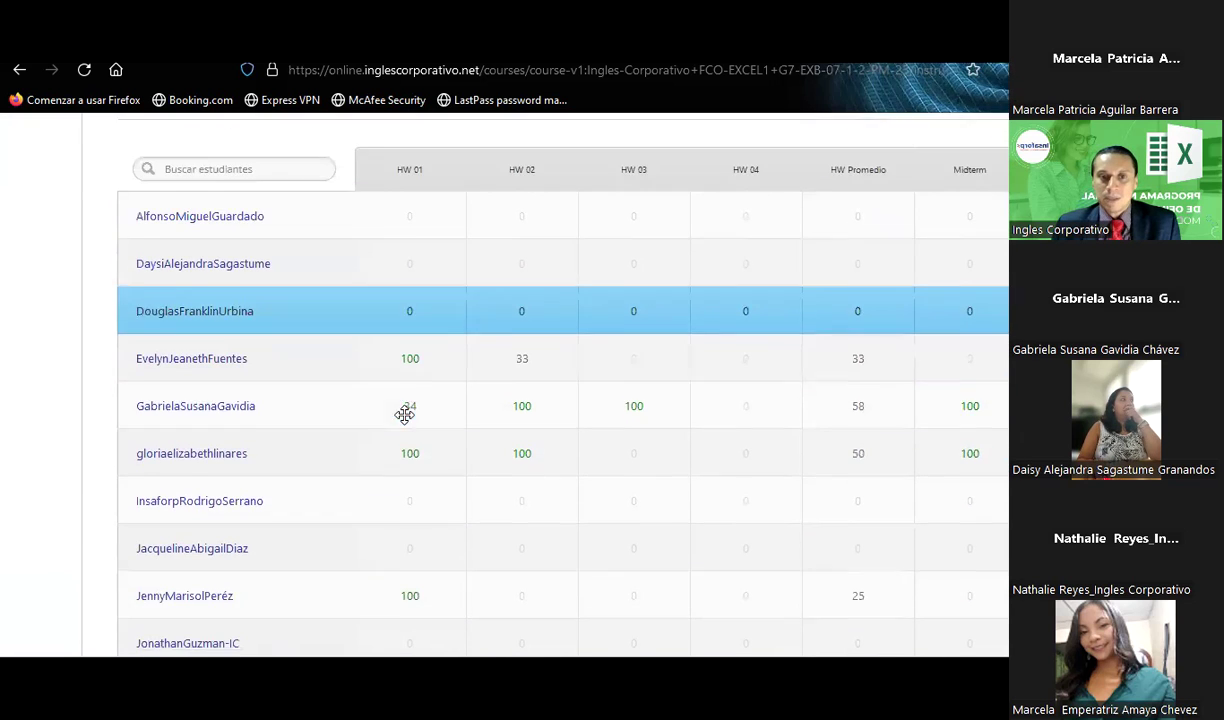
{"action": "scroll", "coordinate": [404, 415], "scroll_direction": "down", "scroll_amount": 1}
{"action": "scroll", "coordinate": [404, 415], "scroll_direction": "down", "scroll_amount": 2}
{"action": "scroll", "coordinate": [404, 415], "scroll_direction": "down", "scroll_amount": 2}
{"action": "scroll", "coordinate": [404, 415], "scroll_direction": "down", "scroll_amount": 2}
{"action": "scroll", "coordinate": [404, 415], "scroll_direction": "down", "scroll_amount": 1}
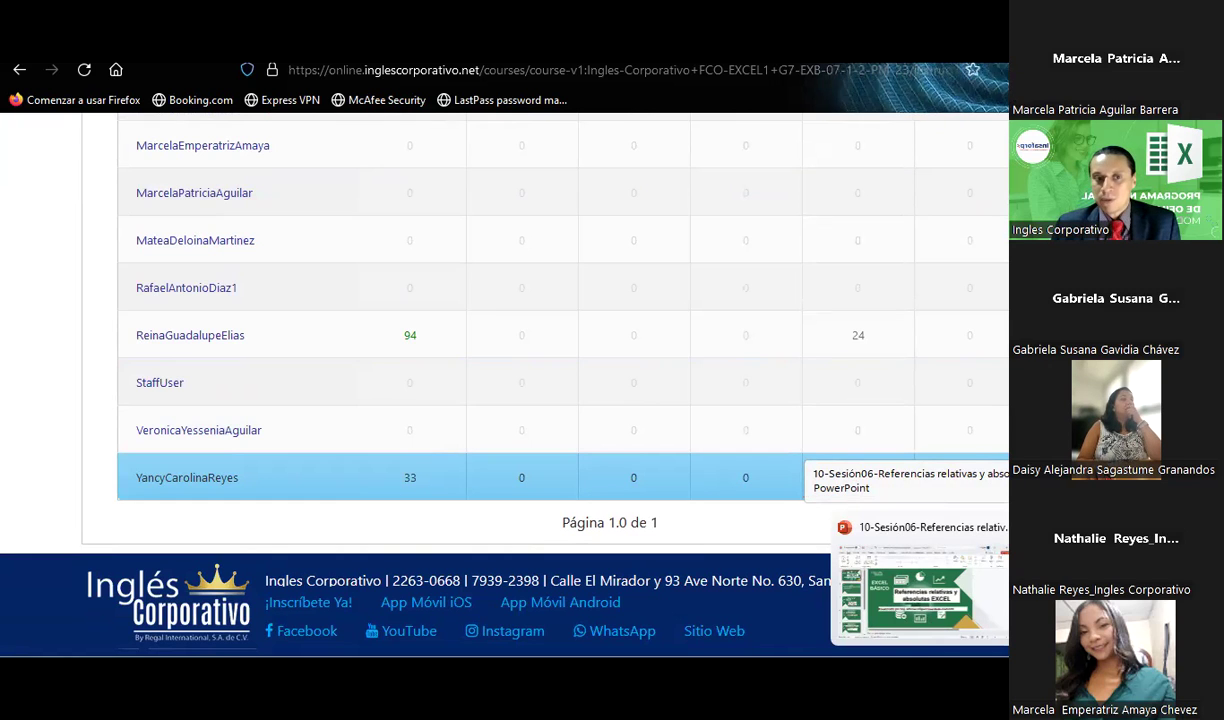
{"action": "scroll", "coordinate": [517, 479], "scroll_direction": "up", "scroll_amount": 5}
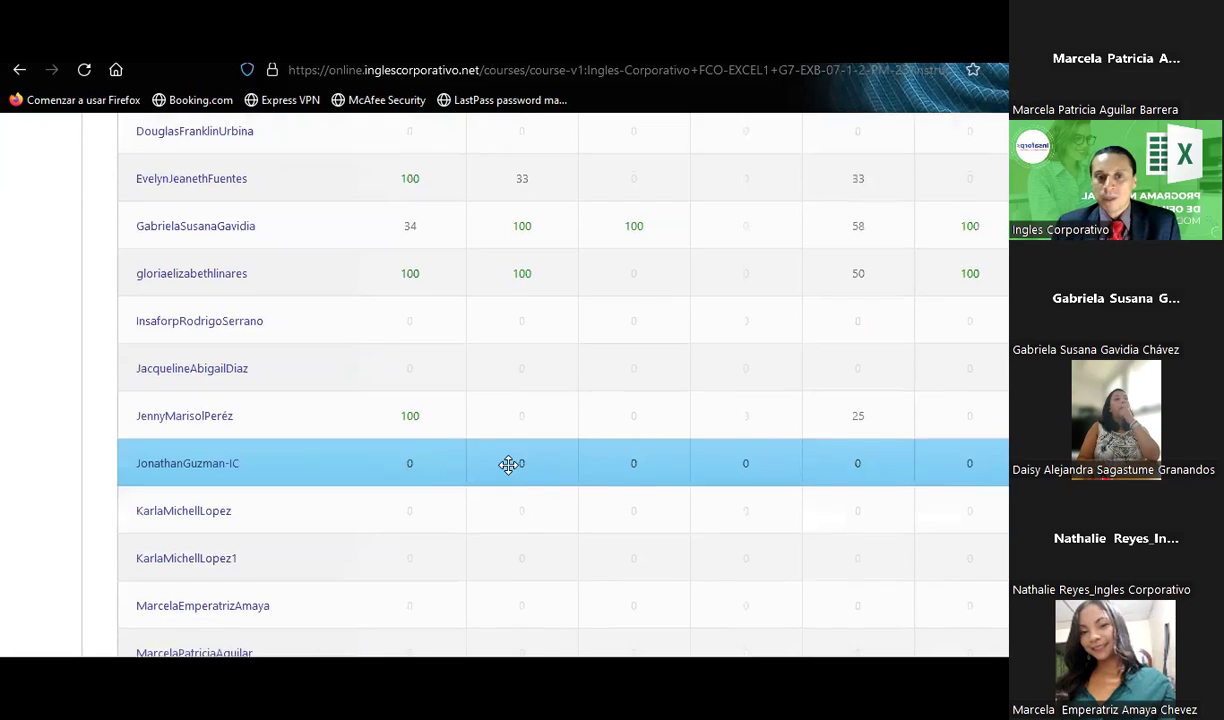
{"action": "scroll", "coordinate": [512, 470], "scroll_direction": "up", "scroll_amount": 4}
{"action": "scroll", "coordinate": [508, 464], "scroll_direction": "up", "scroll_amount": 1}
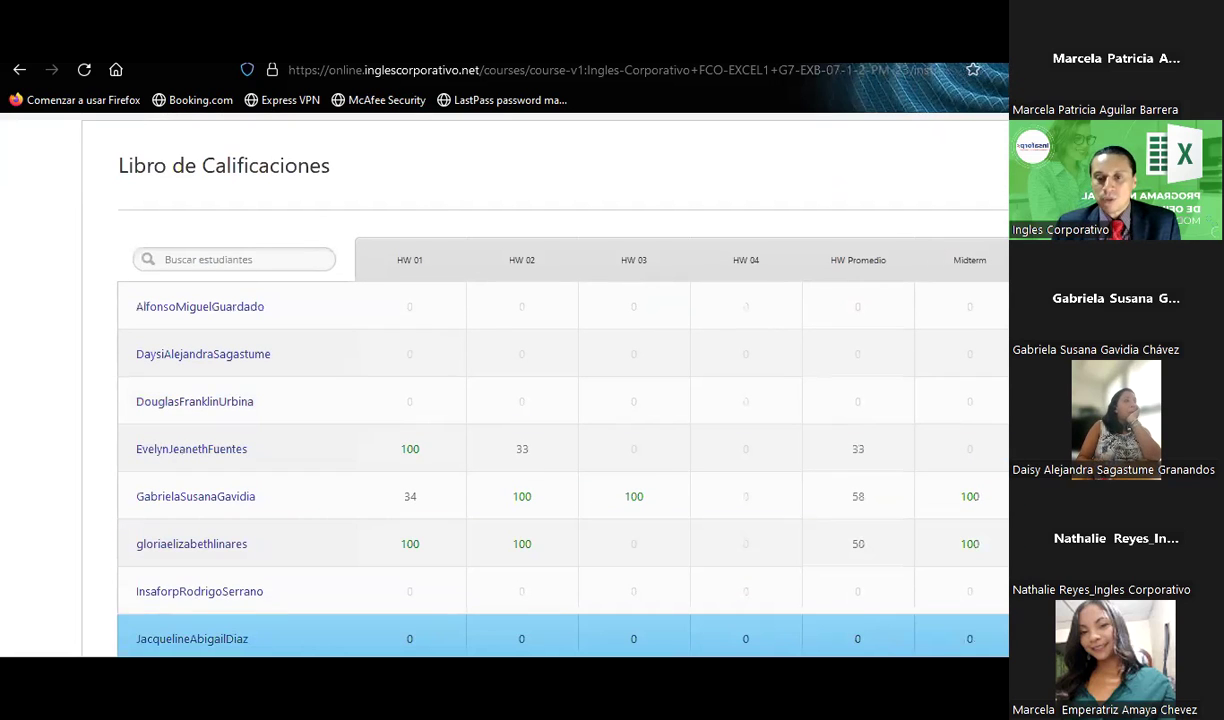
{"action": "mouse_move", "coordinate": [508, 368]}
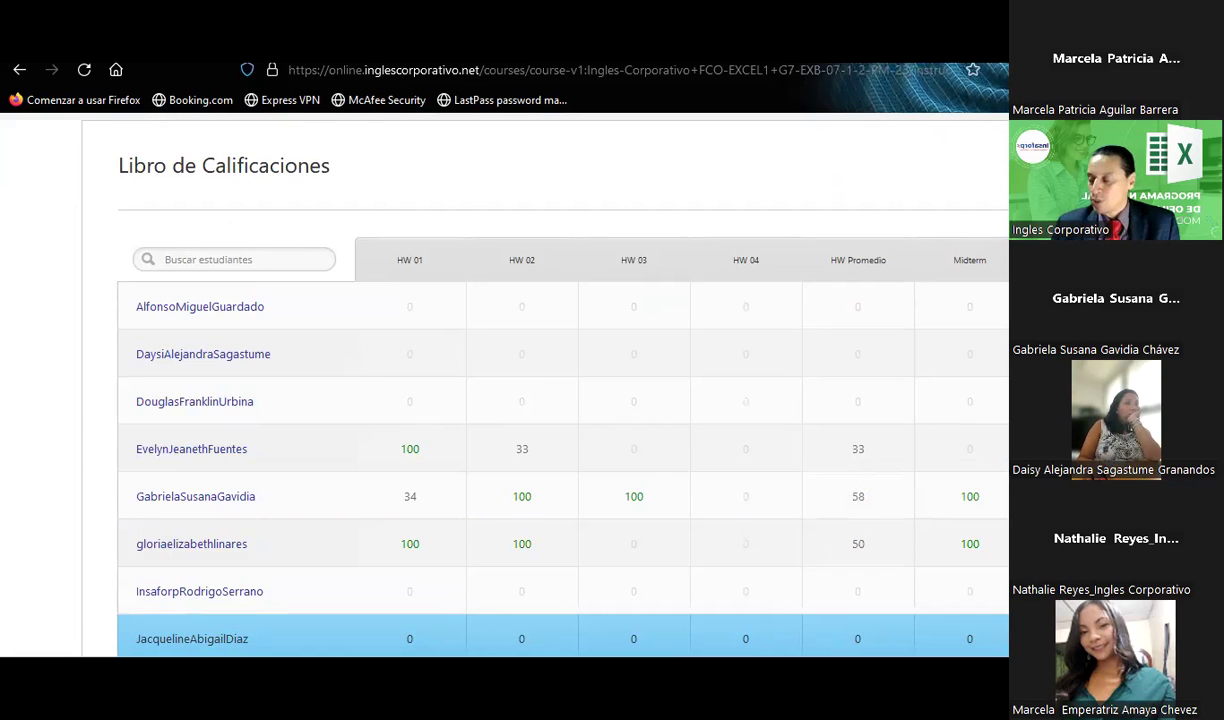
{"action": "key", "text": "alt+Tab"}
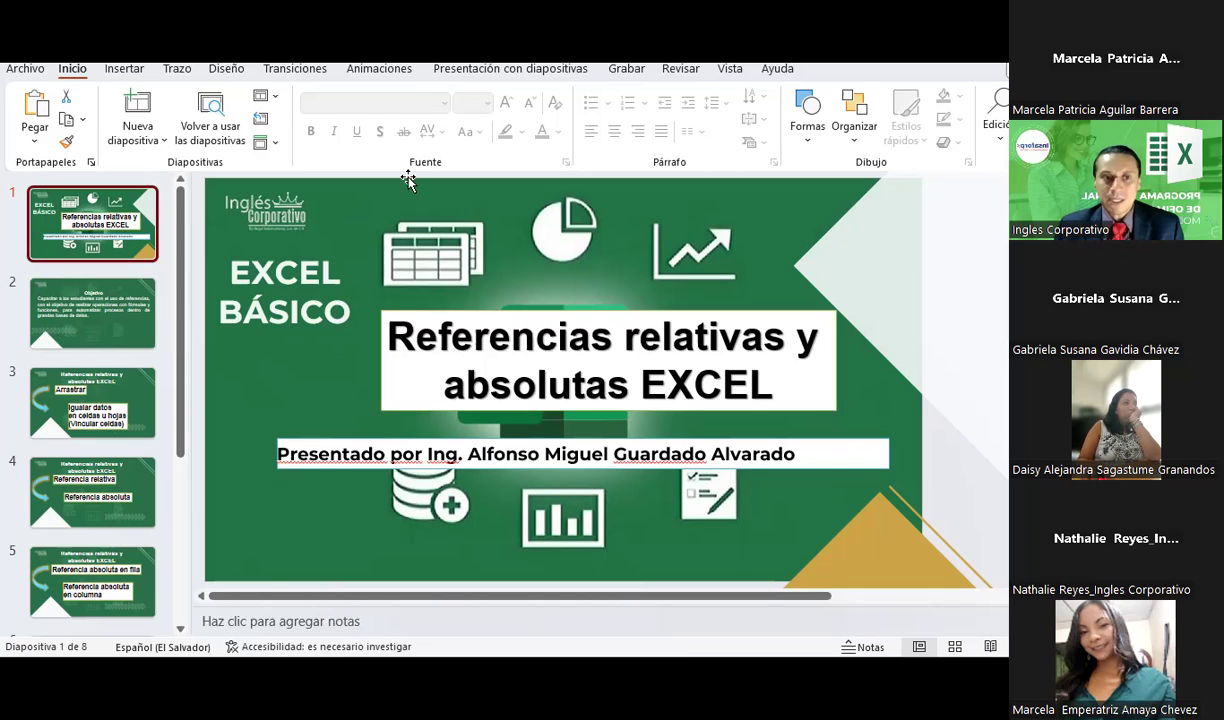
Step: Show slide 2, 'Objetivo', with the course objective
{"action": "left_click", "coordinate": [131, 318]}
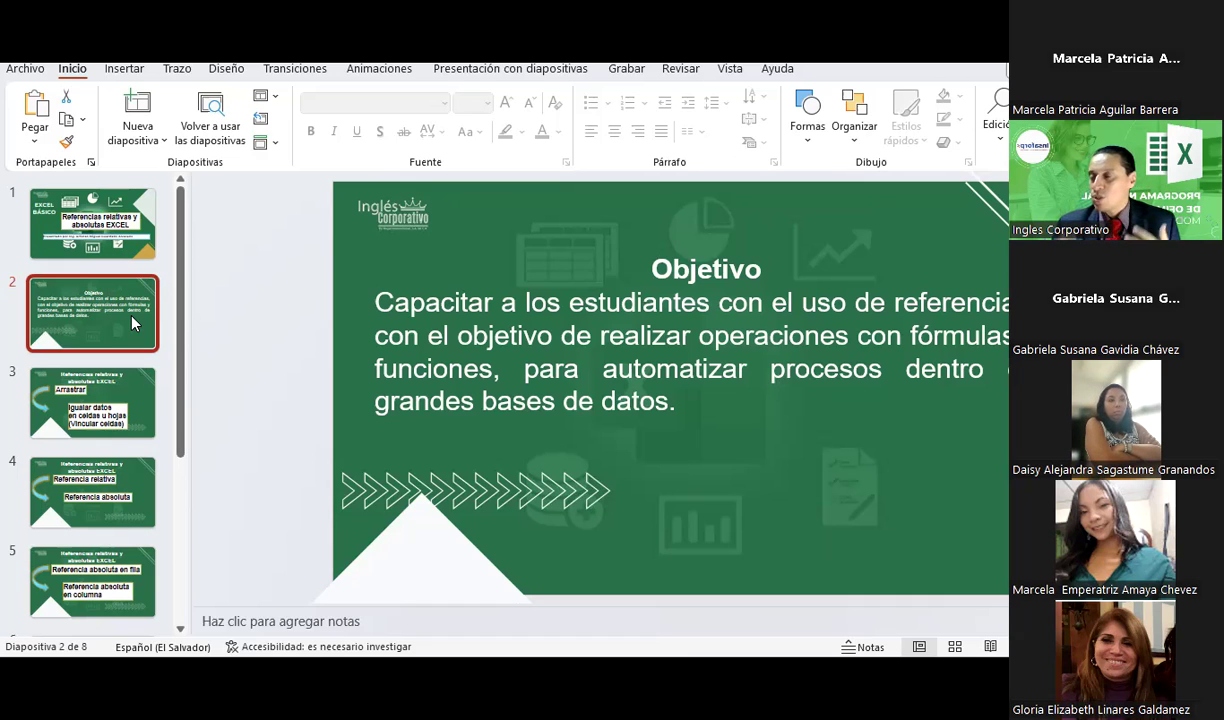
Step: Show slide 3 on dragging and linking cells (Arrastrar, Vincular celdas)
{"action": "left_click", "coordinate": [111, 420]}
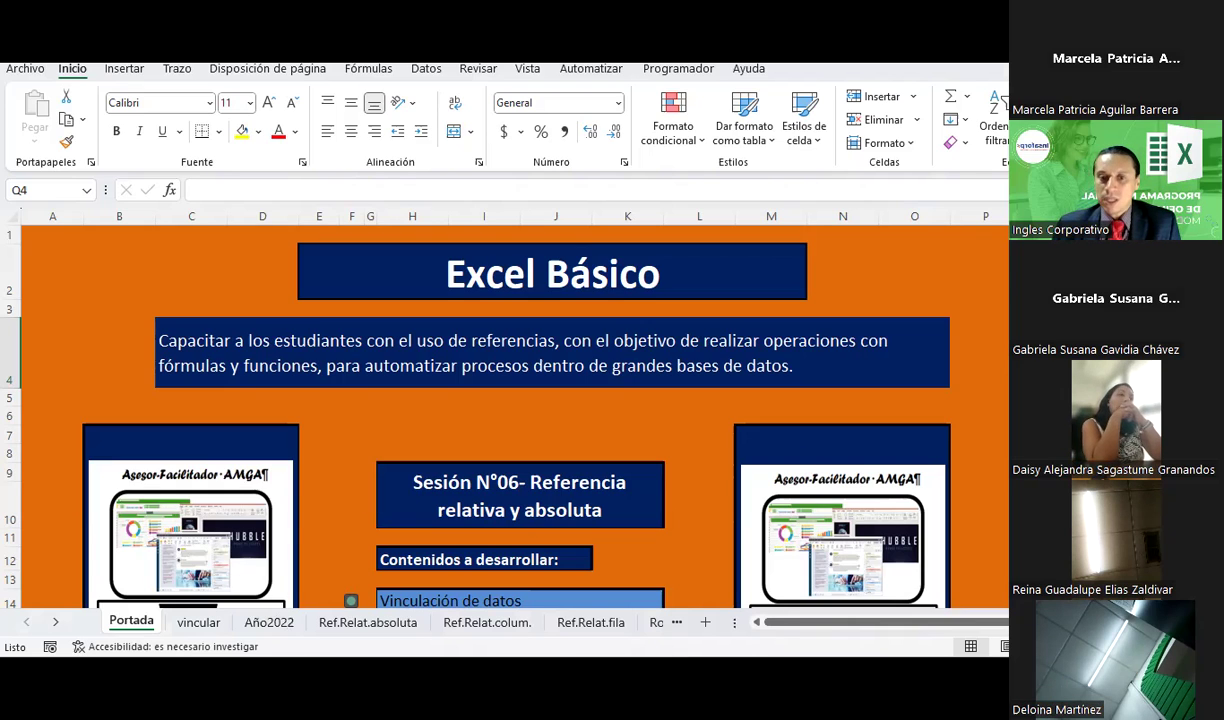
Step: On a new sheet, enter 2 in D5 and the formula =+D5+3 in D6
{"action": "left_click", "coordinate": [705, 622]}
{"action": "left_click", "coordinate": [286, 311]}
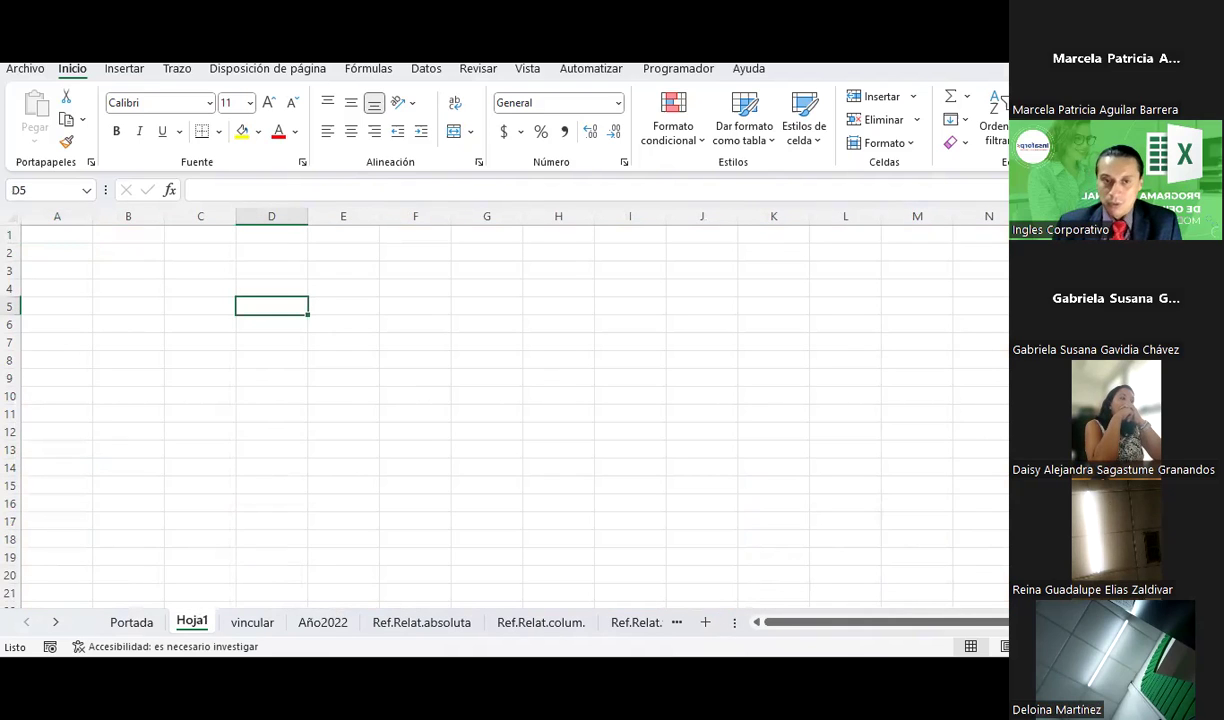
{"action": "type", "text": "2+"}
{"action": "key", "text": "Up"}
{"action": "key", "text": "Down"}
{"action": "type", "text": "2"}
{"action": "key", "text": "Return"}
{"action": "type", "text": "+"}
{"action": "key", "text": "Up"}
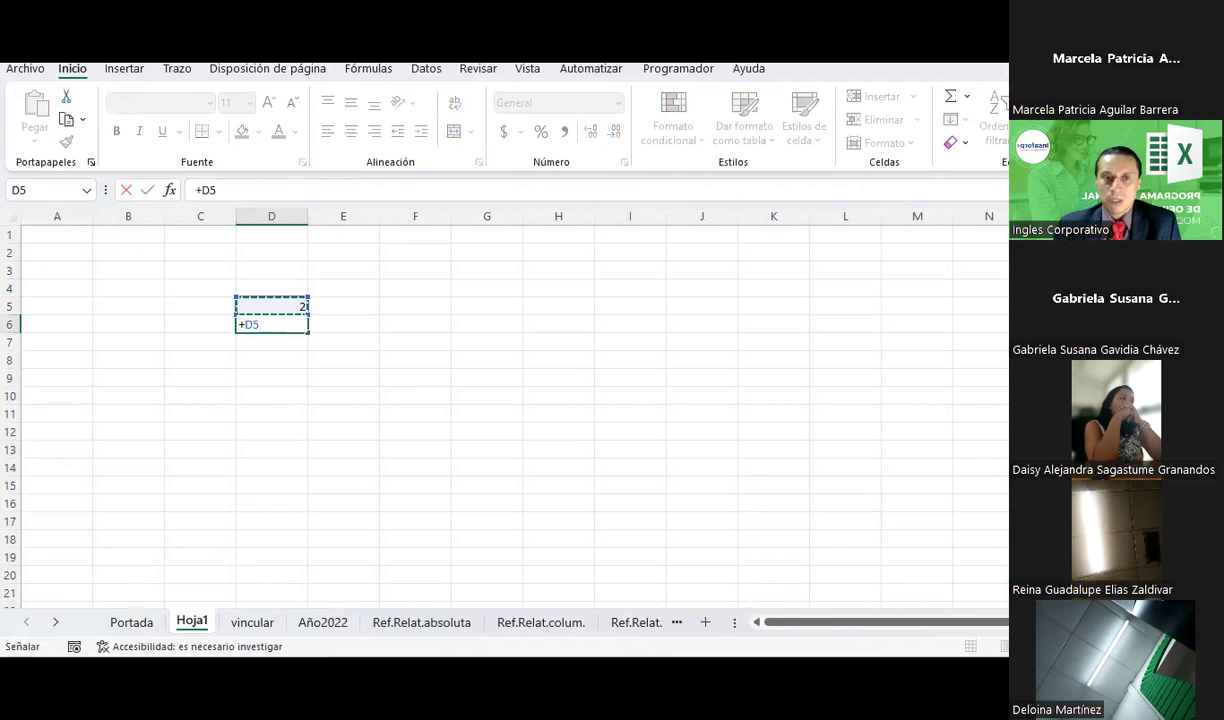
{"action": "type", "text": "+3"}
{"action": "key", "text": "Return"}
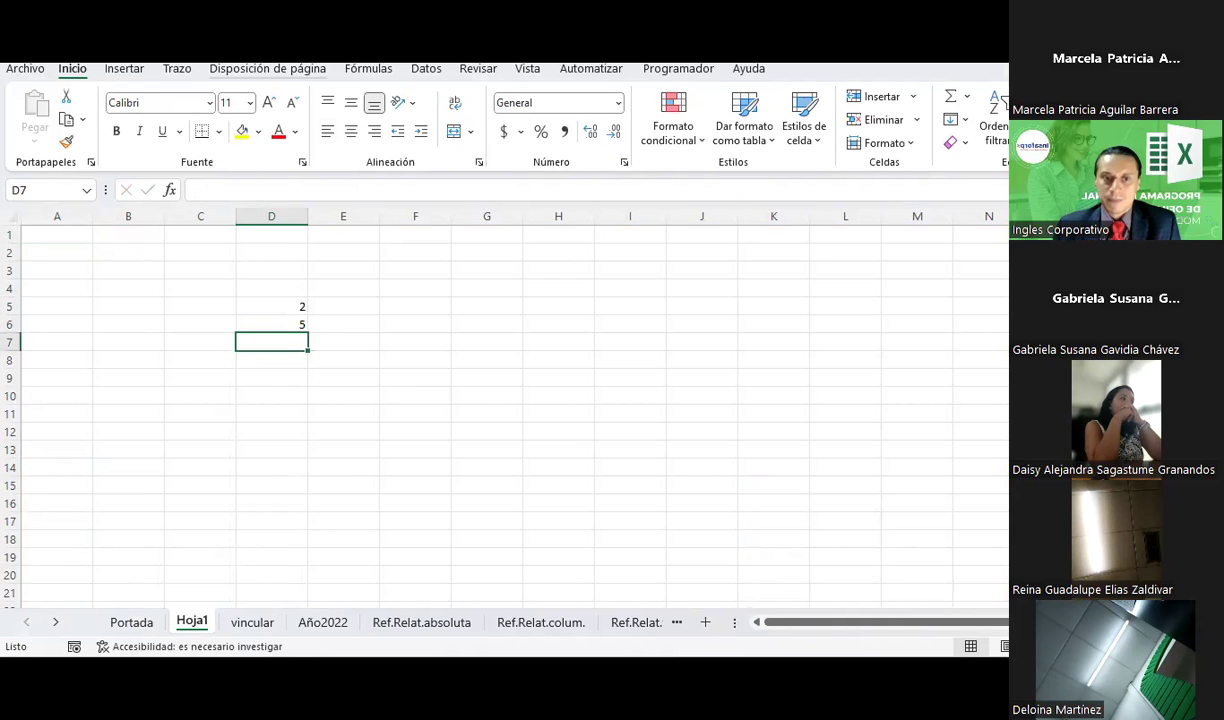
Step: Fill the plus-3 formula down to D14, delete the extra 32 in D15, and centre D5:D14
{"action": "left_click", "coordinate": [298, 322]}
{"action": "left_click_drag", "start_coordinate": [307, 332], "coordinate": [271, 500]}
{"action": "left_click_drag", "start_coordinate": [290, 305], "coordinate": [266, 486]}
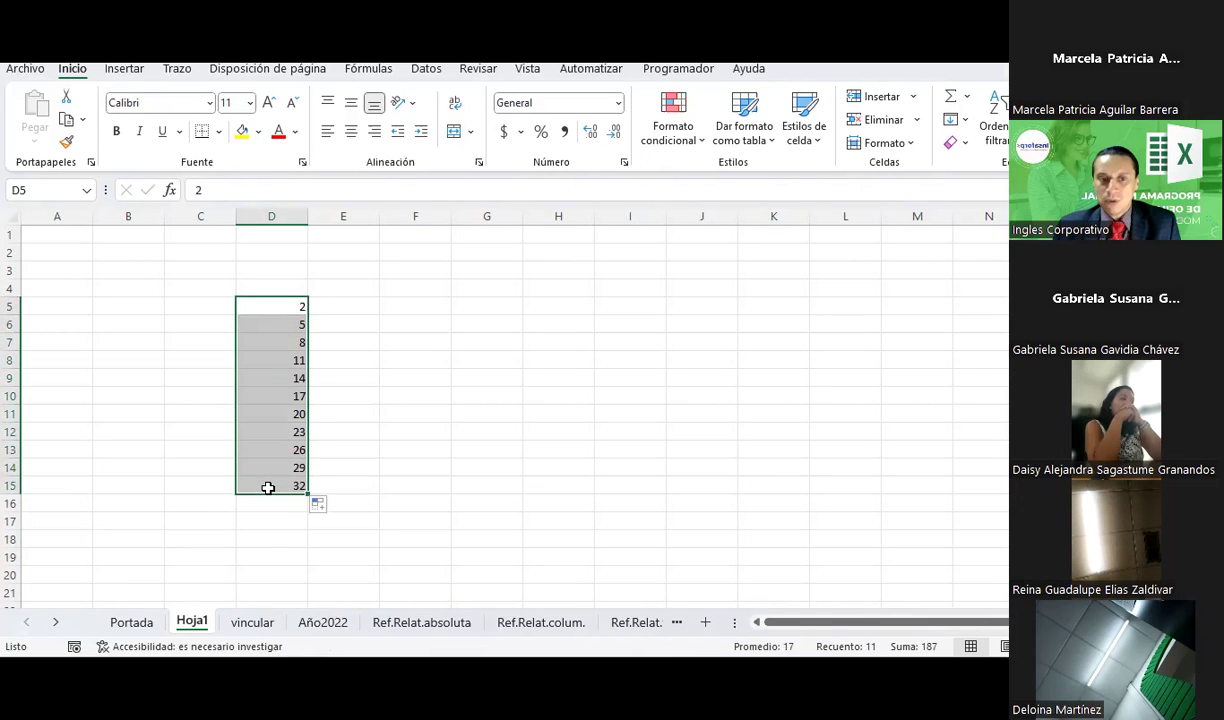
{"action": "left_click", "coordinate": [268, 487]}
{"action": "key", "text": "Delete"}
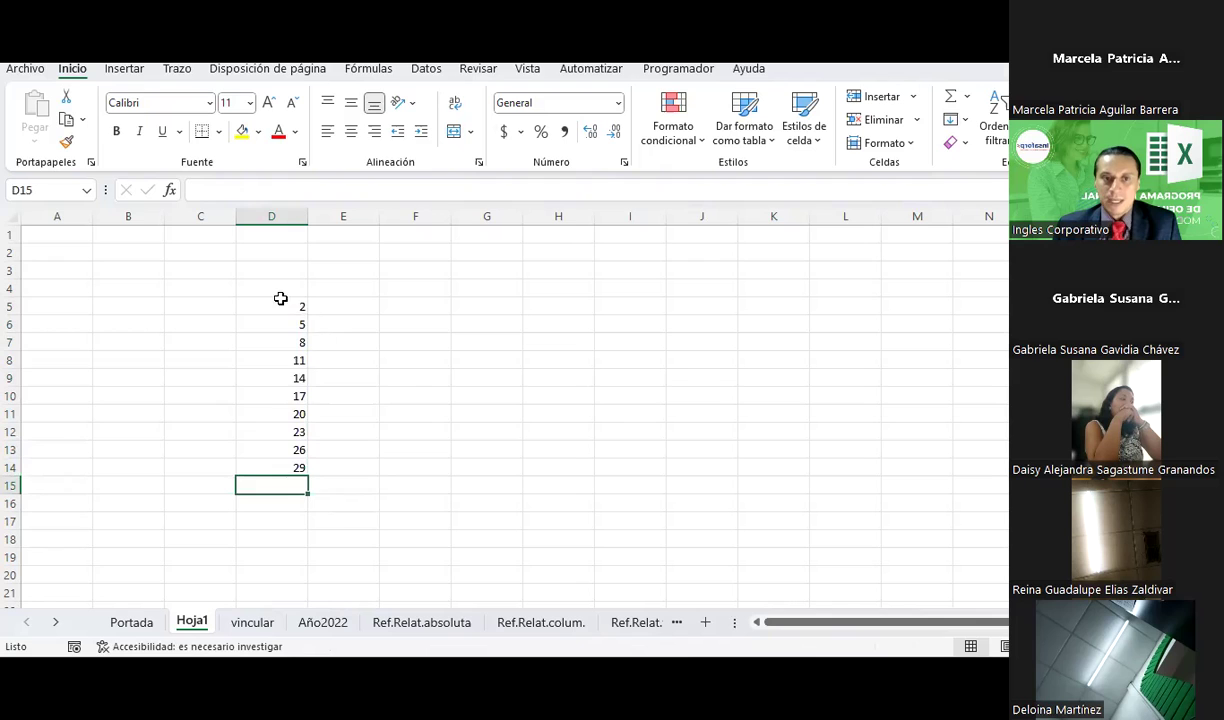
{"action": "left_click_drag", "start_coordinate": [281, 298], "coordinate": [266, 462]}
{"action": "left_click", "coordinate": [351, 131]}
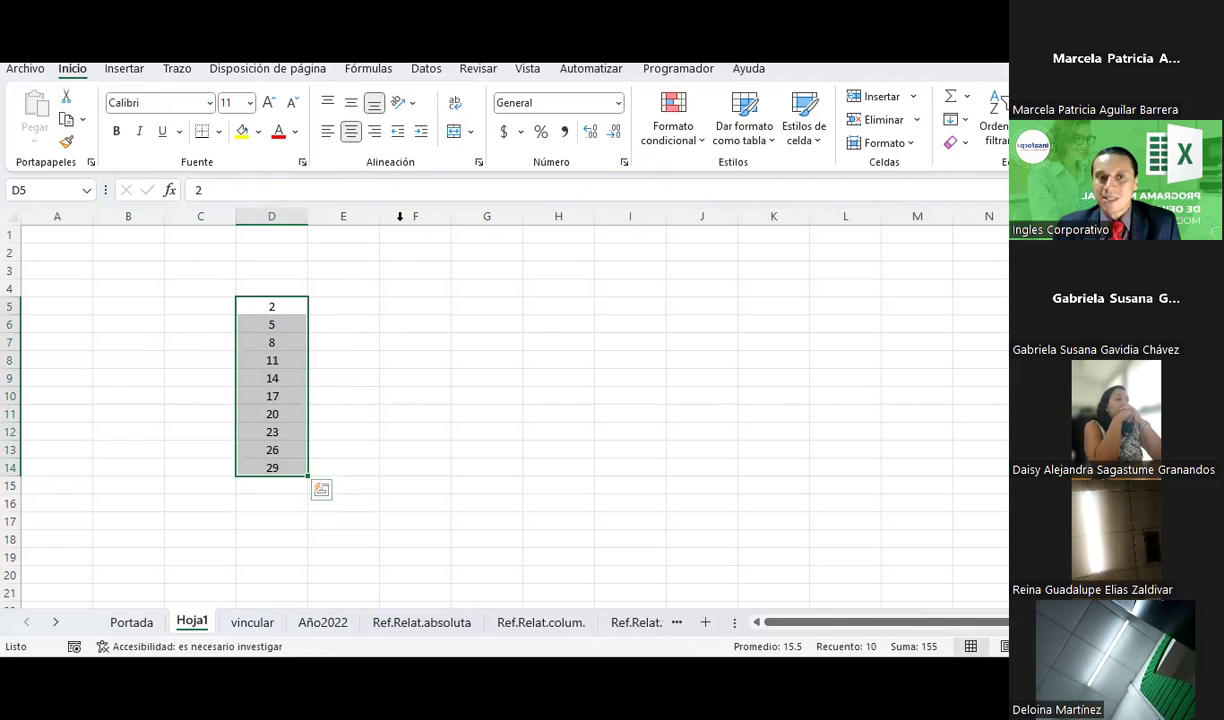
{"action": "left_click", "coordinate": [449, 401]}
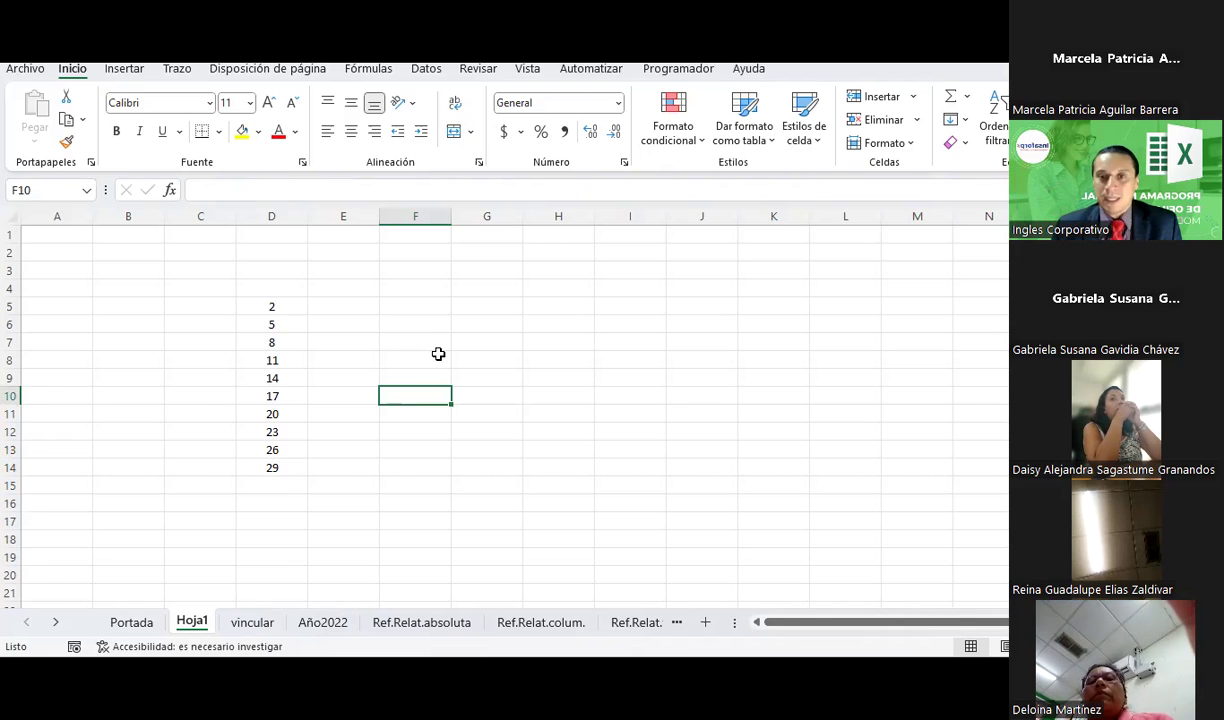
Step: Erase the D5:D14 series and delete the Hoja1 sheet, returning to the vincular sheet
{"action": "left_click_drag", "start_coordinate": [268, 307], "coordinate": [261, 466]}
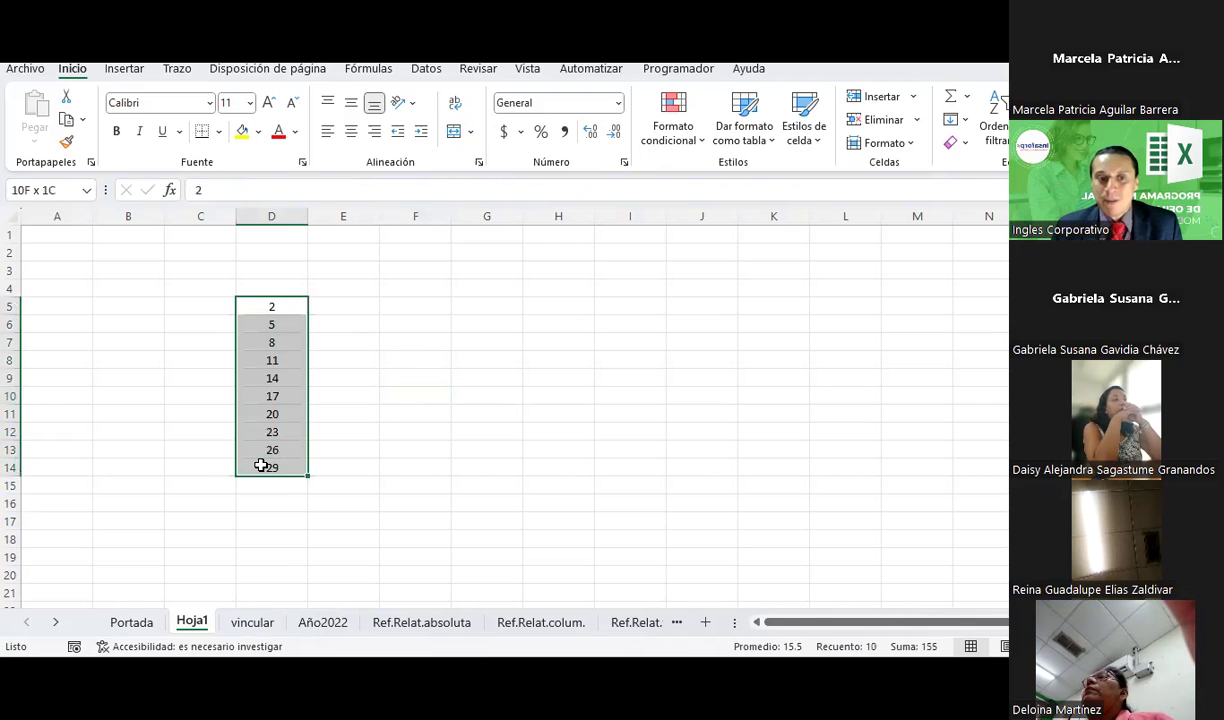
{"action": "key", "text": "Delete"}
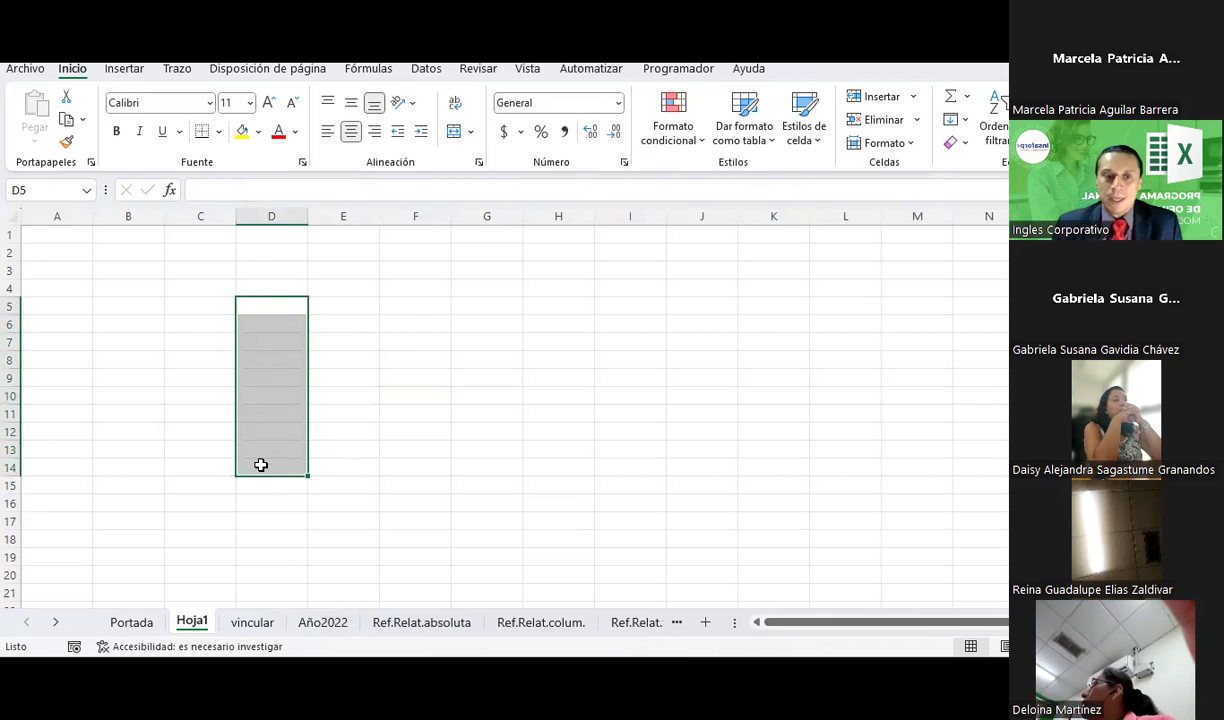
{"action": "left_click", "coordinate": [261, 466]}
{"action": "right_click", "coordinate": [192, 621]}
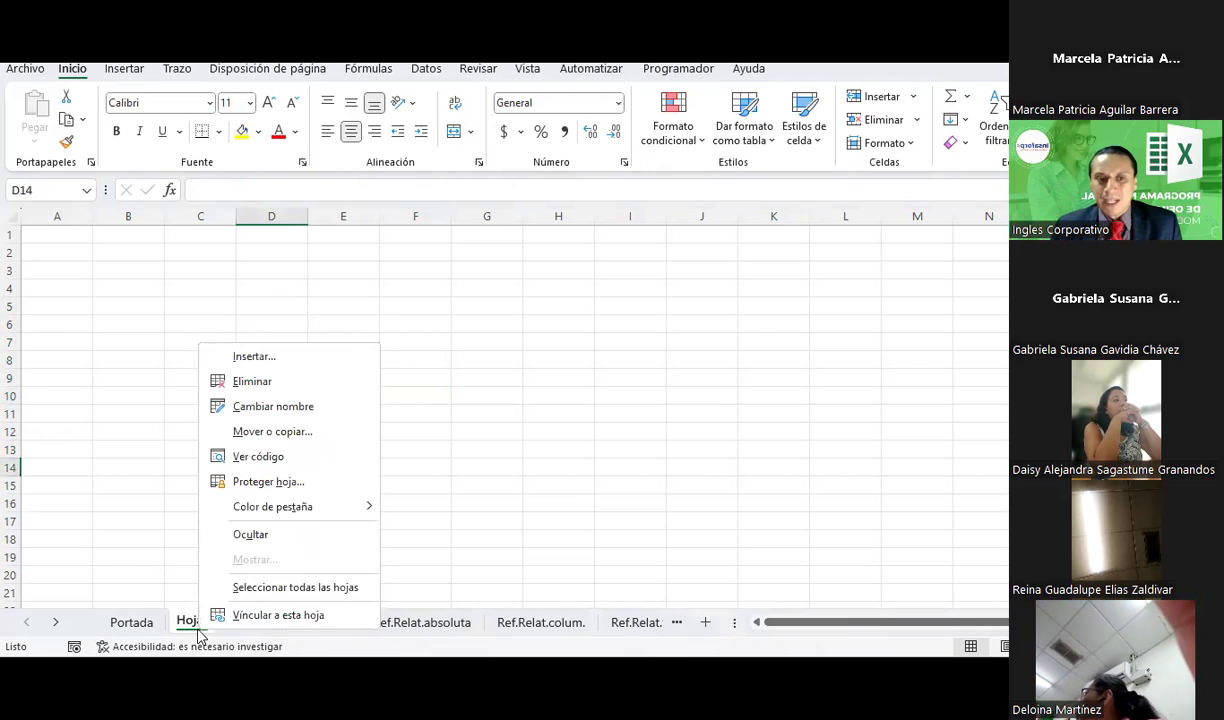
{"action": "left_click", "coordinate": [252, 382]}
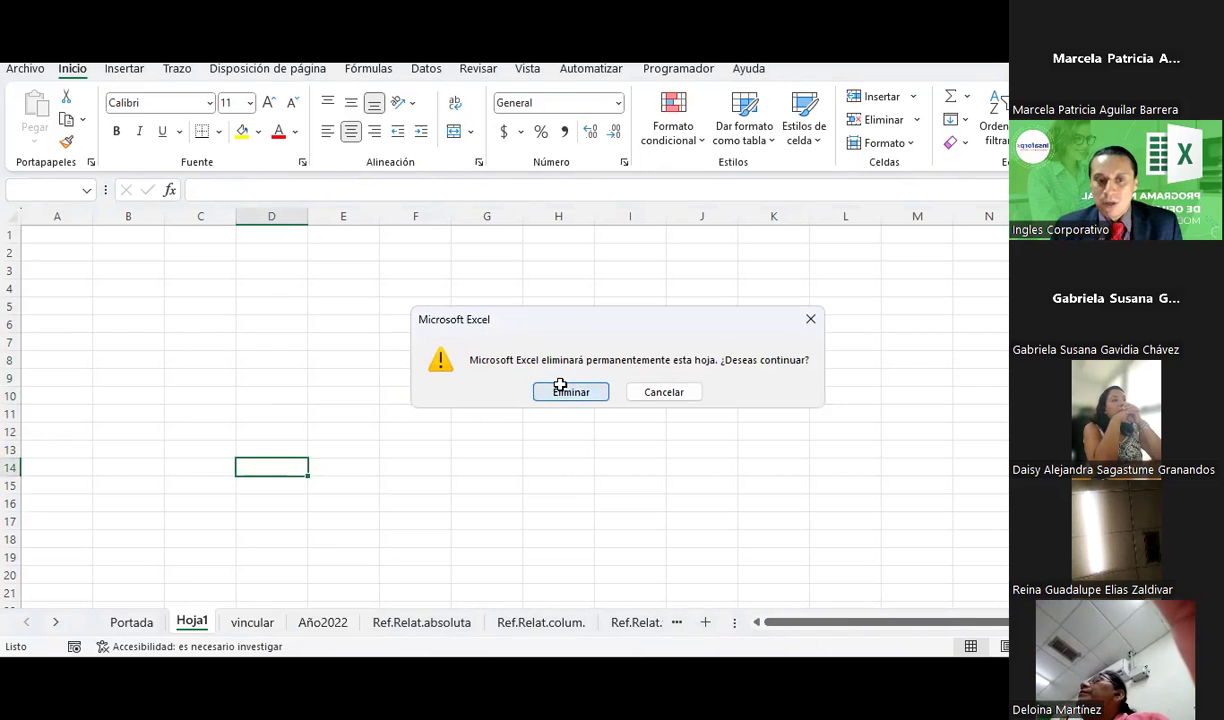
{"action": "left_click", "coordinate": [562, 390]}
{"action": "left_click", "coordinate": [472, 411]}
Step: Switch to PowerPoint's slide 3 on dragging and linking cells, glancing briefly back at Excel
{"action": "key", "text": "alt+Tab"}
{"action": "key", "text": "alt+Tab"}
{"action": "key", "text": "alt+Tab"}
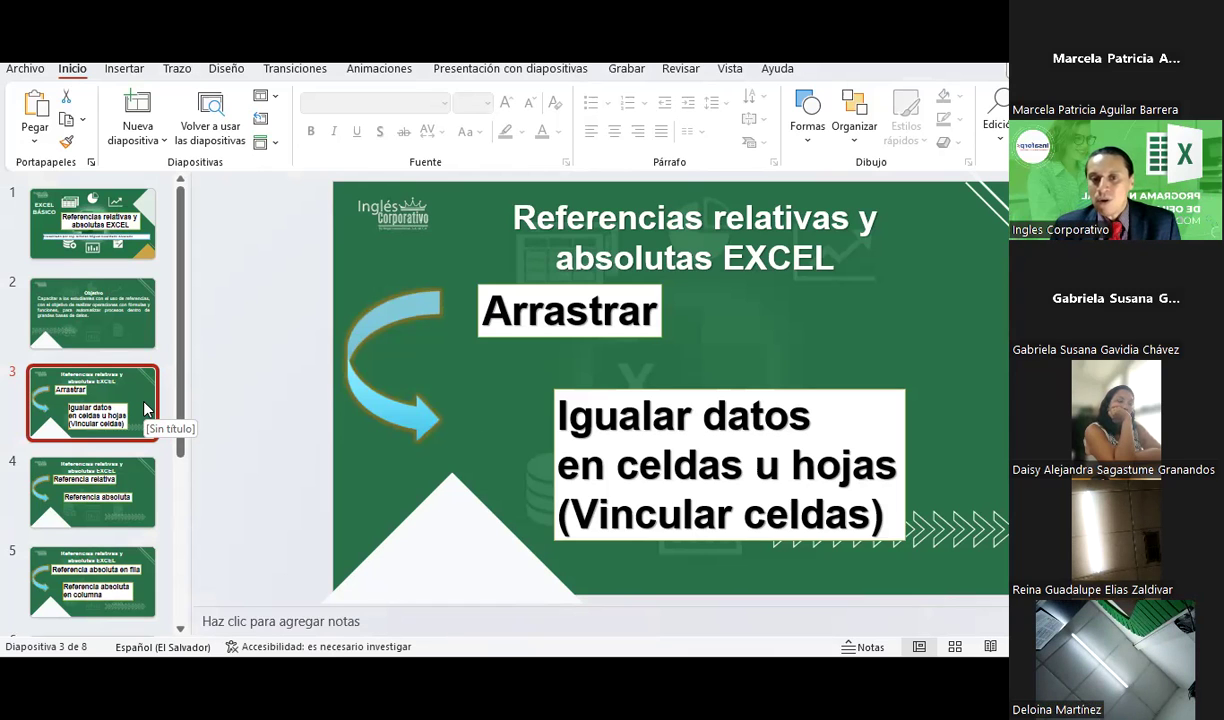
{"action": "key", "text": "alt+Tab"}
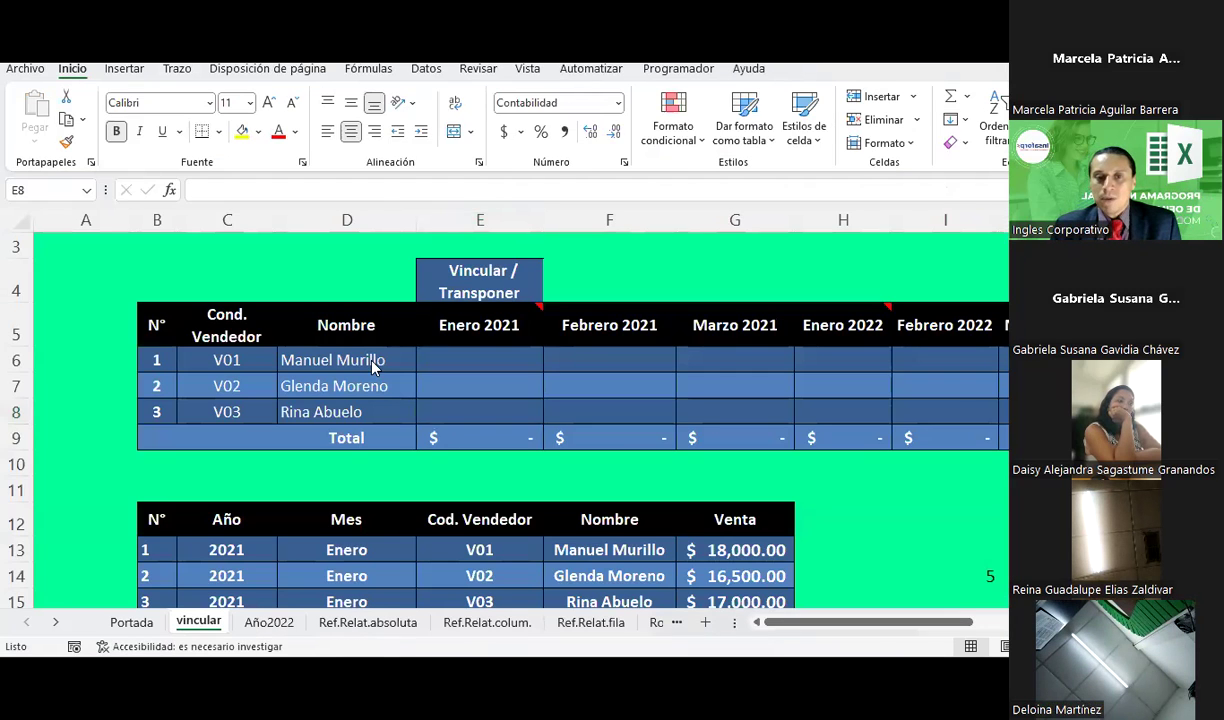
{"action": "key", "text": "alt+Tab"}
{"action": "key", "text": "alt+Tab"}
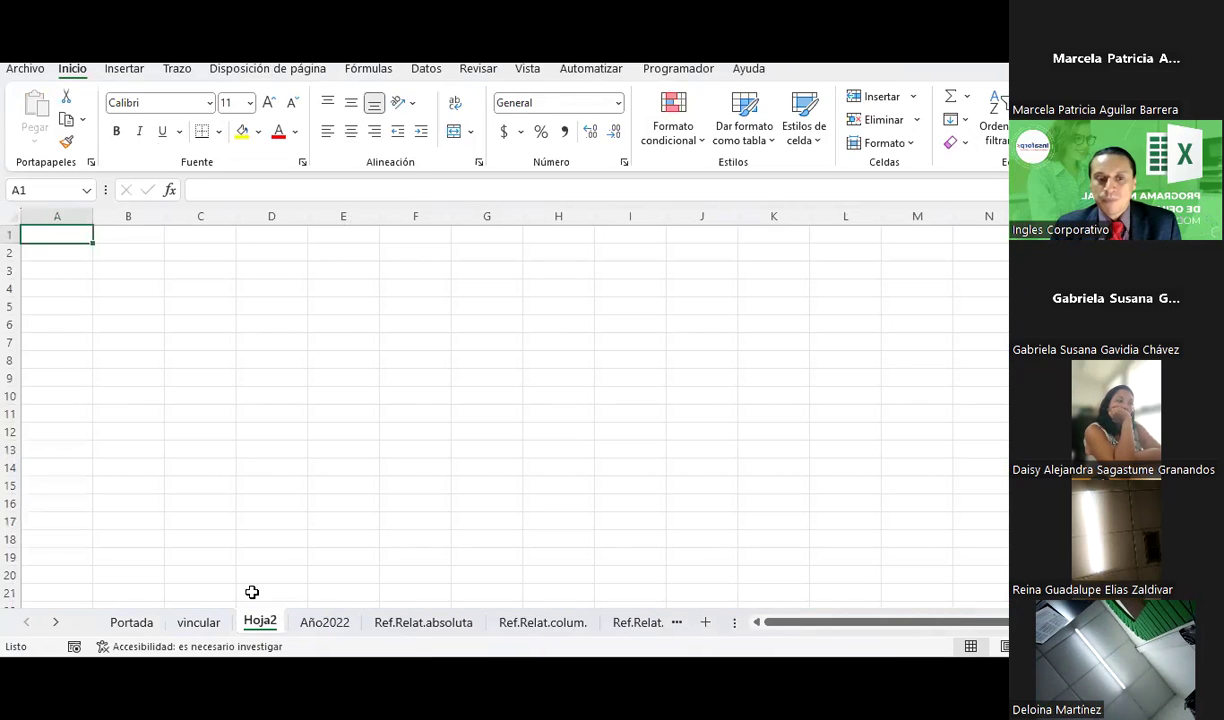
Step: Enter 2 in C4 and the formula =+C4+3 in D4
{"action": "left_click", "coordinate": [267, 286]}
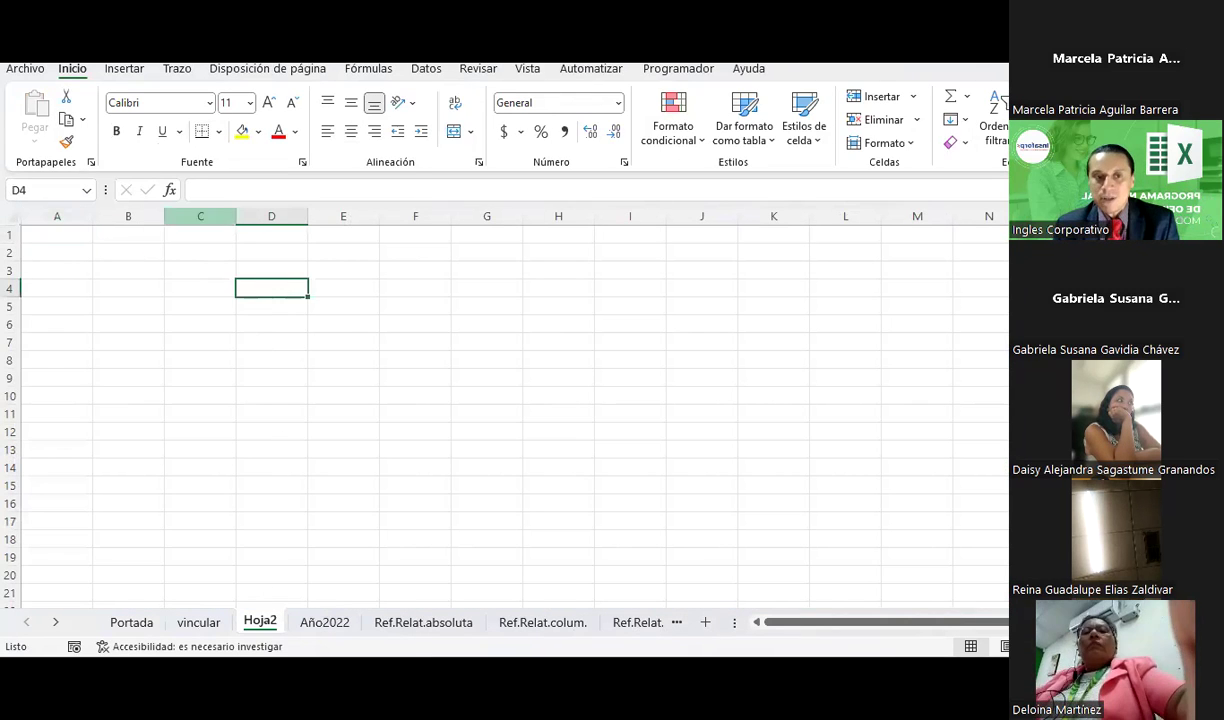
{"action": "left_click", "coordinate": [200, 287]}
{"action": "type", "text": "2"}
{"action": "key", "text": "Tab"}
{"action": "type", "text": "=C43"}
{"action": "key", "text": "Return"}
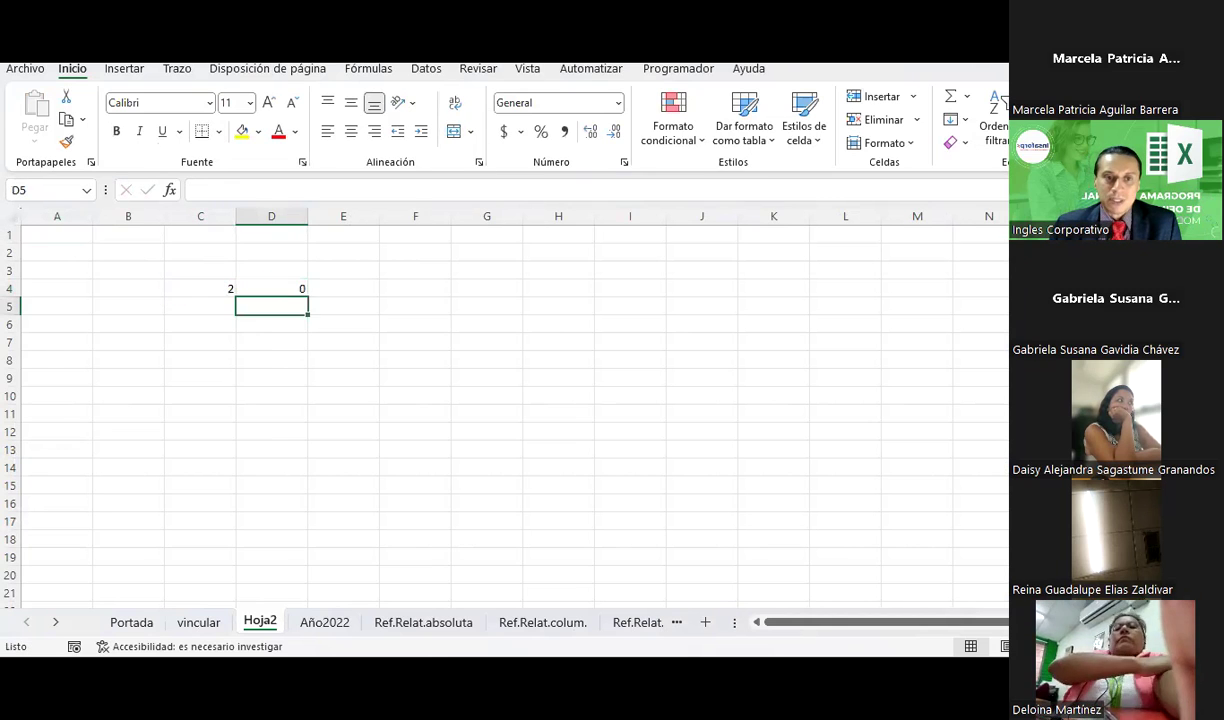
{"action": "left_click", "coordinate": [271, 288]}
{"action": "key", "text": "F2"}
{"action": "key", "text": "Escape"}
{"action": "type", "text": "=+C4+3"}
{"action": "key", "text": "Return"}
Step: Put the total =C4+D4 in E4 and select C4:E4 to check the sum of 7
{"action": "left_click", "coordinate": [343, 288]}
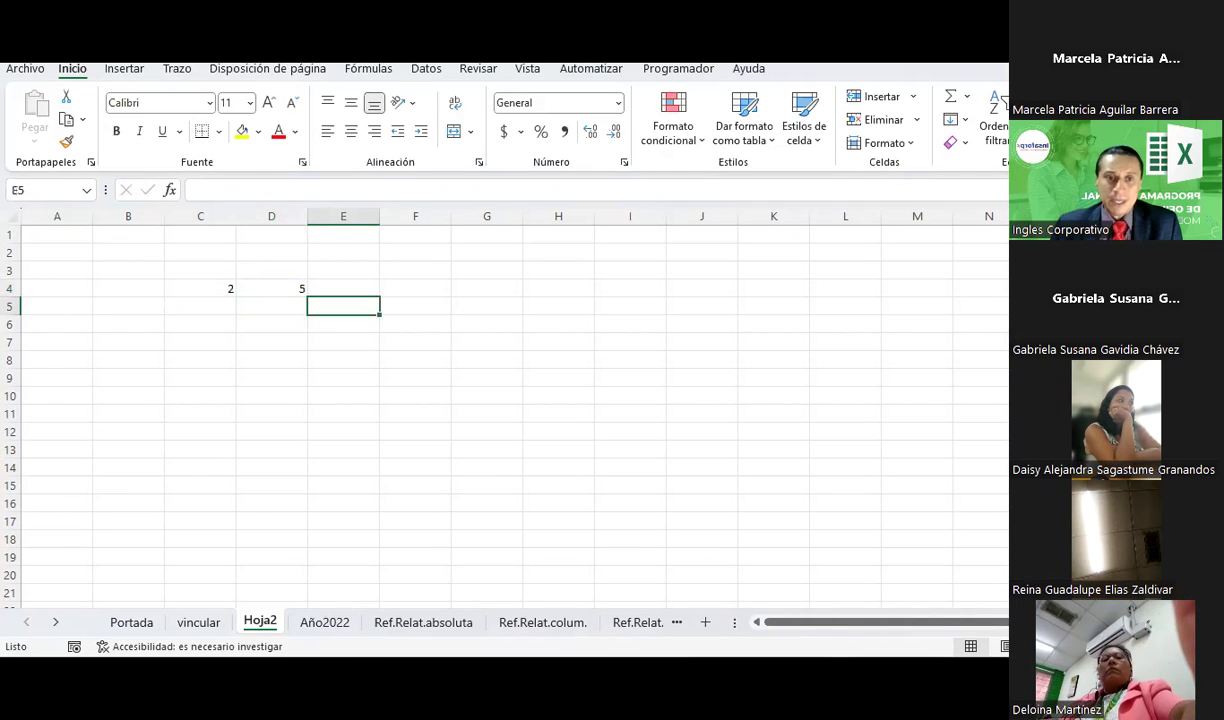
{"action": "type", "text": "="}
{"action": "key", "text": "Left"}
{"action": "key", "text": "Left"}
{"action": "type", "text": "+"}
{"action": "key", "text": "Left"}
{"action": "key", "text": "Return"}
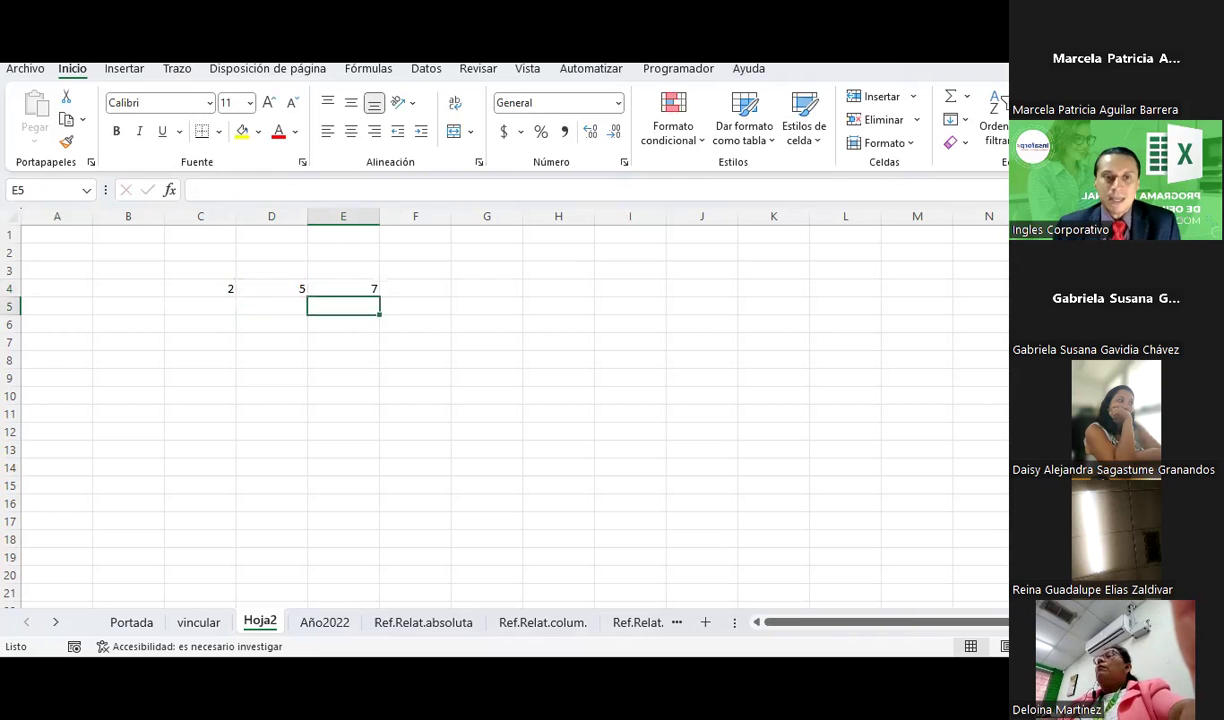
{"action": "left_click_drag", "start_coordinate": [182, 288], "coordinate": [342, 321]}
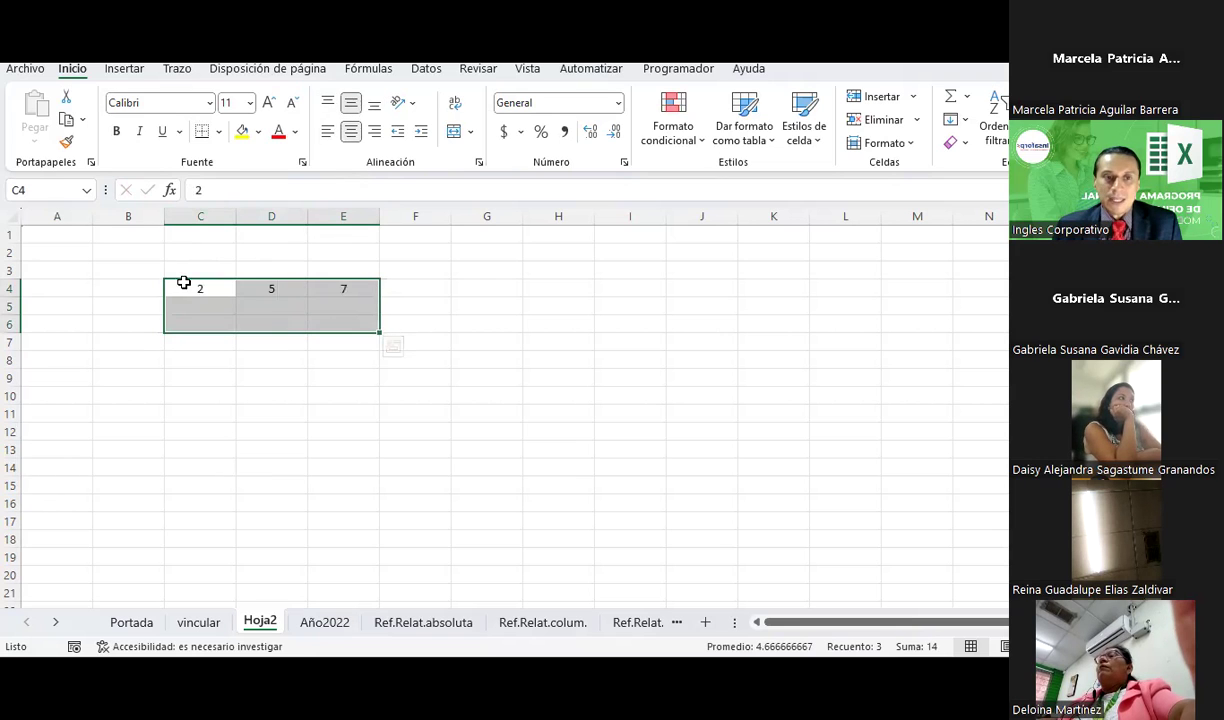
Step: Type the headers N1, N2 and Total in C3:E3
{"action": "left_click", "coordinate": [182, 266]}
{"action": "type", "text": "N1"}
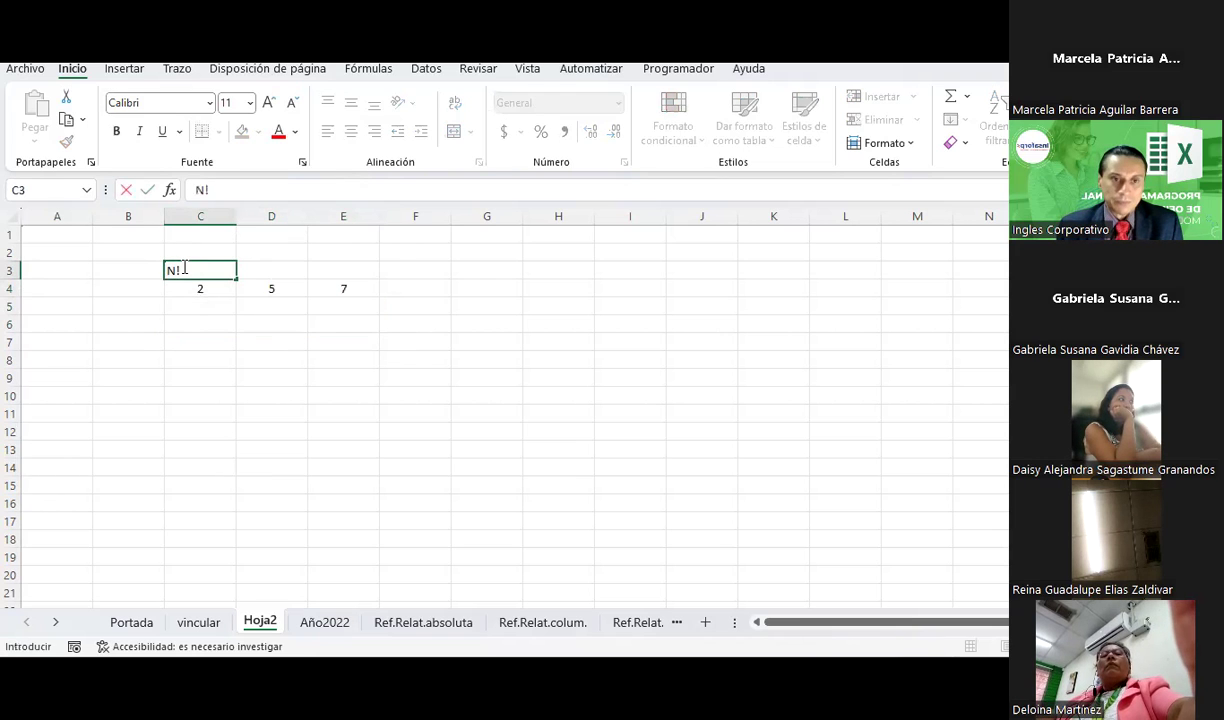
{"action": "key", "text": "Return"}
{"action": "key", "text": "Right"}
{"action": "key", "text": "Up"}
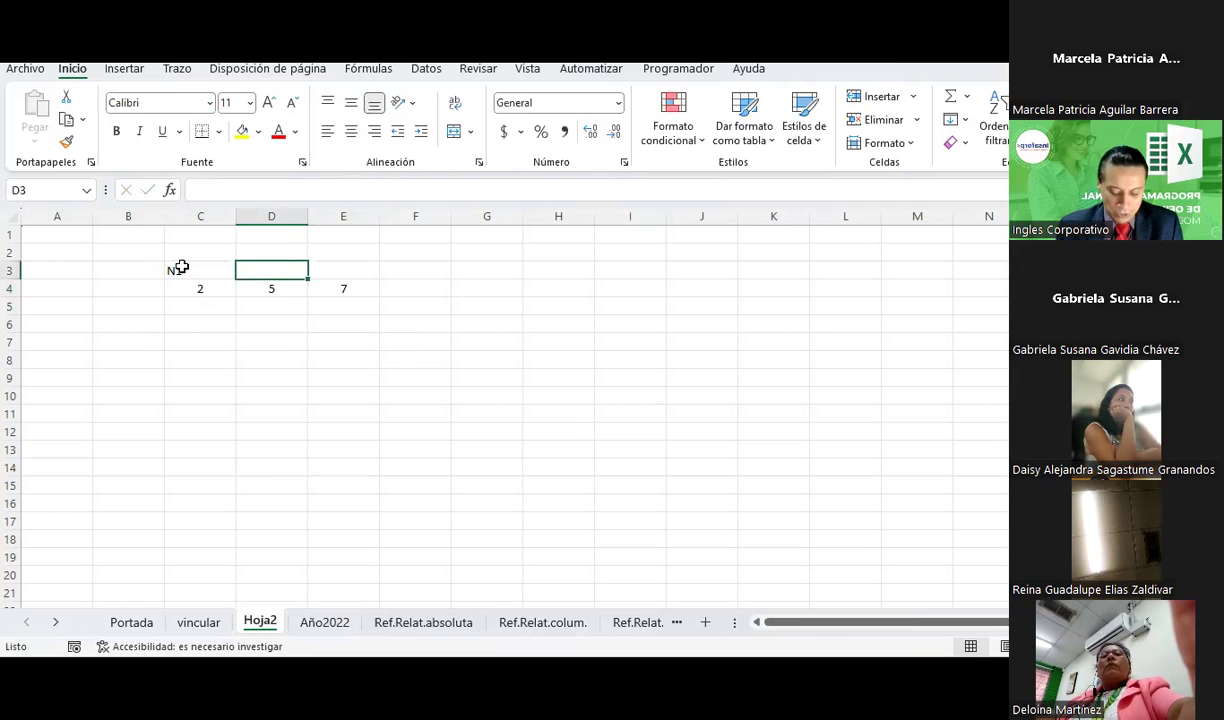
{"action": "type", "text": "n"}
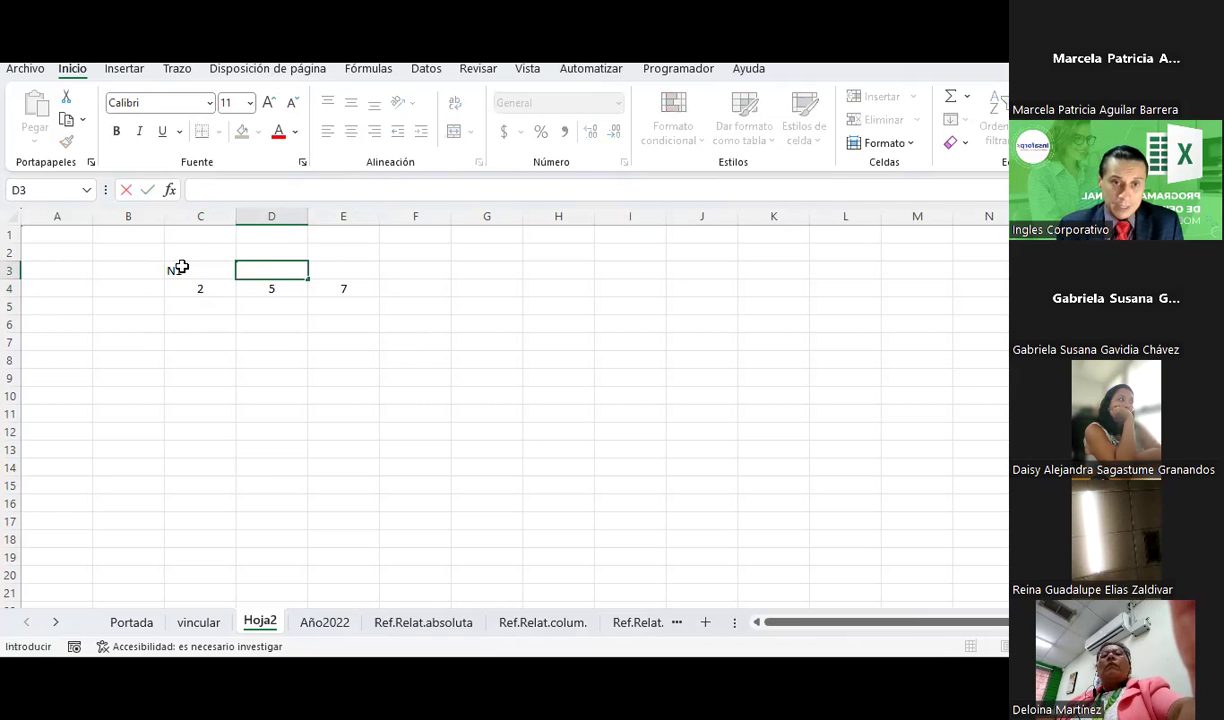
{"action": "type", "text": "N2"}
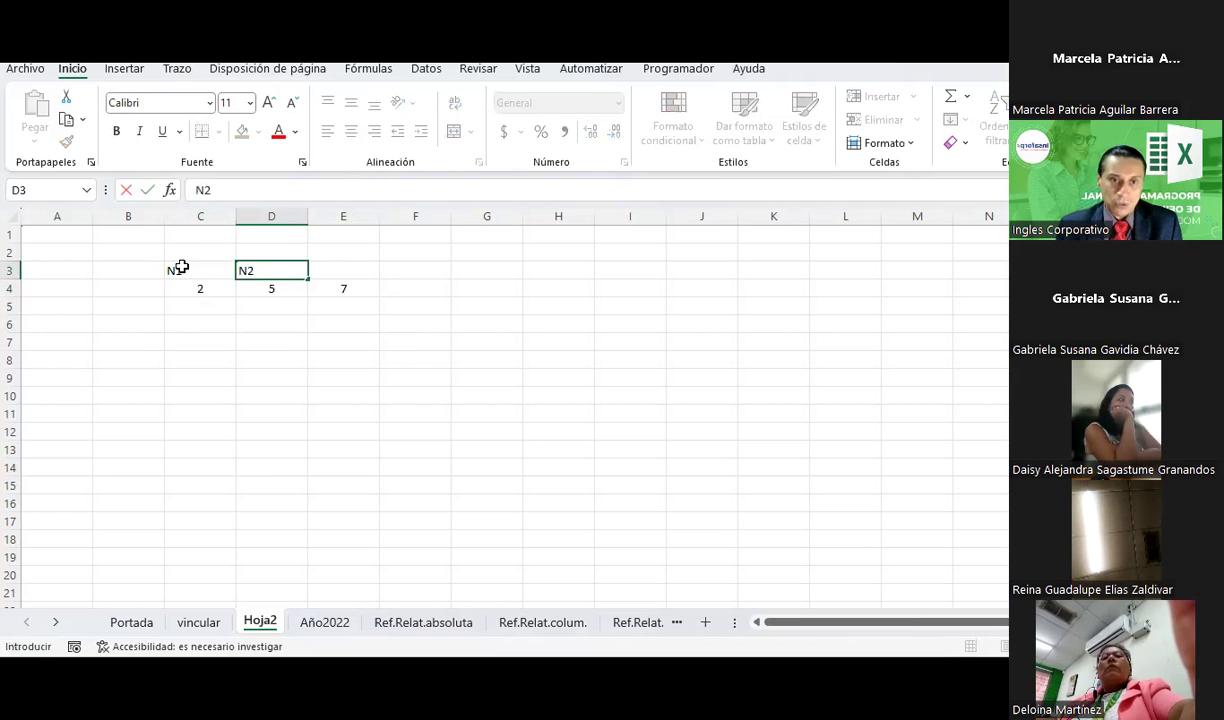
{"action": "key", "text": "Right"}
{"action": "type", "text": "Total"}
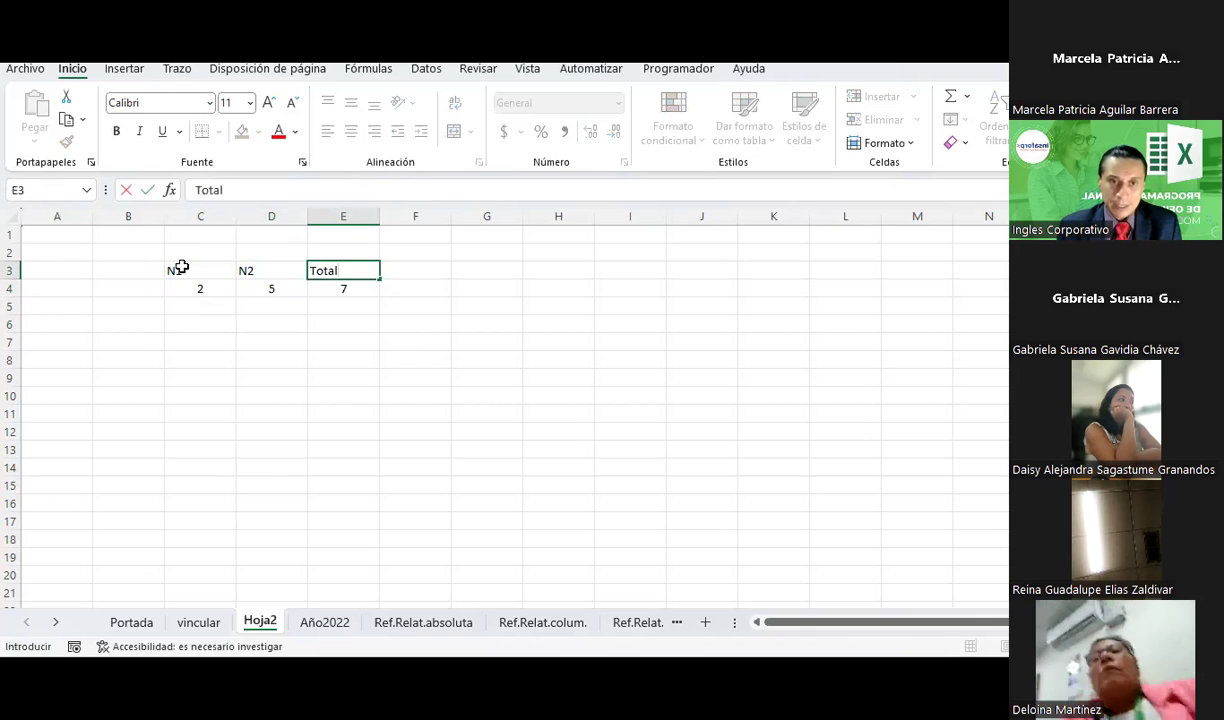
{"action": "key", "text": "Return"}
Step: Centre the table area C3:E16 and enter =C4+3 in C5
{"action": "left_click_drag", "start_coordinate": [181, 267], "coordinate": [316, 499]}
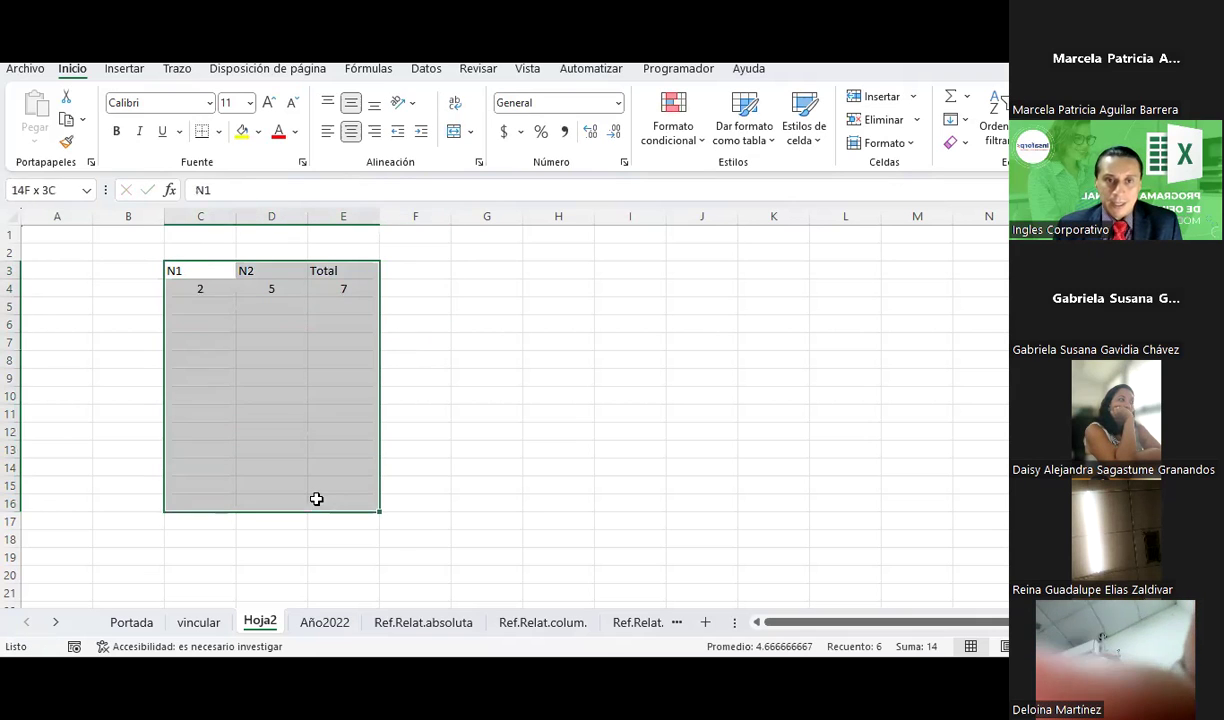
{"action": "left_click", "coordinate": [351, 131]}
{"action": "left_click", "coordinate": [214, 304]}
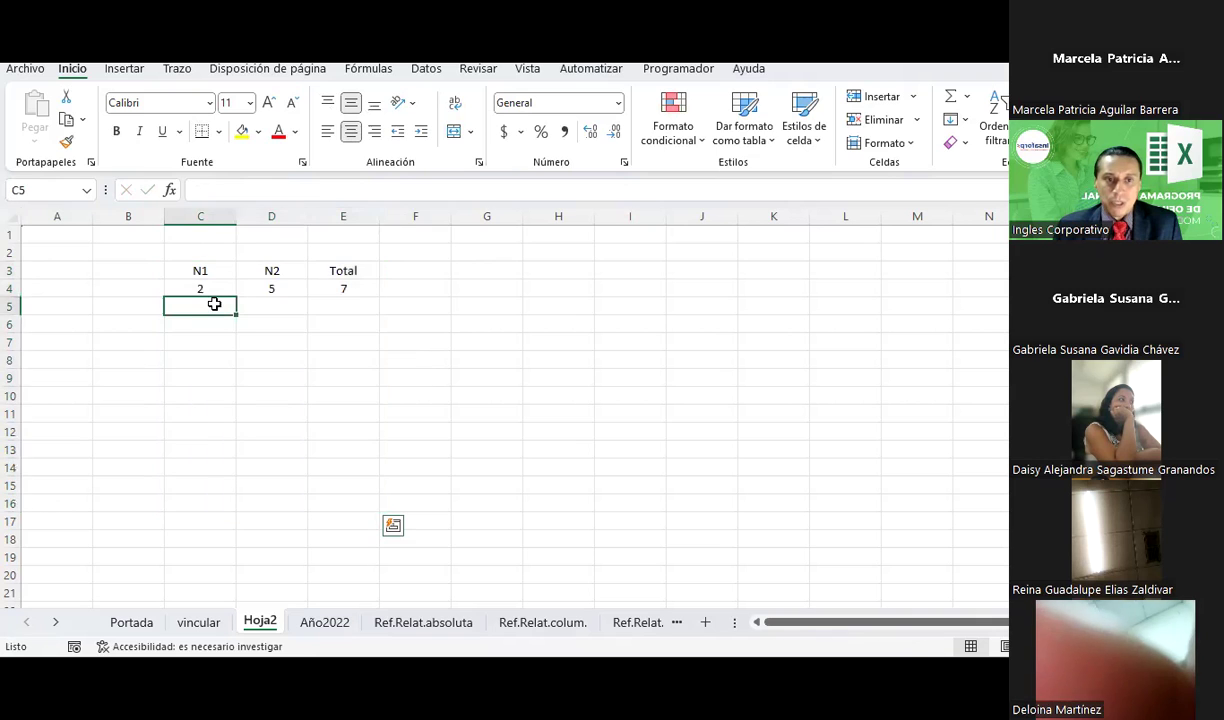
{"action": "type", "text": "=C4+3"}
{"action": "key", "text": "Return"}
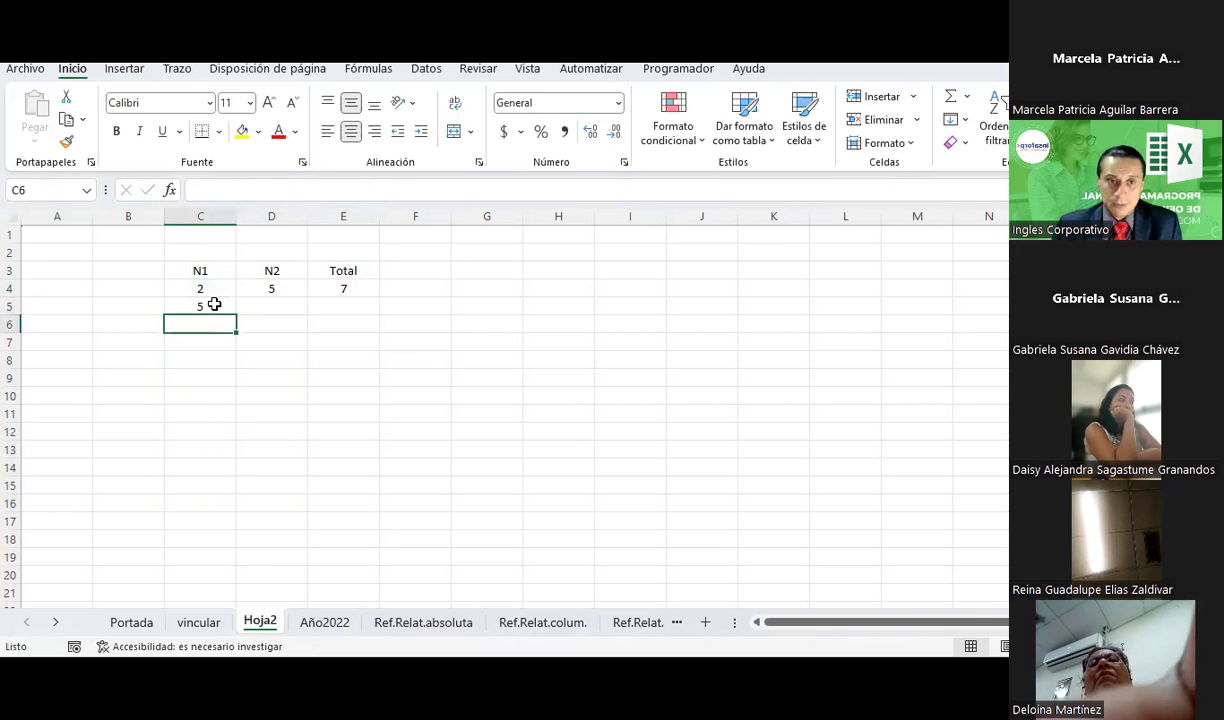
Step: Fill D4's formula down to D13 and C5's down to C13, ending at 32 and 29
{"action": "left_click", "coordinate": [273, 289]}
{"action": "left_click_drag", "start_coordinate": [307, 297], "coordinate": [314, 460]}
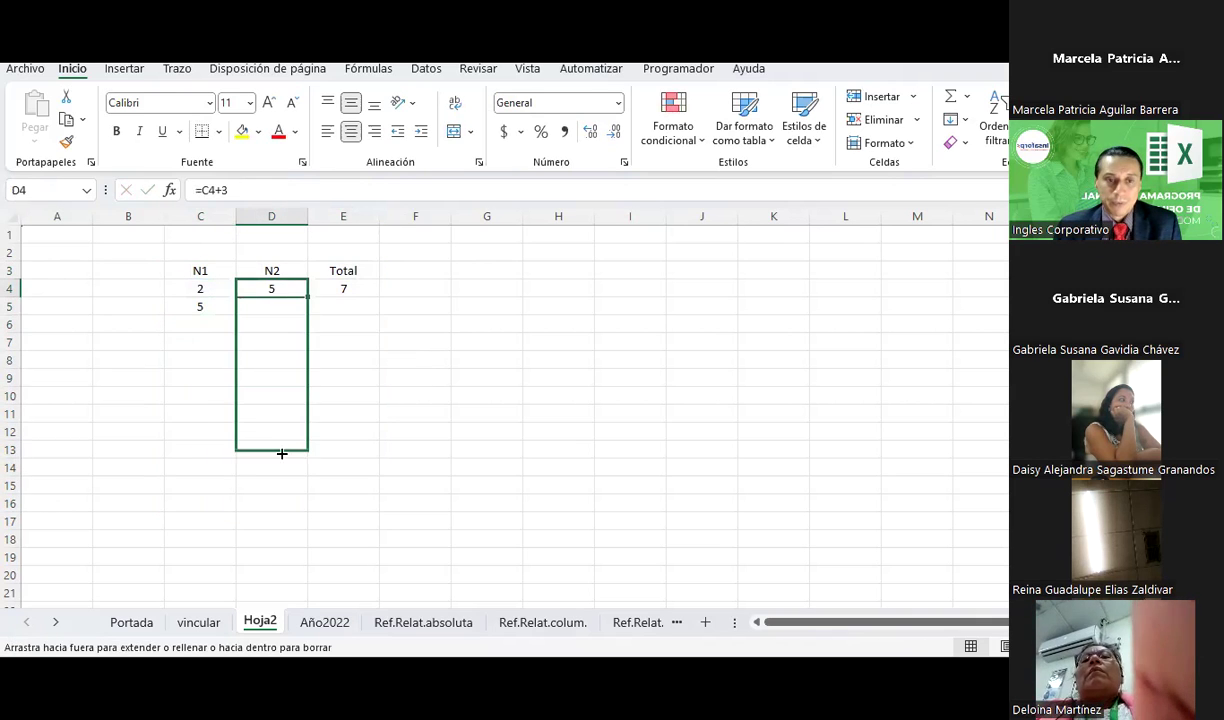
{"action": "left_click", "coordinate": [207, 305]}
{"action": "left_click_drag", "start_coordinate": [237, 320], "coordinate": [220, 460]}
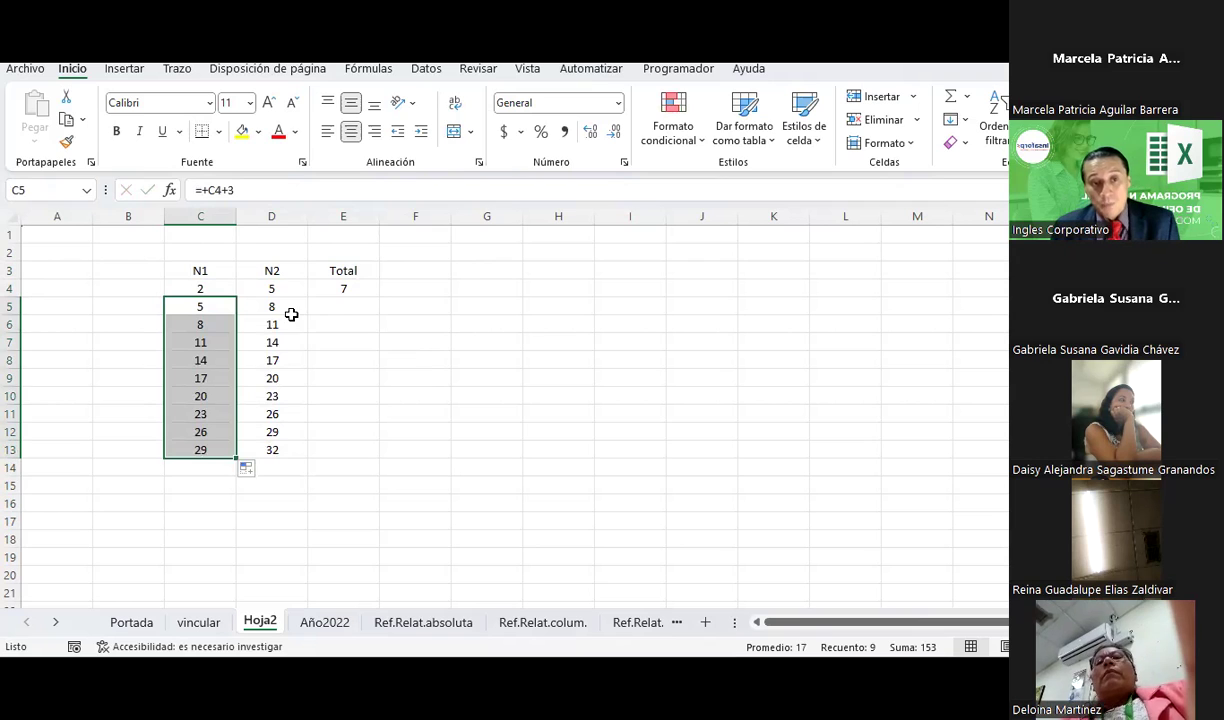
{"action": "left_click", "coordinate": [340, 289]}
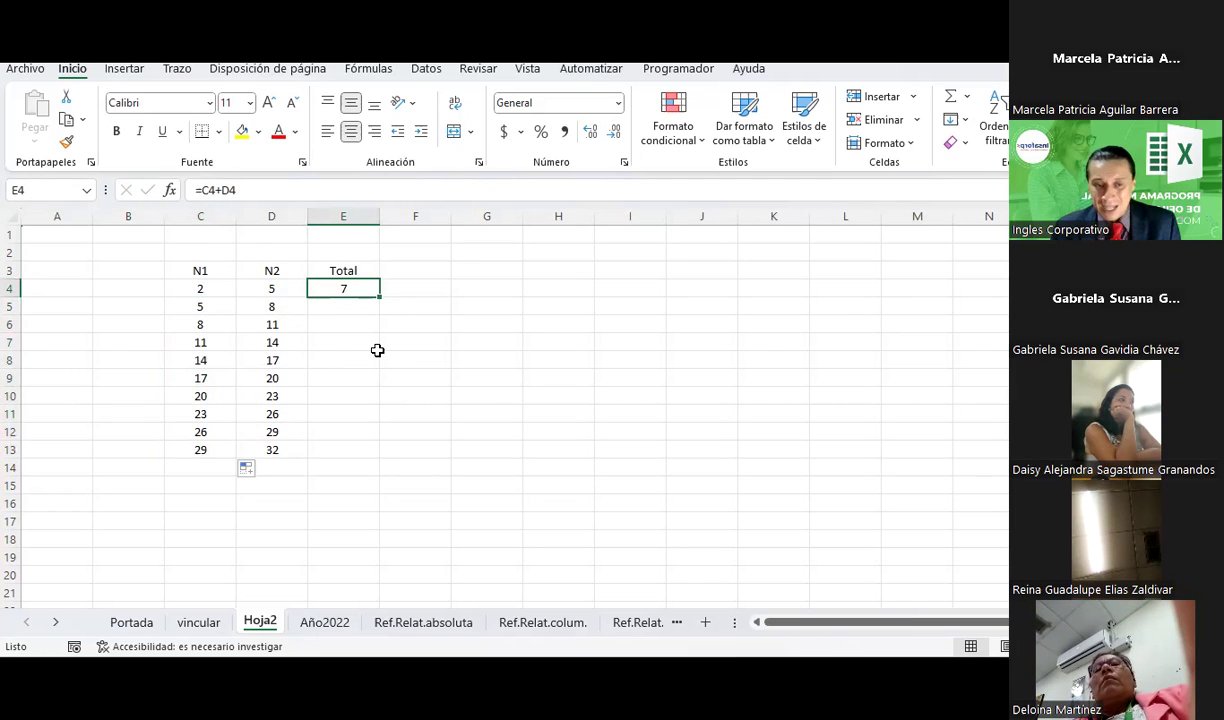
Step: Check the Total column cells from E4 down to E13 before filling
{"action": "left_click", "coordinate": [312, 300]}
{"action": "left_click", "coordinate": [268, 286]}
{"action": "left_click", "coordinate": [335, 278]}
{"action": "left_click", "coordinate": [343, 286]}
{"action": "left_click", "coordinate": [350, 307]}
{"action": "left_click", "coordinate": [334, 343]}
{"action": "left_click", "coordinate": [335, 380]}
{"action": "left_click", "coordinate": [336, 432]}
{"action": "left_click", "coordinate": [338, 450]}
Step: Fill E4's =C4+D4 down to E13 and inspect the relative formulas in E5–E7
{"action": "left_click", "coordinate": [363, 286]}
{"action": "left_click_drag", "start_coordinate": [380, 299], "coordinate": [378, 457]}
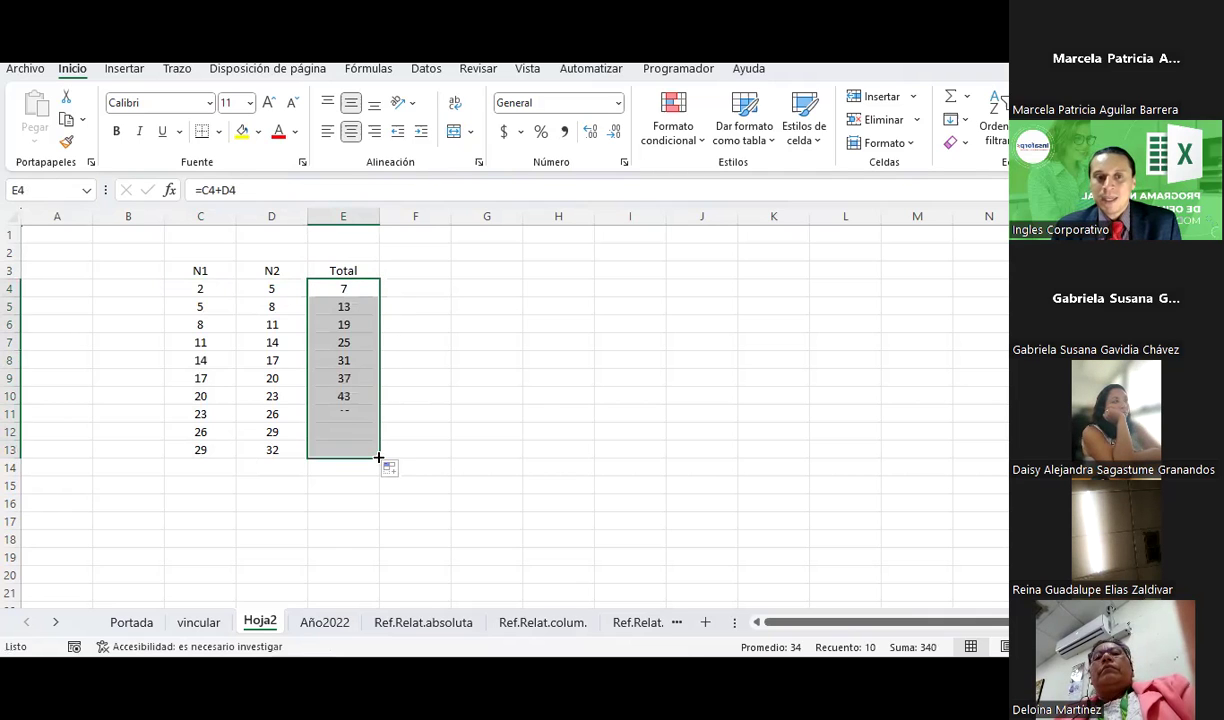
{"action": "left_click", "coordinate": [368, 300]}
{"action": "left_click", "coordinate": [341, 340]}
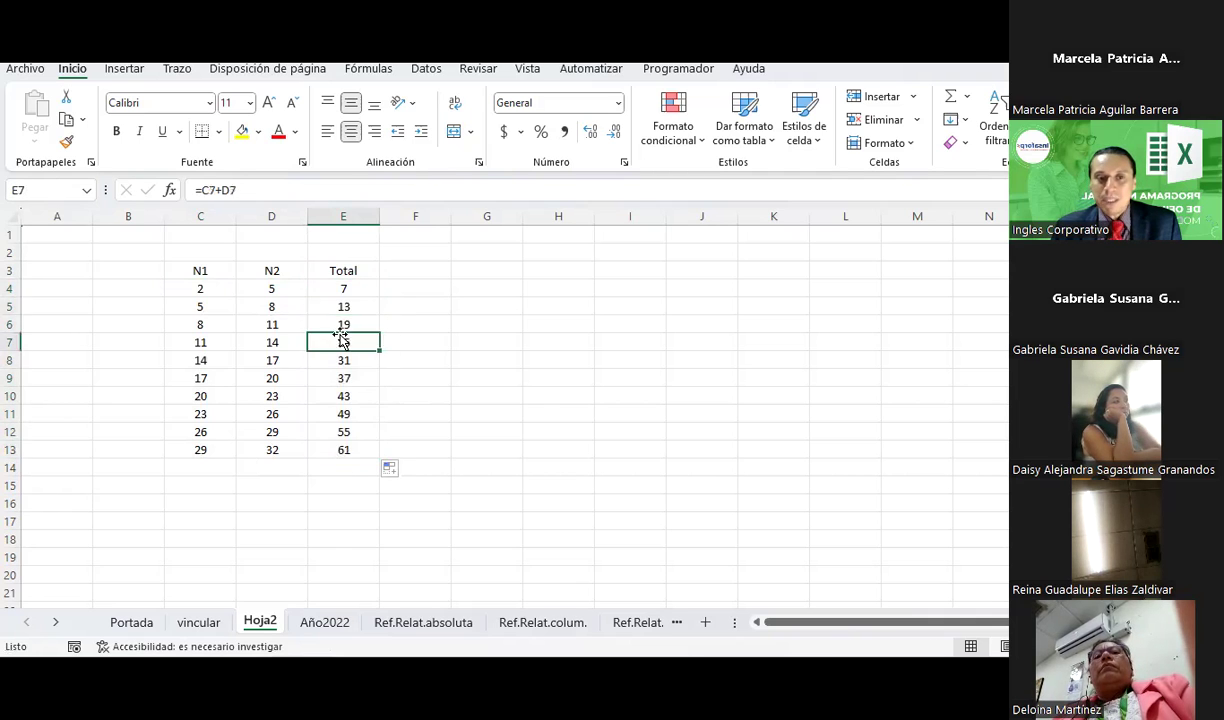
{"action": "left_click", "coordinate": [354, 312]}
{"action": "left_click", "coordinate": [334, 325]}
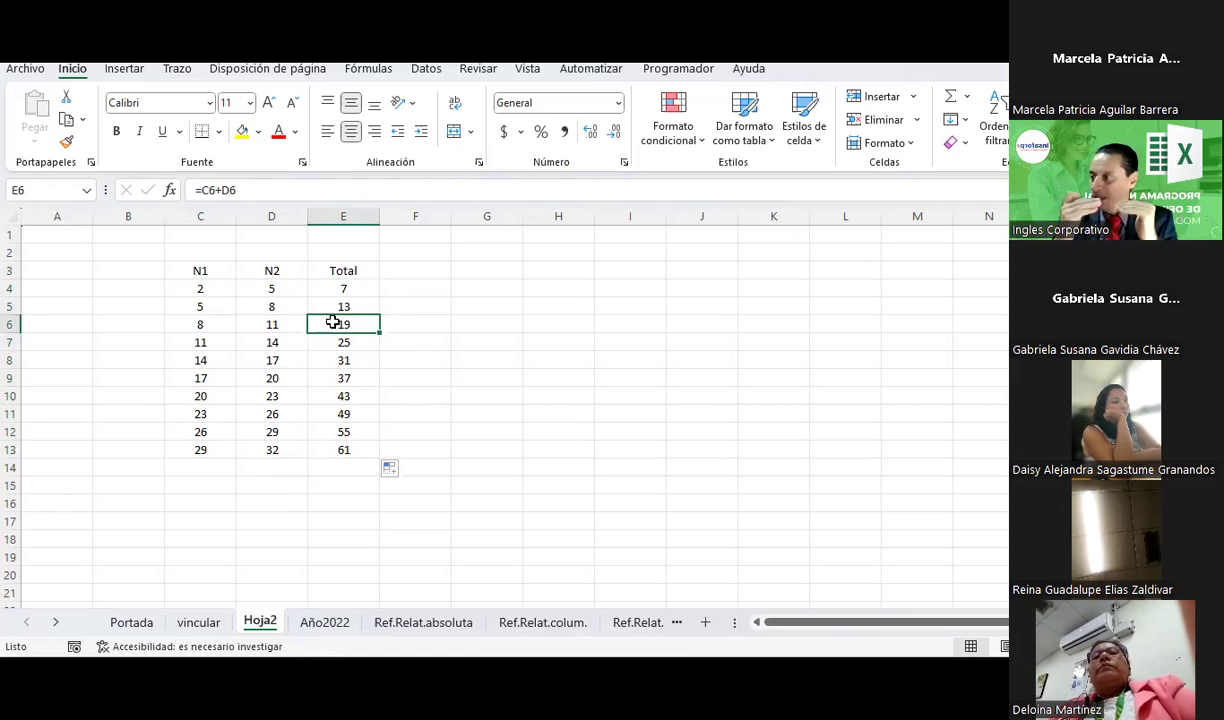
Step: Zoom in and review the row 4 N1 and N2 values and the E4 and E5 totals
{"action": "left_click", "coordinate": [340, 275]}
{"action": "left_click", "coordinate": [343, 289]}
{"action": "scroll", "coordinate": [343, 300], "scroll_direction": "up", "scroll_amount": 3}
{"action": "scroll", "coordinate": [343, 300], "scroll_direction": "up", "scroll_amount": 3}
{"action": "scroll", "coordinate": [343, 300], "scroll_direction": "up", "scroll_amount": 1}
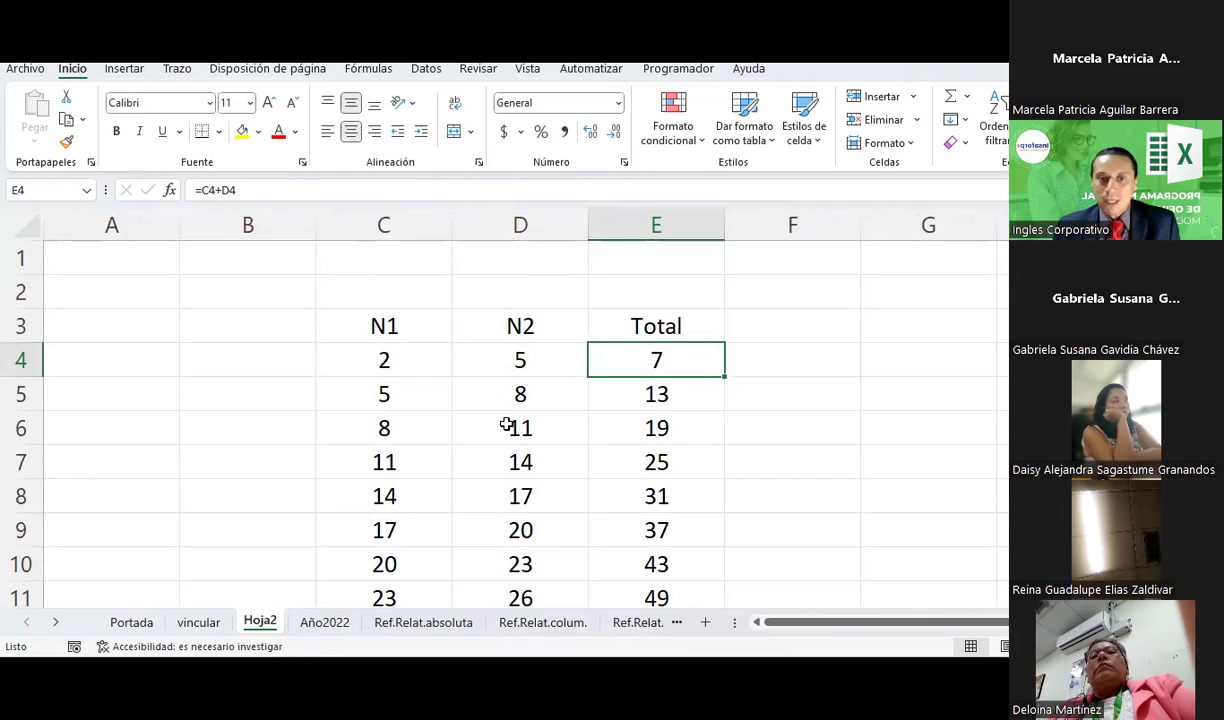
{"action": "left_click", "coordinate": [388, 358]}
{"action": "left_click", "coordinate": [478, 358]}
{"action": "left_click", "coordinate": [654, 360]}
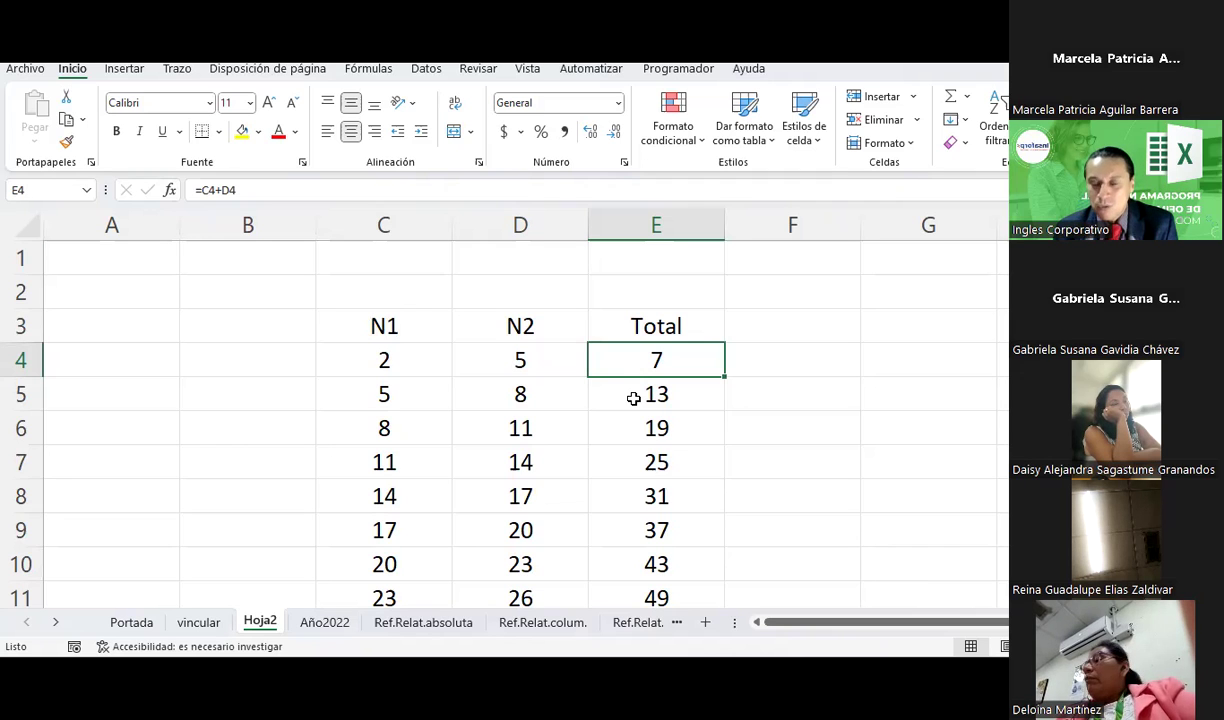
{"action": "scroll", "coordinate": [633, 398], "scroll_direction": "down", "scroll_amount": 1}
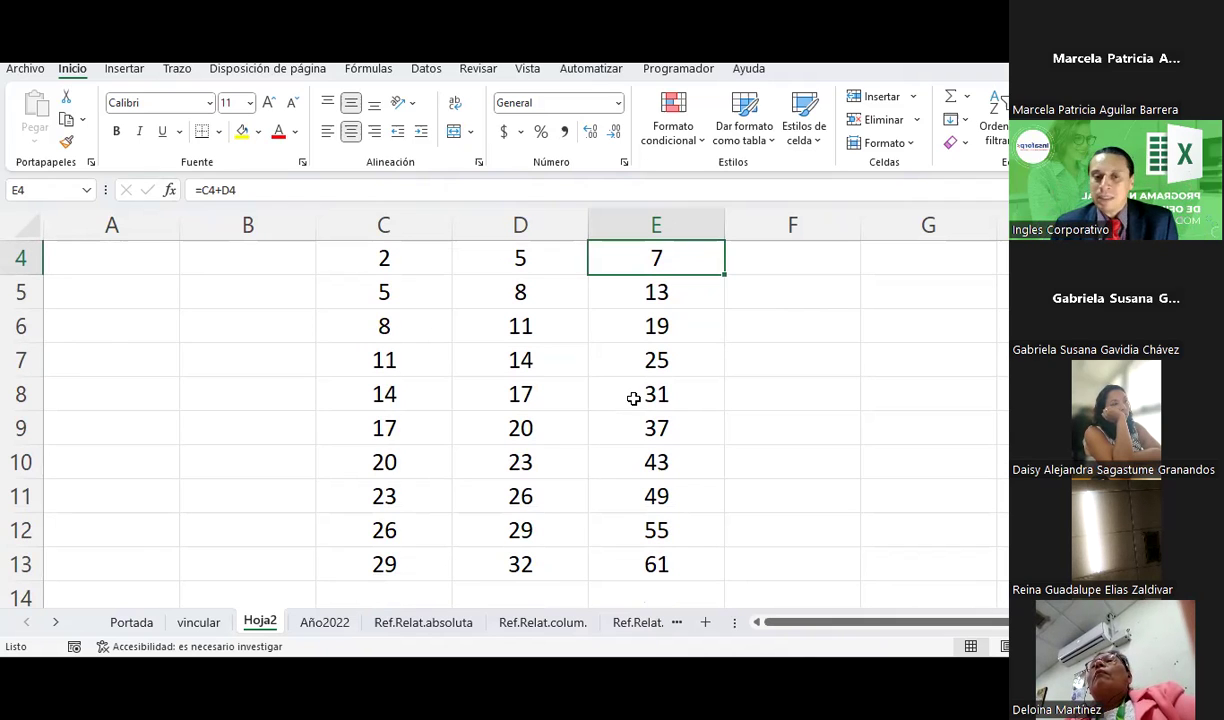
{"action": "left_click", "coordinate": [658, 291]}
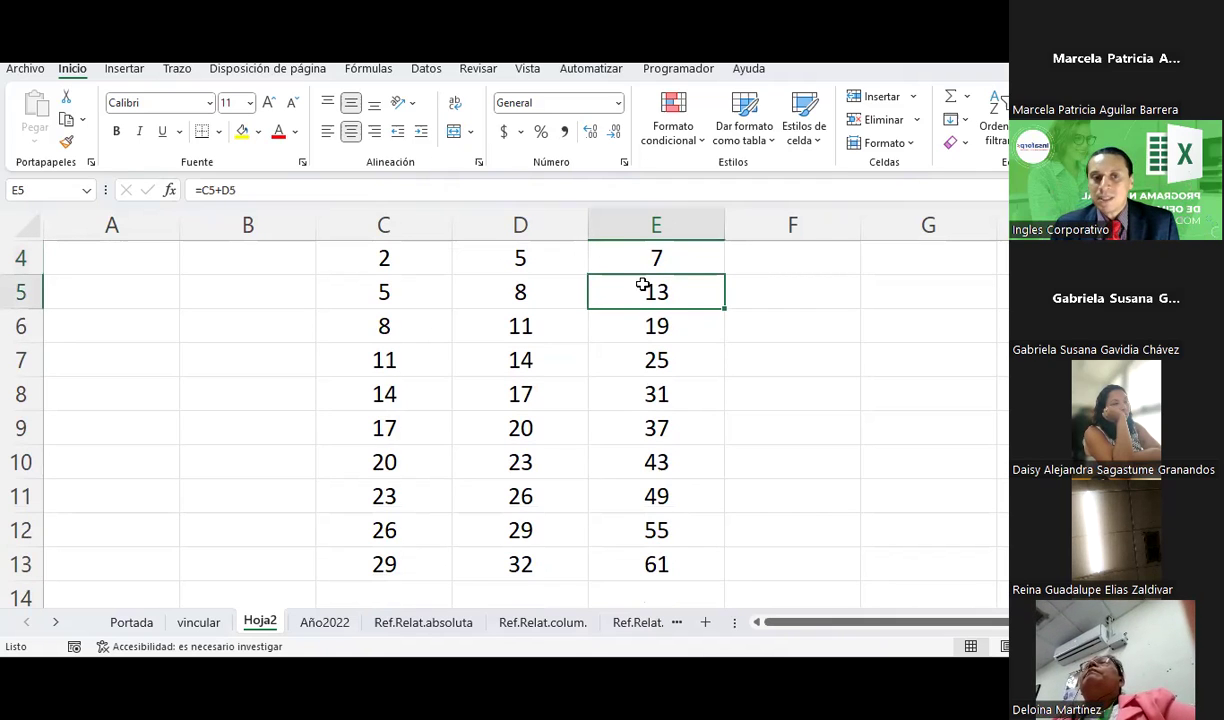
{"action": "left_click", "coordinate": [648, 261]}
Step: Compare the formulas in columns C, D and E for rows 4 and 5
{"action": "left_click", "coordinate": [555, 265]}
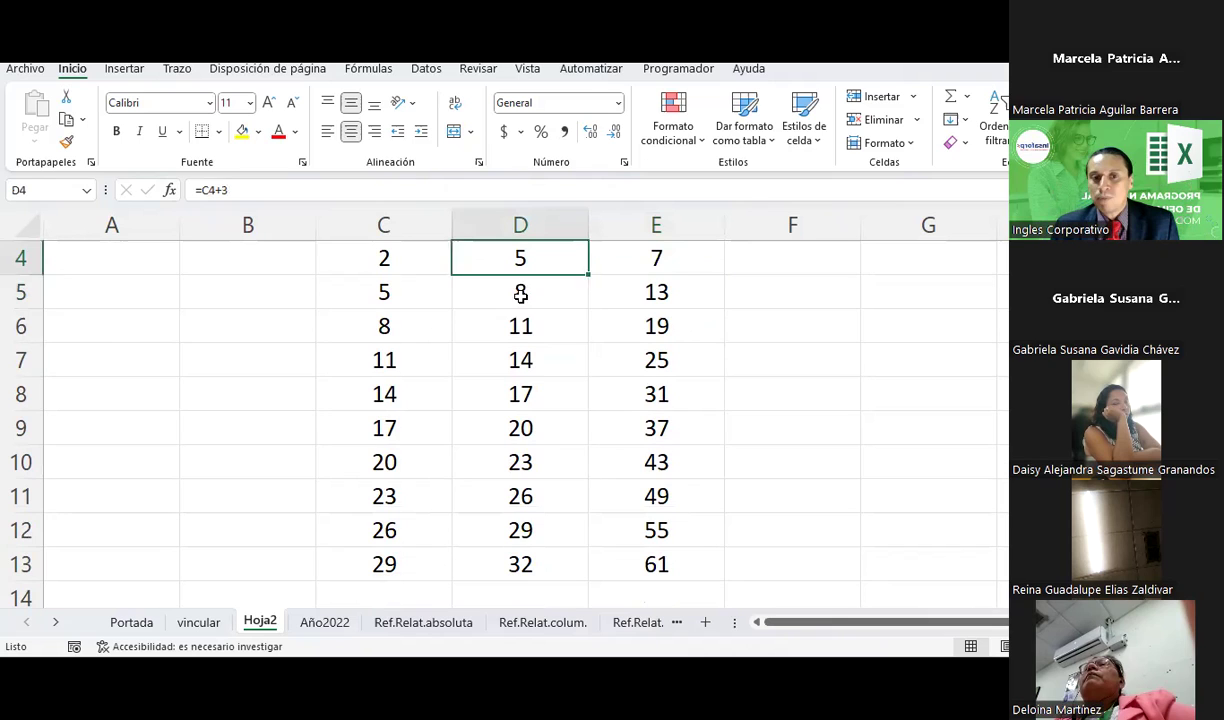
{"action": "left_click", "coordinate": [520, 294]}
{"action": "left_click", "coordinate": [410, 257]}
{"action": "left_click", "coordinate": [465, 252]}
{"action": "left_click", "coordinate": [413, 290]}
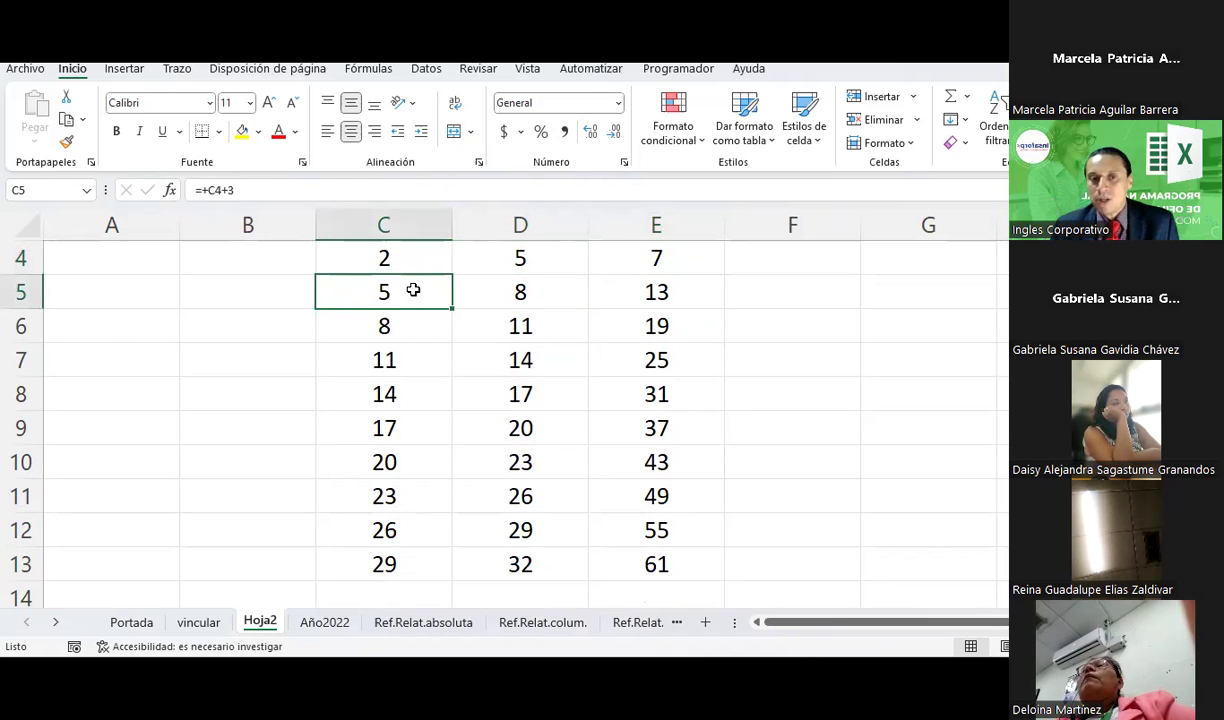
{"action": "left_click", "coordinate": [654, 259]}
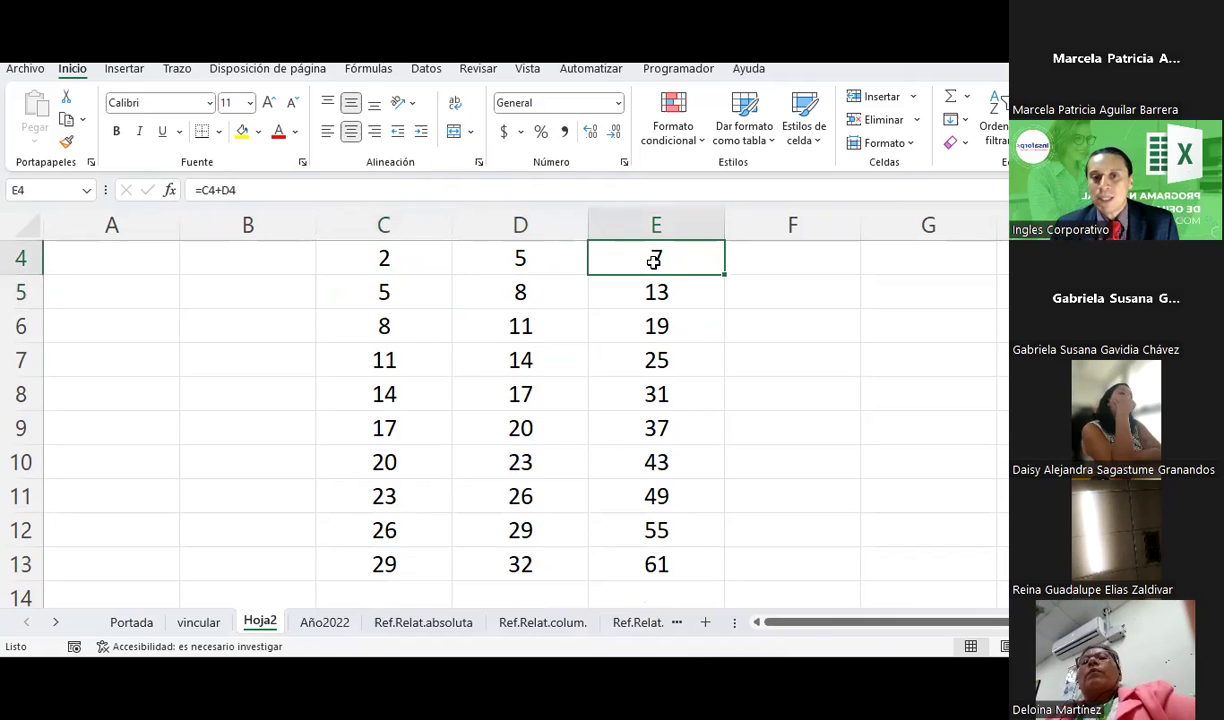
{"action": "left_click", "coordinate": [656, 295]}
{"action": "left_click", "coordinate": [663, 260]}
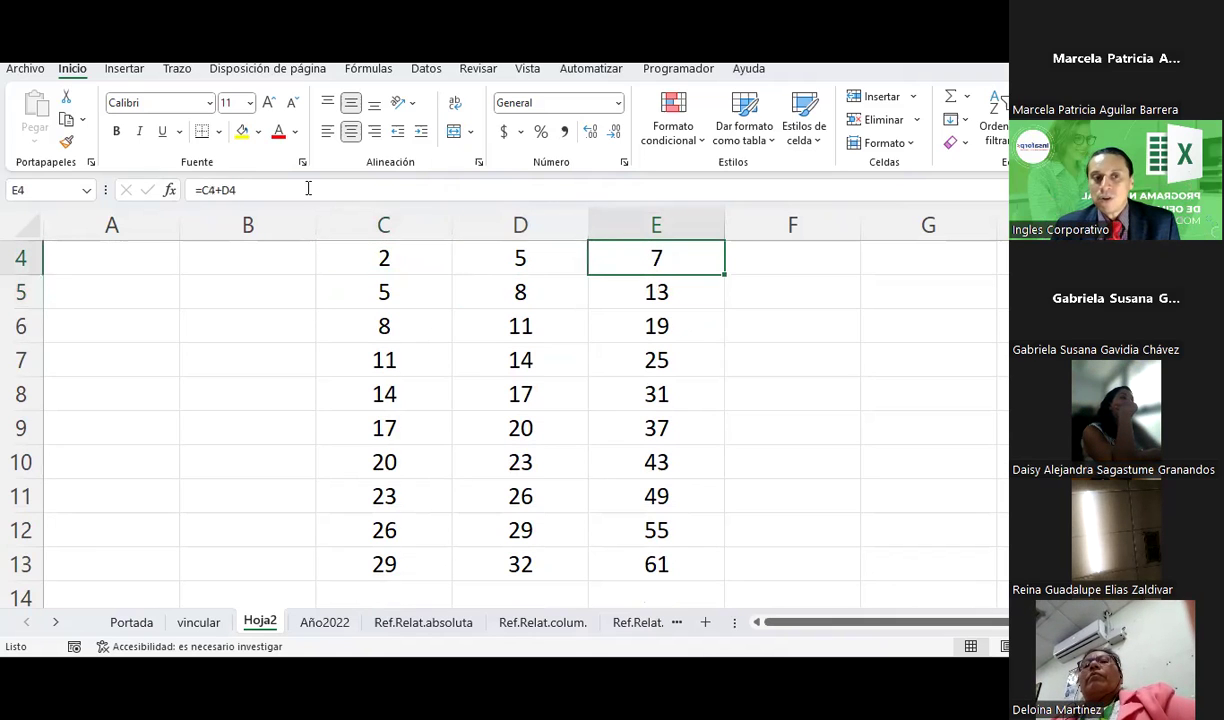
{"action": "left_click", "coordinate": [633, 291]}
Step: Refill the E4 sum formula down the Total column to E13
{"action": "scroll", "coordinate": [732, 327], "scroll_direction": "up", "scroll_amount": 1}
{"action": "left_click", "coordinate": [713, 345]}
{"action": "scroll", "coordinate": [710, 347], "scroll_direction": "down", "scroll_amount": 1}
{"action": "left_click_drag", "start_coordinate": [726, 290], "coordinate": [724, 584]}
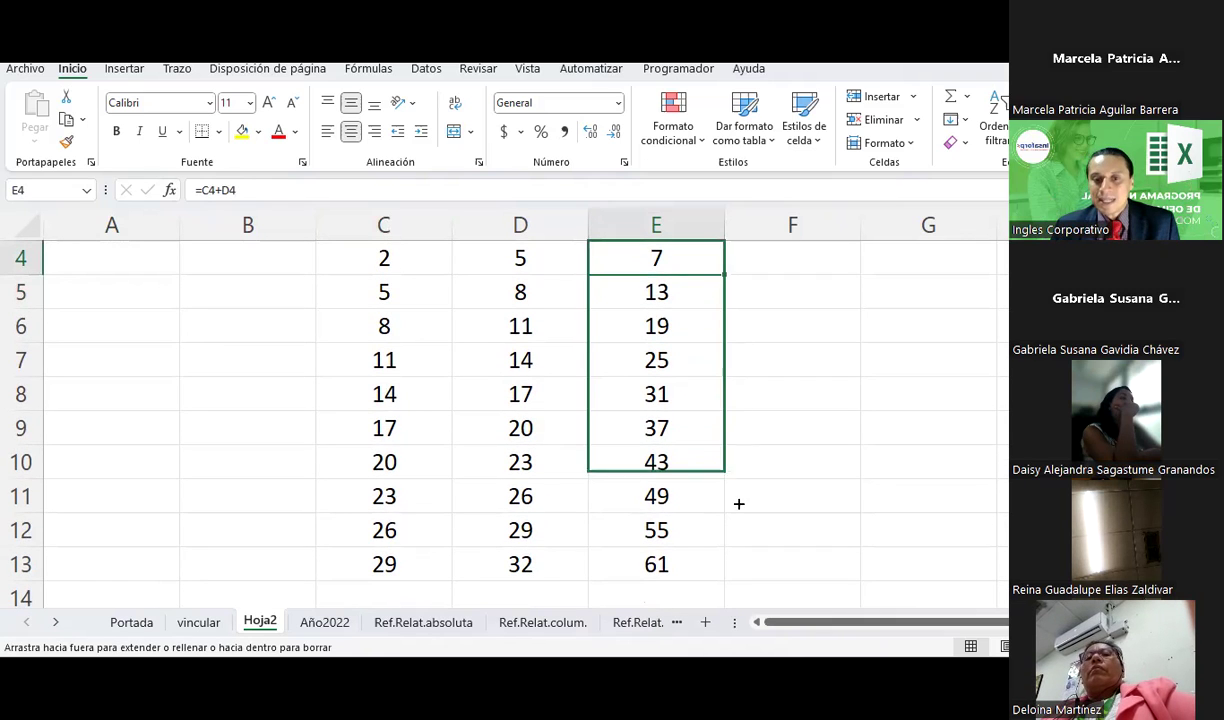
Step: Give cell E5 (total 13) a yellow fill
{"action": "left_click", "coordinate": [662, 301]}
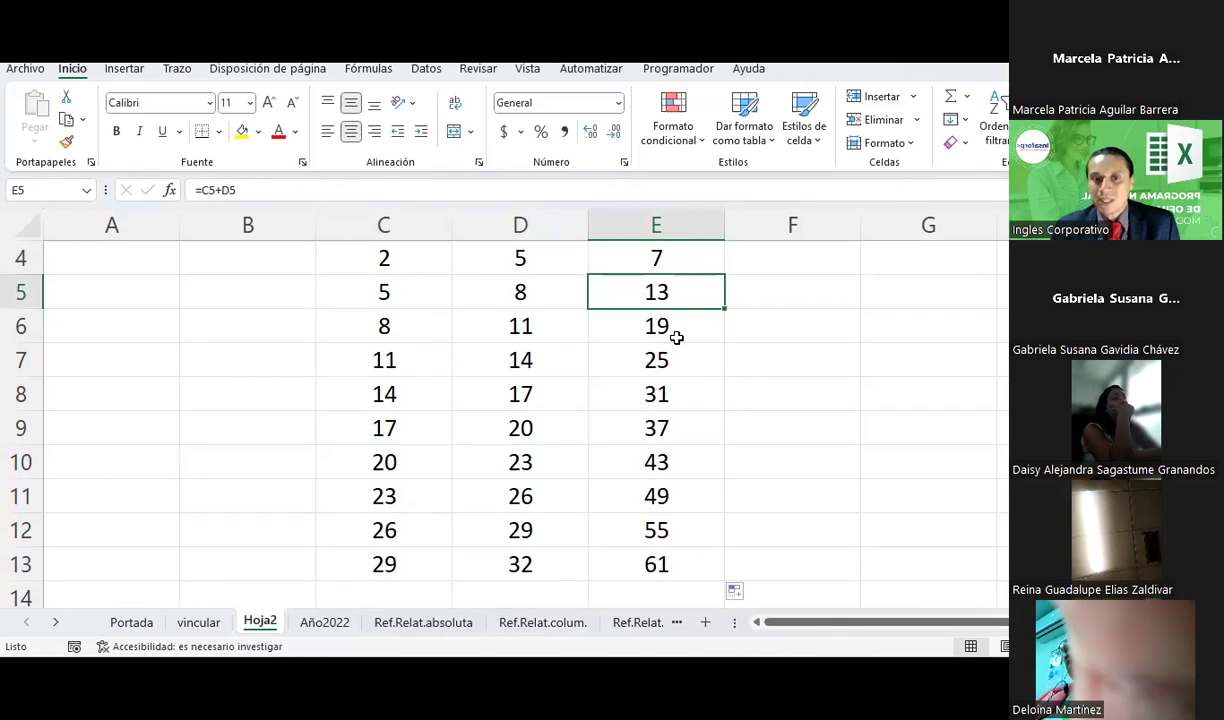
{"action": "left_click", "coordinate": [242, 131]}
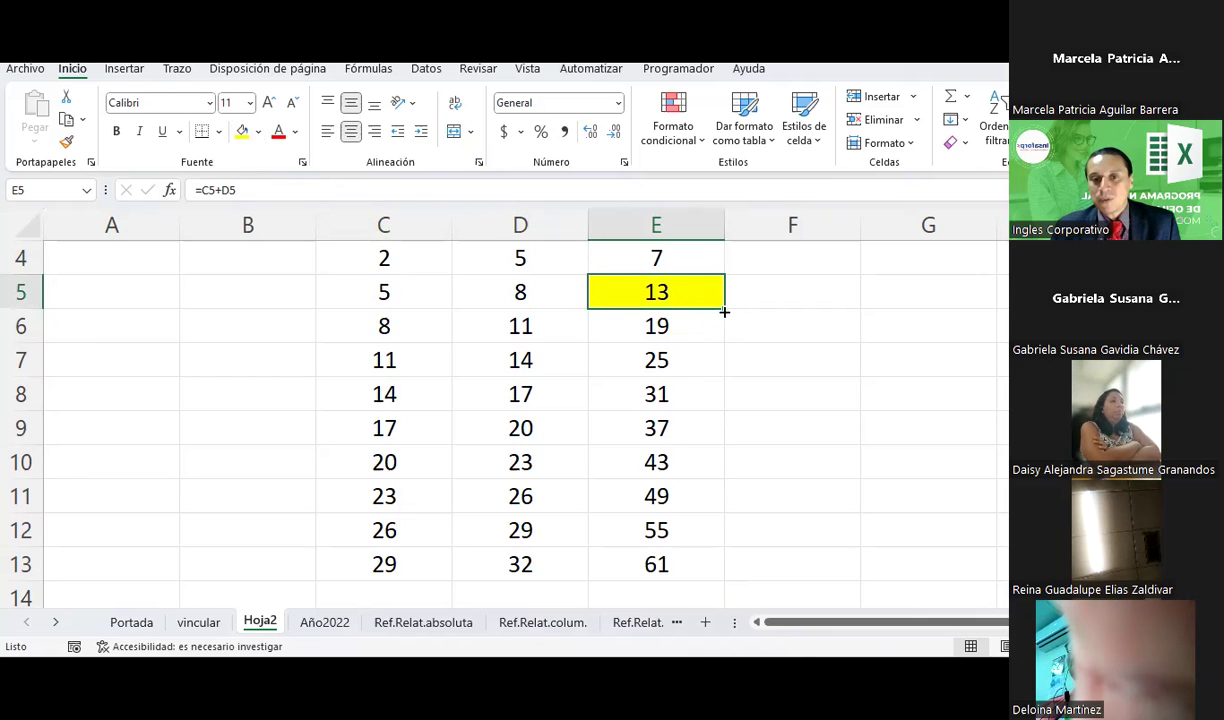
{"action": "left_click", "coordinate": [610, 318]}
Step: Fill E6 dark navy and extend the yellow/navy pattern from E5:E6 down to E13
{"action": "left_click", "coordinate": [258, 131]}
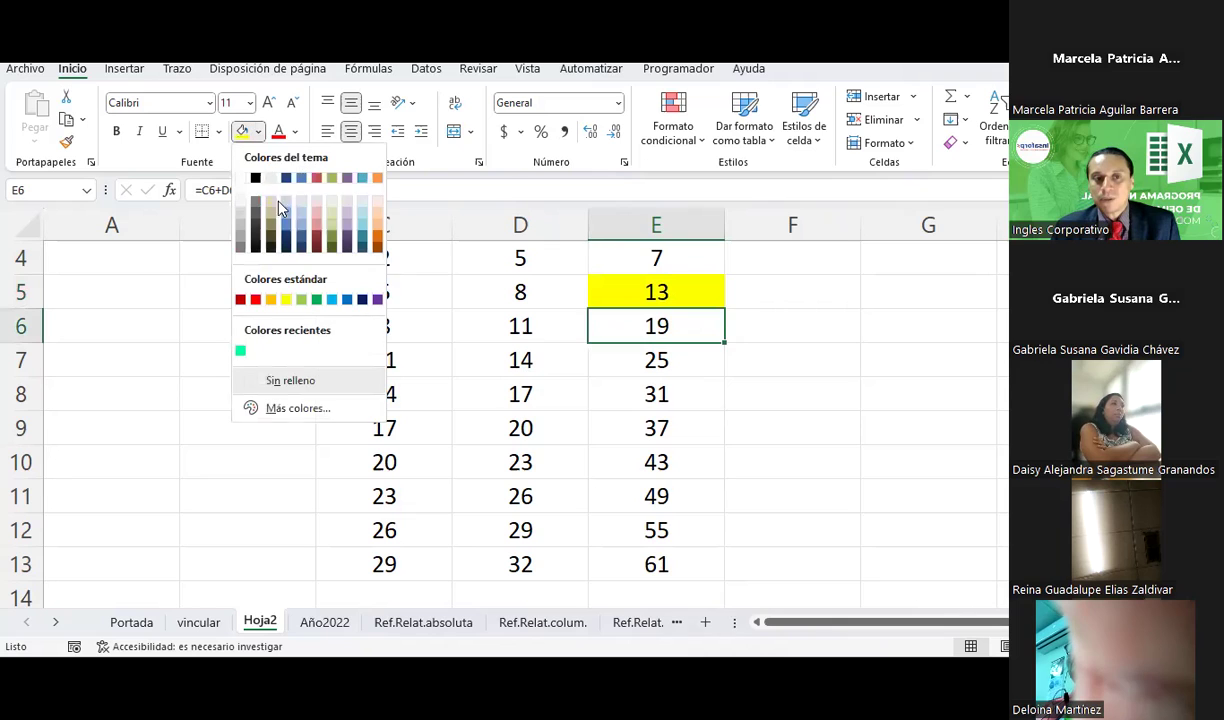
{"action": "left_click", "coordinate": [275, 228]}
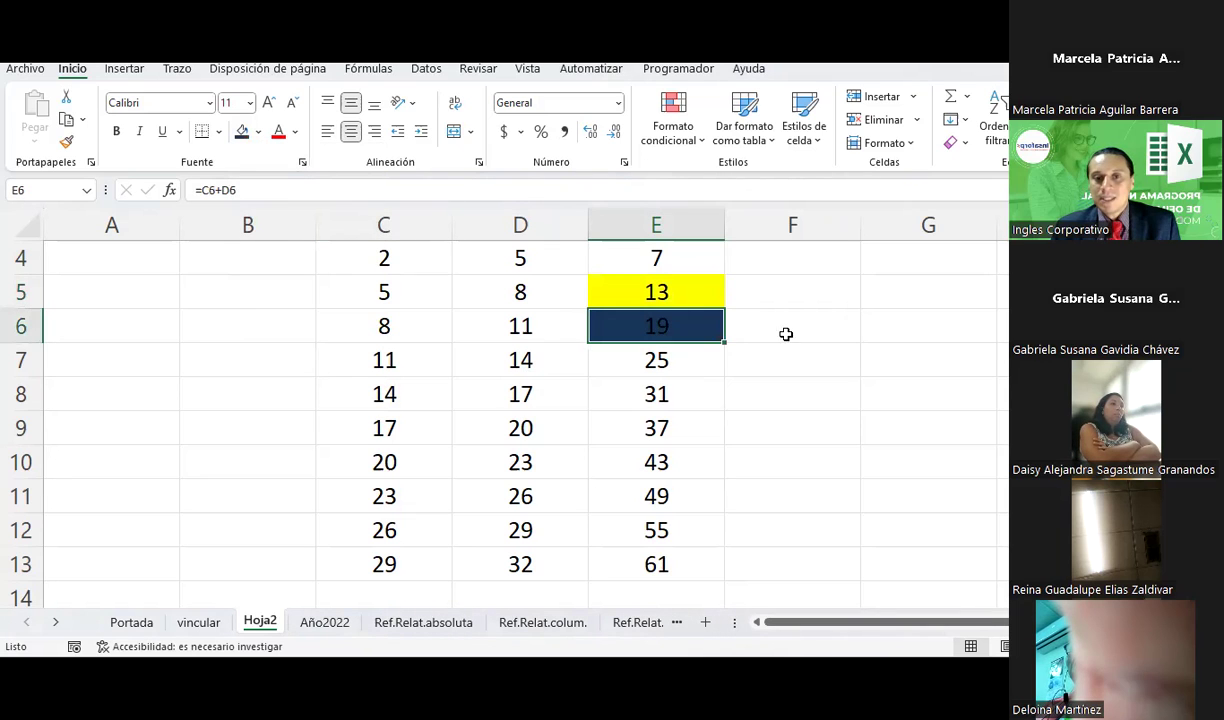
{"action": "key", "text": "Up"}
{"action": "key", "text": "Up"}
{"action": "mouse_move", "coordinate": [703, 292]}
{"action": "left_mouse_down"}
{"action": "mouse_move", "coordinate": [721, 483]}
{"action": "mouse_move", "coordinate": [711, 578]}
{"action": "mouse_move", "coordinate": [702, 557]}
{"action": "left_mouse_up"}
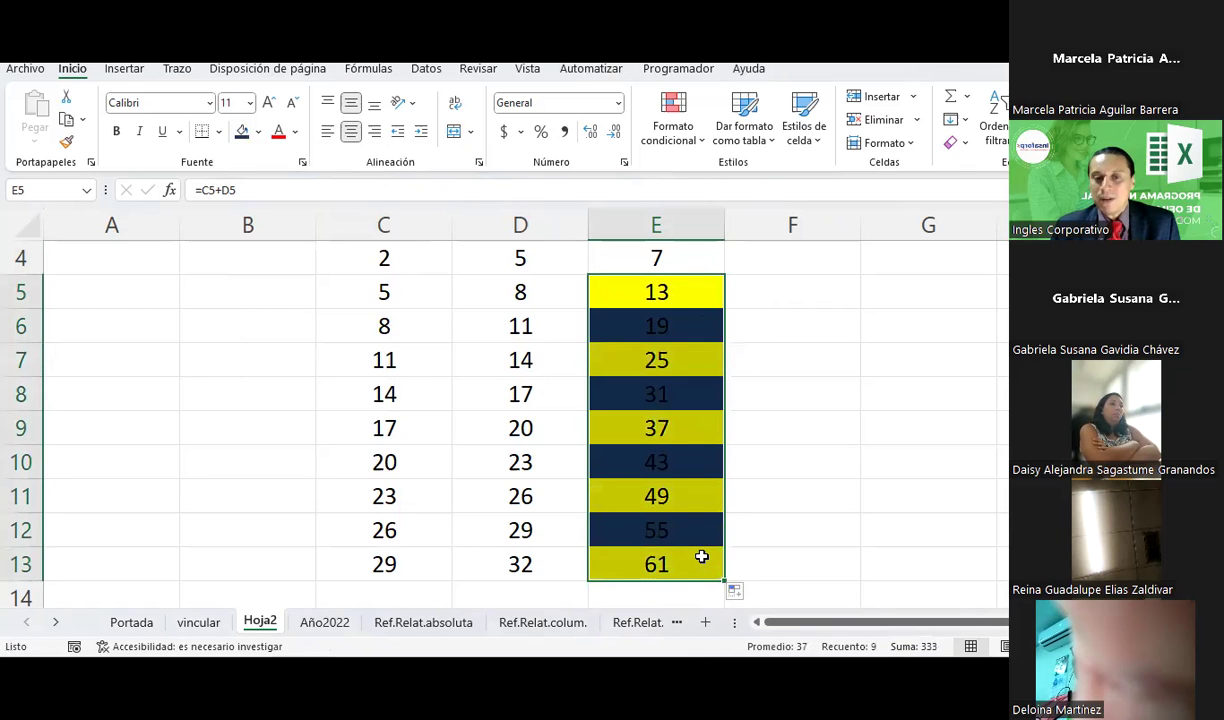
Step: Remove all fill from E5:E13 with Sin relleno, then return to the PowerPoint presentation
{"action": "left_click", "coordinate": [258, 133]}
{"action": "left_click", "coordinate": [285, 382]}
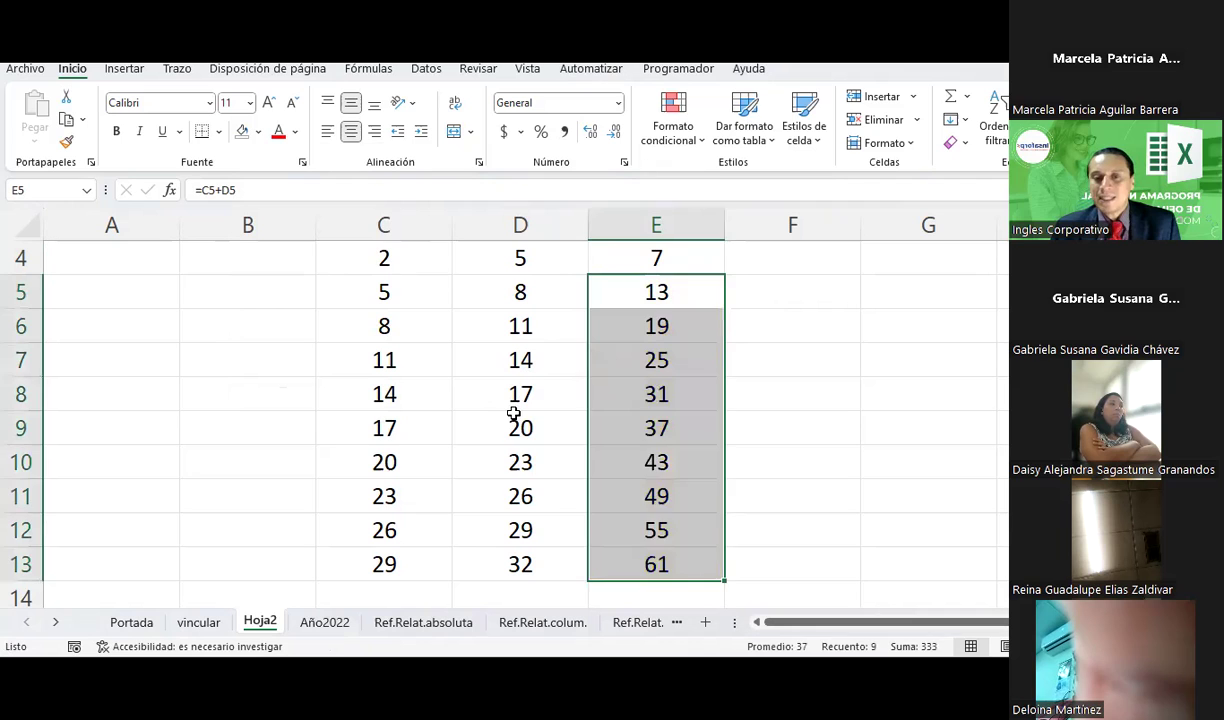
{"action": "left_click", "coordinate": [513, 413]}
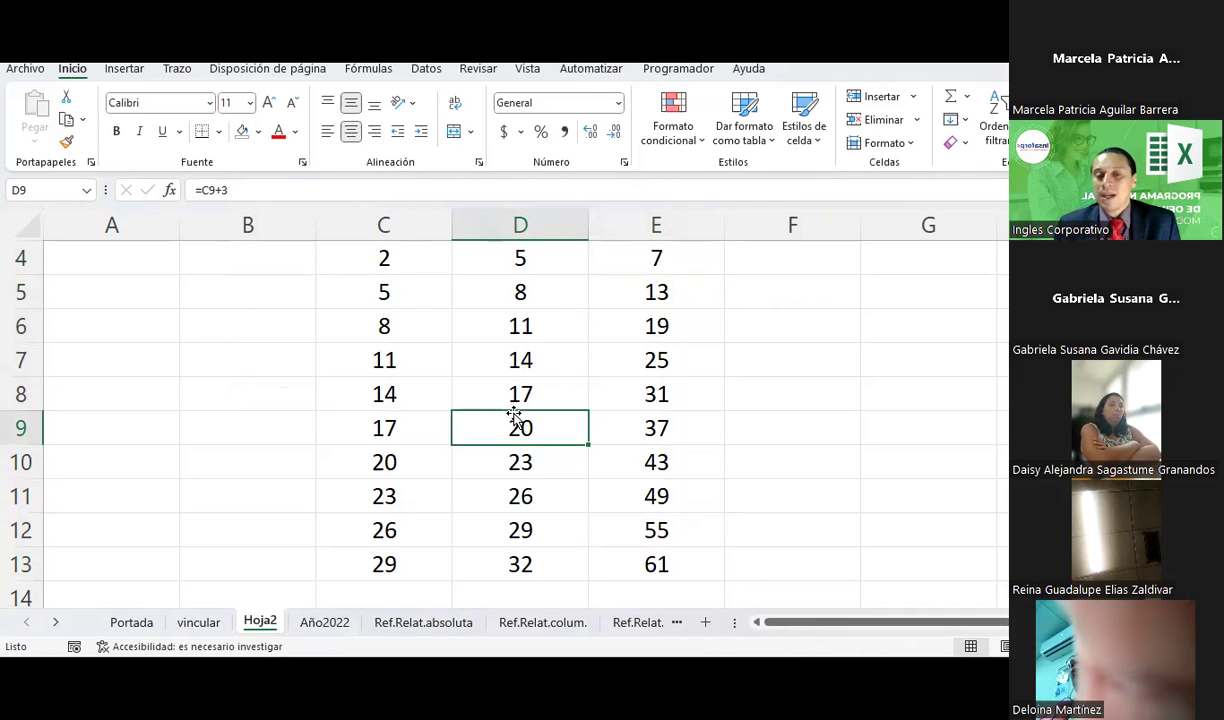
{"action": "scroll", "coordinate": [513, 413], "scroll_direction": "up", "scroll_amount": 1}
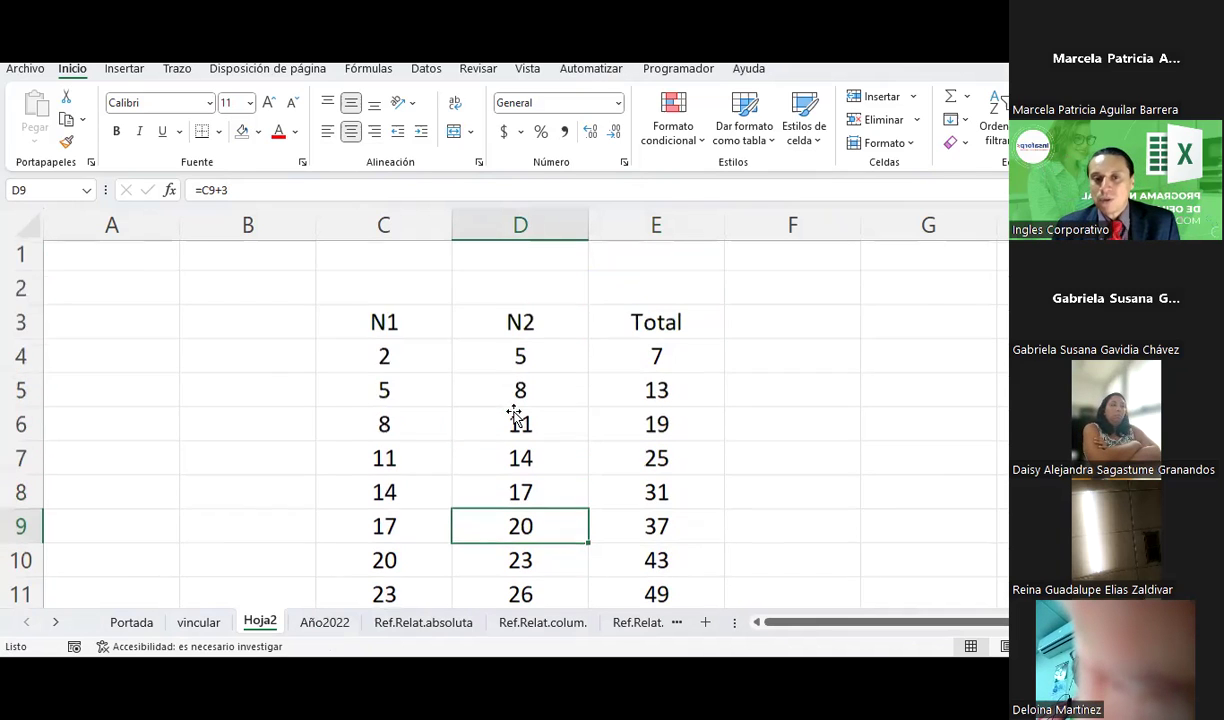
{"action": "scroll", "coordinate": [513, 413], "scroll_direction": "down", "scroll_amount": 1}
{"action": "scroll", "coordinate": [513, 413], "scroll_direction": "up", "scroll_amount": 1}
{"action": "scroll", "coordinate": [513, 413], "scroll_direction": "down", "scroll_amount": 1}
{"action": "scroll", "coordinate": [513, 413], "scroll_direction": "up", "scroll_amount": 1}
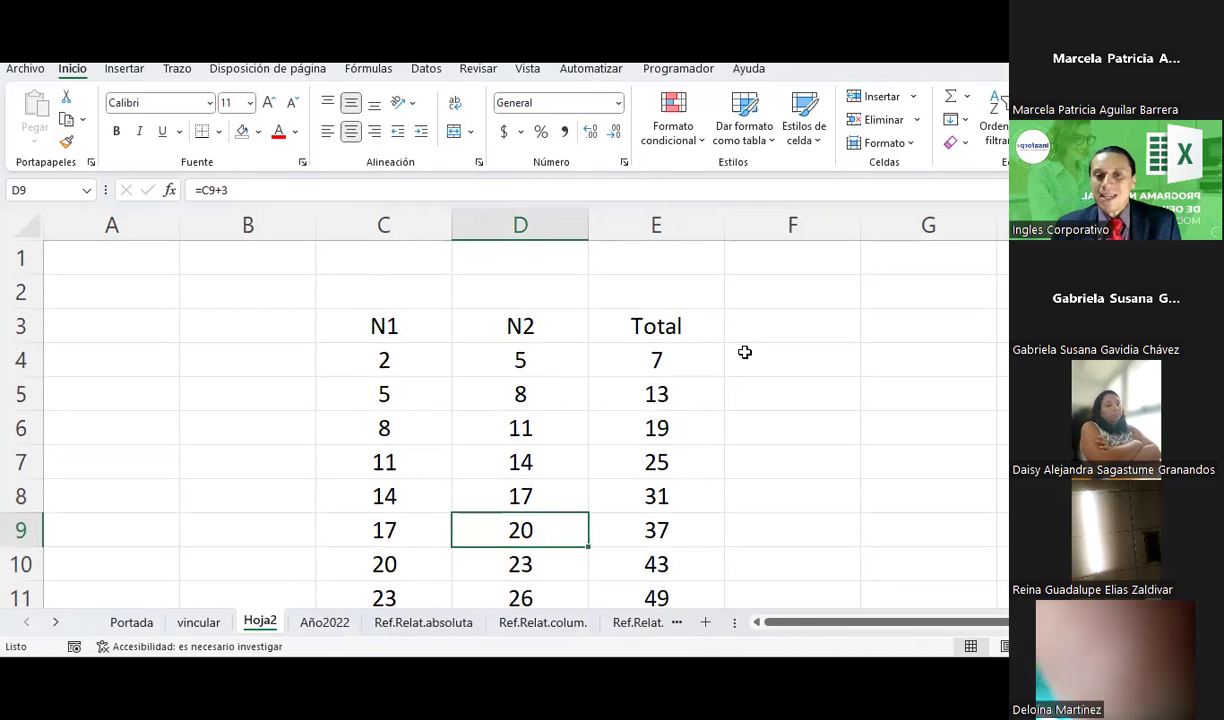
{"action": "key", "text": "alt+Tab"}
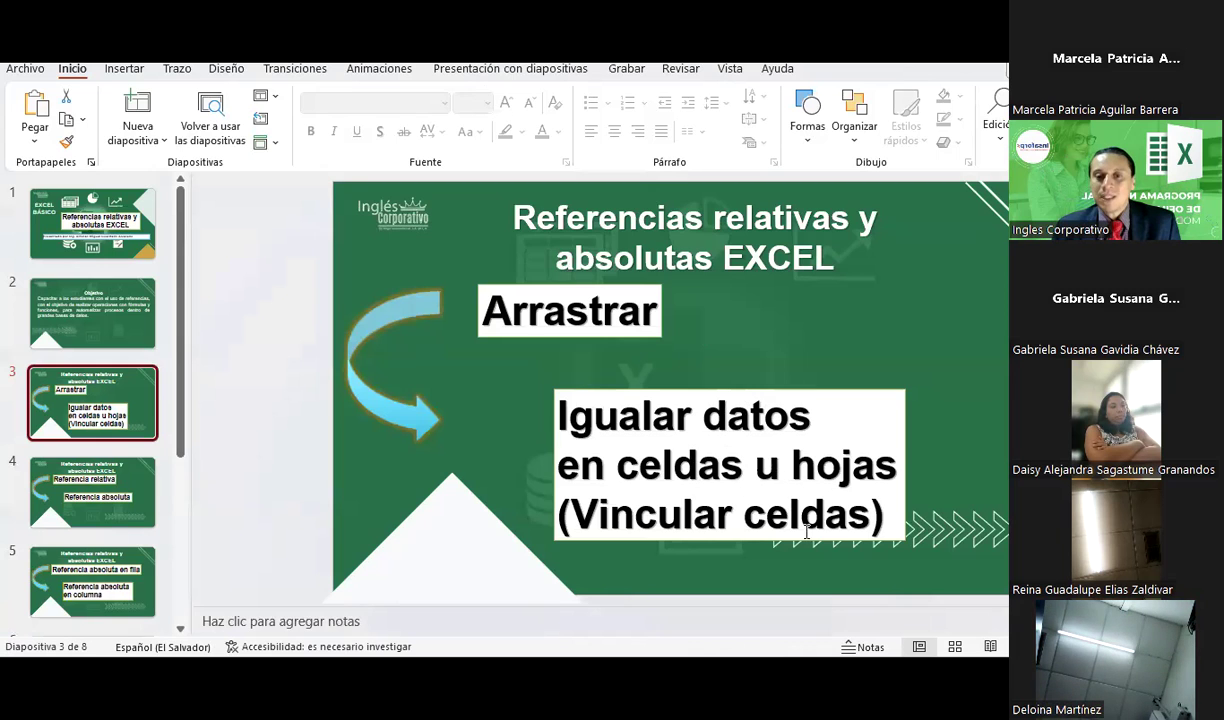
Step: Glance at the references slide and the Excel table, then return to slide 3
{"action": "key", "text": "alt+Tab"}
{"action": "key", "text": "alt+Tab"}
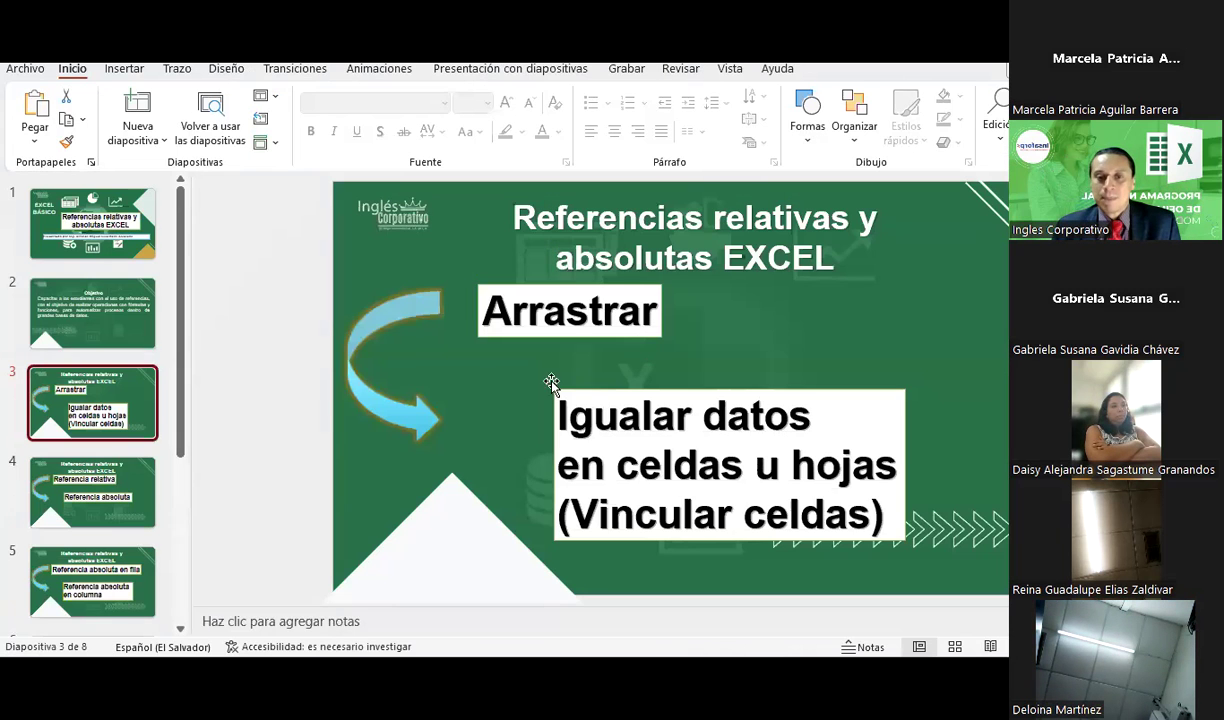
{"action": "left_click", "coordinate": [85, 456]}
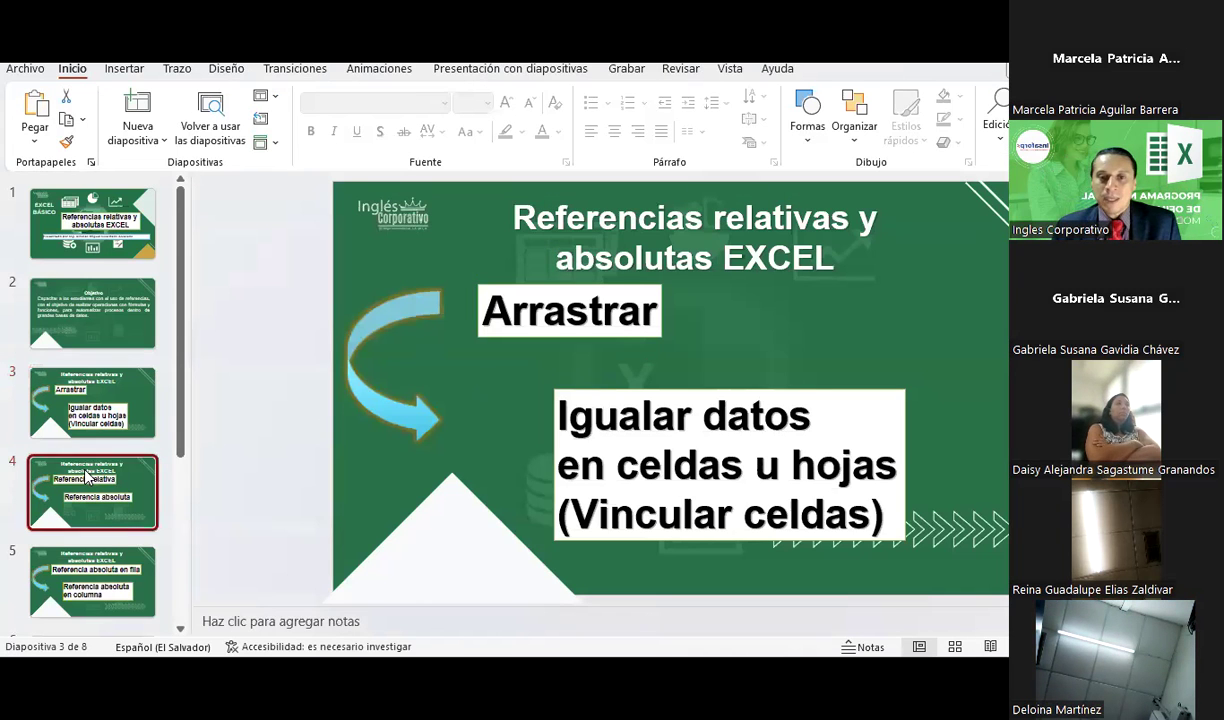
{"action": "left_click", "coordinate": [130, 397]}
{"action": "key", "text": "alt+Tab"}
{"action": "scroll", "coordinate": [571, 418], "scroll_direction": "down", "scroll_amount": 1}
{"action": "scroll", "coordinate": [571, 418], "scroll_direction": "up", "scroll_amount": 1}
{"action": "key", "text": "alt+Tab"}
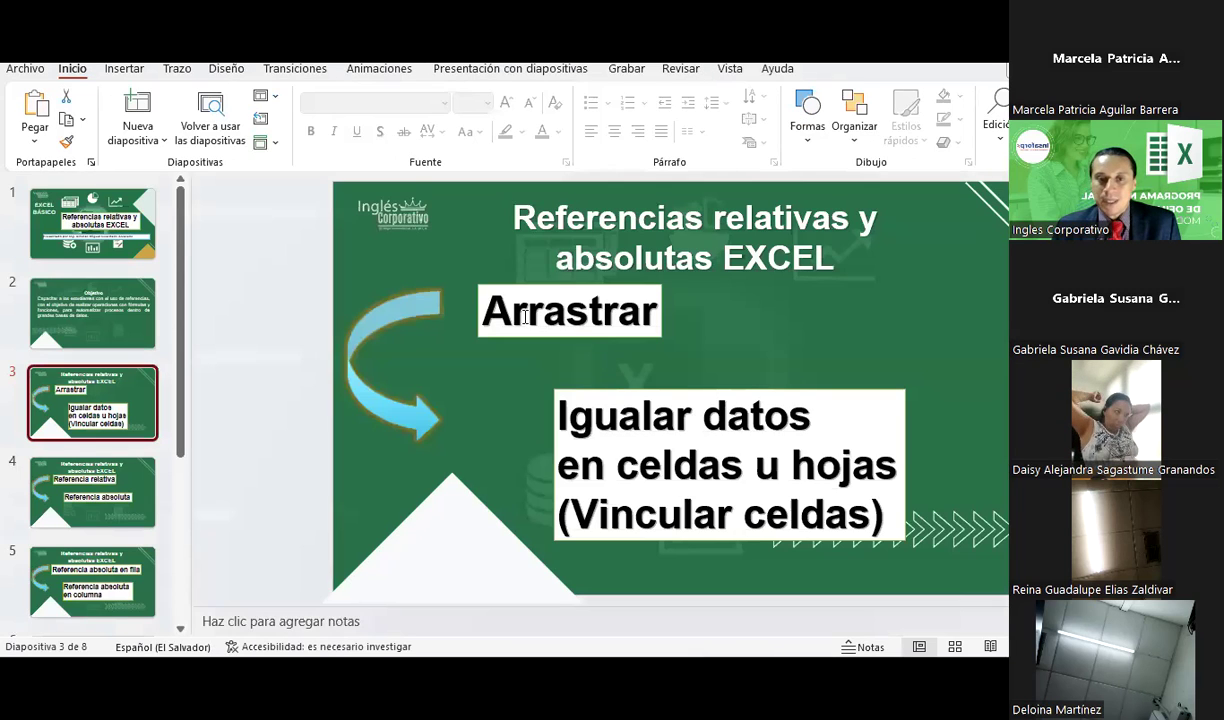
Step: Start replacing 'Arrastrar' on slide 3, then undo the change
{"action": "left_click_drag", "start_coordinate": [484, 310], "coordinate": [624, 316]}
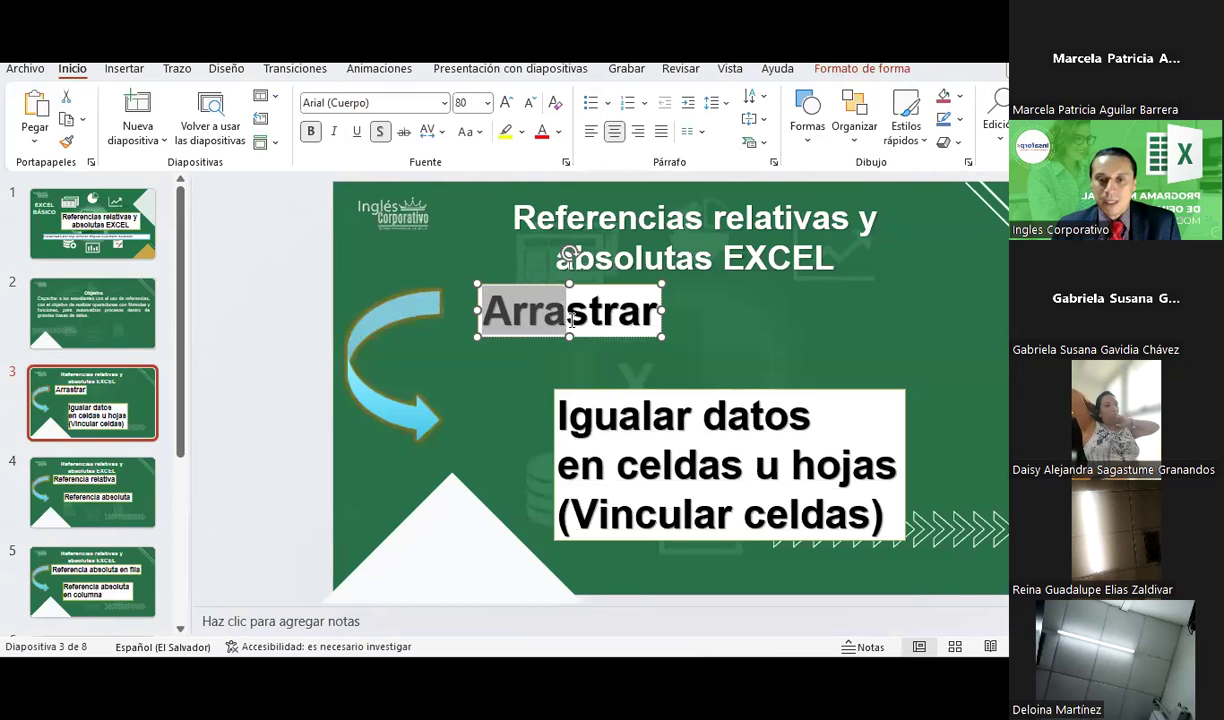
{"action": "left_click_drag", "start_coordinate": [624, 316], "coordinate": [656, 313]}
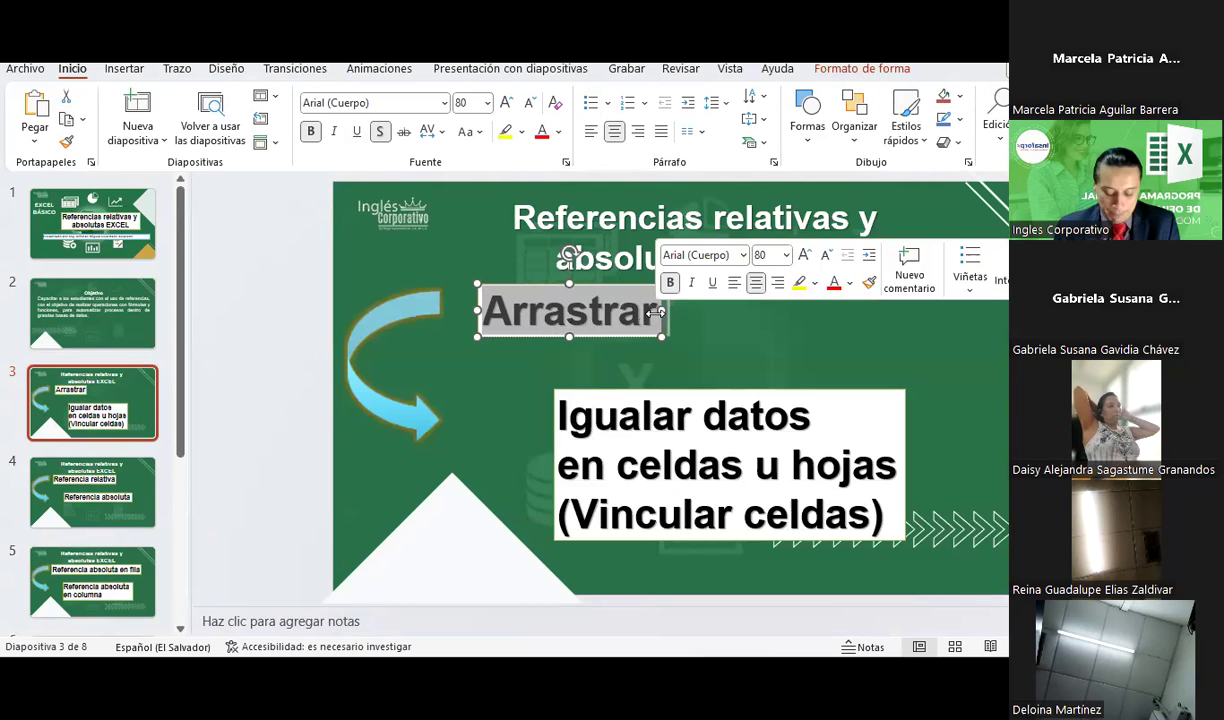
{"action": "type", "text": "V"}
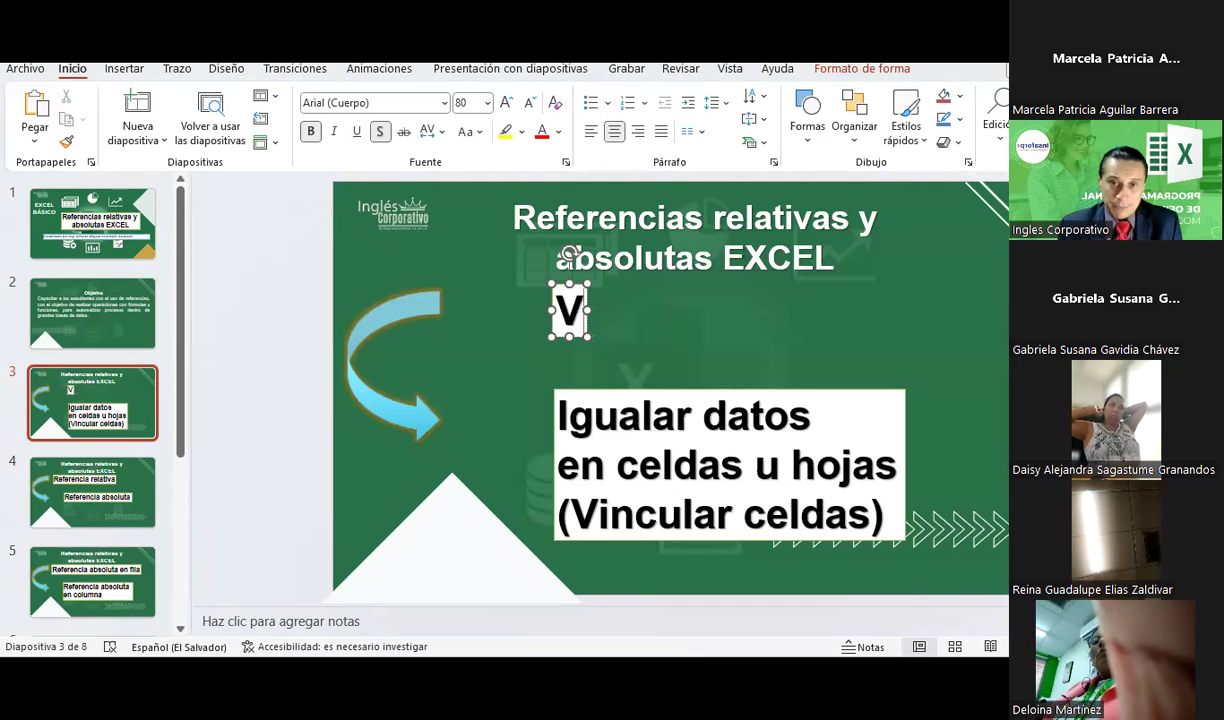
{"action": "key", "text": "ctrl+z"}
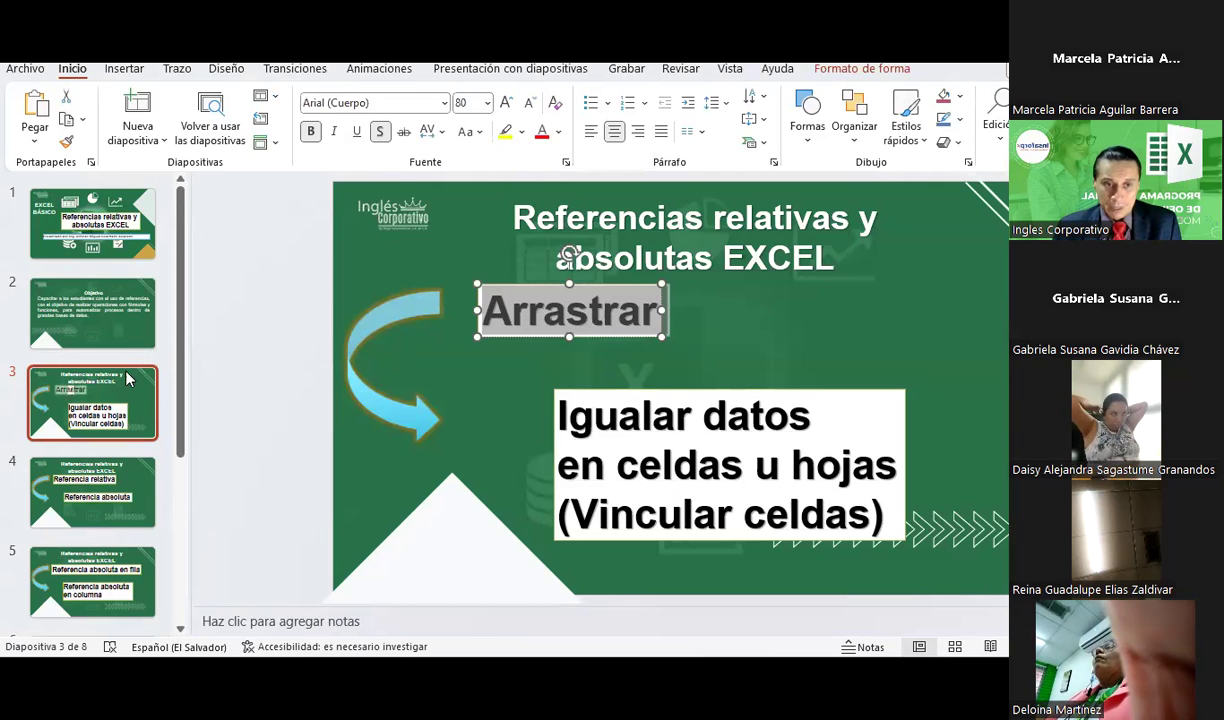
{"action": "left_click", "coordinate": [156, 390]}
Step: Duplicate slide 3 as slide 4 and replace 'Arrastrar' with 'Vincular' there
{"action": "key", "text": "ctrl+c"}
{"action": "key", "text": "ctrl+v"}
{"action": "left_click_drag", "start_coordinate": [496, 311], "coordinate": [655, 332]}
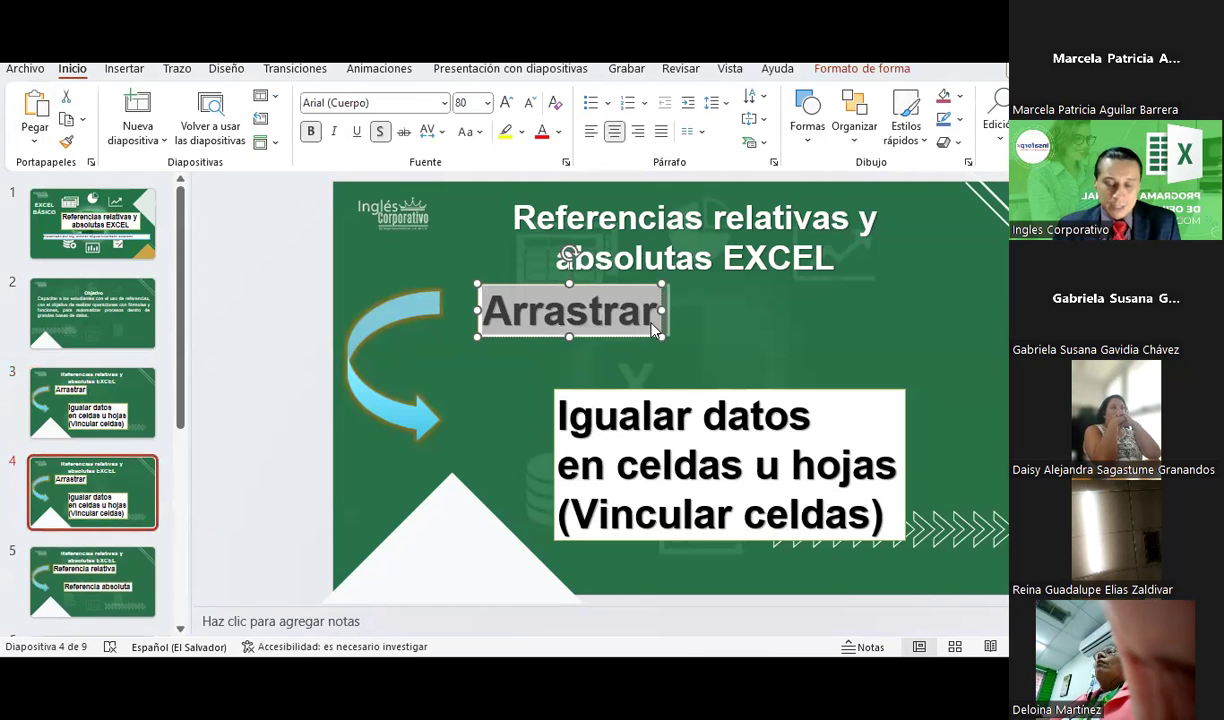
{"action": "type", "text": "VIncular"}
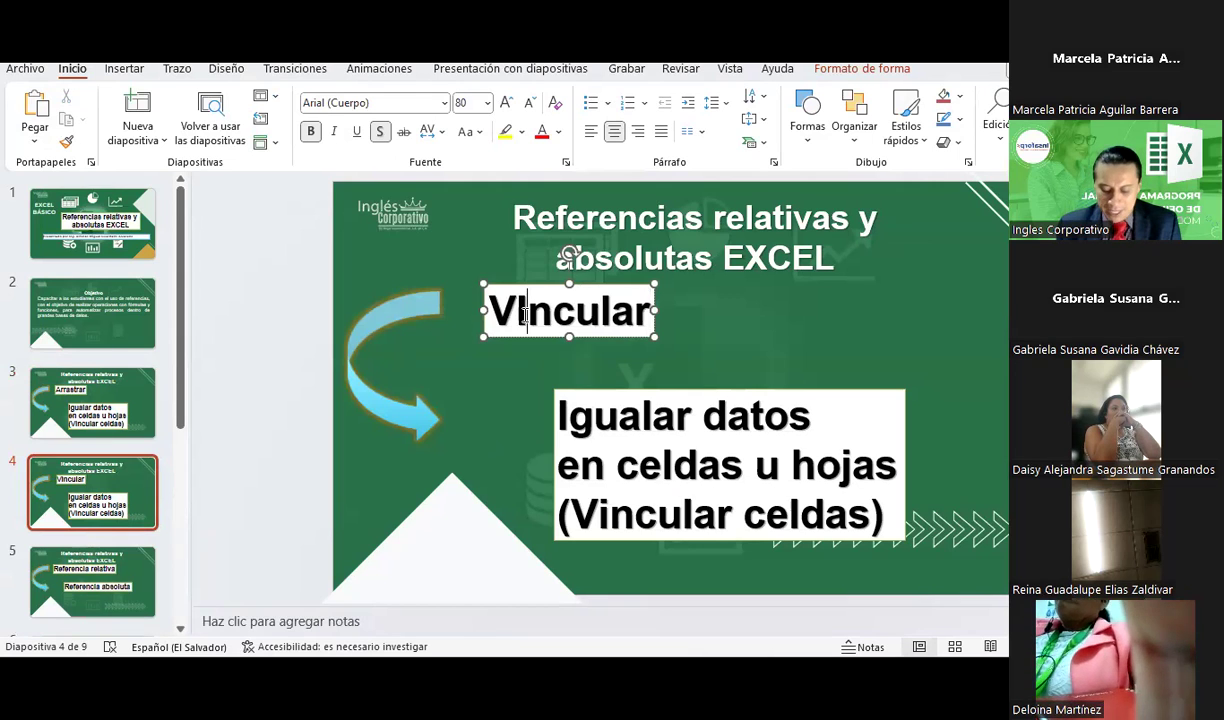
{"action": "left_click", "coordinate": [523, 314]}
{"action": "key", "text": "BackSpace"}
{"action": "type", "text": "i"}
Step: Change 'datos' to 'formulas' on slide 3 so it reads 'Igualar formulas en celdas u hojas'
{"action": "left_click", "coordinate": [92, 402]}
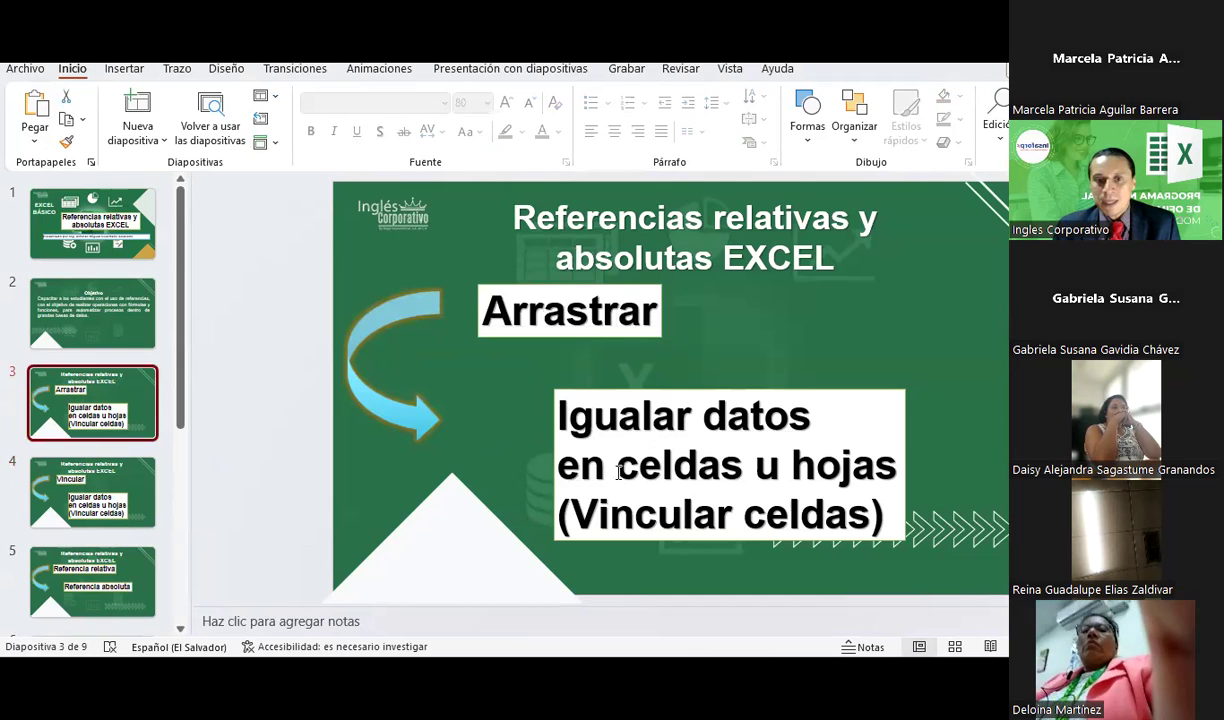
{"action": "left_click_drag", "start_coordinate": [557, 464], "coordinate": [661, 464]}
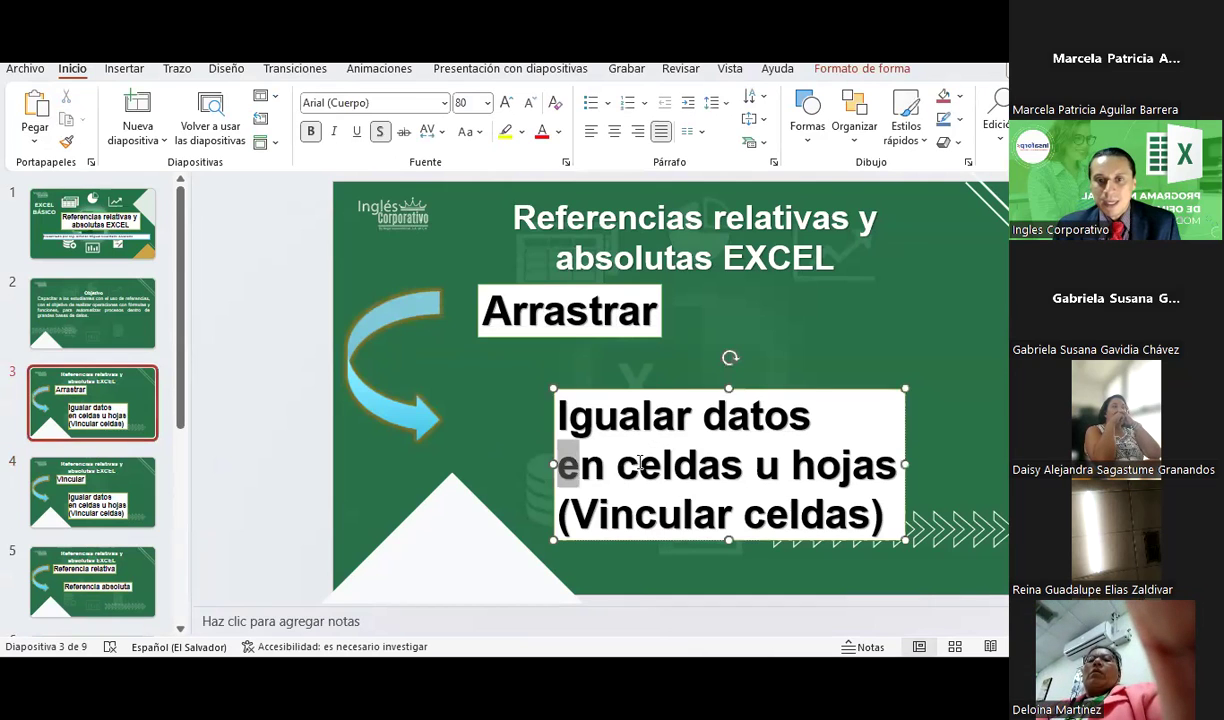
{"action": "left_click", "coordinate": [697, 464]}
{"action": "left_click_drag", "start_coordinate": [705, 416], "coordinate": [825, 415]}
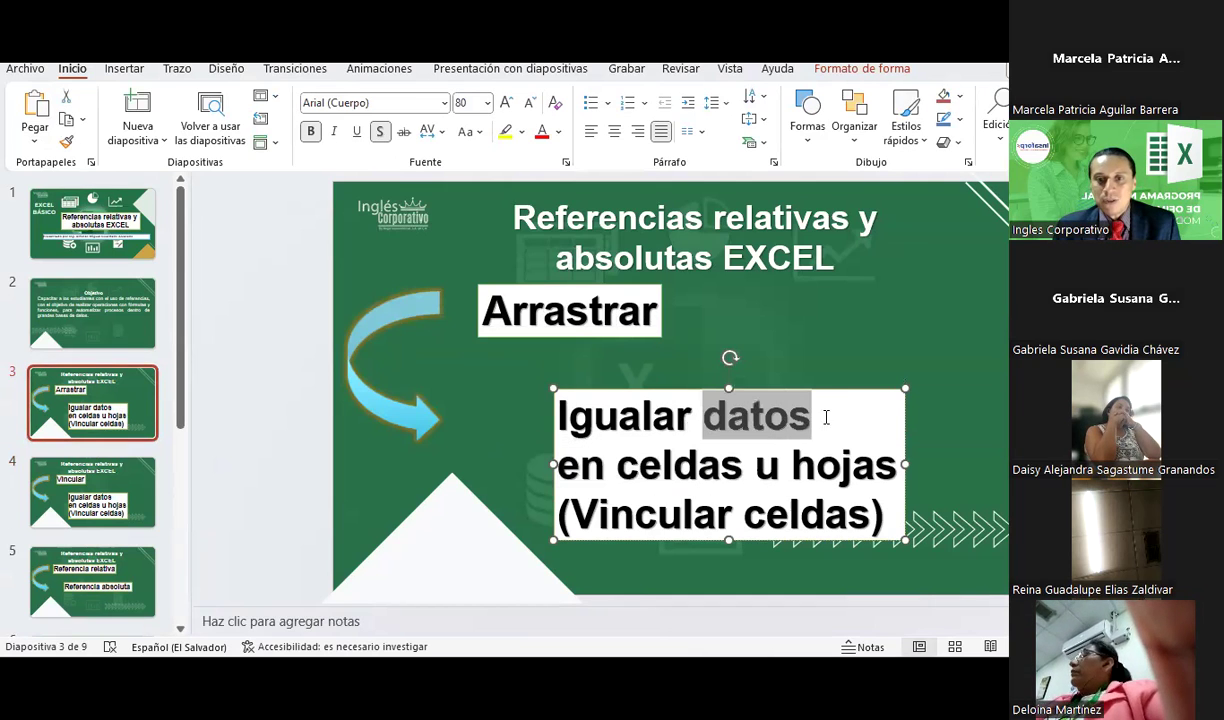
{"action": "type", "text": "formul"}
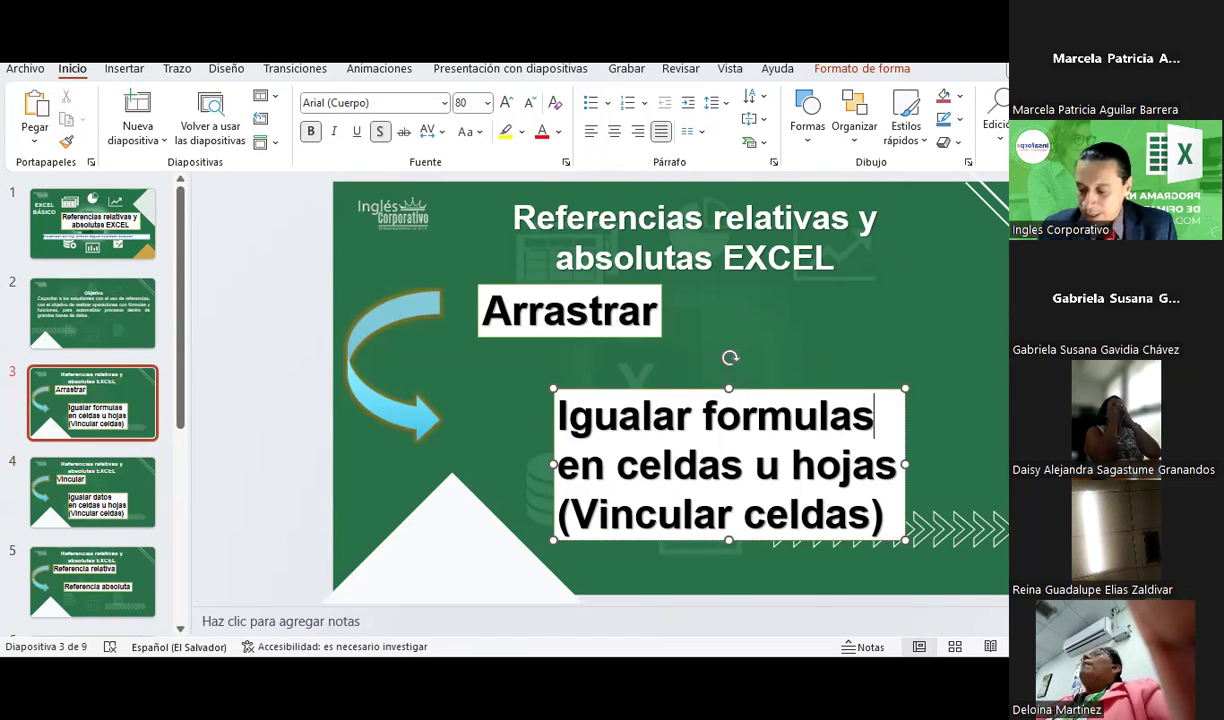
{"action": "left_click", "coordinate": [981, 455]}
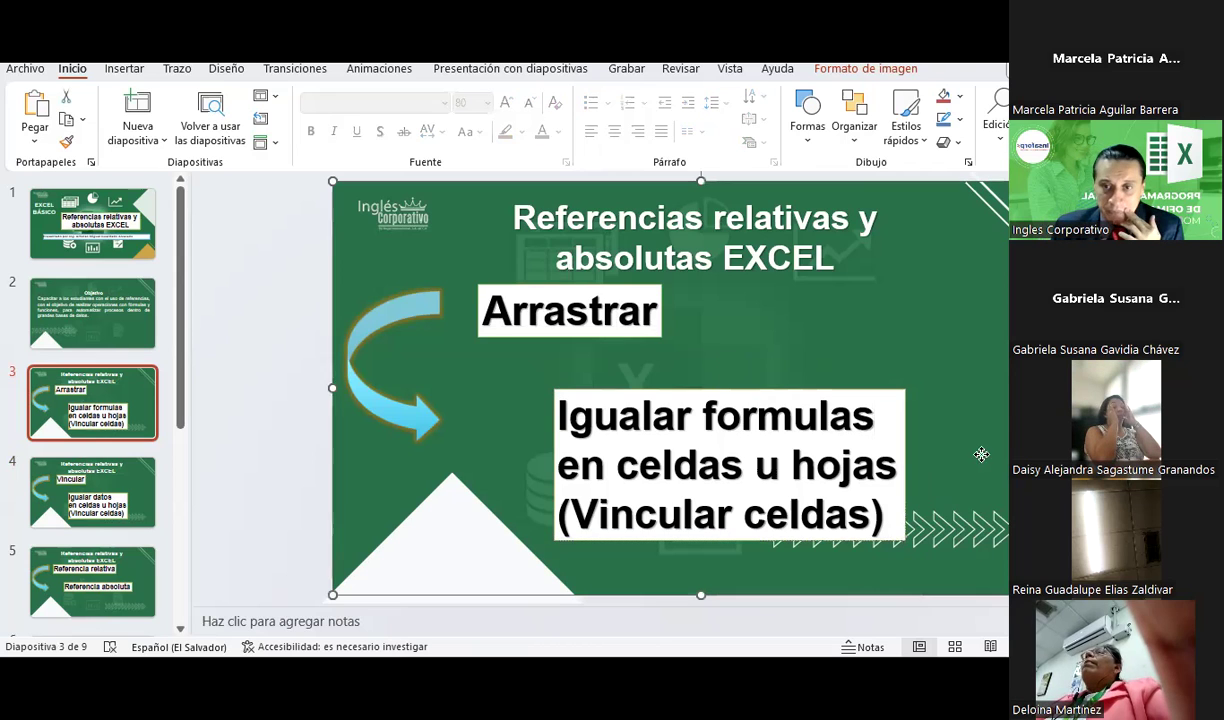
{"action": "key", "text": "alt+Tab"}
Step: Copy the N1/N2 headers and values from C3:D4 into G3:H4 and auto-fit columns G and H
{"action": "left_click", "coordinate": [757, 453]}
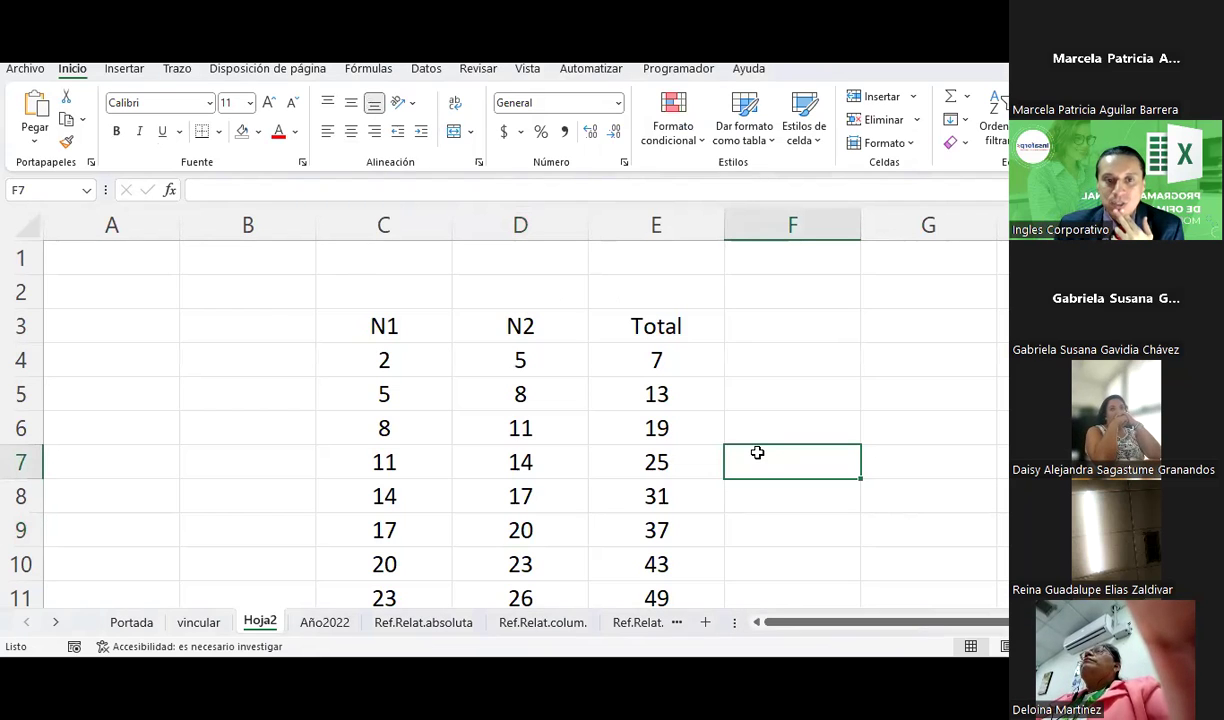
{"action": "left_click_drag", "start_coordinate": [366, 318], "coordinate": [495, 354]}
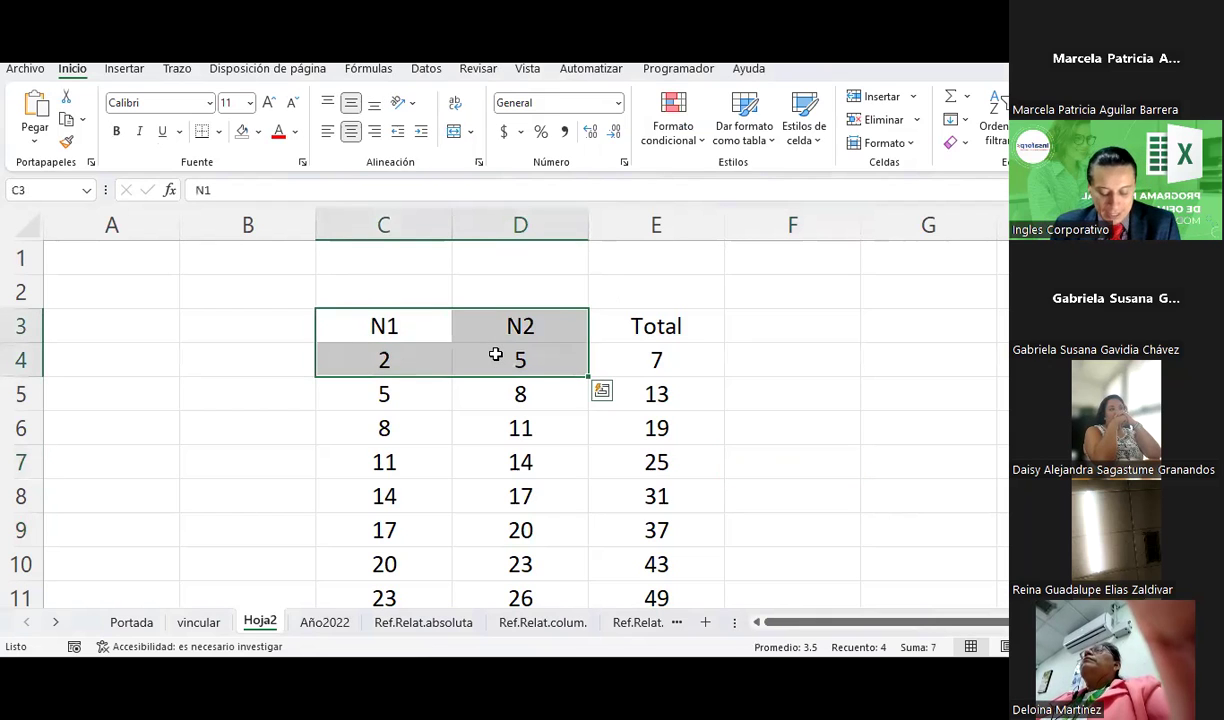
{"action": "key", "text": "ctrl+c"}
{"action": "left_click", "coordinate": [932, 325]}
{"action": "key", "text": "ctrl+v"}
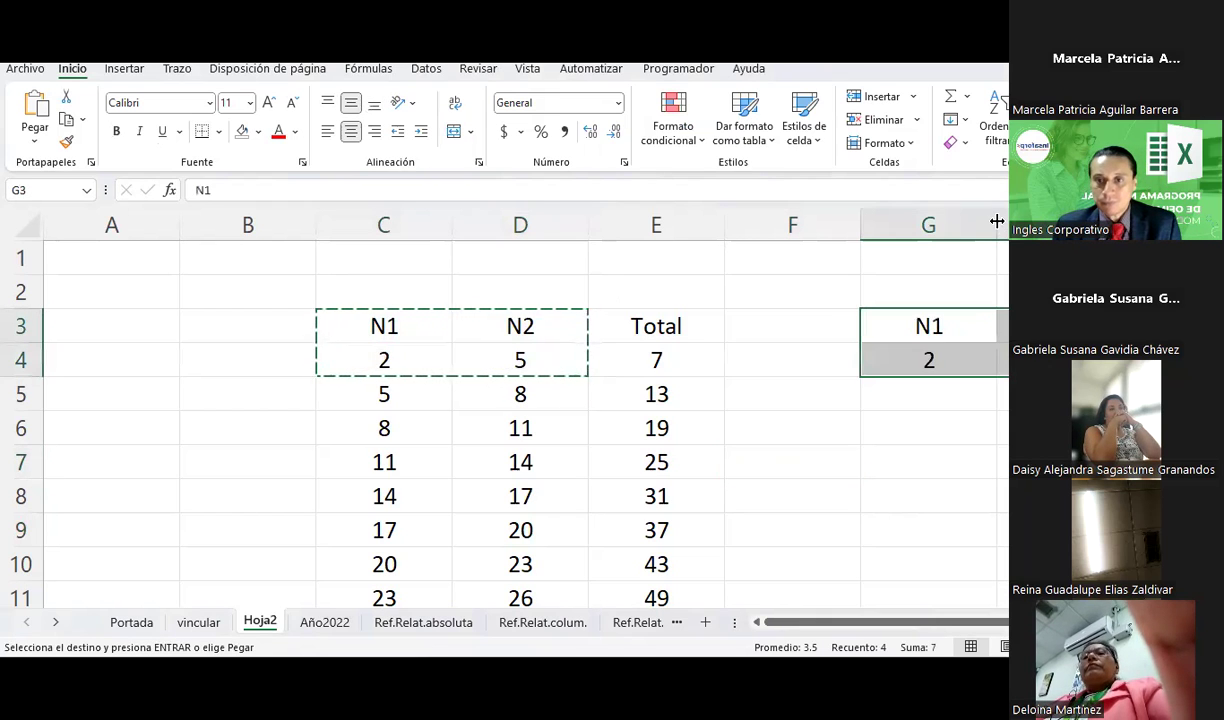
{"action": "double_click", "coordinate": [996, 221]}
{"action": "double_click", "coordinate": [1004, 221]}
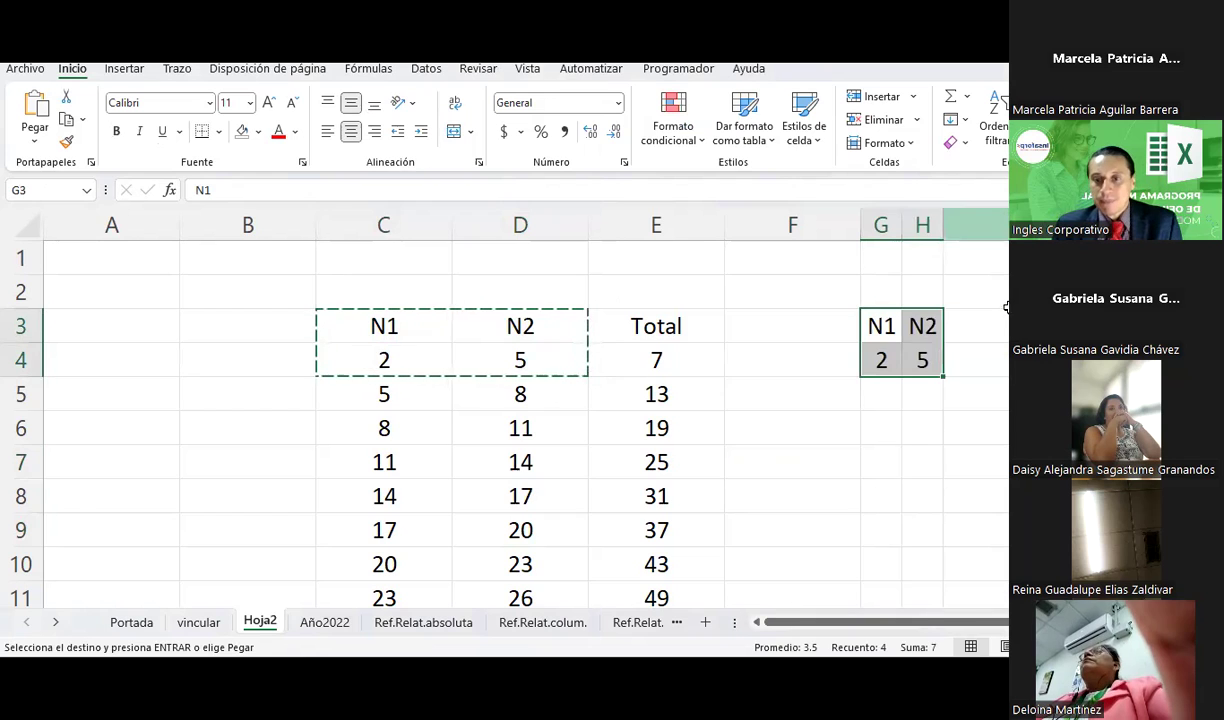
{"action": "left_click", "coordinate": [976, 394]}
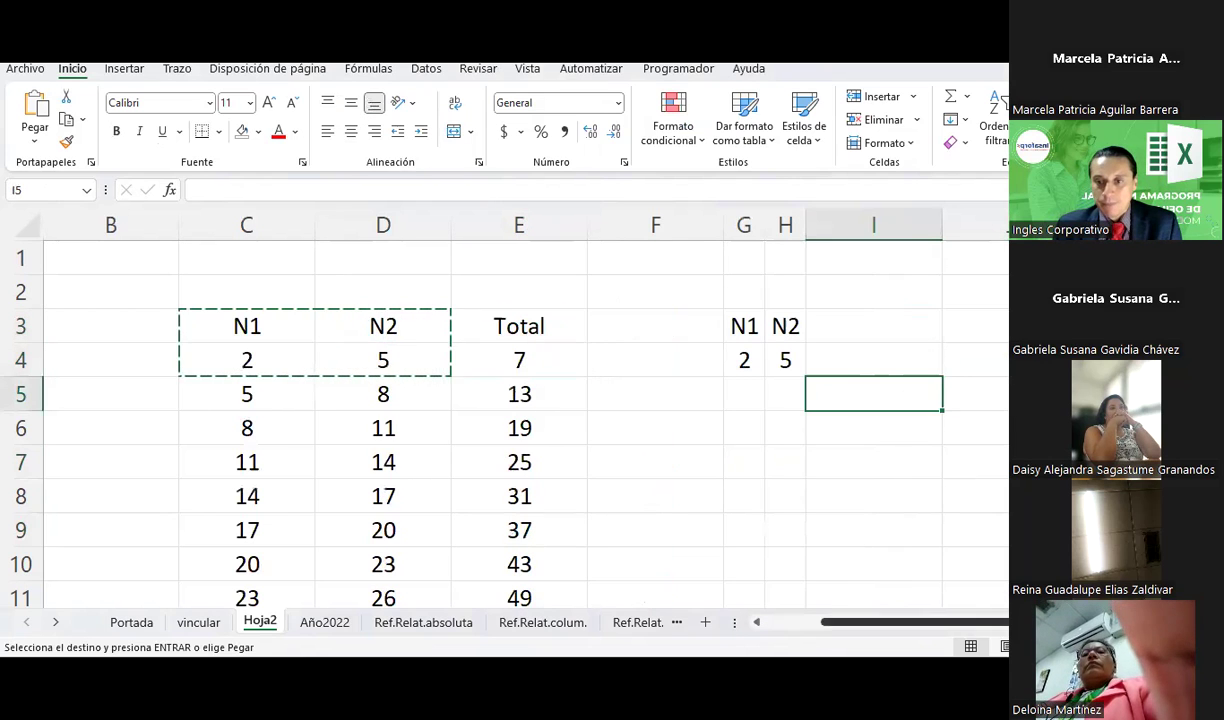
Step: Enter the header 'Total' in I3, correcting the typos
{"action": "left_click", "coordinate": [864, 330]}
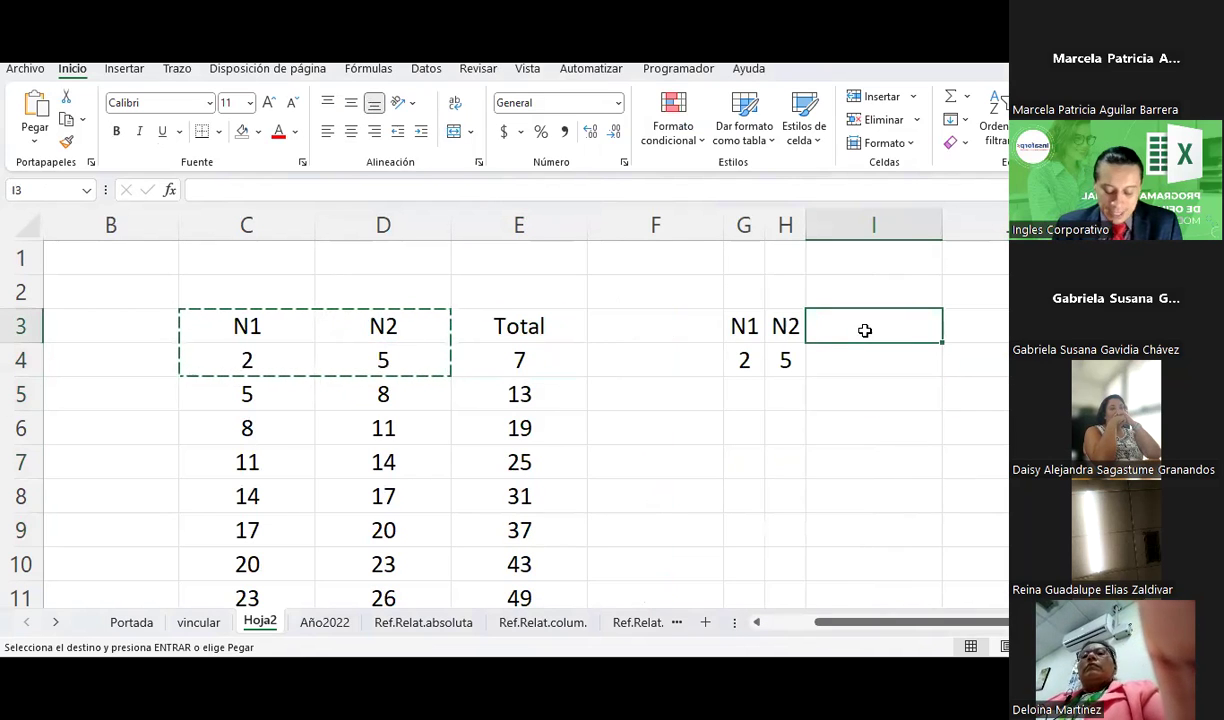
{"action": "type", "text": "N3"}
{"action": "key", "text": "BackSpace"}
{"action": "key", "text": "BackSpace"}
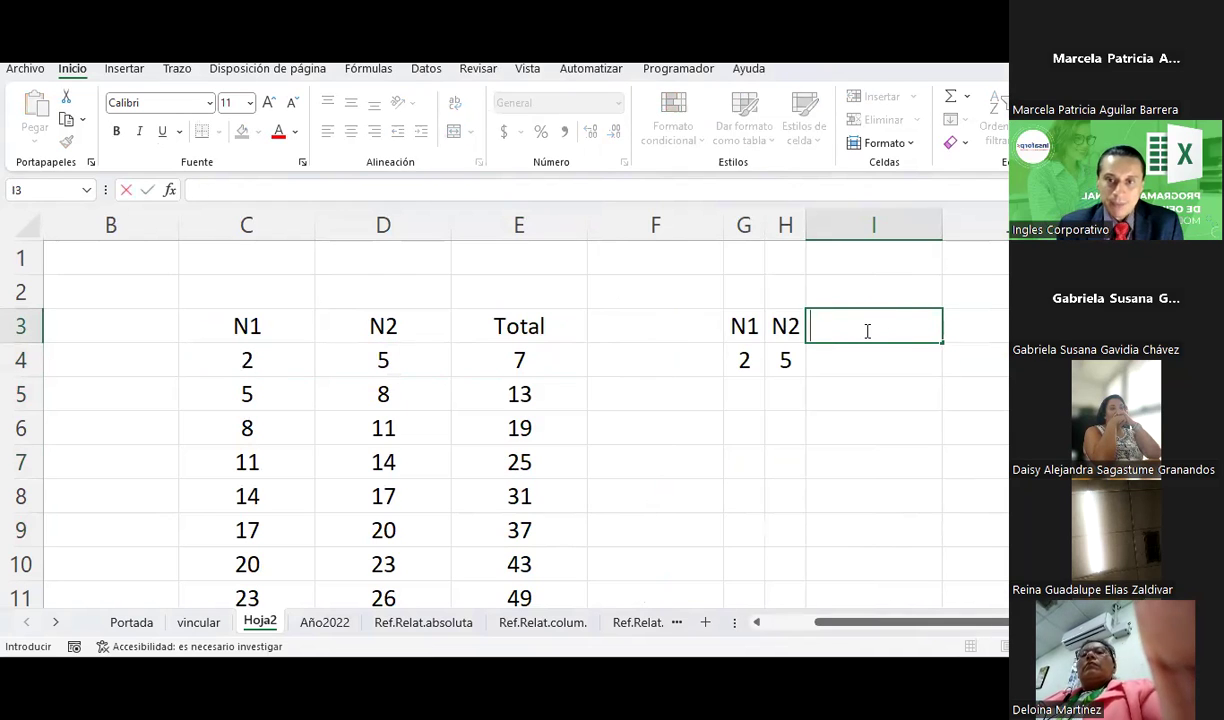
{"action": "type", "text": "Totla"}
{"action": "key", "text": "BackSpace"}
{"action": "type", "text": "añ"}
{"action": "key", "text": "Return"}
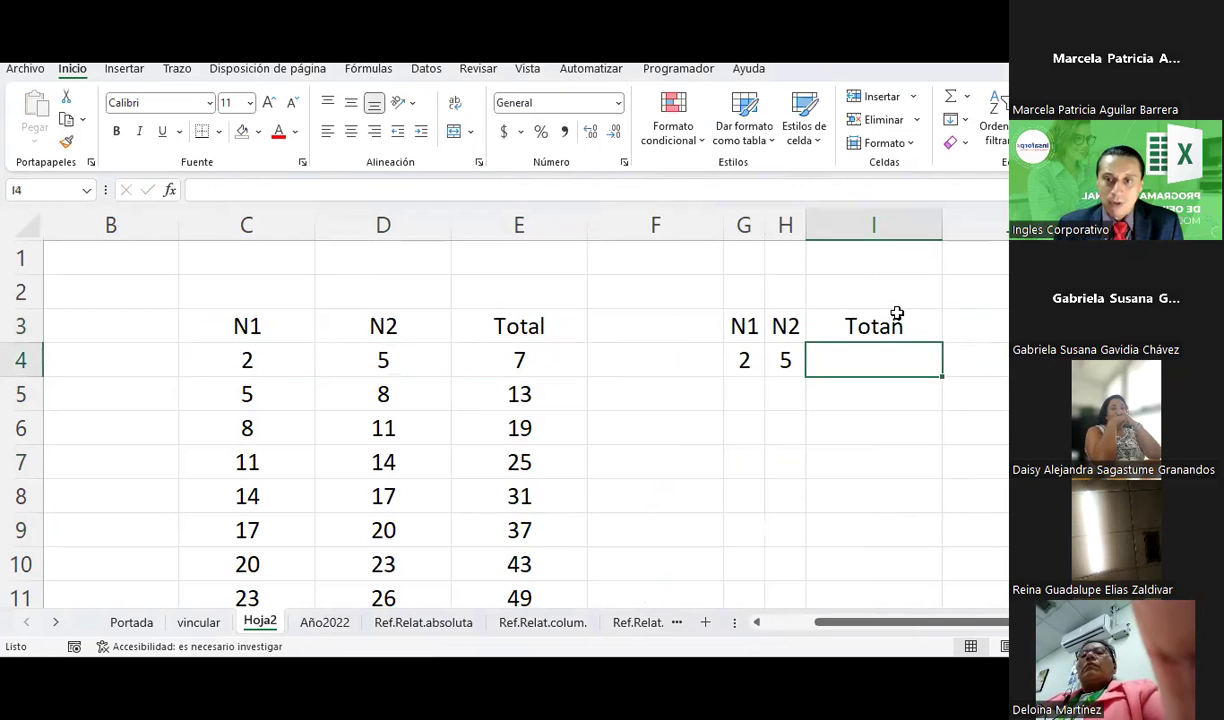
{"action": "left_click", "coordinate": [896, 325]}
{"action": "double_click", "coordinate": [897, 322]}
{"action": "key", "text": "BackSpace"}
{"action": "type", "text": "l"}
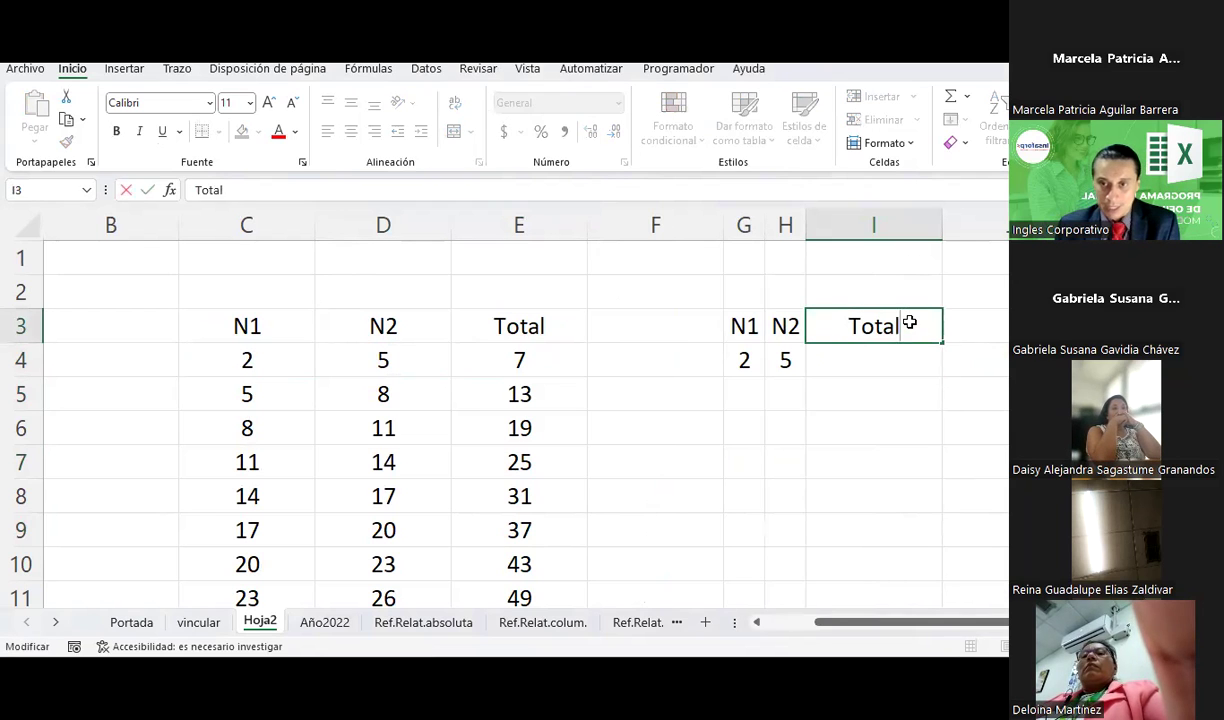
{"action": "key", "text": "Return"}
Step: Enter =H4+G4 in I4 so it totals 7
{"action": "type", "text": "="}
{"action": "key", "text": "Left"}
{"action": "type", "text": "+"}
{"action": "key", "text": "Left"}
{"action": "key", "text": "Left"}
{"action": "key", "text": "Return"}
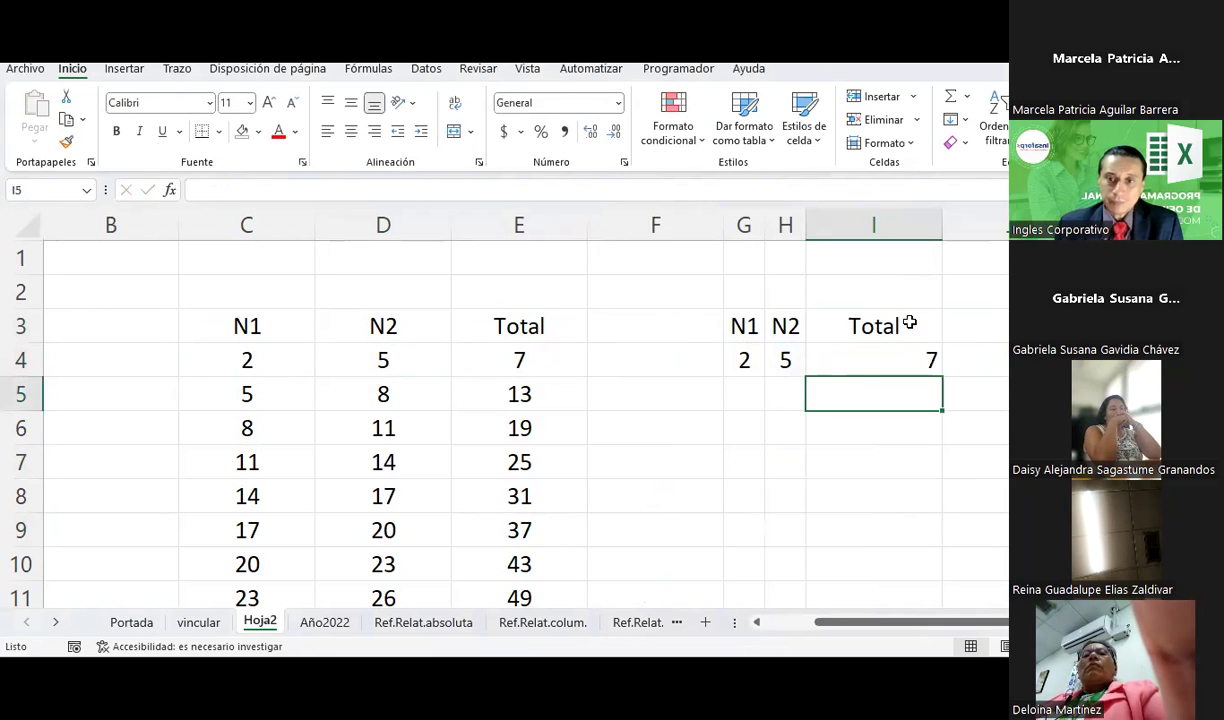
{"action": "left_click", "coordinate": [868, 352]}
Step: Extend the I4 total into J4 and narrow column I
{"action": "left_click", "coordinate": [351, 131]}
{"action": "left_click_drag", "start_coordinate": [941, 376], "coordinate": [990, 362]}
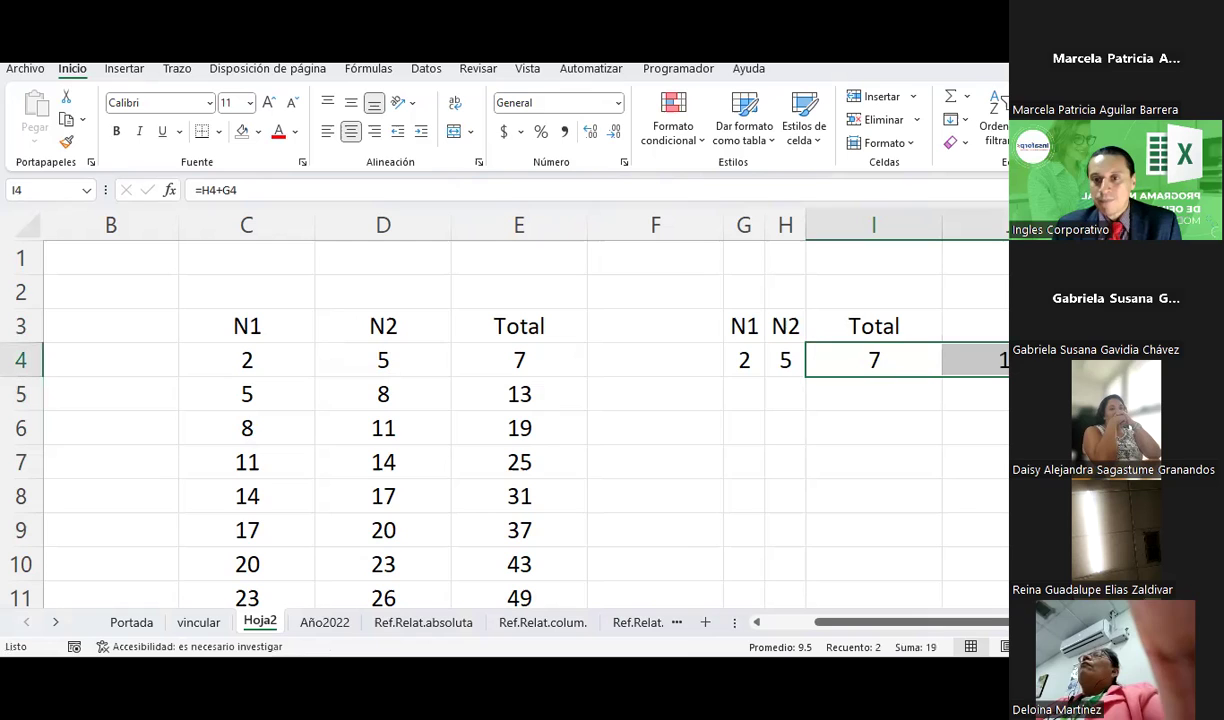
{"action": "left_click", "coordinate": [966, 227]}
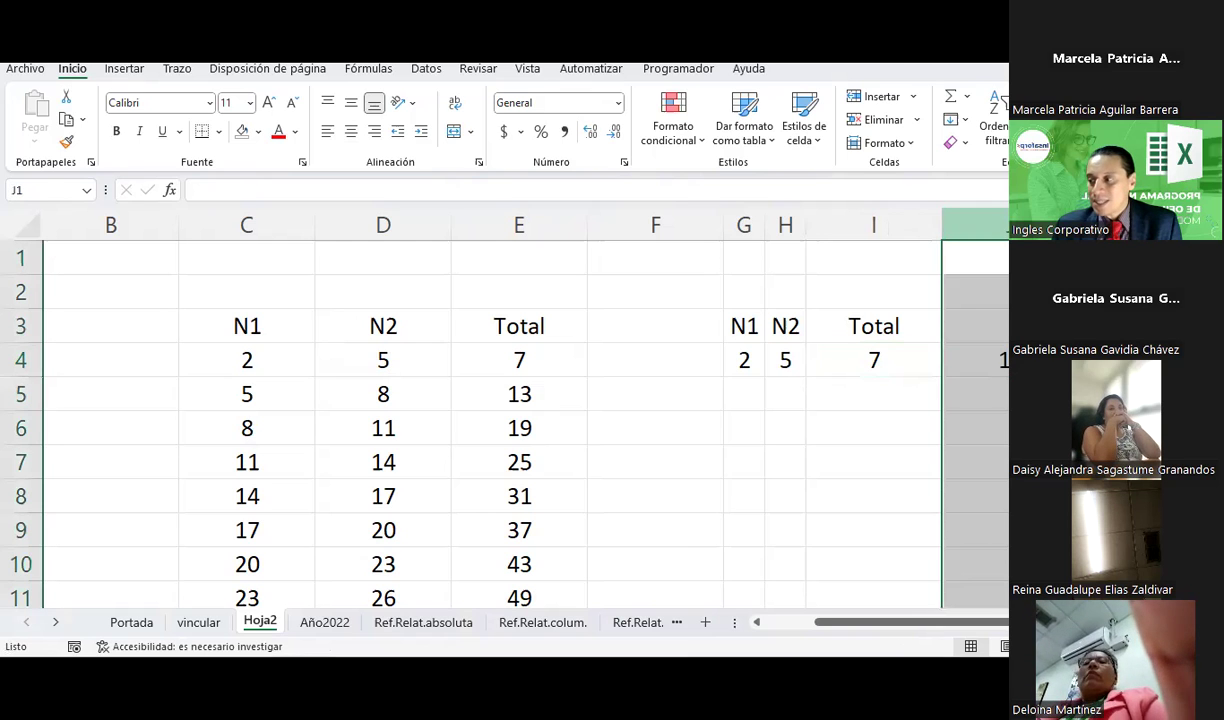
{"action": "left_click_drag", "start_coordinate": [941, 225], "coordinate": [871, 225]}
Step: Rebuild the I4 formula as =+G4+H4
{"action": "left_click", "coordinate": [838, 360]}
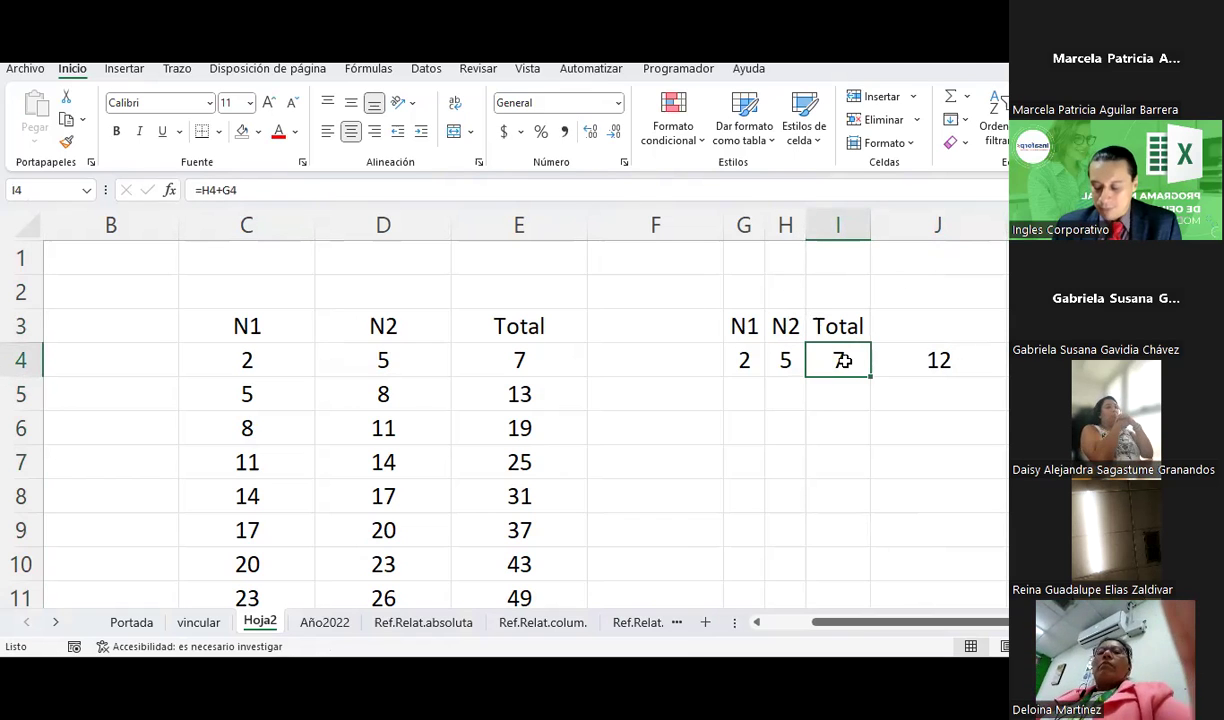
{"action": "type", "text": "+"}
{"action": "key", "text": "Left"}
{"action": "key", "text": "Left"}
{"action": "type", "text": "+"}
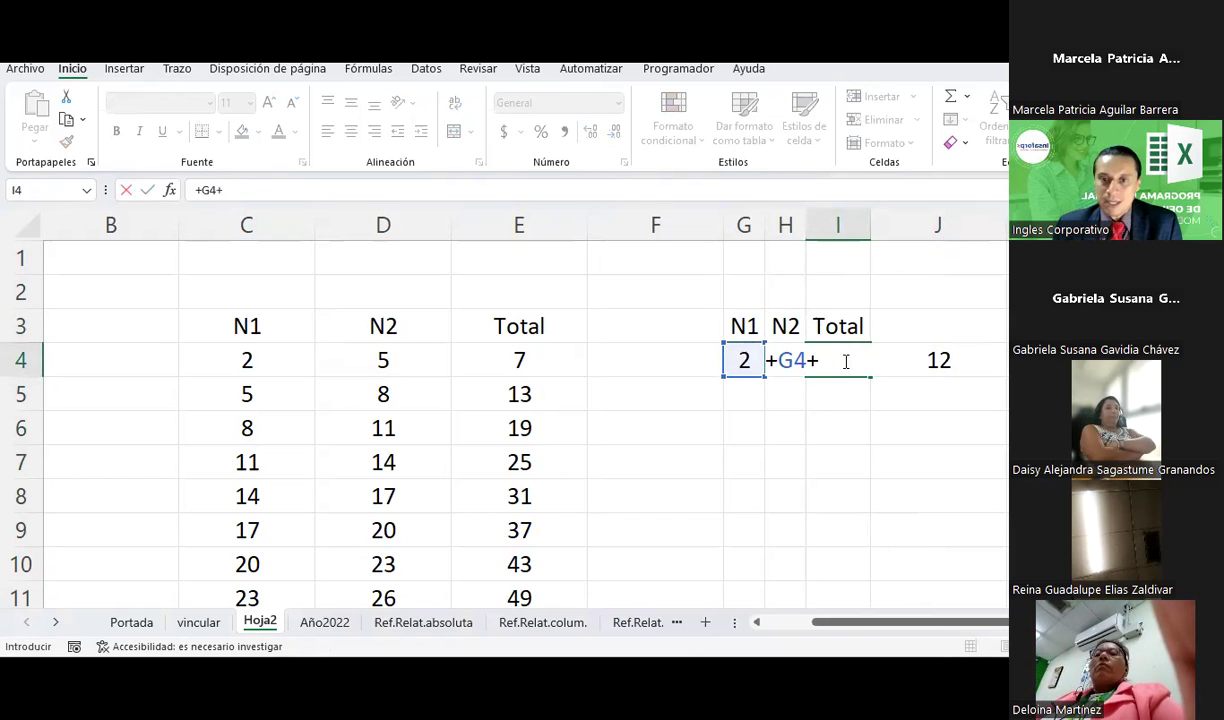
{"action": "key", "text": "Left"}
{"action": "key", "text": "Return"}
{"action": "left_click", "coordinate": [840, 360]}
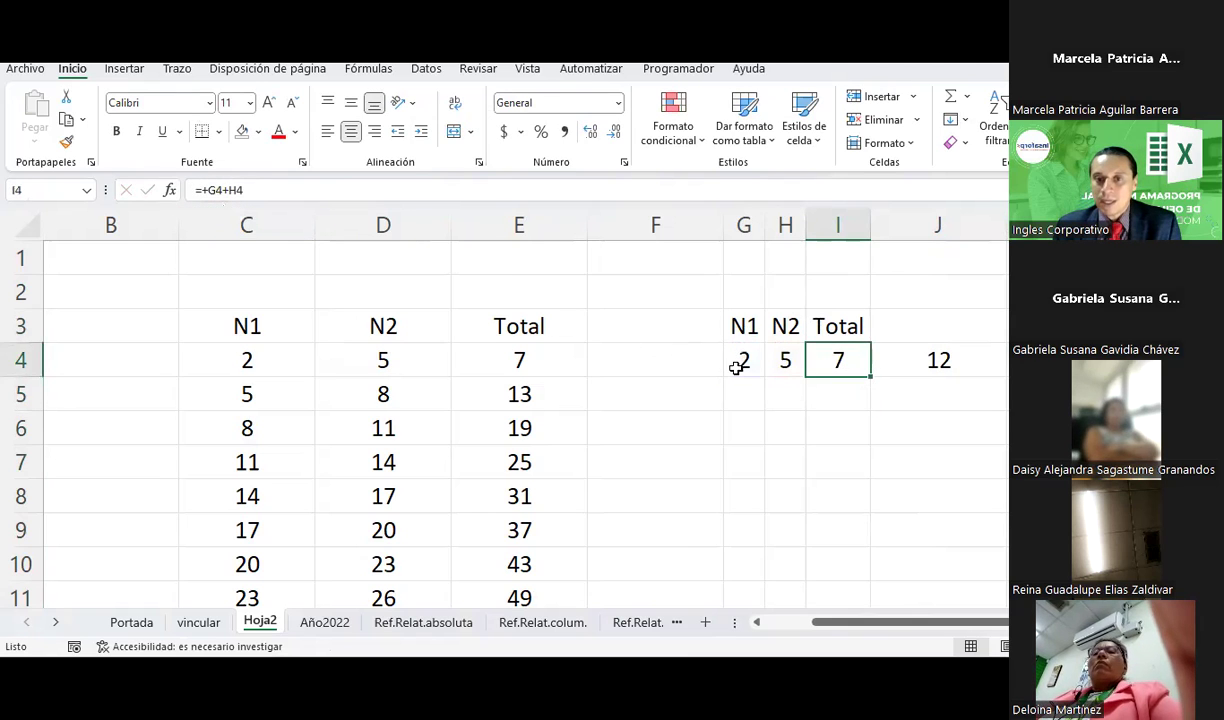
Step: Compare the formulas in H4, I4 and J4
{"action": "left_click", "coordinate": [918, 360]}
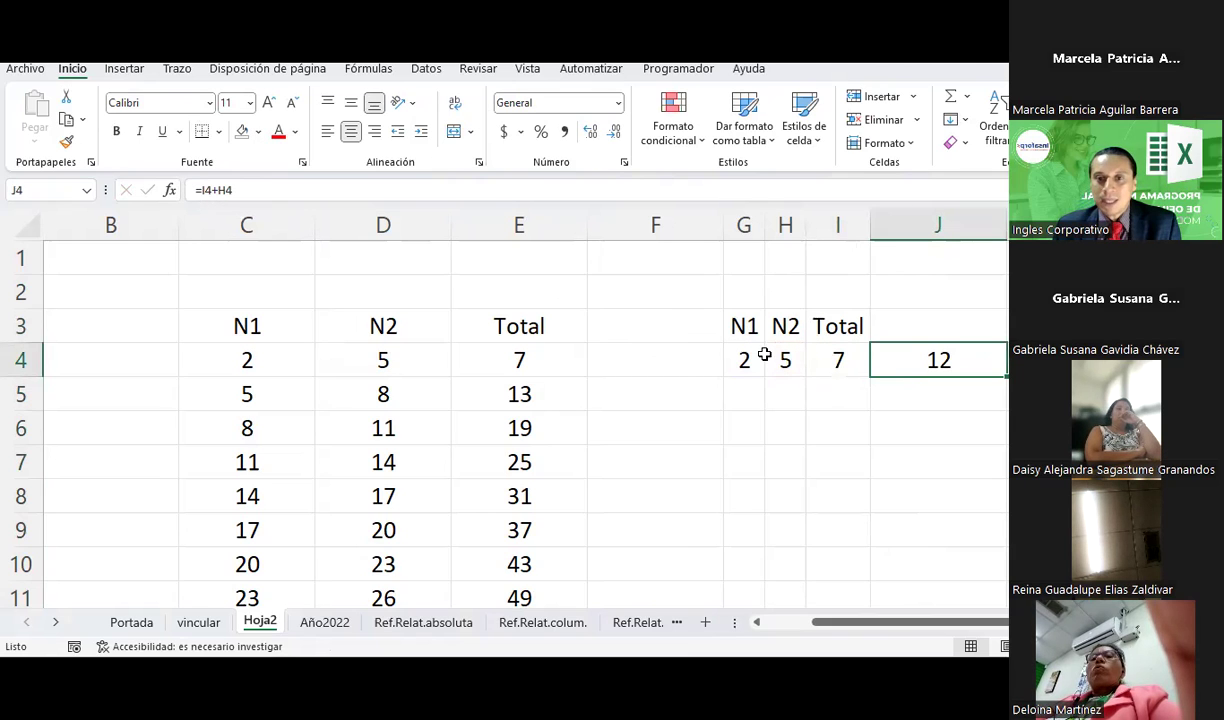
{"action": "left_click", "coordinate": [741, 360]}
{"action": "left_click", "coordinate": [847, 360]}
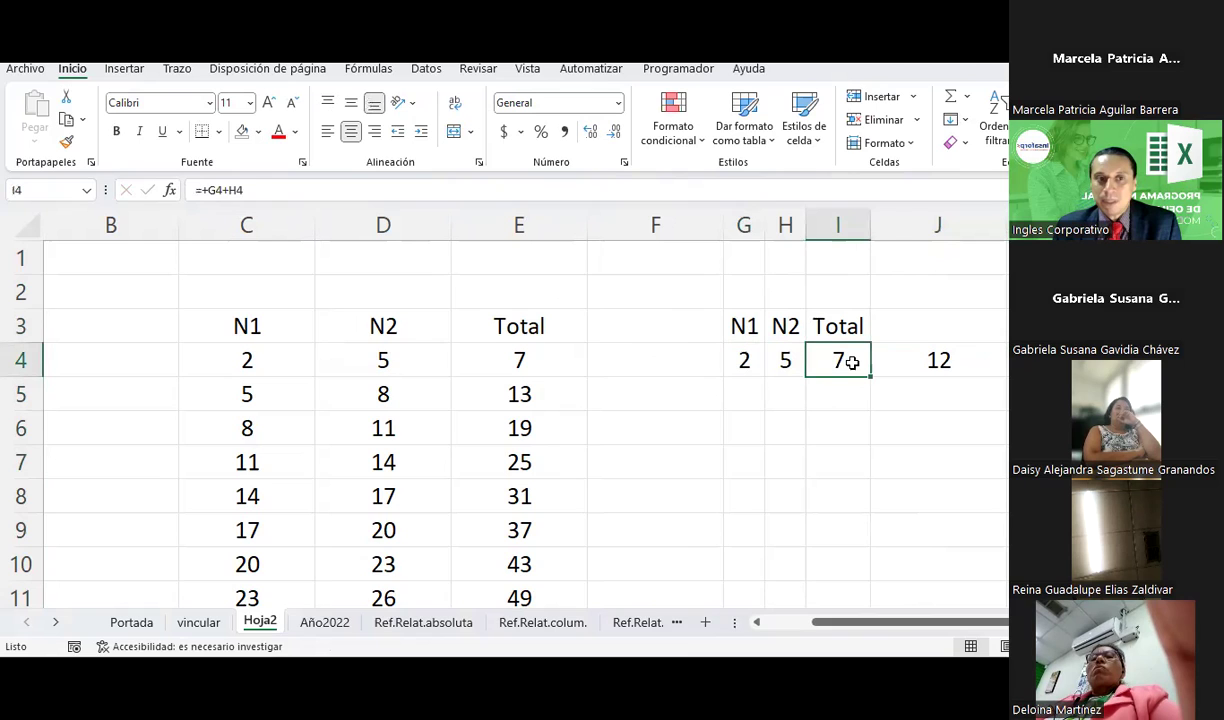
{"action": "left_click", "coordinate": [934, 361]}
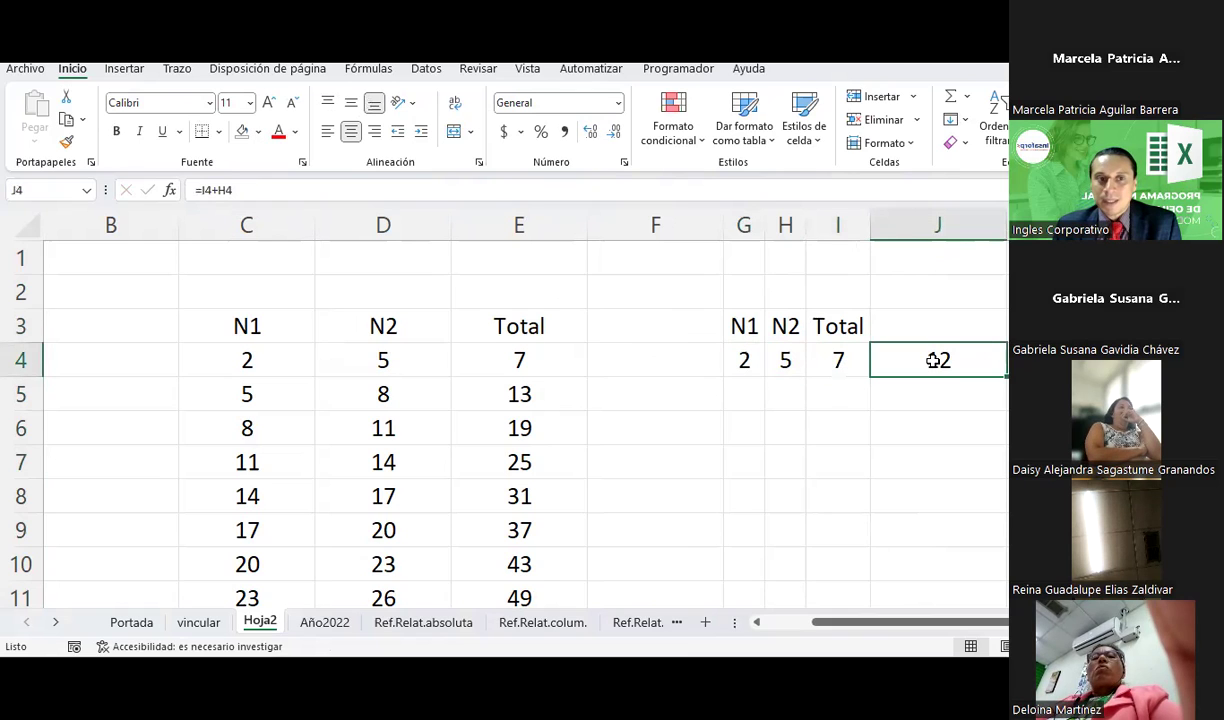
{"action": "left_click", "coordinate": [783, 356]}
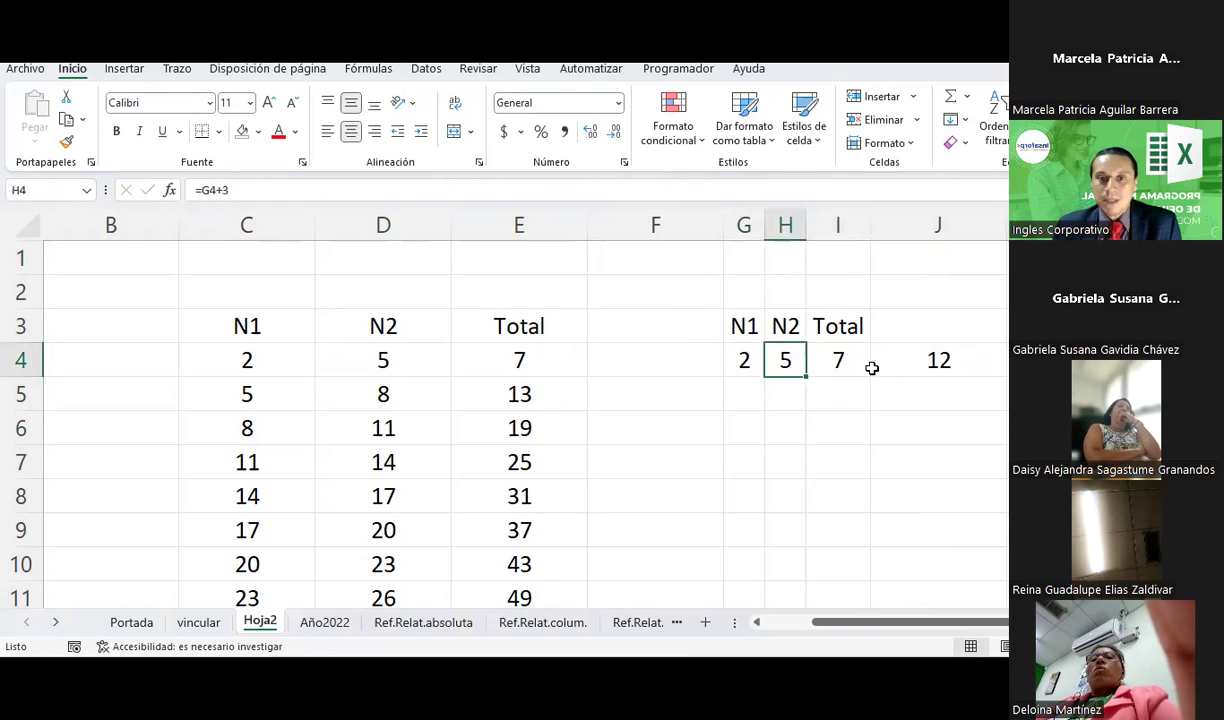
{"action": "left_click", "coordinate": [836, 357]}
{"action": "left_click", "coordinate": [902, 358]}
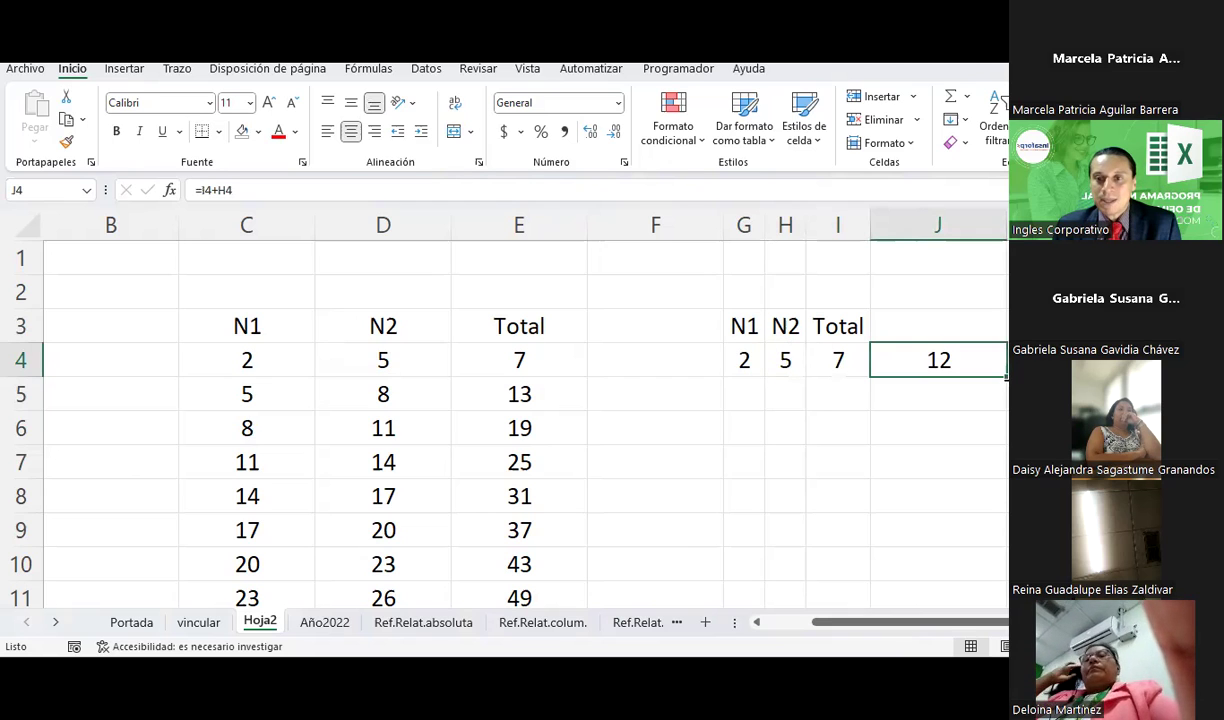
Step: Test copying J4 into K4, then refill I4 into J4 so J4 holds =+H4+I4 showing 12
{"action": "left_click_drag", "start_coordinate": [937, 358], "coordinate": [1005, 360]}
{"action": "left_click", "coordinate": [1005, 360]}
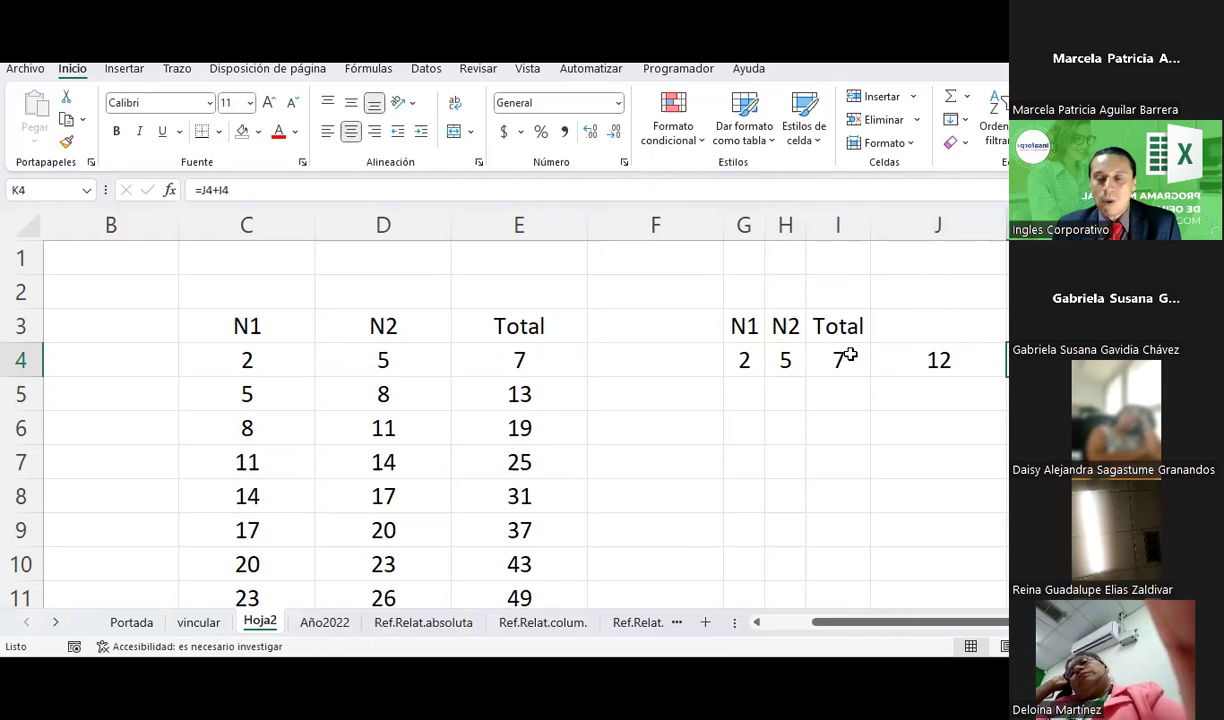
{"action": "left_click", "coordinate": [935, 367]}
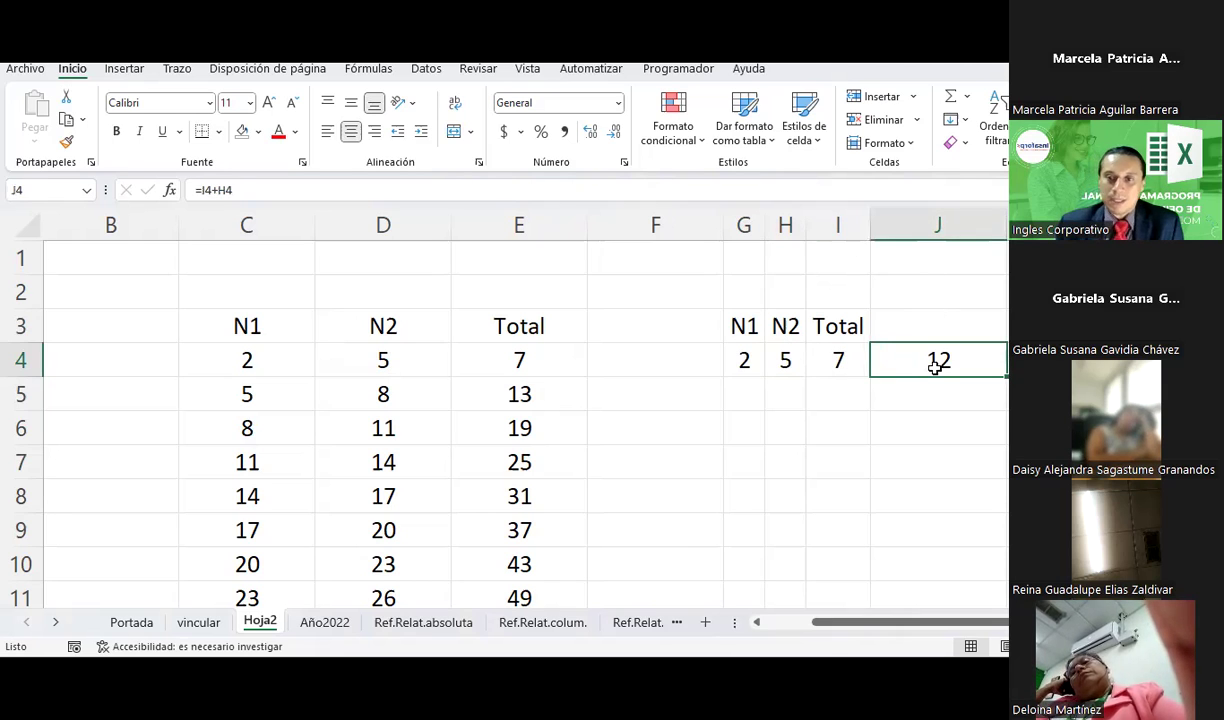
{"action": "left_click", "coordinate": [850, 360]}
{"action": "left_click_drag", "start_coordinate": [865, 378], "coordinate": [962, 363]}
{"action": "left_click", "coordinate": [966, 364]}
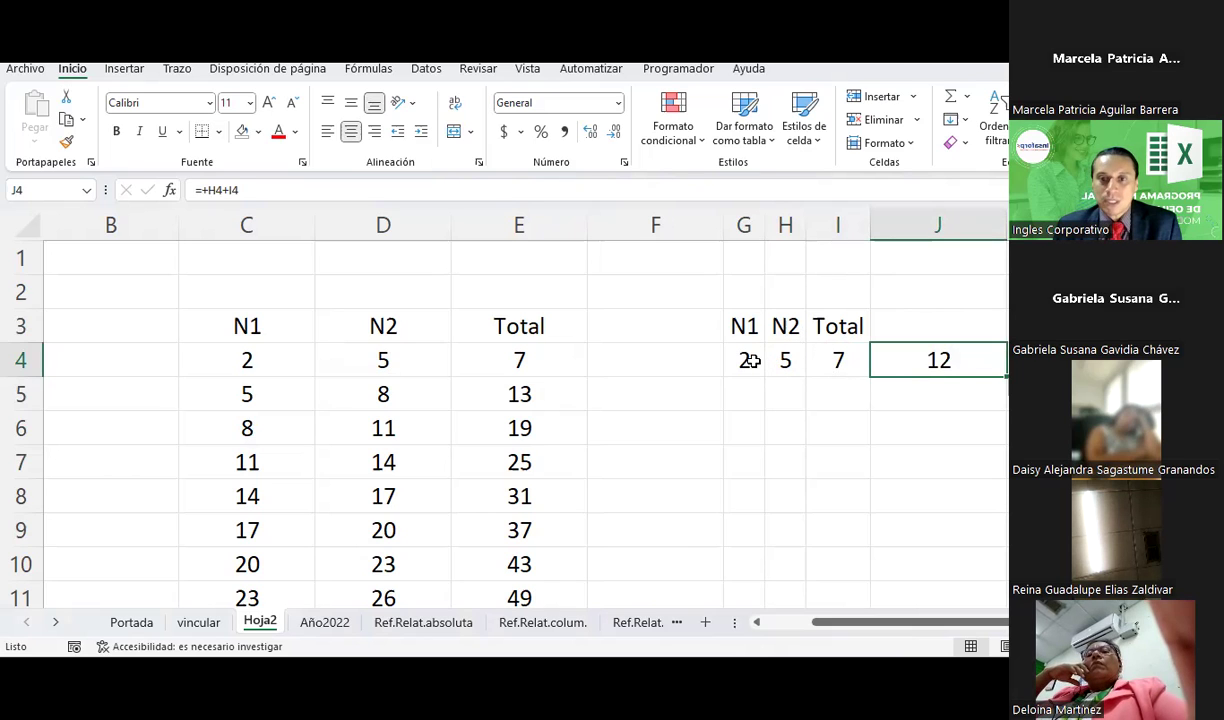
{"action": "left_click", "coordinate": [832, 359]}
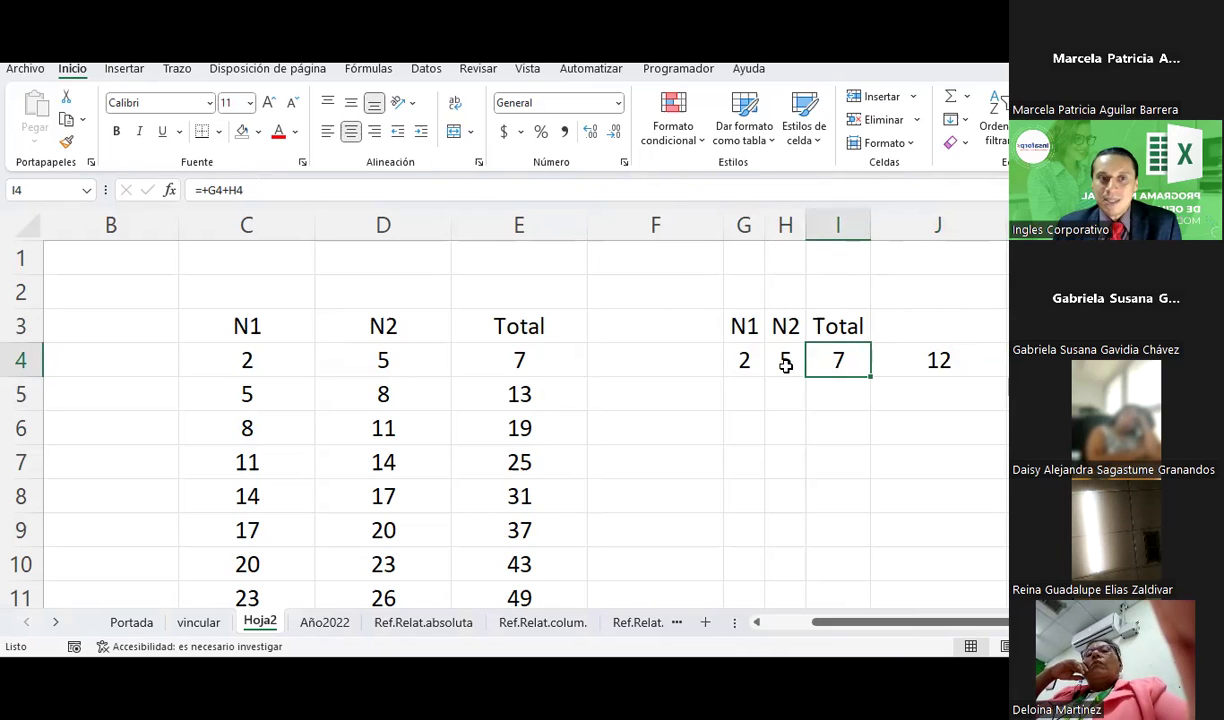
{"action": "left_click", "coordinate": [922, 360]}
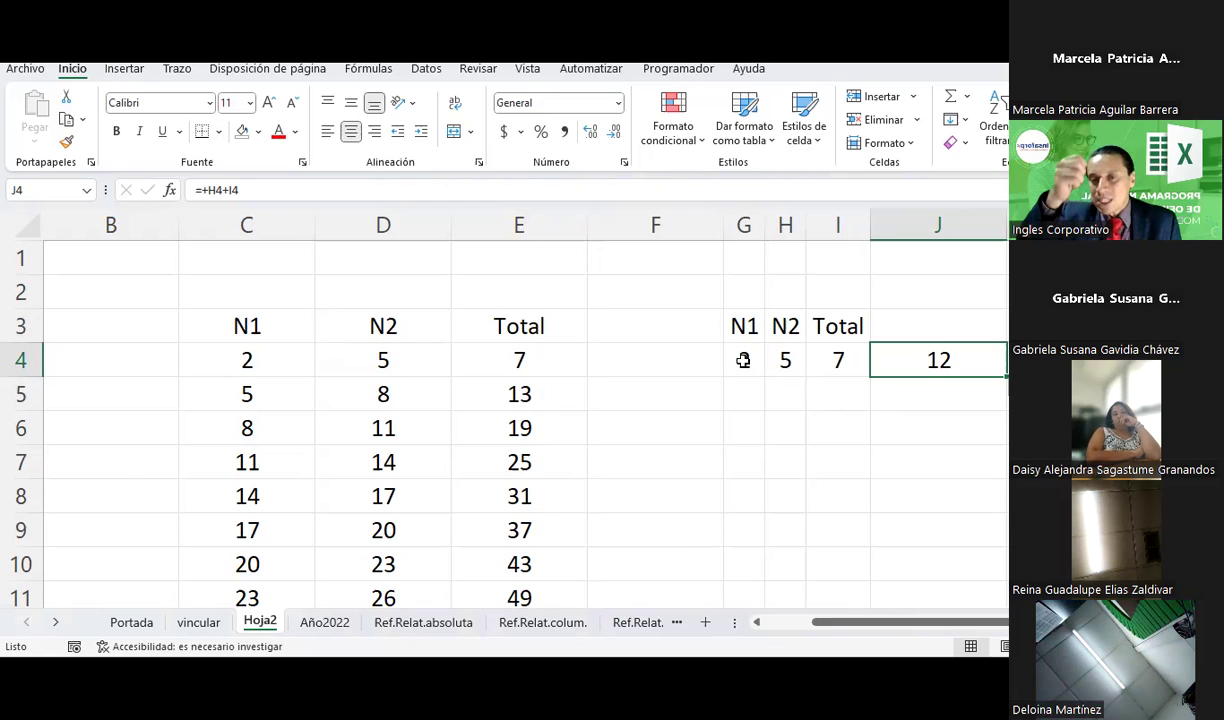
Step: Inspect the contents of E4, C5, G4 and J4
{"action": "left_click", "coordinate": [520, 369]}
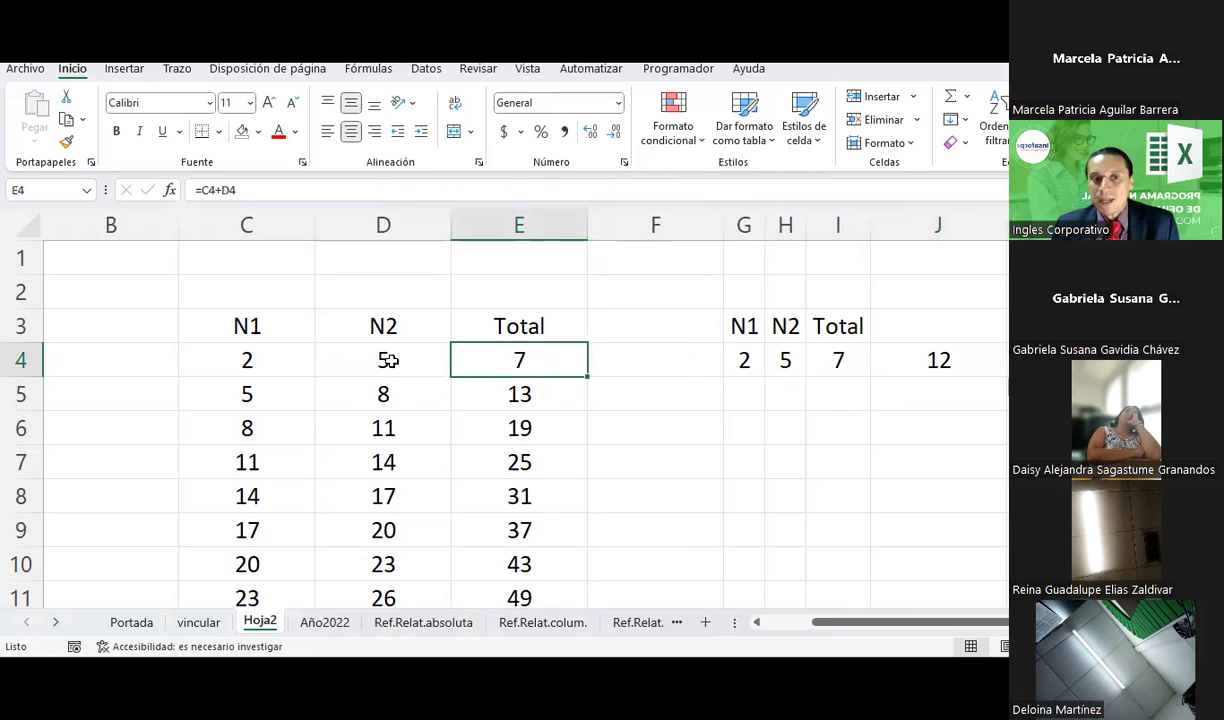
{"action": "left_click", "coordinate": [272, 361]}
{"action": "left_click", "coordinate": [255, 399]}
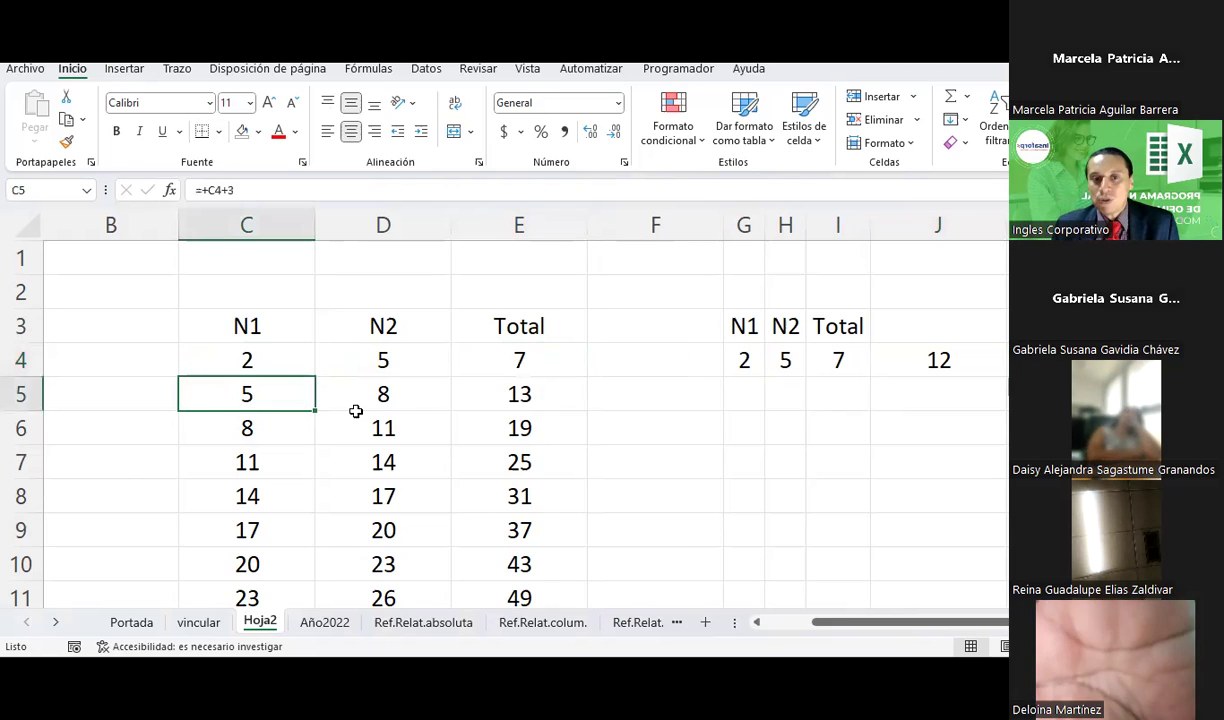
{"action": "left_click", "coordinate": [752, 360]}
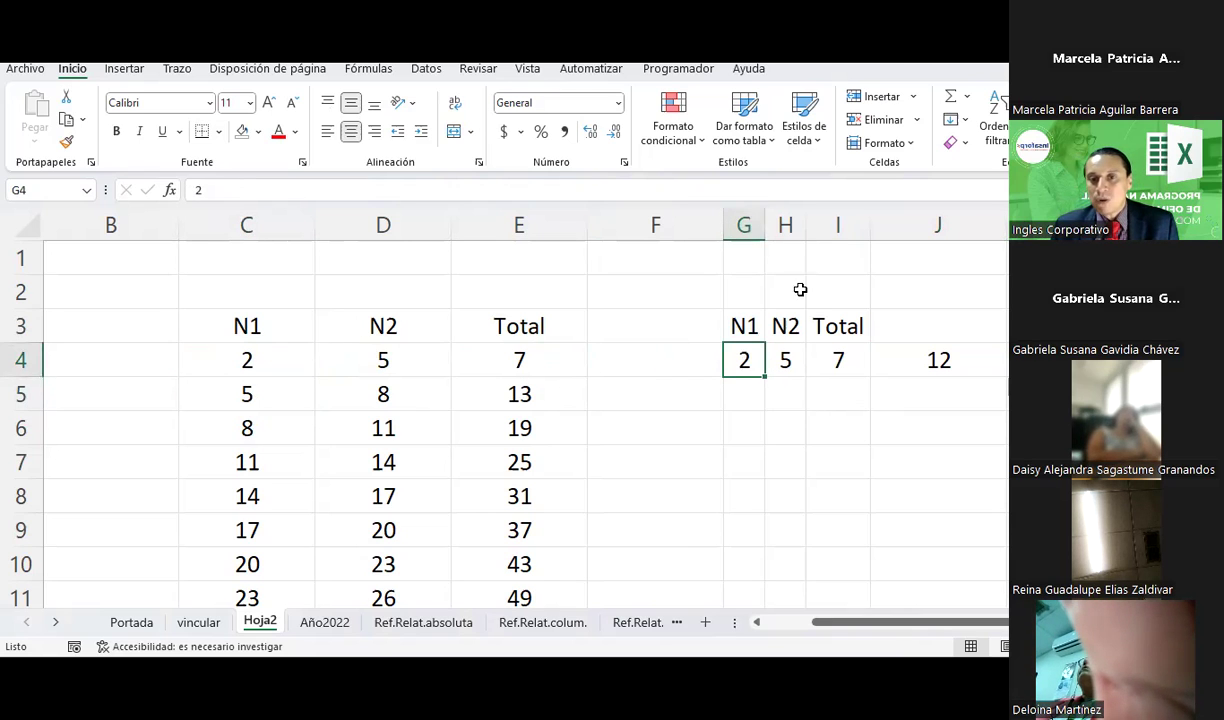
{"action": "left_click", "coordinate": [962, 361]}
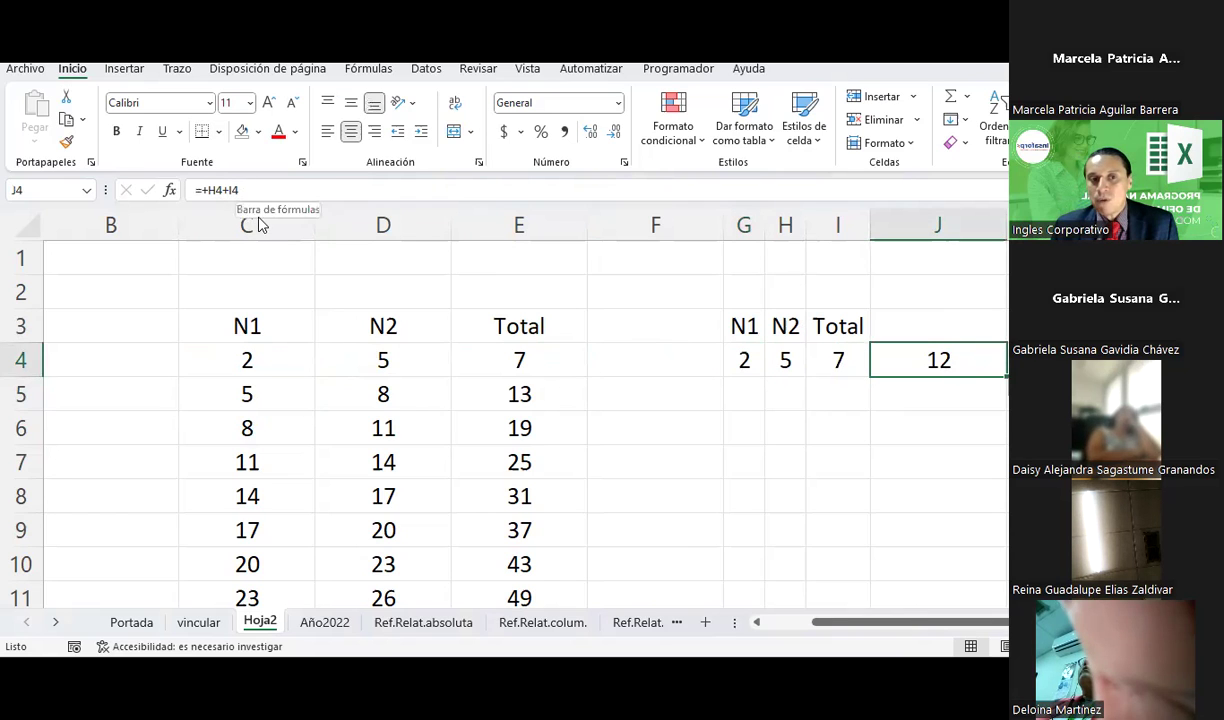
Step: Step through the Total column formulas from E4 down to E8
{"action": "left_click", "coordinate": [505, 350]}
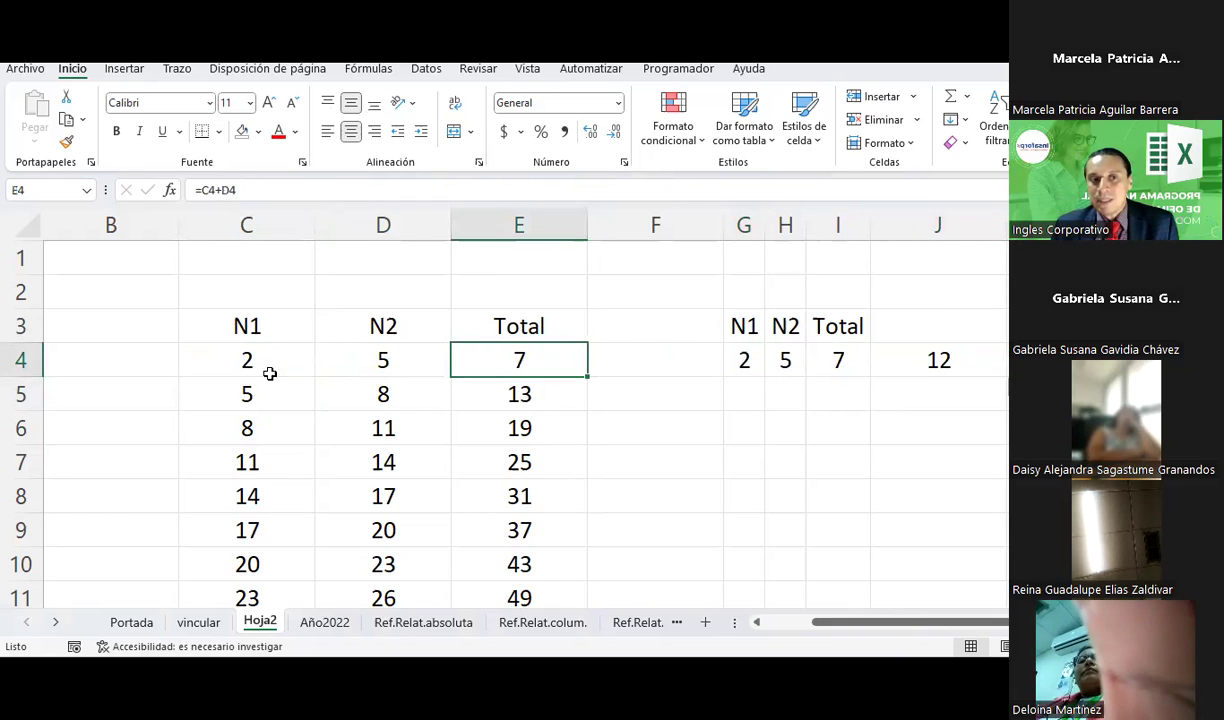
{"action": "left_click", "coordinate": [490, 388]}
{"action": "left_click", "coordinate": [510, 432]}
{"action": "left_click", "coordinate": [516, 466]}
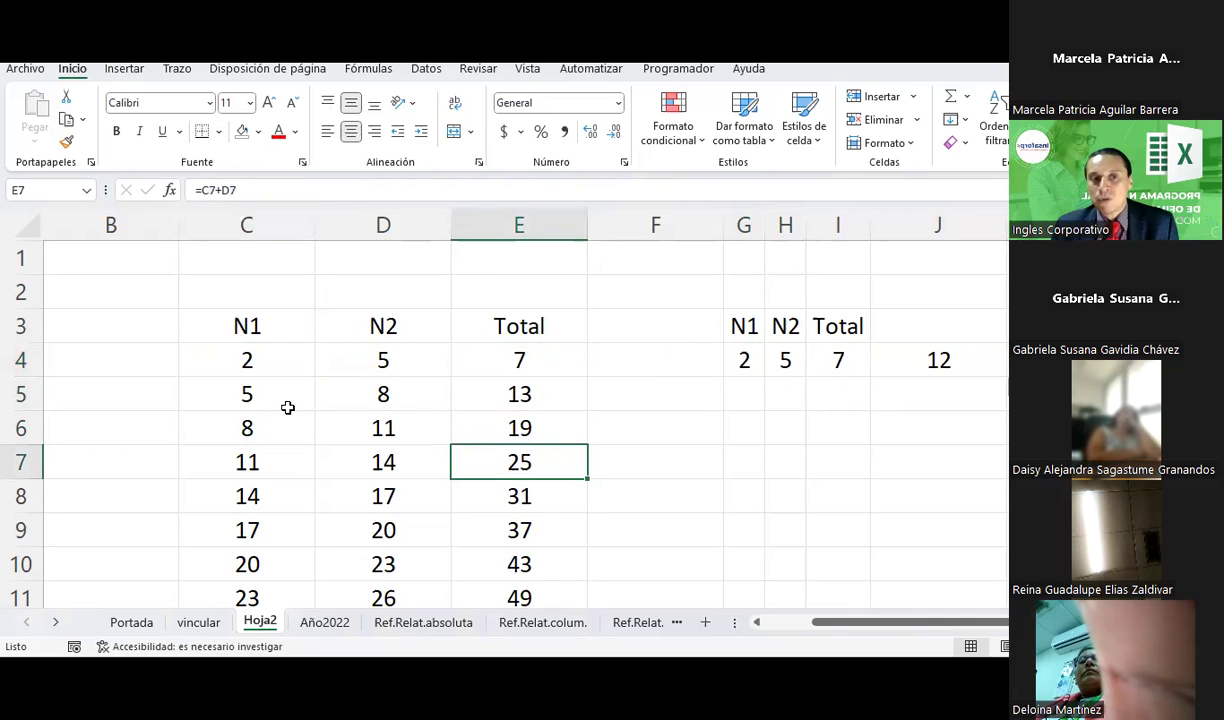
{"action": "left_click", "coordinate": [548, 360]}
{"action": "left_click", "coordinate": [535, 392]}
{"action": "left_click", "coordinate": [528, 428]}
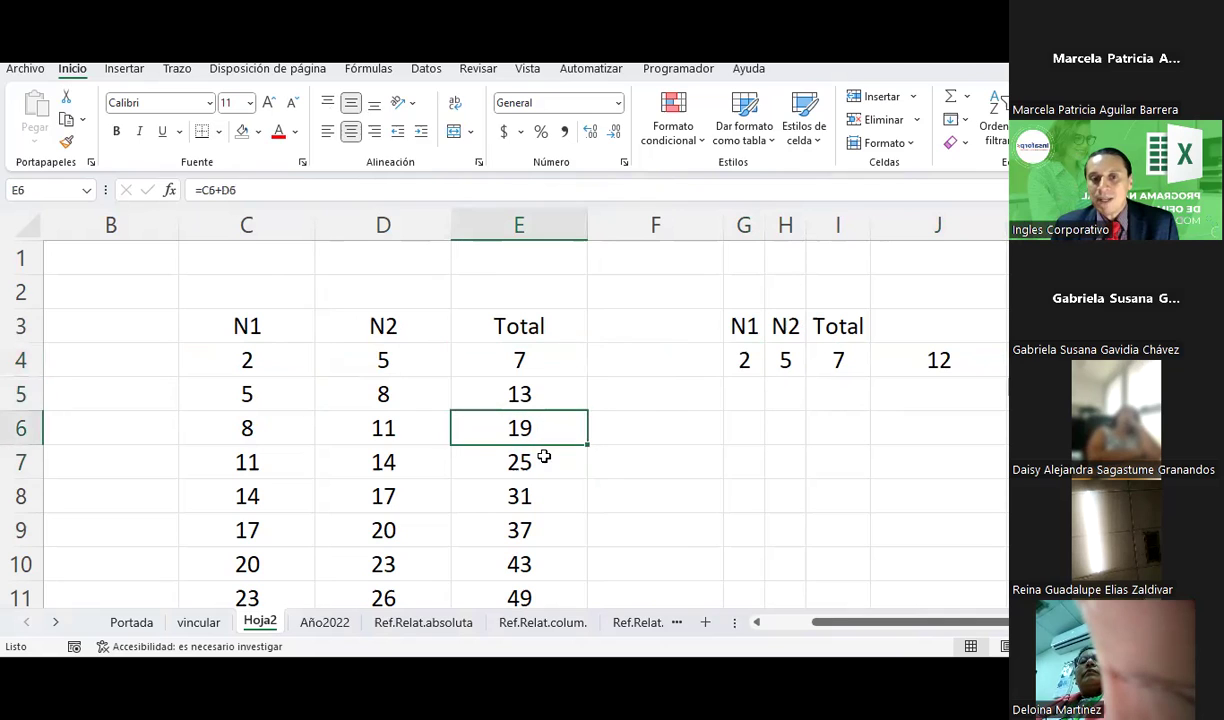
{"action": "left_click", "coordinate": [538, 466]}
{"action": "left_click", "coordinate": [540, 502]}
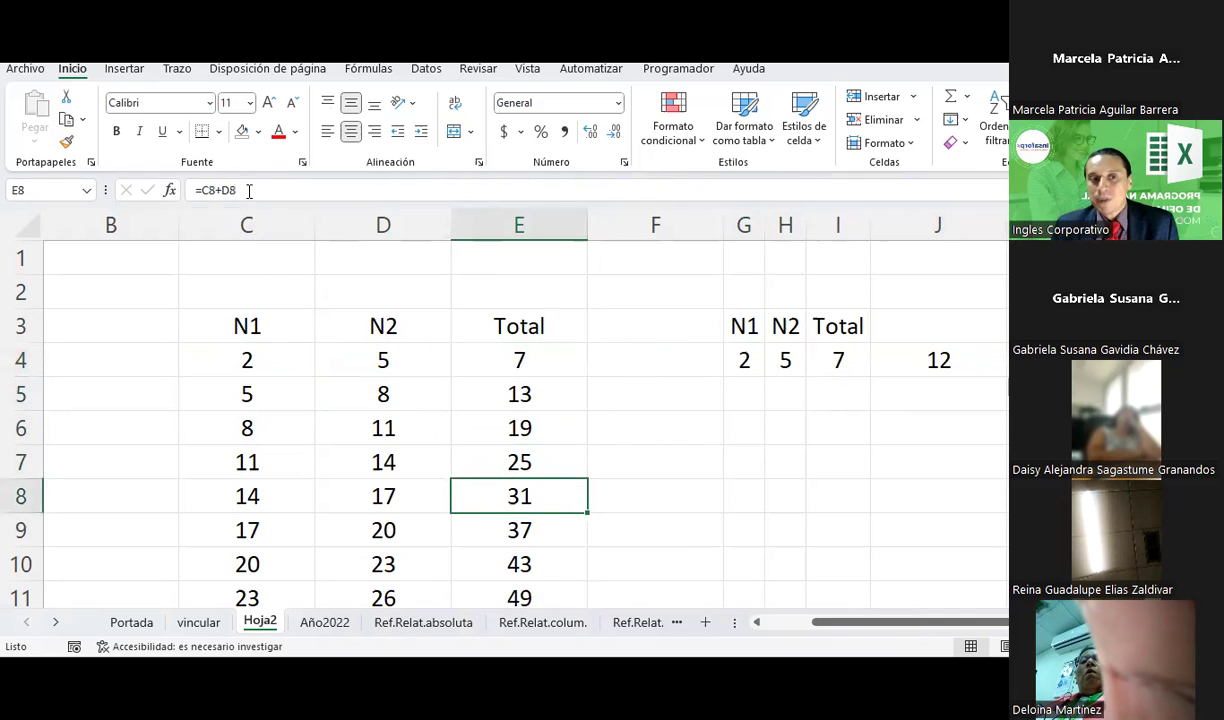
Step: Recheck the J4 and I4 formulas, then bring PowerPoint to the front
{"action": "left_click", "coordinate": [935, 347]}
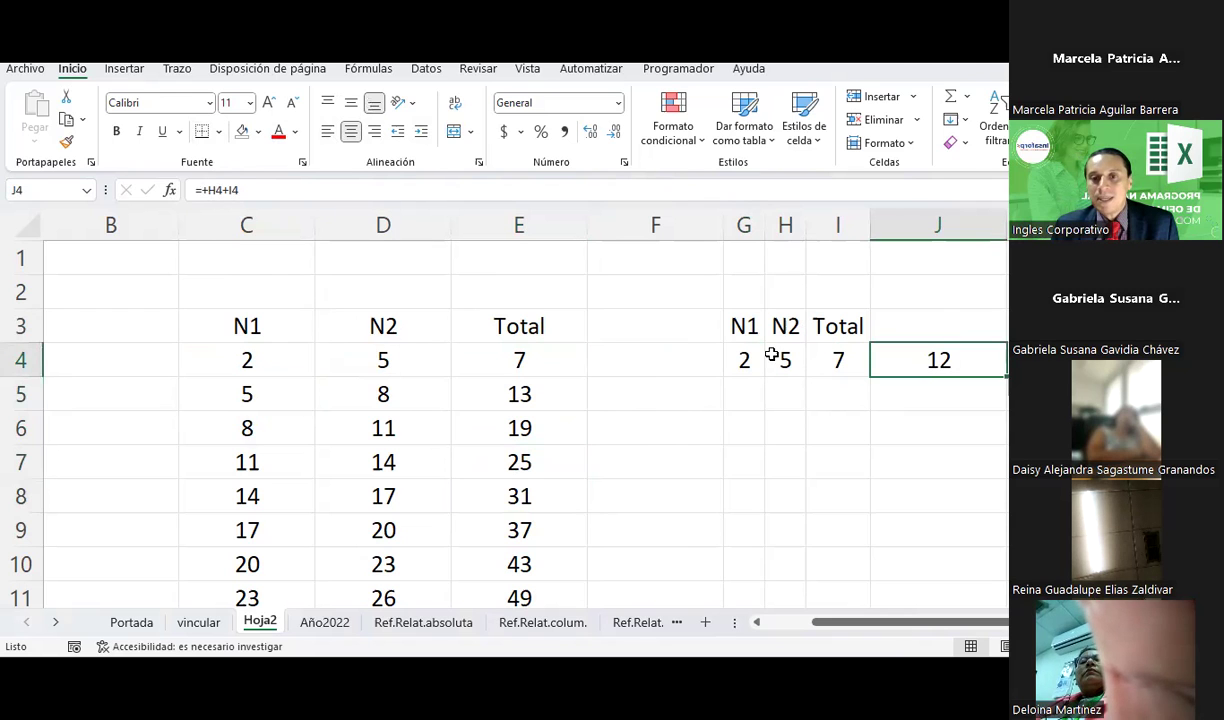
{"action": "left_click", "coordinate": [845, 355]}
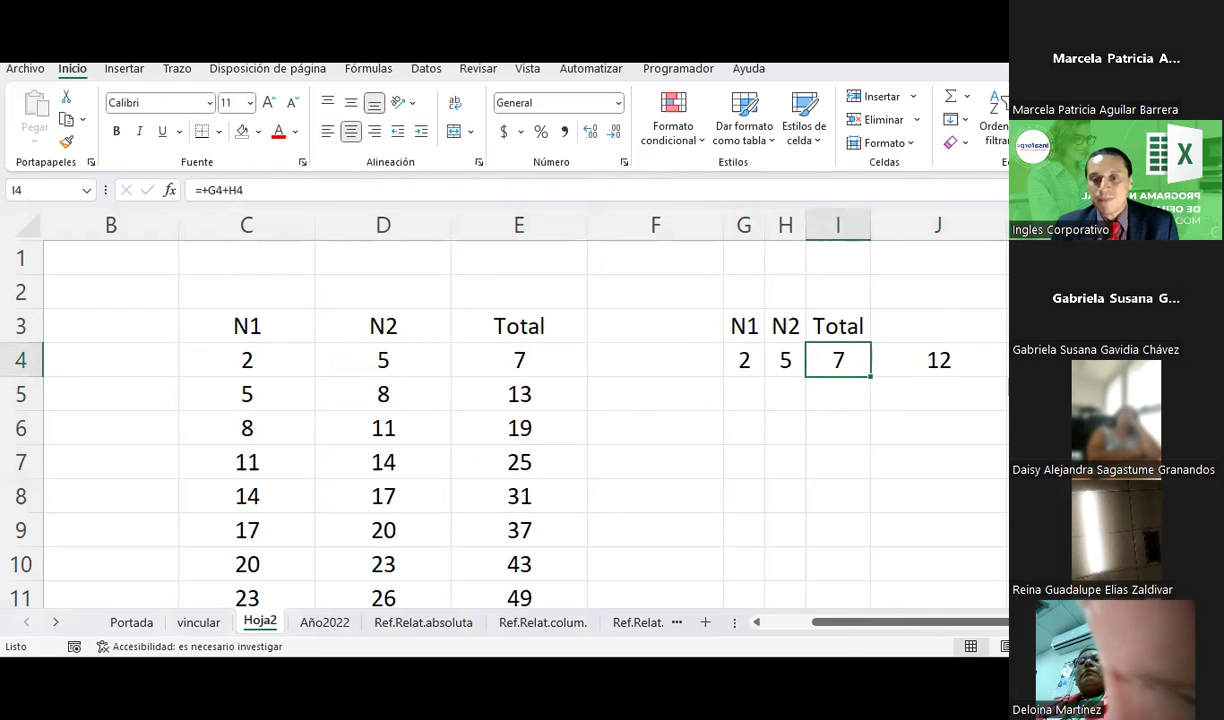
{"action": "left_click", "coordinate": [880, 570]}
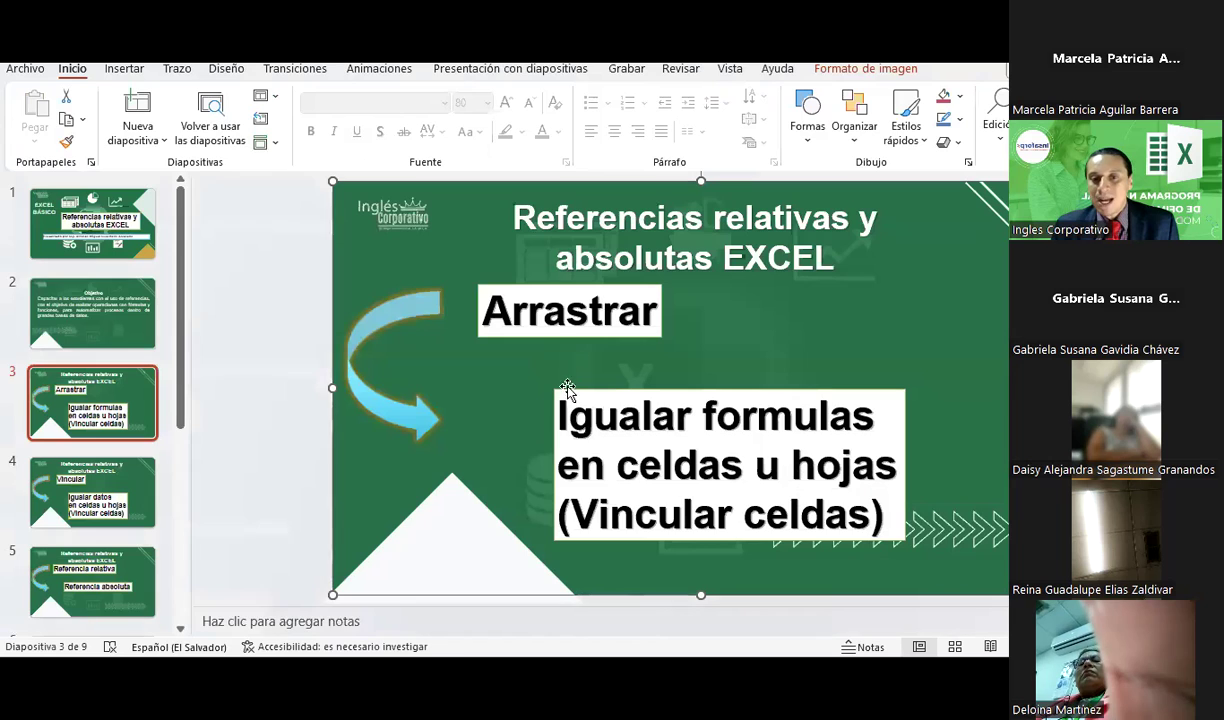
Step: Display slide 4 on Vincular celdas, then switch back to Excel's Hoja2
{"action": "left_click", "coordinate": [92, 487]}
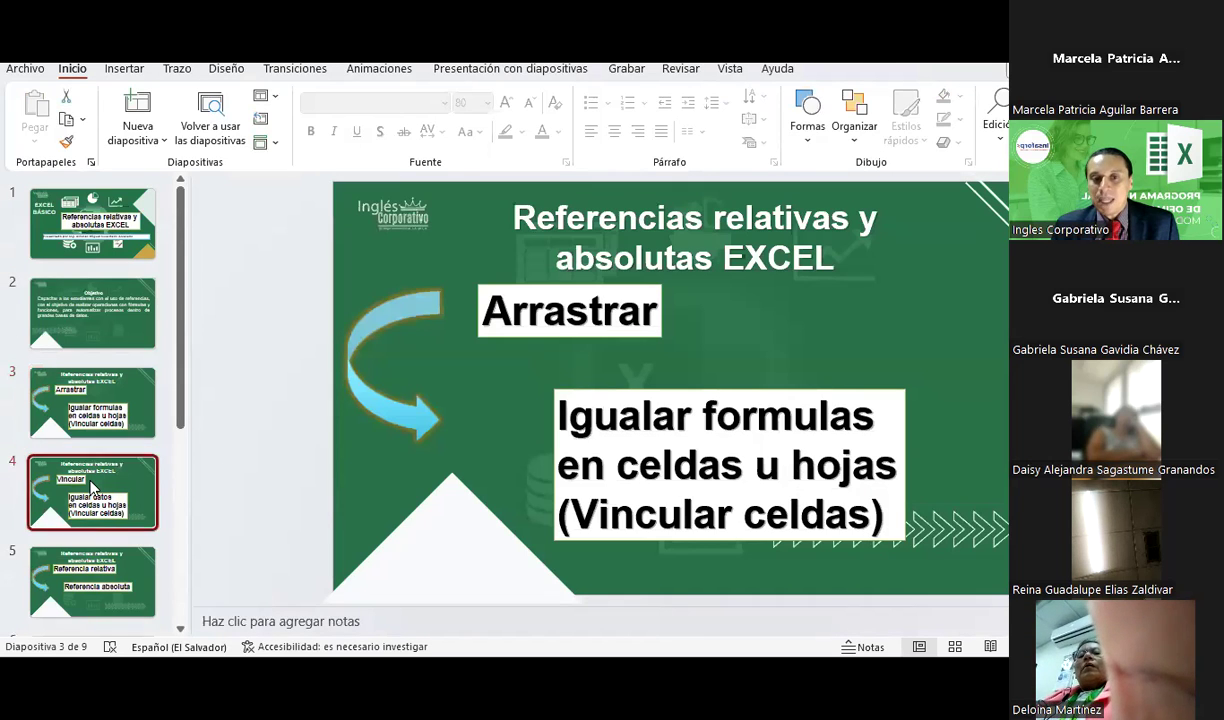
{"action": "key", "text": "alt+Tab"}
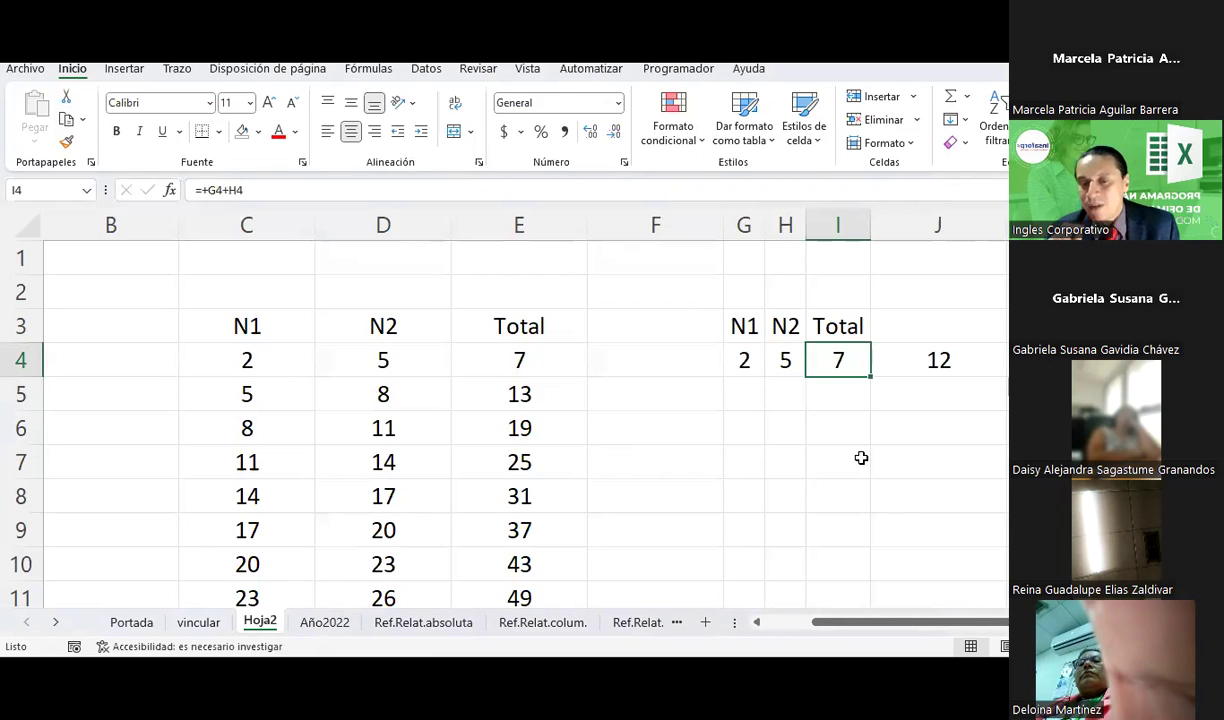
Step: Link J5 to the E5 total with the formula =E5
{"action": "left_click", "coordinate": [932, 392]}
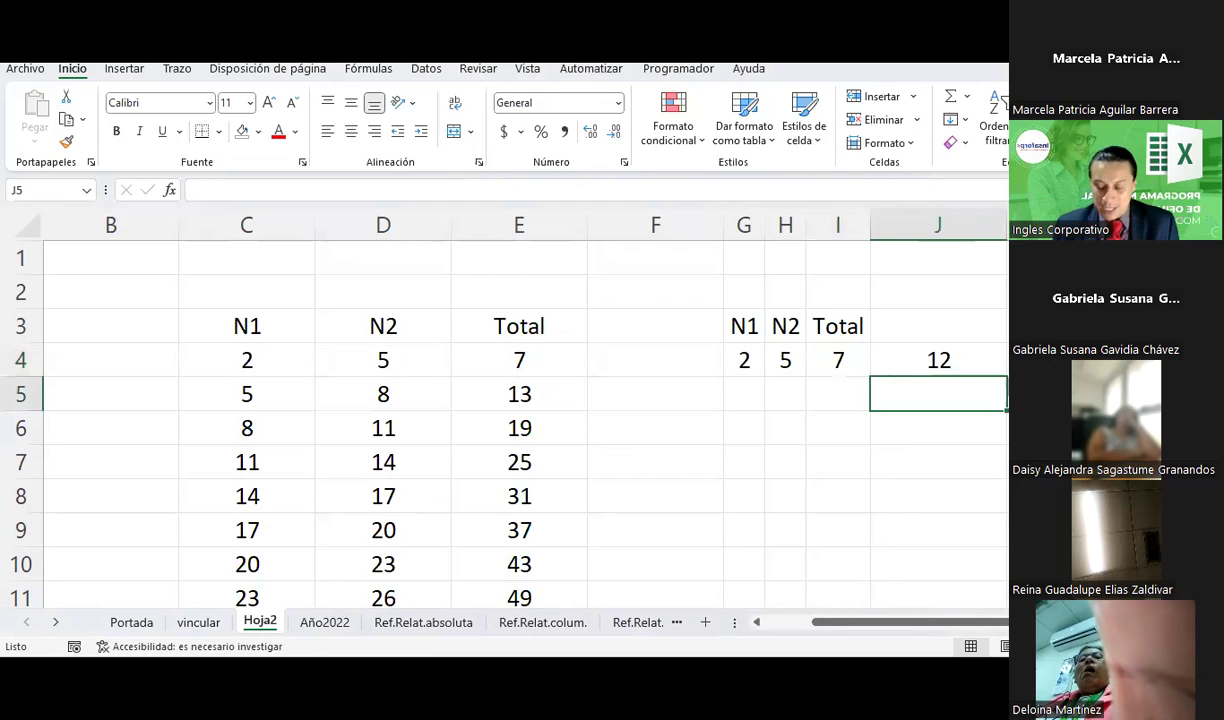
{"action": "type", "text": "="}
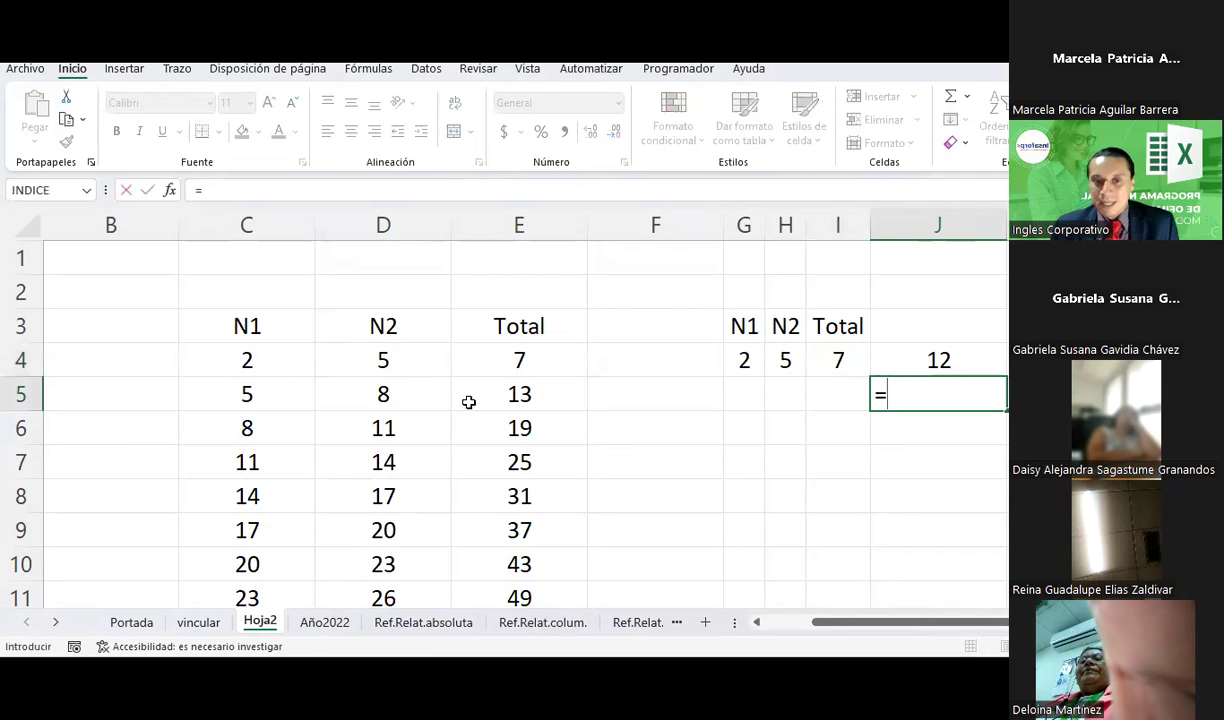
{"action": "left_click", "coordinate": [505, 395]}
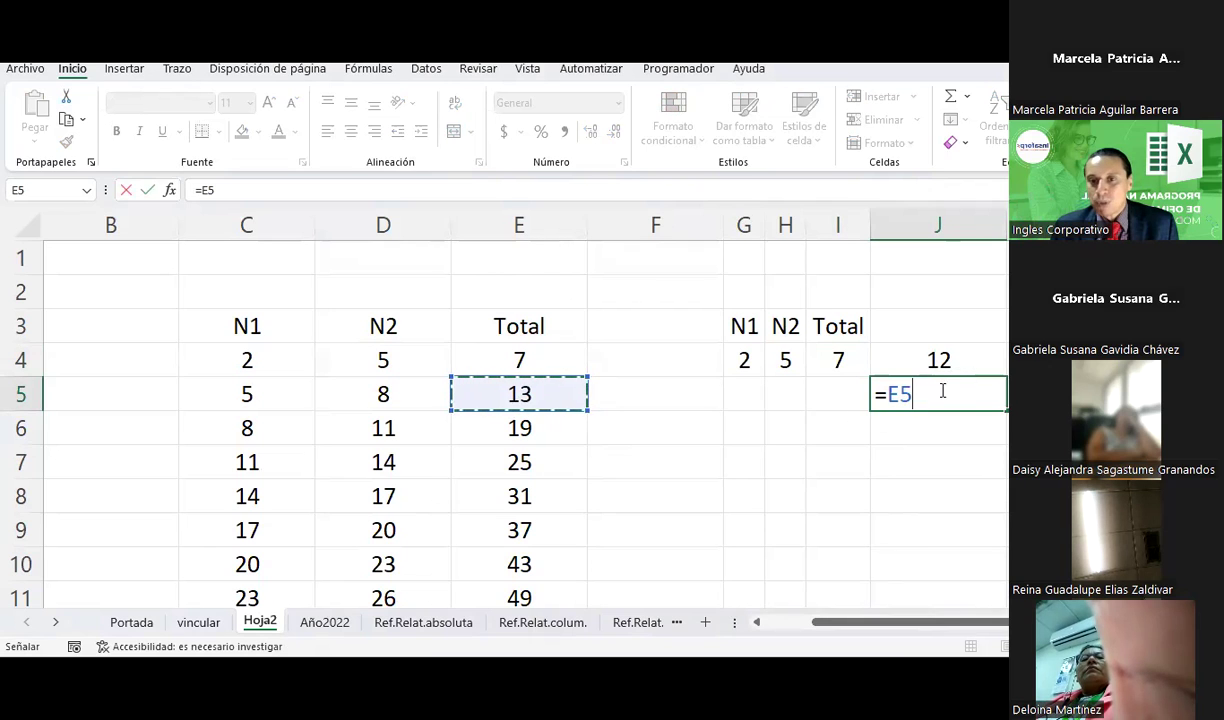
{"action": "key", "text": "Return"}
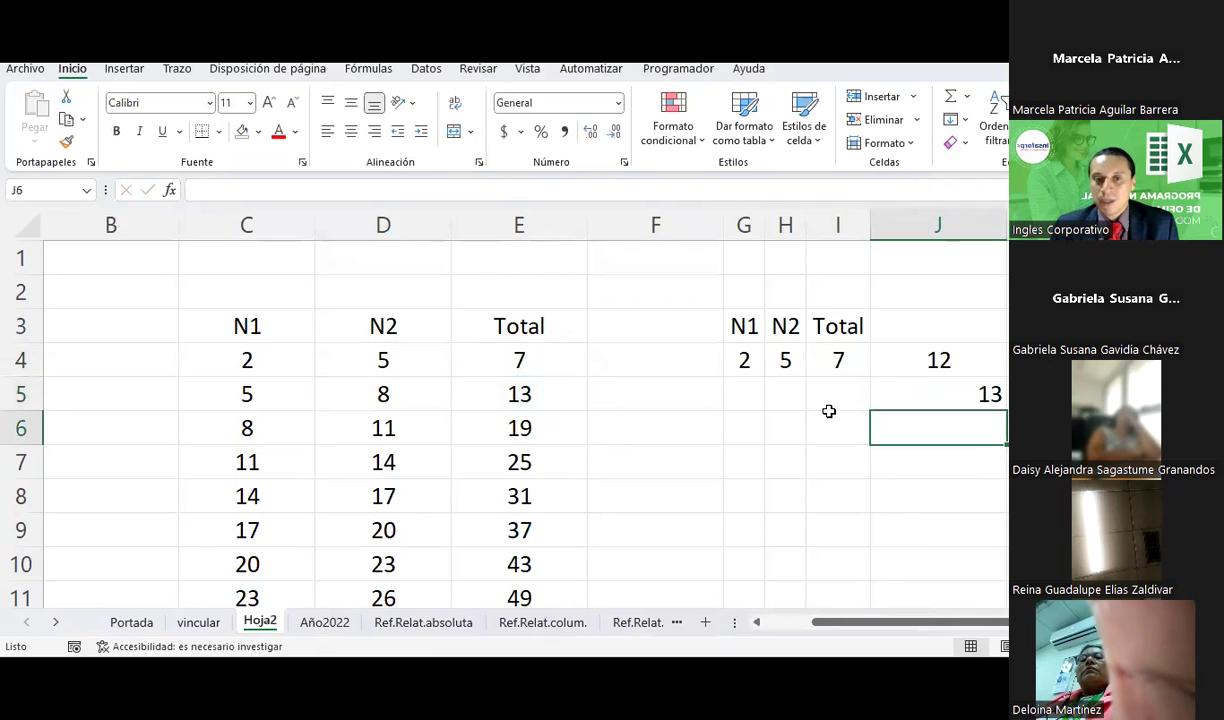
Step: Edit the C5 formula and confirm J5 follows the updated E5 total
{"action": "left_click", "coordinate": [246, 393]}
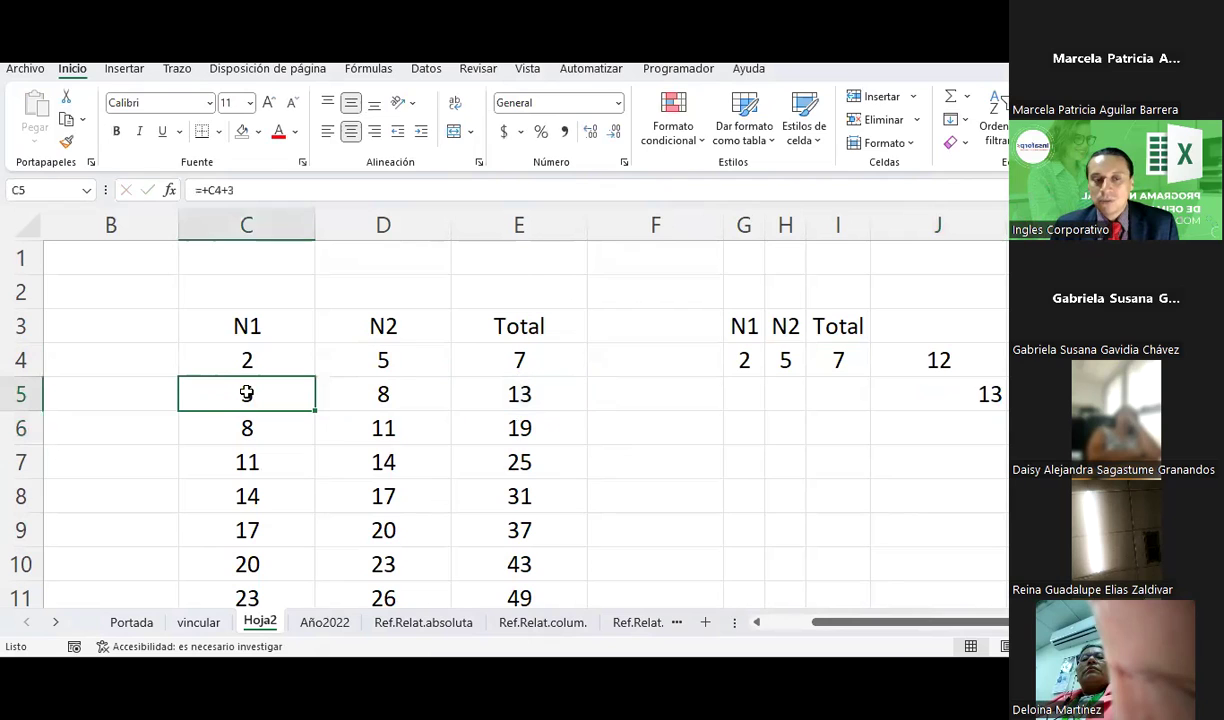
{"action": "left_click", "coordinate": [281, 193]}
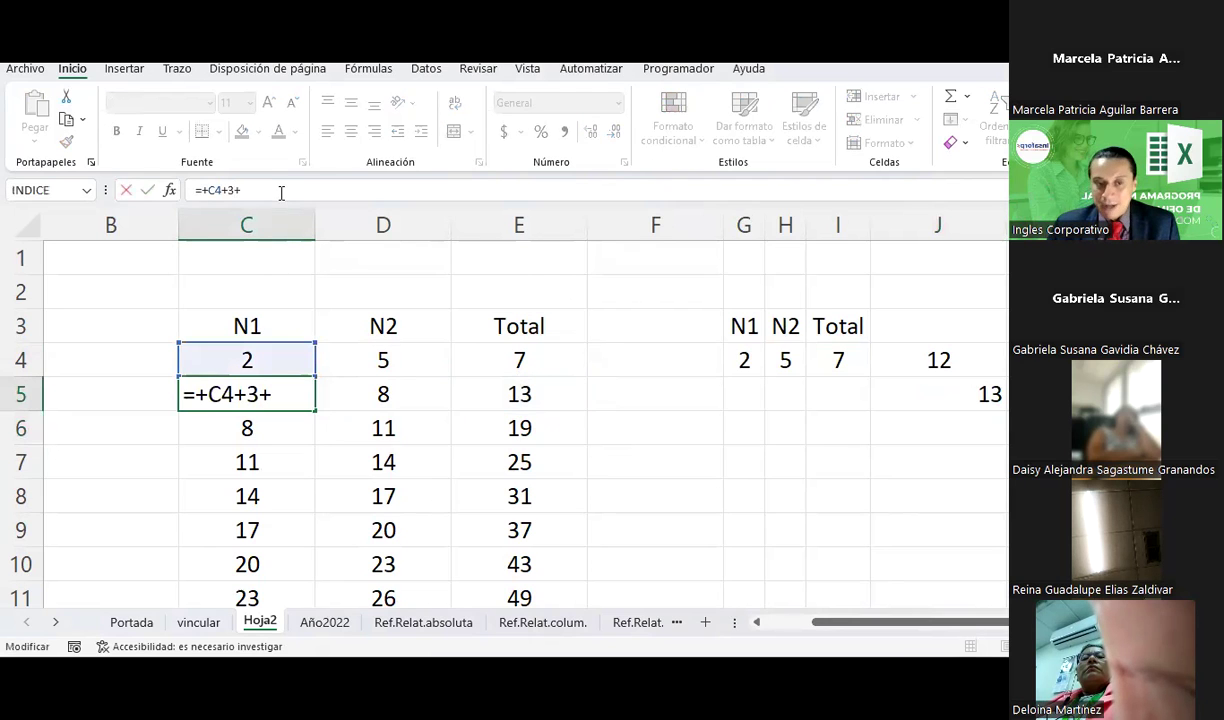
{"action": "type", "text": "5"}
{"action": "key", "text": "Return"}
{"action": "left_click", "coordinate": [565, 390]}
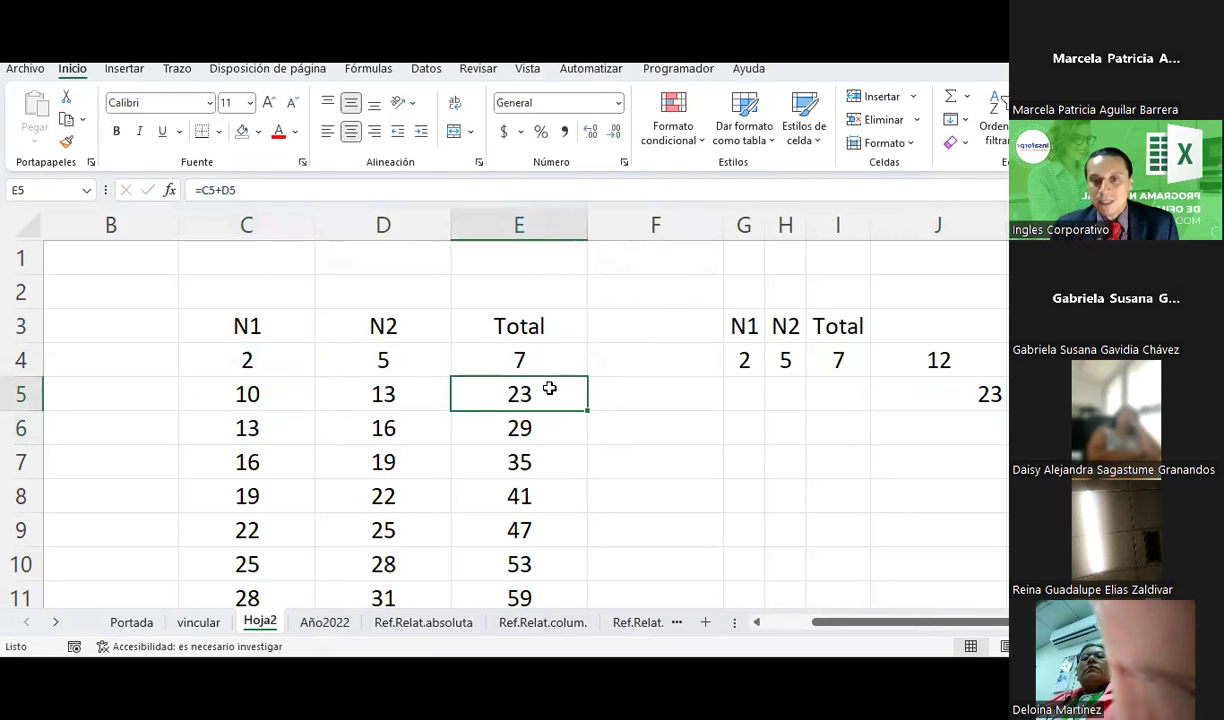
{"action": "left_click", "coordinate": [993, 393]}
{"action": "left_click", "coordinate": [519, 391]}
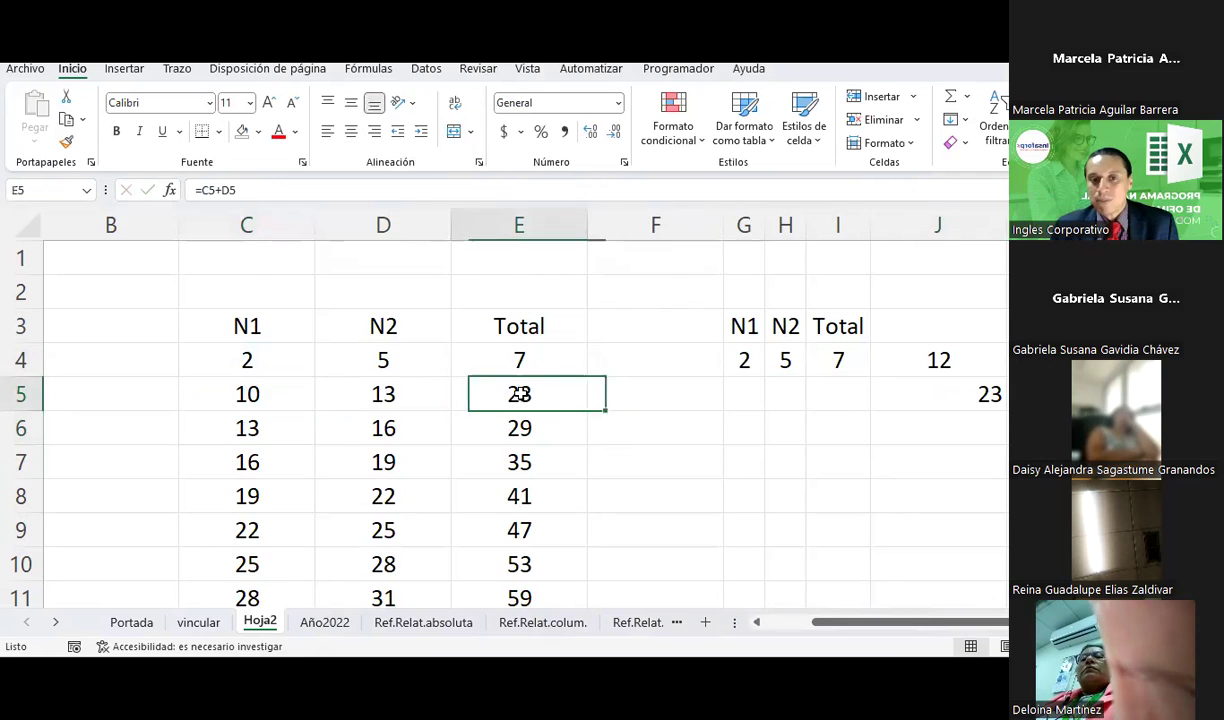
{"action": "left_click", "coordinate": [955, 398]}
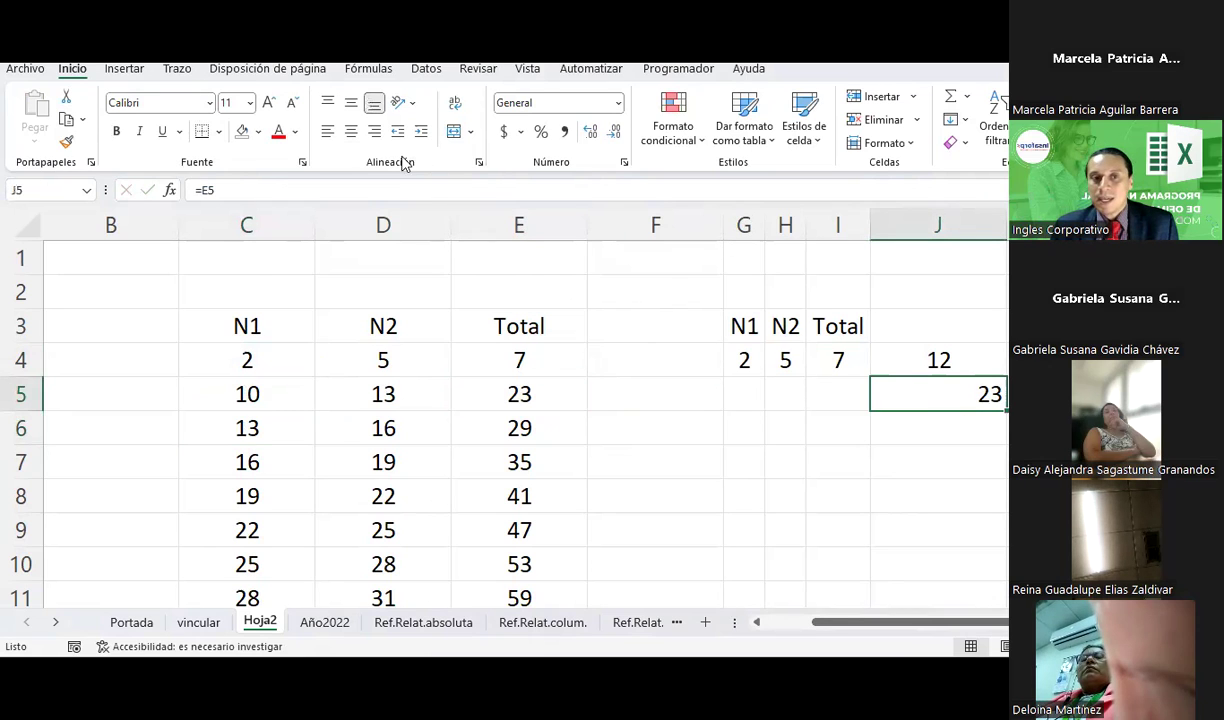
Step: Center the value 23 in J5 and switch to the PowerPoint presentation
{"action": "left_click", "coordinate": [351, 131]}
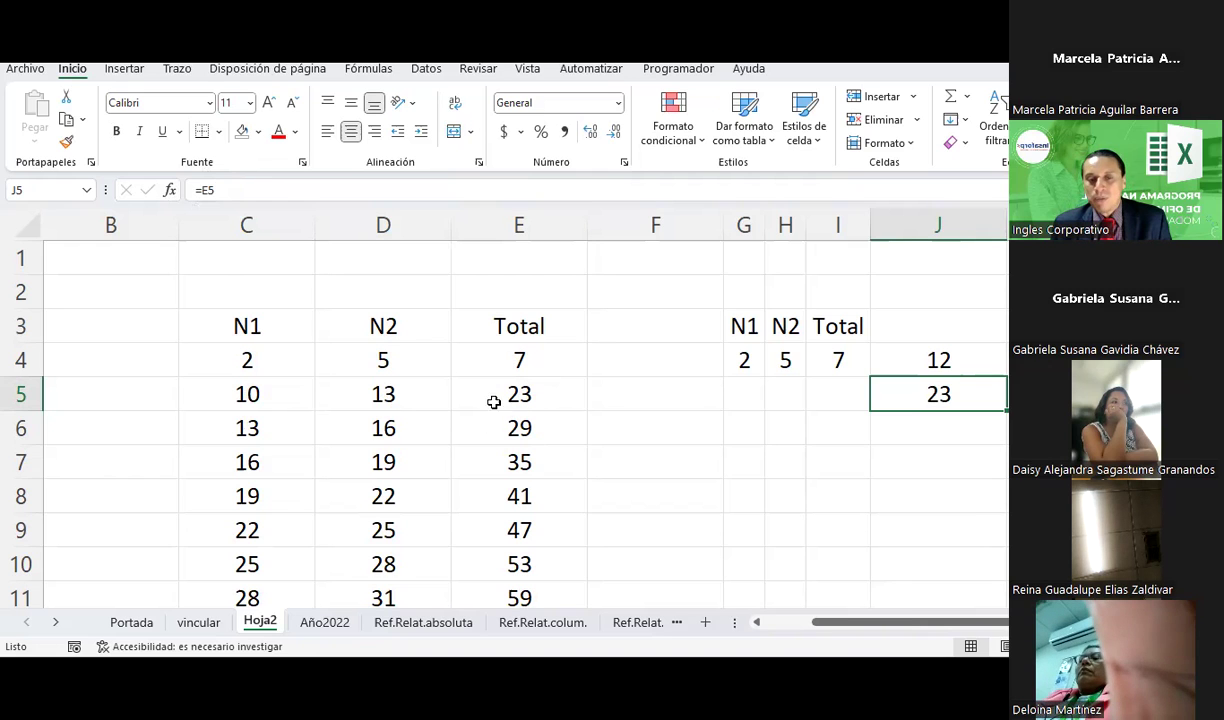
{"action": "left_click", "coordinate": [949, 461]}
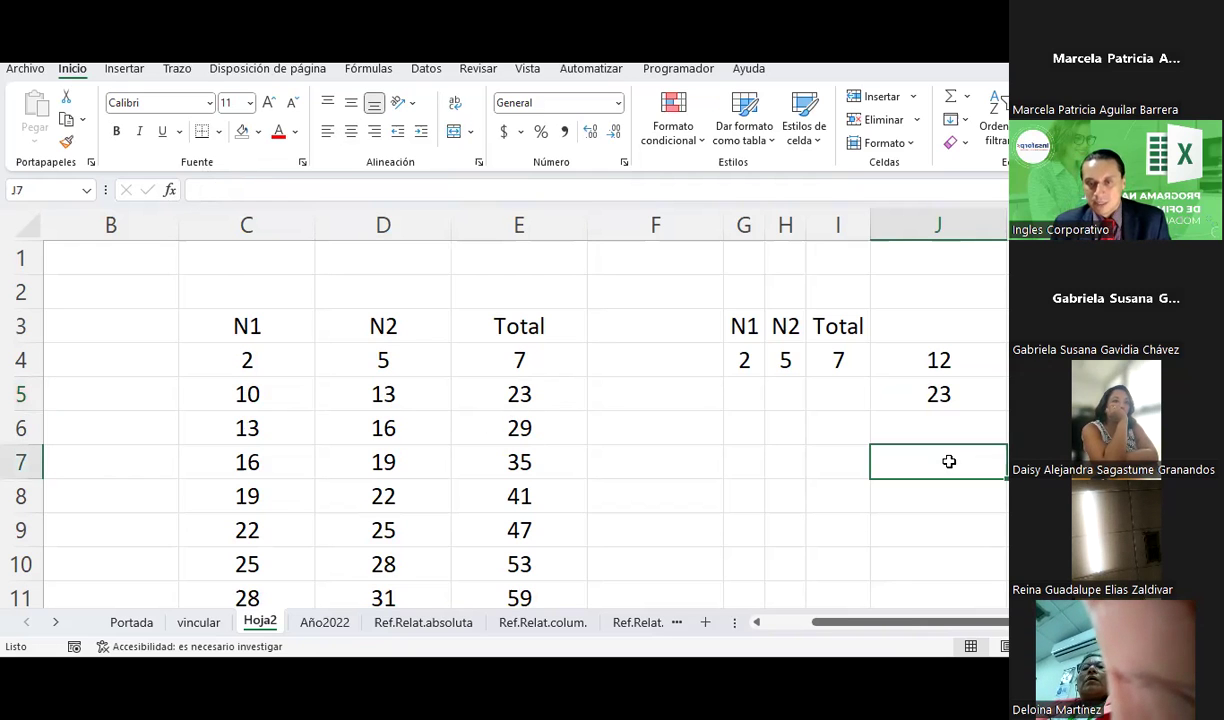
{"action": "key", "text": "alt+Tab"}
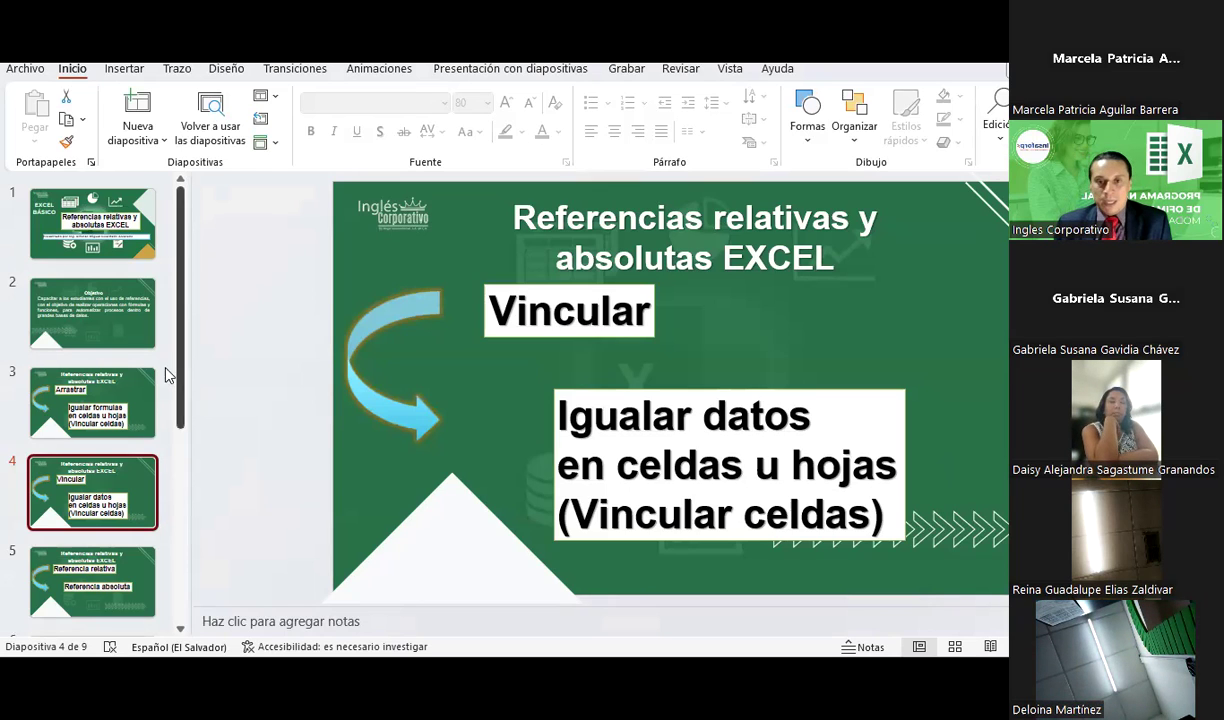
Step: Advance through slide 5 to slide 6 on absolute row and column references
{"action": "left_click", "coordinate": [70, 555]}
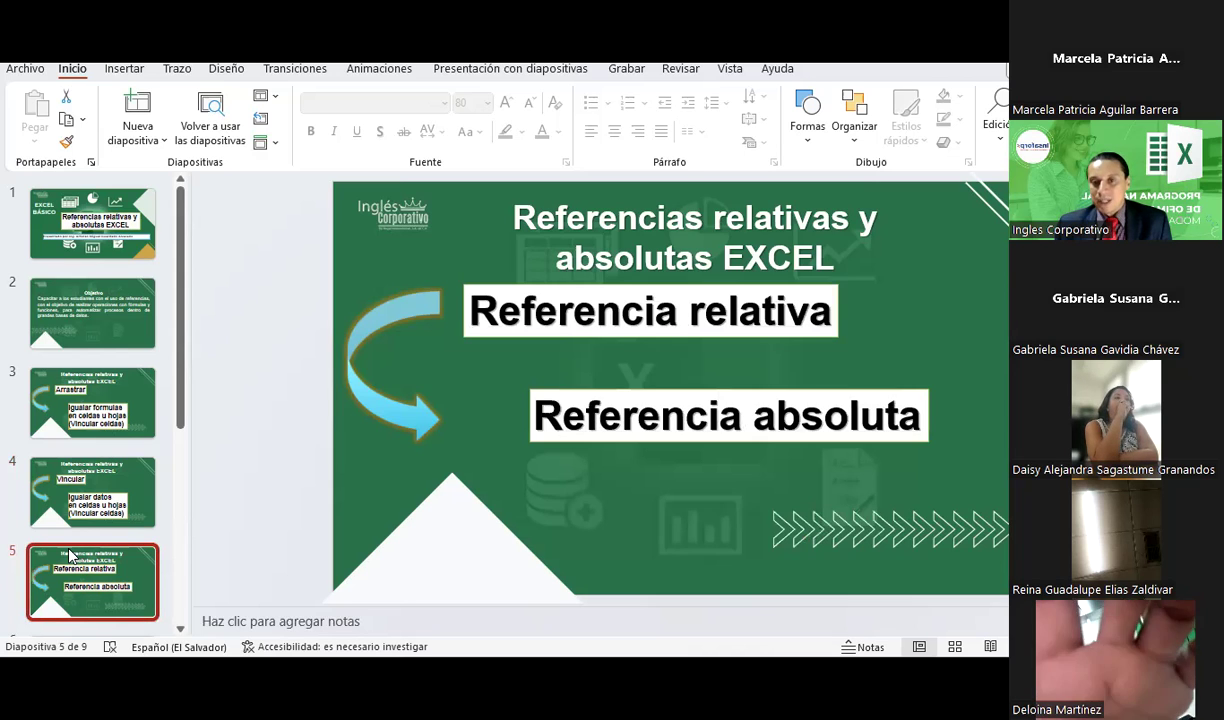
{"action": "scroll", "coordinate": [127, 390], "scroll_direction": "down", "scroll_amount": 1}
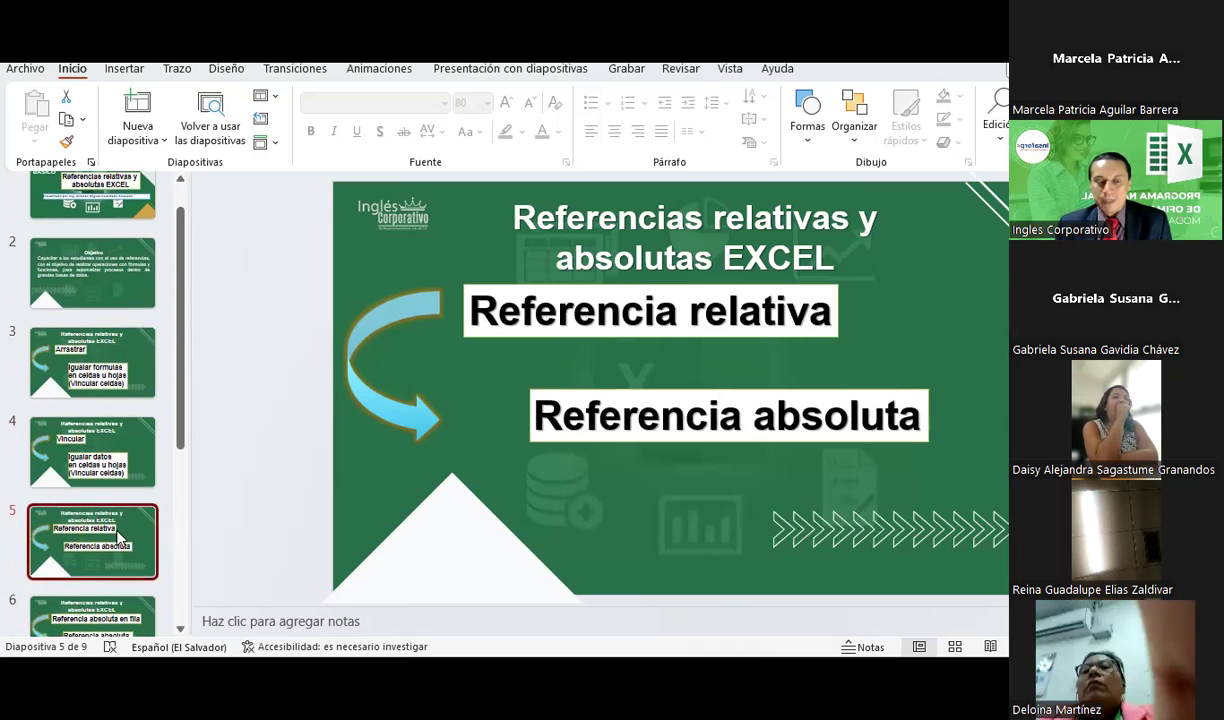
{"action": "scroll", "coordinate": [115, 450], "scroll_direction": "down", "scroll_amount": 2}
{"action": "left_click", "coordinate": [105, 561]}
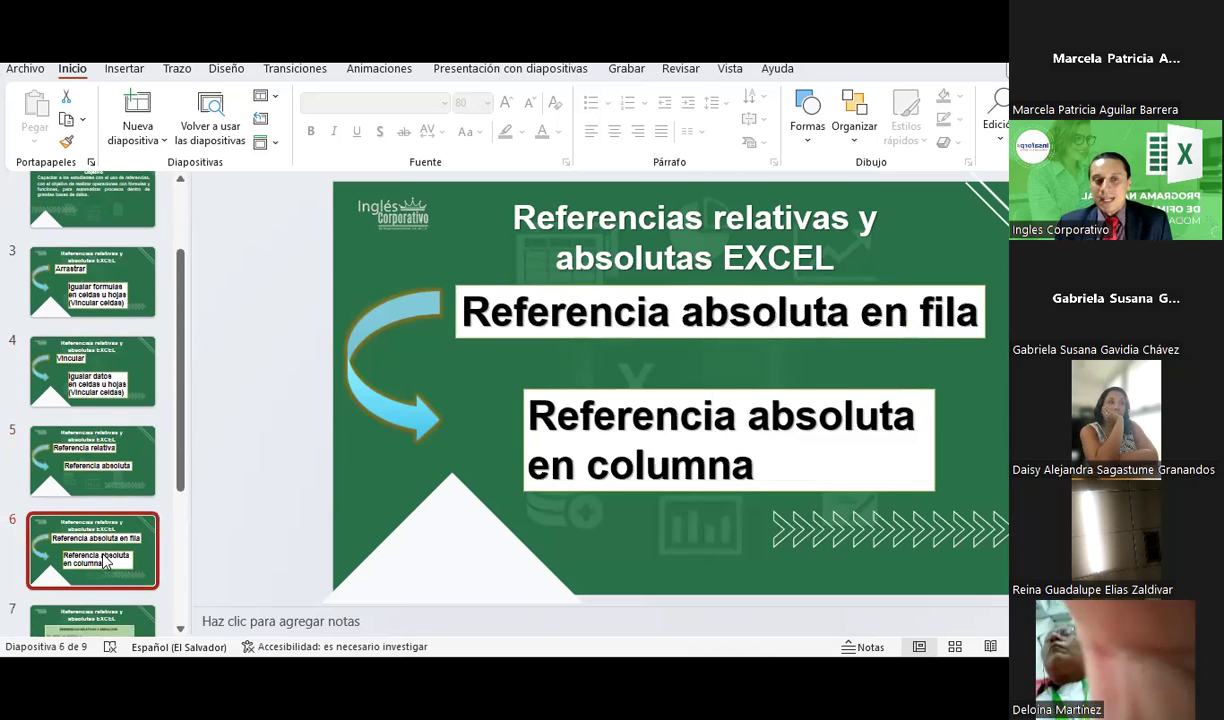
{"action": "key", "text": "alt+Tab"}
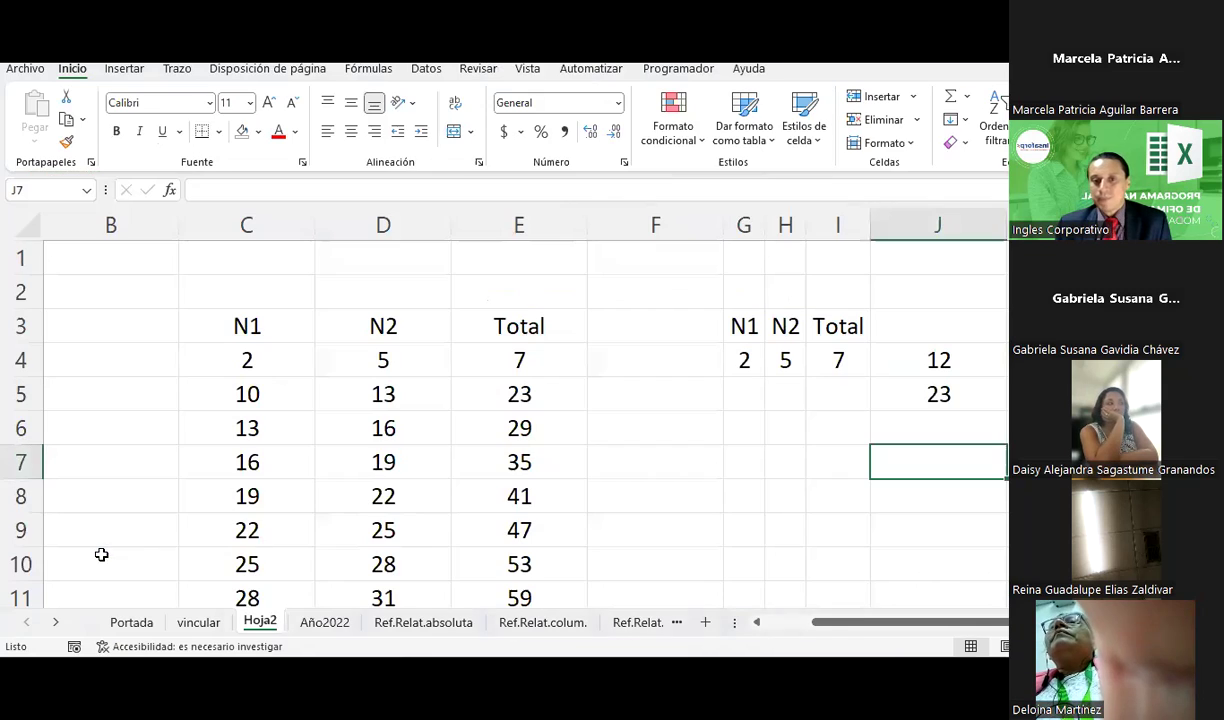
{"action": "left_click", "coordinate": [701, 497]}
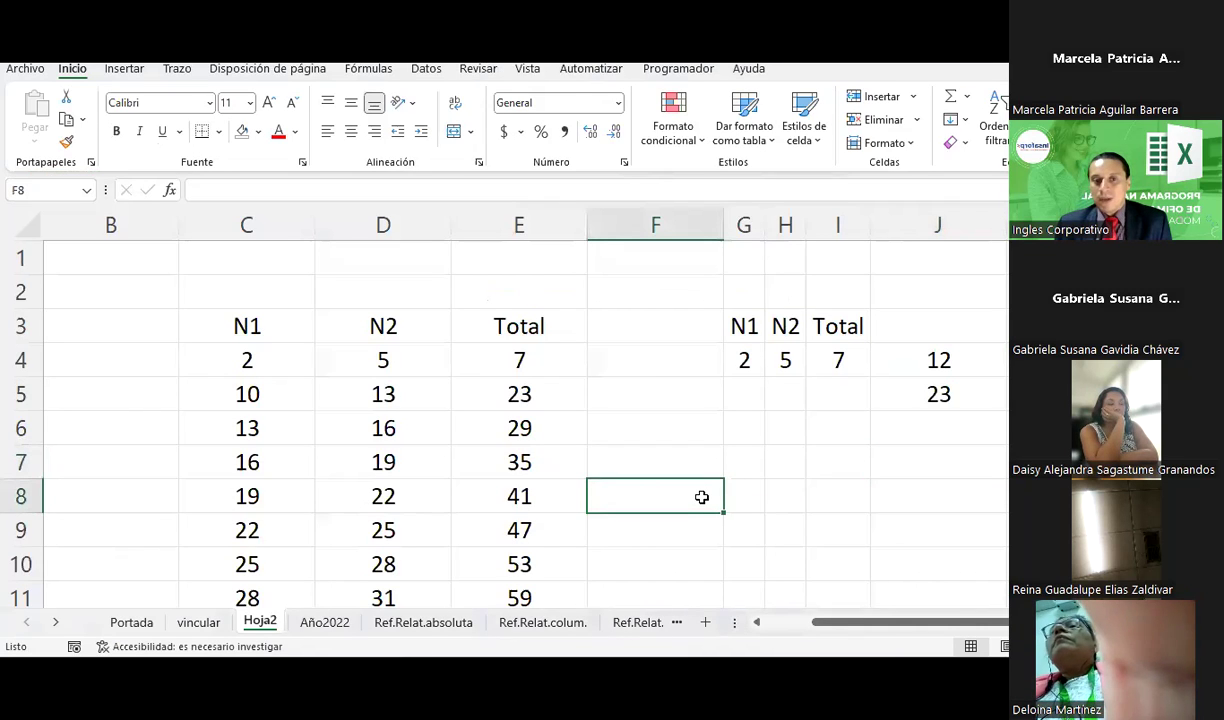
{"action": "scroll", "coordinate": [701, 497], "scroll_direction": "down", "scroll_amount": 2}
{"action": "scroll", "coordinate": [320, 450], "scroll_direction": "down", "scroll_amount": 3}
{"action": "scroll", "coordinate": [320, 431], "scroll_direction": "up", "scroll_amount": 4}
{"action": "scroll", "coordinate": [322, 432], "scroll_direction": "up", "scroll_amount": 1}
{"action": "scroll", "coordinate": [322, 432], "scroll_direction": "down", "scroll_amount": 1}
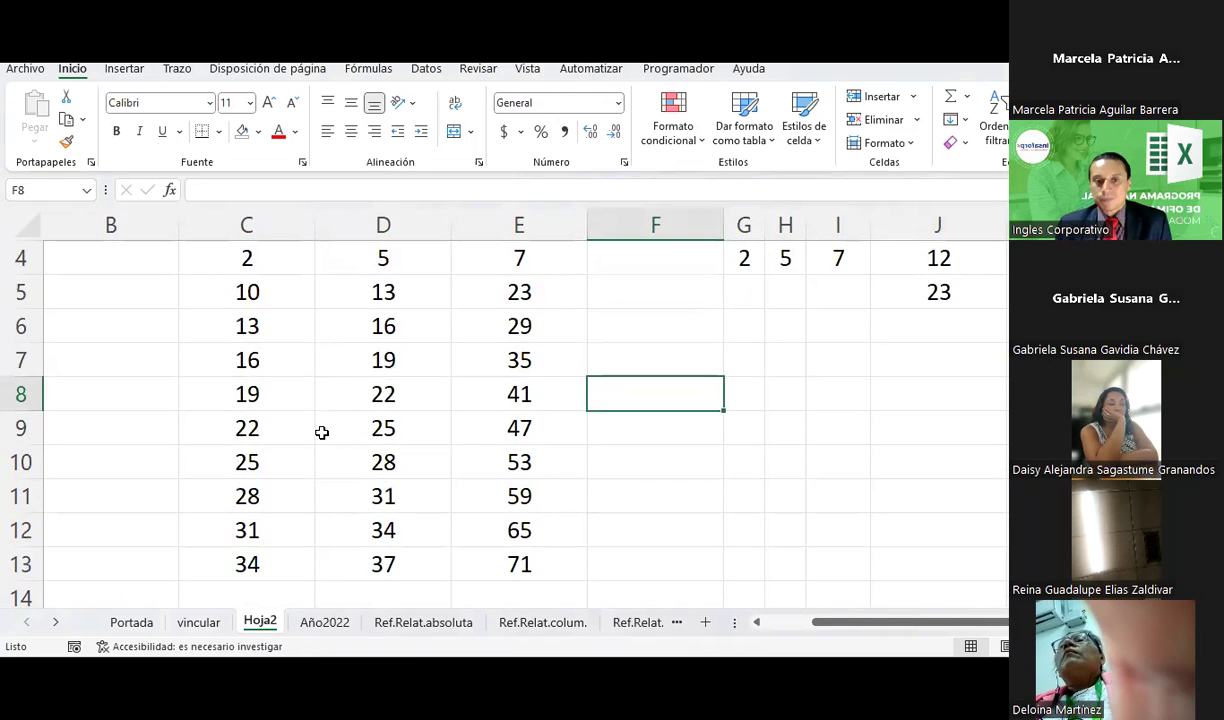
{"action": "scroll", "coordinate": [445, 537], "scroll_direction": "down", "scroll_amount": 1}
Step: AutoSum the Total column (E4:E13) into E14, giving 430
{"action": "left_click", "coordinate": [549, 501]}
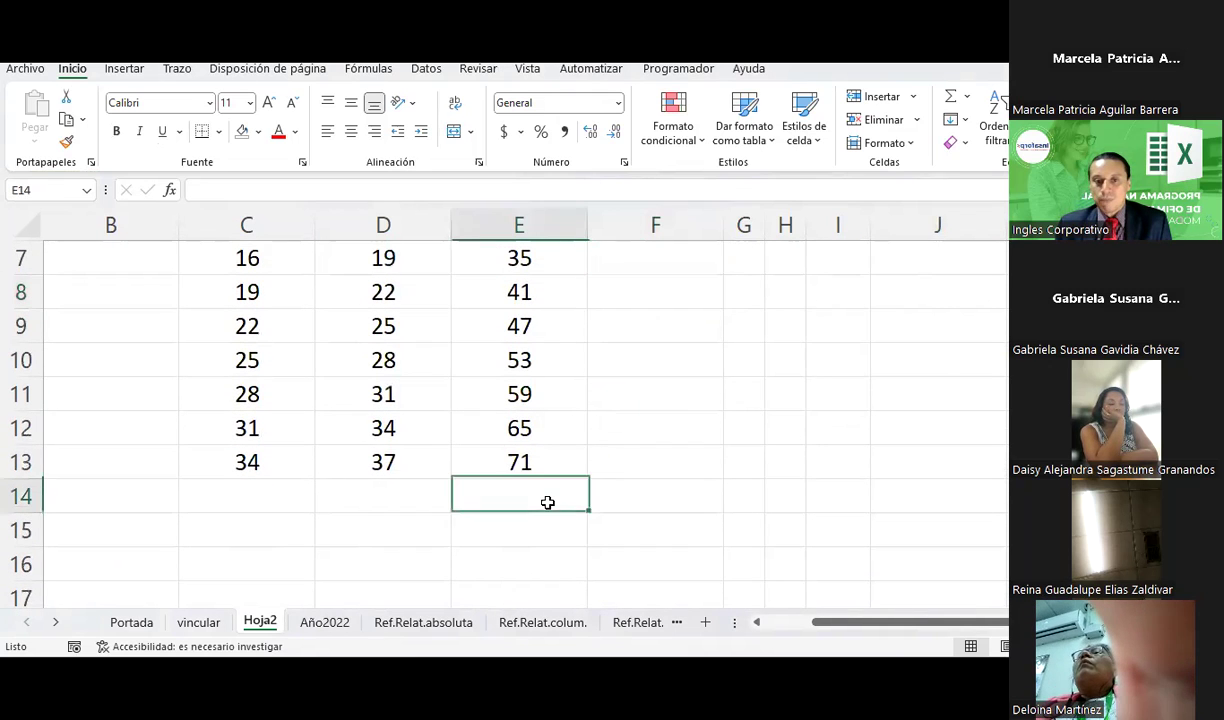
{"action": "left_click", "coordinate": [951, 100]}
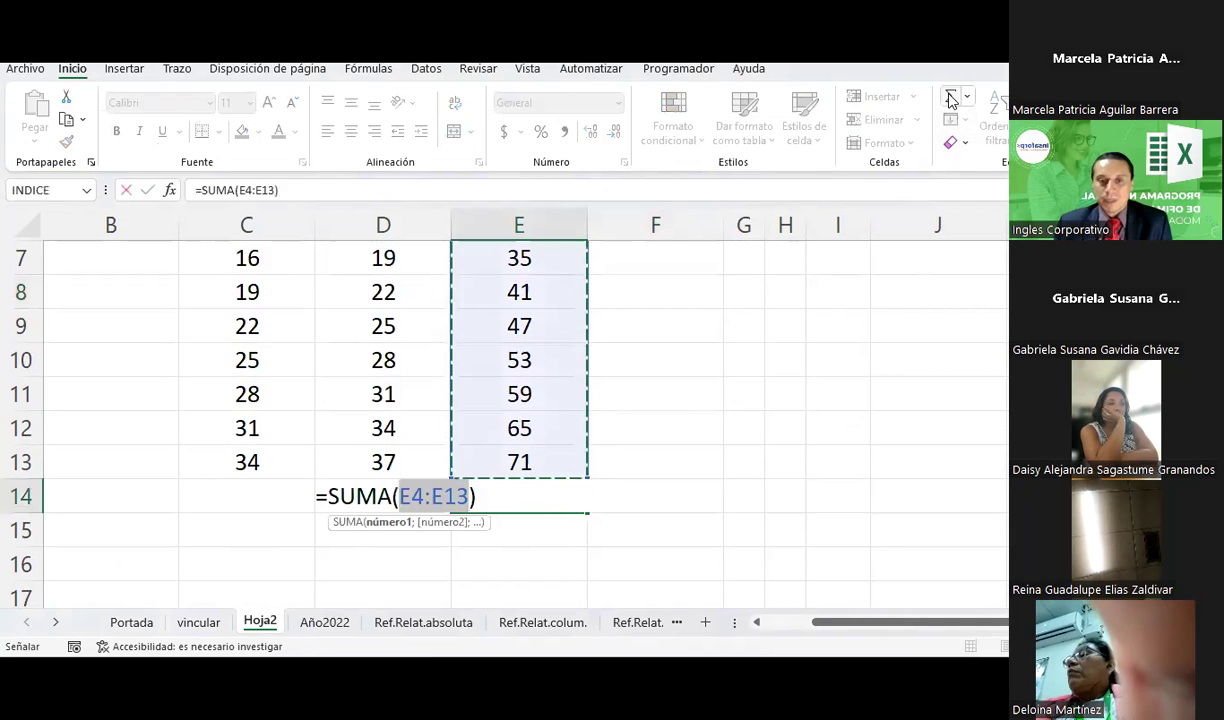
{"action": "key", "text": "Return"}
{"action": "left_click", "coordinate": [536, 497]}
{"action": "scroll", "coordinate": [541, 460], "scroll_direction": "up", "scroll_amount": 2}
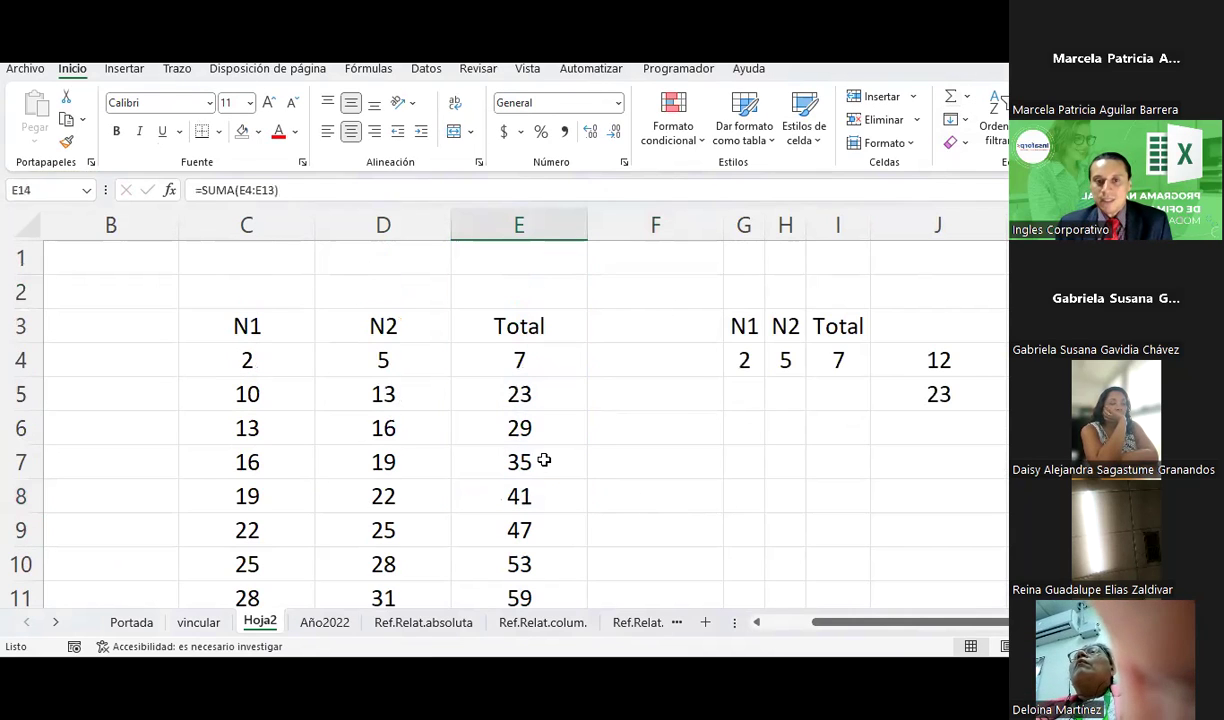
Step: Add the heading 'Frecuencia porcentual' in F3, wrapped onto two lines
{"action": "left_click", "coordinate": [634, 325]}
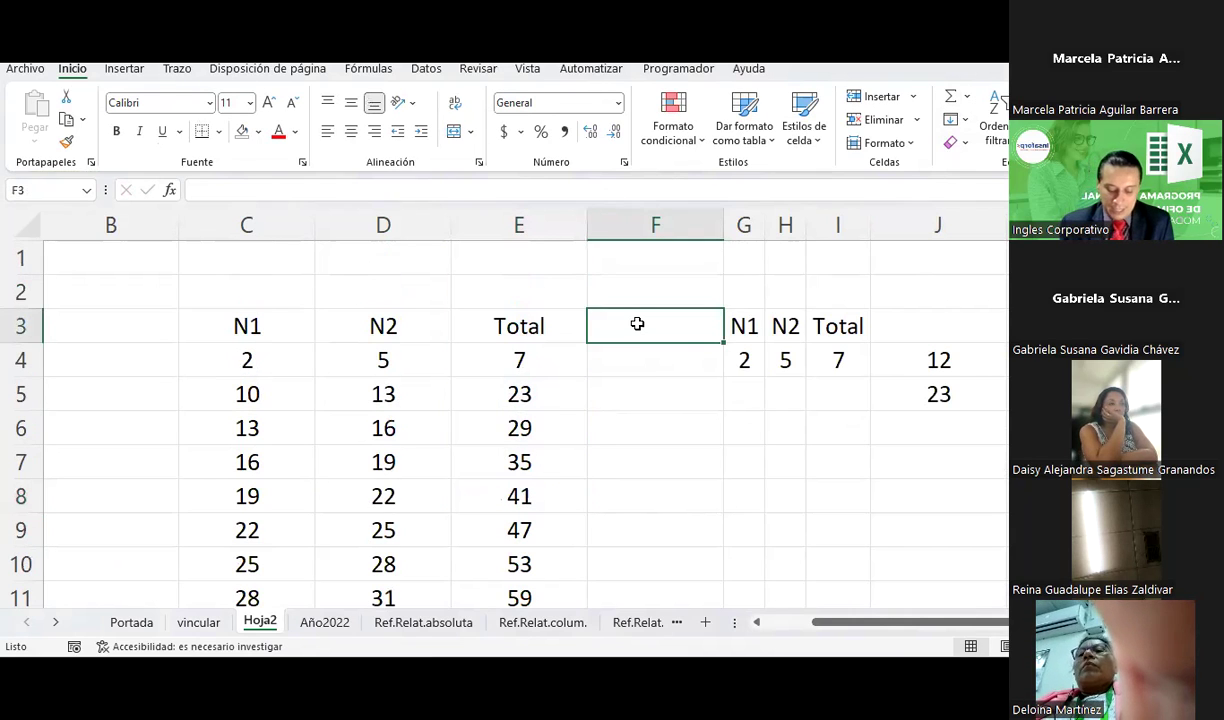
{"action": "type", "text": "Frecuencia f"}
{"action": "type", "text": "porcent"}
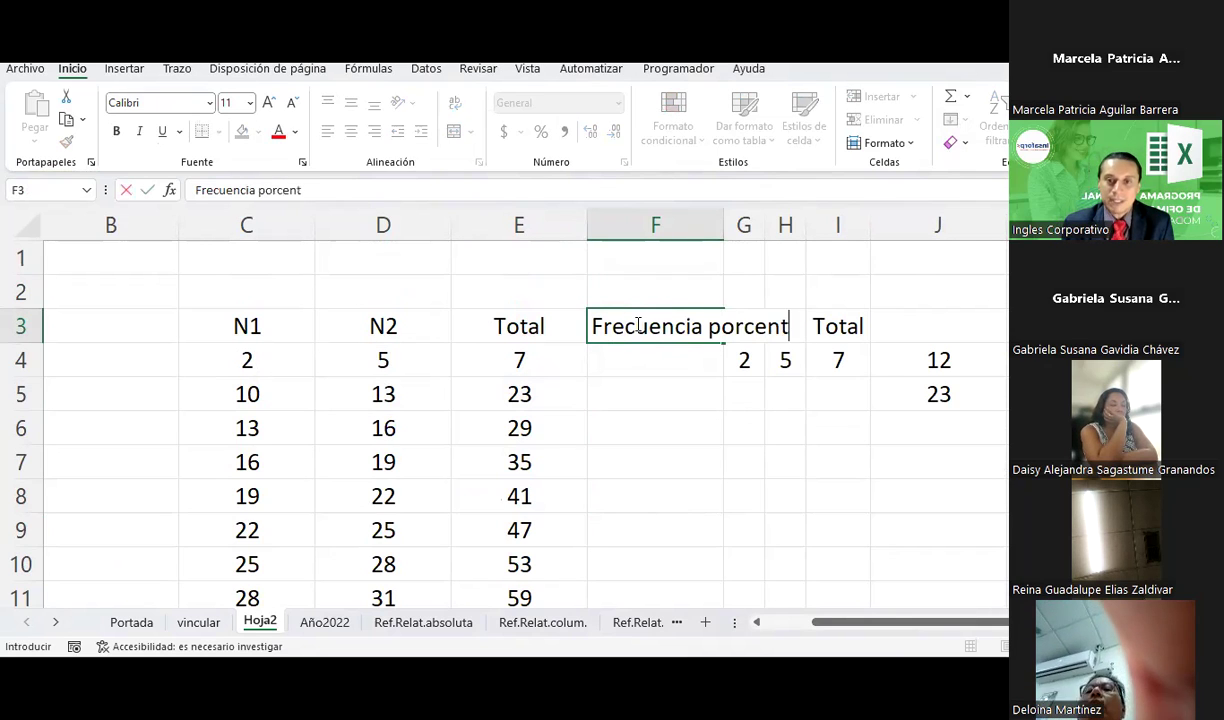
{"action": "type", "text": "ual"}
{"action": "key", "text": "Return"}
{"action": "left_click", "coordinate": [637, 325]}
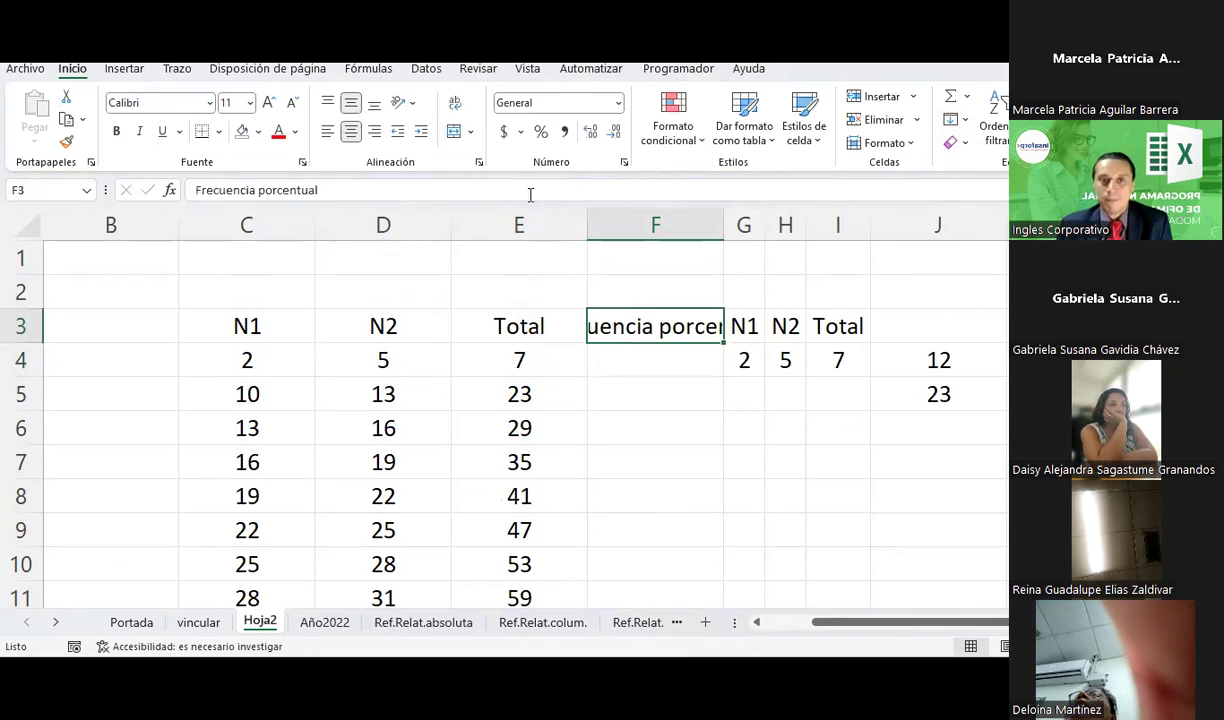
{"action": "left_click", "coordinate": [455, 103]}
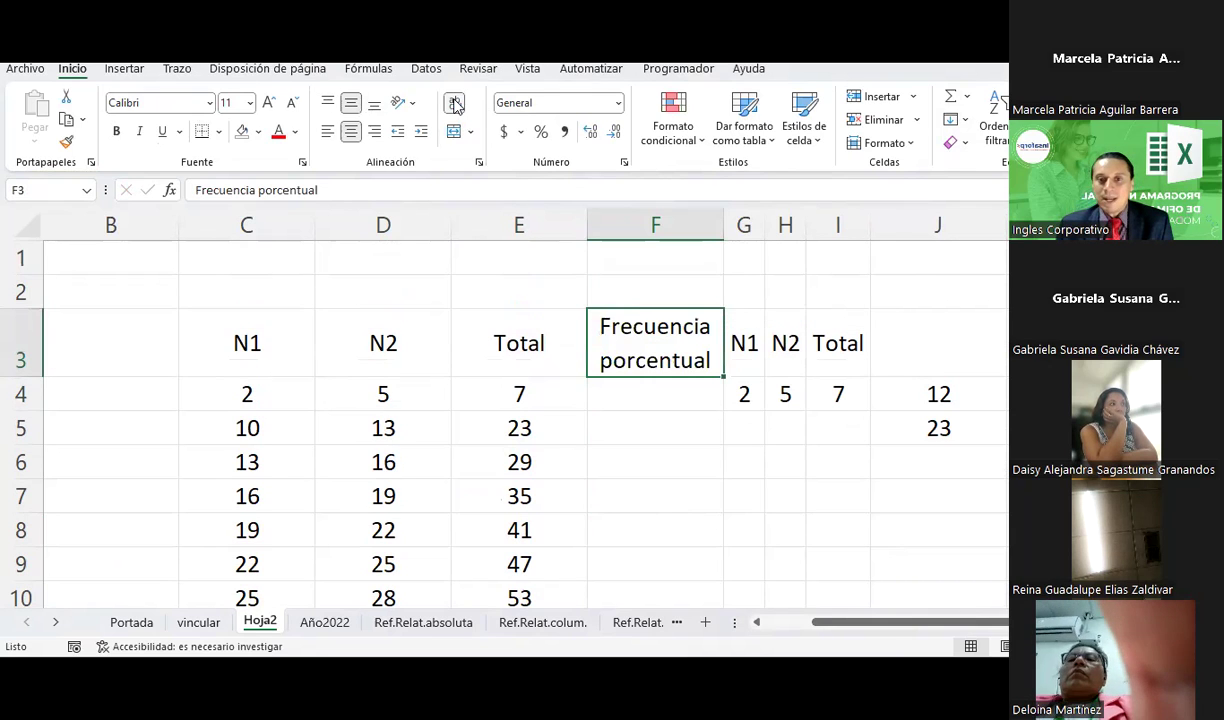
{"action": "left_click", "coordinate": [650, 399]}
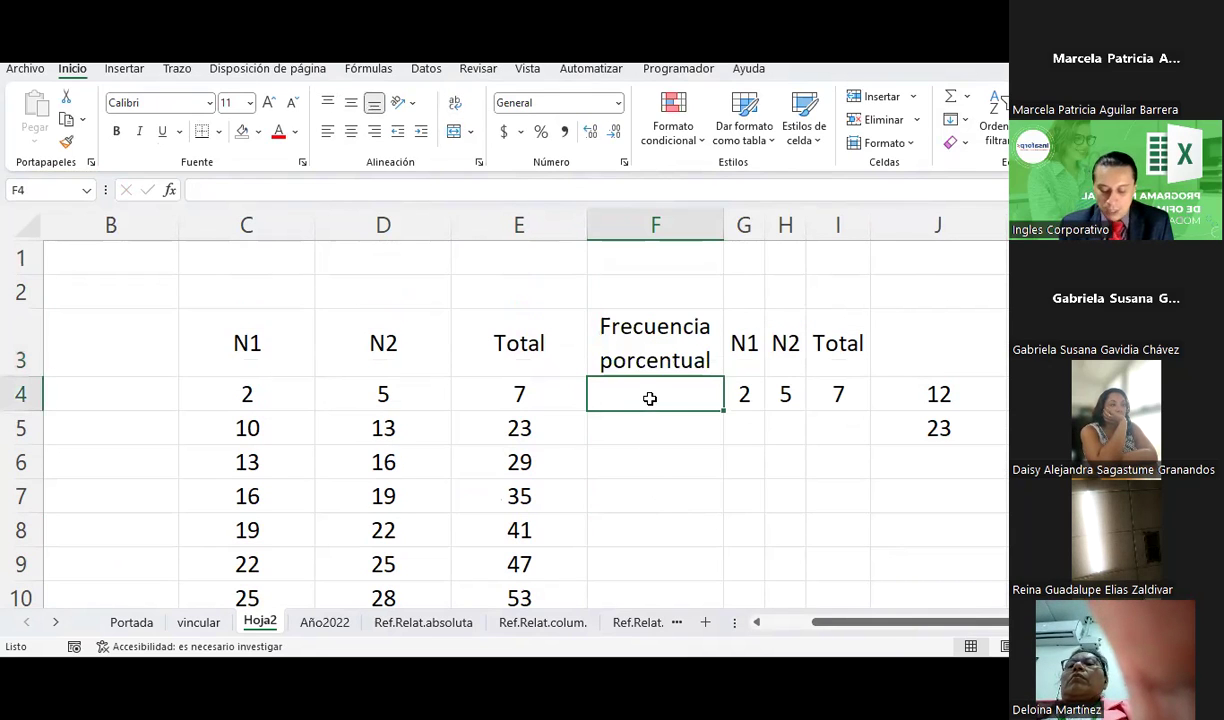
Step: Enter =E4/E14 in F4 to compute E4's share of the total
{"action": "type", "text": "="}
{"action": "key", "text": "Left"}
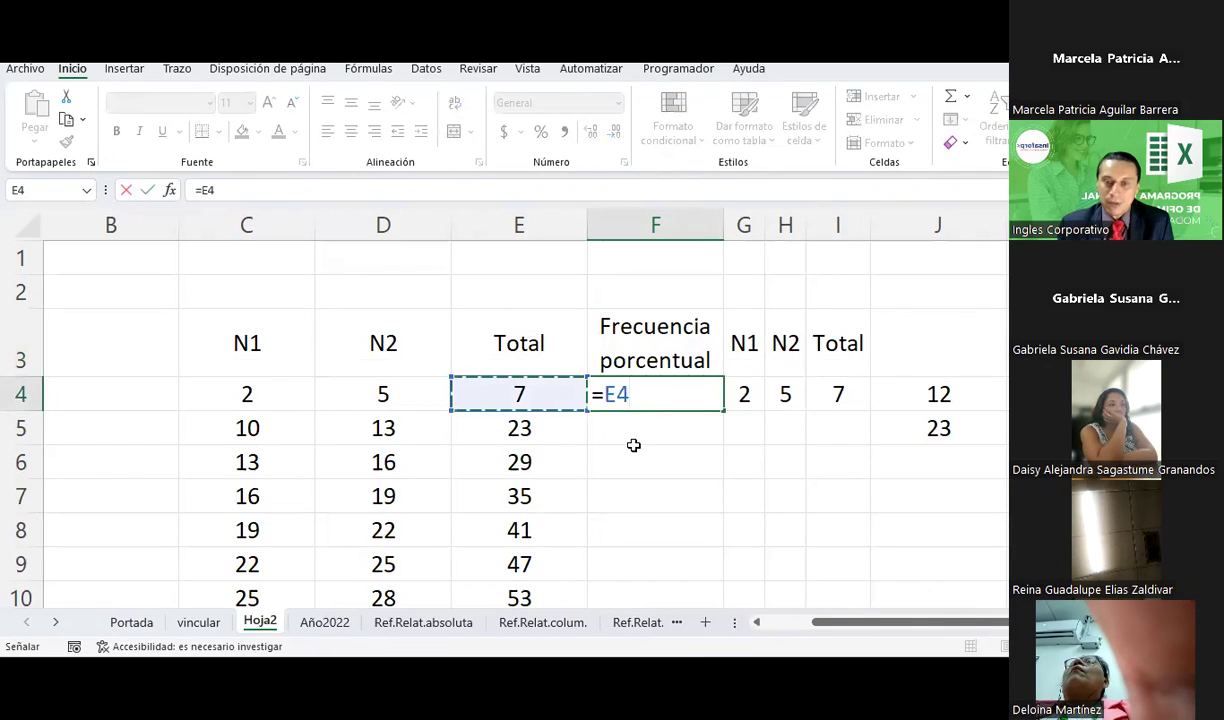
{"action": "type", "text": "/"}
{"action": "scroll", "coordinate": [633, 445], "scroll_direction": "down", "scroll_amount": 3}
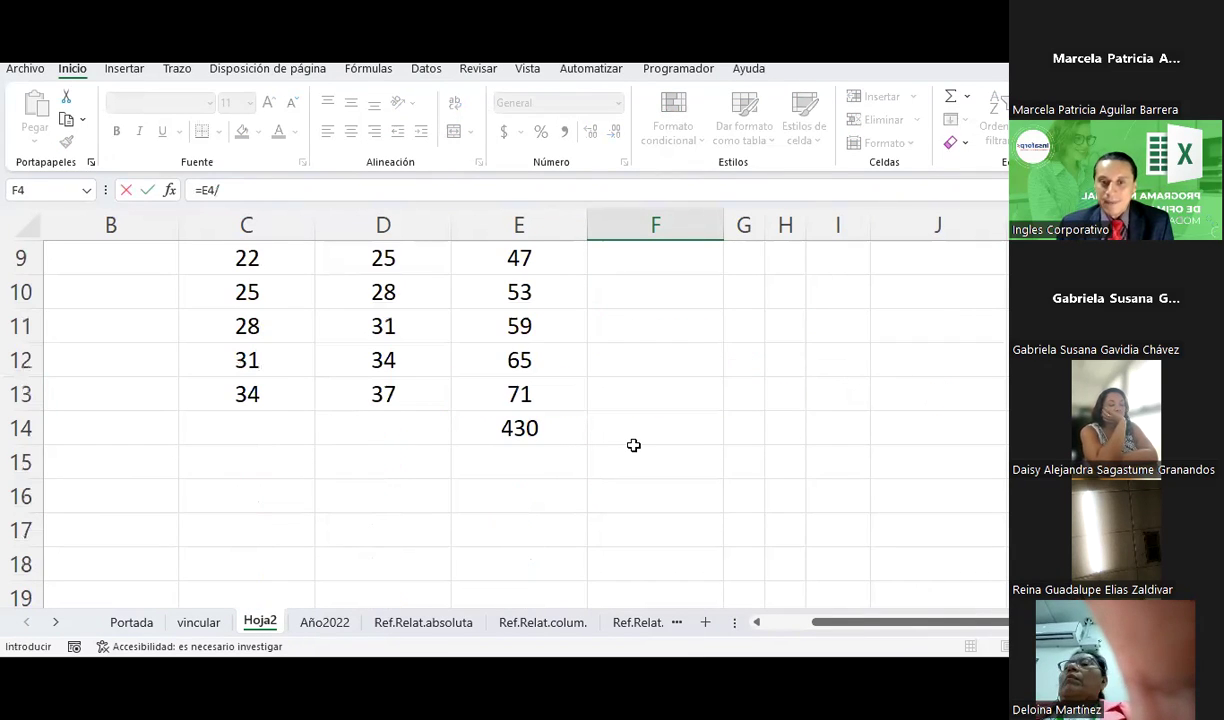
{"action": "left_click", "coordinate": [530, 432]}
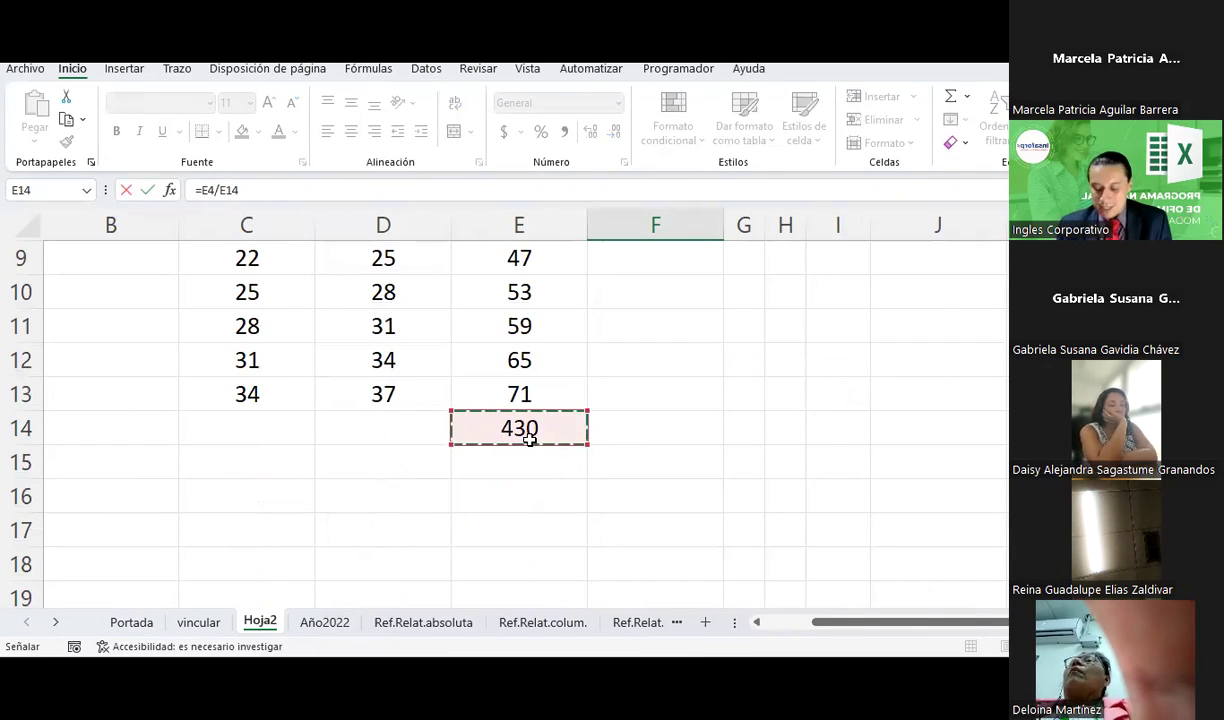
{"action": "key", "text": "Return"}
Step: Format F4 as a centered percentage with two decimals, showing 1.63%
{"action": "left_click", "coordinate": [673, 394]}
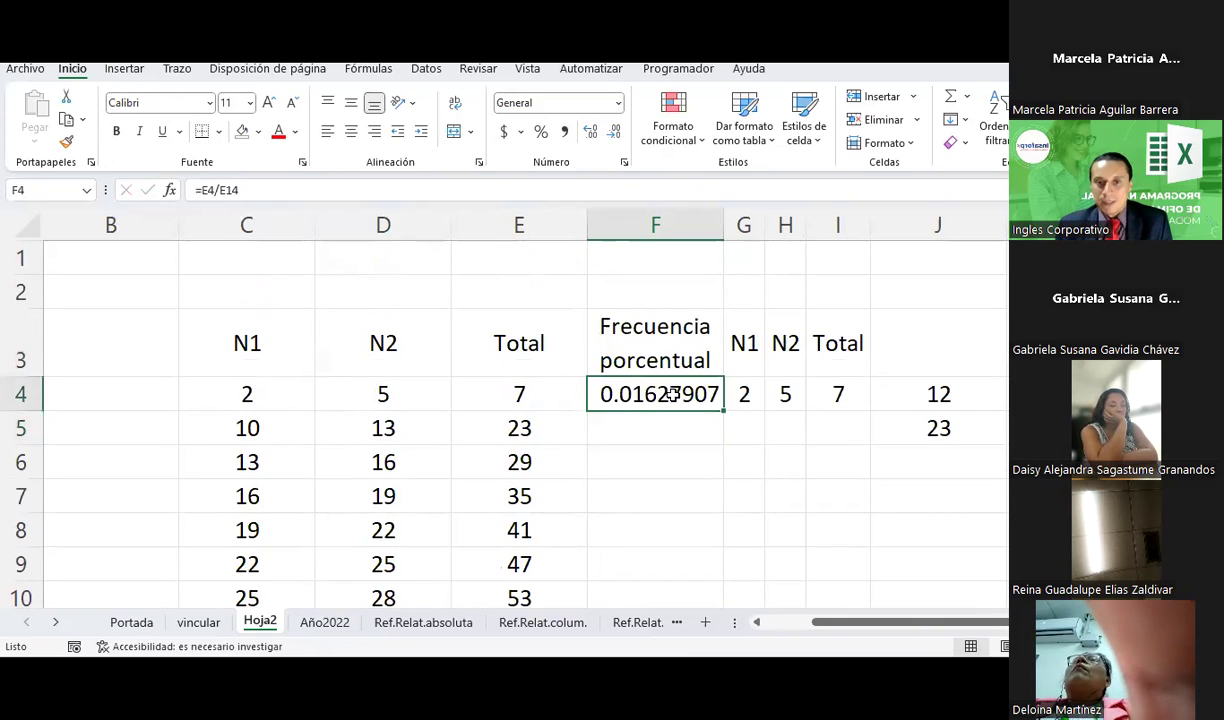
{"action": "left_click", "coordinate": [541, 132]}
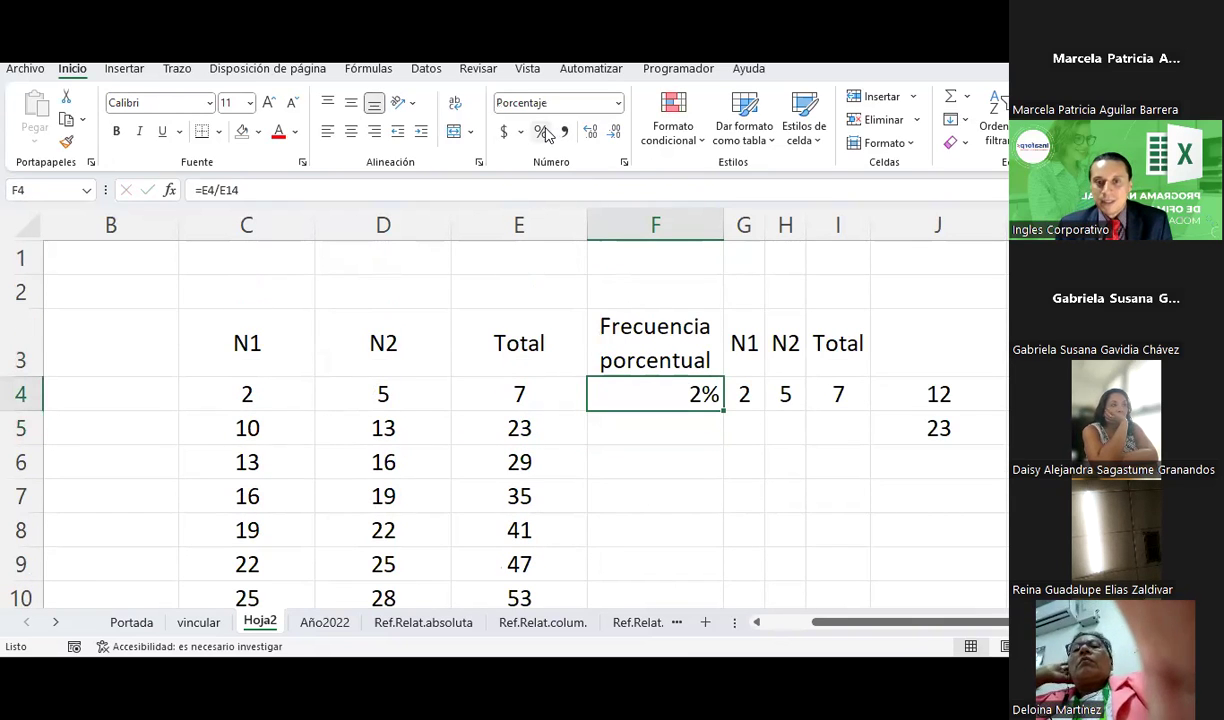
{"action": "left_click", "coordinate": [590, 132]}
{"action": "left_click", "coordinate": [590, 132]}
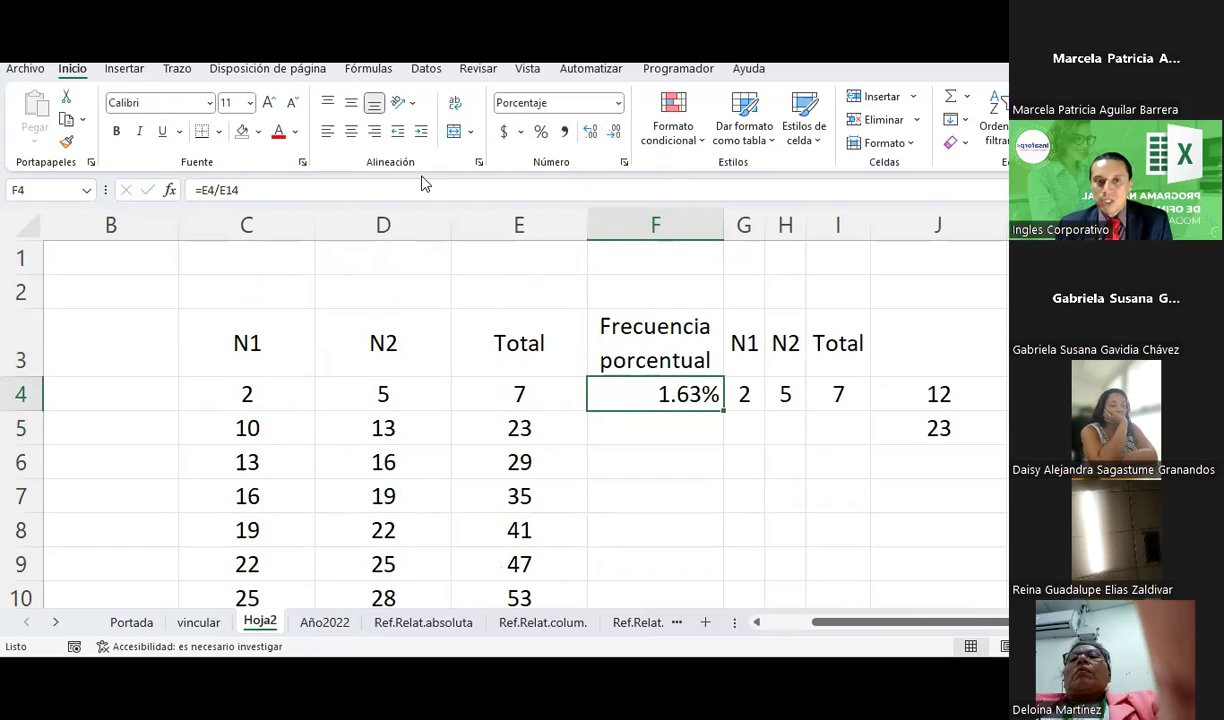
{"action": "left_click", "coordinate": [351, 131]}
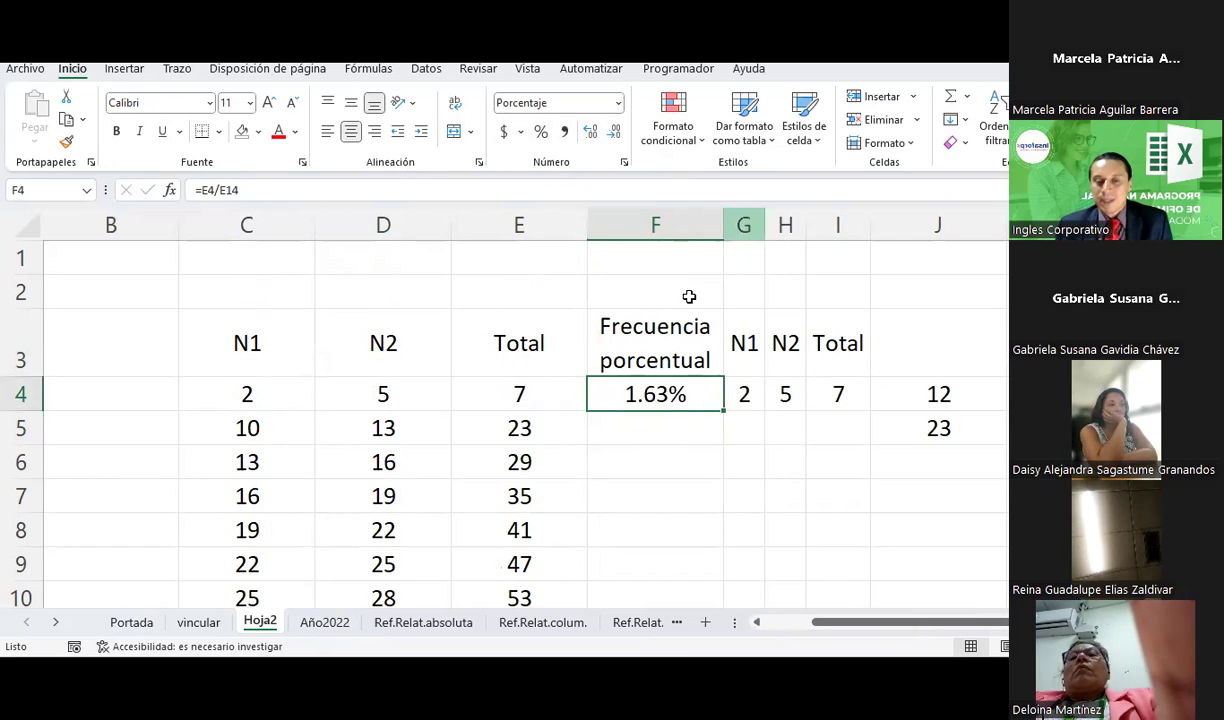
{"action": "scroll", "coordinate": [493, 386], "scroll_direction": "down", "scroll_amount": 2}
{"action": "scroll", "coordinate": [493, 386], "scroll_direction": "up", "scroll_amount": 1}
{"action": "mouse_move", "coordinate": [533, 292]}
{"action": "left_mouse_down"}
{"action": "mouse_move", "coordinate": [551, 615]}
{"action": "mouse_move", "coordinate": [519, 497]}
{"action": "left_mouse_up"}
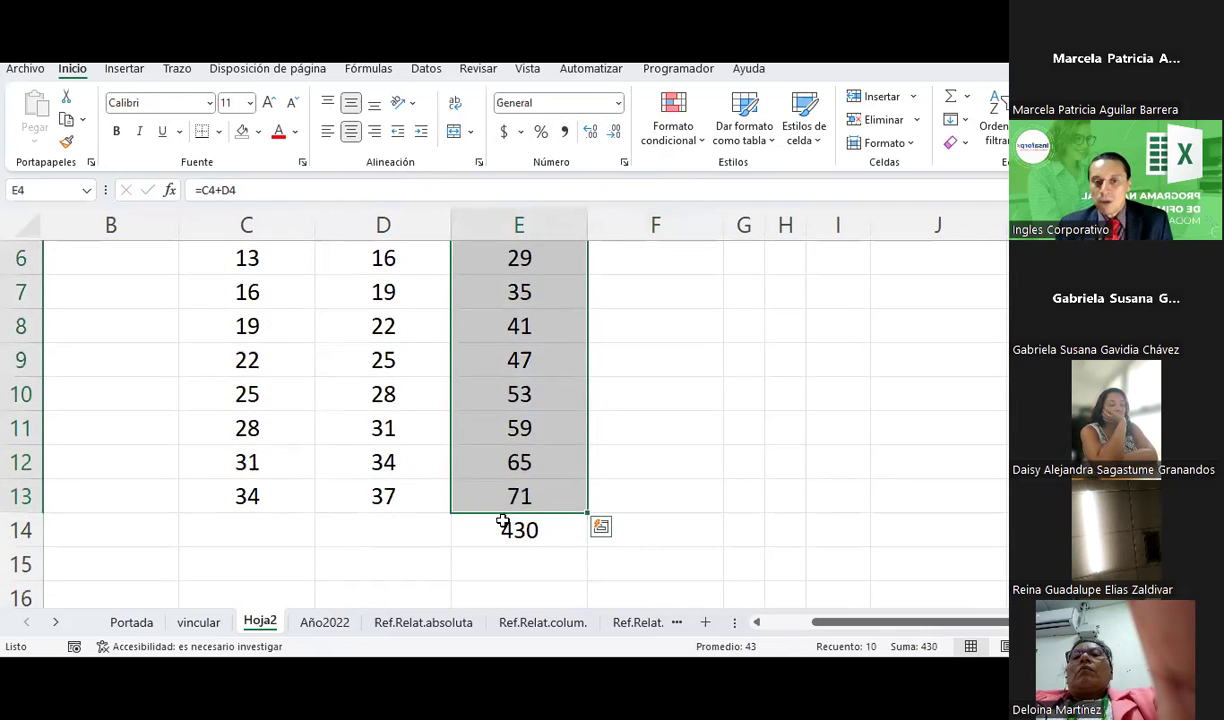
{"action": "scroll", "coordinate": [525, 525], "scroll_direction": "up", "scroll_amount": 1}
{"action": "scroll", "coordinate": [530, 450], "scroll_direction": "up", "scroll_amount": 1}
{"action": "left_click", "coordinate": [515, 388]}
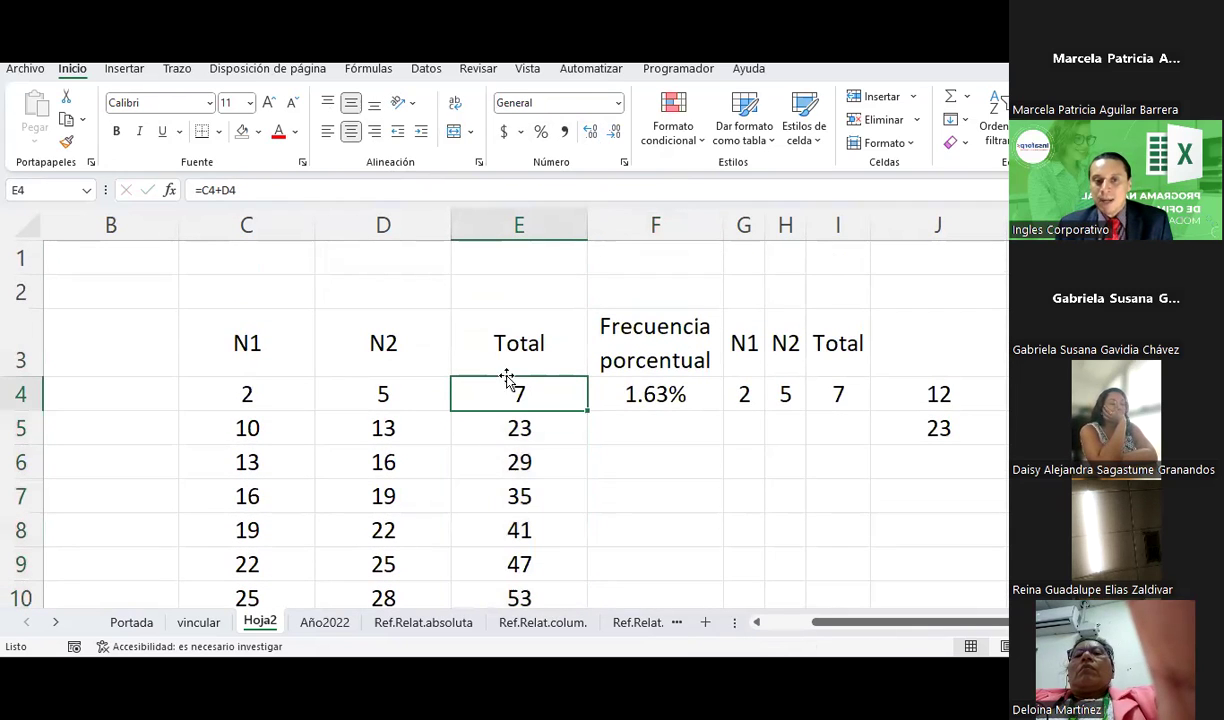
{"action": "left_click", "coordinate": [660, 394]}
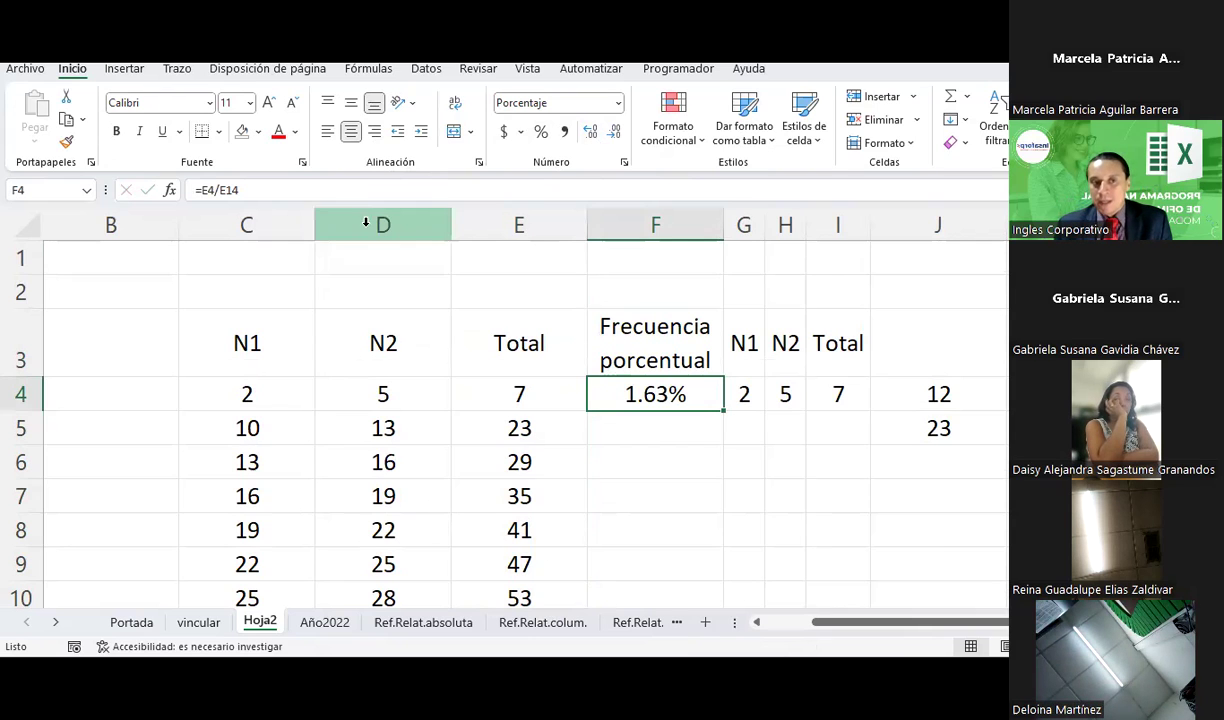
{"action": "scroll", "coordinate": [513, 375], "scroll_direction": "down", "scroll_amount": 4}
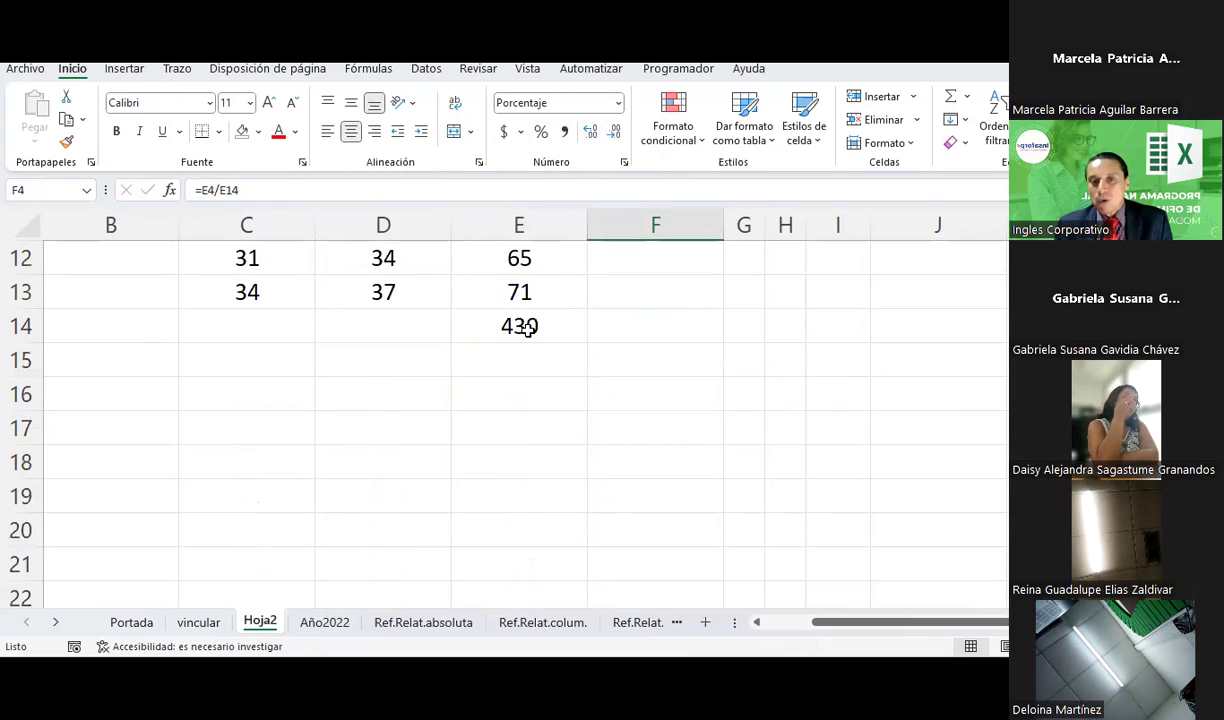
{"action": "left_click", "coordinate": [527, 330]}
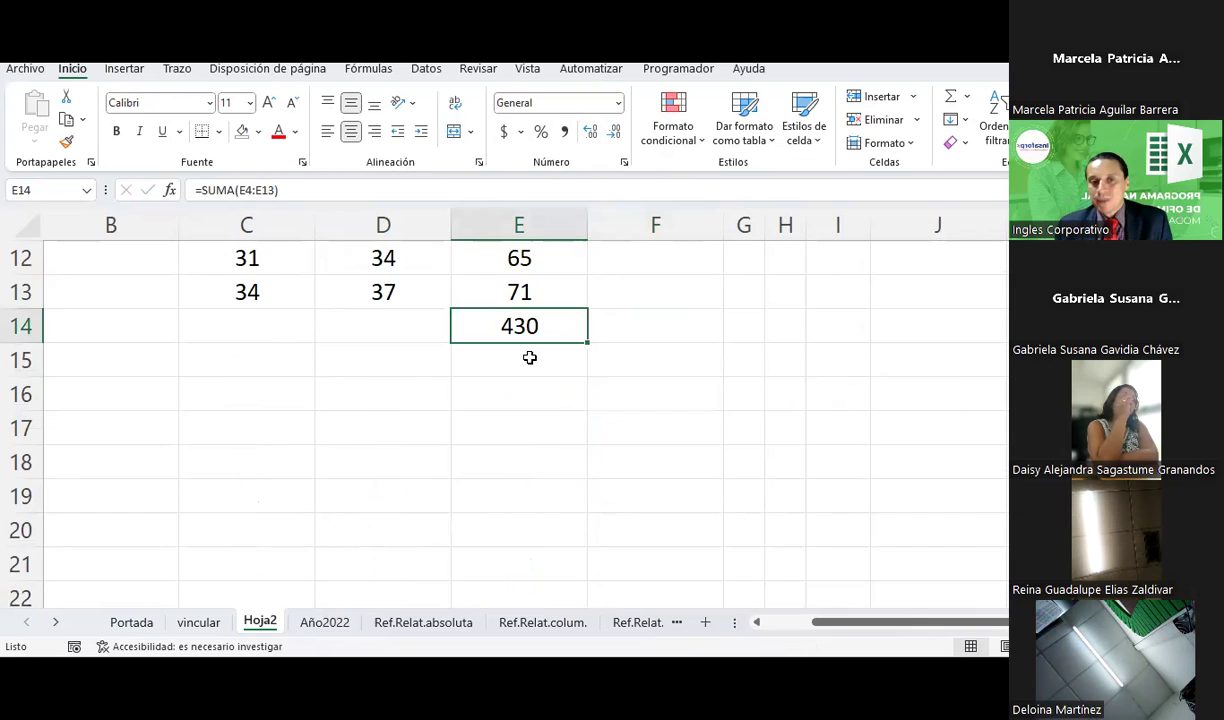
{"action": "scroll", "coordinate": [529, 357], "scroll_direction": "up", "scroll_amount": 1}
{"action": "scroll", "coordinate": [541, 409], "scroll_direction": "up", "scroll_amount": 2}
{"action": "left_click", "coordinate": [540, 328]}
{"action": "left_click", "coordinate": [535, 362]}
{"action": "left_click", "coordinate": [535, 396]}
{"action": "left_click", "coordinate": [537, 432]}
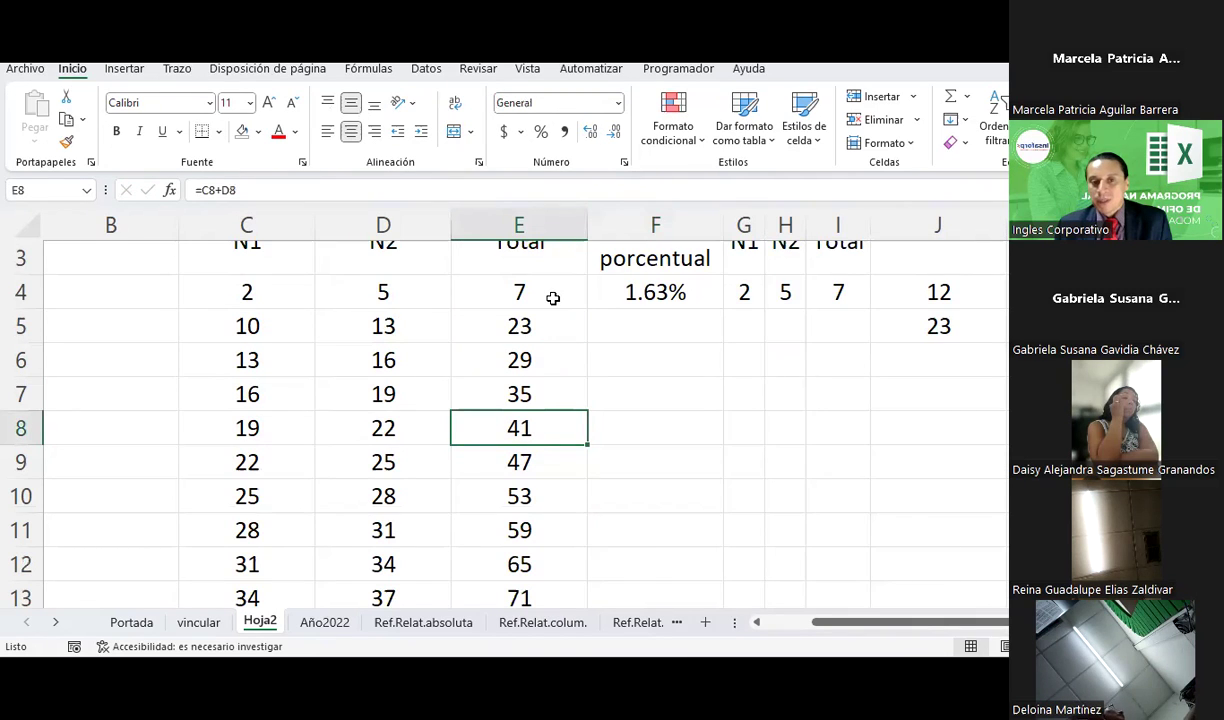
{"action": "scroll", "coordinate": [553, 298], "scroll_direction": "down", "scroll_amount": 2}
{"action": "key", "text": "Up"}
{"action": "key", "text": "Up"}
{"action": "key", "text": "Up"}
{"action": "key", "text": "Left"}
{"action": "key", "text": "ctrl+Down"}
{"action": "key", "text": "Down"}
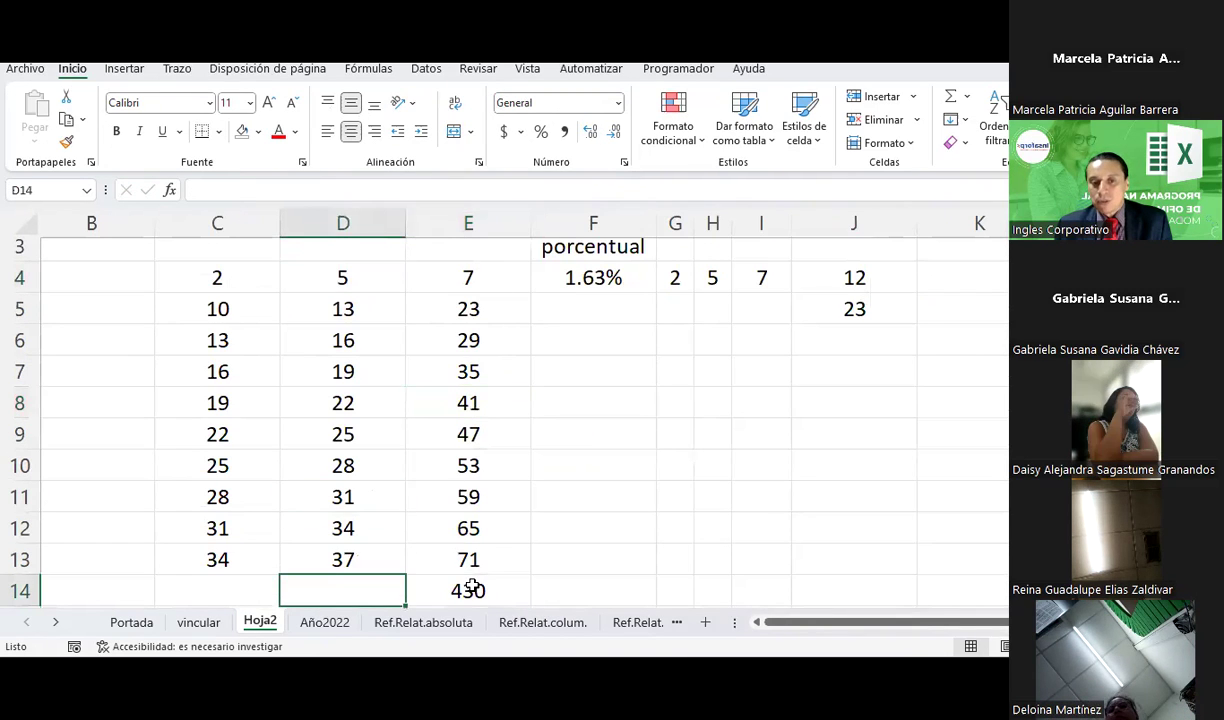
{"action": "key", "text": "Up"}
{"action": "key", "text": "Up"}
{"action": "key", "text": "Up"}
{"action": "key", "text": "Down"}
{"action": "key", "text": "Down"}
{"action": "key", "text": "Down"}
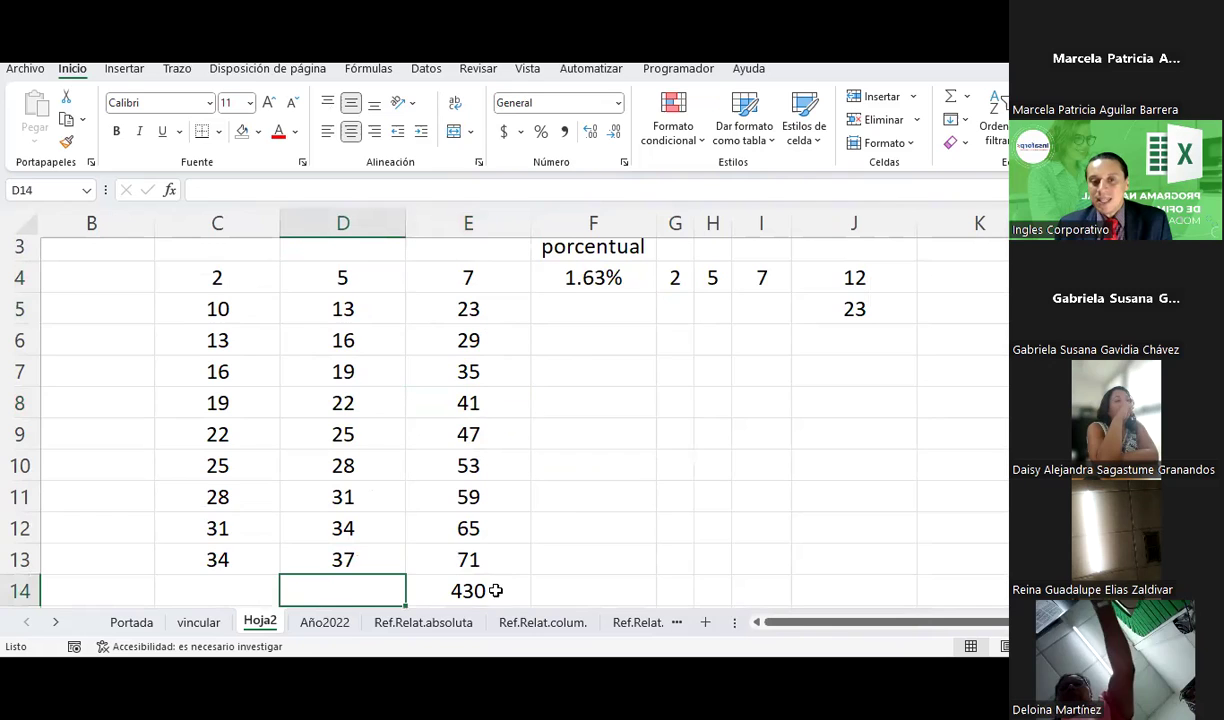
{"action": "scroll", "coordinate": [636, 322], "scroll_direction": "left", "scroll_amount": 1}
{"action": "scroll", "coordinate": [636, 322], "scroll_direction": "up", "scroll_amount": 1}
{"action": "scroll", "coordinate": [612, 330], "scroll_direction": "down", "scroll_amount": 1}
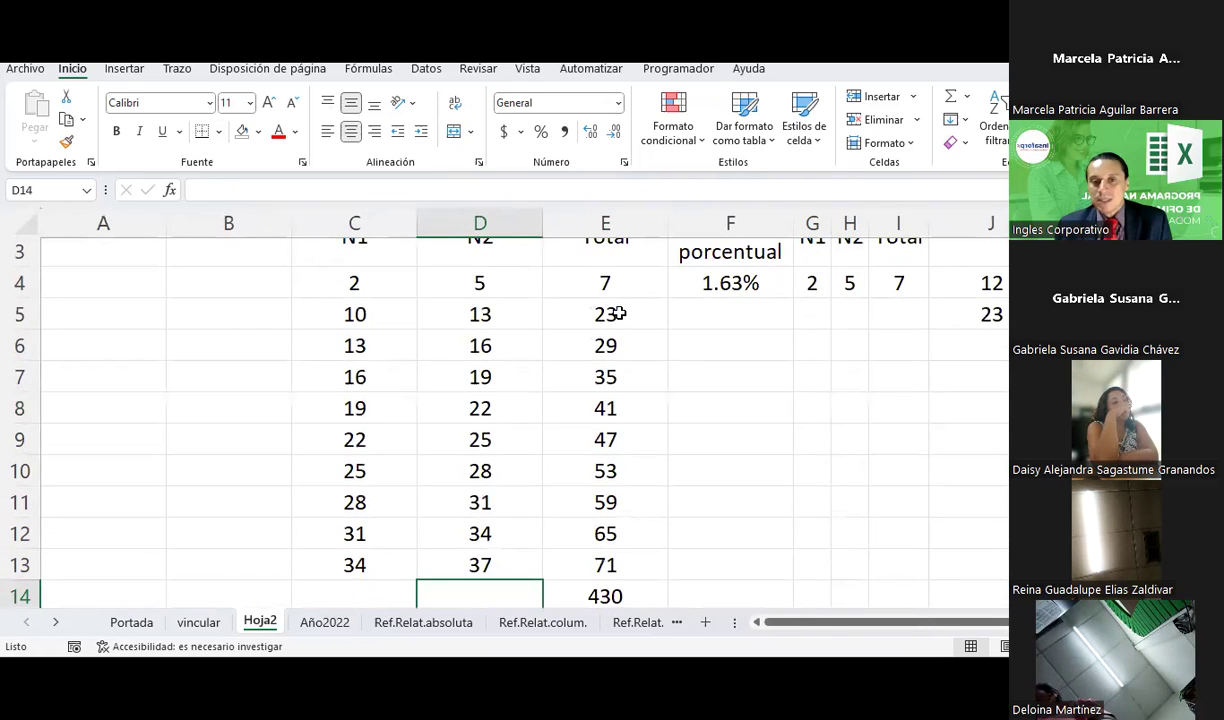
{"action": "left_click", "coordinate": [632, 345]}
{"action": "left_click", "coordinate": [626, 595]}
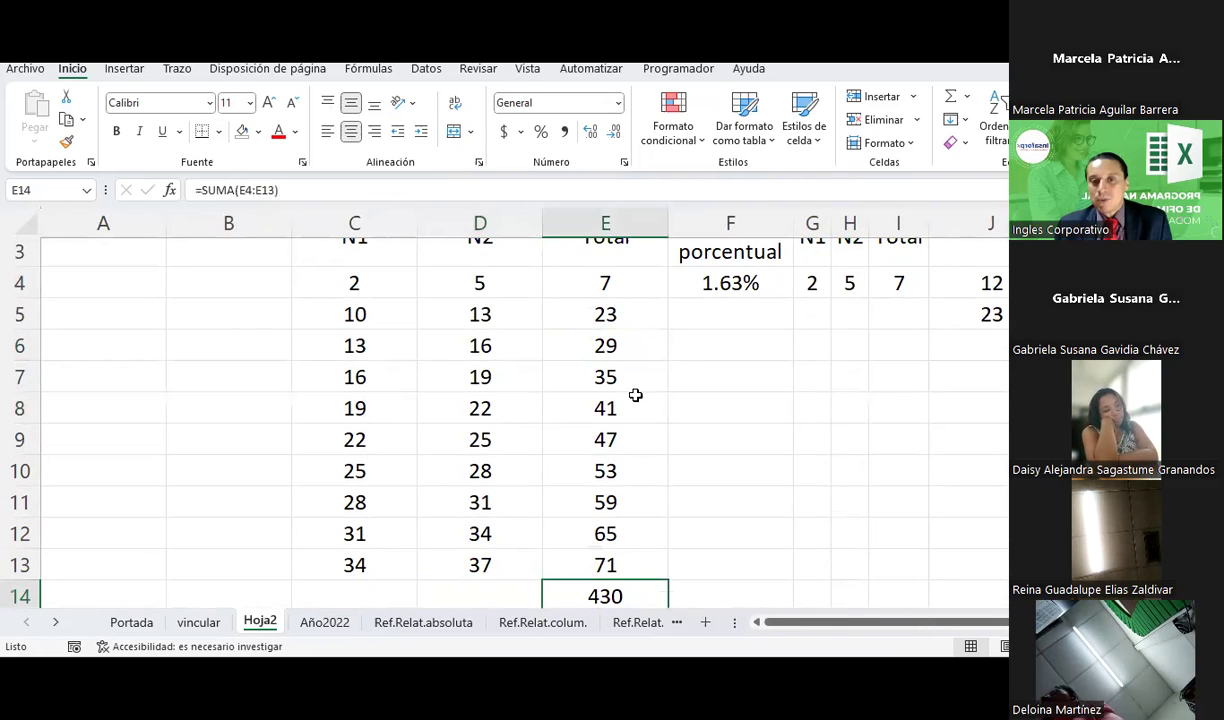
{"action": "left_click", "coordinate": [750, 283]}
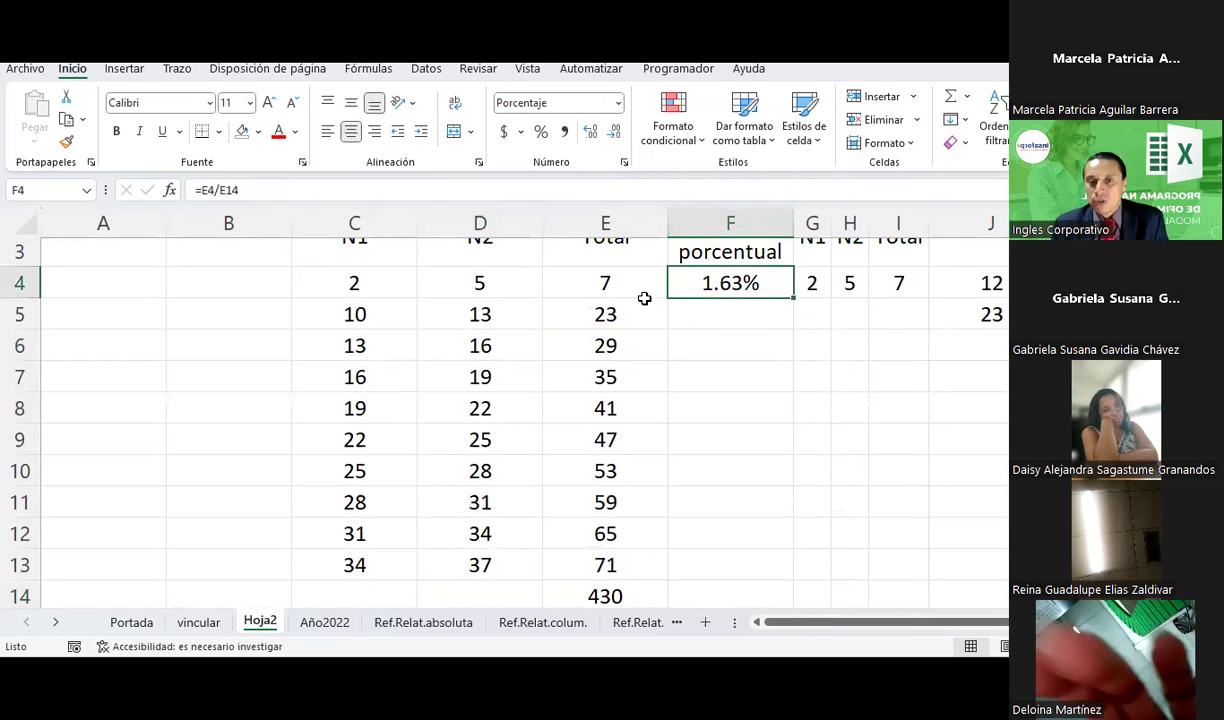
{"action": "left_click", "coordinate": [635, 592]}
{"action": "left_click", "coordinate": [747, 286]}
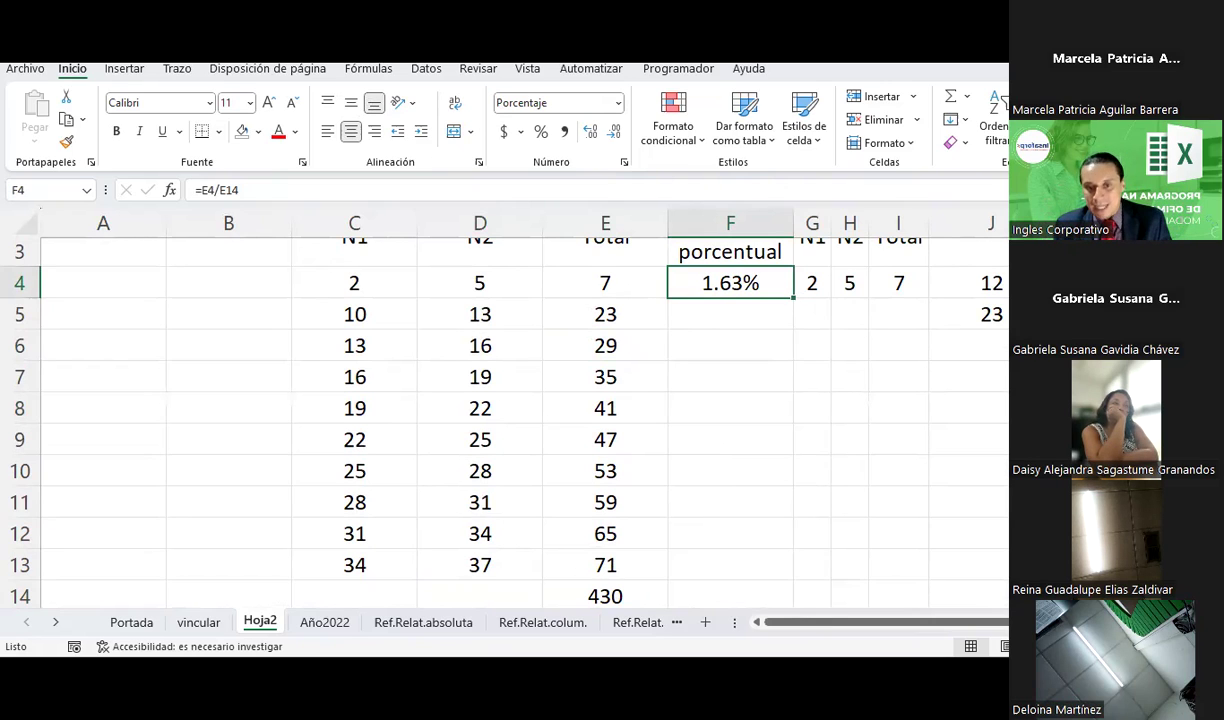
{"action": "left_click", "coordinate": [615, 596]}
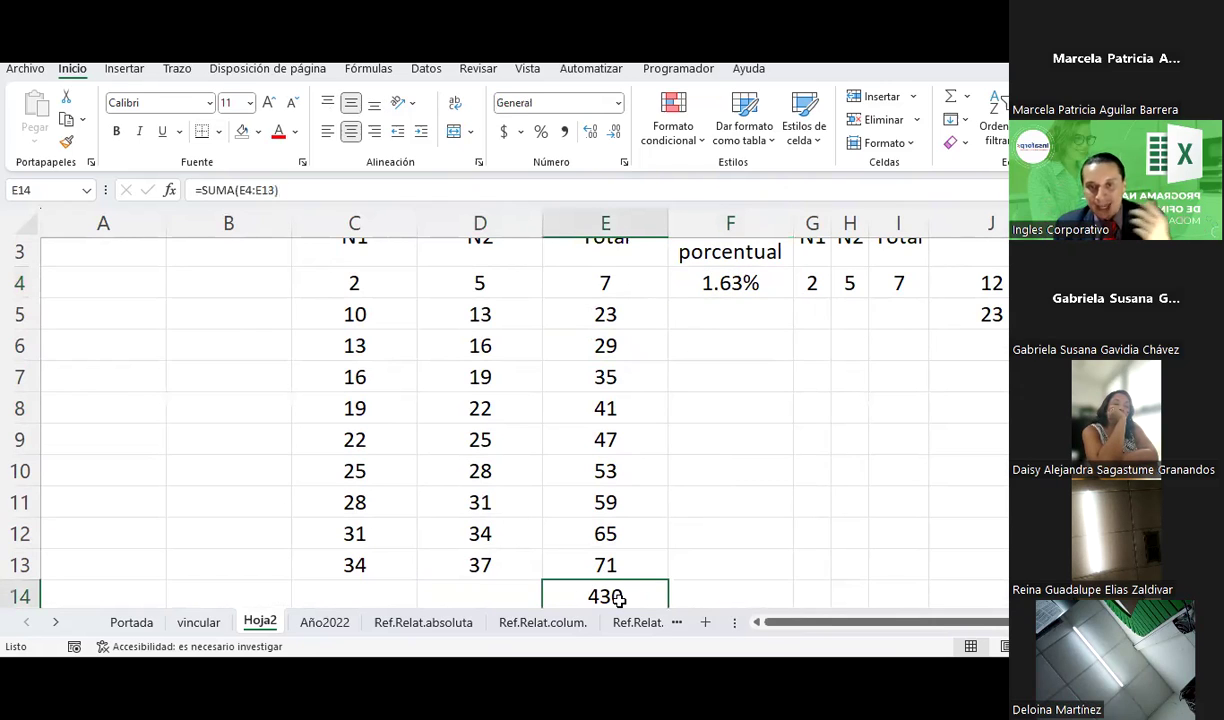
{"action": "left_click", "coordinate": [716, 286]}
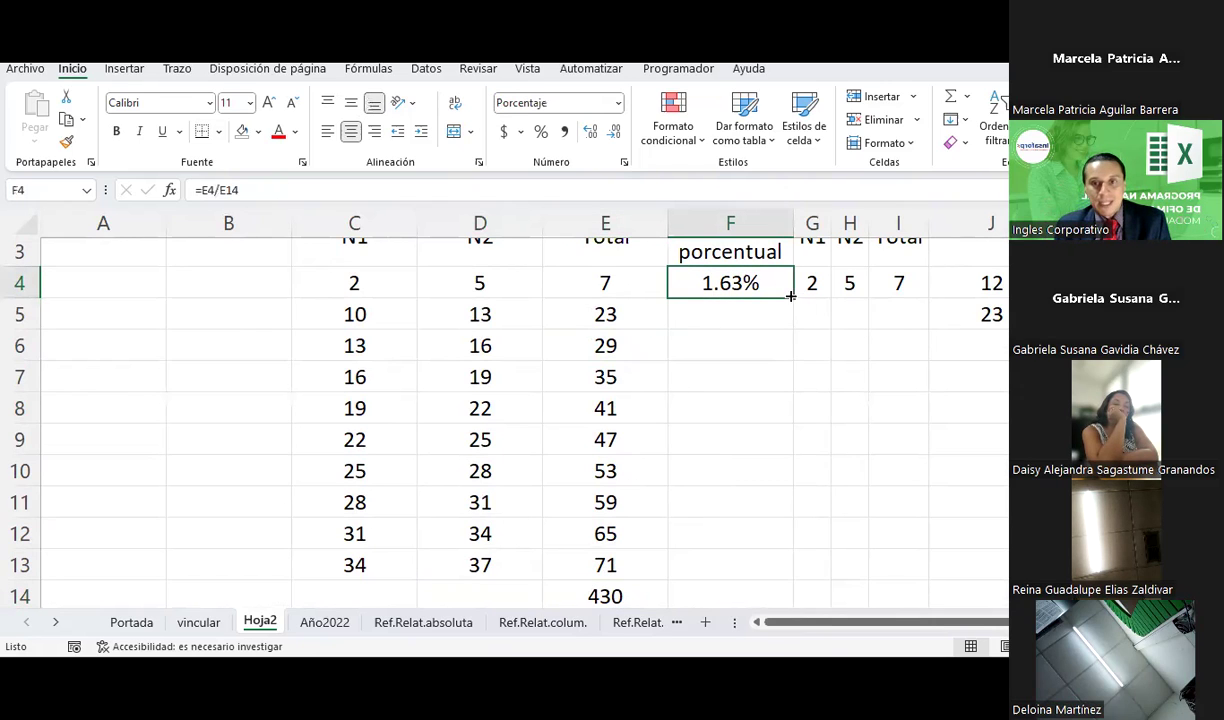
{"action": "left_click_drag", "start_coordinate": [790, 296], "coordinate": [779, 330]}
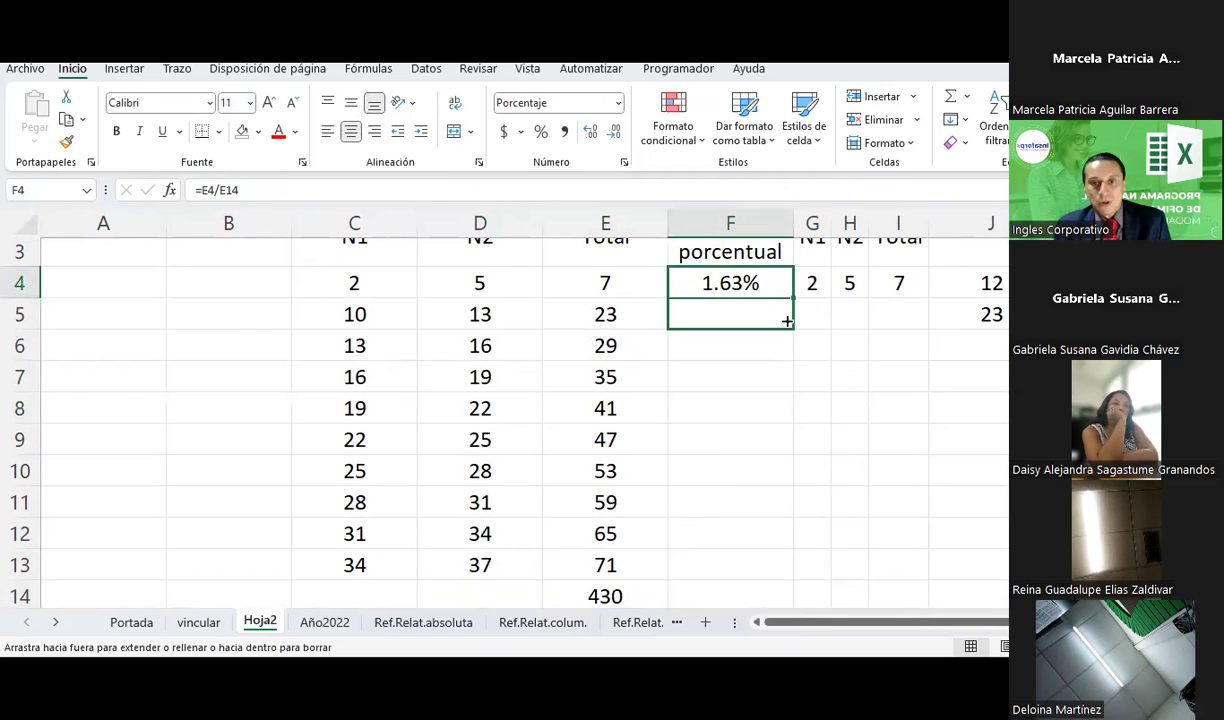
{"action": "left_click", "coordinate": [721, 388]}
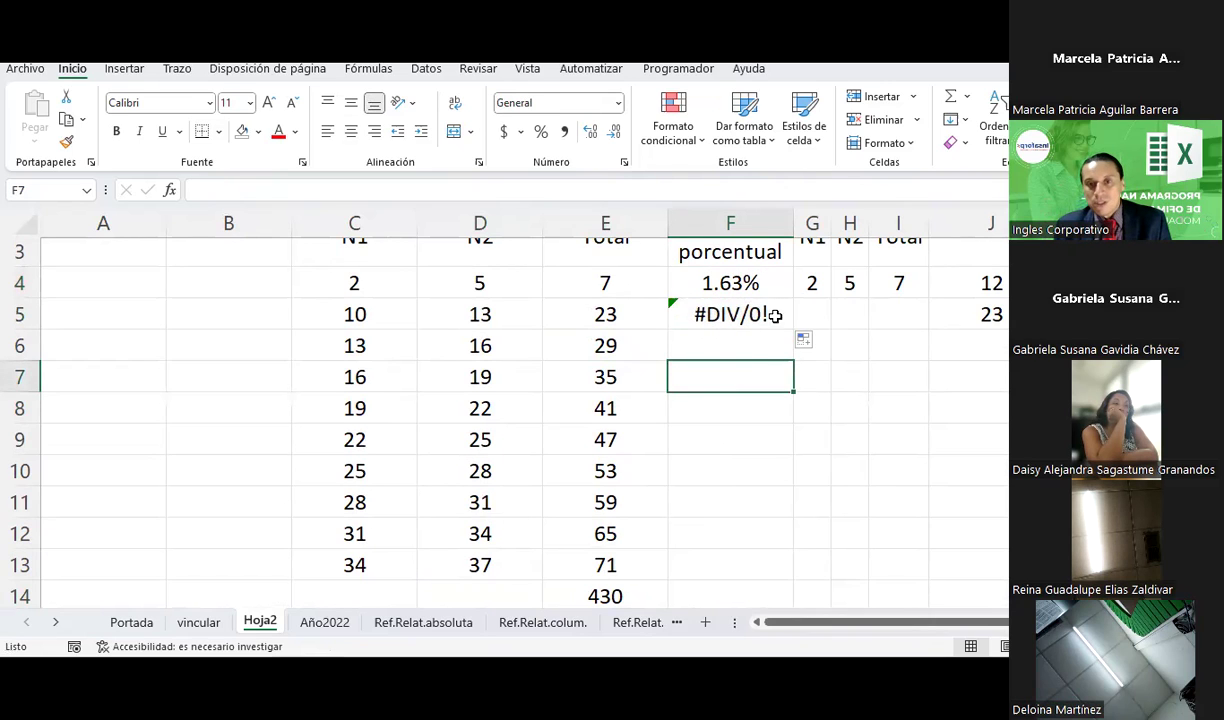
{"action": "scroll", "coordinate": [712, 407], "scroll_direction": "down", "scroll_amount": 1}
{"action": "left_click", "coordinate": [633, 531]}
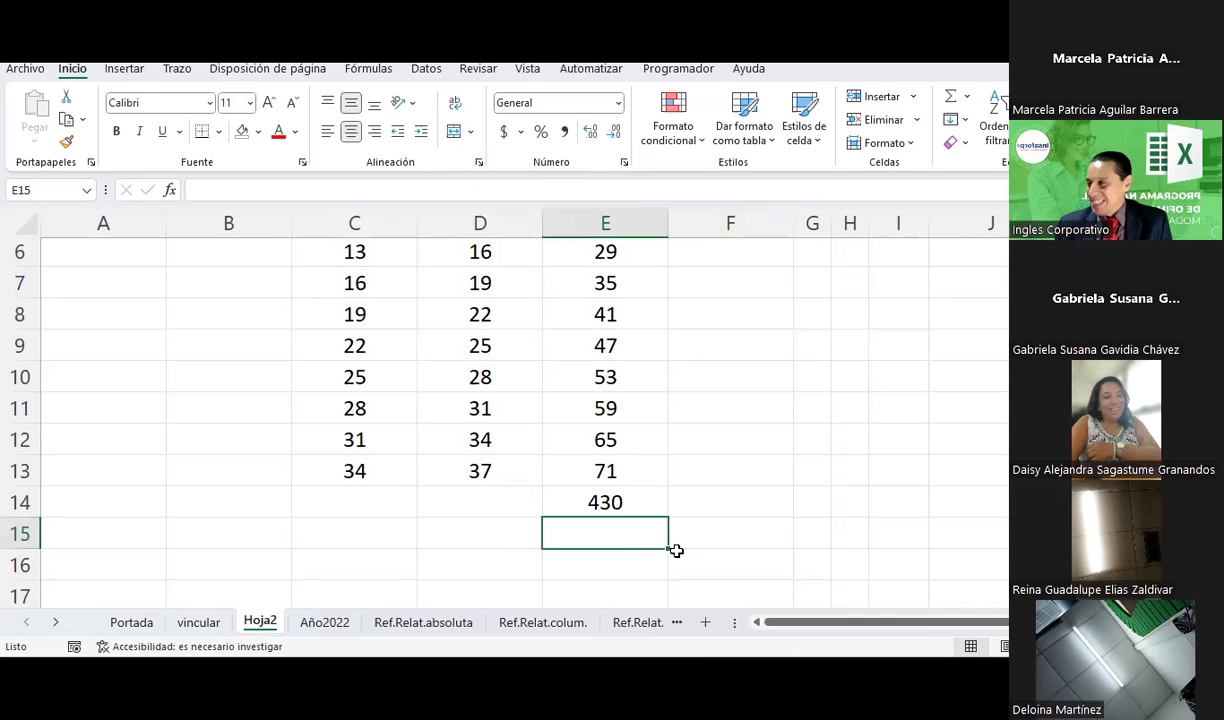
{"action": "left_click", "coordinate": [708, 450]}
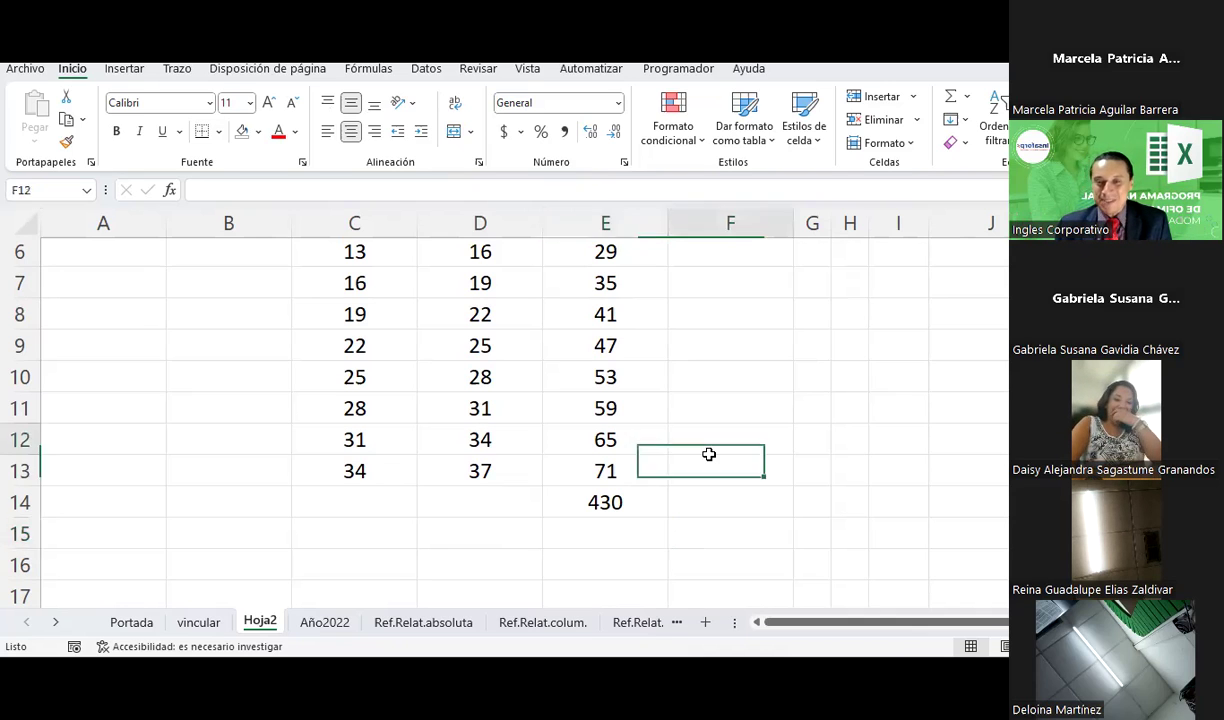
{"action": "scroll", "coordinate": [708, 450], "scroll_direction": "up", "scroll_amount": 2}
{"action": "left_click", "coordinate": [730, 411]}
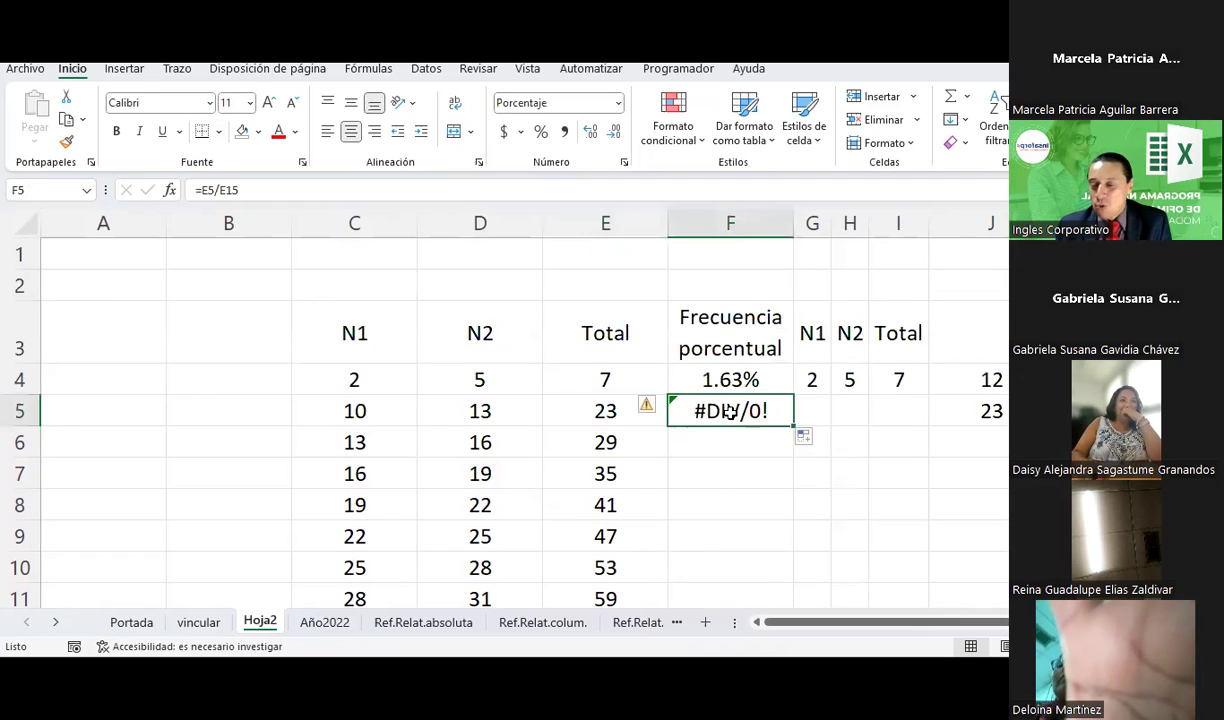
{"action": "key", "text": "Delete"}
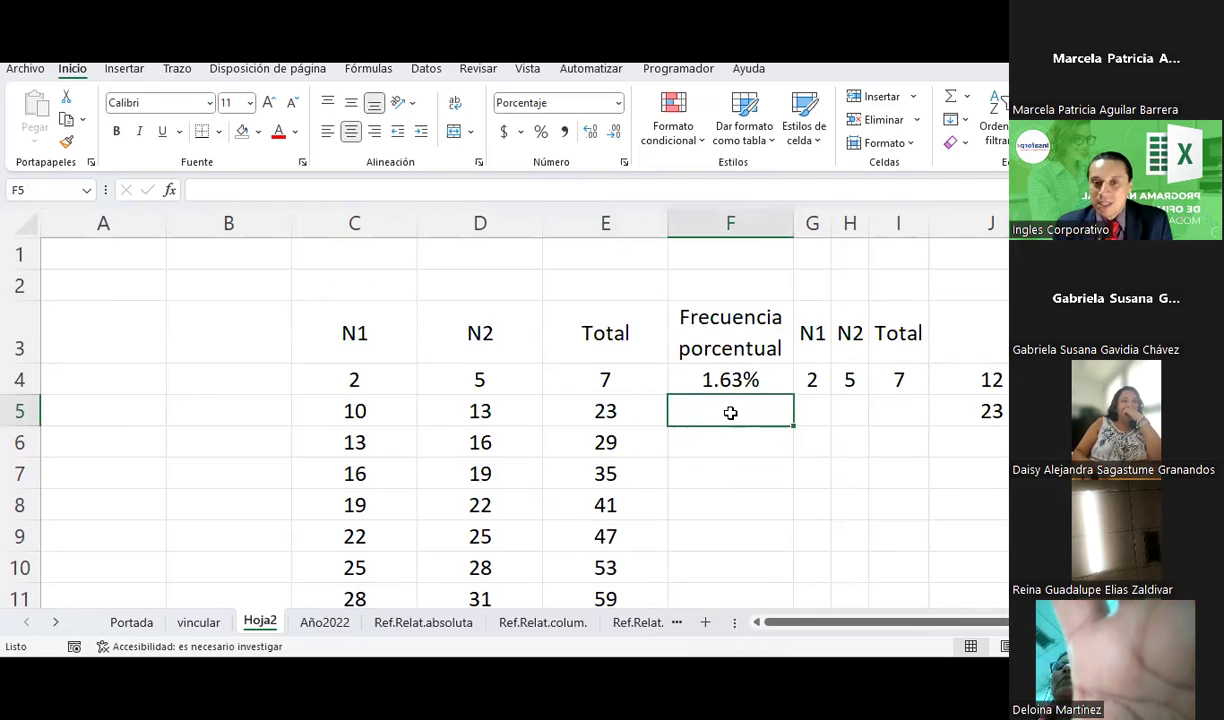
{"action": "scroll", "coordinate": [730, 412], "scroll_direction": "up", "scroll_amount": 1}
{"action": "scroll", "coordinate": [730, 412], "scroll_direction": "up", "scroll_amount": 1}
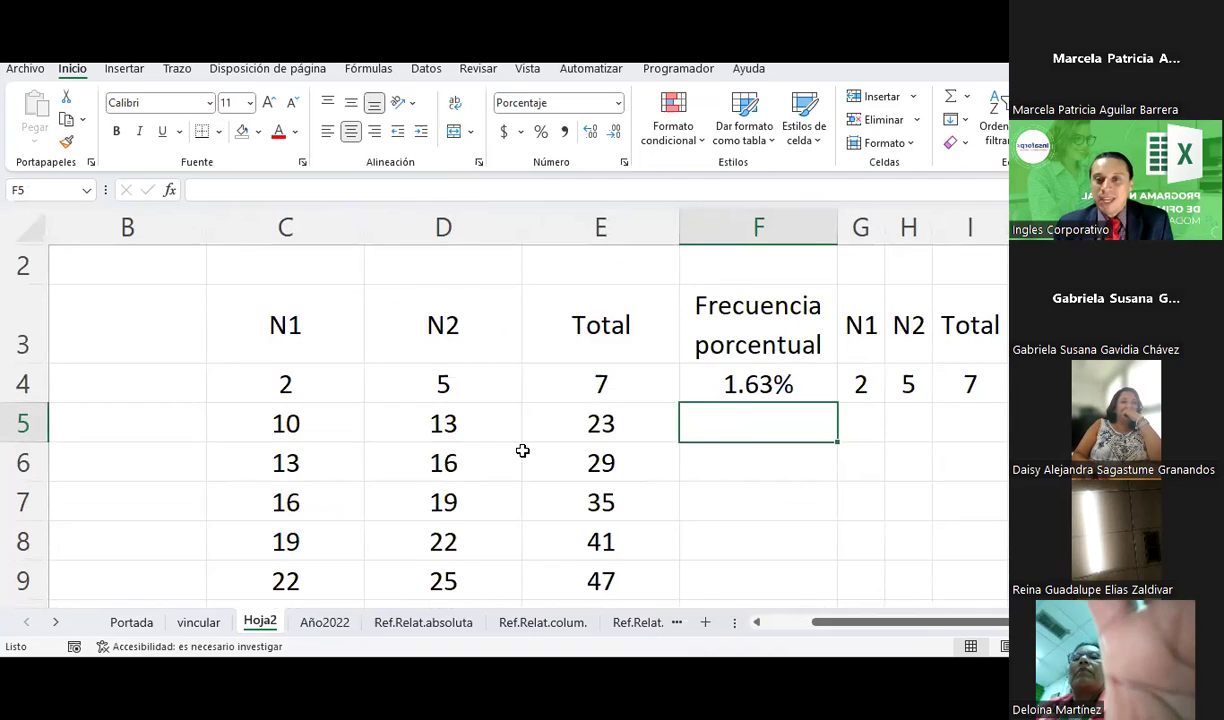
{"action": "scroll", "coordinate": [519, 450], "scroll_direction": "down", "scroll_amount": 4}
Step: Review the E14 total, then edit F4's formula by inserting $E$ into the divisor
{"action": "scroll", "coordinate": [519, 450], "scroll_direction": "up", "scroll_amount": 1}
{"action": "left_click", "coordinate": [578, 430]}
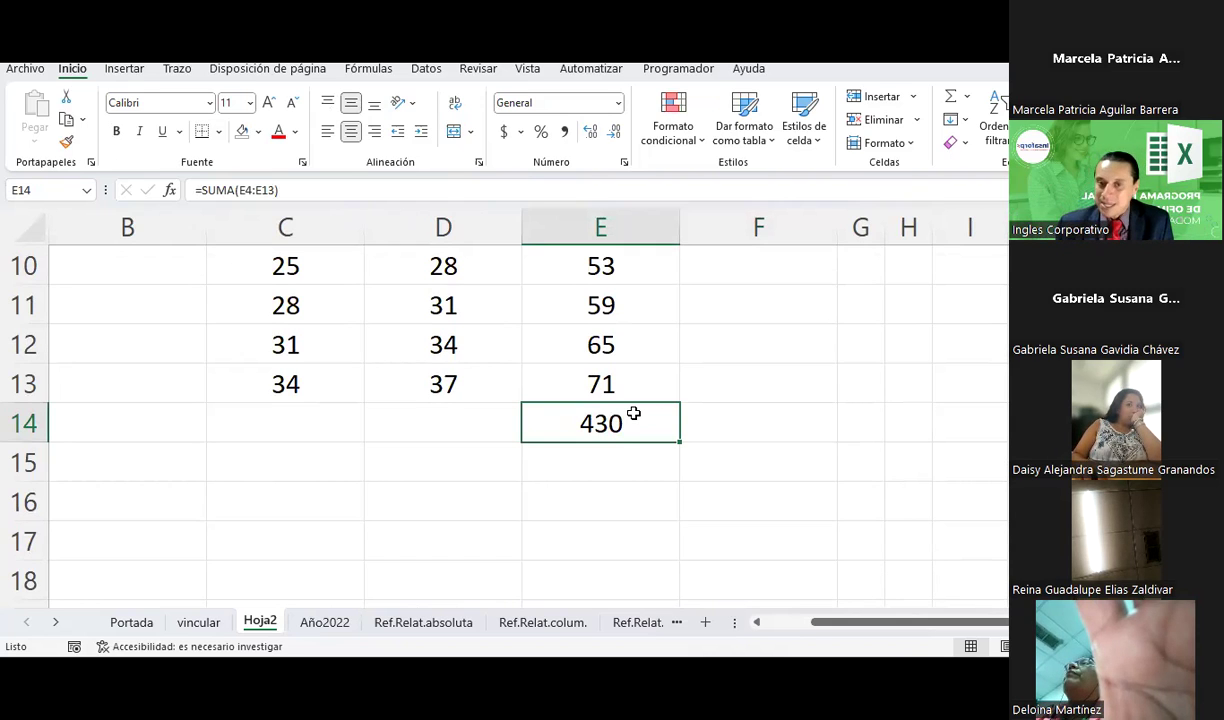
{"action": "scroll", "coordinate": [633, 413], "scroll_direction": "up", "scroll_amount": 3}
{"action": "left_click", "coordinate": [800, 425]}
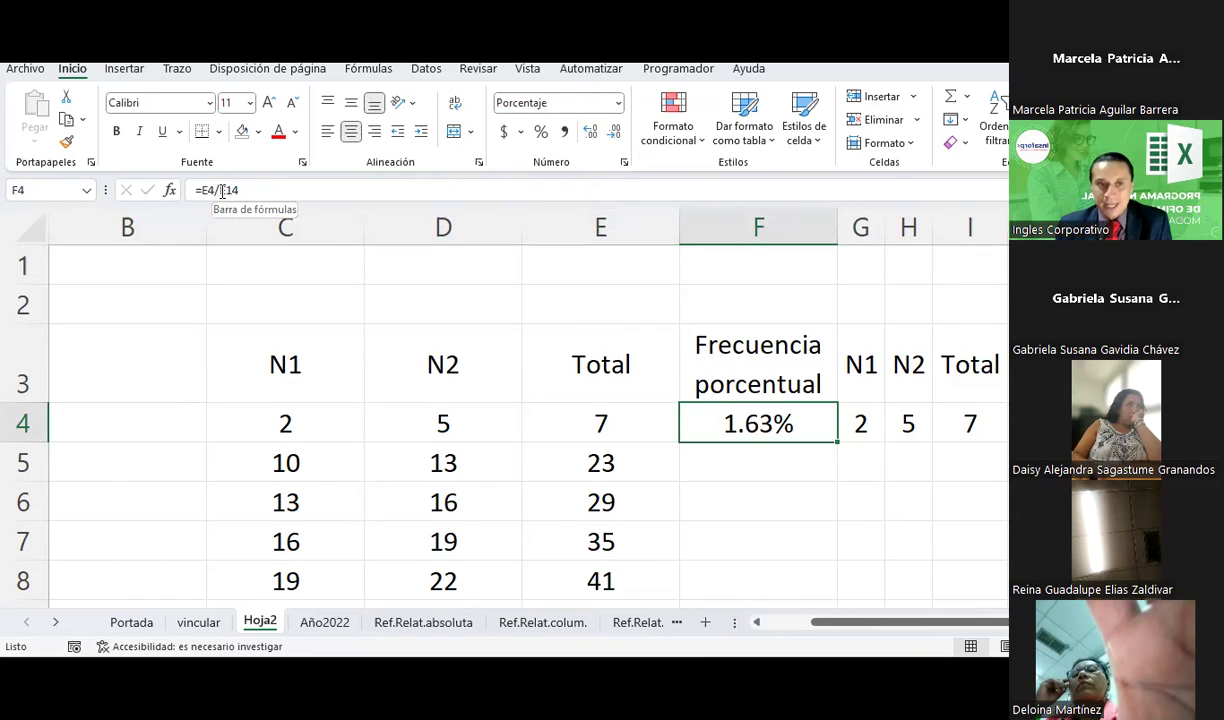
{"action": "left_click", "coordinate": [222, 190]}
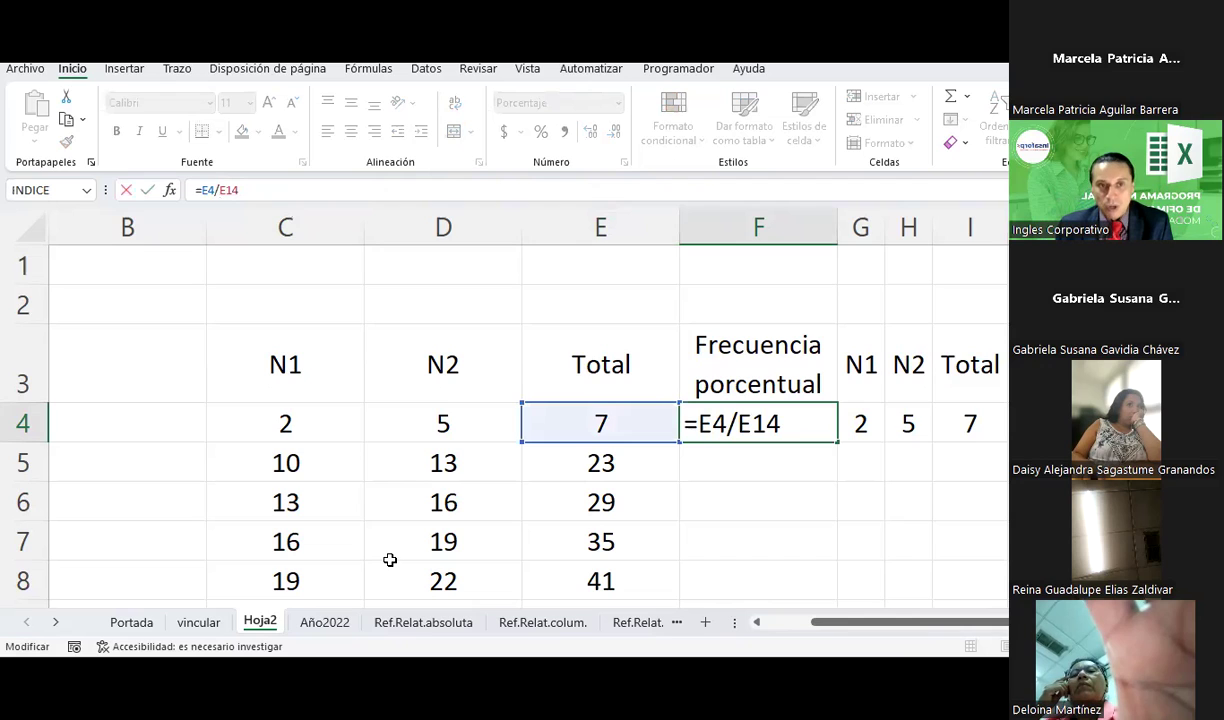
{"action": "type", "text": "$E"}
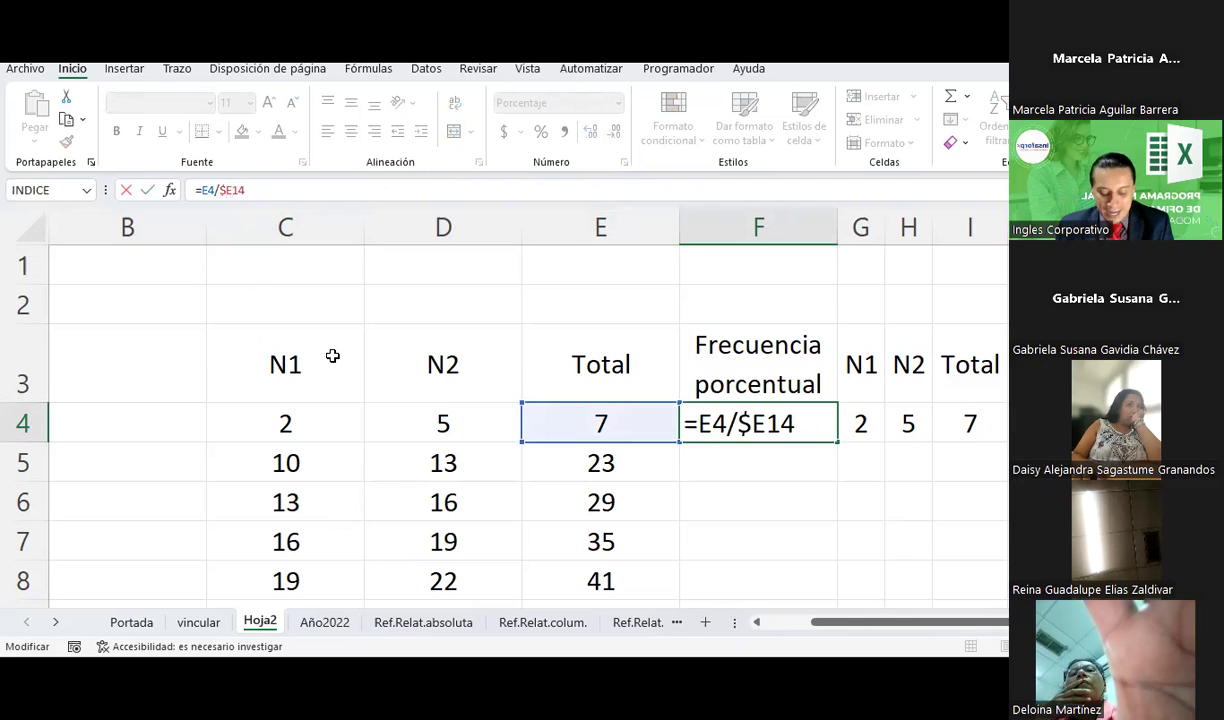
{"action": "type", "text": "$"}
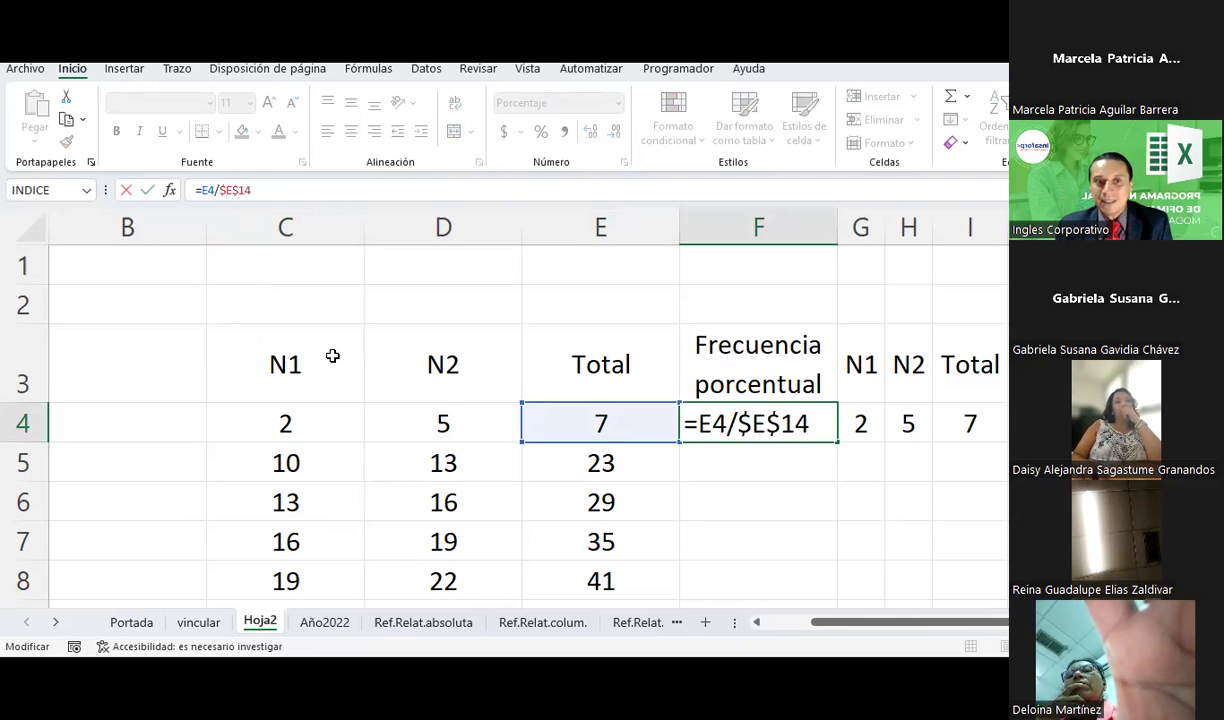
{"action": "key", "text": "Return"}
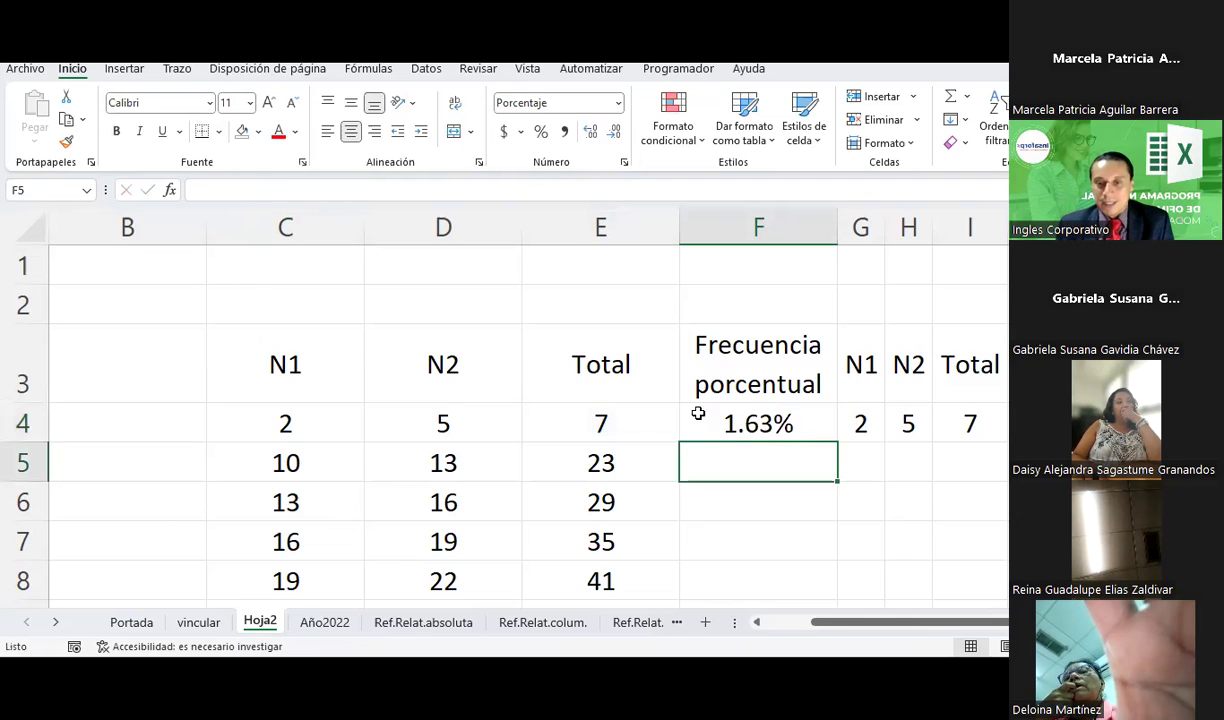
{"action": "left_click", "coordinate": [784, 420]}
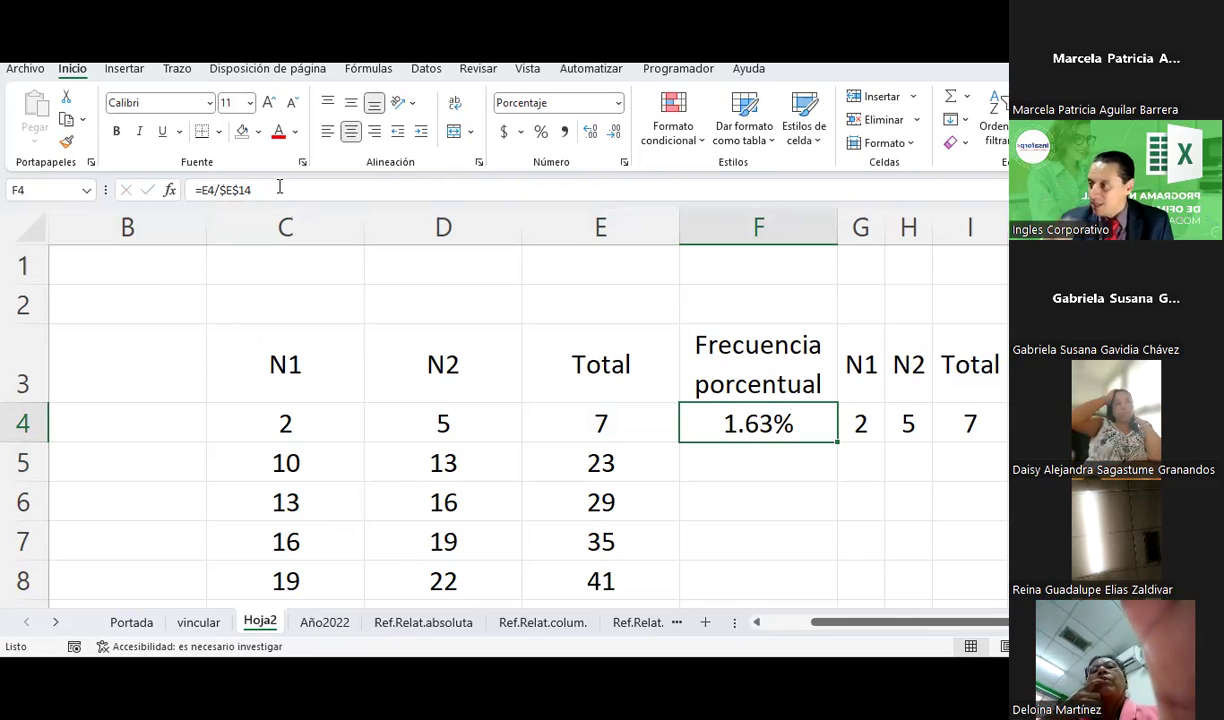
Step: Replace the divisor with E14 locked as $E$14, giving =E4/$E$14
{"action": "double_click", "coordinate": [222, 190]}
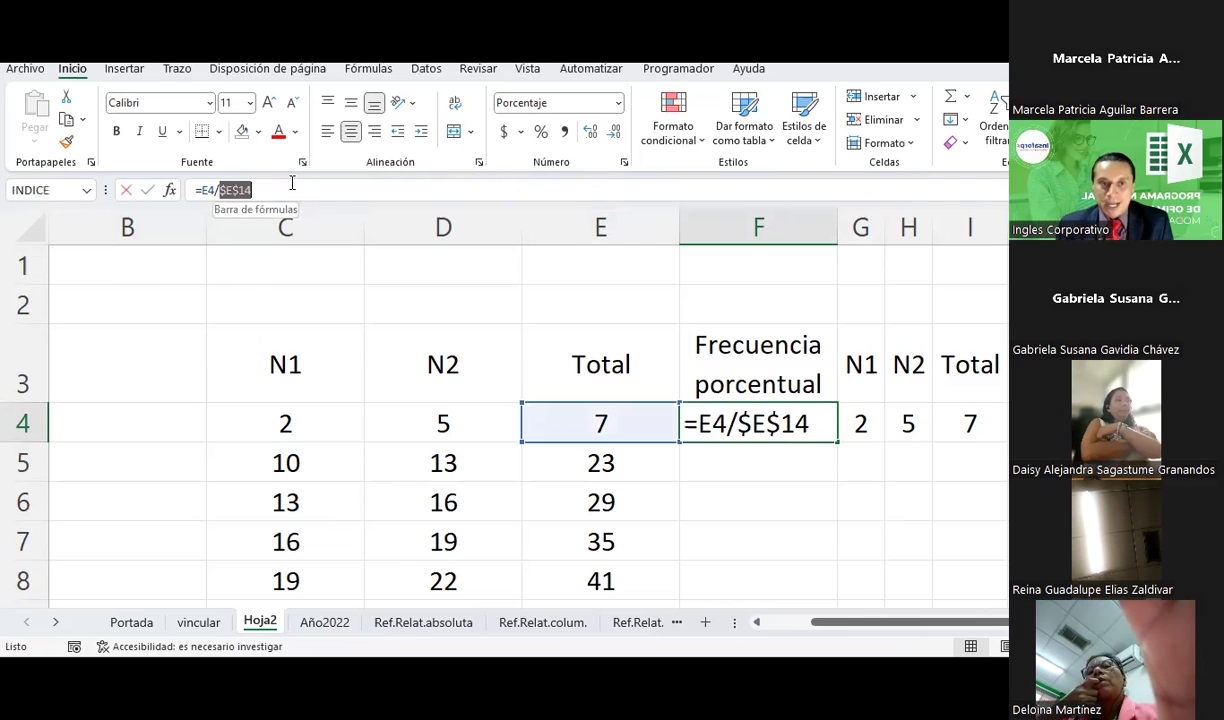
{"action": "type", "text": "e14"}
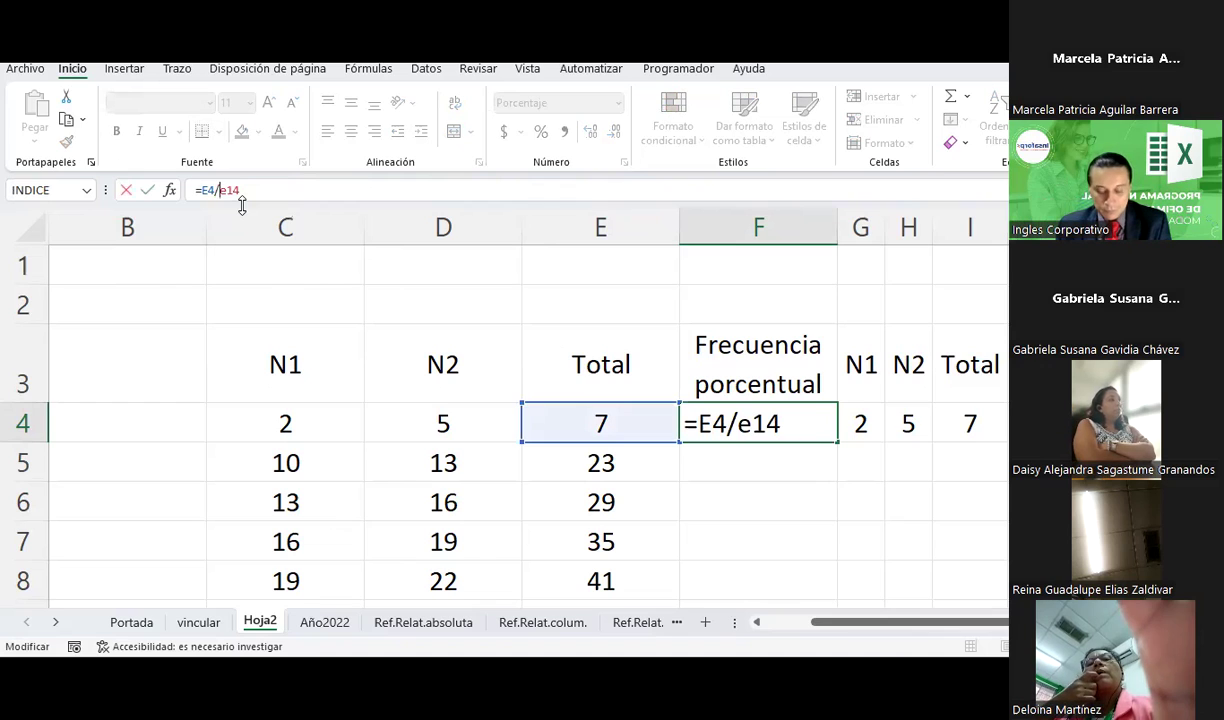
{"action": "key", "text": "F4"}
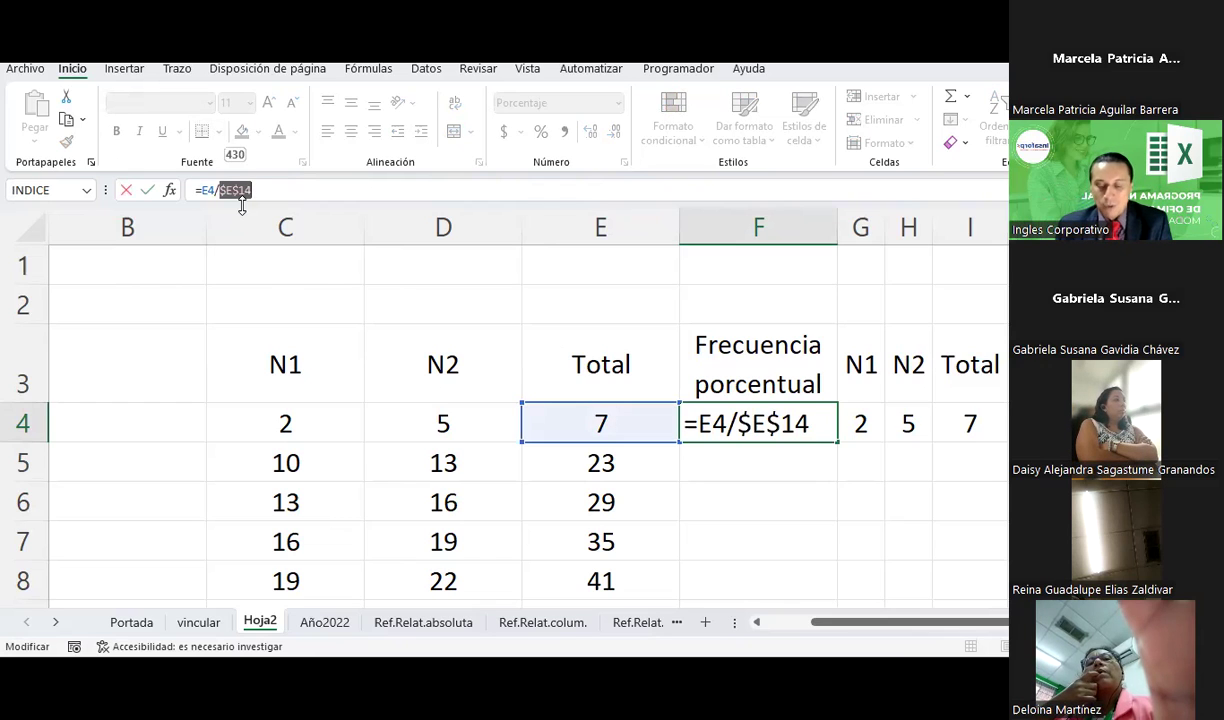
{"action": "key", "text": "Return"}
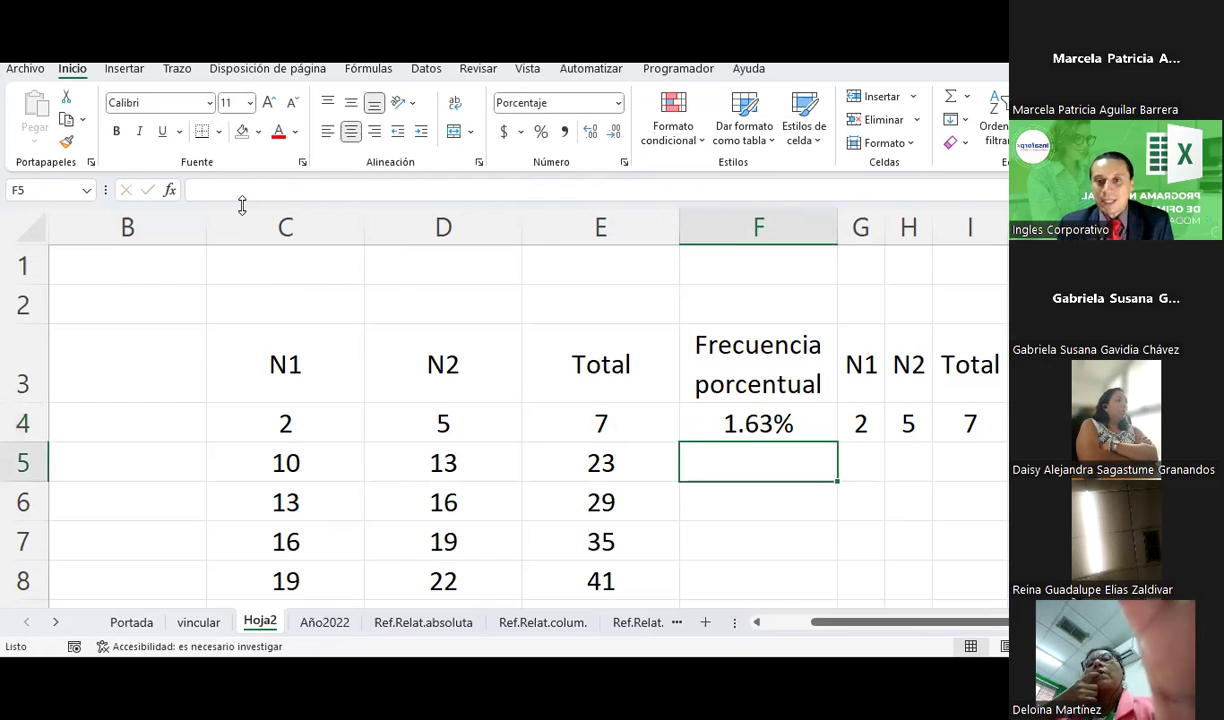
Step: Fill the F4 percentage formula down through F13 and check the copied formulas
{"action": "left_click", "coordinate": [770, 423]}
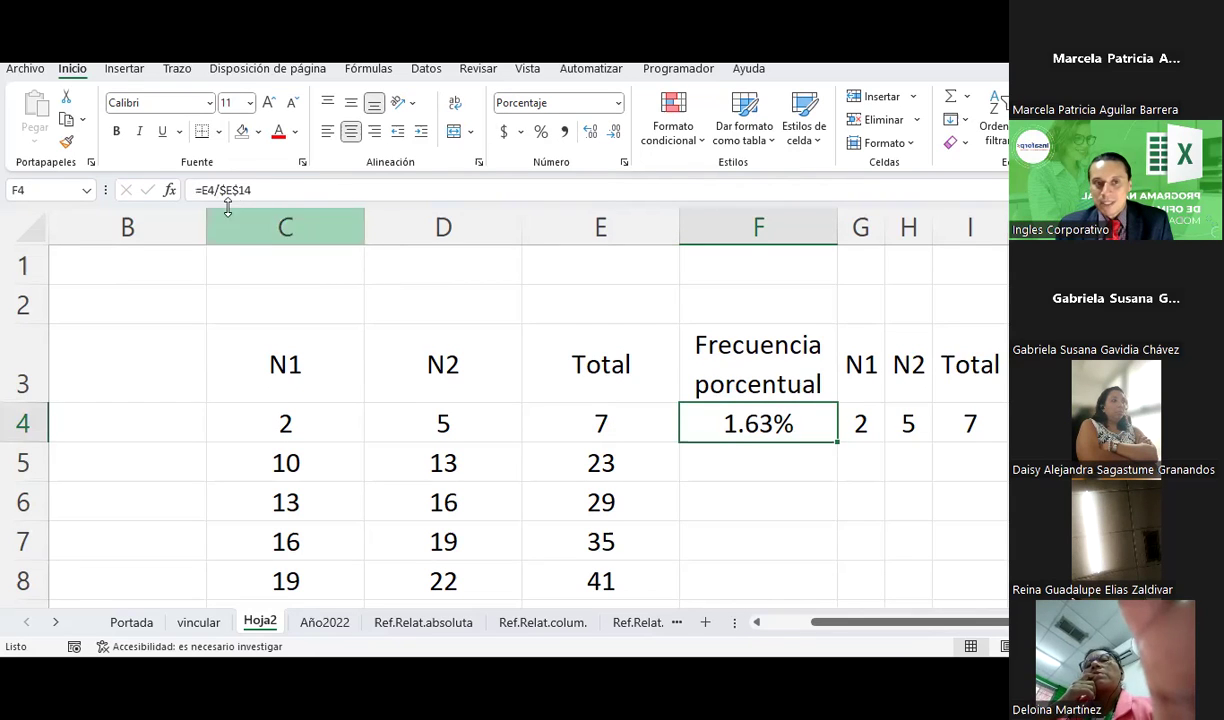
{"action": "scroll", "coordinate": [642, 388], "scroll_direction": "down", "scroll_amount": 1}
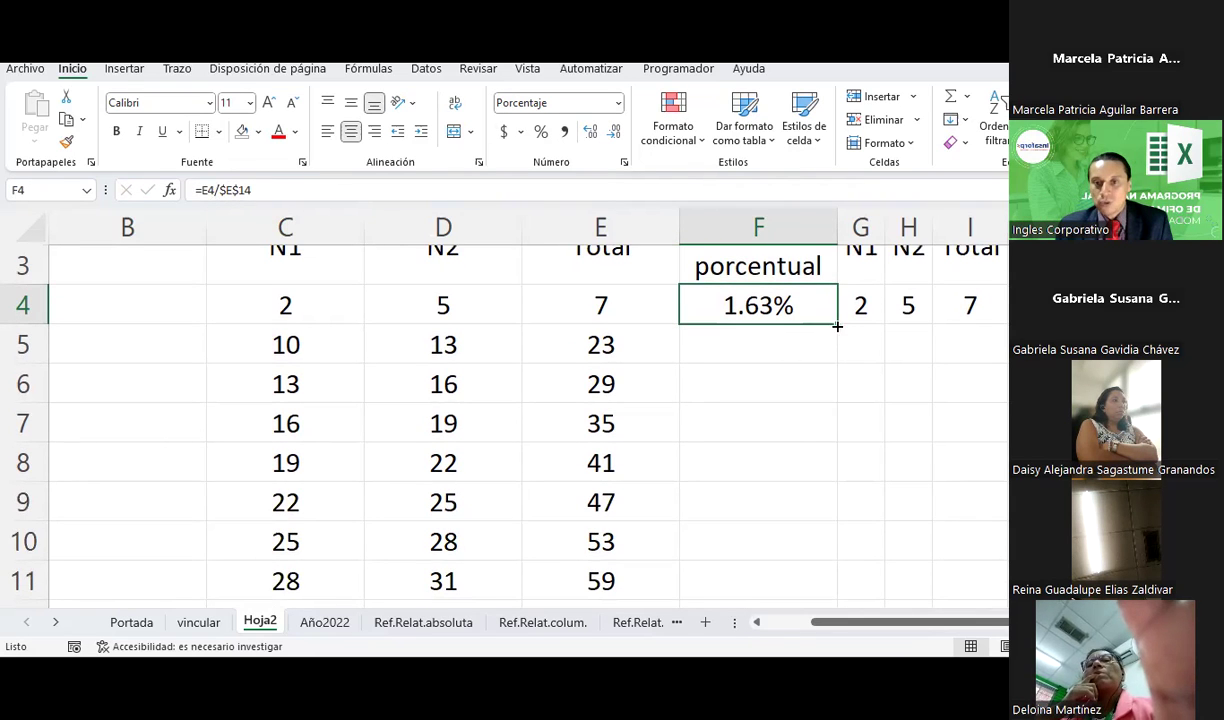
{"action": "left_click_drag", "start_coordinate": [837, 326], "coordinate": [839, 628]}
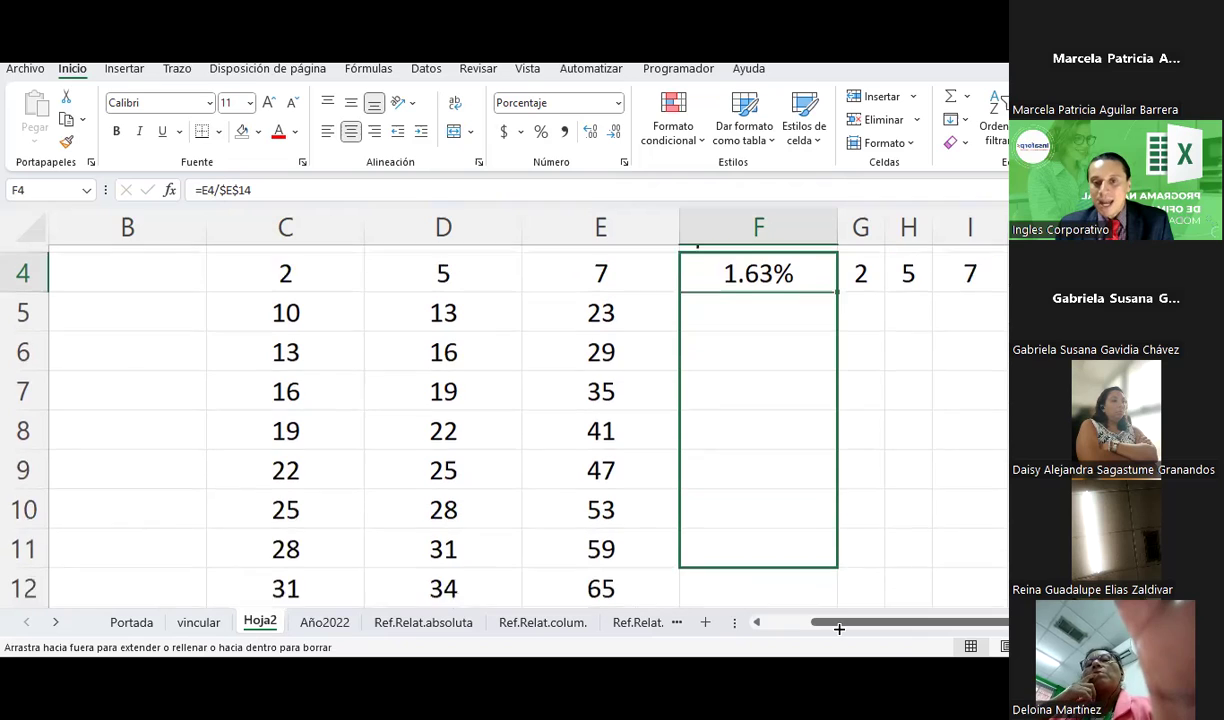
{"action": "left_click_drag", "start_coordinate": [839, 628], "coordinate": [822, 520]}
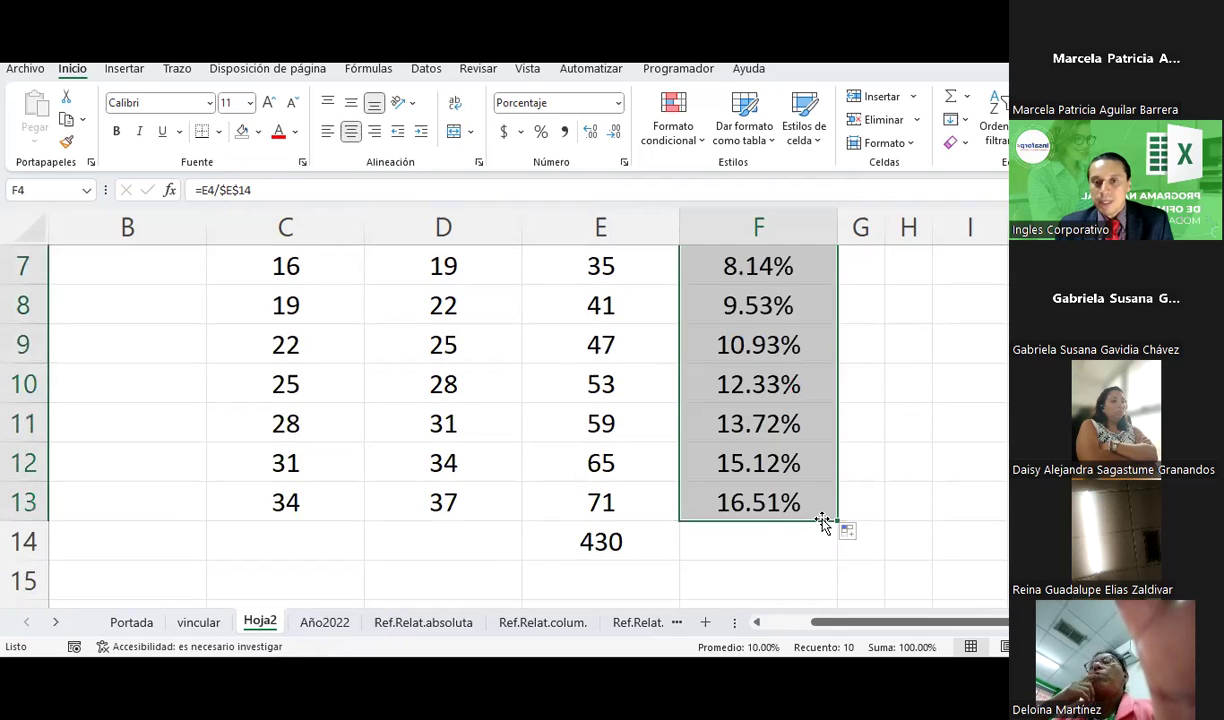
{"action": "scroll", "coordinate": [821, 518], "scroll_direction": "up", "scroll_amount": 2}
{"action": "left_click", "coordinate": [694, 457]}
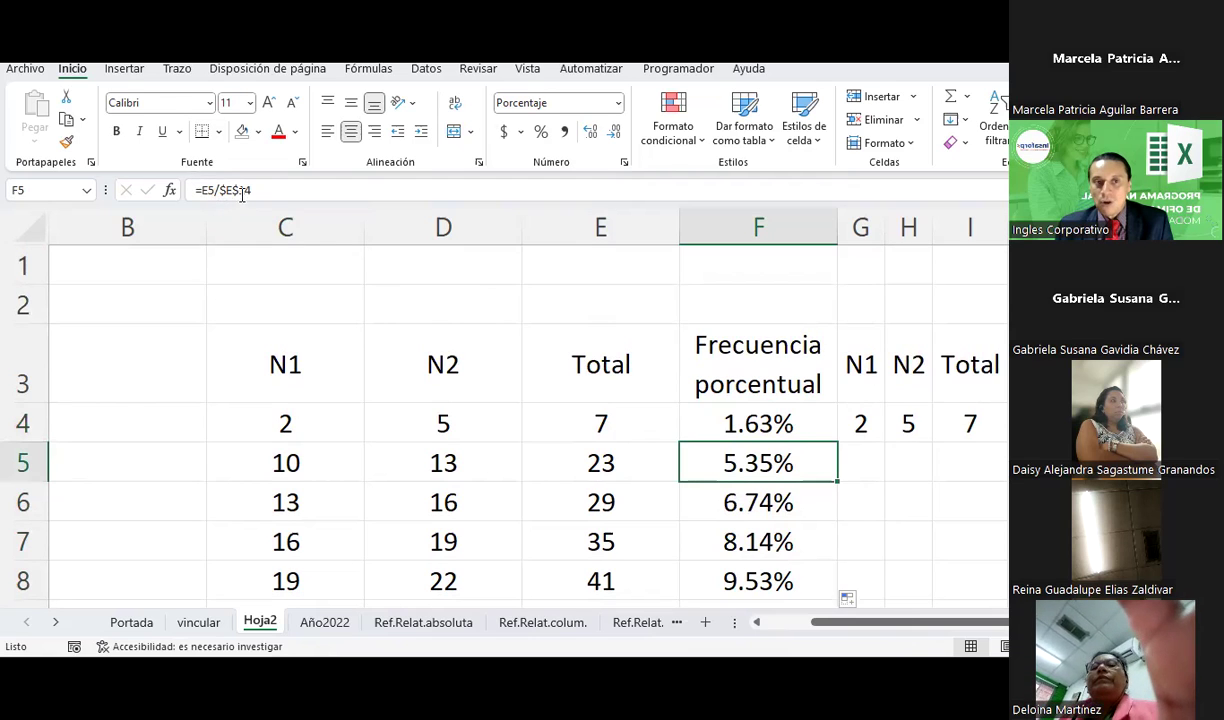
{"action": "left_click", "coordinate": [752, 500]}
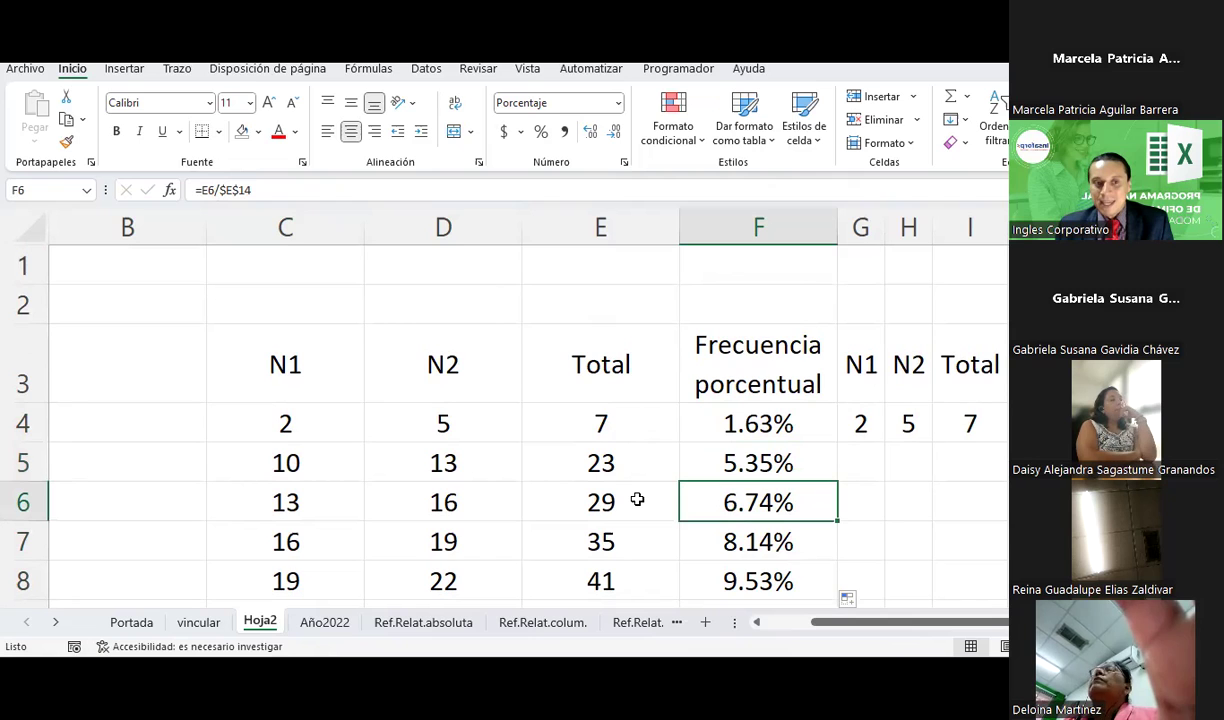
{"action": "scroll", "coordinate": [637, 499], "scroll_direction": "down", "scroll_amount": 1}
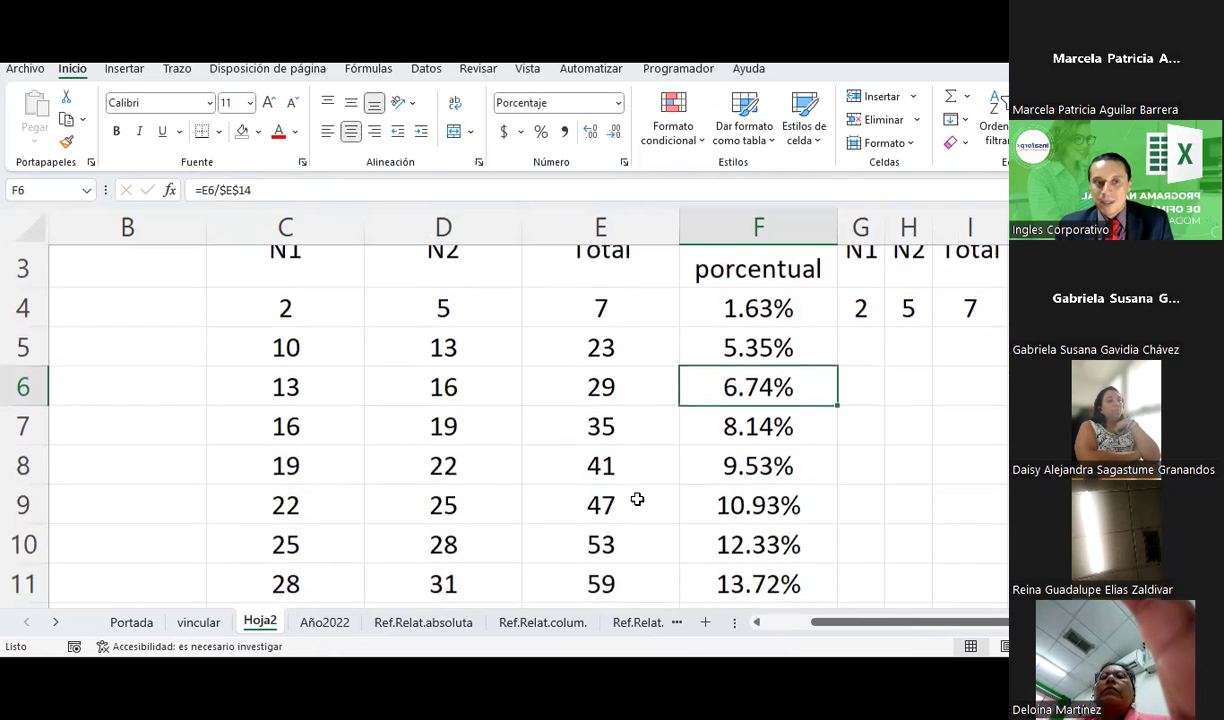
{"action": "left_click", "coordinate": [757, 438]}
{"action": "left_click", "coordinate": [758, 466]}
{"action": "left_click", "coordinate": [760, 503]}
{"action": "scroll", "coordinate": [760, 502], "scroll_direction": "down", "scroll_amount": 3}
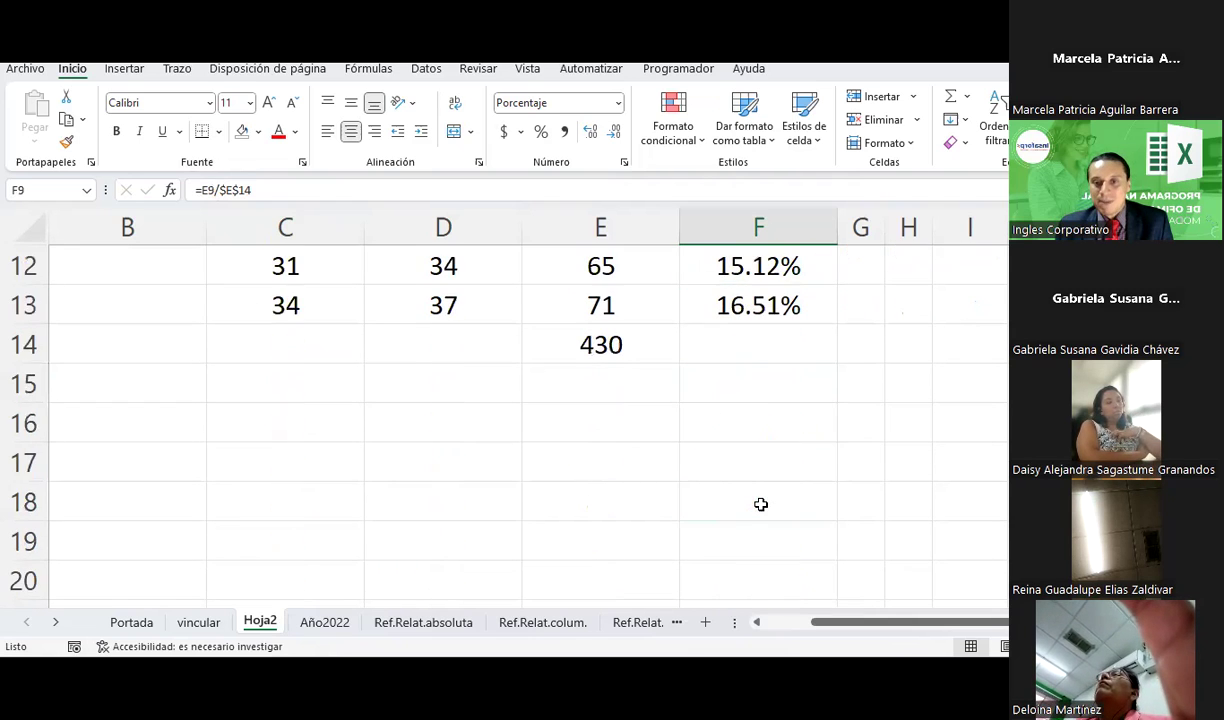
{"action": "scroll", "coordinate": [760, 502], "scroll_direction": "up", "scroll_amount": 2}
Step: Total column F in F14 with AutoSum as a centered 100.00%
{"action": "left_click", "coordinate": [754, 576]}
{"action": "left_click", "coordinate": [950, 96]}
{"action": "key", "text": "Return"}
{"action": "left_click", "coordinate": [790, 542]}
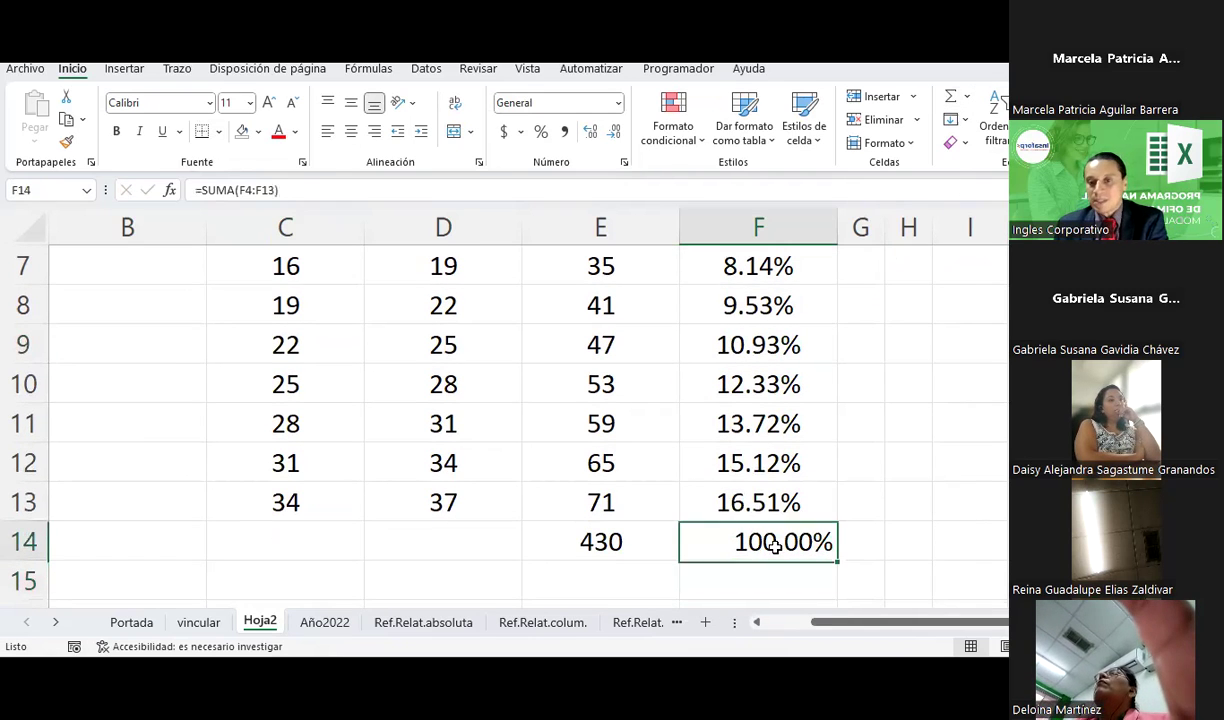
{"action": "left_click", "coordinate": [352, 133]}
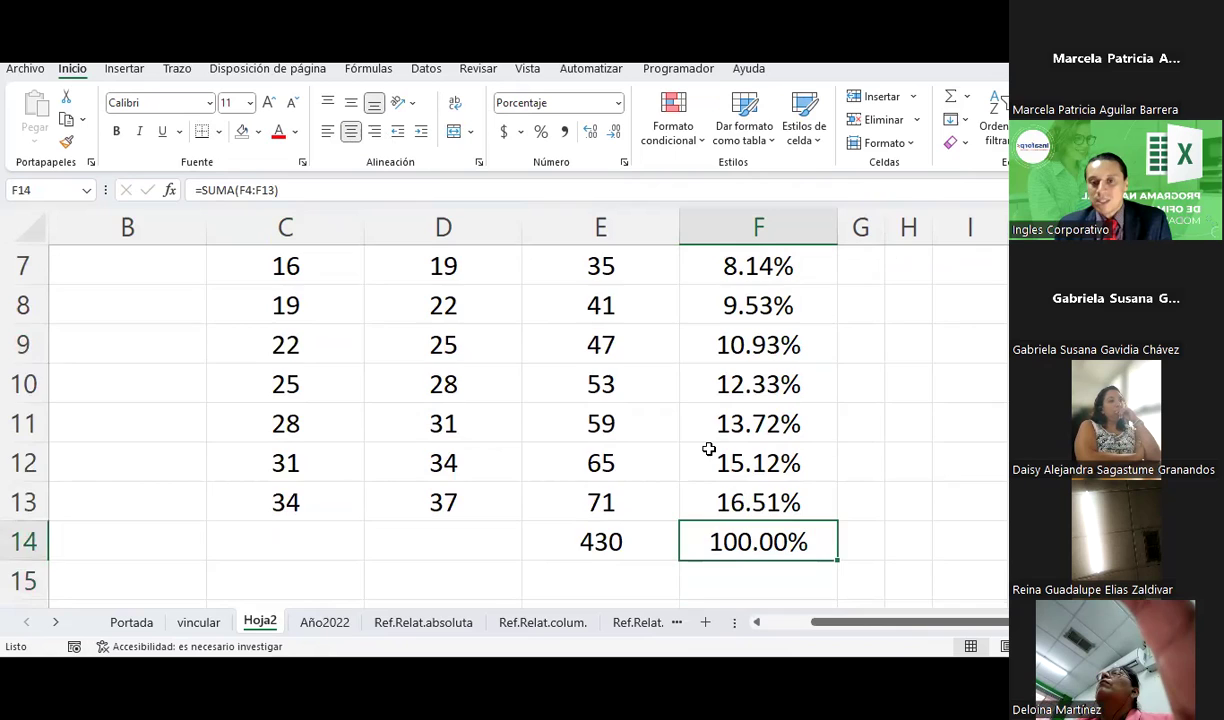
{"action": "scroll", "coordinate": [705, 445], "scroll_direction": "up", "scroll_amount": 1}
{"action": "scroll", "coordinate": [705, 445], "scroll_direction": "up", "scroll_amount": 1}
Step: Enter 'Referencia absoluta' in F2, wrapped and centered on a yellow fill
{"action": "left_click", "coordinate": [766, 273]}
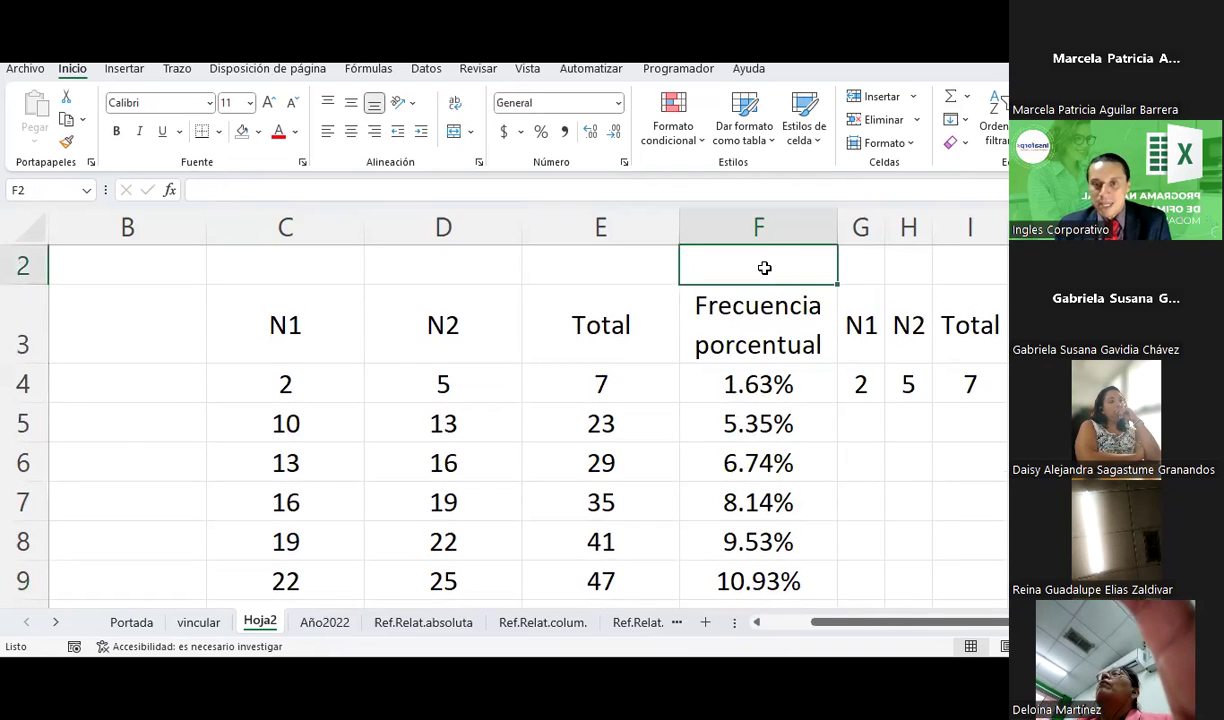
{"action": "type", "text": "Referencia abosluta"}
{"action": "key", "text": "Return"}
{"action": "left_click", "coordinate": [764, 268]}
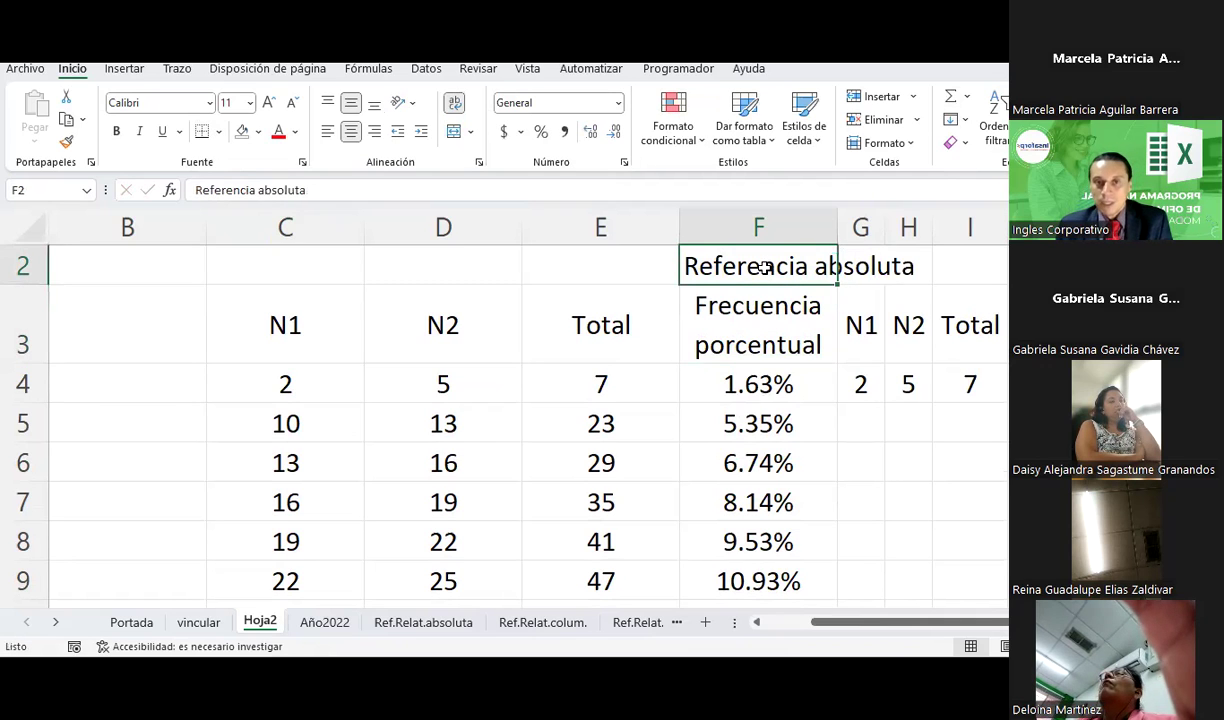
{"action": "left_click", "coordinate": [450, 104]}
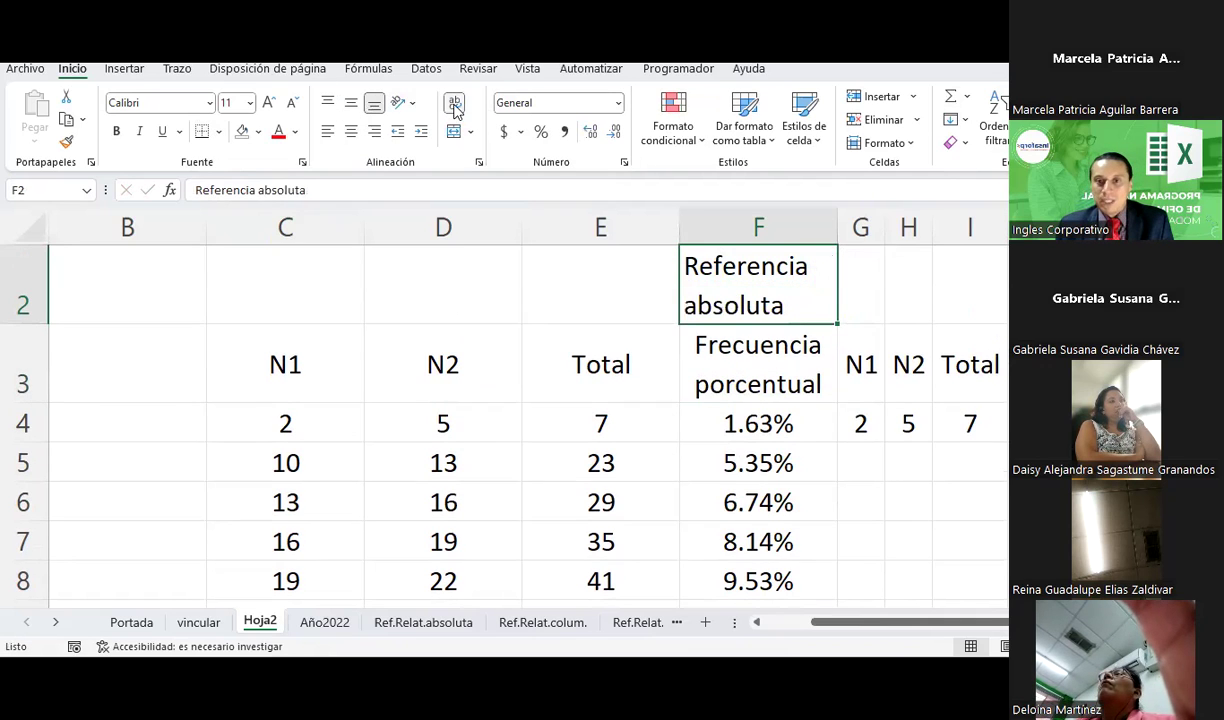
{"action": "left_click", "coordinate": [258, 131]}
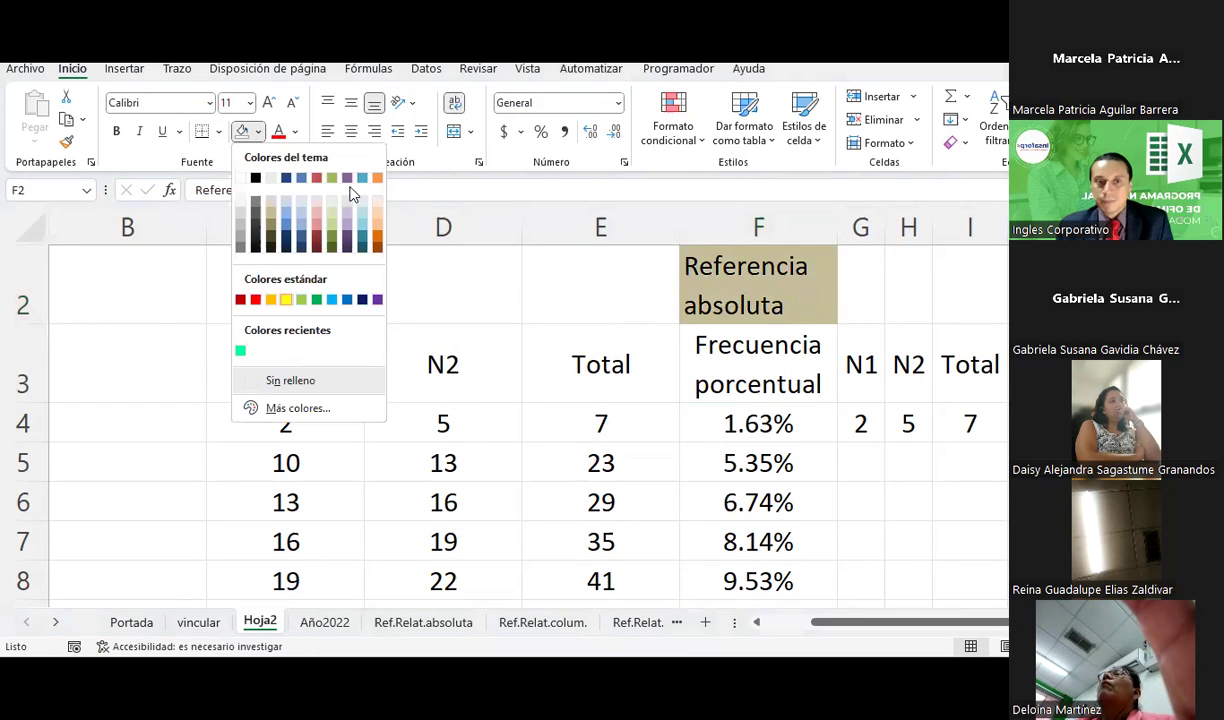
{"action": "left_click", "coordinate": [286, 300]}
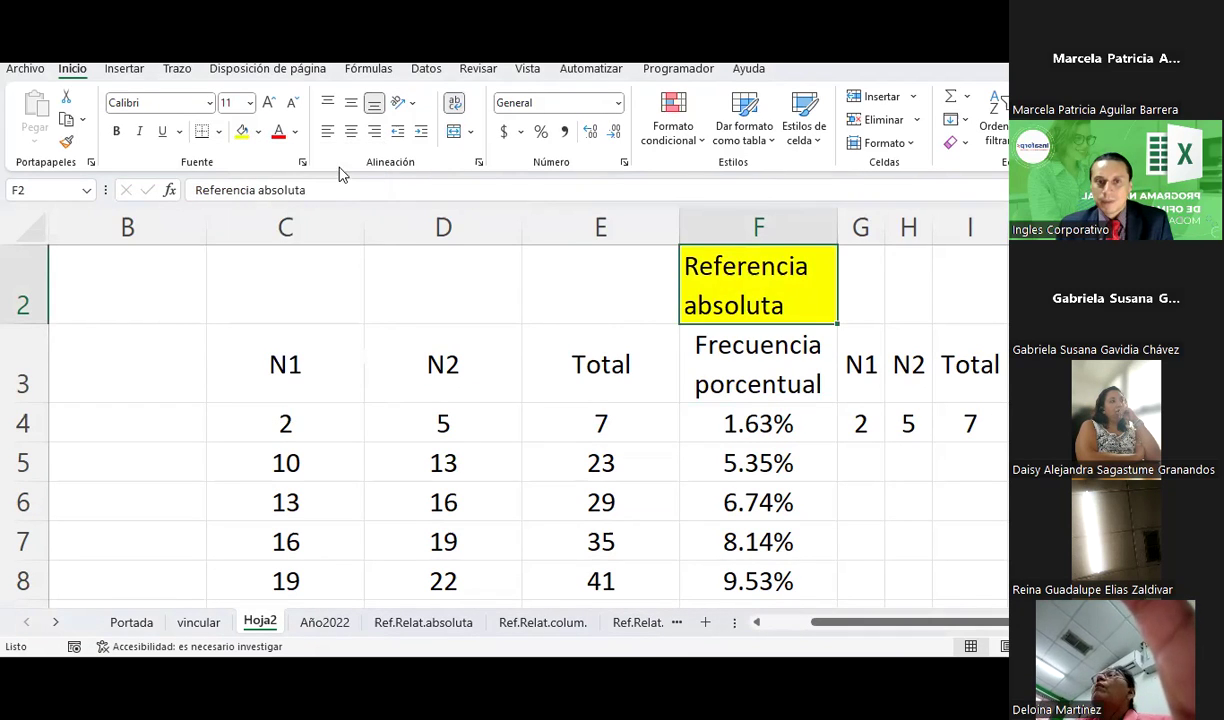
{"action": "left_click", "coordinate": [351, 131]}
{"action": "scroll", "coordinate": [644, 384], "scroll_direction": "down", "scroll_amount": 2}
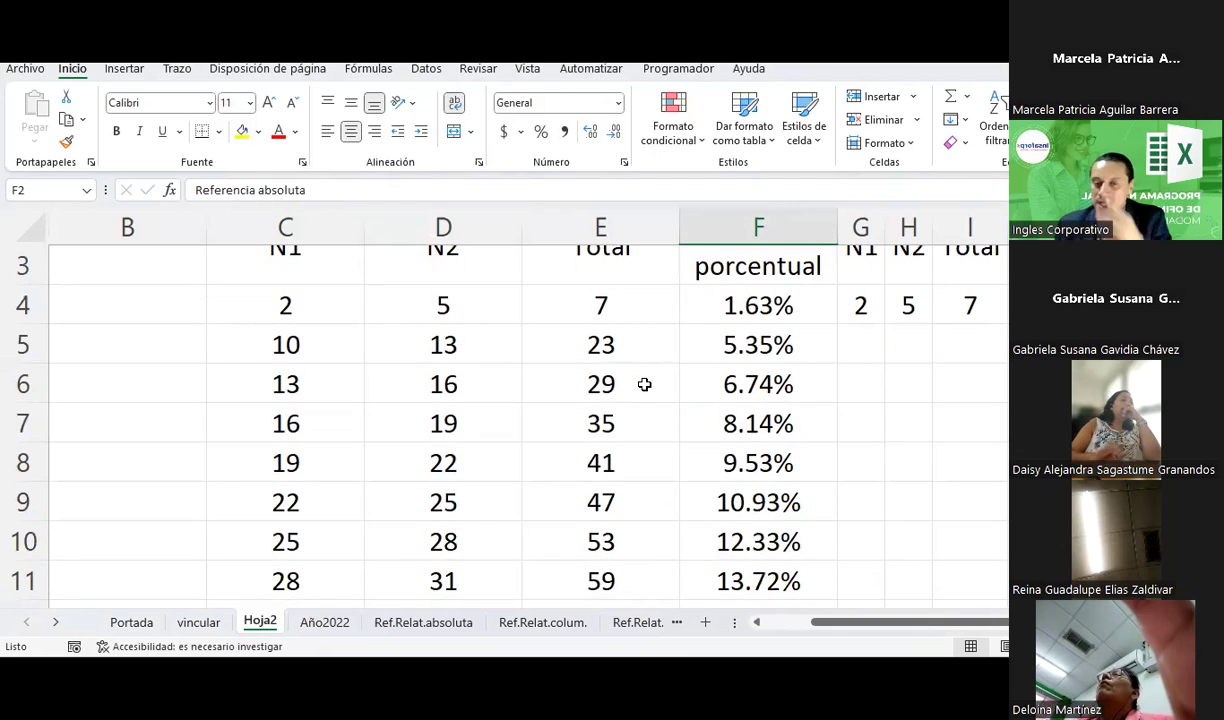
{"action": "scroll", "coordinate": [644, 384], "scroll_direction": "down", "scroll_amount": 1}
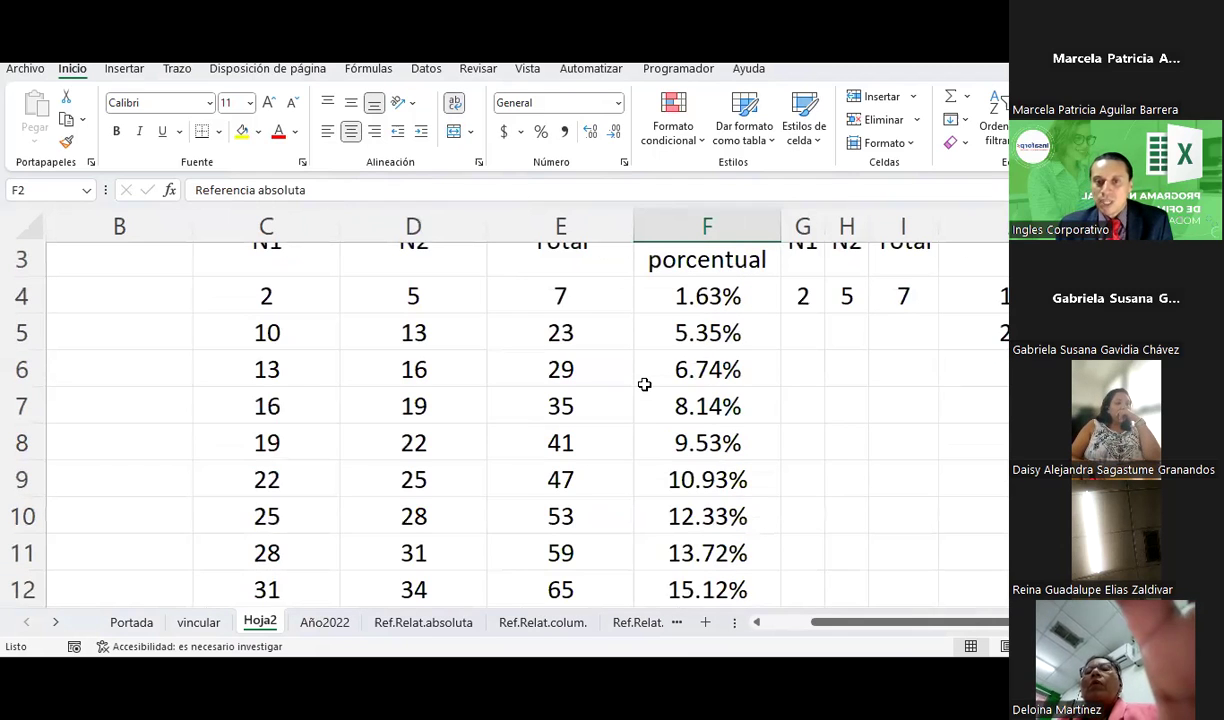
{"action": "scroll", "coordinate": [644, 384], "scroll_direction": "down", "scroll_amount": 2}
{"action": "scroll", "coordinate": [644, 384], "scroll_direction": "down", "scroll_amount": 1}
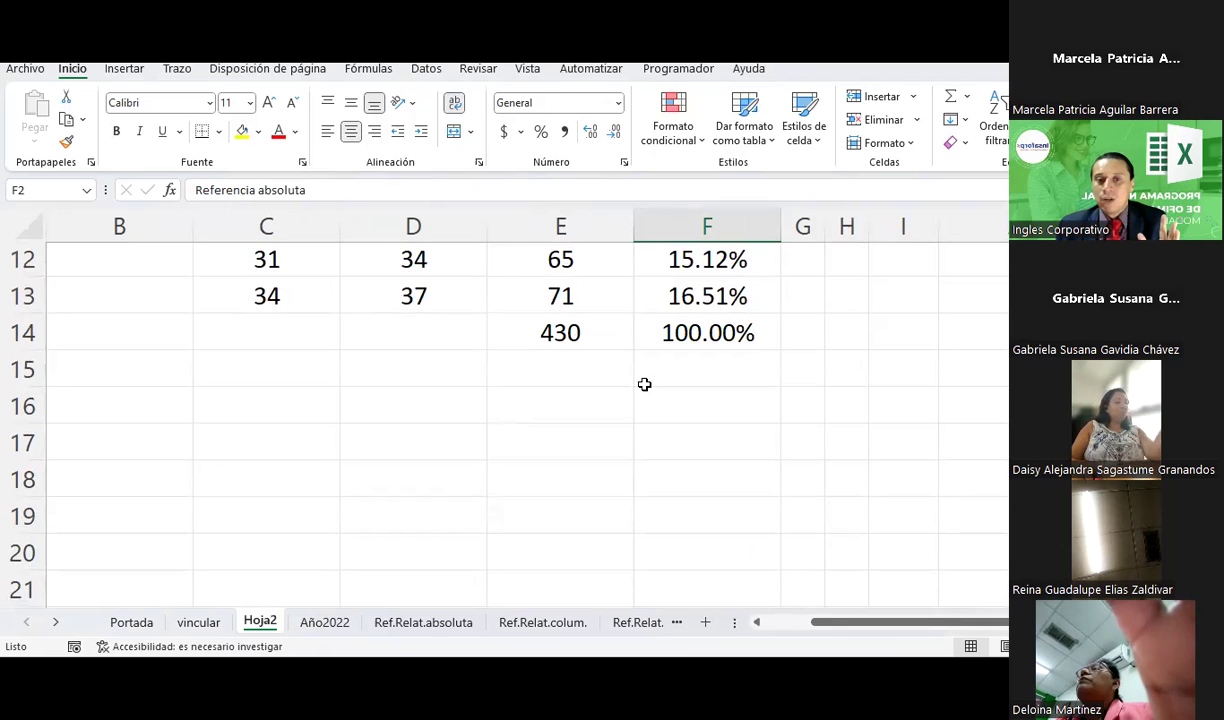
Step: Enter the demo value 25 in C24 below the table
{"action": "left_click", "coordinate": [549, 401]}
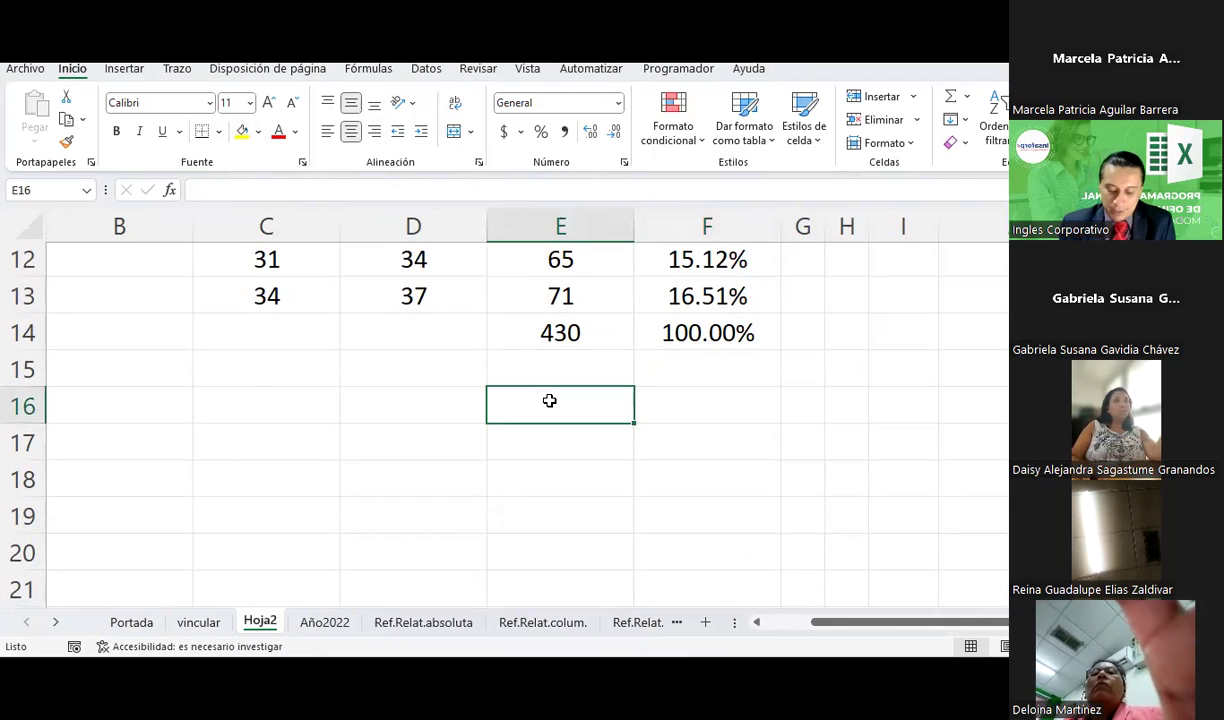
{"action": "type", "text": "="}
{"action": "key", "text": "Escape"}
{"action": "key", "text": "Left"}
{"action": "key", "text": "Left"}
{"action": "scroll", "coordinate": [549, 400], "scroll_direction": "up", "scroll_amount": 2}
{"action": "scroll", "coordinate": [549, 400], "scroll_direction": "up", "scroll_amount": 2}
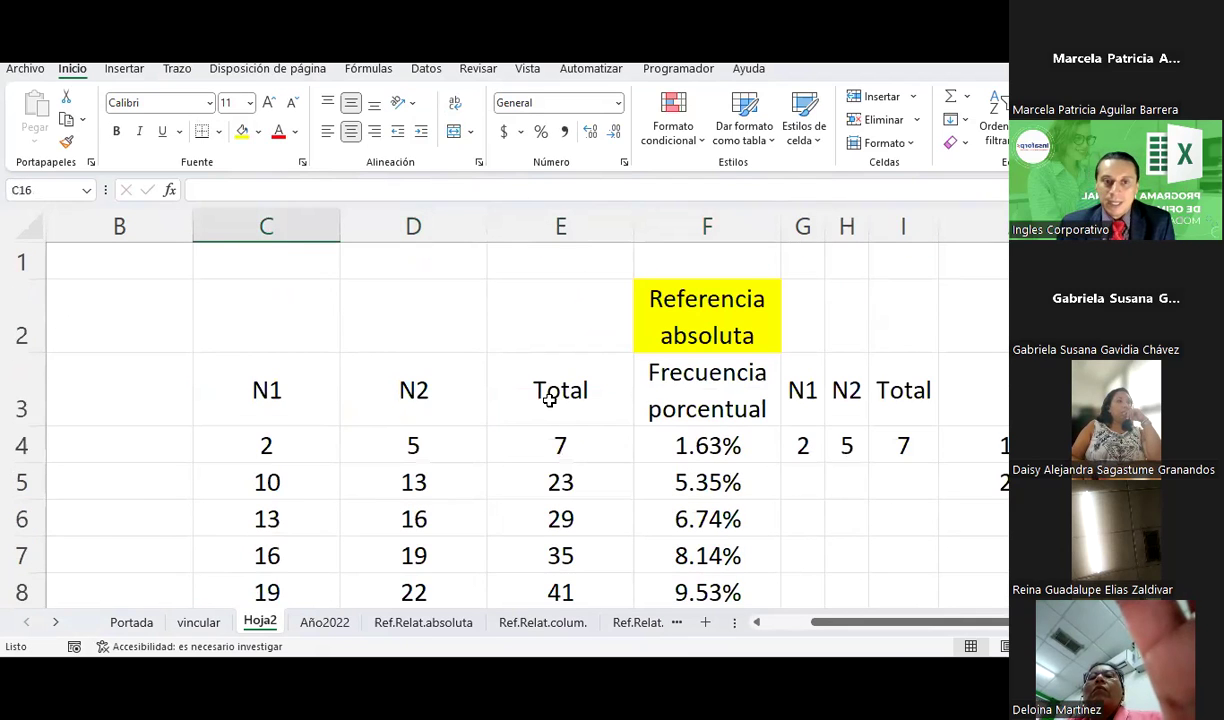
{"action": "scroll", "coordinate": [300, 395], "scroll_direction": "down", "scroll_amount": 3}
{"action": "scroll", "coordinate": [320, 406], "scroll_direction": "down", "scroll_amount": 3}
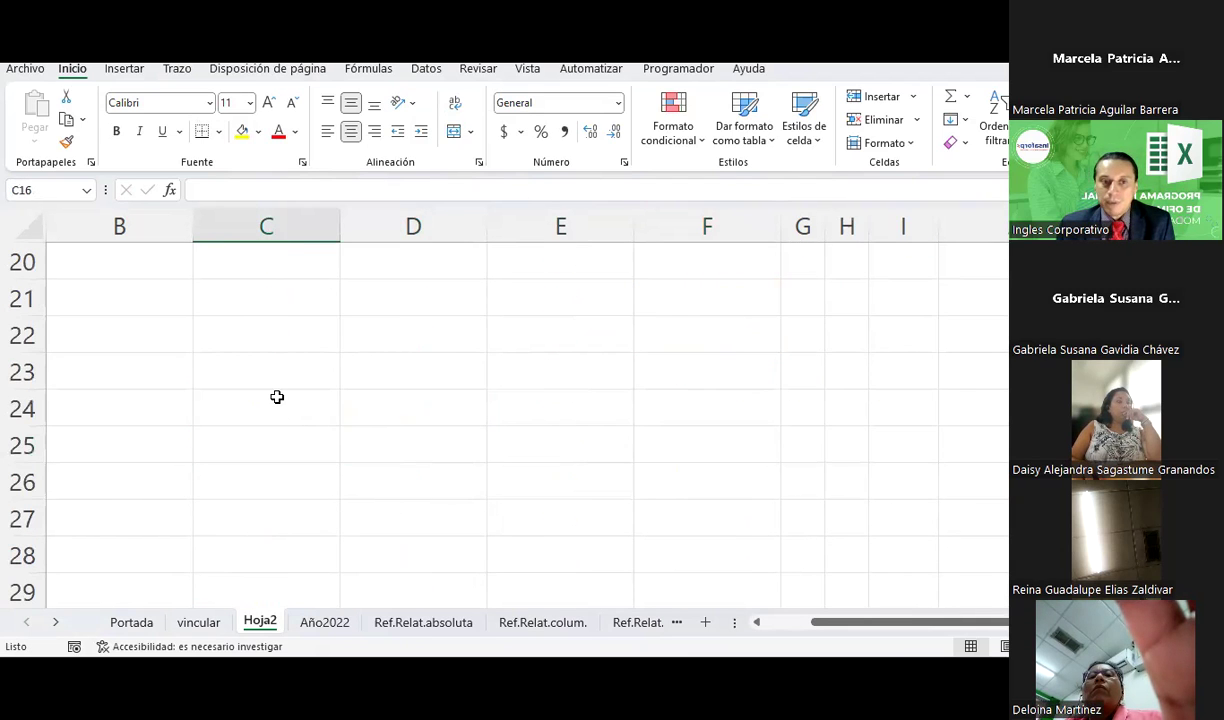
{"action": "left_click", "coordinate": [277, 397]}
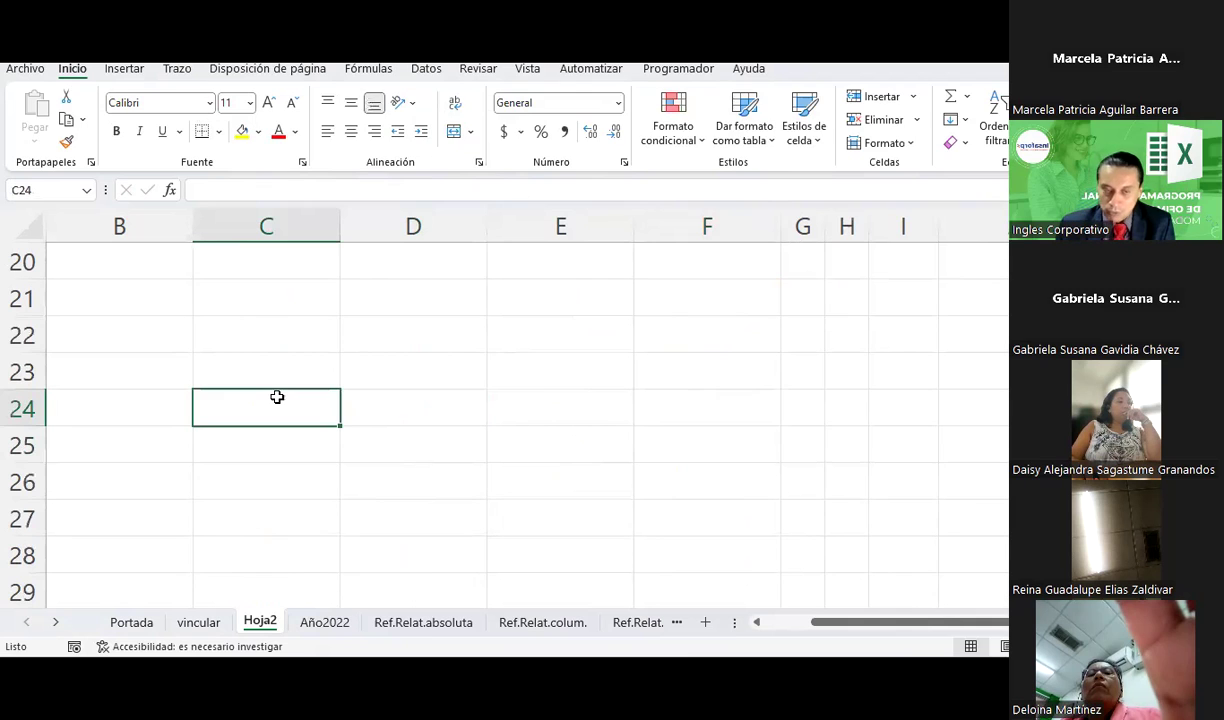
{"action": "type", "text": "25"}
{"action": "key", "text": "Tab"}
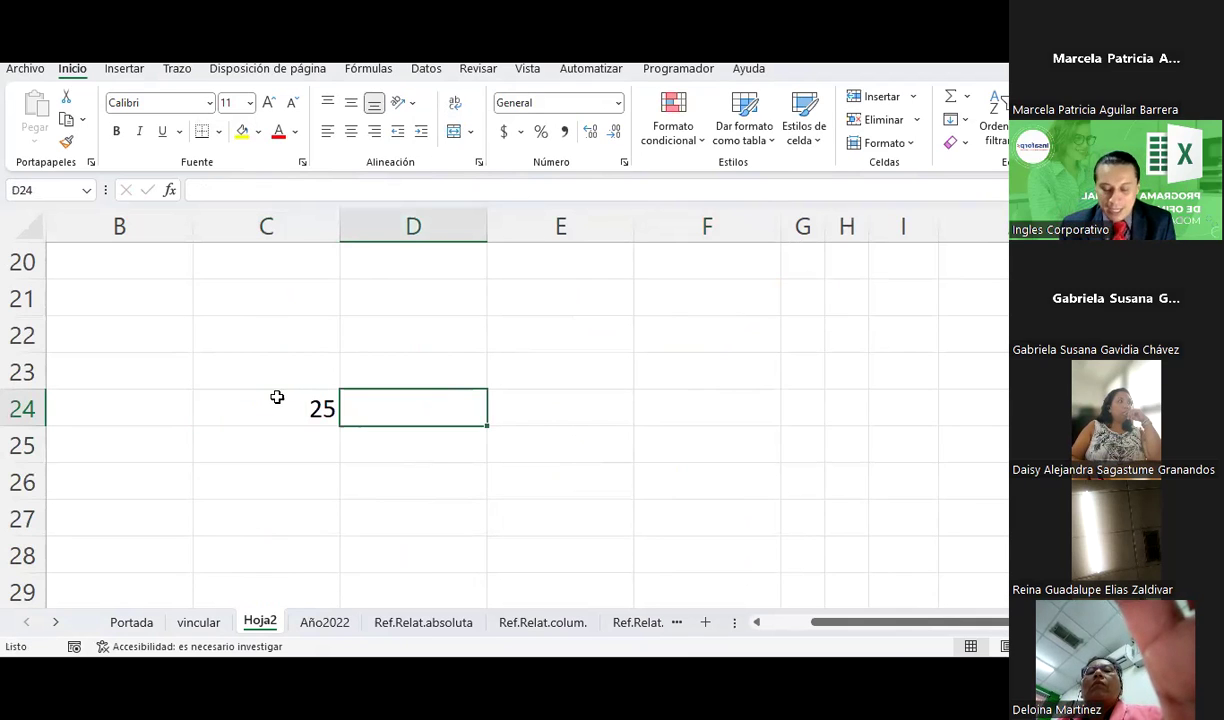
Step: Make D24 refer to C24, then change it to the absolute =$C$24
{"action": "type", "text": "="}
{"action": "left_click", "coordinate": [277, 397]}
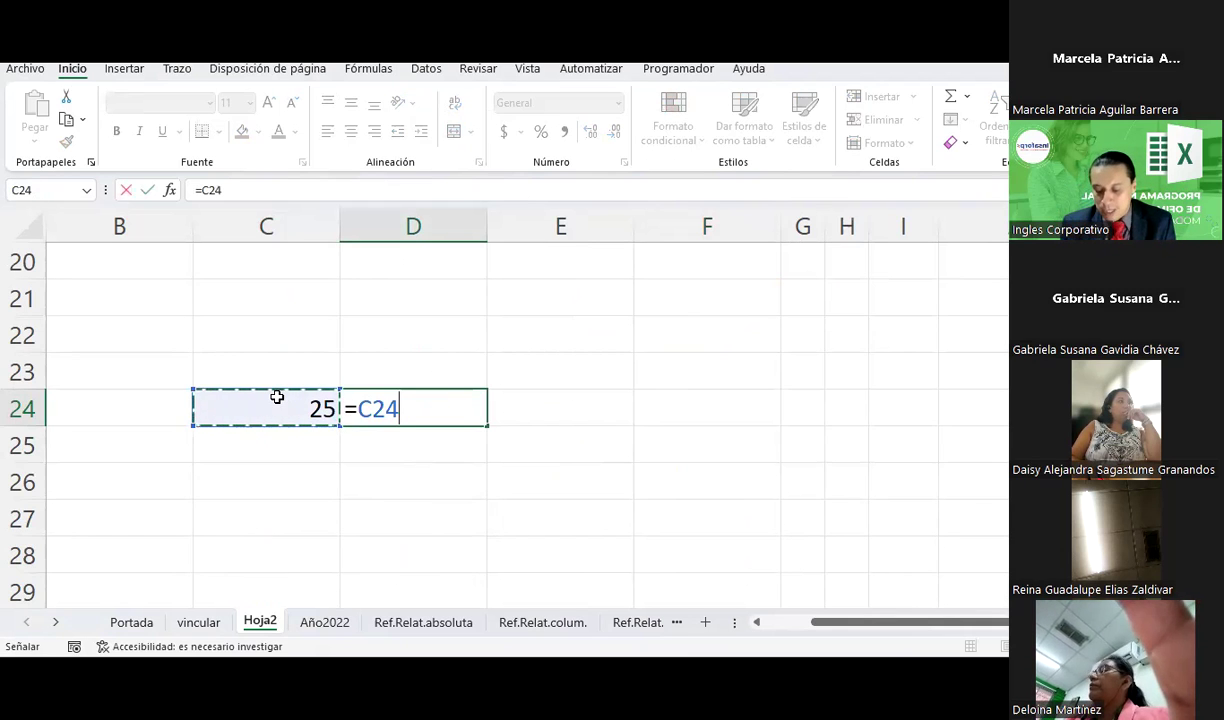
{"action": "key", "text": "Return"}
{"action": "left_click", "coordinate": [405, 412]}
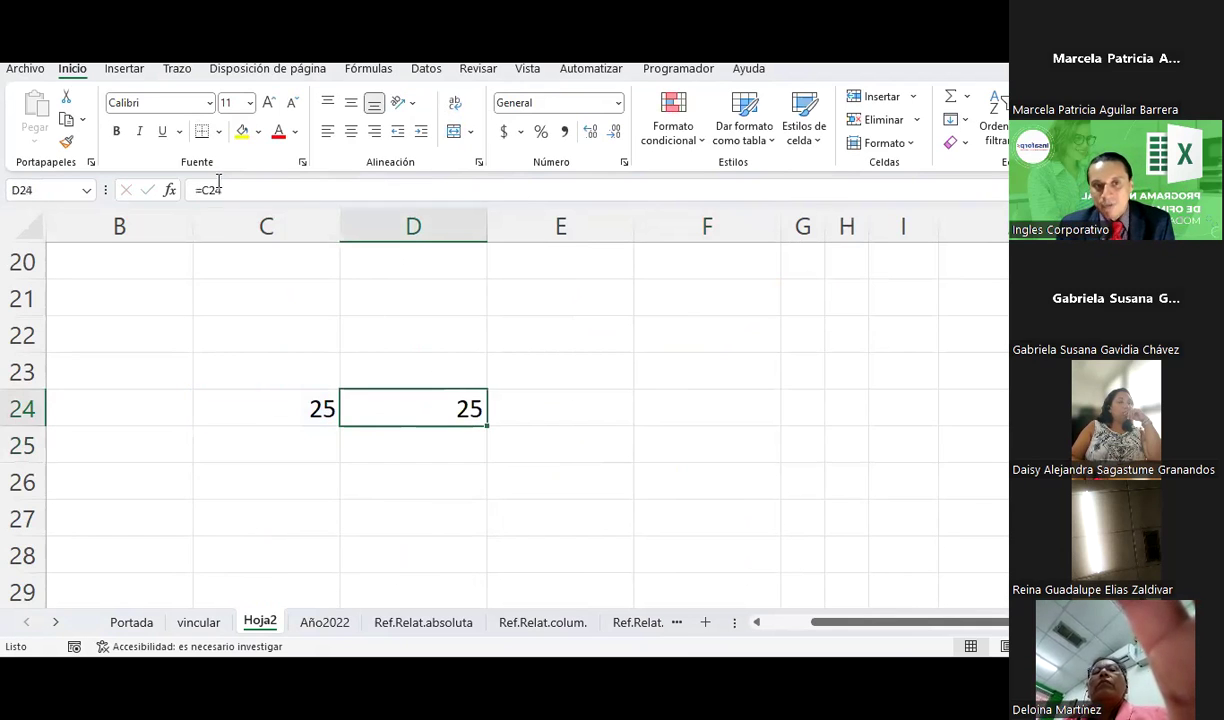
{"action": "left_click", "coordinate": [211, 189]}
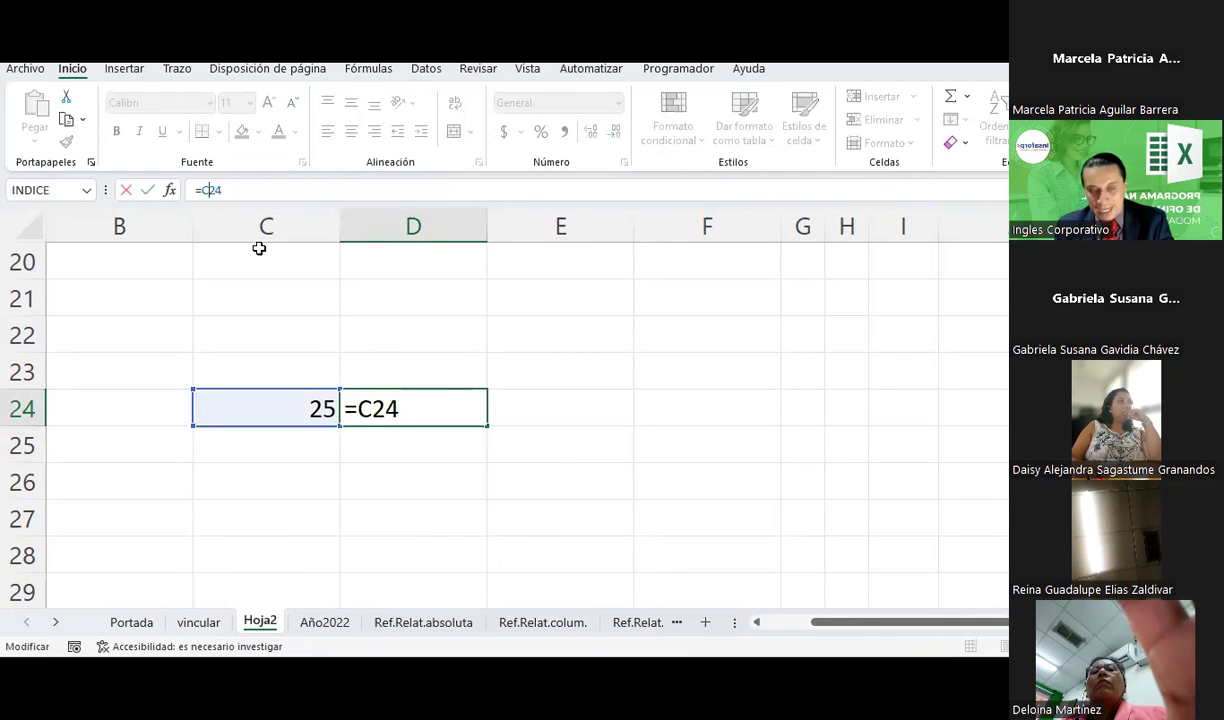
{"action": "key", "text": "F4"}
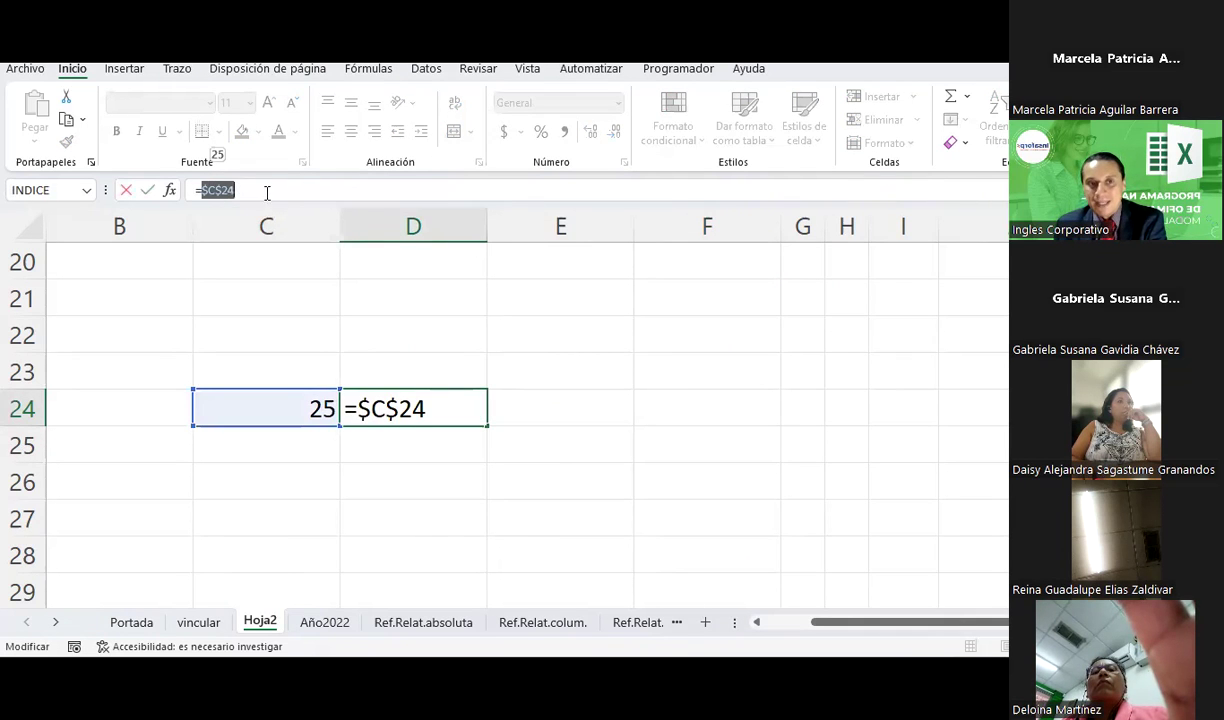
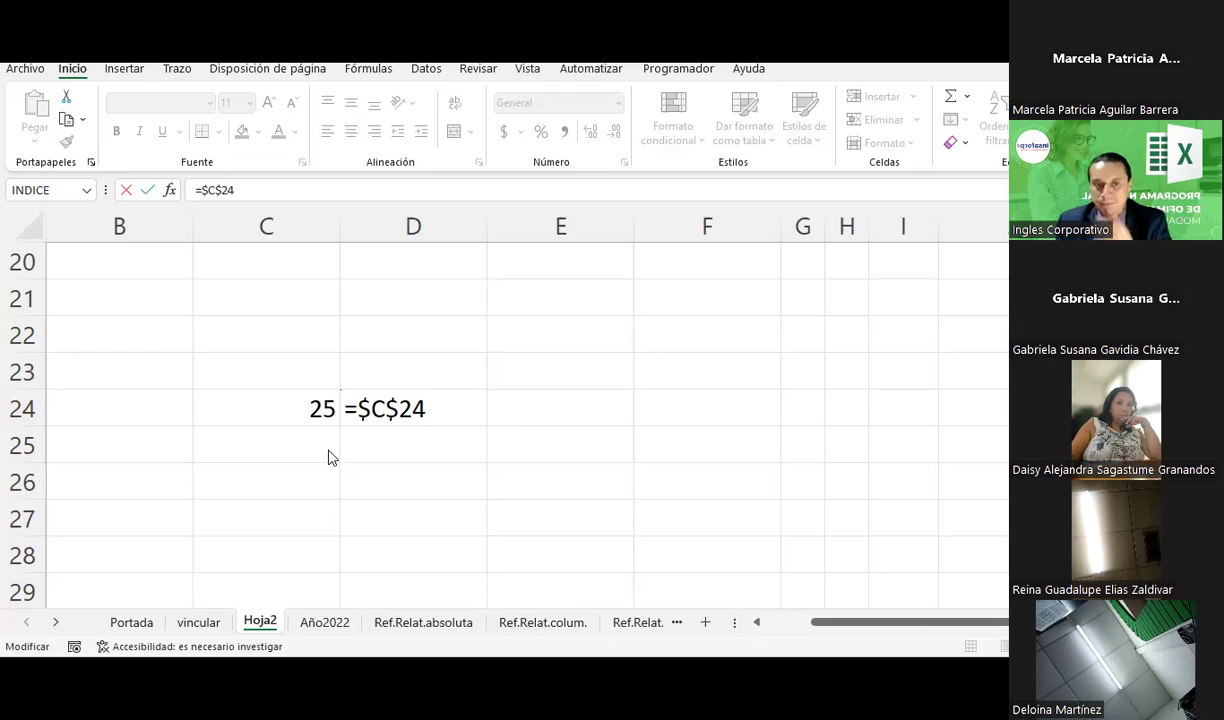
Step: Try the absolute reference =$C$24 in D24 and inspect its formula without changing it
{"action": "key", "text": "ctrl+Return"}
{"action": "key", "text": "Escape"}
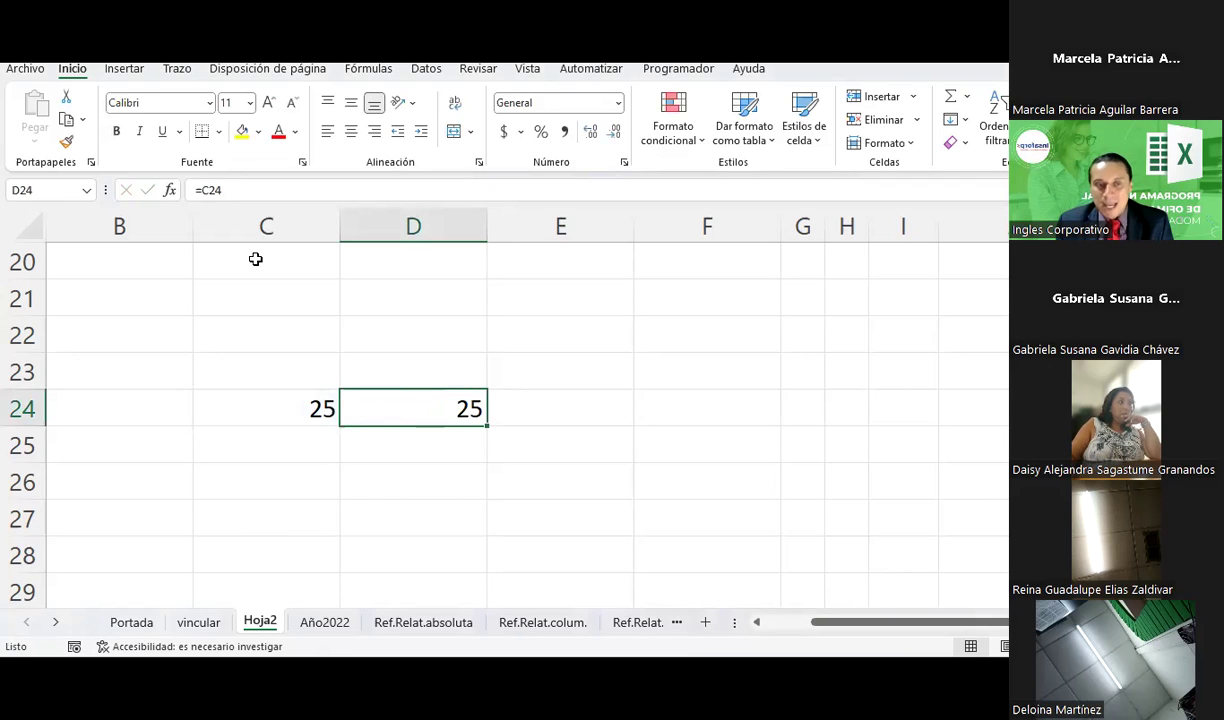
{"action": "left_click", "coordinate": [224, 194]}
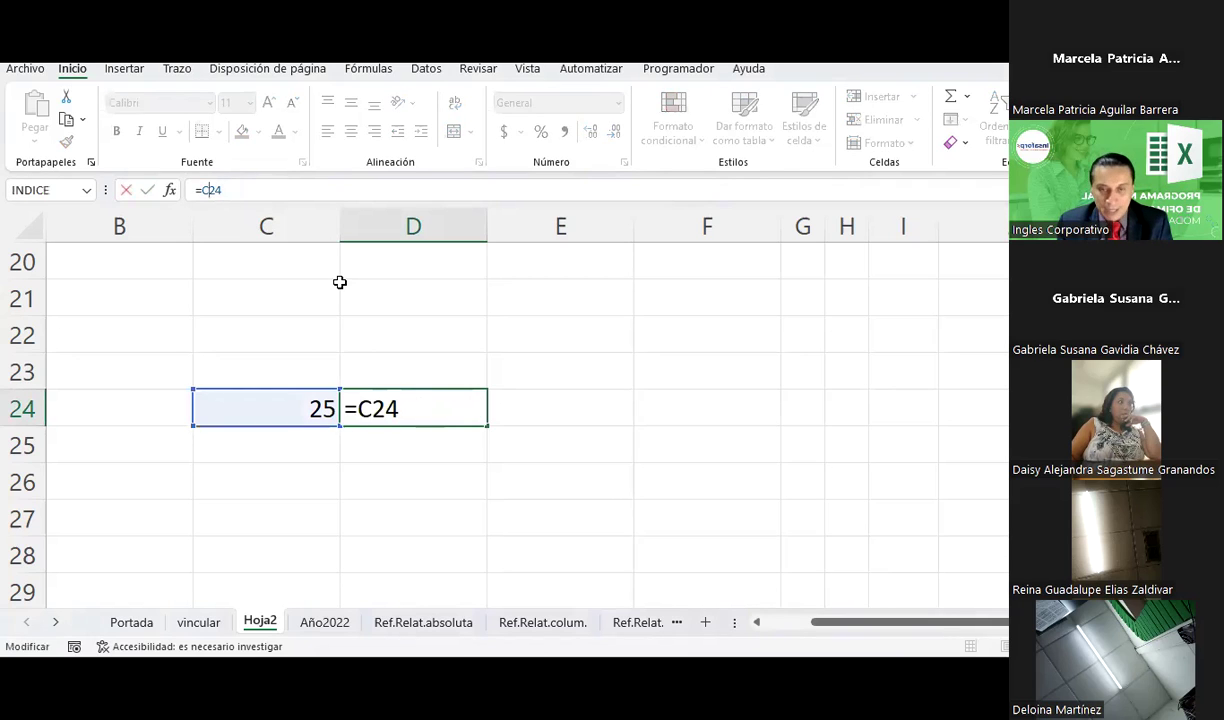
{"action": "key", "text": "Return"}
{"action": "left_click", "coordinate": [463, 384]}
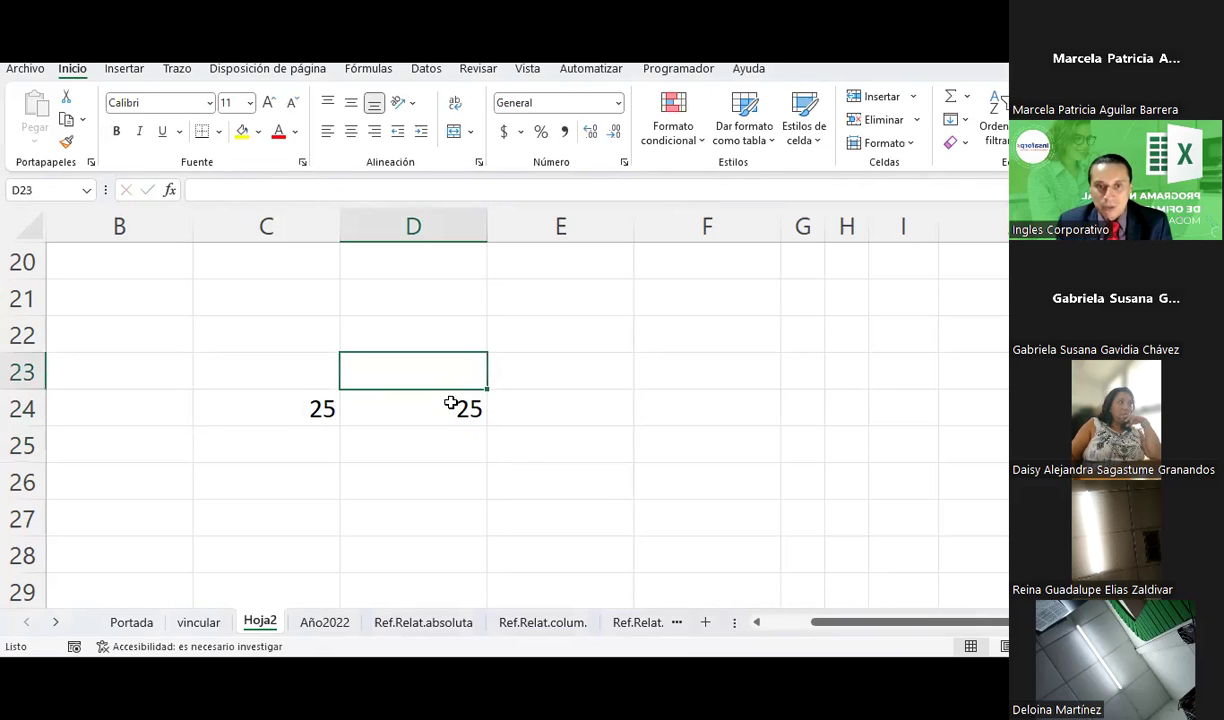
{"action": "left_click", "coordinate": [451, 403]}
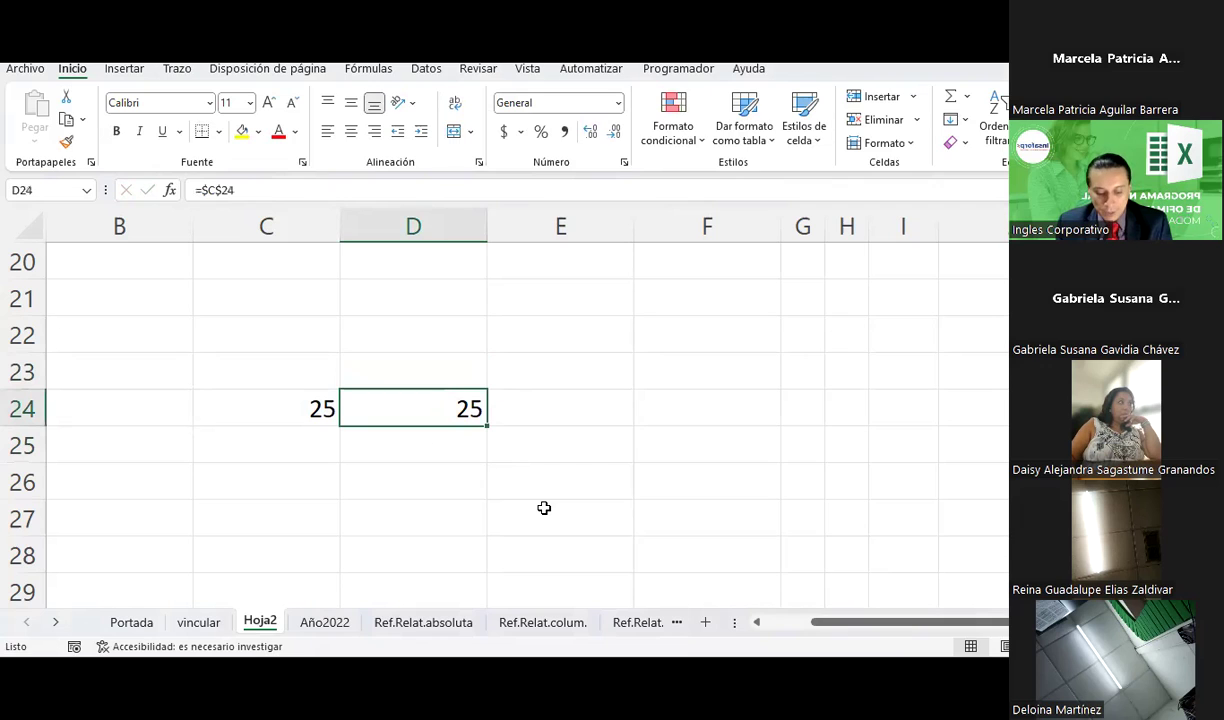
{"action": "key", "text": "F2"}
{"action": "key", "text": "Escape"}
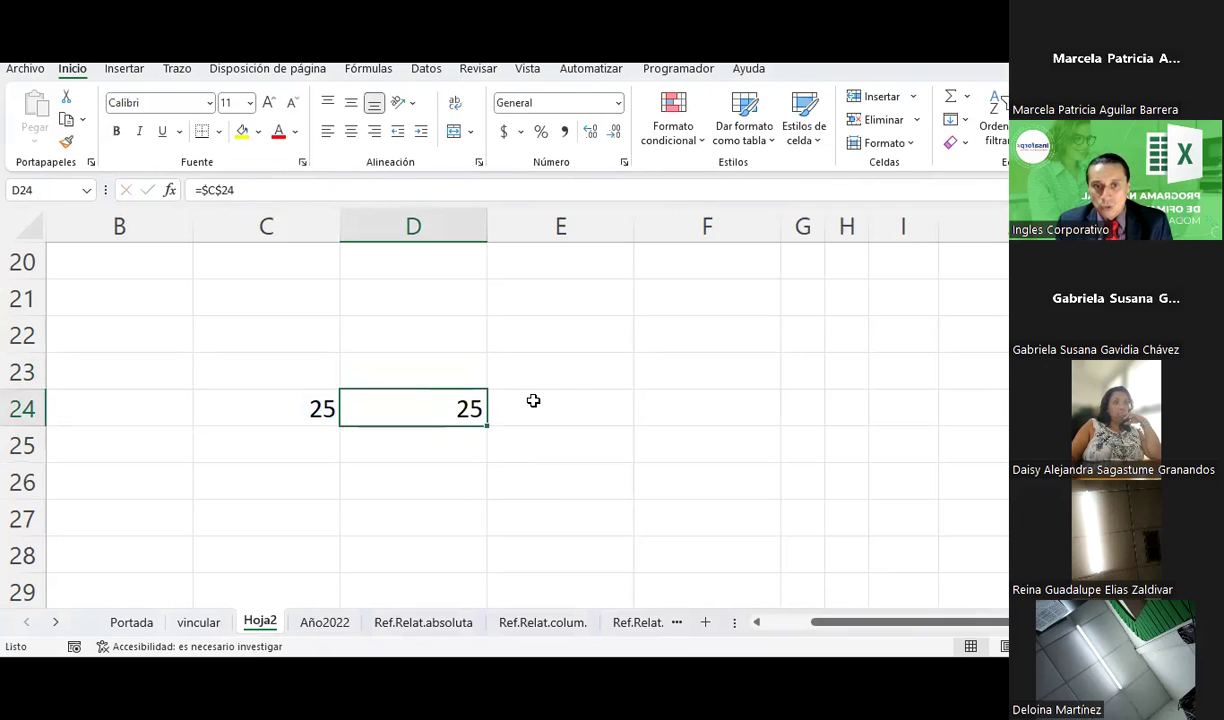
Step: Retype $c$24 into D24, then select the range D24:D29
{"action": "left_click", "coordinate": [533, 400]}
{"action": "left_click", "coordinate": [434, 415]}
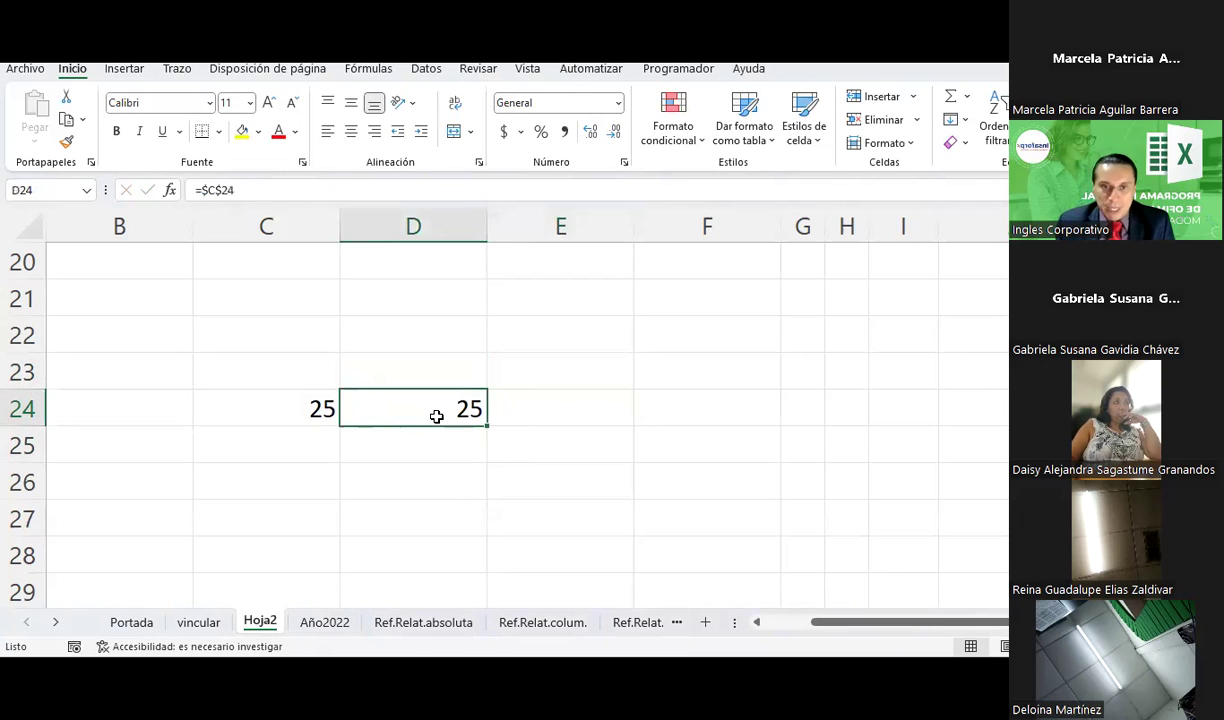
{"action": "type", "text": "$c$24"}
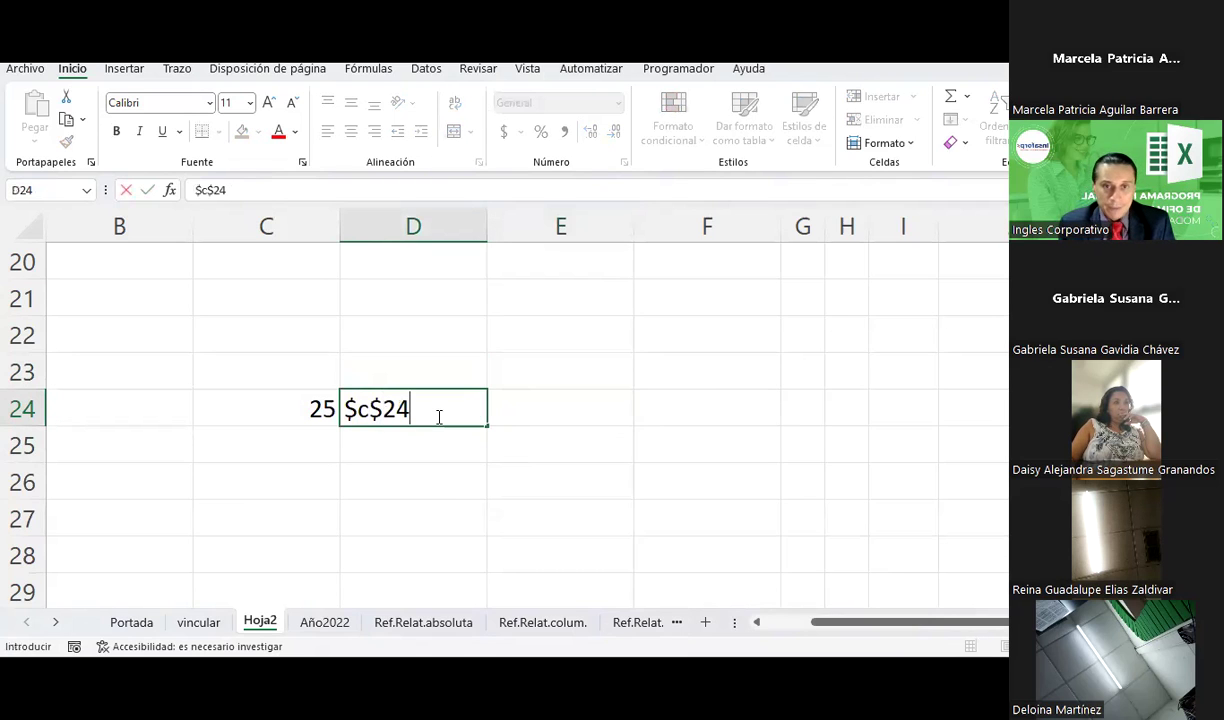
{"action": "key", "text": "Return"}
{"action": "left_click", "coordinate": [434, 416]}
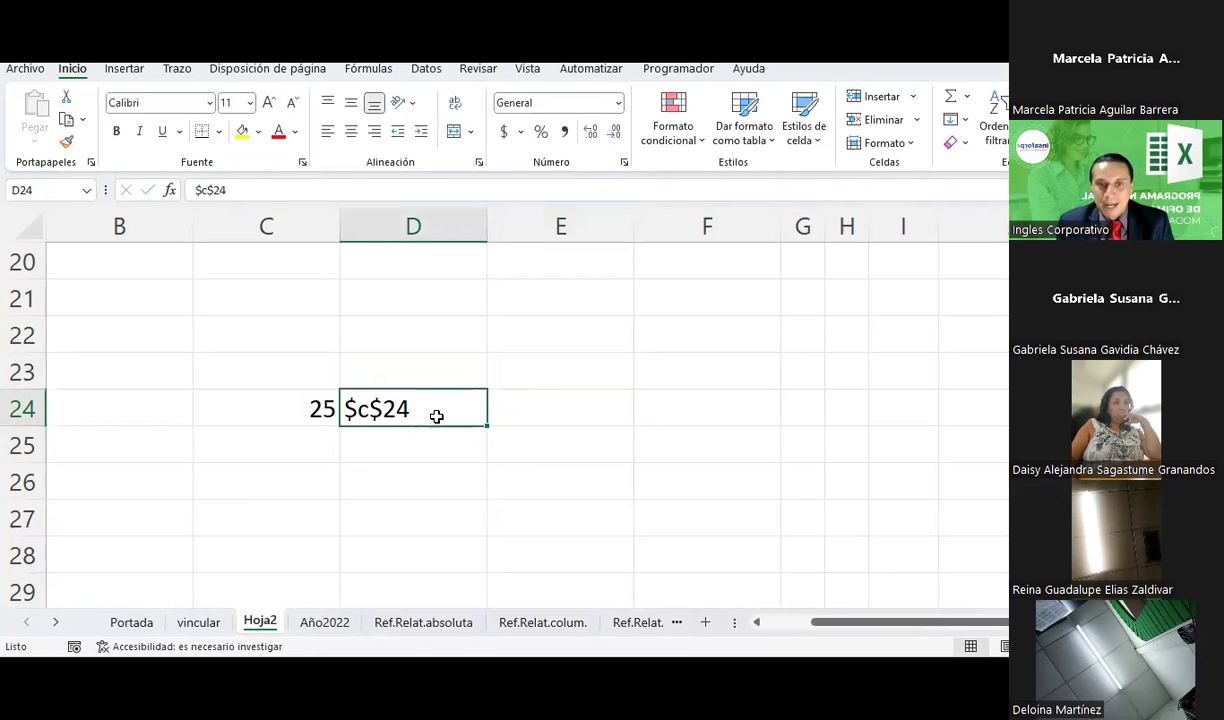
{"action": "double_click", "coordinate": [364, 409]}
{"action": "key", "text": "Tab"}
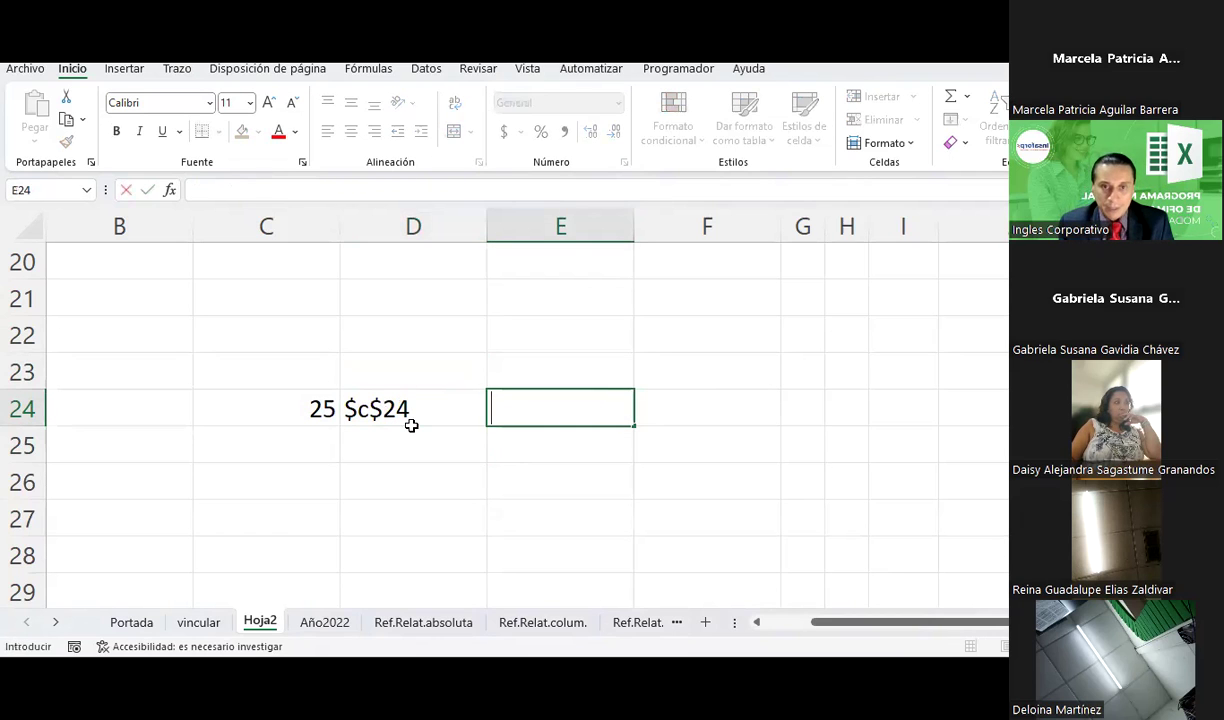
{"action": "key", "text": "Return"}
{"action": "left_click_drag", "start_coordinate": [409, 409], "coordinate": [432, 578]}
Step: Clear D24:D29 and format those cells as Texto
{"action": "key", "text": "Delete"}
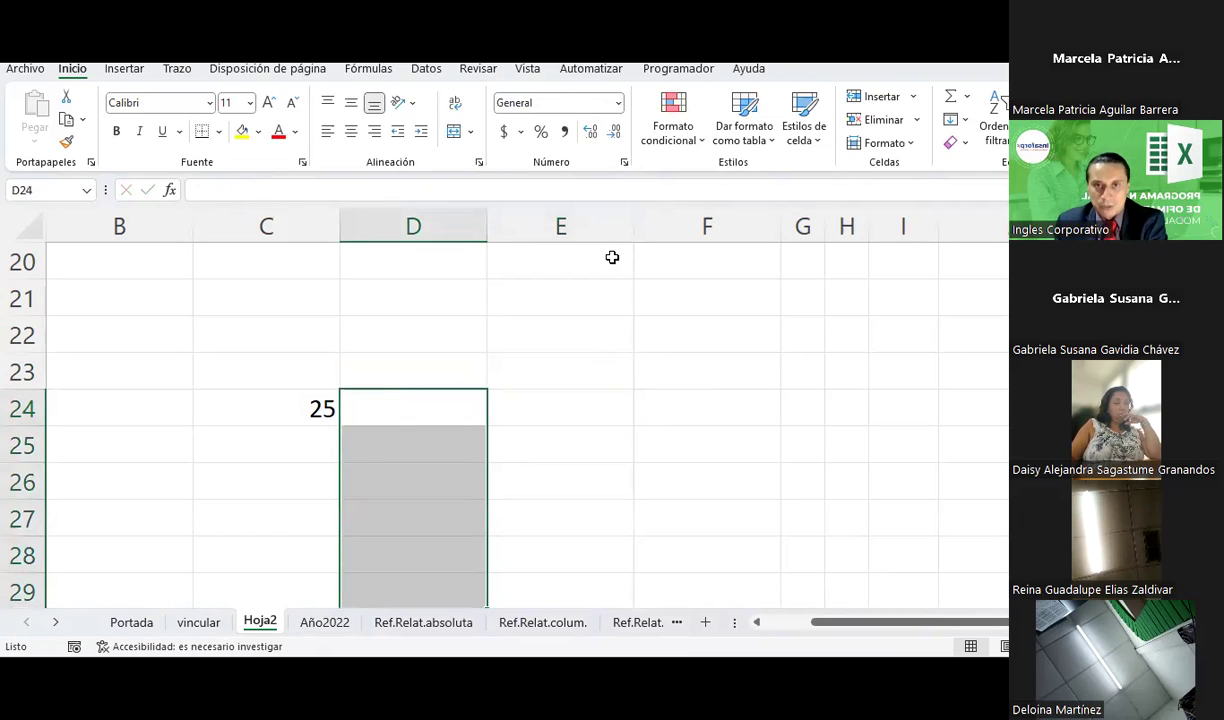
{"action": "left_click", "coordinate": [617, 103]}
{"action": "scroll", "coordinate": [566, 459], "scroll_direction": "down", "scroll_amount": 2}
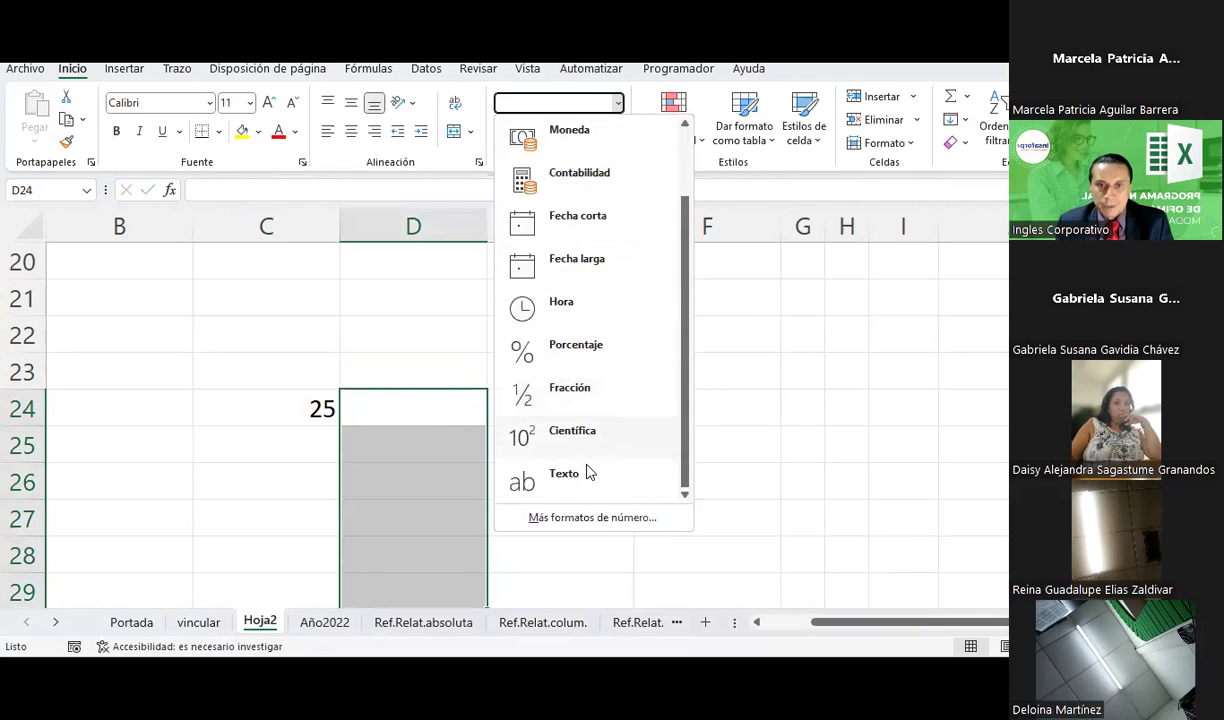
{"action": "left_click", "coordinate": [585, 470]}
Step: Enter =$C$24 in D24 so it displays as text
{"action": "left_click", "coordinate": [445, 420]}
{"action": "type", "text": "="}
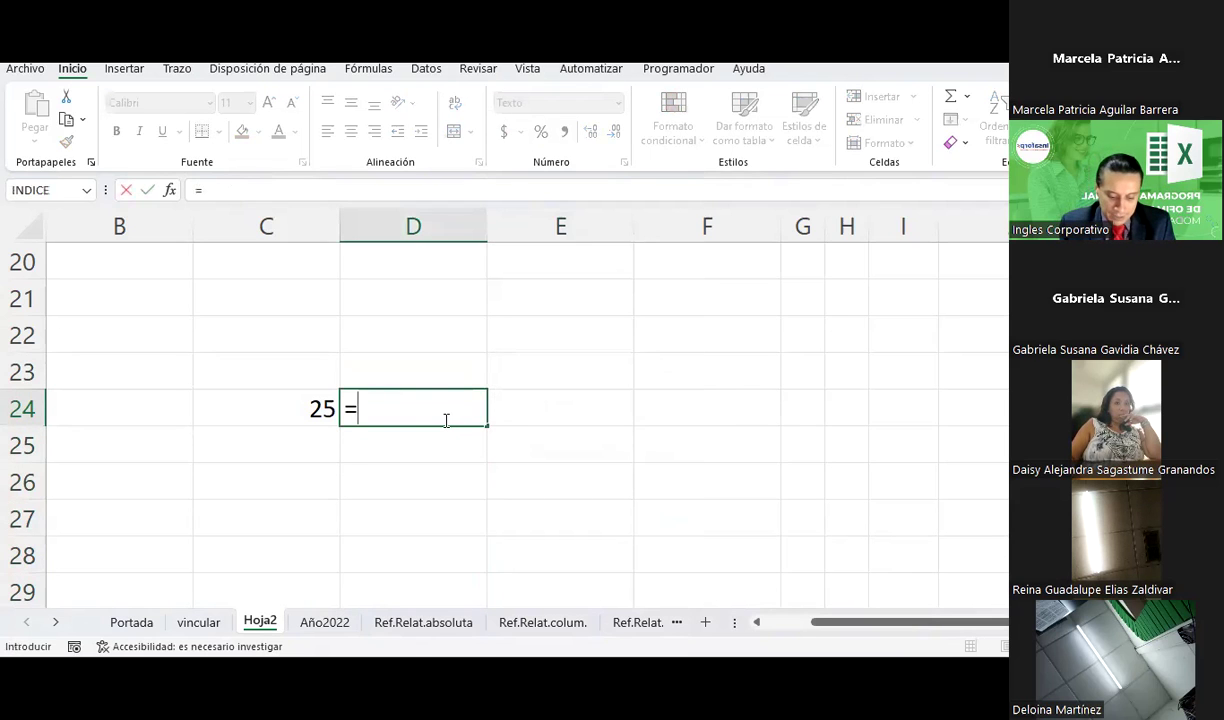
{"action": "type", "text": "C2"}
{"action": "key", "text": "BackSpace"}
{"action": "type", "text": "$24"}
{"action": "key", "text": "Return"}
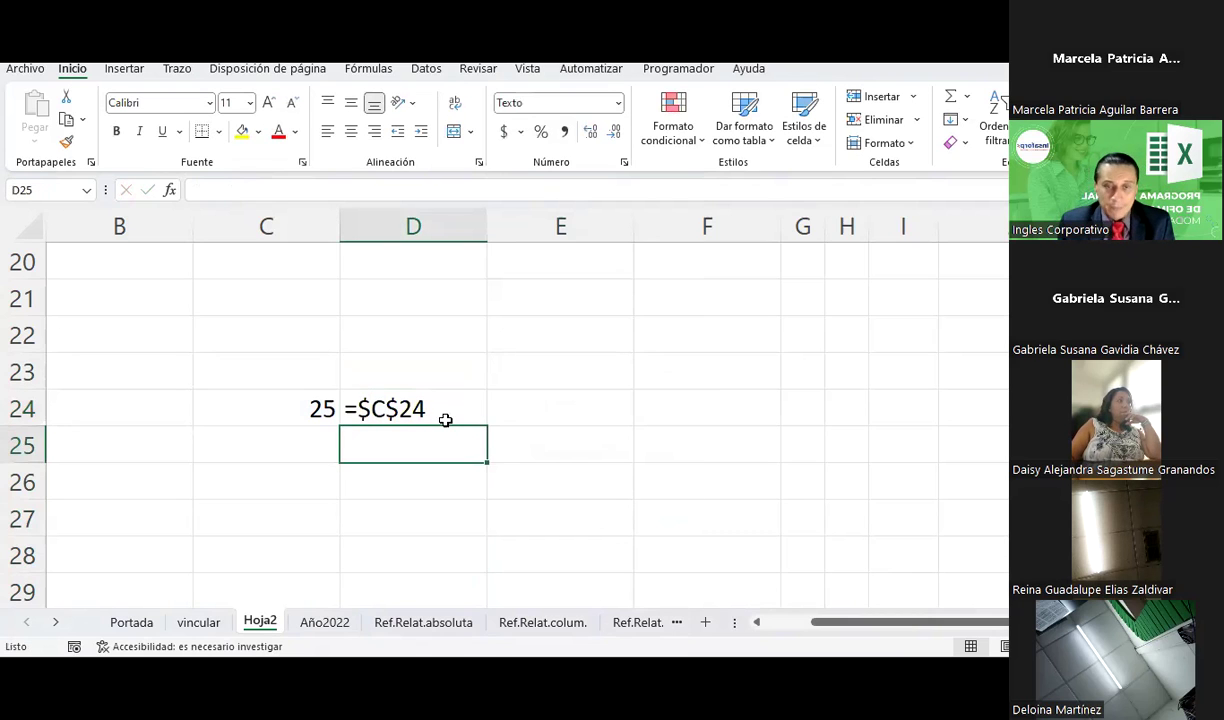
Step: Label E24 with 'Ref. absoluta'
{"action": "left_click", "coordinate": [445, 418]}
{"action": "left_click", "coordinate": [540, 407]}
{"action": "type", "text": "rEF"}
{"action": "key", "text": "BackSpace"}
{"action": "key", "text": "BackSpace"}
{"action": "key", "text": "BackSpace"}
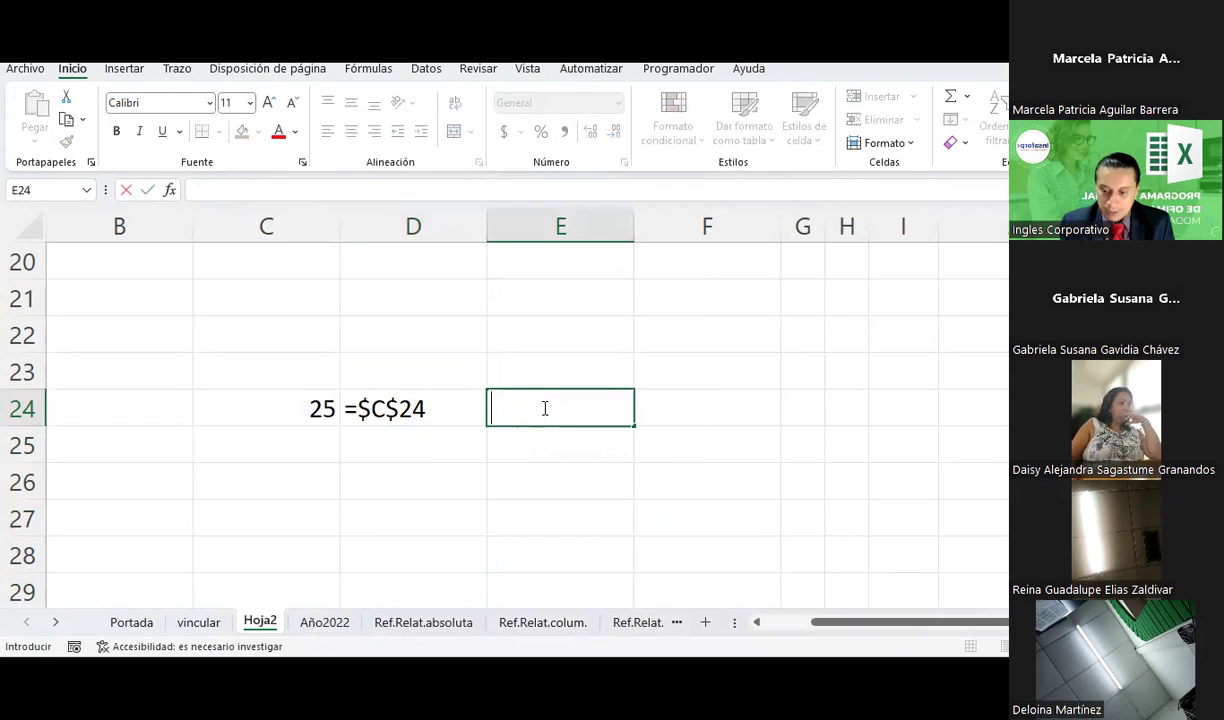
{"action": "type", "text": "Ref"}
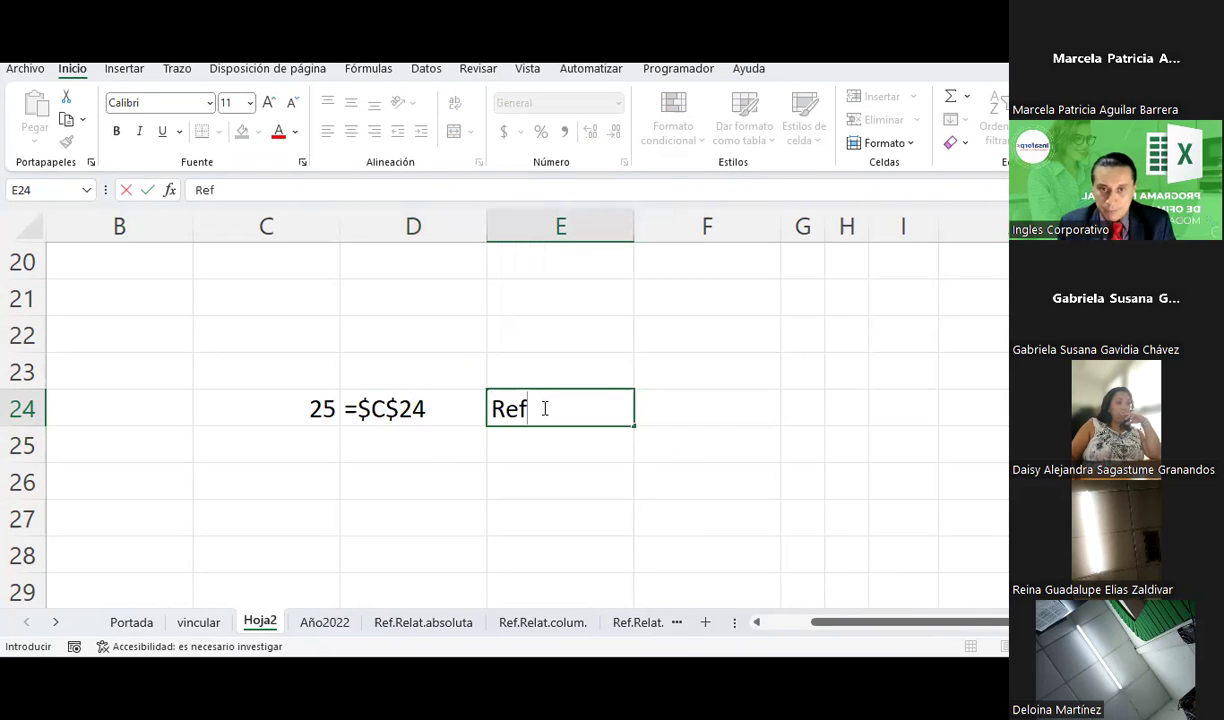
{"action": "type", "text": ". absoluta"}
{"action": "key", "text": "Return"}
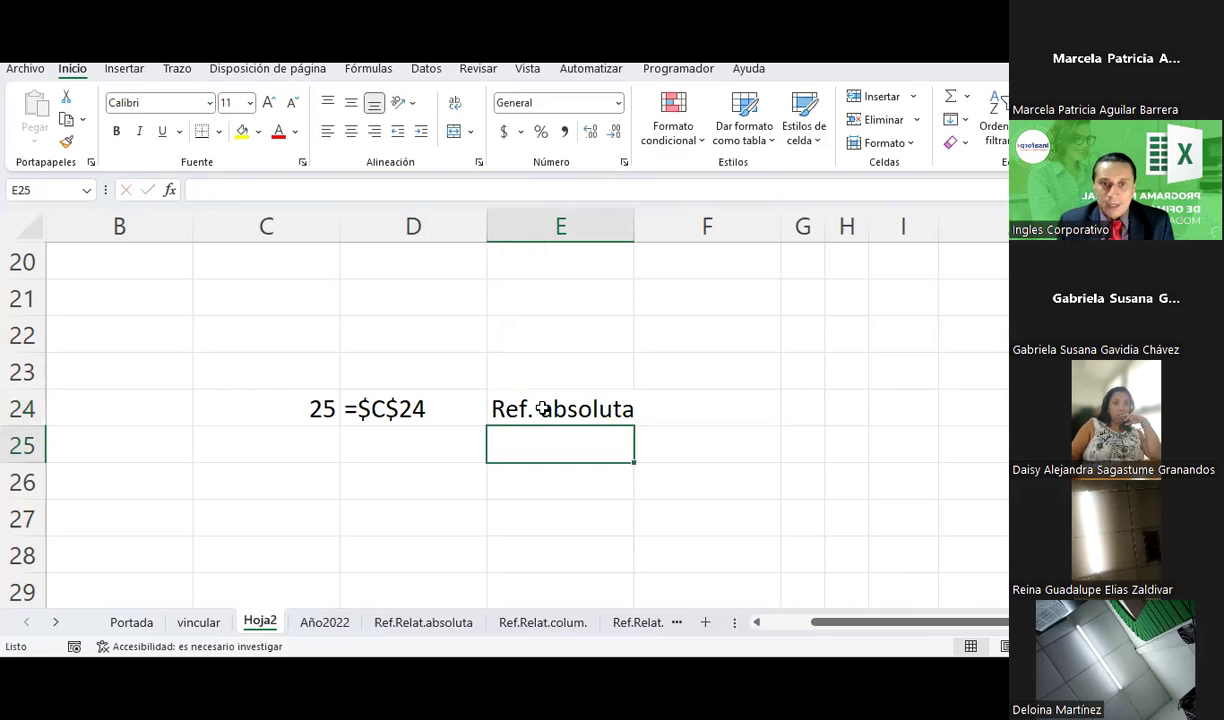
{"action": "left_click", "coordinate": [418, 445]}
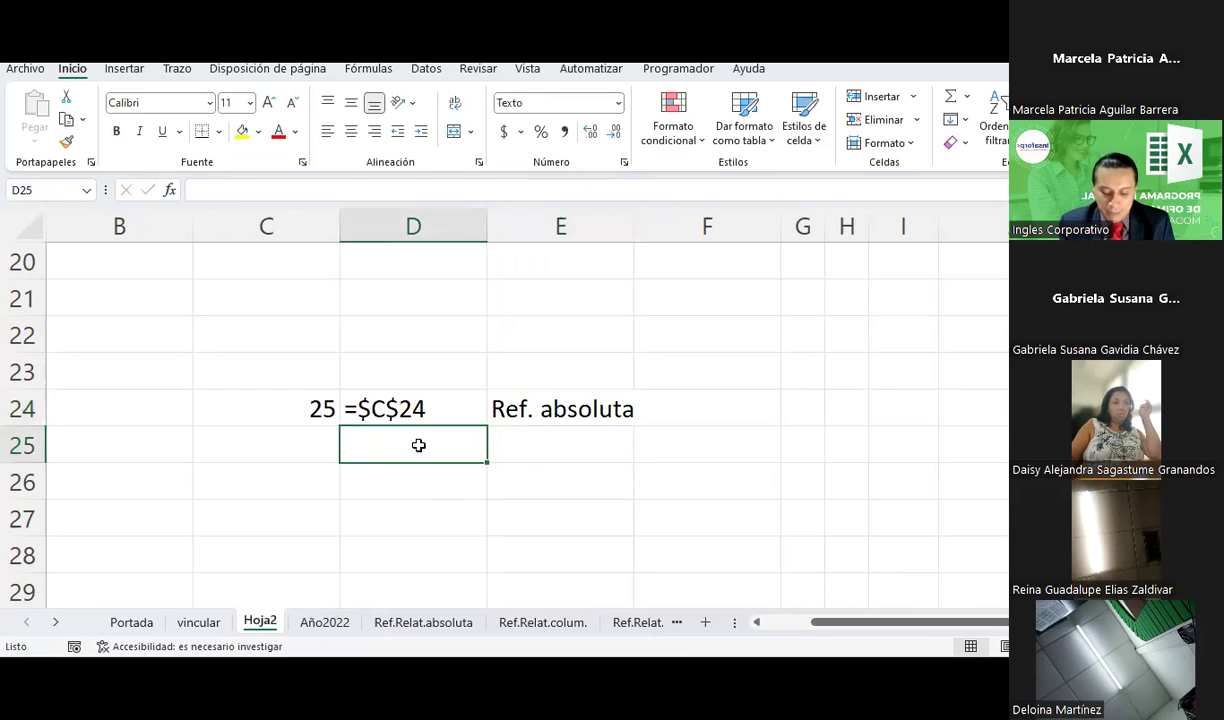
Step: Enter =$C24 in D25 and label E25 'Ref. columnar'
{"action": "type", "text": "=$C24"}
{"action": "key", "text": "Return"}
{"action": "key", "text": "Up"}
{"action": "key", "text": "Right"}
{"action": "type", "text": "rE"}
{"action": "key", "text": "BackSpace"}
{"action": "key", "text": "BackSpace"}
{"action": "key", "text": "BackSpace"}
{"action": "type", "text": "Ref. columnar"}
{"action": "key", "text": "Return"}
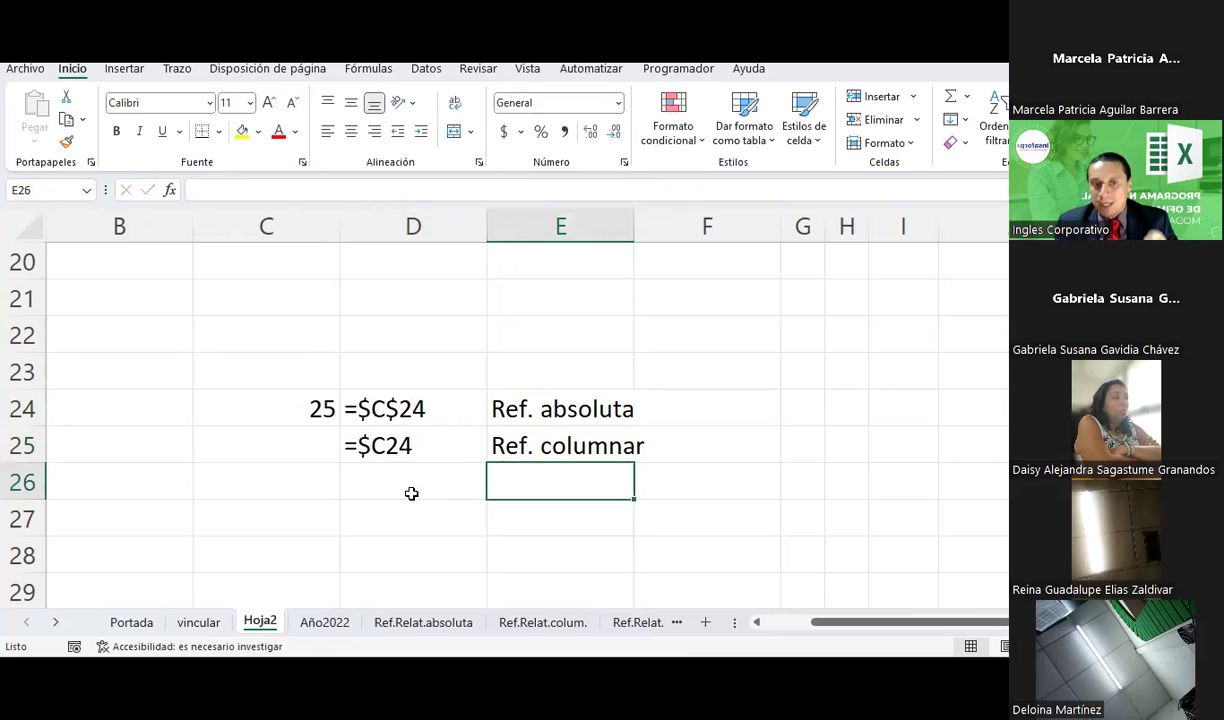
Step: Fill the D25 example cell with yellow
{"action": "left_click", "coordinate": [378, 440]}
{"action": "left_click", "coordinate": [241, 131]}
{"action": "left_click", "coordinate": [854, 413]}
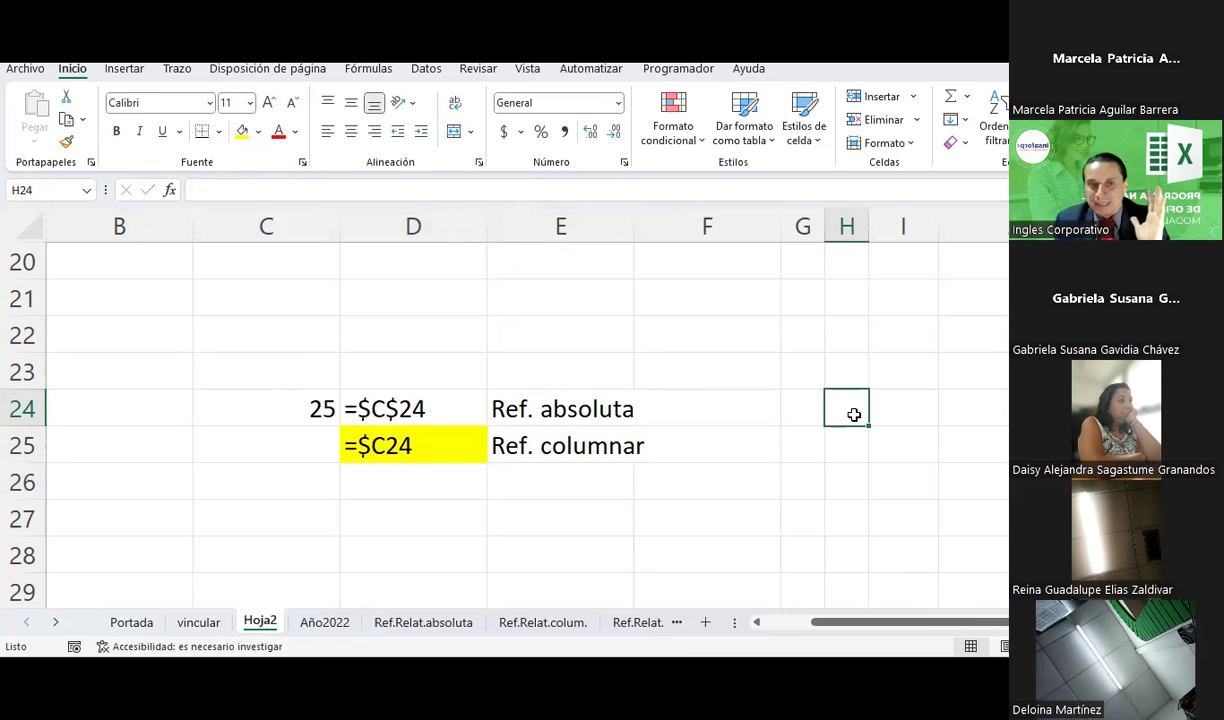
Step: Change the D24 example to =$D$24 and the D25 example to =$D24
{"action": "double_click", "coordinate": [378, 405]}
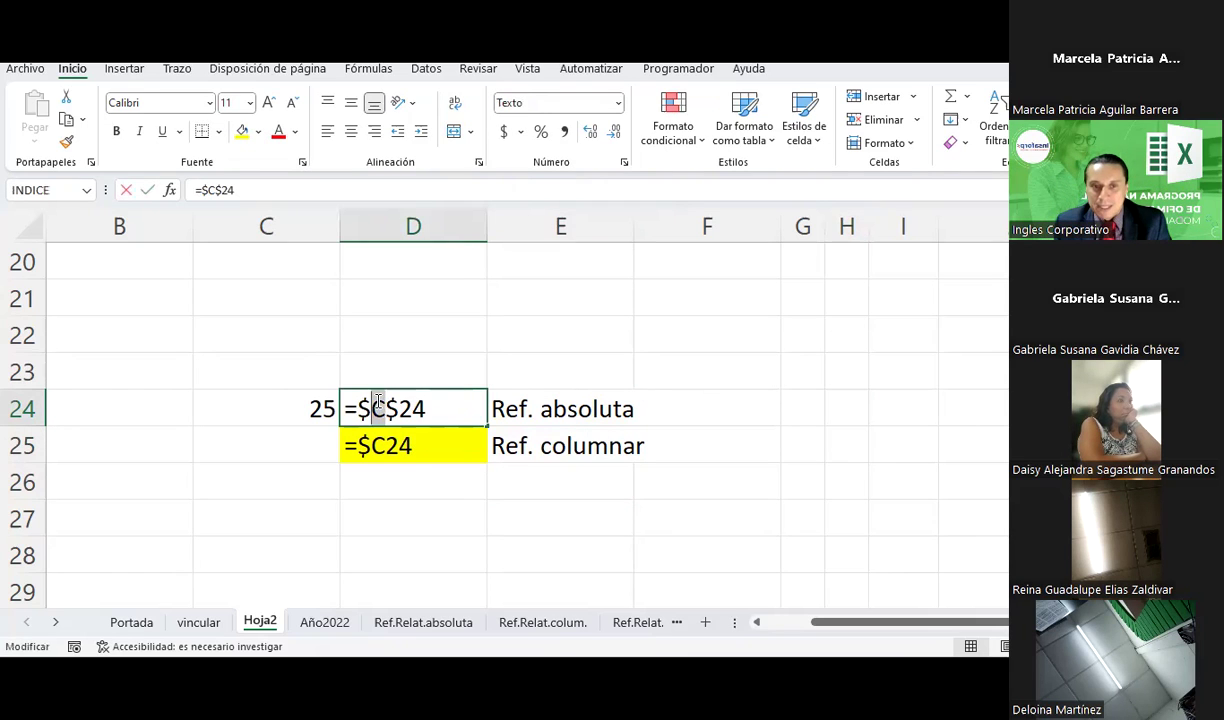
{"action": "type", "text": "d"}
{"action": "key", "text": "BackSpace"}
{"action": "type", "text": "D"}
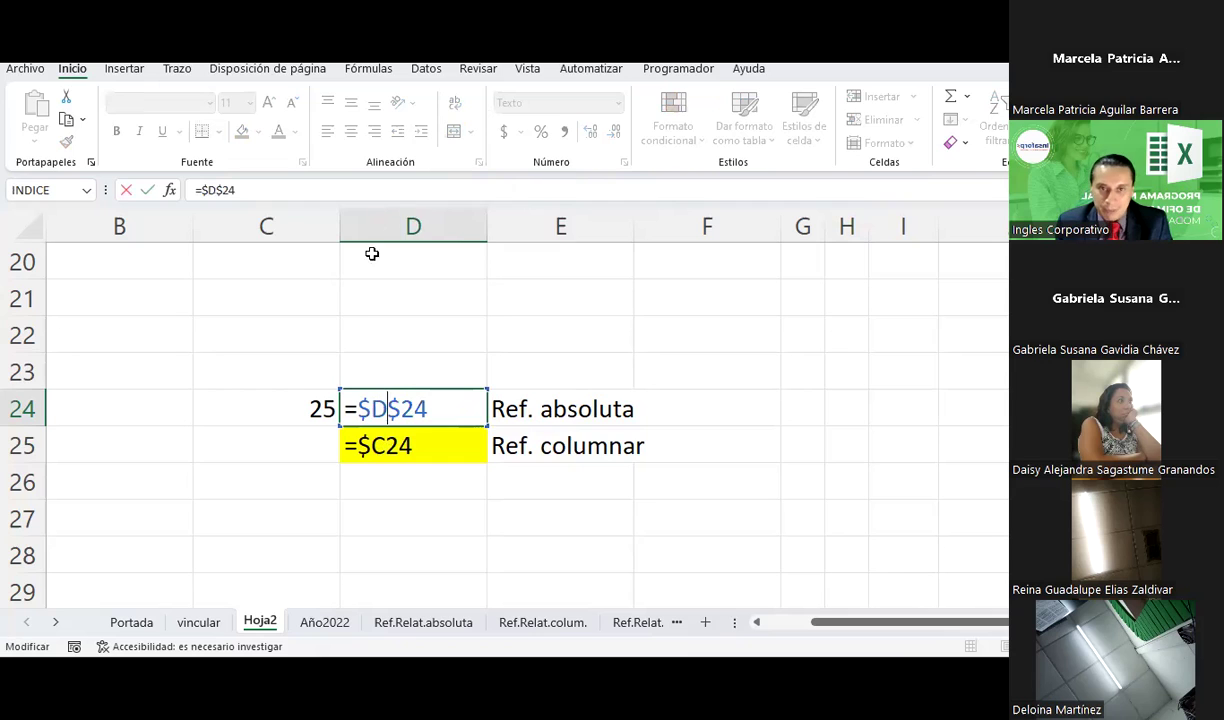
{"action": "double_click", "coordinate": [381, 446]}
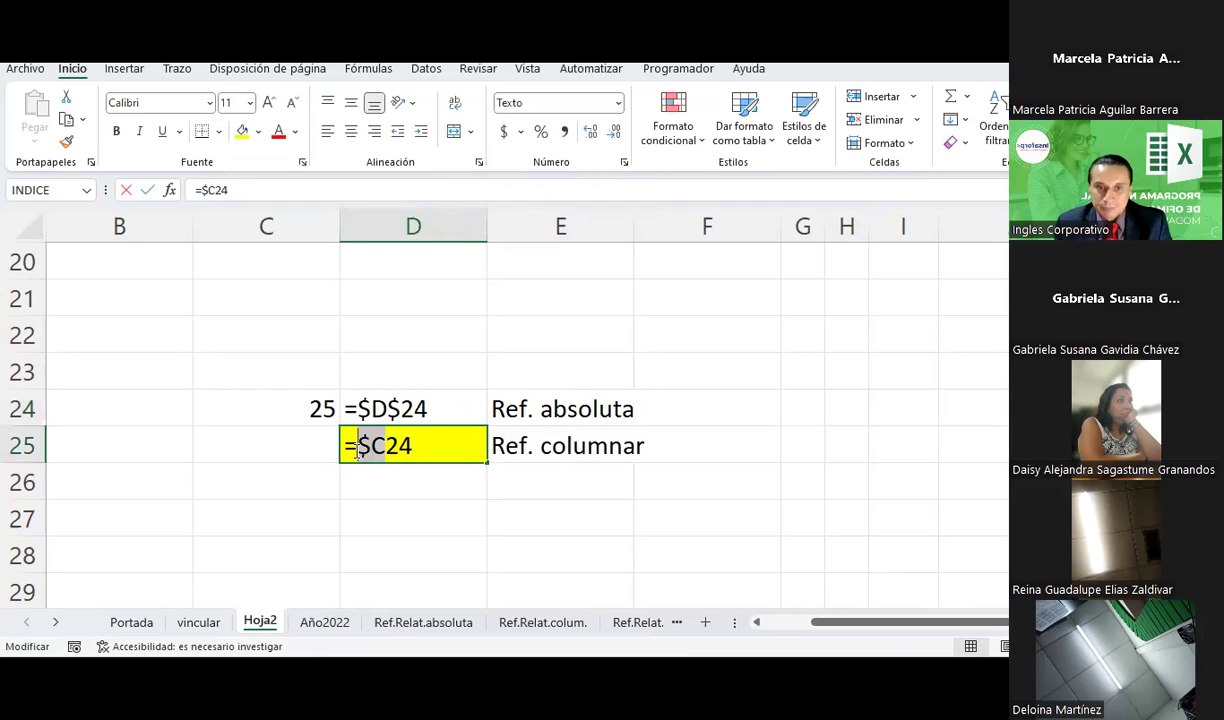
{"action": "type", "text": "D"}
{"action": "key", "text": "Return"}
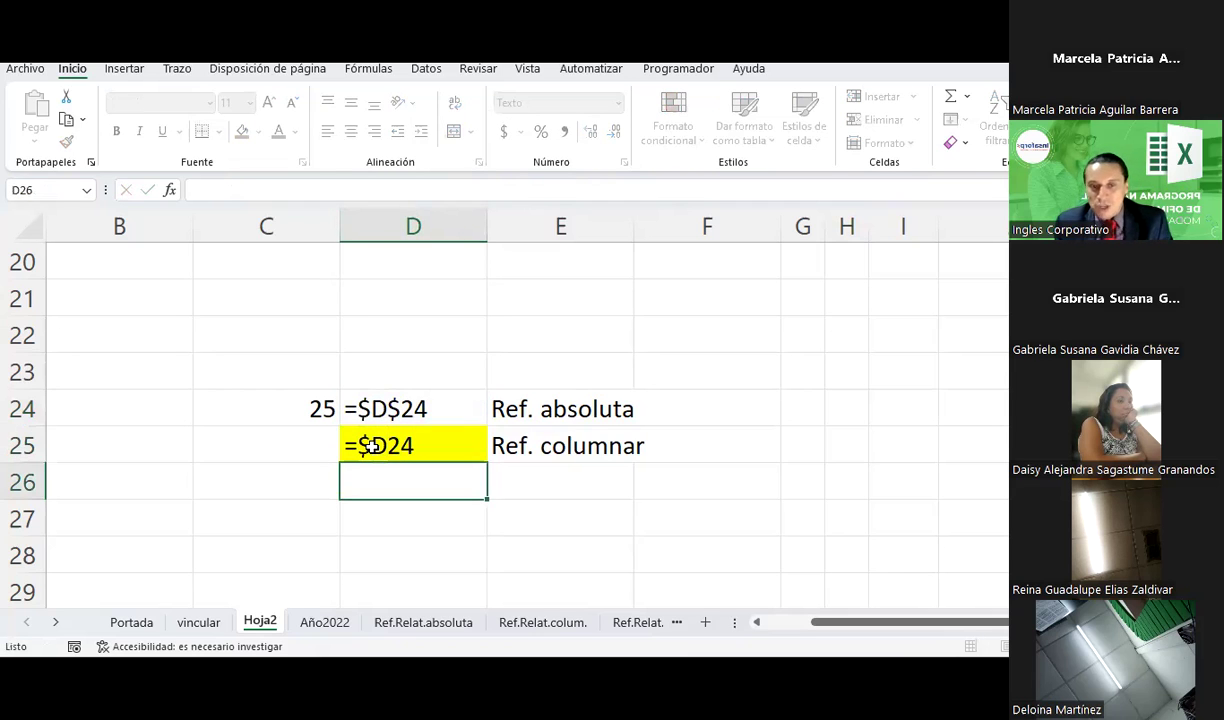
{"action": "left_click", "coordinate": [370, 446]}
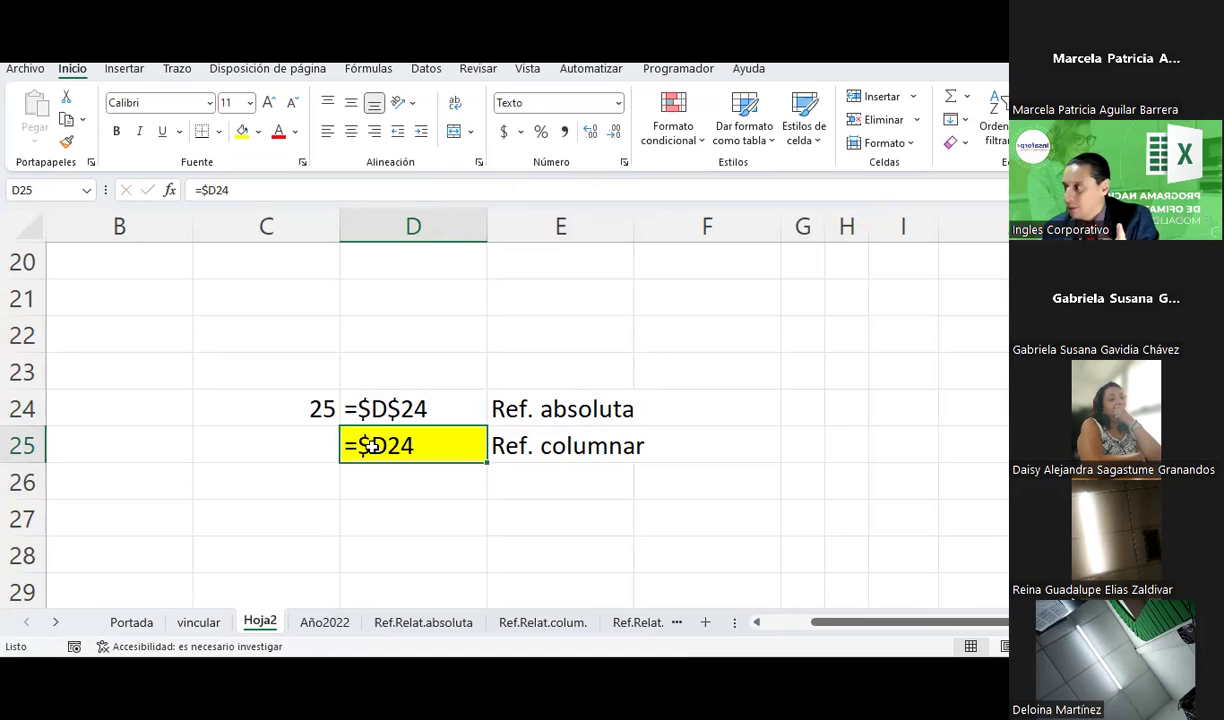
Step: Enter =D$24 in D26 and label E26 'Ref. en fila'
{"action": "left_click", "coordinate": [374, 480]}
{"action": "type", "text": "="}
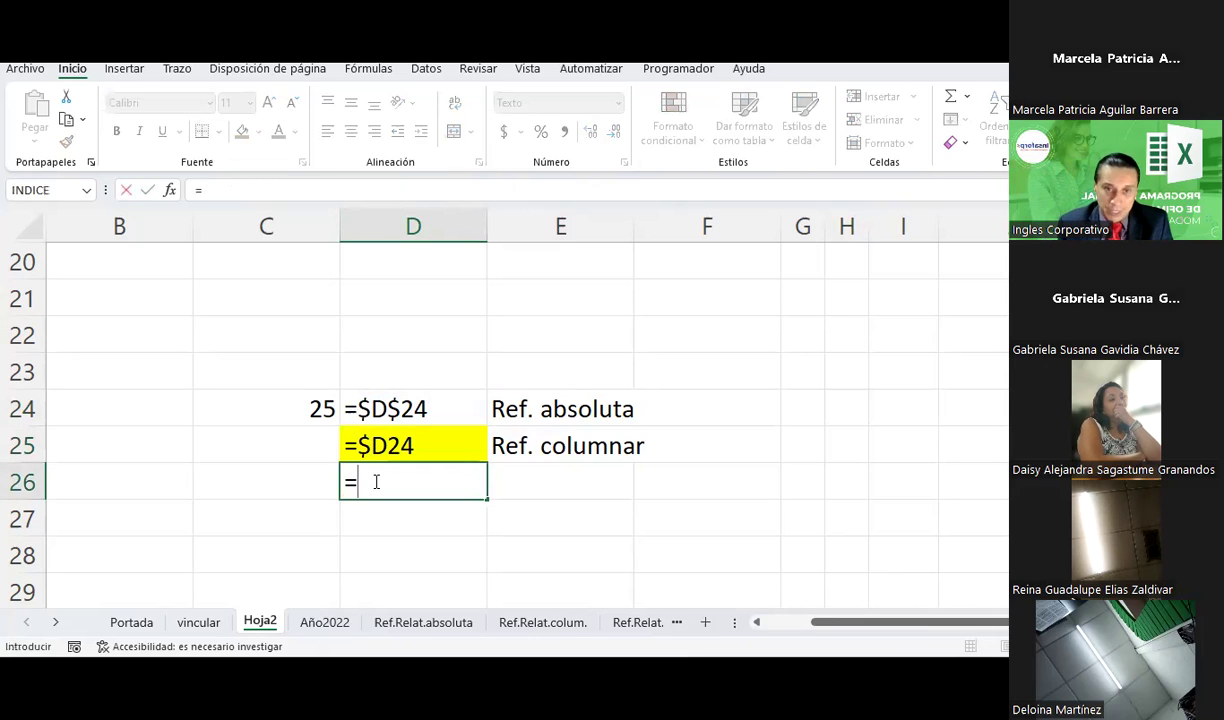
{"action": "type", "text": "D"}
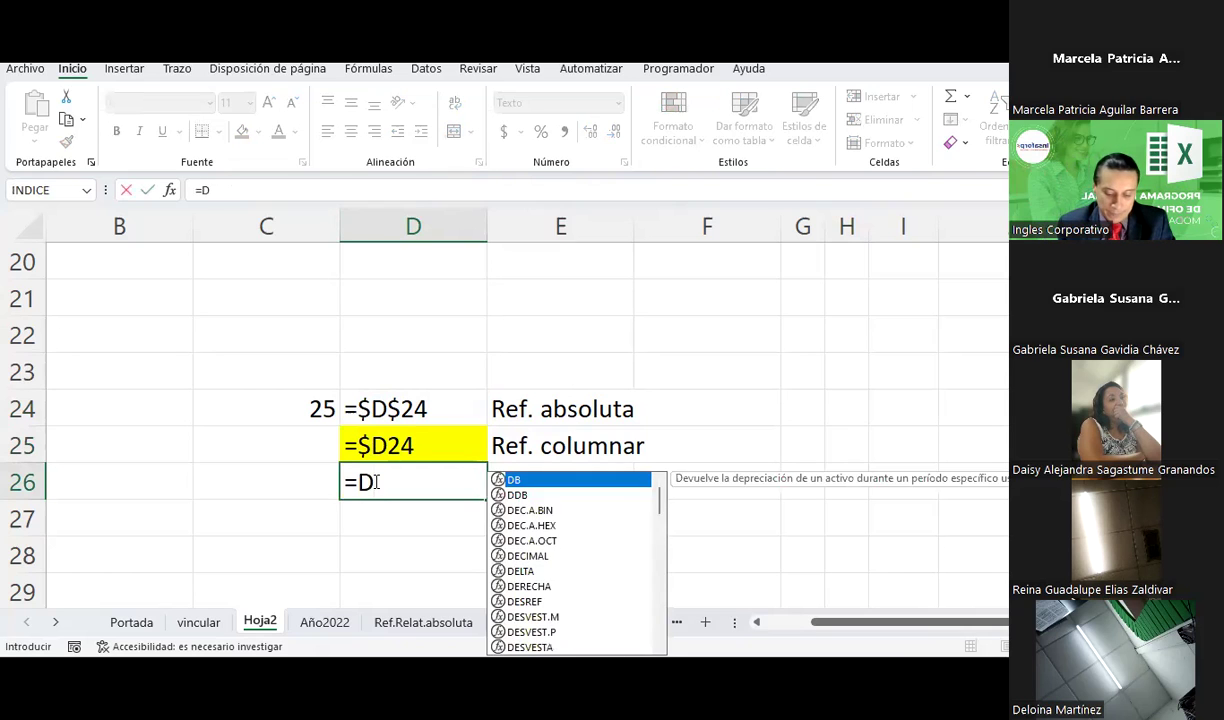
{"action": "type", "text": "$24"}
{"action": "key", "text": "Return"}
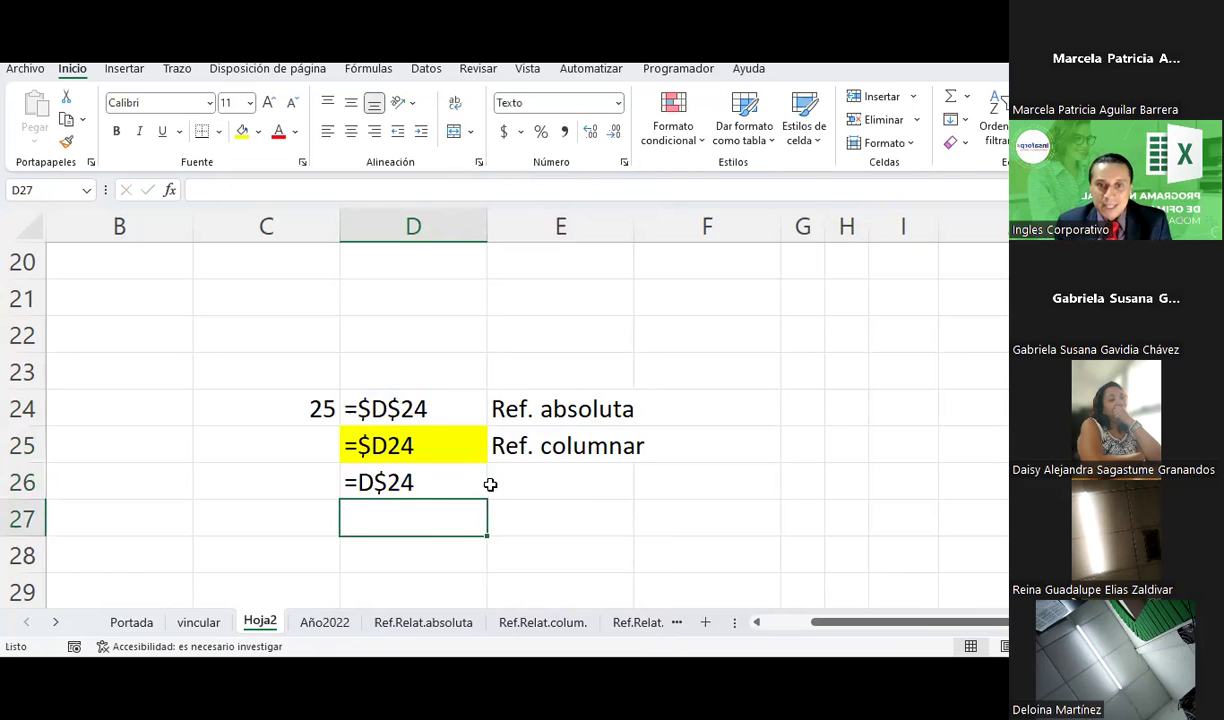
{"action": "left_click", "coordinate": [546, 494]}
{"action": "type", "text": "r"}
{"action": "key", "text": "BackSpace"}
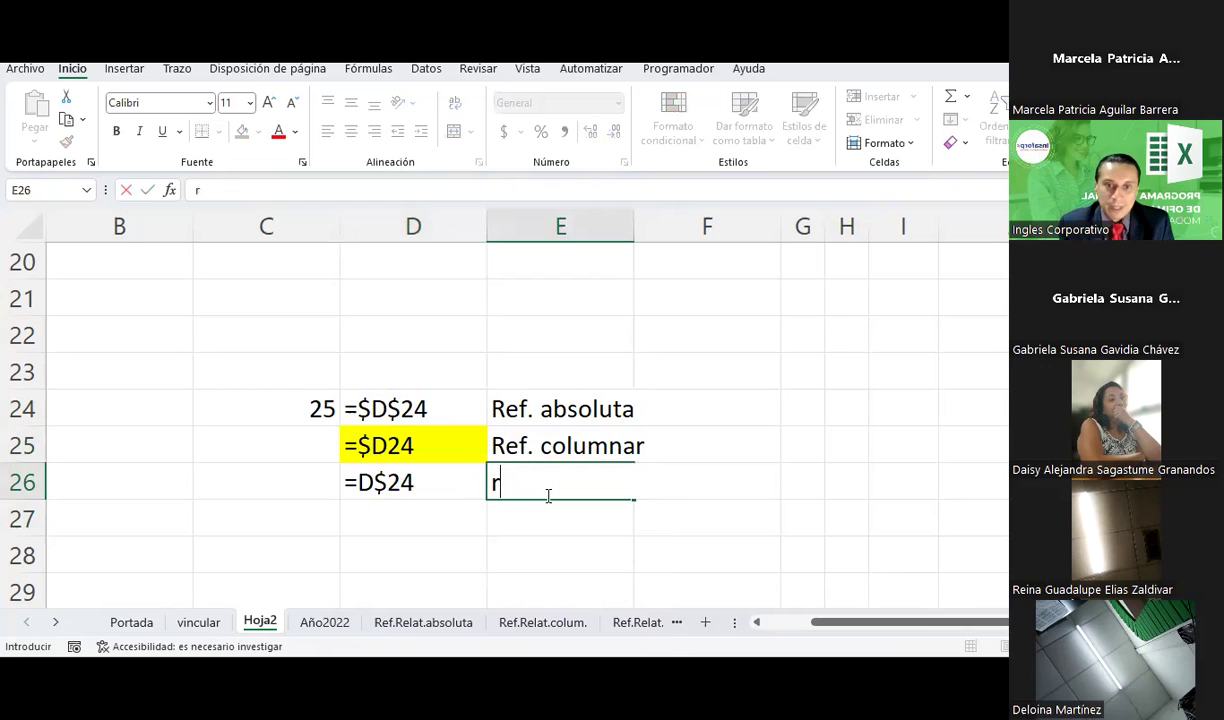
{"action": "key", "text": "BackSpace"}
{"action": "type", "text": "Ref. en f"}
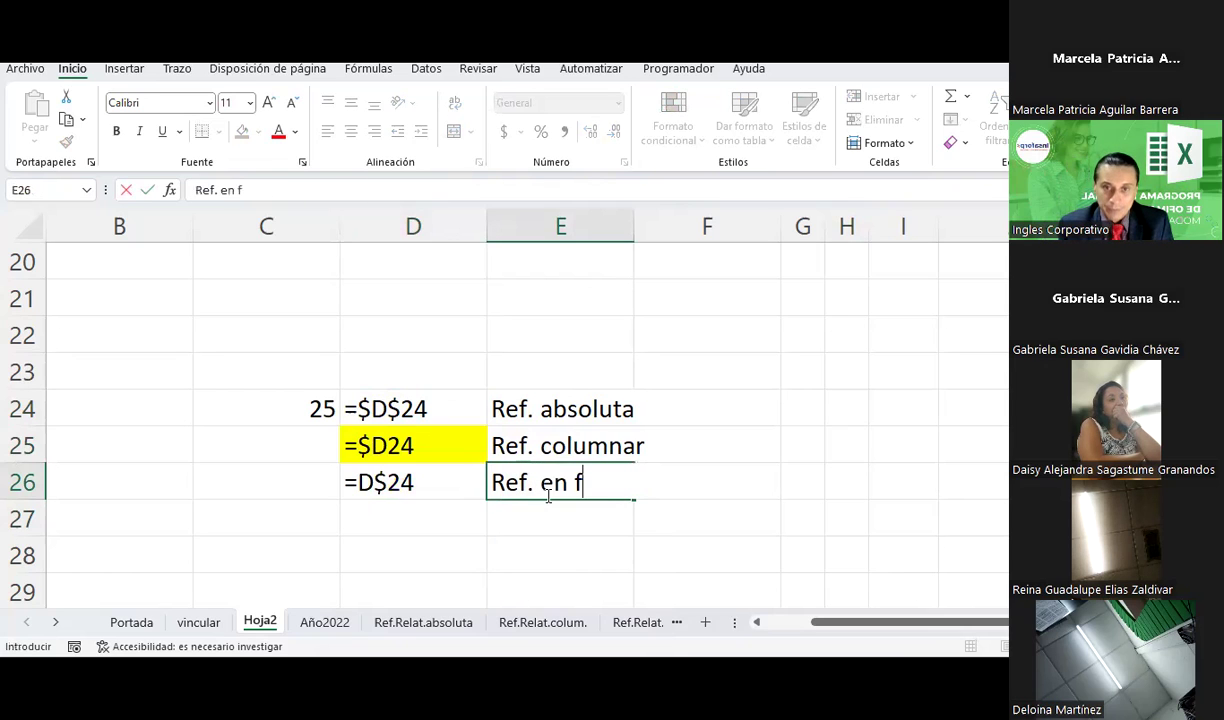
{"action": "type", "text": "ila"}
{"action": "key", "text": "Return"}
Step: Give the =D$24 example cell D26 a red fill
{"action": "left_click", "coordinate": [464, 491]}
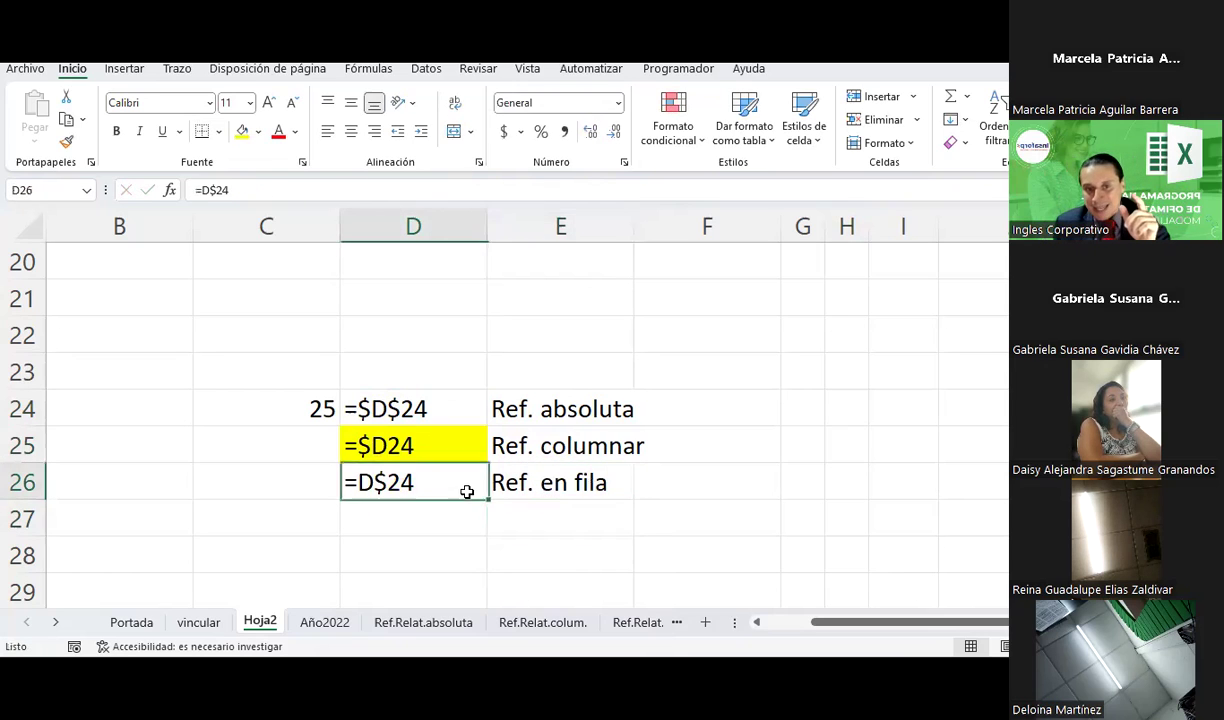
{"action": "left_click", "coordinate": [257, 131]}
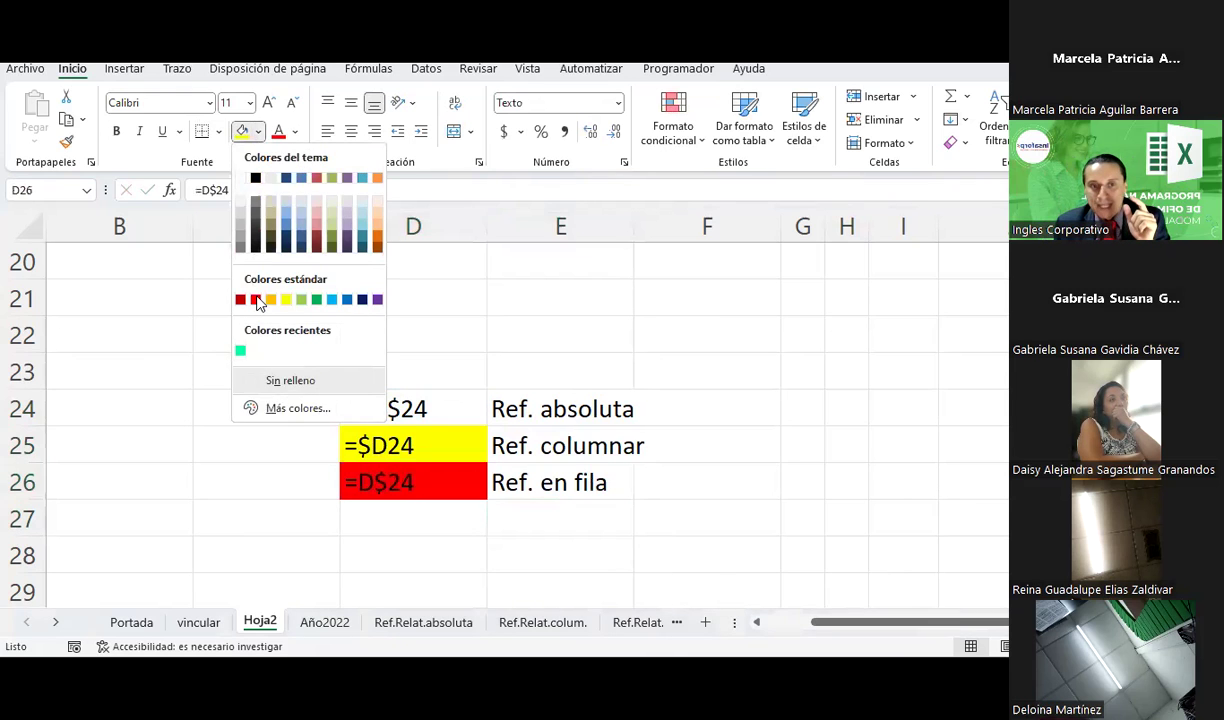
{"action": "left_click", "coordinate": [250, 300]}
{"action": "left_click", "coordinate": [873, 451]}
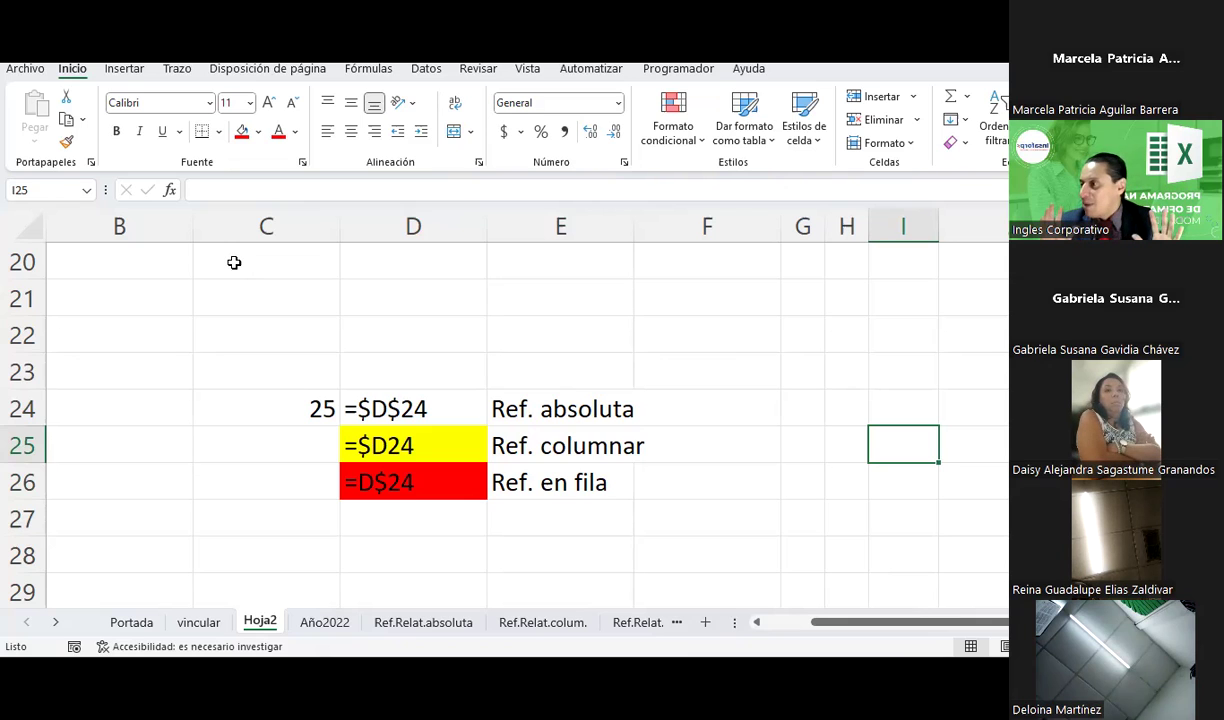
Step: Show the references of E4's =C4+D4 Total formula, then switch to the PowerPoint deck
{"action": "scroll", "coordinate": [462, 314], "scroll_direction": "up", "scroll_amount": 4}
{"action": "scroll", "coordinate": [513, 338], "scroll_direction": "up", "scroll_amount": 2}
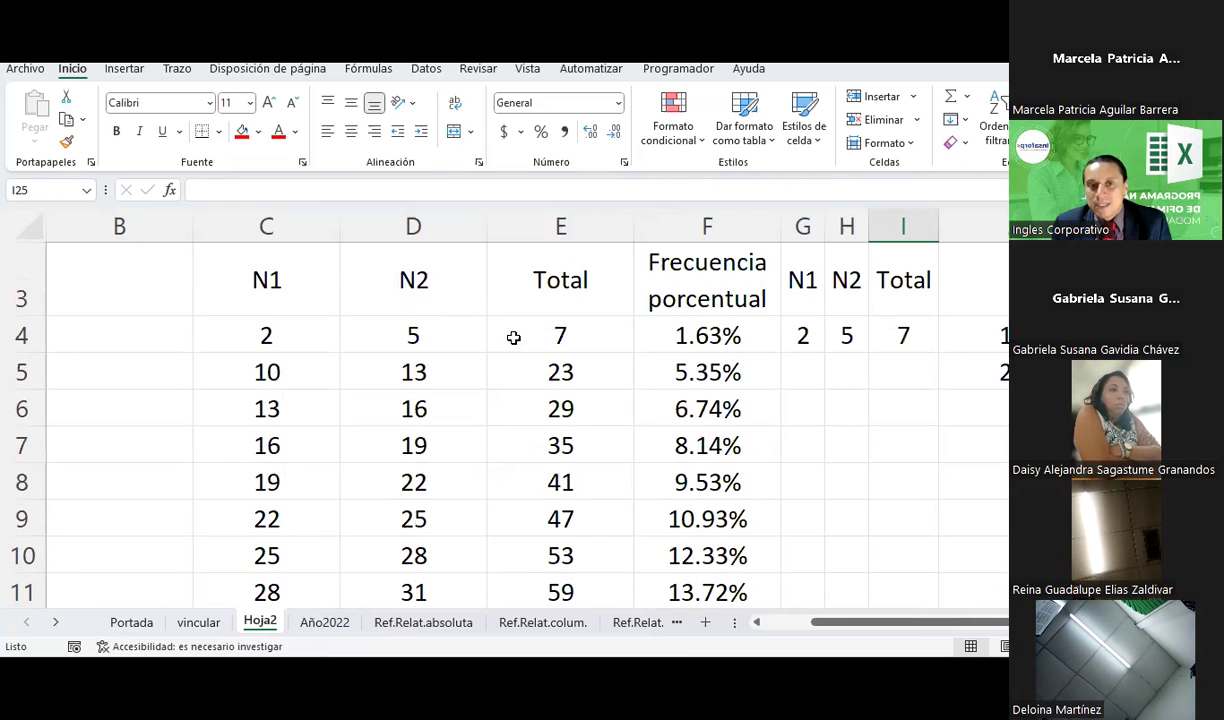
{"action": "left_click", "coordinate": [557, 325]}
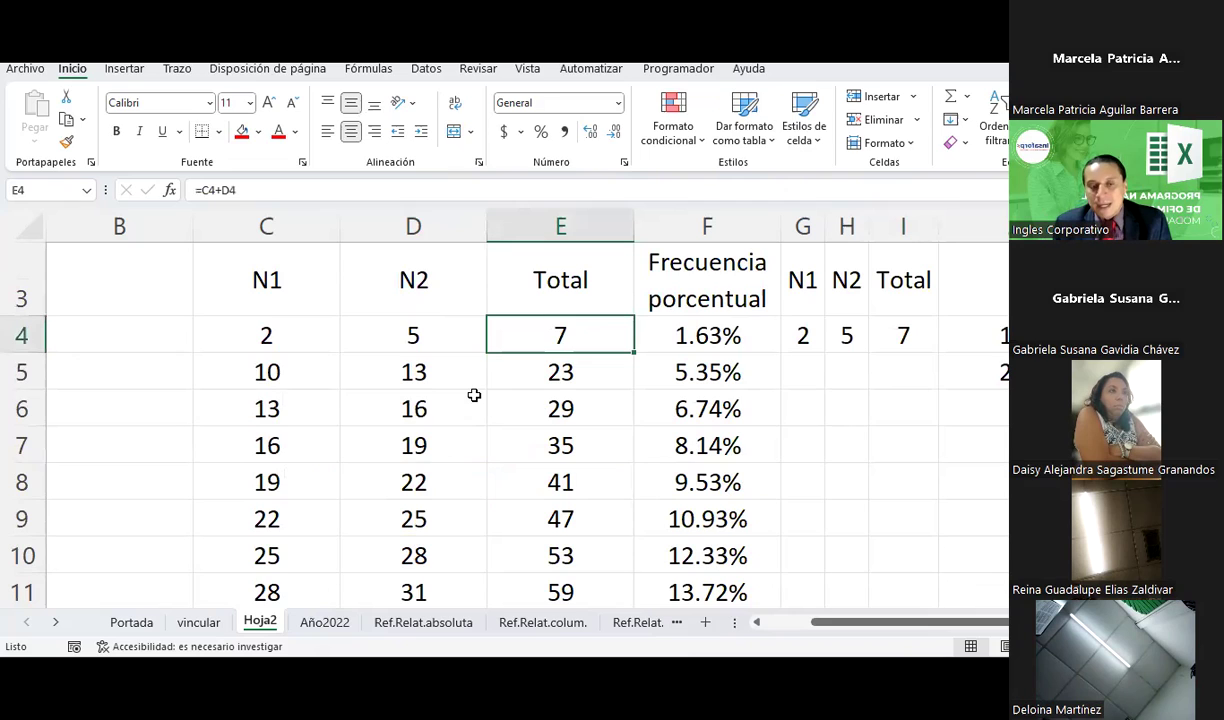
{"action": "key", "text": "F2"}
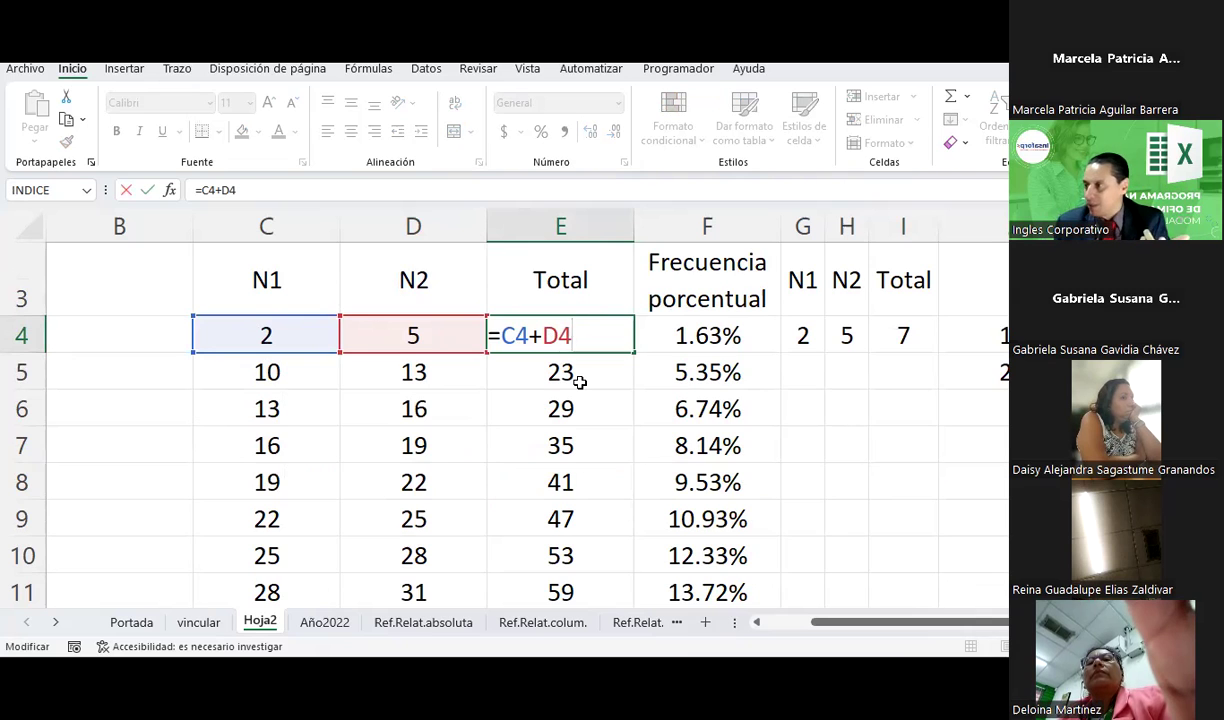
{"action": "key", "text": "alt+Tab"}
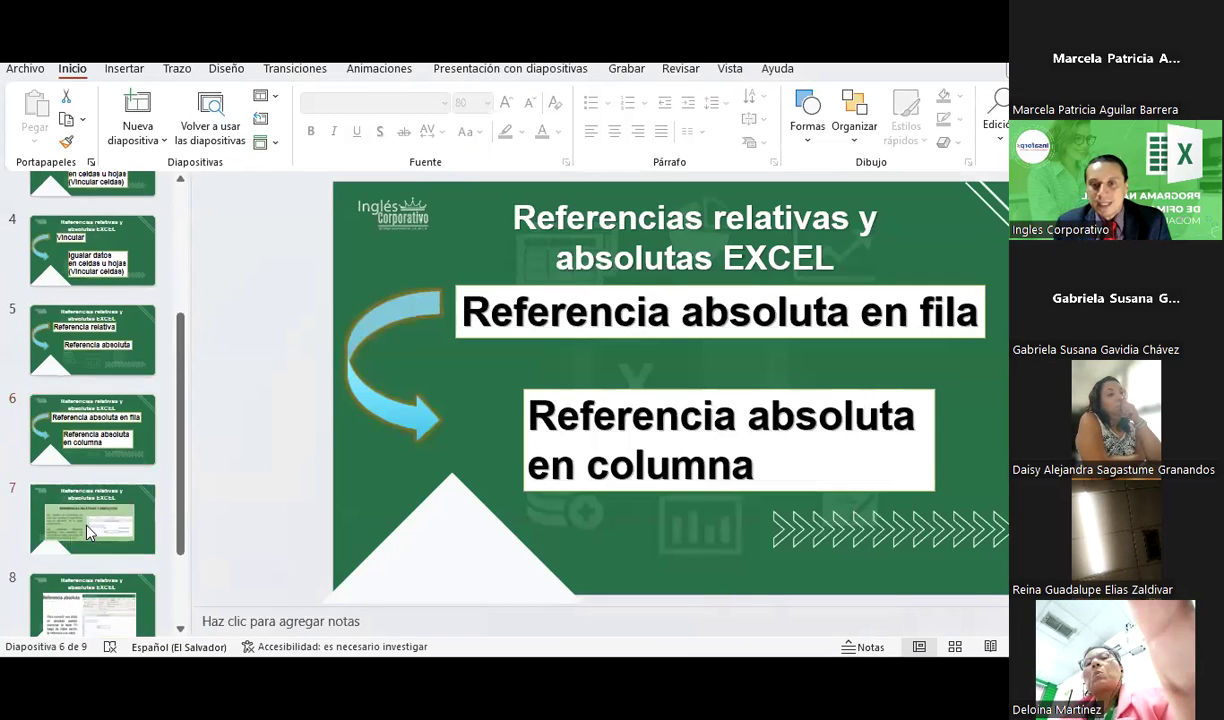
Step: Go through slides 7–9 to the A7 versus $A$7 comparison, then return to Excel
{"action": "left_click", "coordinate": [82, 501]}
{"action": "scroll", "coordinate": [190, 400], "scroll_direction": "down", "scroll_amount": 1}
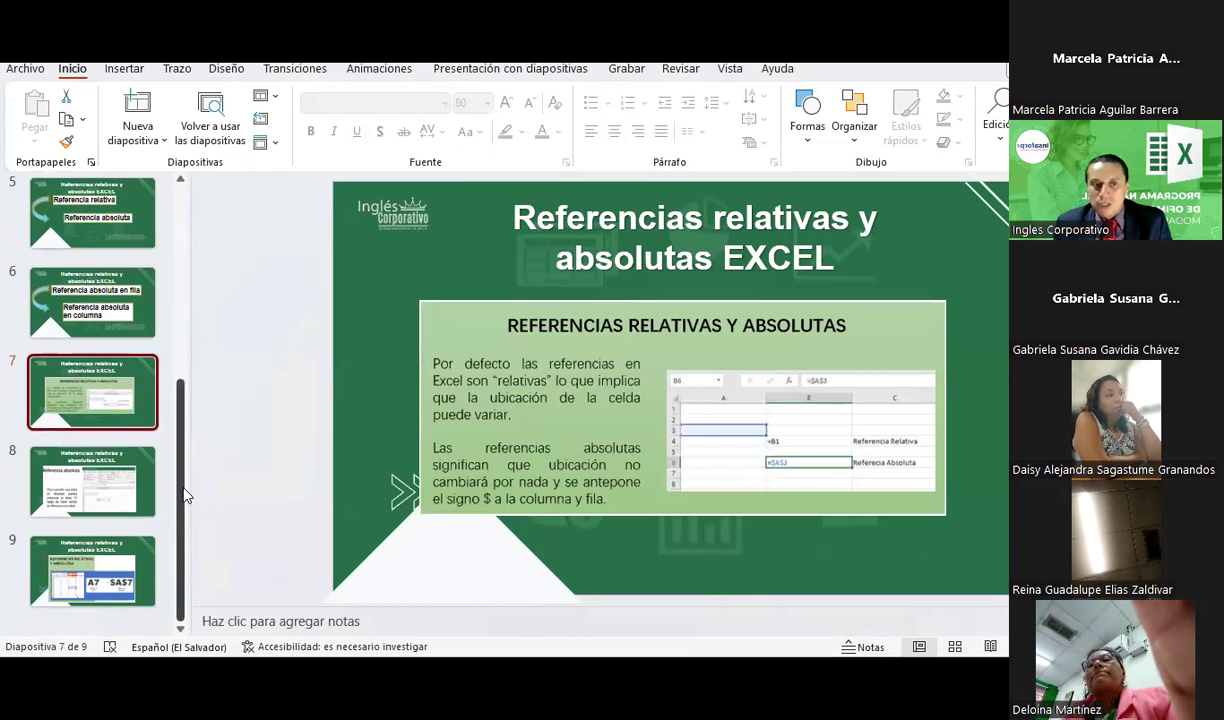
{"action": "left_click", "coordinate": [121, 494]}
{"action": "left_click", "coordinate": [121, 588]}
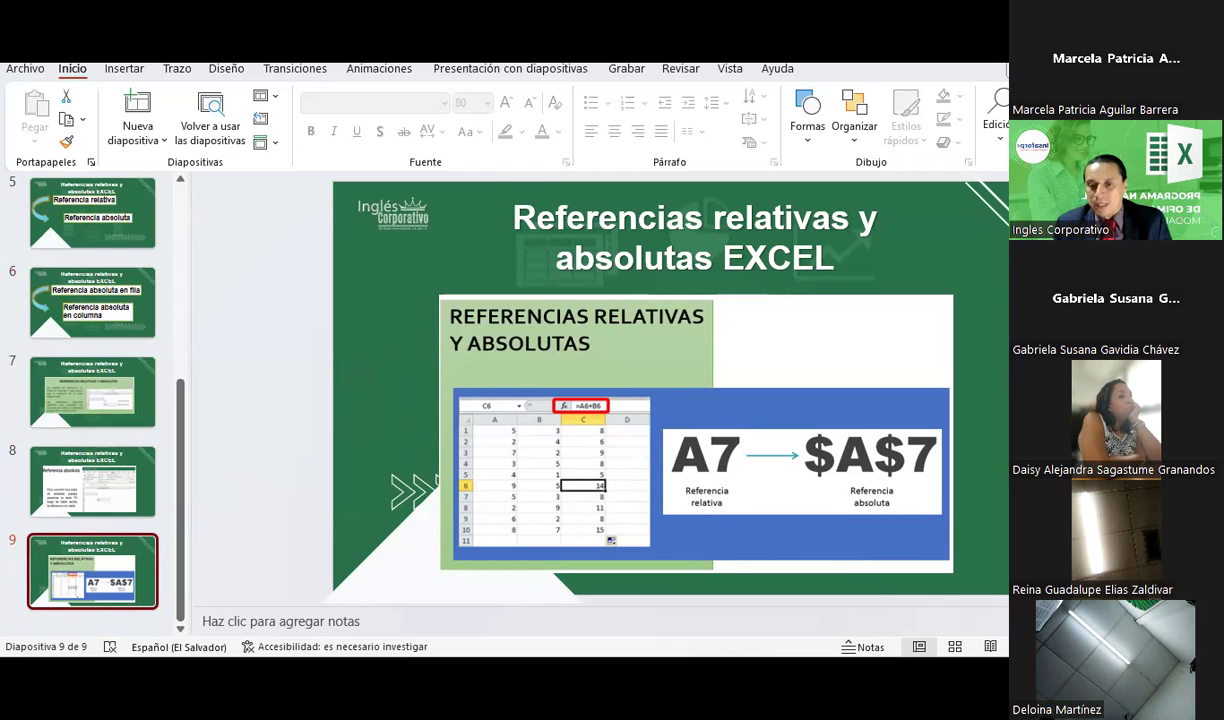
{"action": "key", "text": "alt+Tab"}
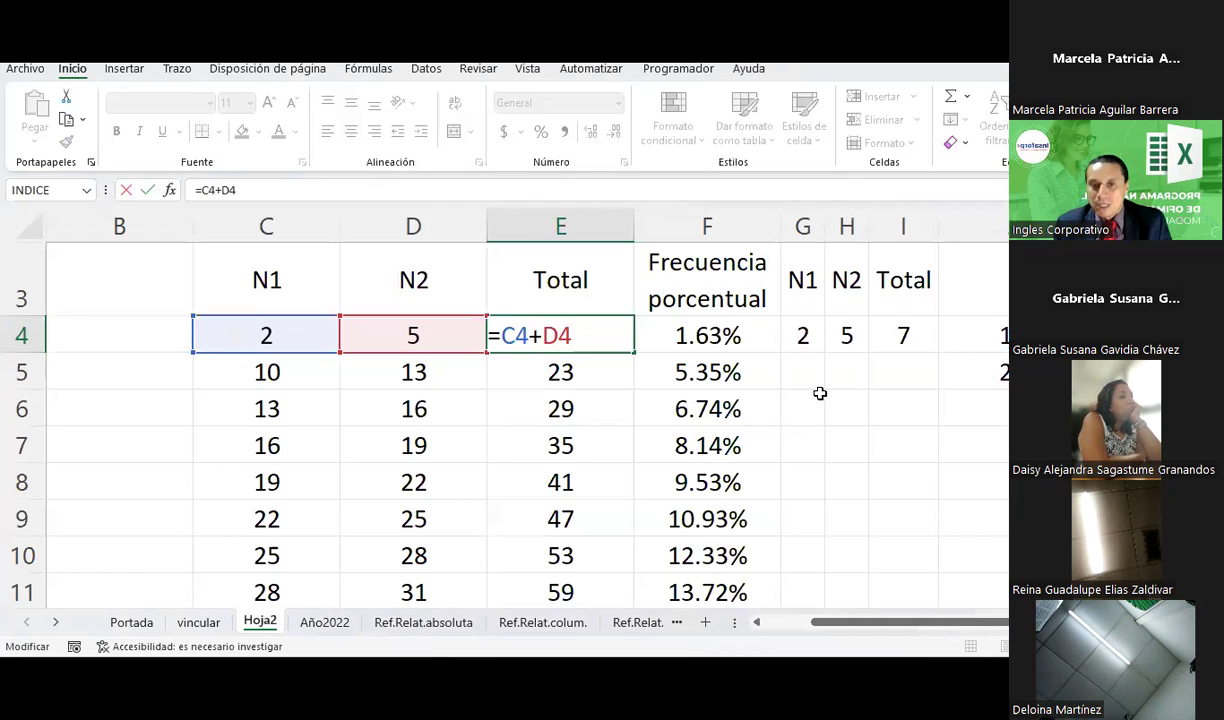
{"action": "left_click", "coordinate": [819, 393]}
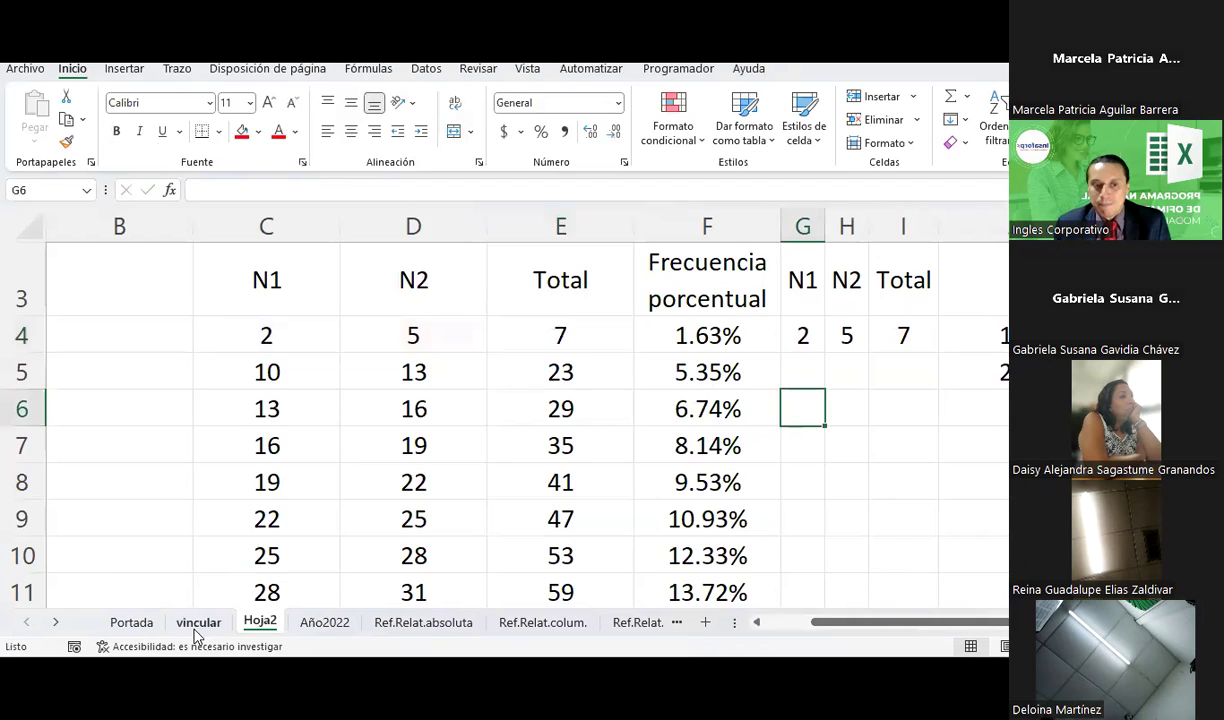
{"action": "left_click", "coordinate": [197, 623]}
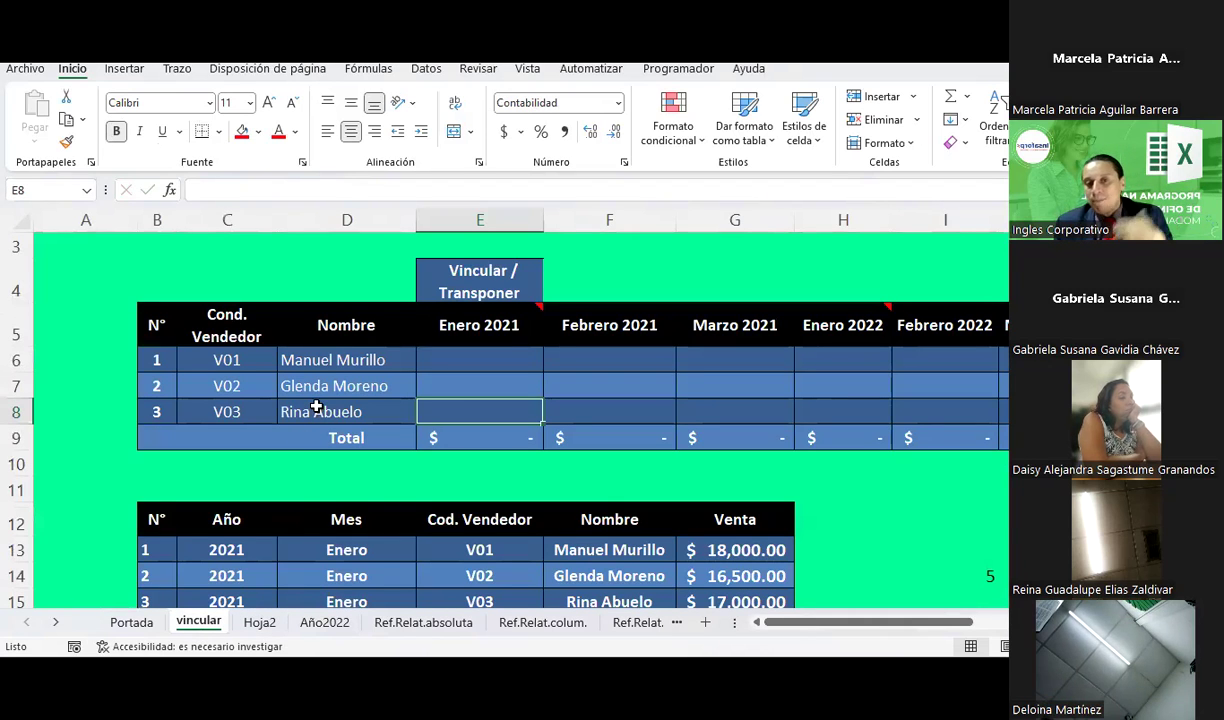
{"action": "scroll", "coordinate": [343, 354], "scroll_direction": "down", "scroll_amount": 2}
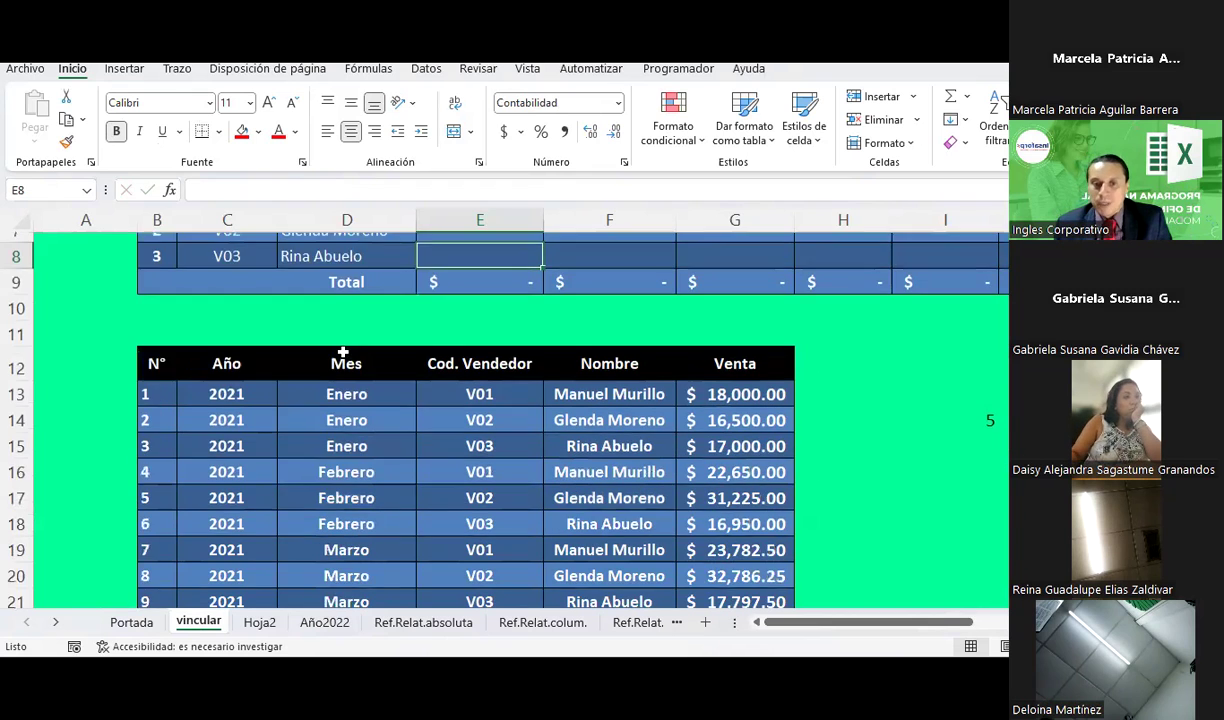
{"action": "scroll", "coordinate": [343, 354], "scroll_direction": "down", "scroll_amount": 2}
{"action": "scroll", "coordinate": [343, 352], "scroll_direction": "up", "scroll_amount": 1}
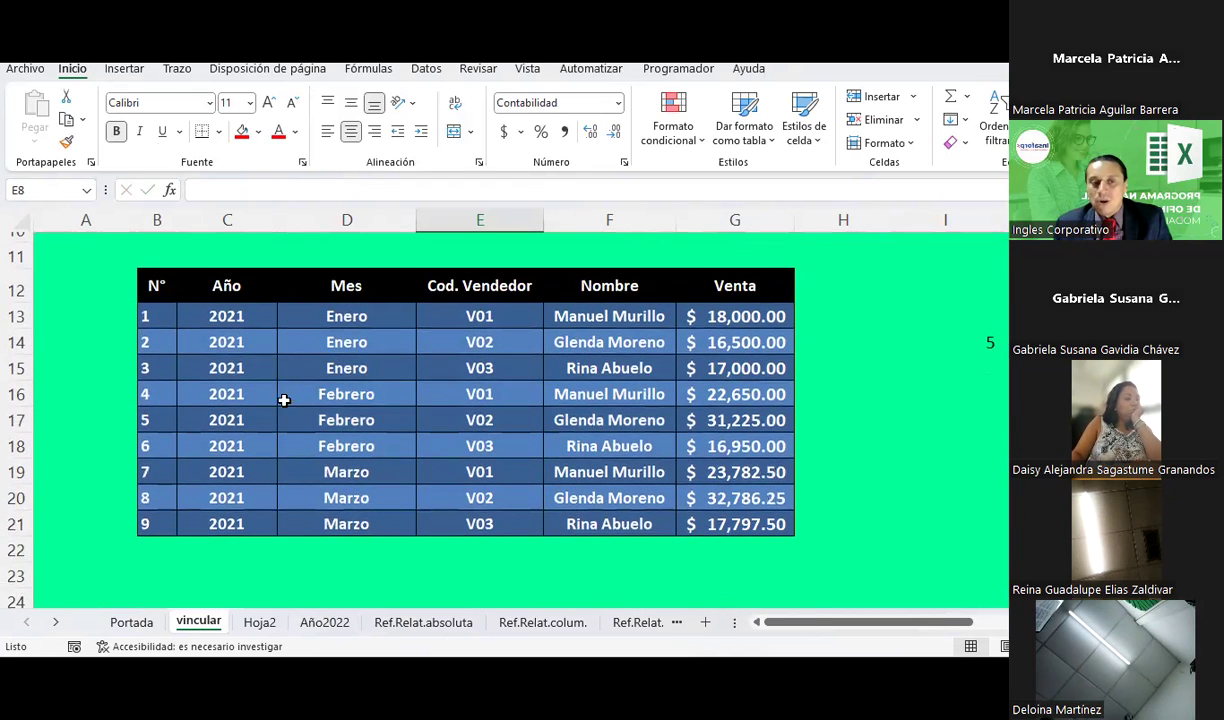
{"action": "left_click_drag", "start_coordinate": [245, 315], "coordinate": [208, 517]}
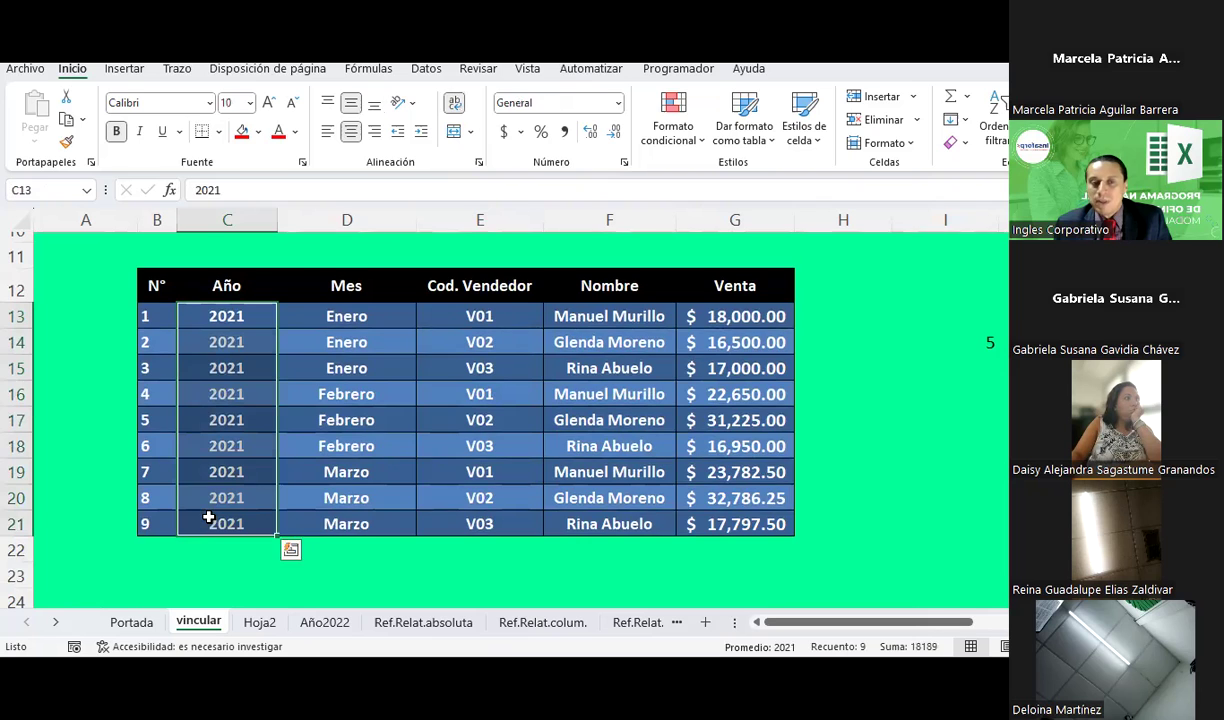
{"action": "scroll", "coordinate": [208, 513], "scroll_direction": "up", "scroll_amount": 3}
{"action": "left_click", "coordinate": [491, 378]}
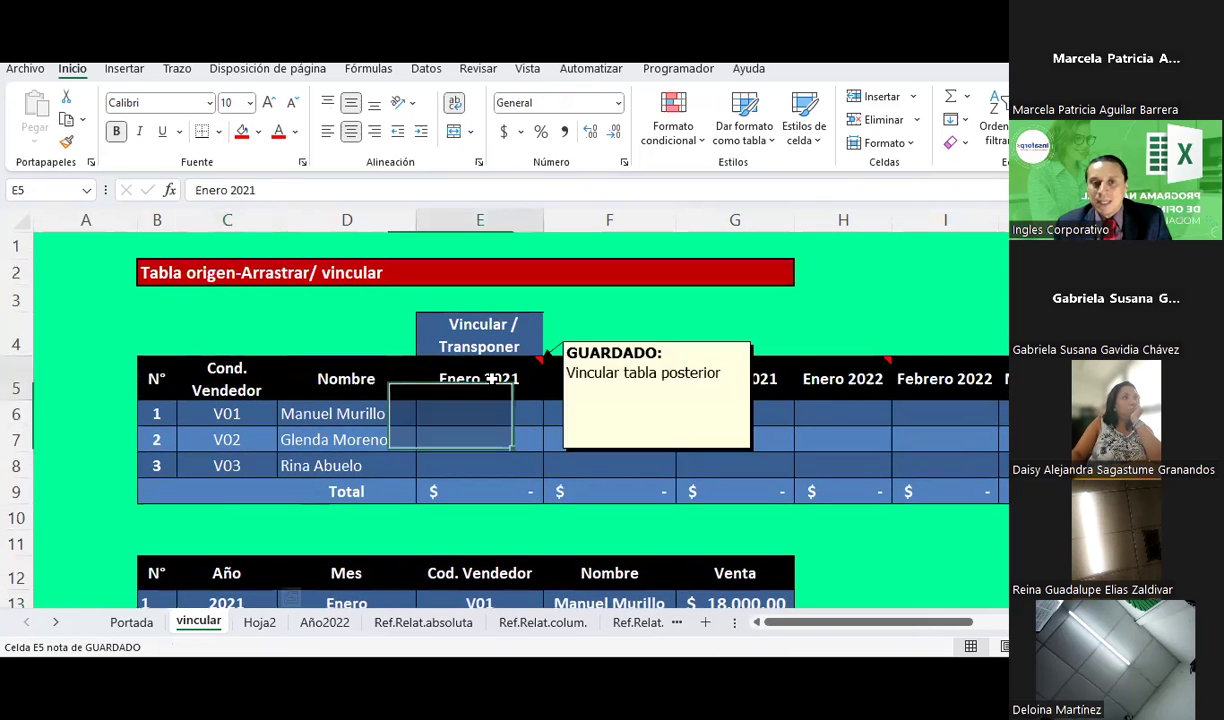
{"action": "left_click", "coordinate": [503, 415]}
{"action": "left_click", "coordinate": [508, 470]}
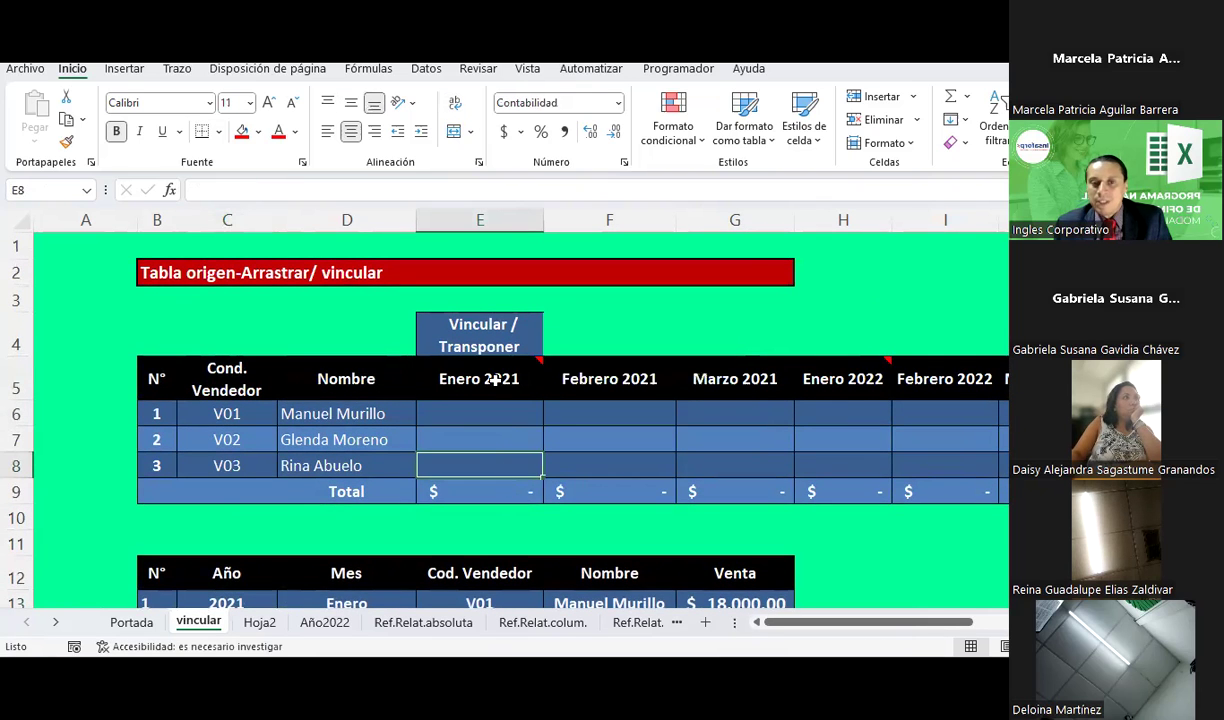
{"action": "scroll", "coordinate": [493, 379], "scroll_direction": "down", "scroll_amount": 1}
{"action": "scroll", "coordinate": [495, 370], "scroll_direction": "down", "scroll_amount": 1}
{"action": "scroll", "coordinate": [498, 362], "scroll_direction": "down", "scroll_amount": 2}
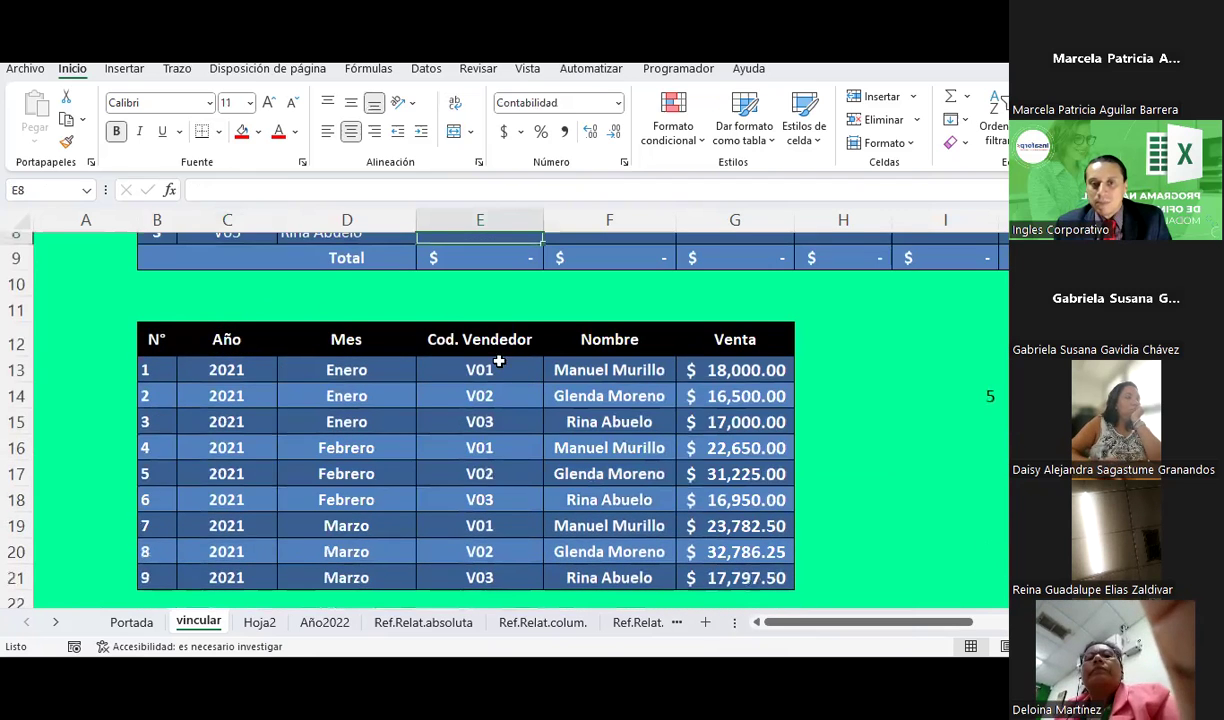
{"action": "scroll", "coordinate": [478, 423], "scroll_direction": "up", "scroll_amount": 2}
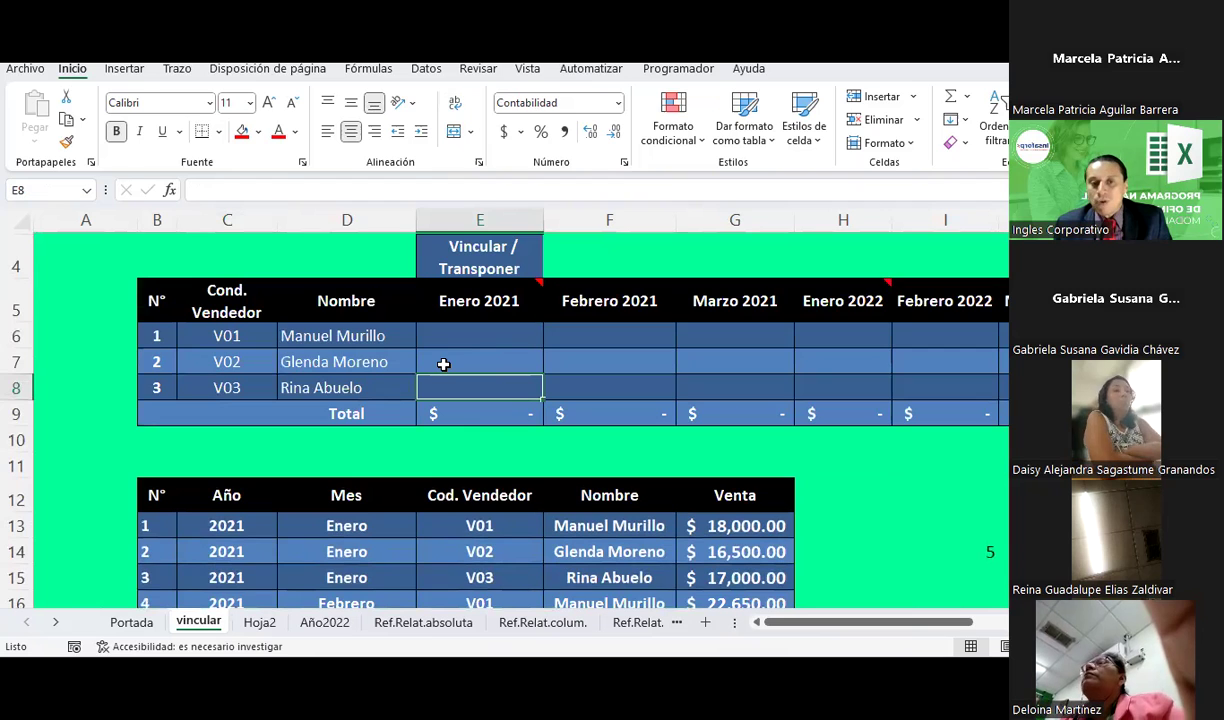
{"action": "scroll", "coordinate": [443, 364], "scroll_direction": "down", "scroll_amount": 2}
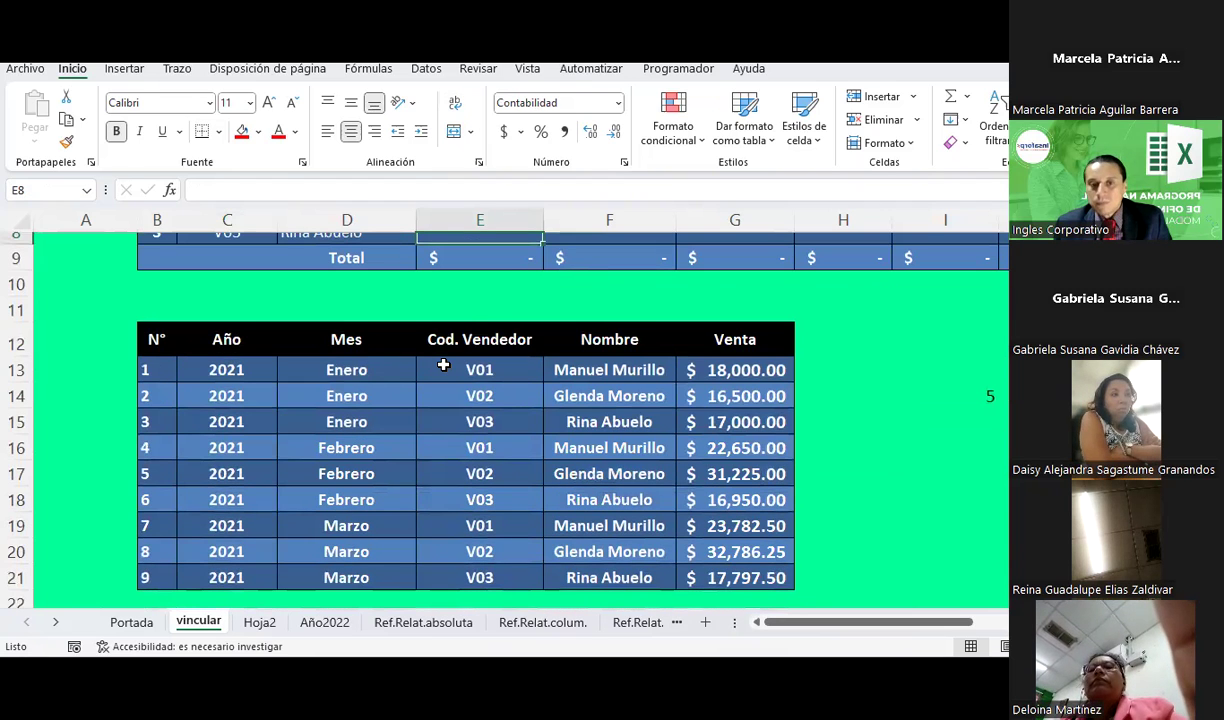
{"action": "mouse_move", "coordinate": [470, 368]}
{"action": "left_mouse_down"}
{"action": "mouse_move", "coordinate": [610, 393]}
{"action": "mouse_move", "coordinate": [630, 421]}
{"action": "mouse_move", "coordinate": [703, 424]}
{"action": "left_mouse_up"}
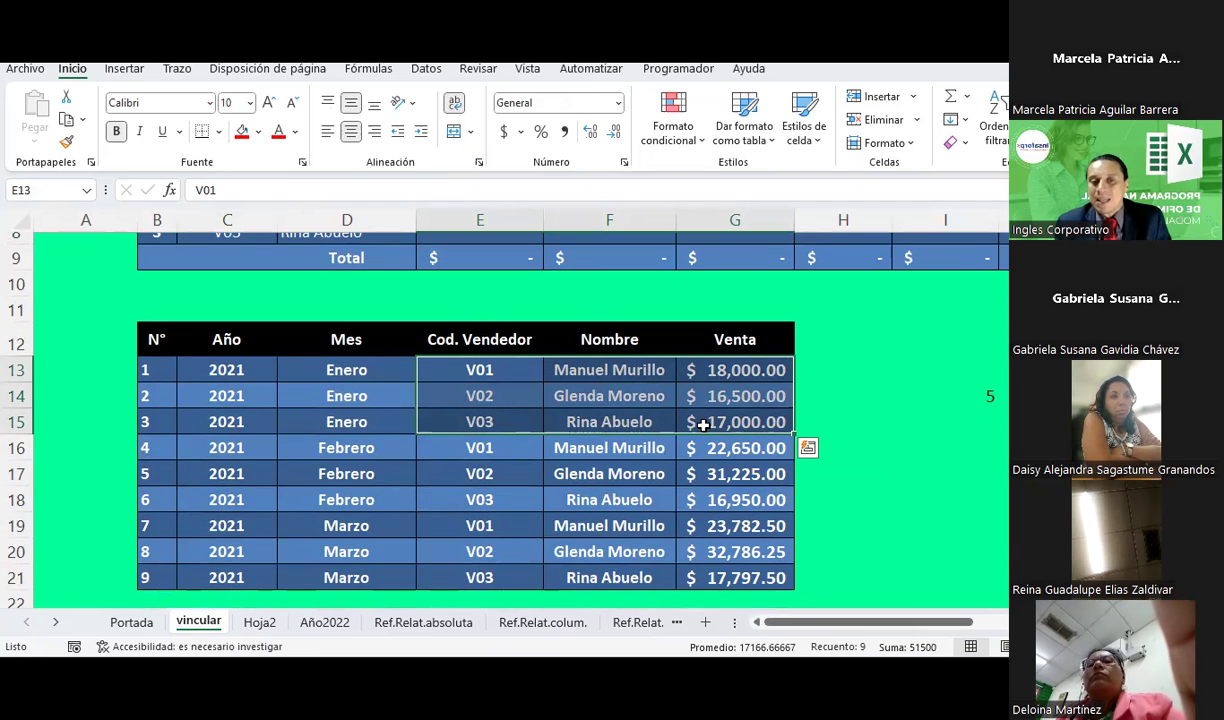
{"action": "left_click", "coordinate": [252, 368]}
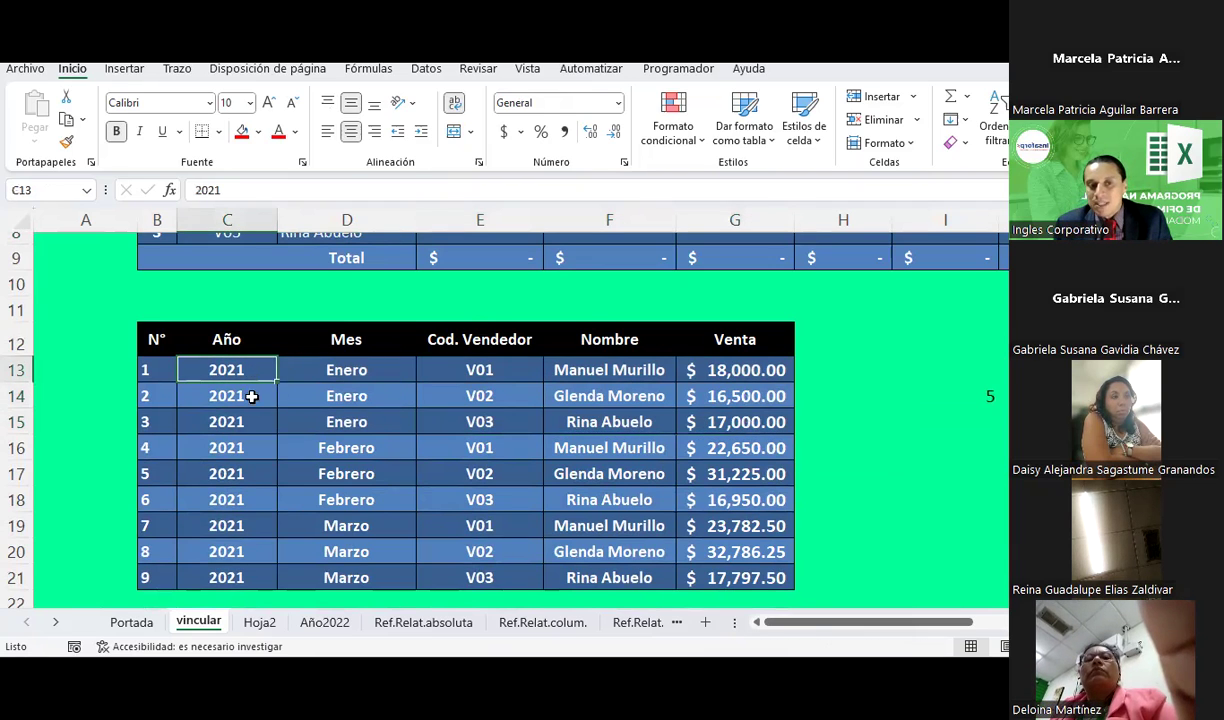
{"action": "left_click_drag", "start_coordinate": [252, 396], "coordinate": [251, 421]}
{"action": "left_click_drag", "start_coordinate": [333, 378], "coordinate": [335, 421]}
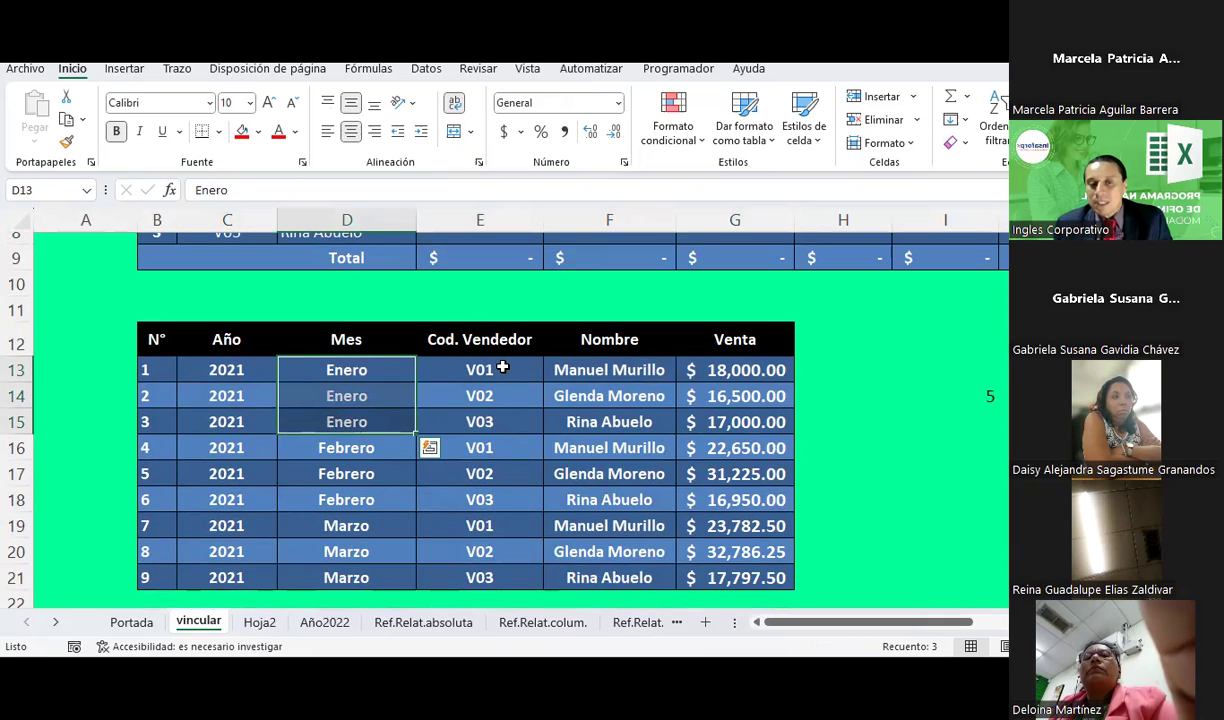
{"action": "left_click_drag", "start_coordinate": [502, 368], "coordinate": [508, 413]}
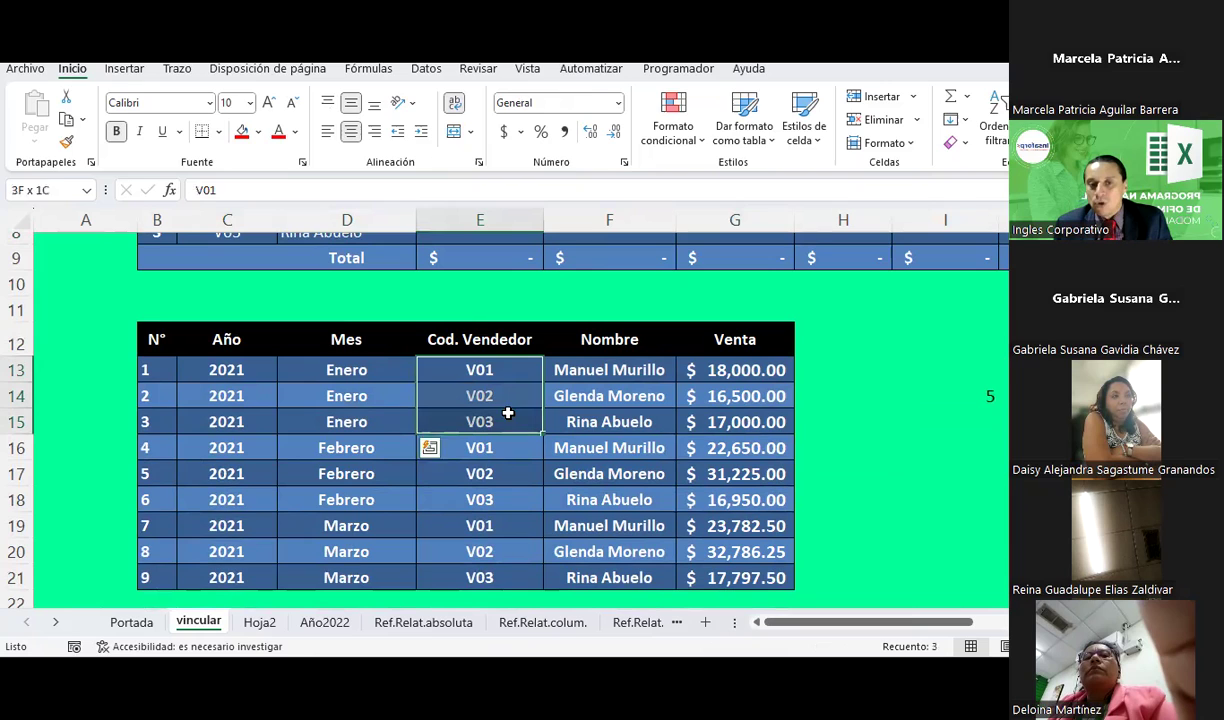
{"action": "left_click_drag", "start_coordinate": [598, 371], "coordinate": [571, 418]}
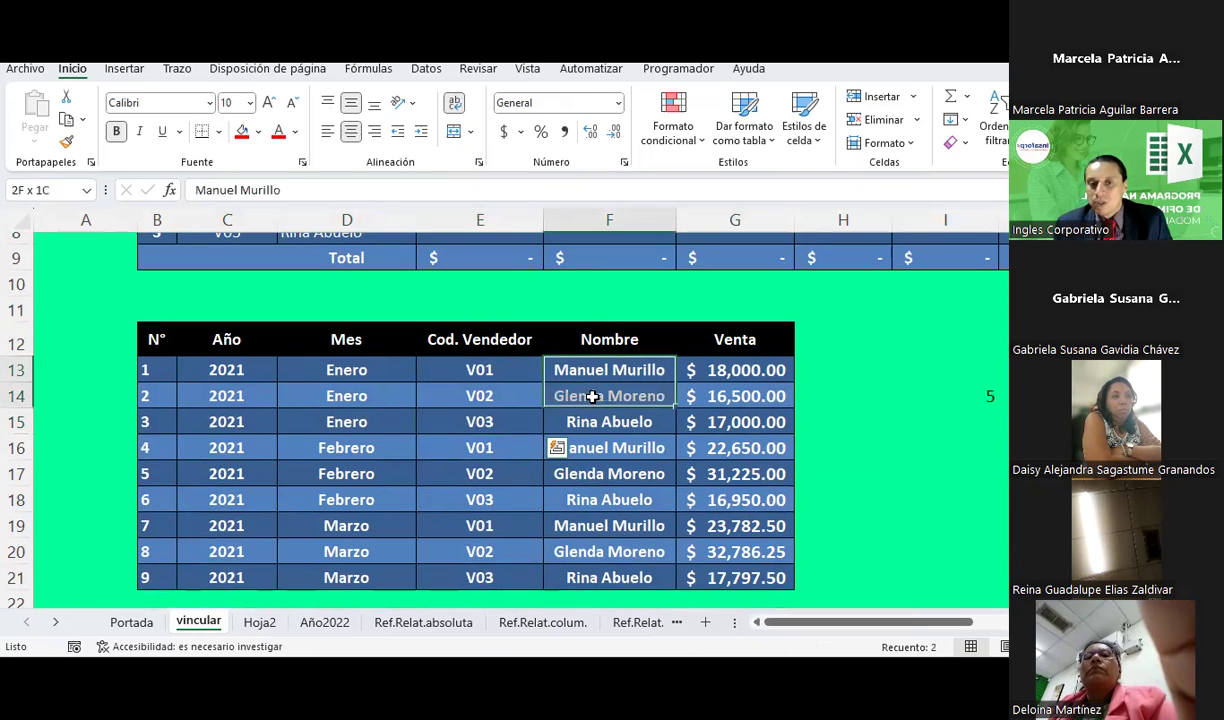
{"action": "left_click_drag", "start_coordinate": [716, 372], "coordinate": [712, 415]}
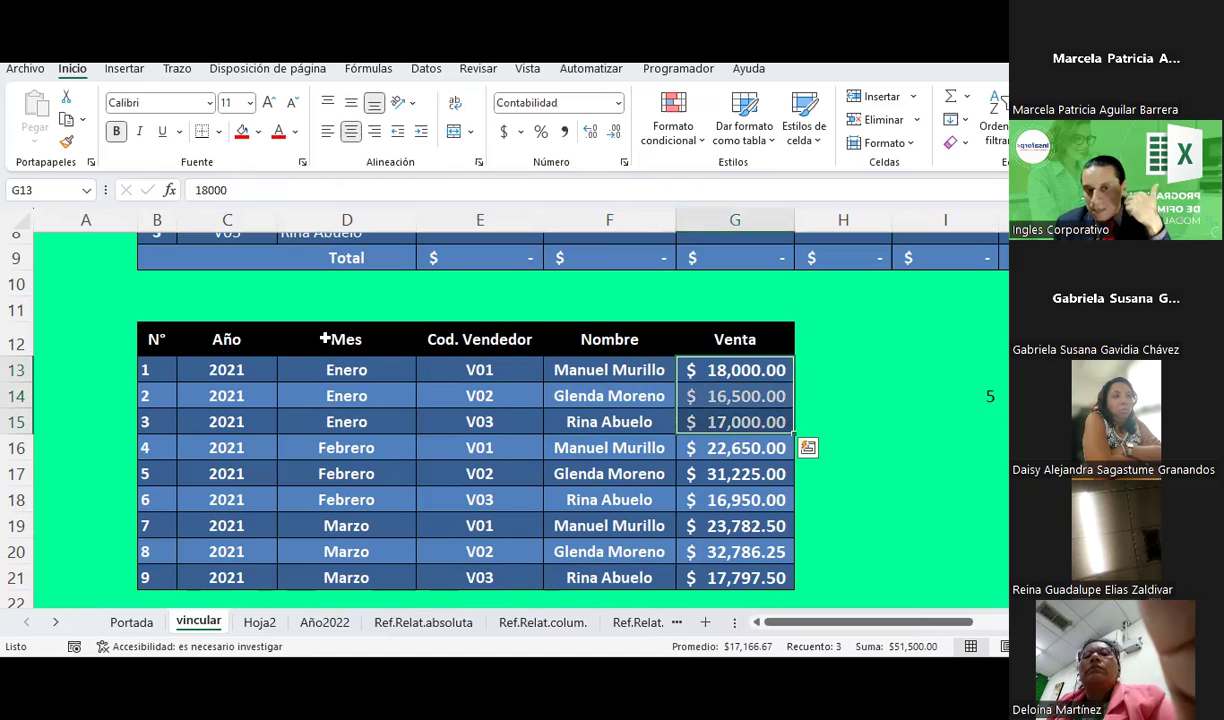
{"action": "left_click_drag", "start_coordinate": [230, 448], "coordinate": [240, 494]}
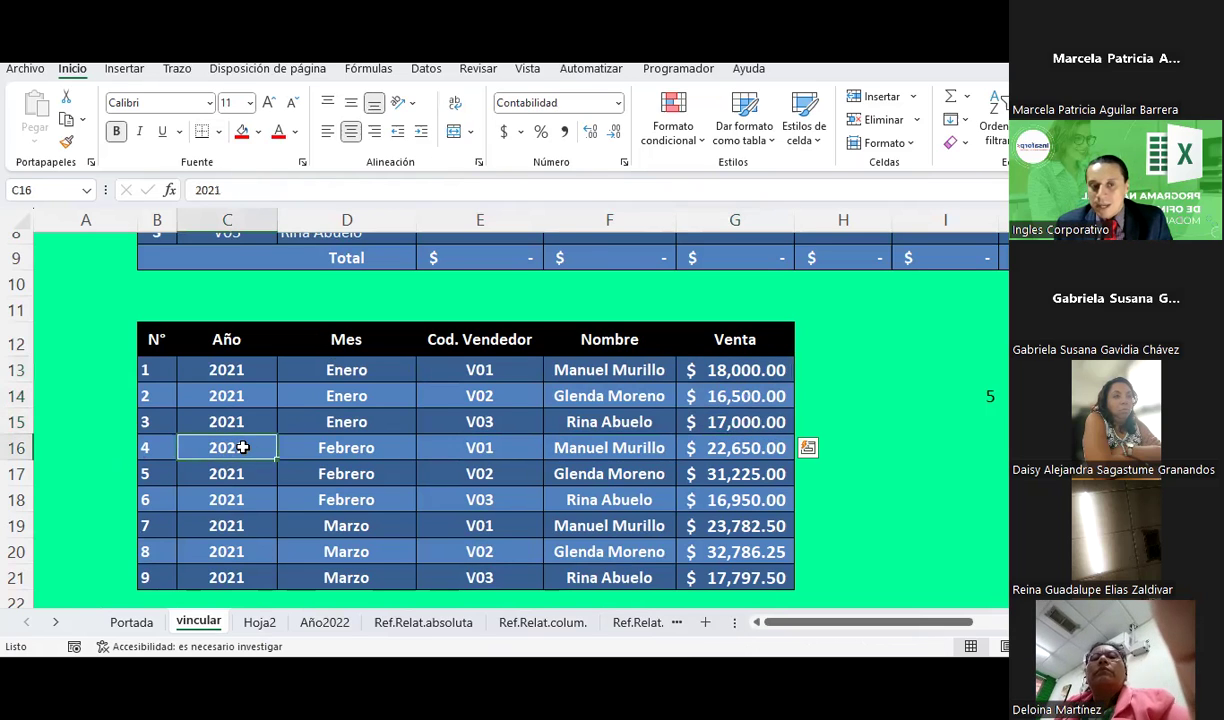
{"action": "left_click_drag", "start_coordinate": [382, 444], "coordinate": [369, 494]}
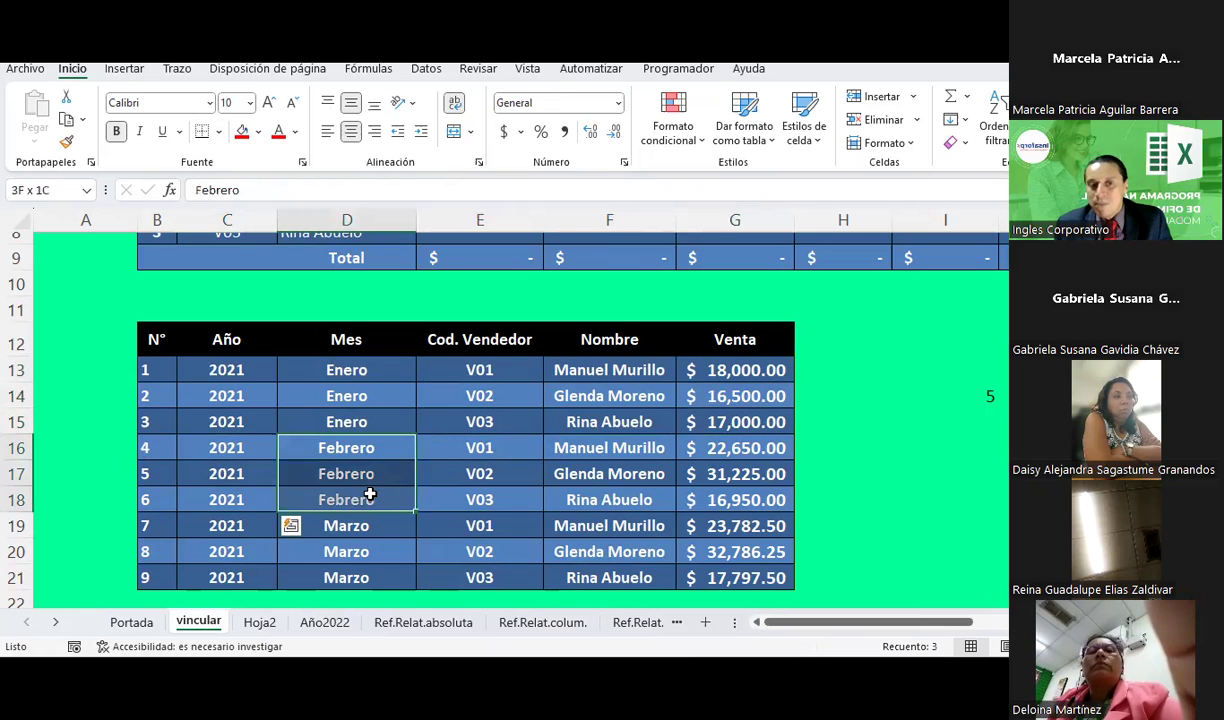
{"action": "left_click", "coordinate": [480, 447]}
{"action": "key", "text": "shift+Right"}
{"action": "left_click", "coordinate": [509, 482]}
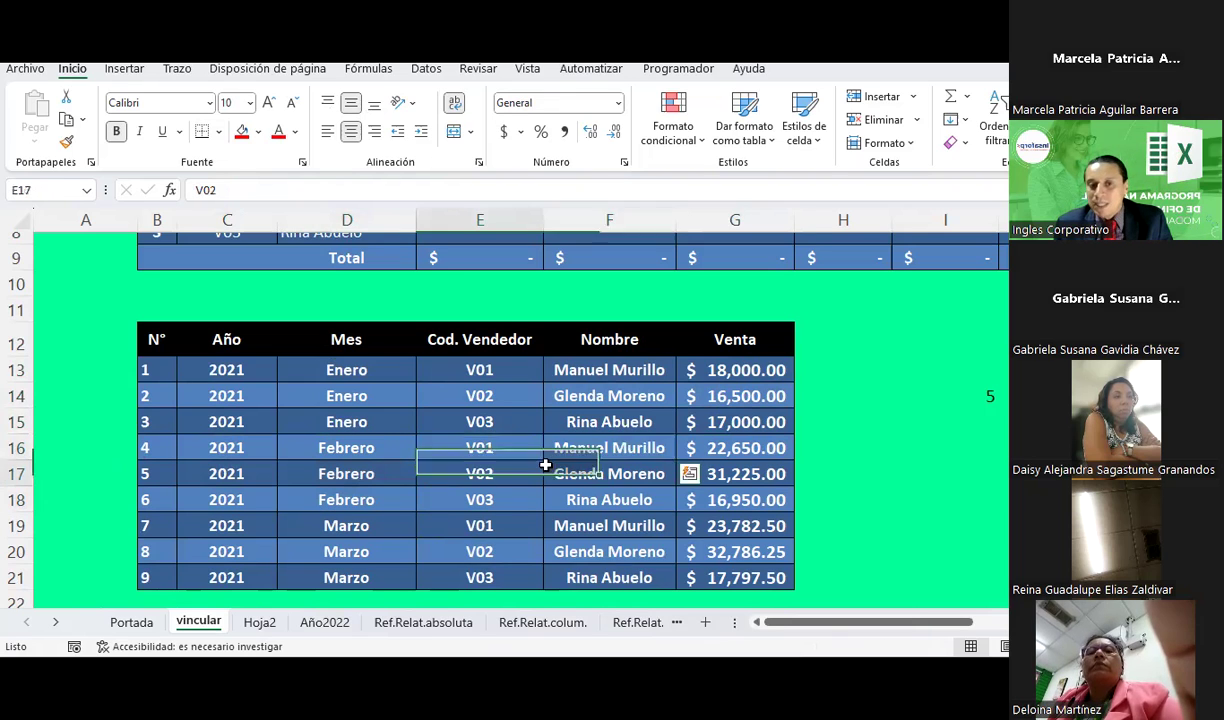
{"action": "left_click", "coordinate": [492, 450]}
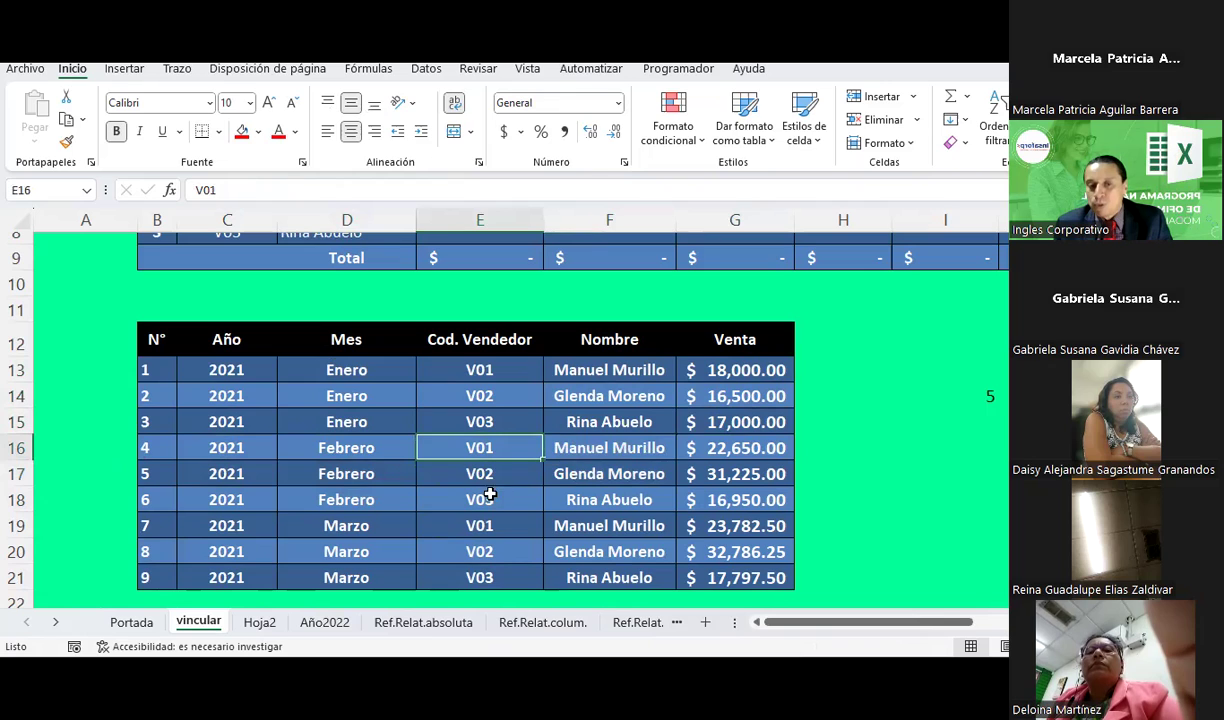
{"action": "left_click", "coordinate": [601, 447]}
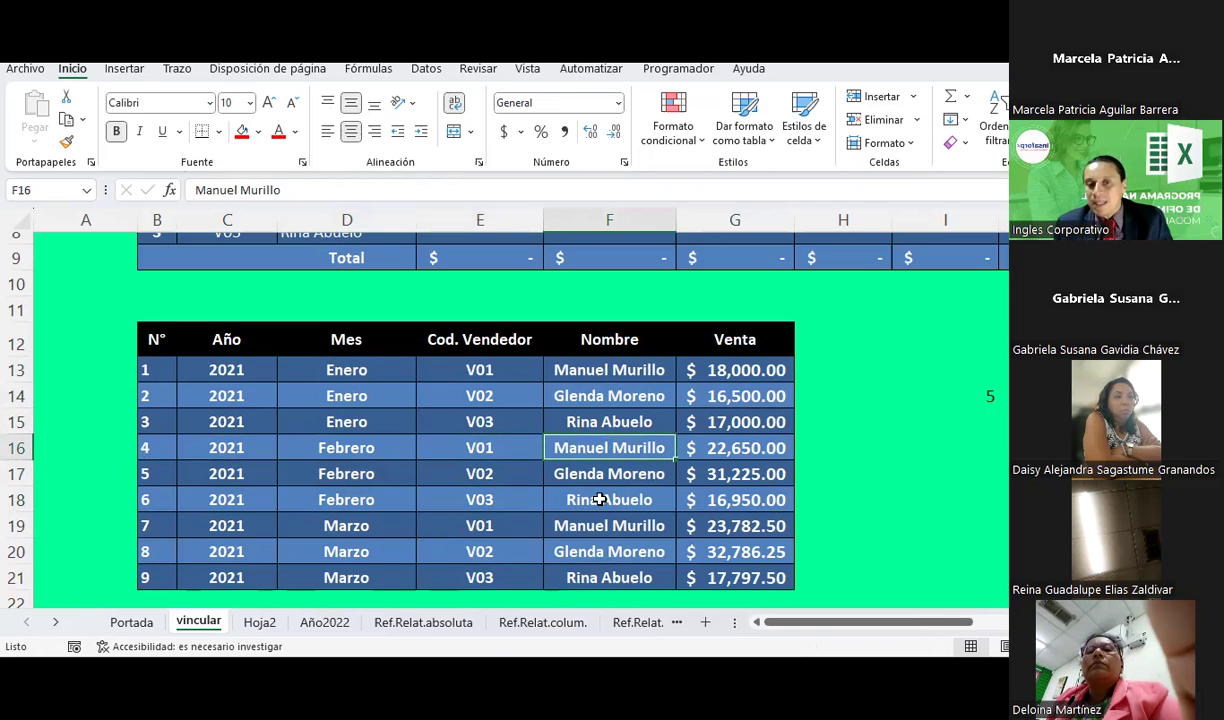
{"action": "left_click", "coordinate": [597, 371]}
{"action": "left_click", "coordinate": [585, 396]}
{"action": "left_click", "coordinate": [580, 422]}
{"action": "left_click", "coordinate": [580, 446]}
{"action": "left_click", "coordinate": [575, 473]}
{"action": "left_click_drag", "start_coordinate": [571, 487], "coordinate": [551, 500]}
{"action": "key", "text": "Escape"}
{"action": "left_click", "coordinate": [590, 575]}
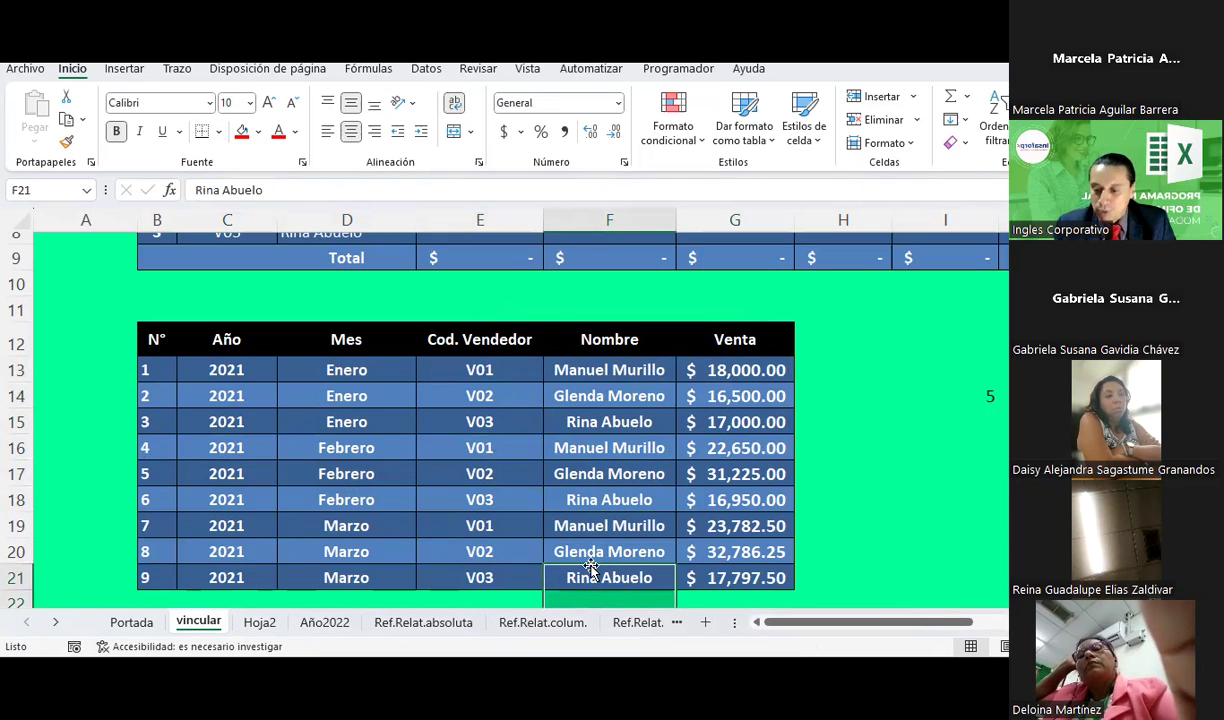
{"action": "left_click", "coordinate": [614, 455]}
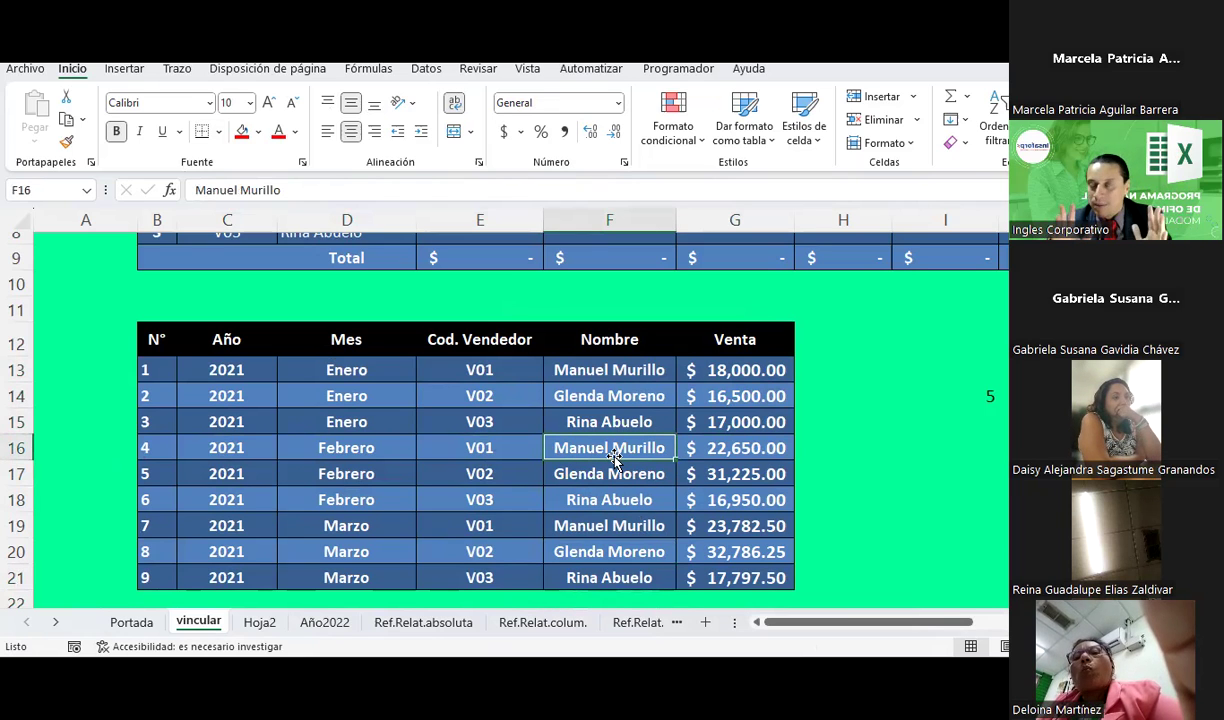
{"action": "scroll", "coordinate": [572, 427], "scroll_direction": "up", "scroll_amount": 3}
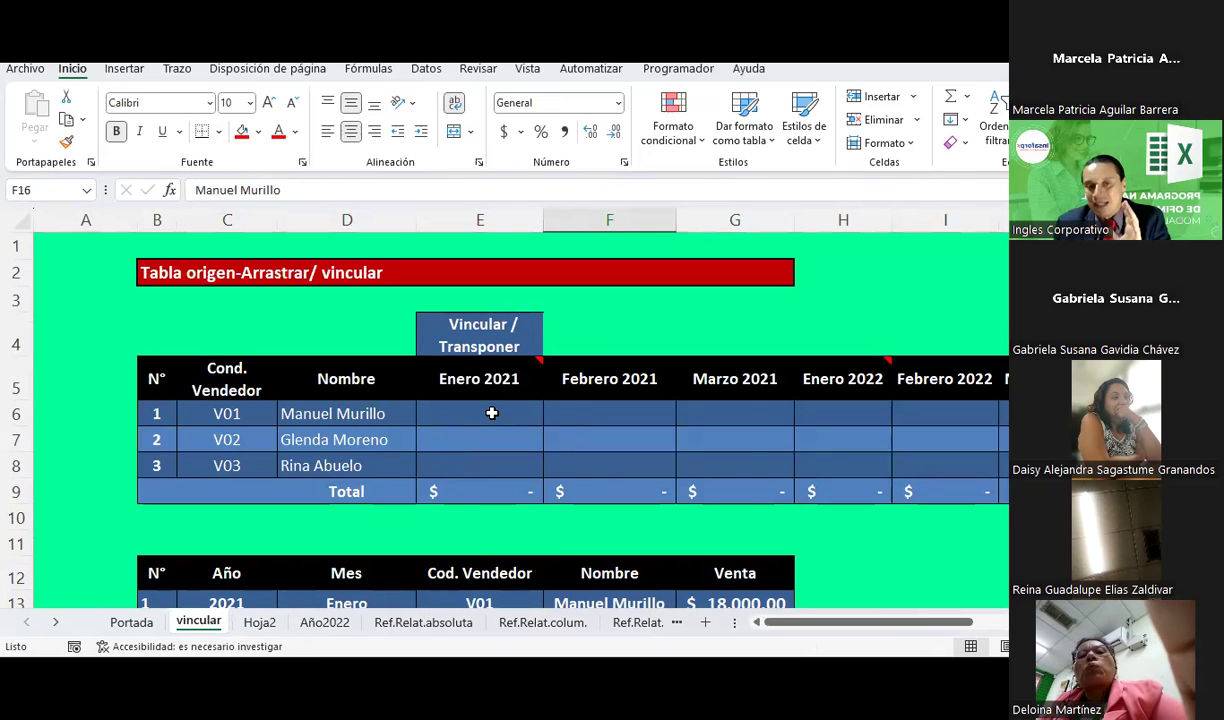
Step: Give the Enero–Marzo 2021 block E5:G9 a thick outside border
{"action": "left_click", "coordinate": [490, 413]}
{"action": "left_click", "coordinate": [497, 379]}
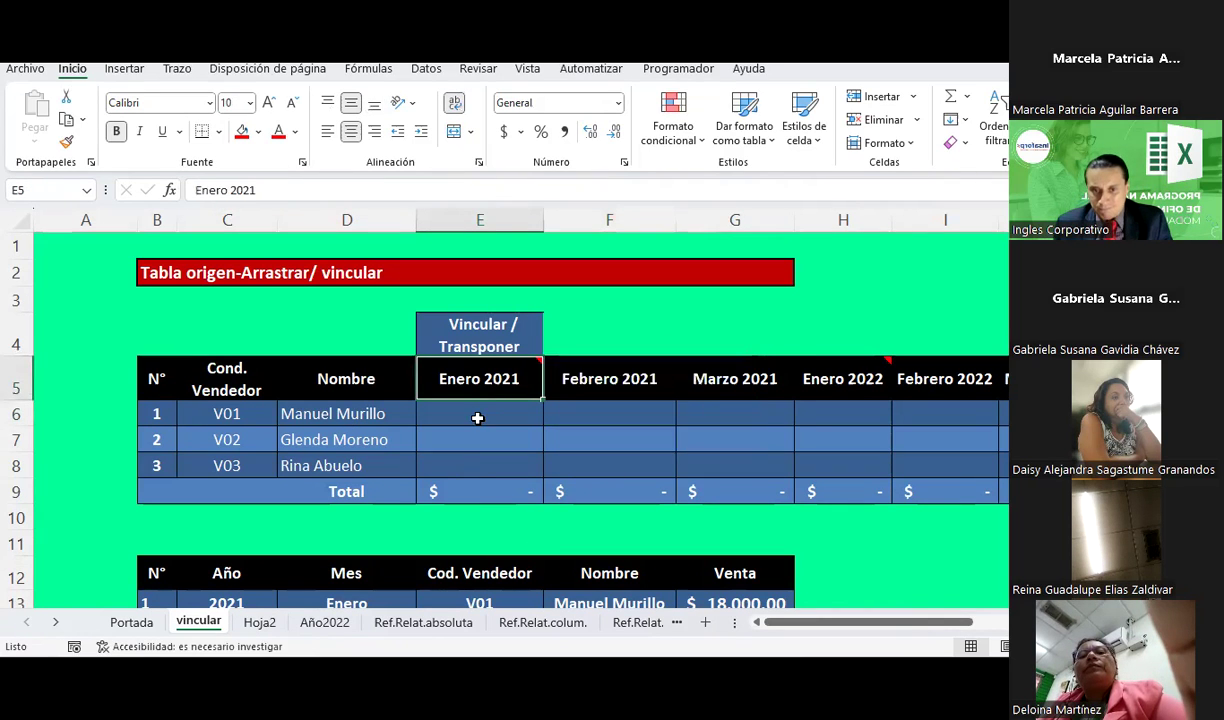
{"action": "left_click", "coordinate": [478, 418]}
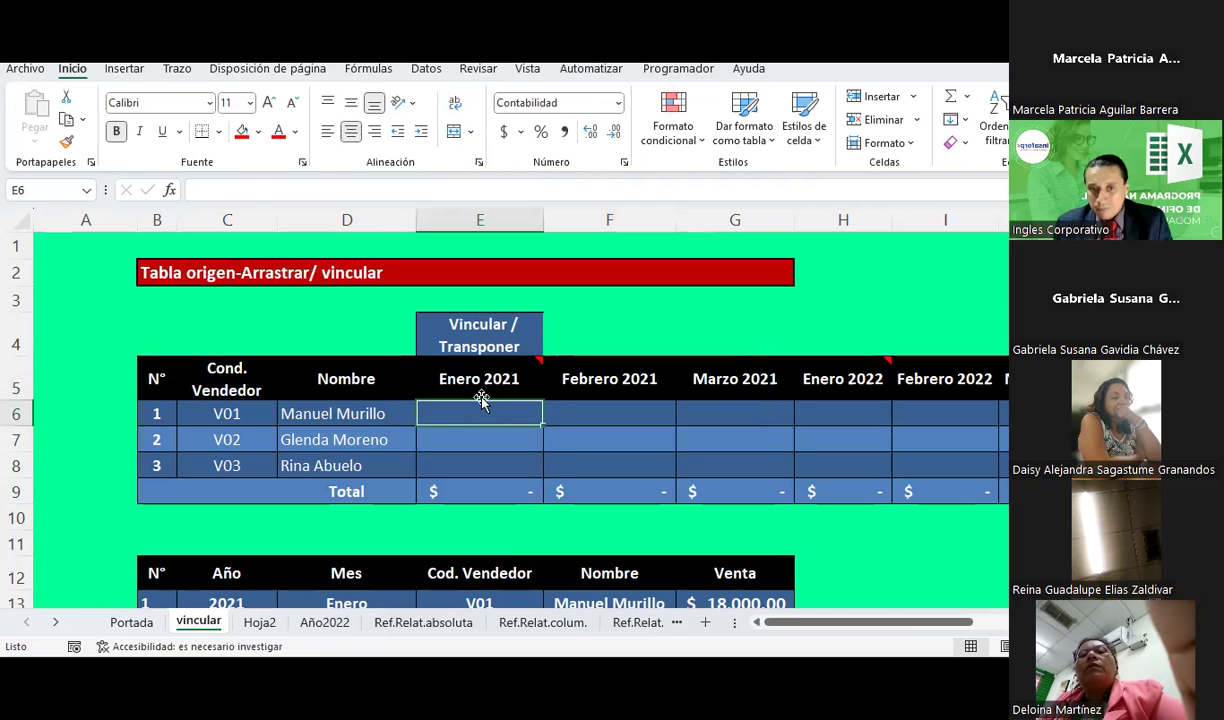
{"action": "left_click_drag", "start_coordinate": [481, 397], "coordinate": [707, 491]}
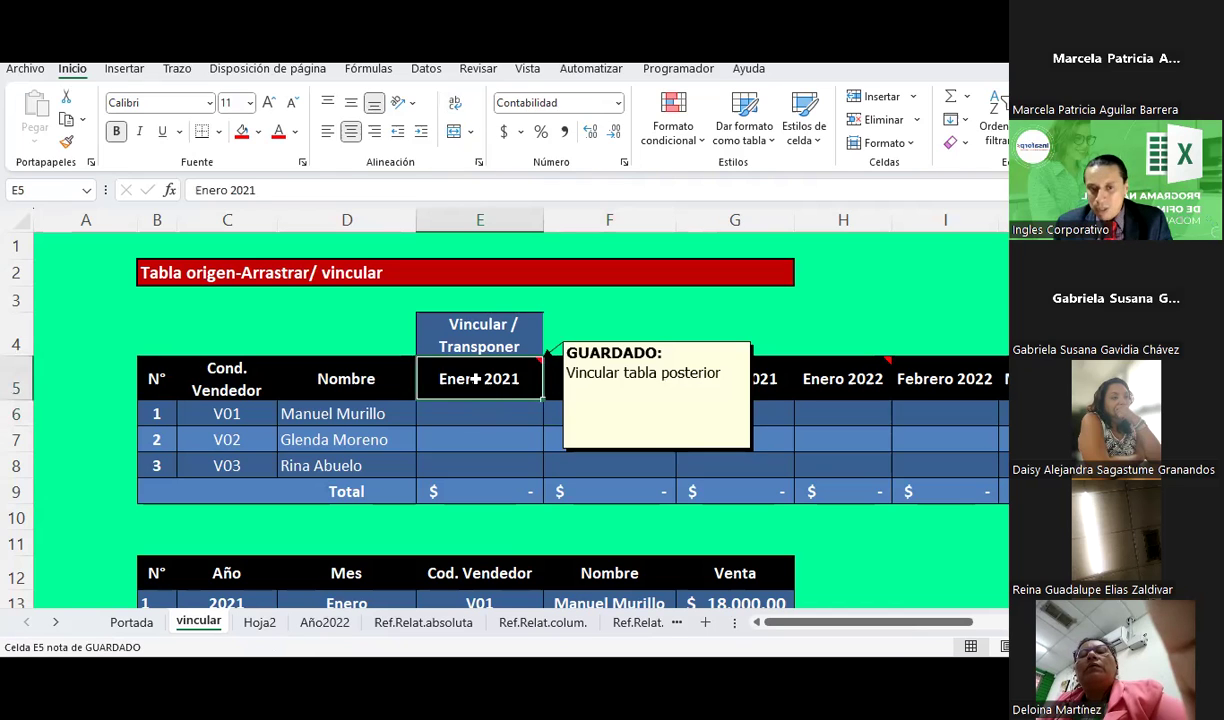
{"action": "left_click", "coordinate": [216, 134]}
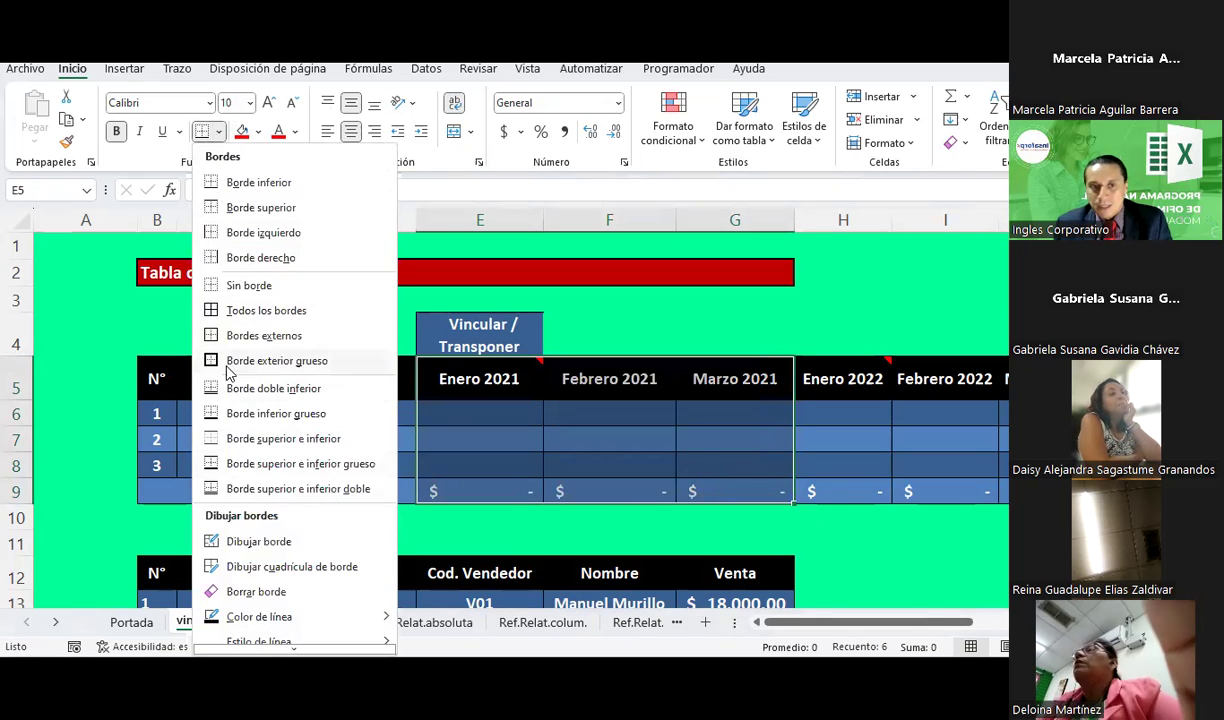
{"action": "left_click", "coordinate": [250, 357]}
Step: Review the 2022 columns, seller codes and seller names in the link table and sales list
{"action": "left_click_drag", "start_coordinate": [771, 348], "coordinate": [990, 350]}
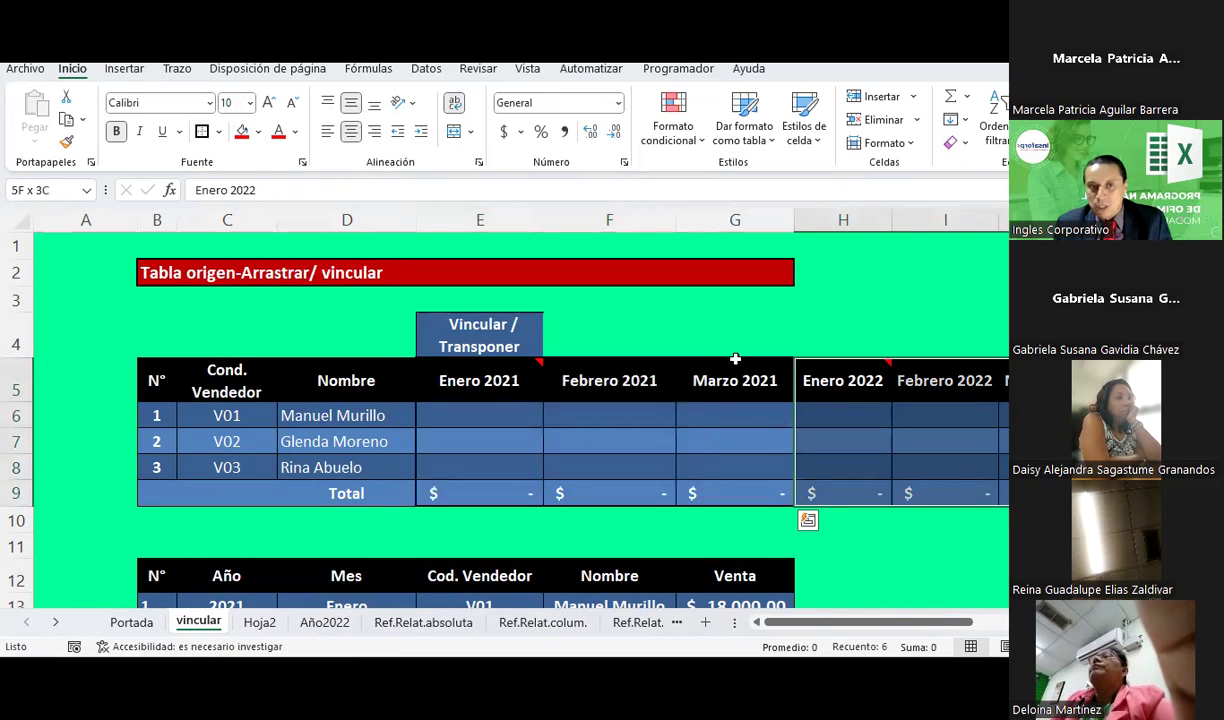
{"action": "left_click", "coordinate": [504, 422]}
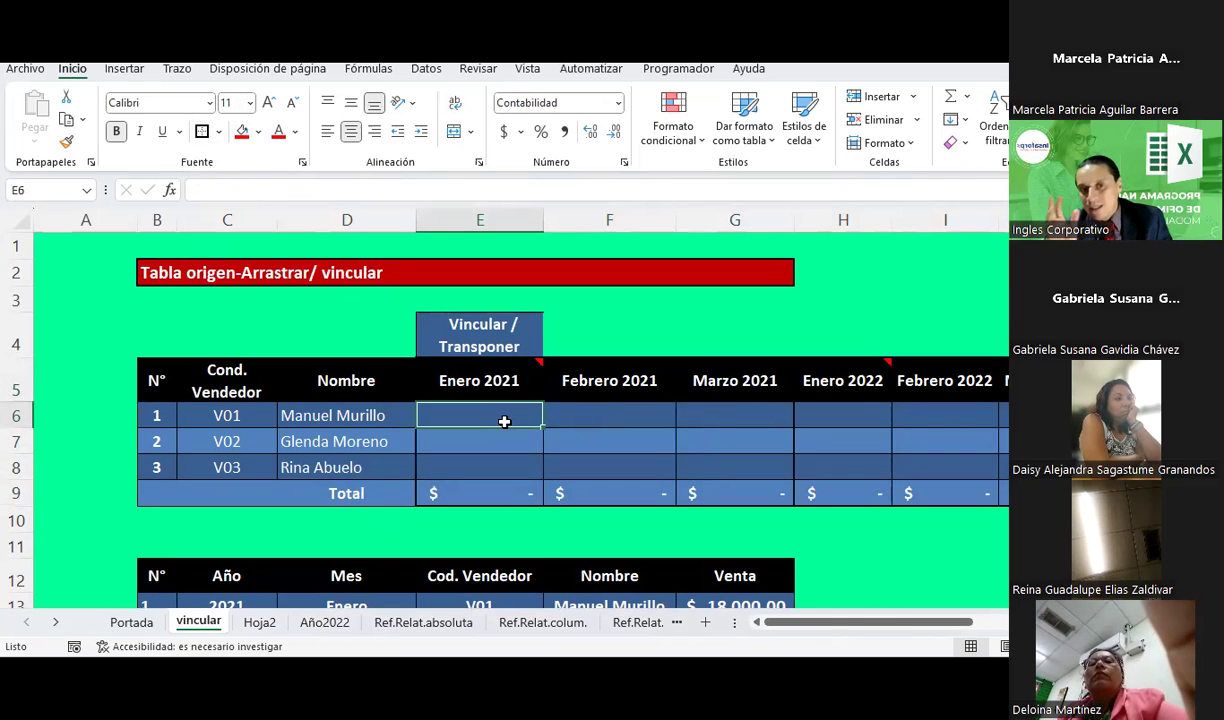
{"action": "scroll", "coordinate": [504, 421], "scroll_direction": "down", "scroll_amount": 1}
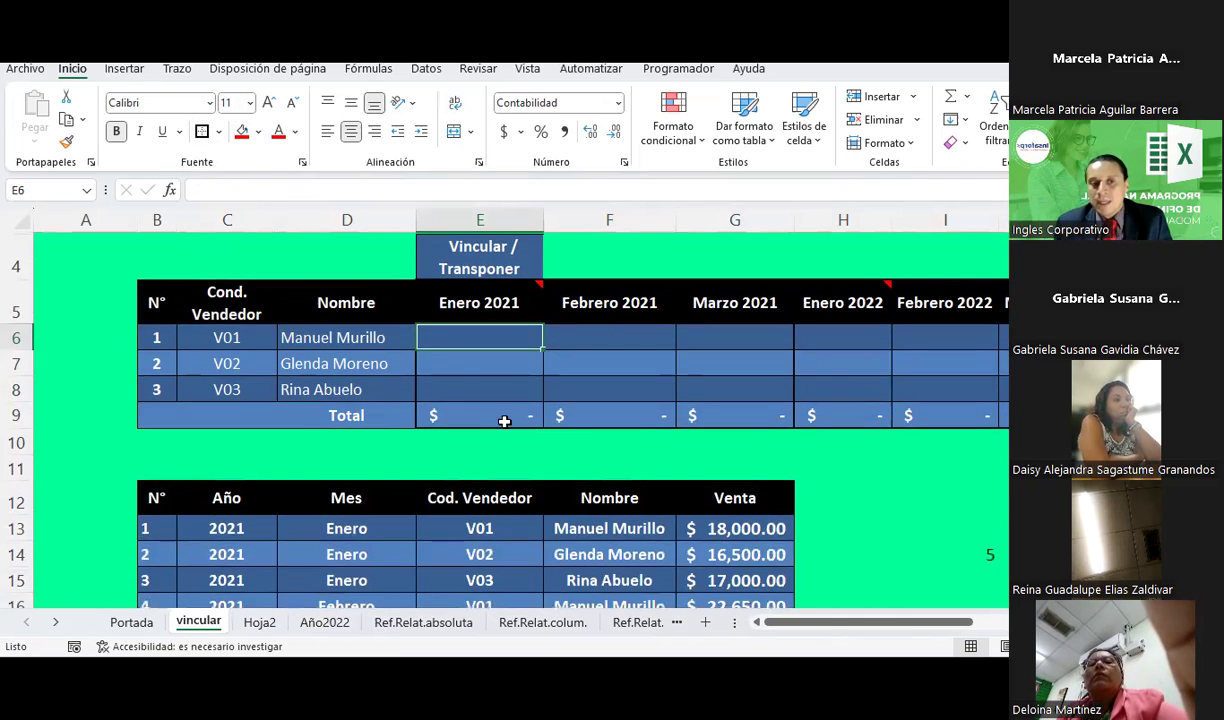
{"action": "left_click", "coordinate": [234, 339]}
{"action": "left_click", "coordinate": [236, 364]}
{"action": "left_click", "coordinate": [228, 339]}
{"action": "left_click", "coordinate": [289, 335]}
{"action": "left_click", "coordinate": [287, 364]}
{"action": "left_click", "coordinate": [288, 389]}
{"action": "scroll", "coordinate": [563, 380], "scroll_direction": "down", "scroll_amount": 2}
{"action": "left_click", "coordinate": [563, 380]}
{"action": "left_click", "coordinate": [571, 399]}
{"action": "left_click", "coordinate": [571, 425]}
Step: Outline the January, February and March three-row groups of the sales list with thick borders
{"action": "mouse_move", "coordinate": [142, 370]}
{"action": "left_mouse_down"}
{"action": "mouse_move", "coordinate": [530, 374]}
{"action": "mouse_move", "coordinate": [745, 426]}
{"action": "left_mouse_up"}
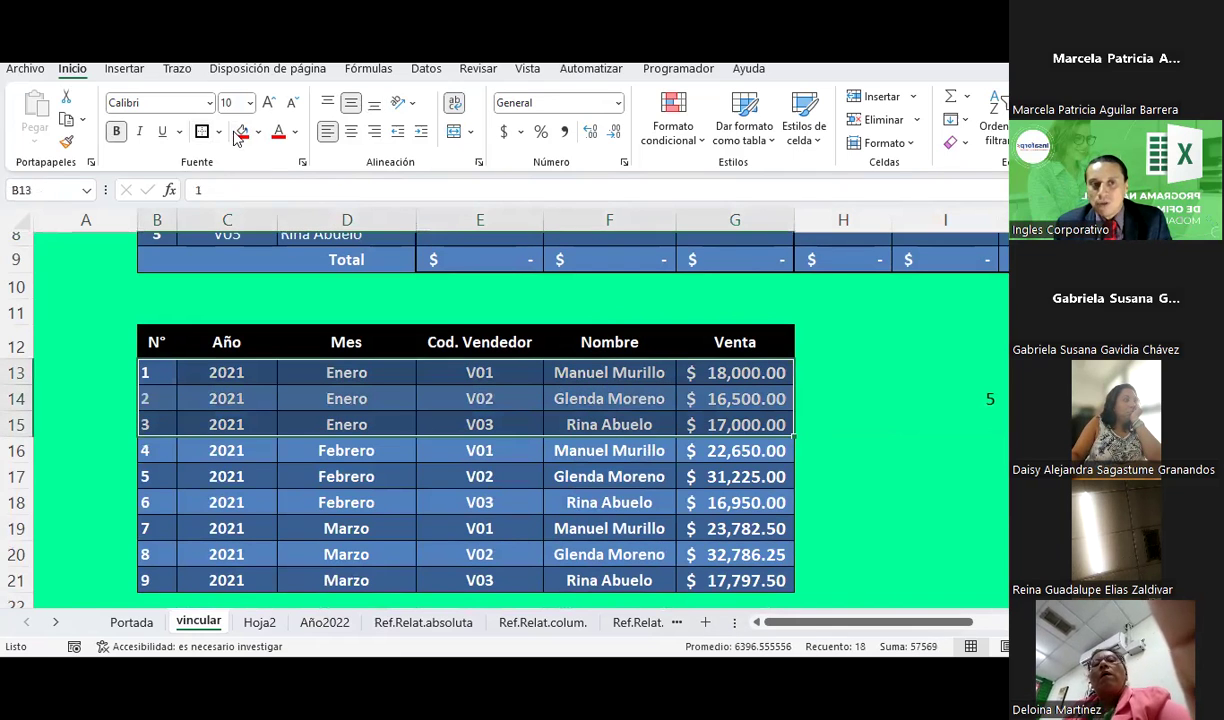
{"action": "left_click_drag", "start_coordinate": [145, 451], "coordinate": [760, 503]}
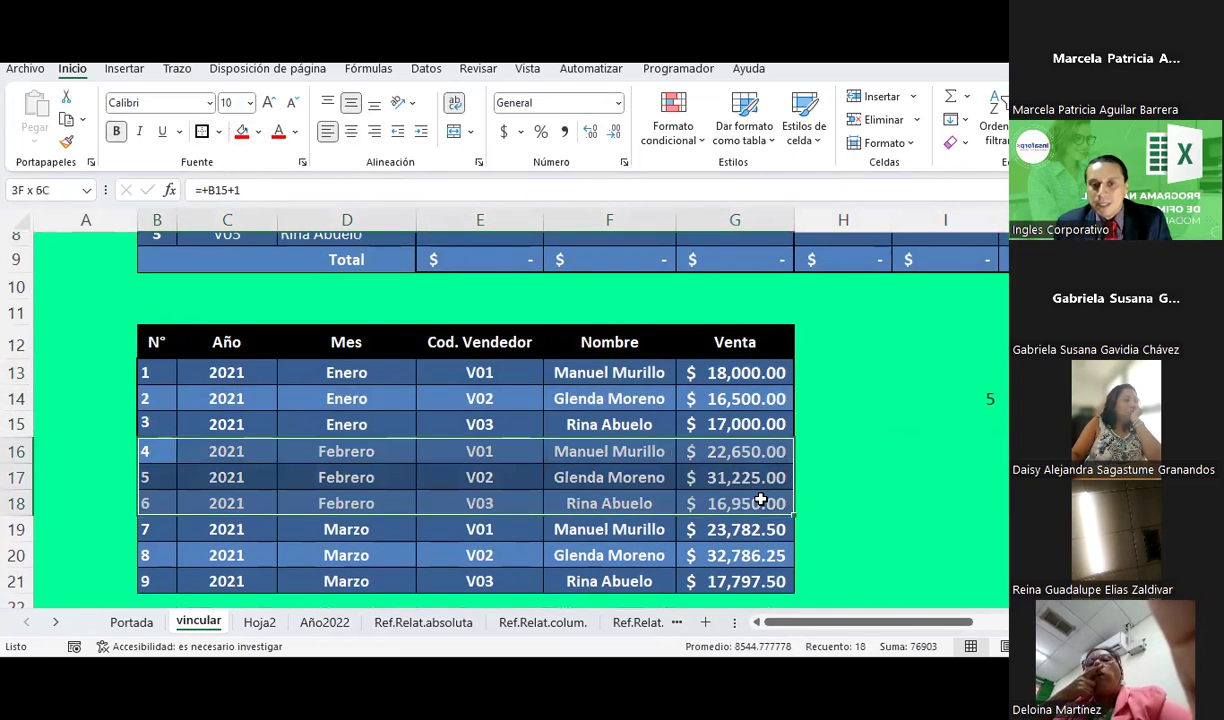
{"action": "left_click", "coordinate": [208, 132]}
{"action": "left_click_drag", "start_coordinate": [145, 529], "coordinate": [751, 590]}
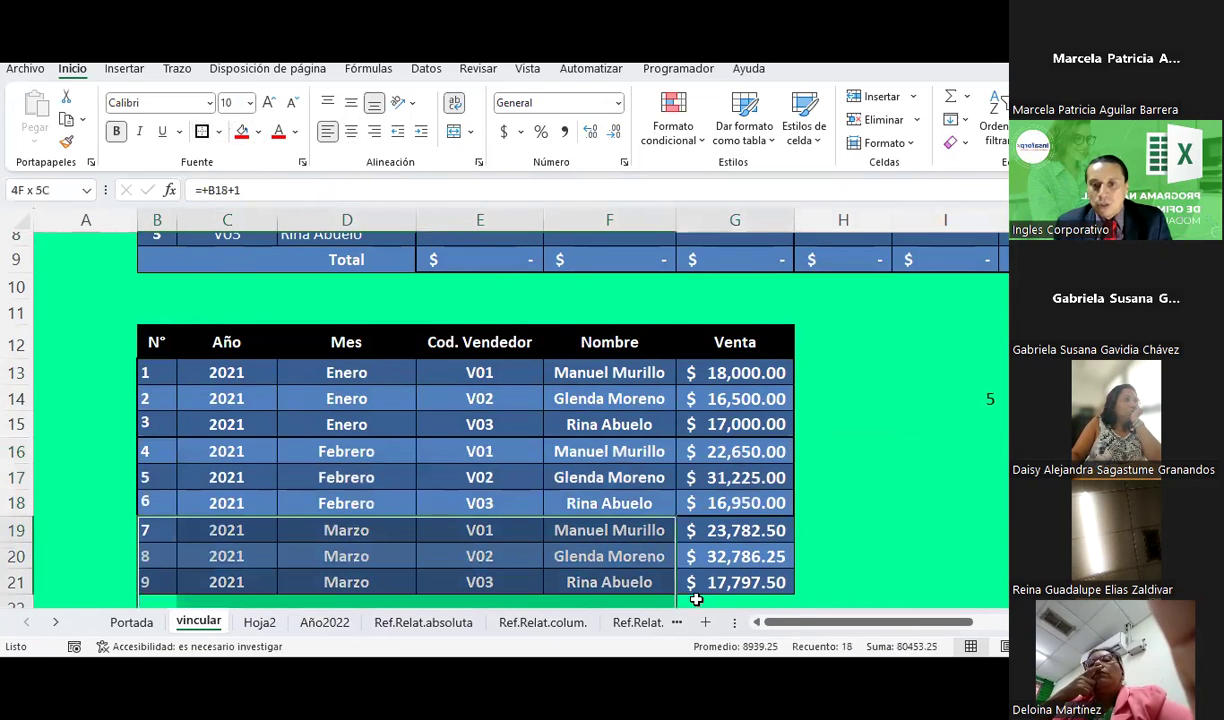
{"action": "left_click", "coordinate": [220, 132]}
{"action": "scroll", "coordinate": [464, 325], "scroll_direction": "up", "scroll_amount": 2}
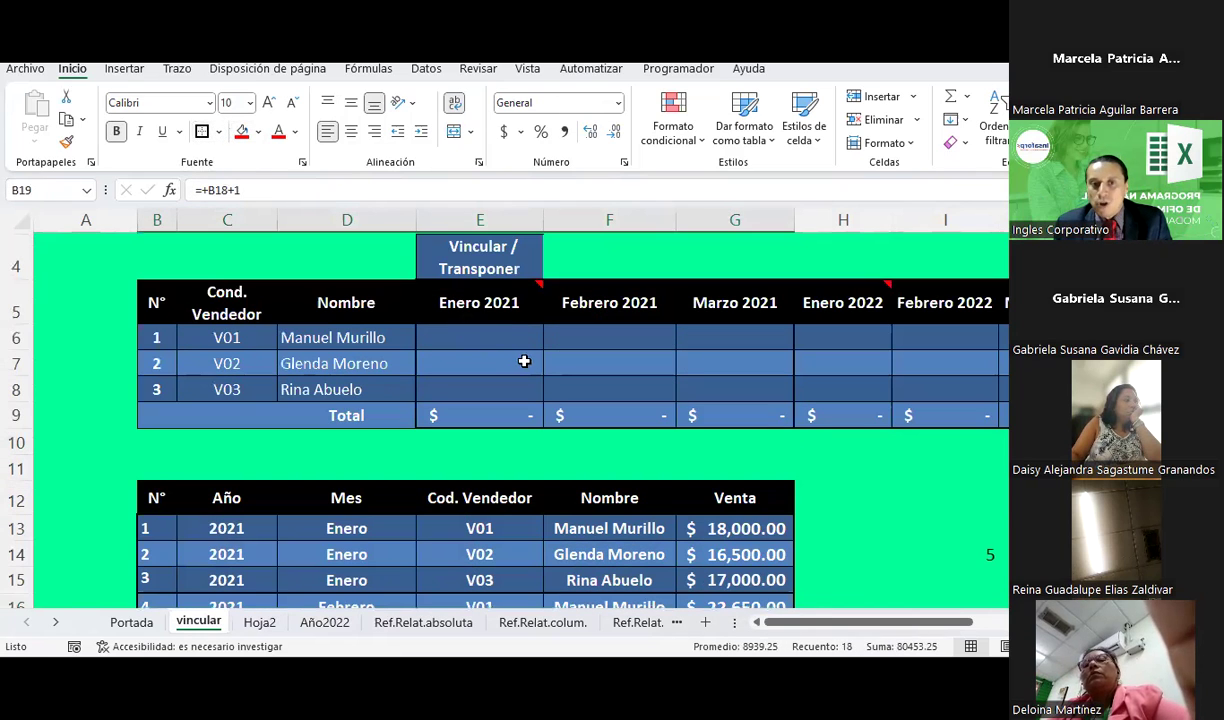
{"action": "left_click", "coordinate": [490, 302]}
{"action": "left_click", "coordinate": [502, 331]}
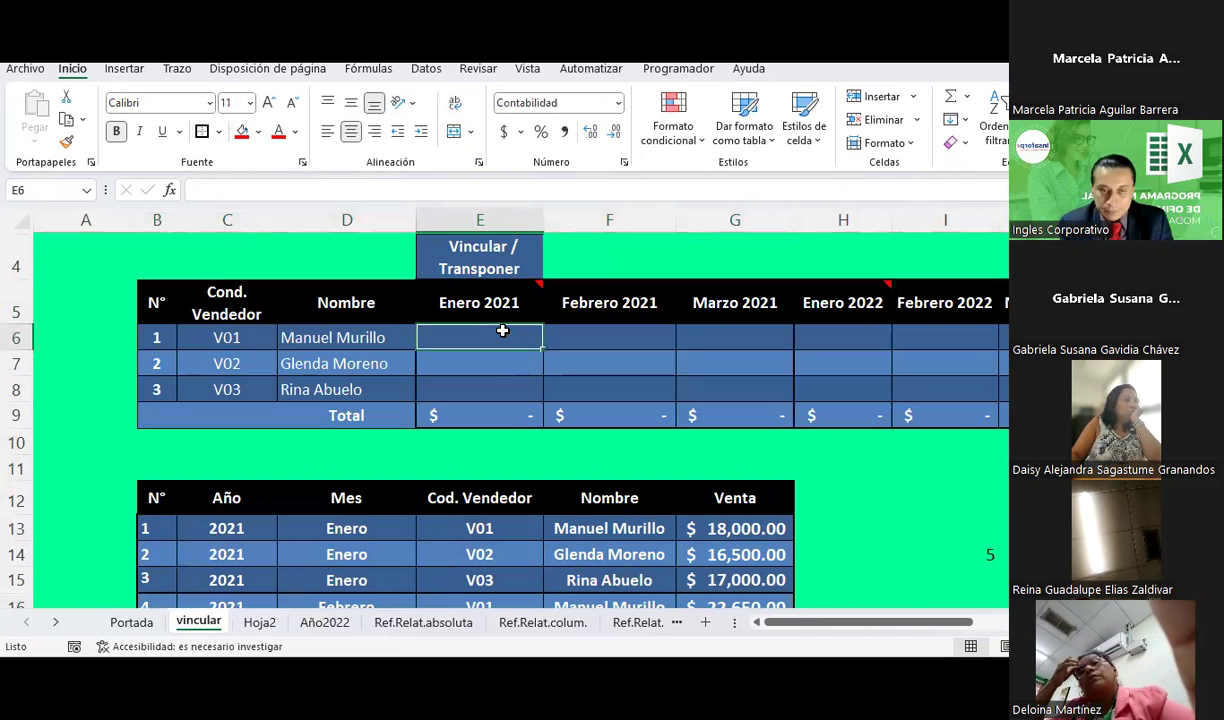
Step: Link V01's Enero 2021 cell E6 to the first Venta amount with =G13
{"action": "type", "text": "="}
{"action": "scroll", "coordinate": [500, 328], "scroll_direction": "down", "scroll_amount": 2}
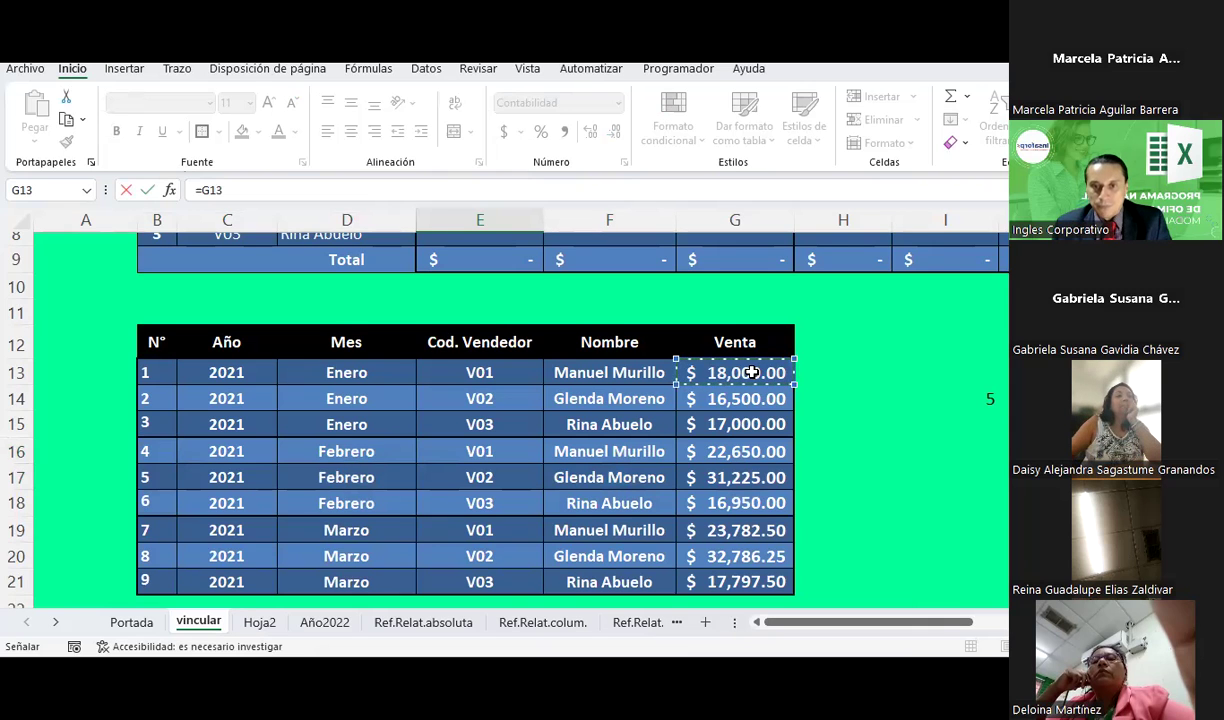
{"action": "key", "text": "Return"}
{"action": "scroll", "coordinate": [751, 372], "scroll_direction": "up", "scroll_amount": 1}
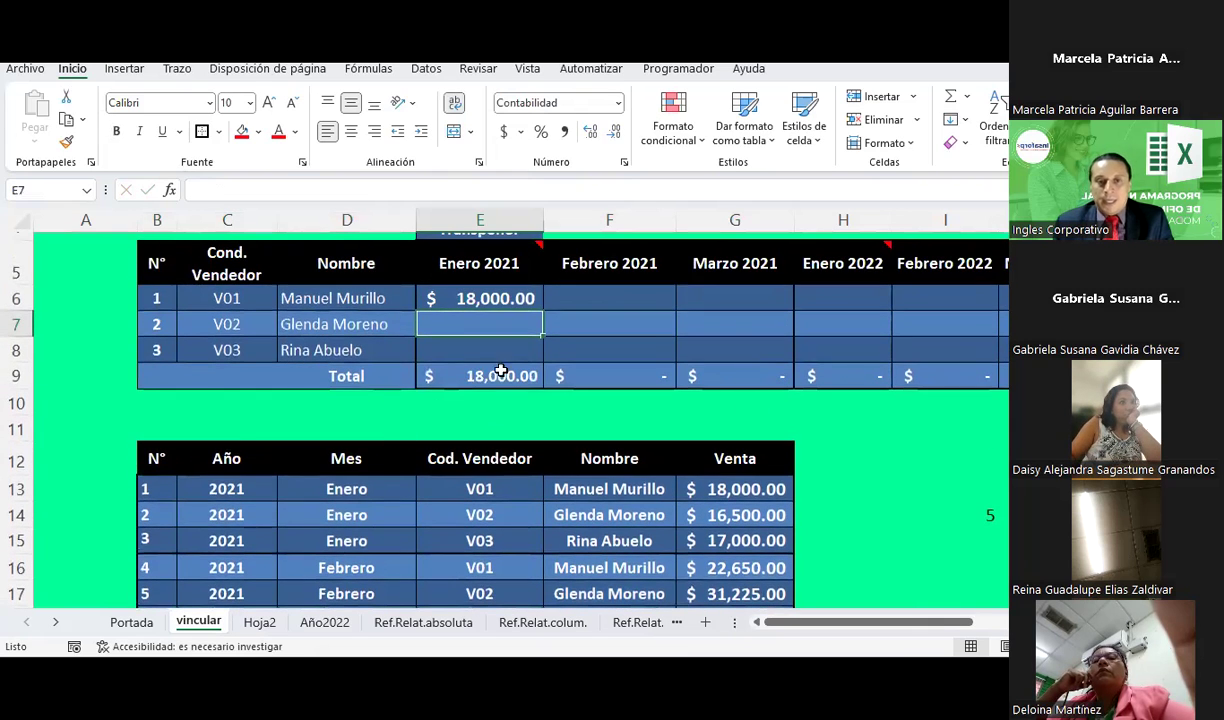
{"action": "left_click", "coordinate": [524, 302]}
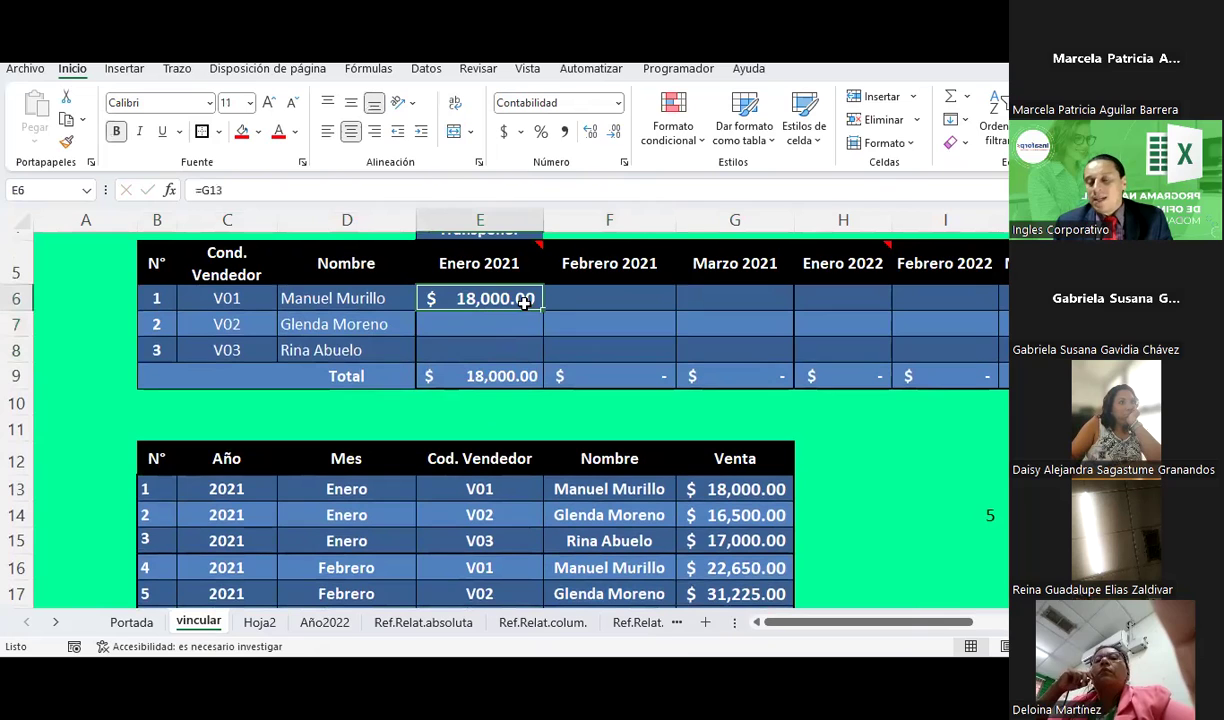
Step: Change the first Venta amount in G13 to 19,000 and confirm E6 shows 19,000.00
{"action": "left_click", "coordinate": [728, 488]}
{"action": "type", "text": "190"}
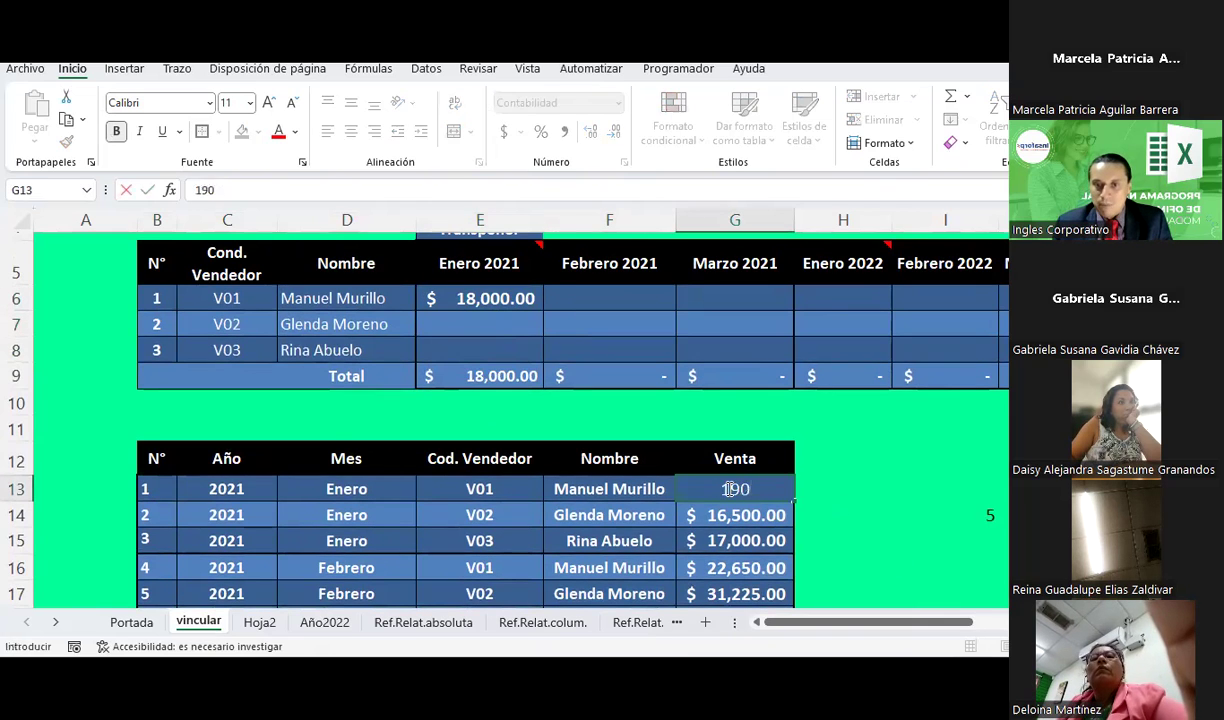
{"action": "key", "text": "Return"}
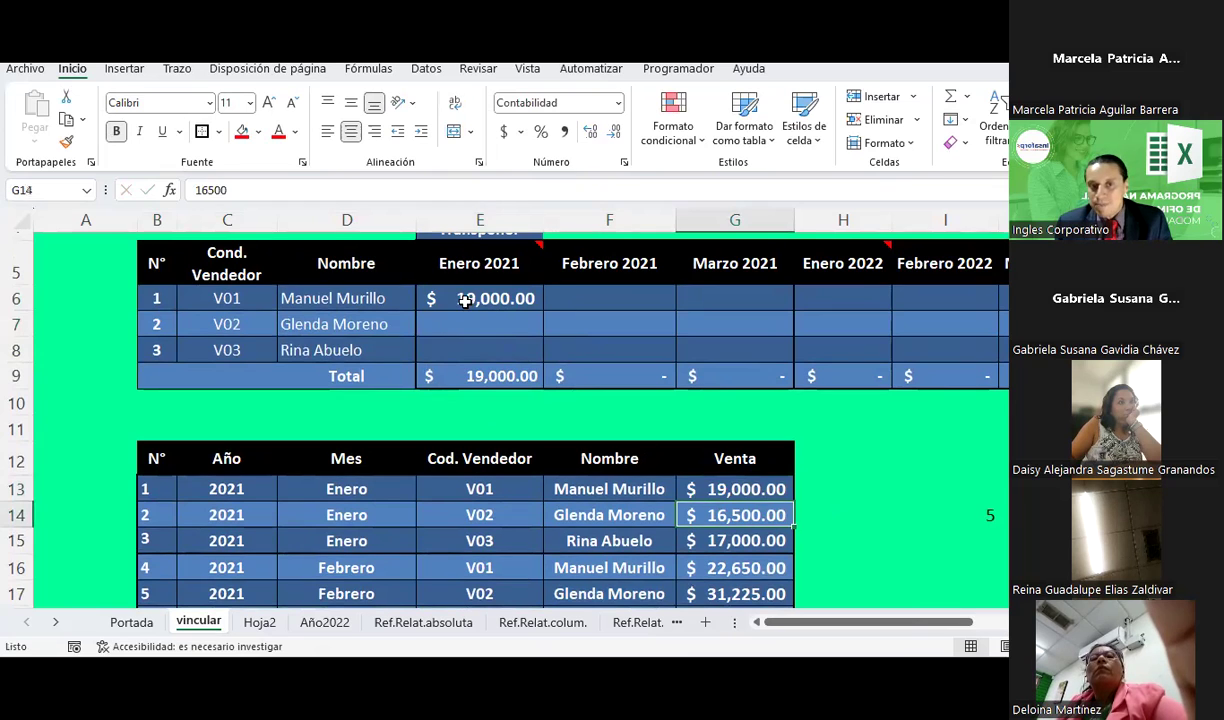
{"action": "left_click", "coordinate": [470, 300]}
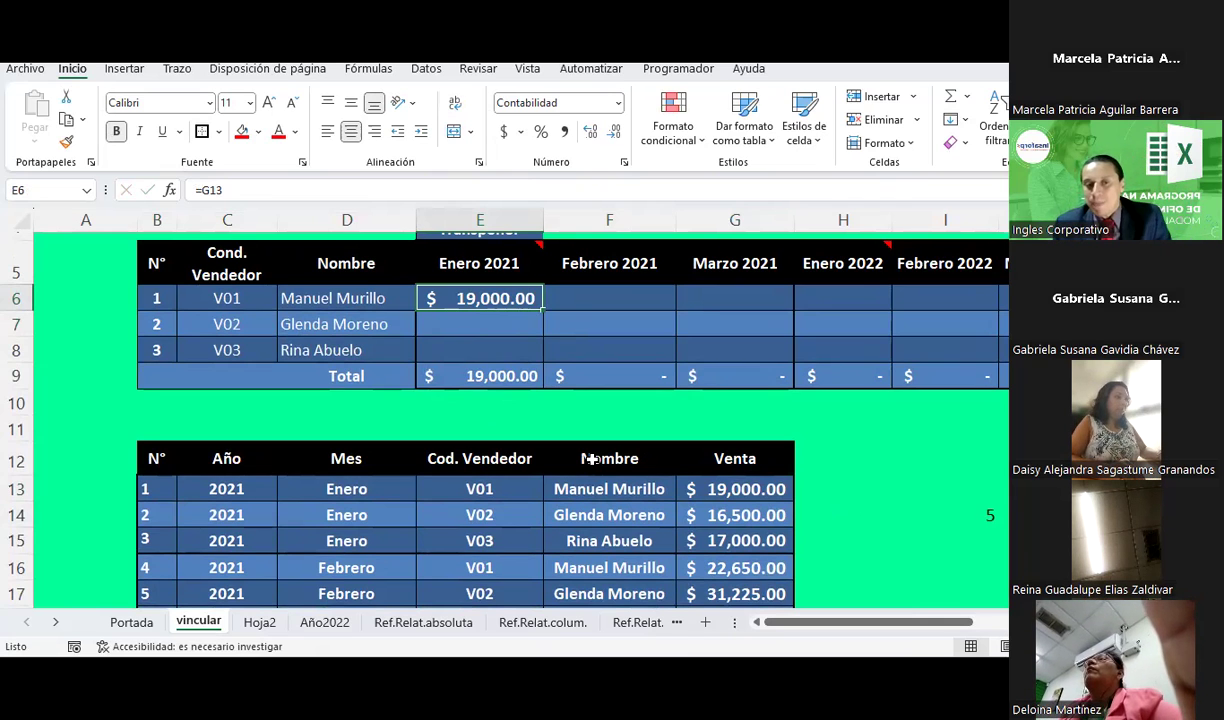
{"action": "right_click", "coordinate": [497, 297]}
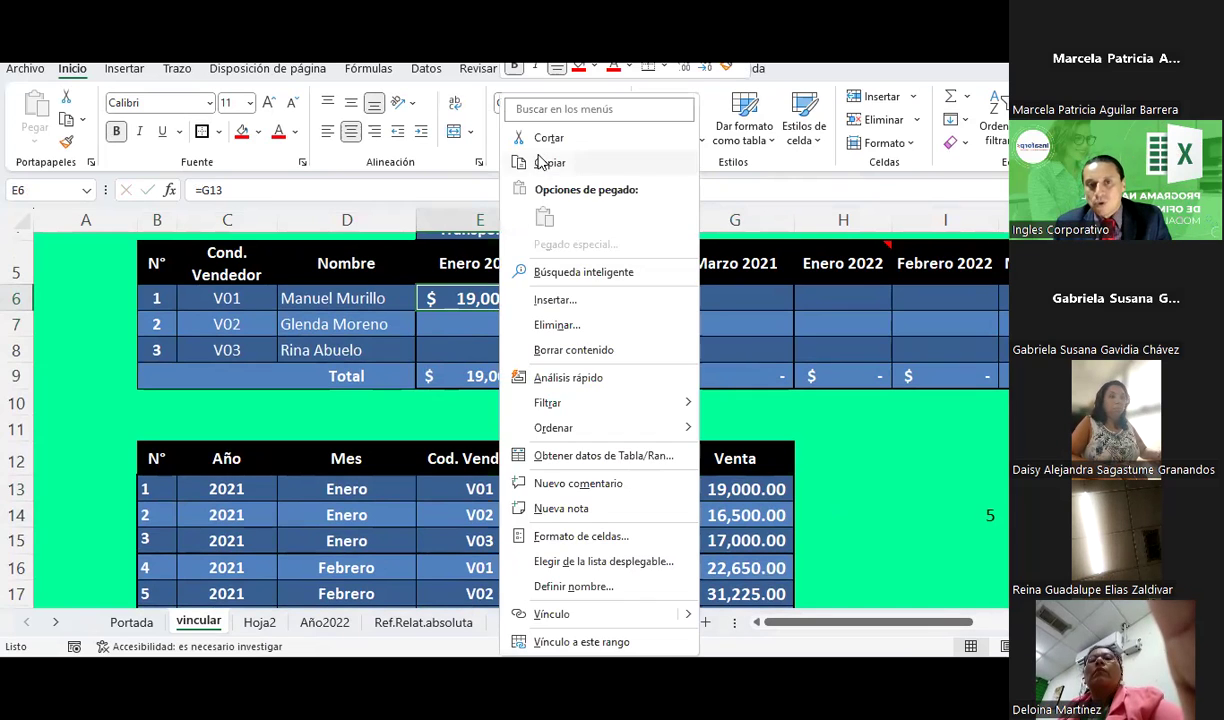
{"action": "left_click", "coordinate": [519, 158]}
{"action": "left_click_drag", "start_coordinate": [492, 326], "coordinate": [481, 347]}
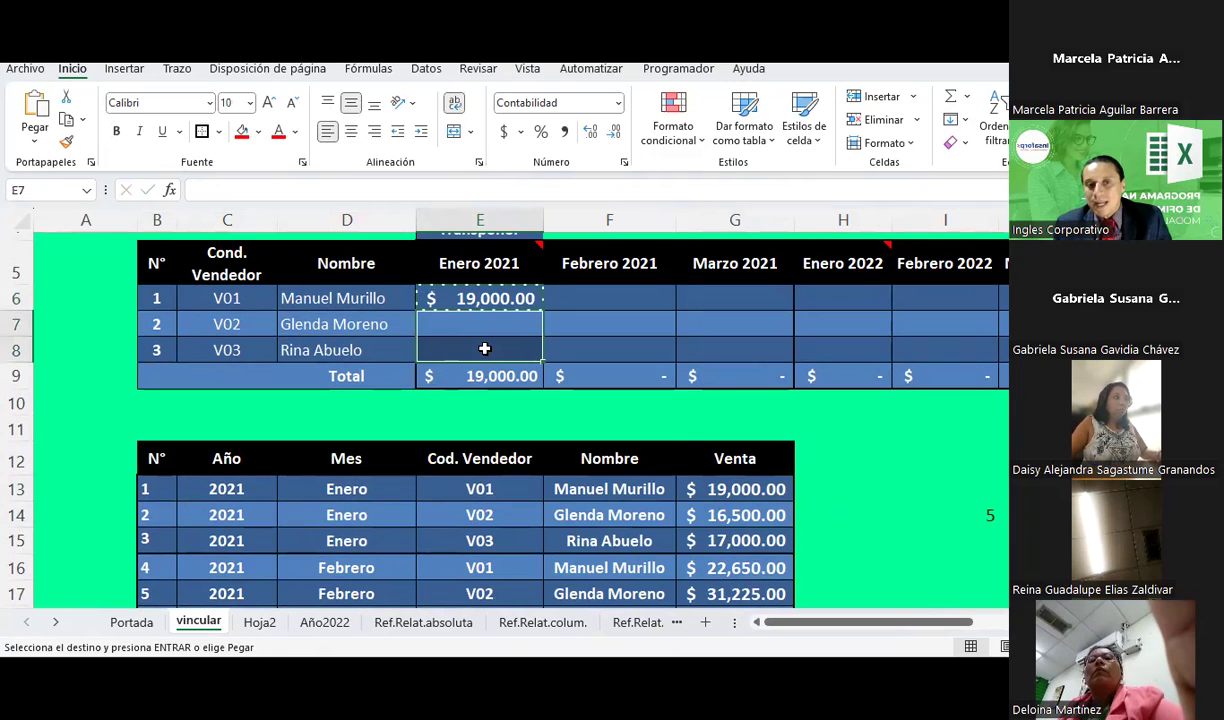
{"action": "right_click", "coordinate": [481, 347]}
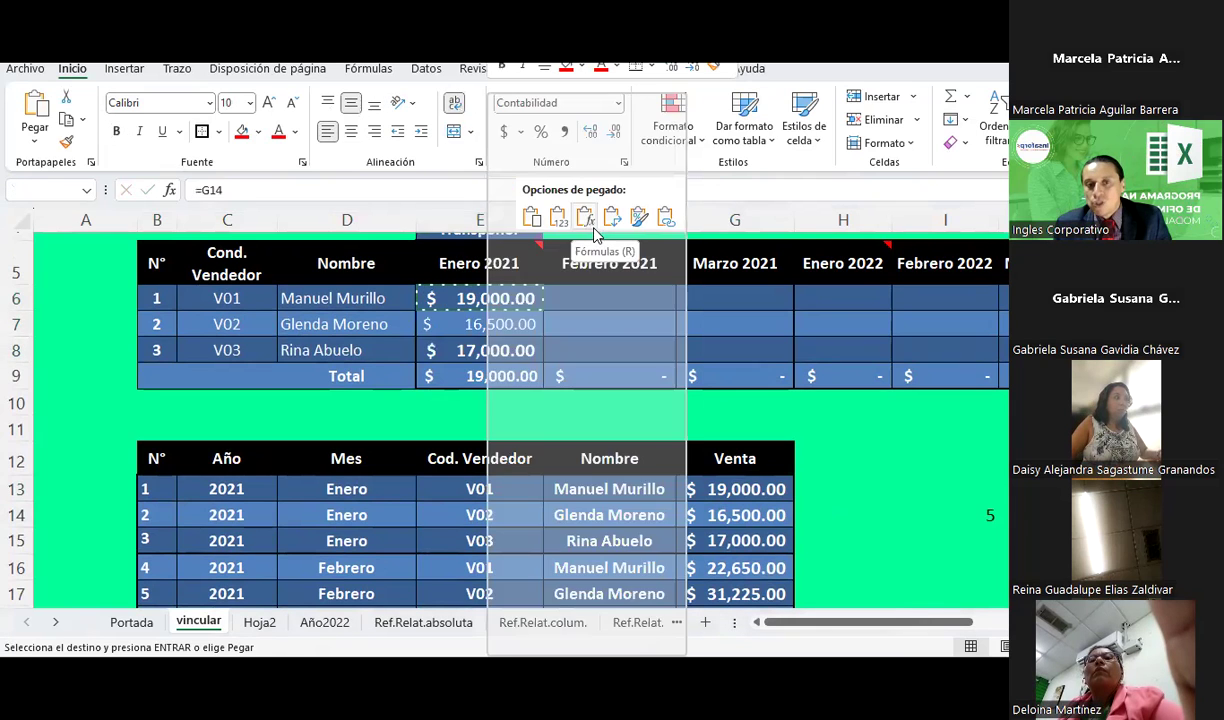
{"action": "left_click", "coordinate": [590, 228]}
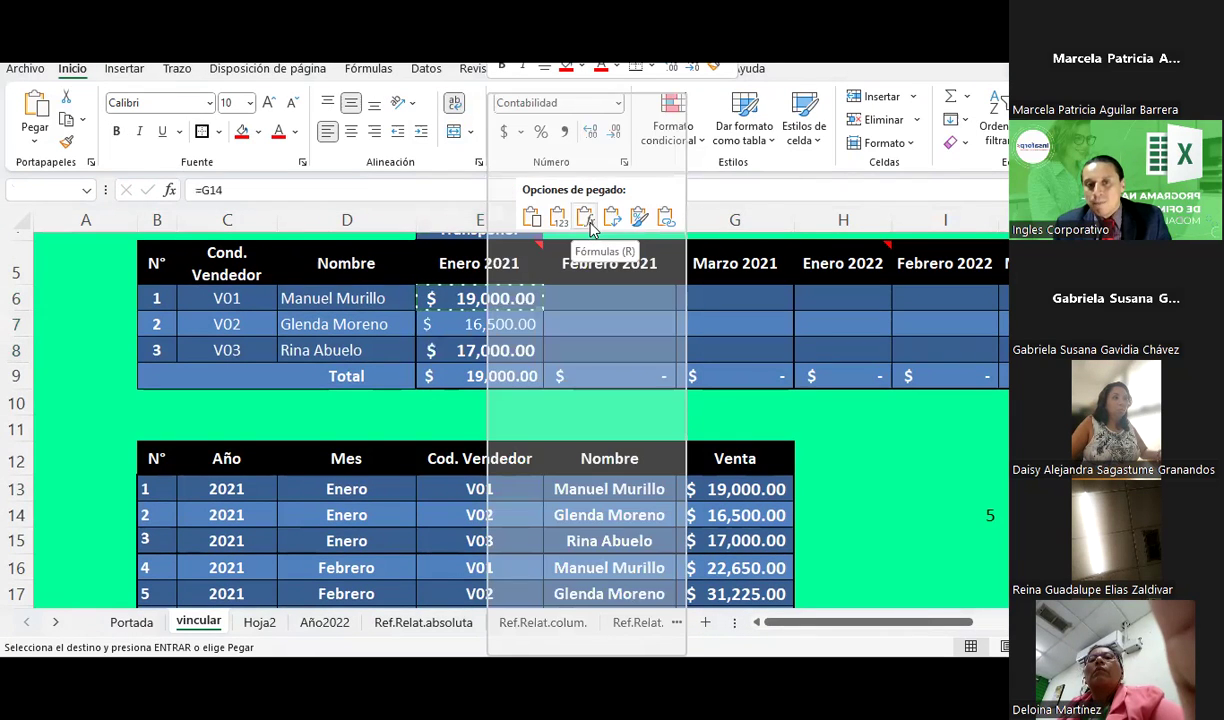
{"action": "left_click", "coordinate": [525, 347]}
{"action": "left_click", "coordinate": [456, 432]}
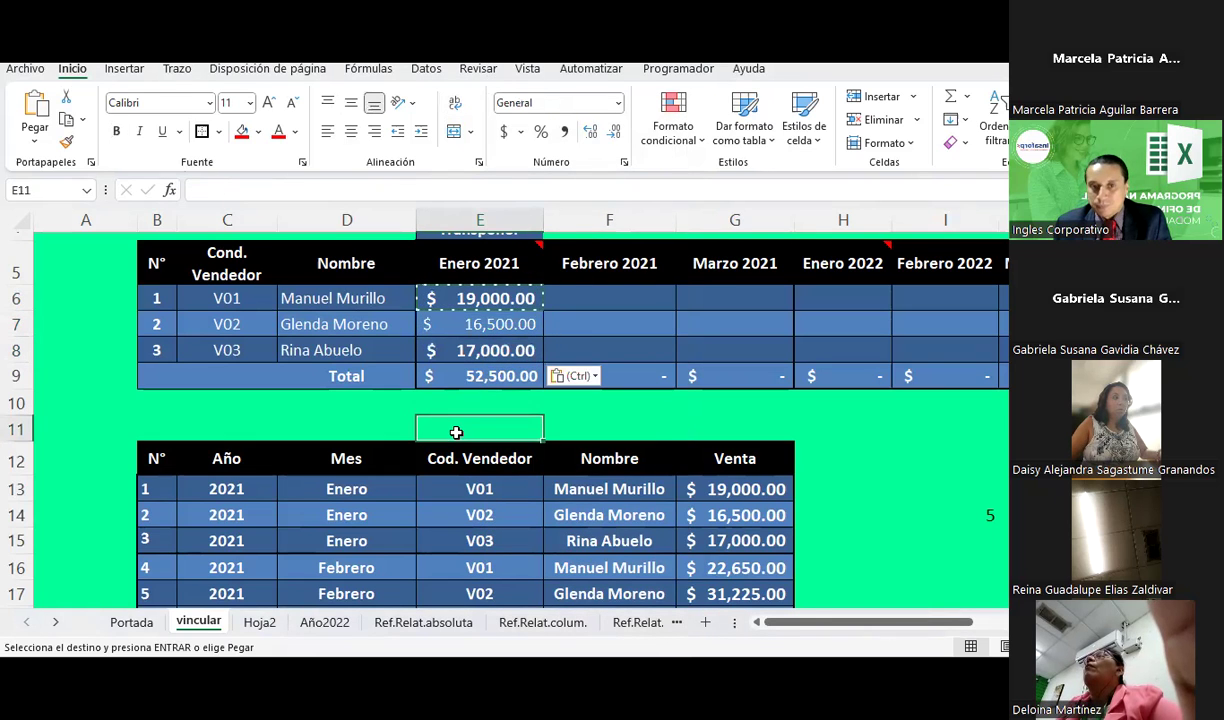
{"action": "left_click_drag", "start_coordinate": [476, 320], "coordinate": [955, 324]}
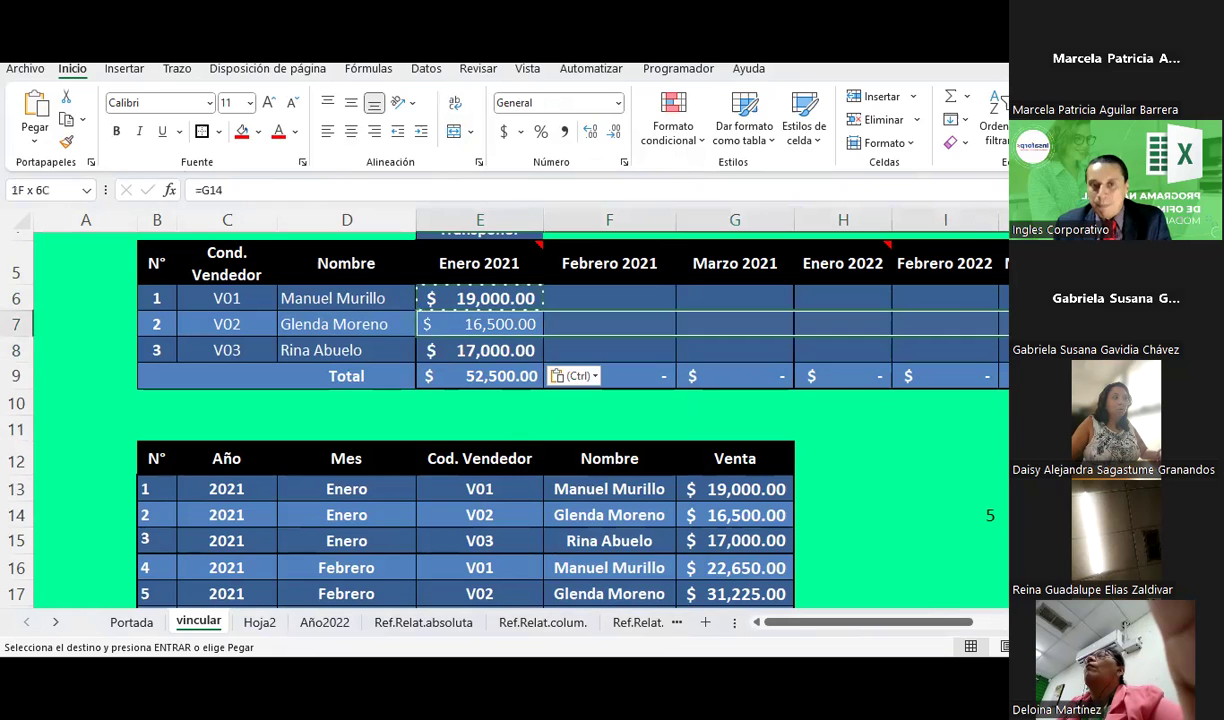
{"action": "key", "text": "Escape"}
{"action": "left_click", "coordinate": [596, 372]}
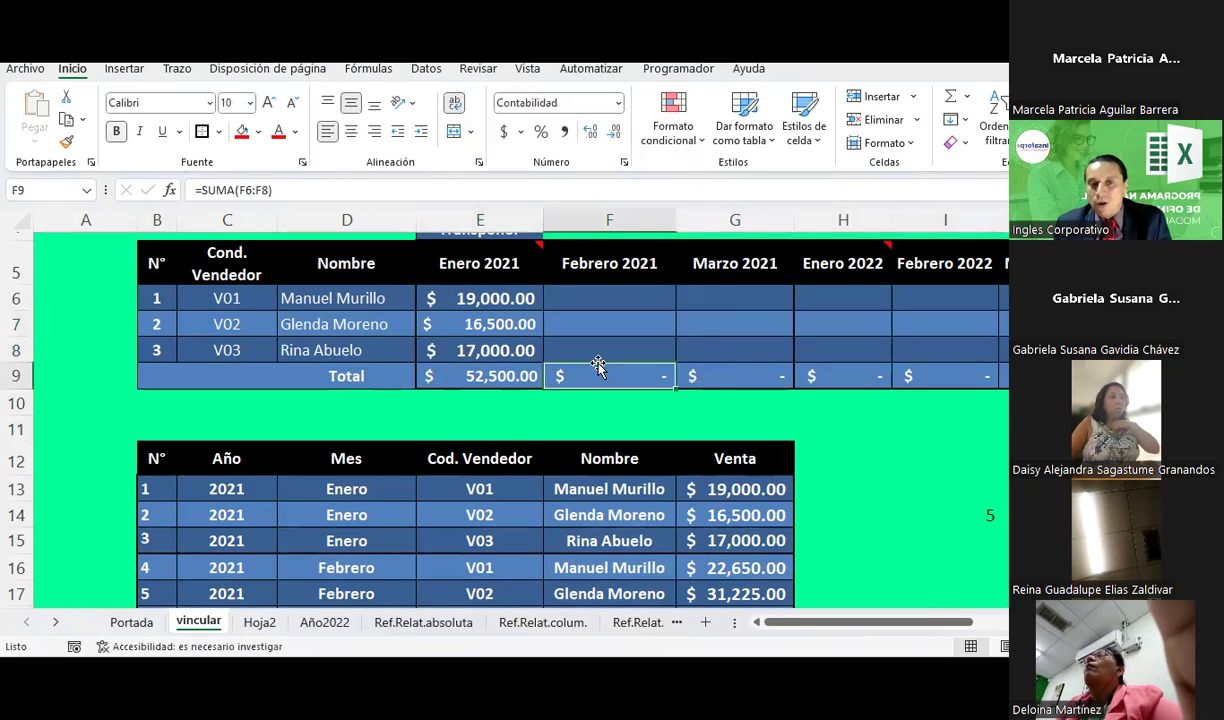
{"action": "left_click", "coordinate": [447, 301]}
{"action": "left_click", "coordinate": [467, 323]}
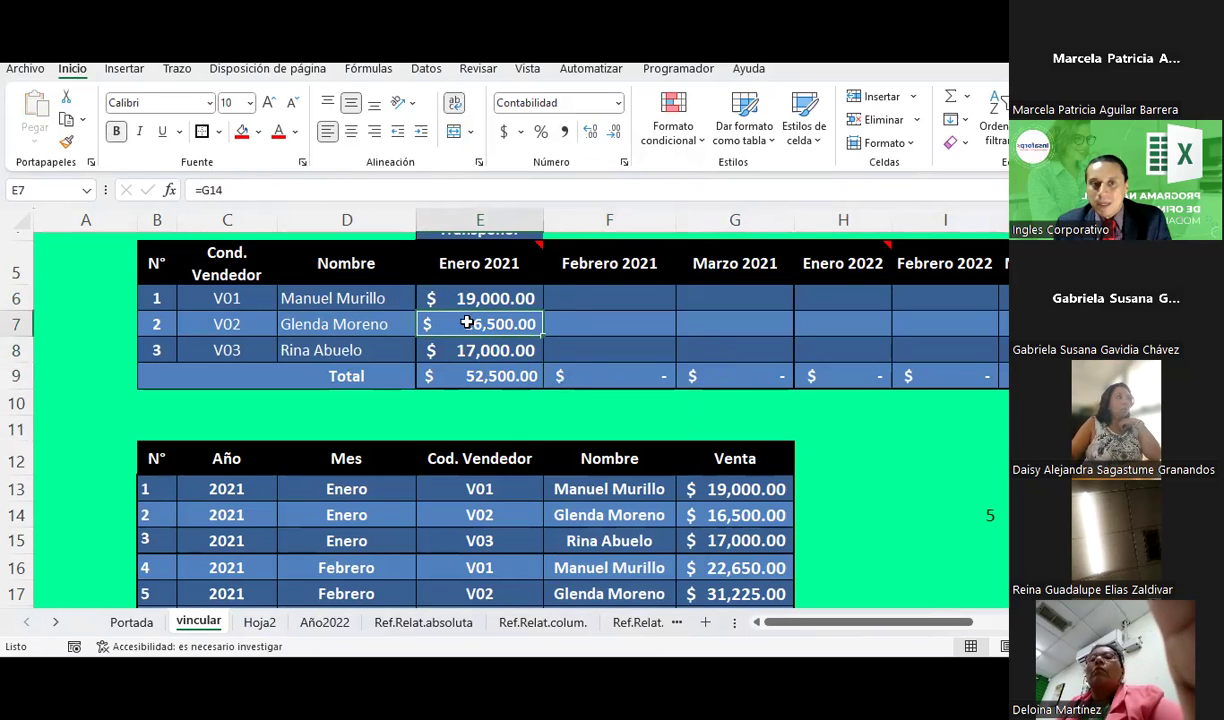
{"action": "left_click_drag", "start_coordinate": [481, 323], "coordinate": [1004, 324]}
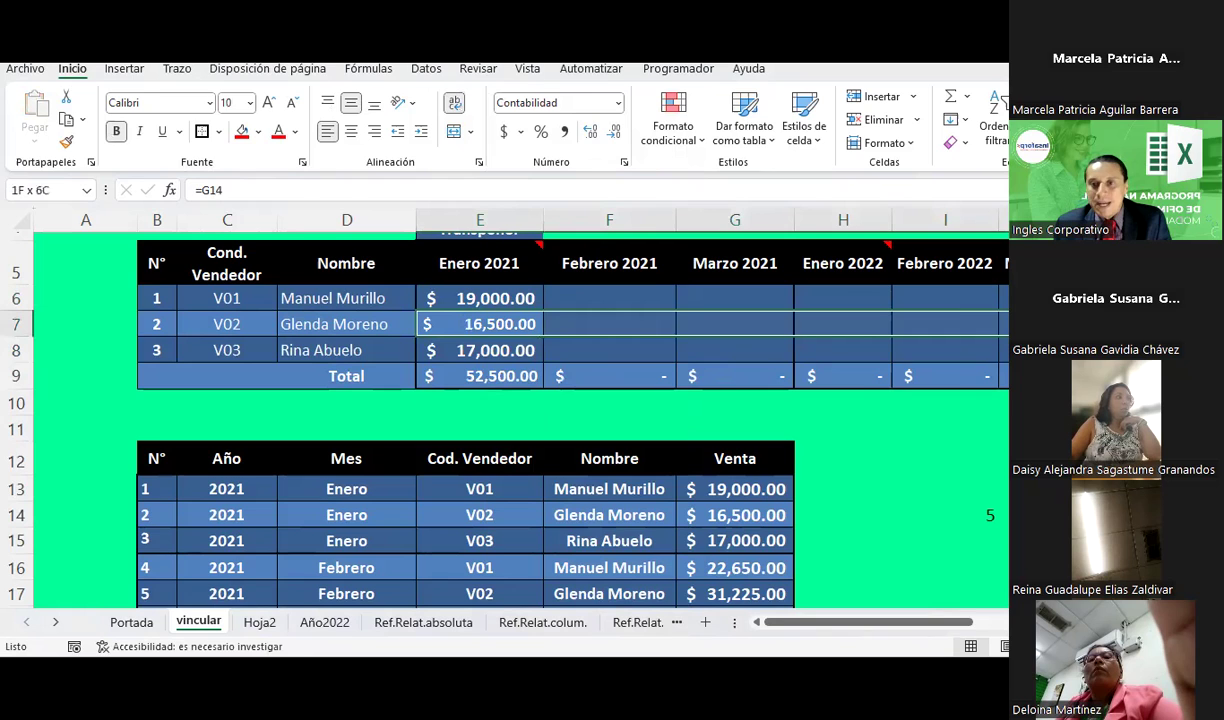
{"action": "left_click", "coordinate": [251, 103]}
{"action": "left_click", "coordinate": [466, 326]}
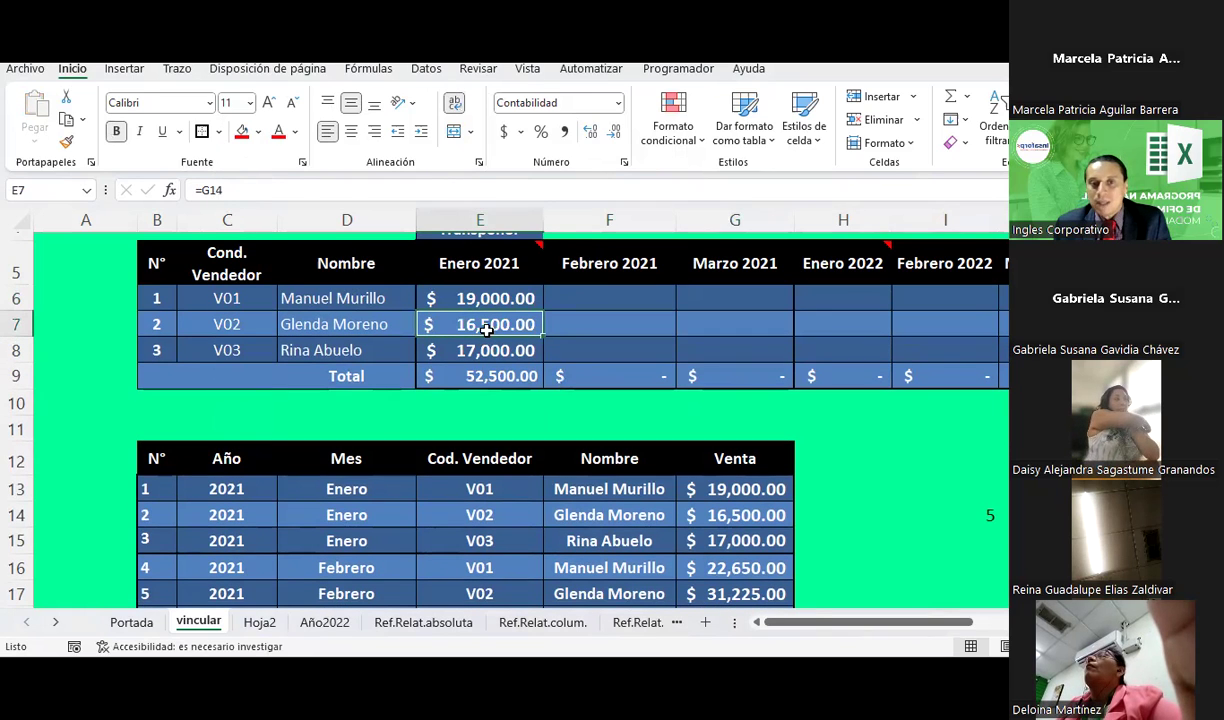
{"action": "left_click", "coordinate": [772, 515]}
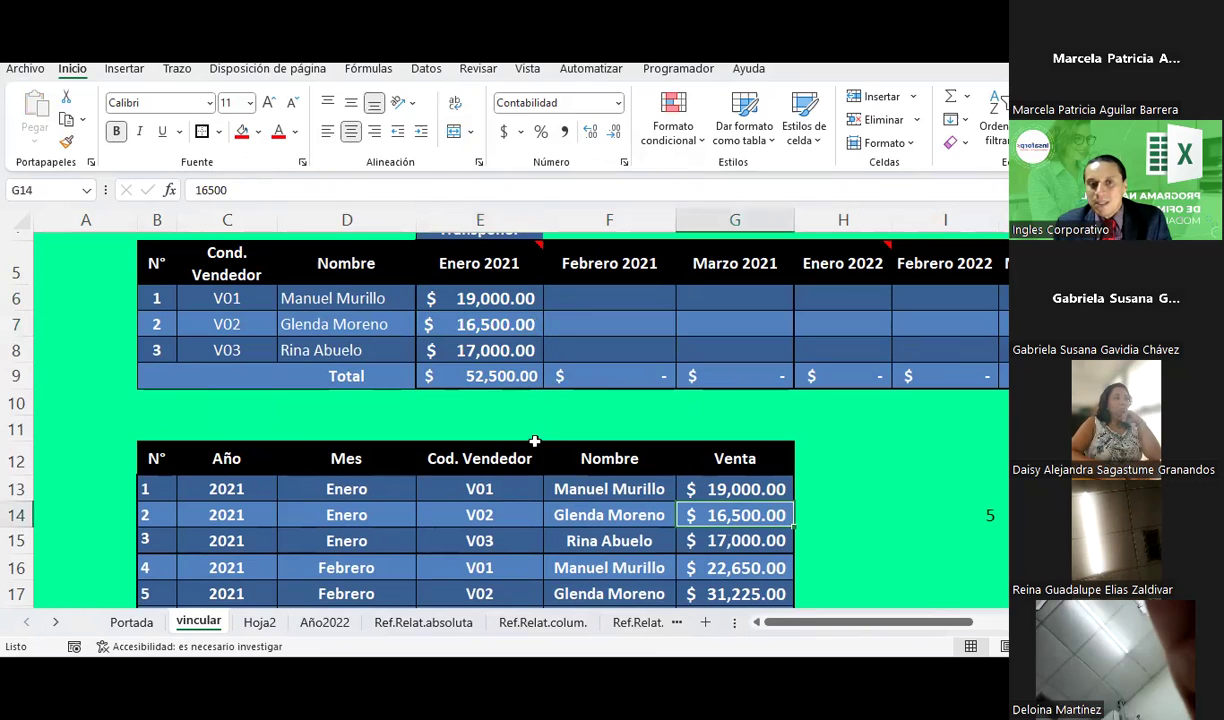
{"action": "left_click", "coordinate": [716, 541]}
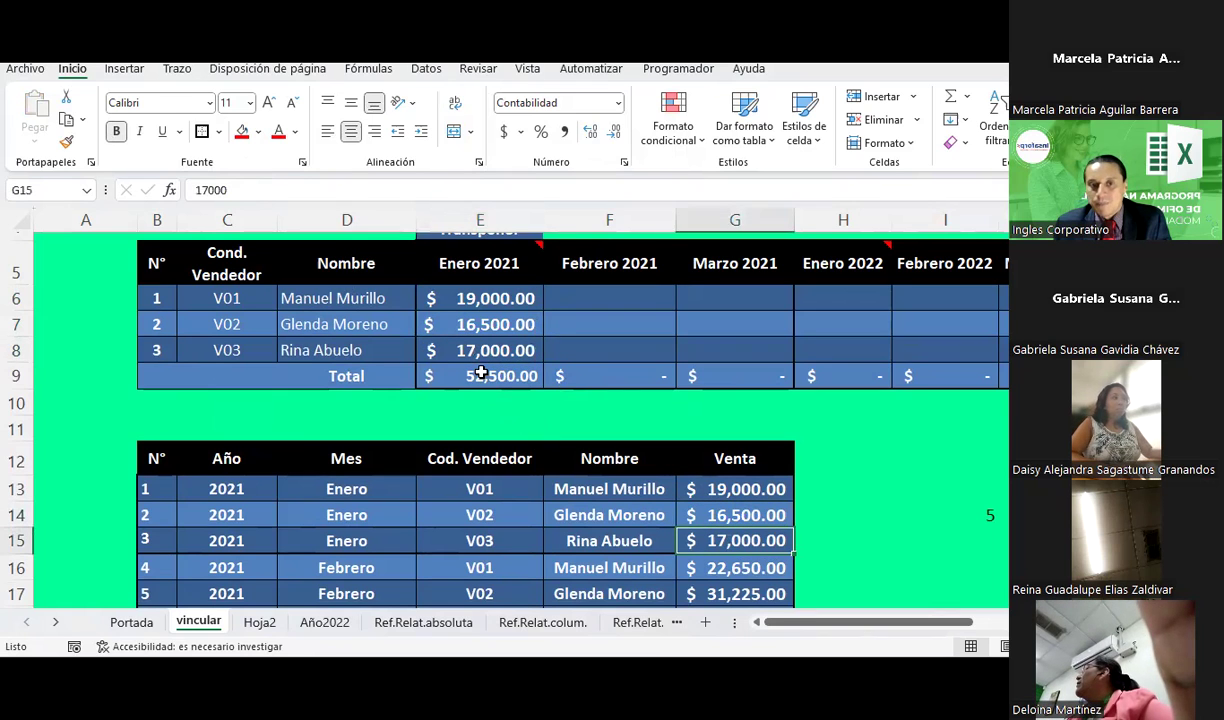
{"action": "left_click", "coordinate": [481, 373]}
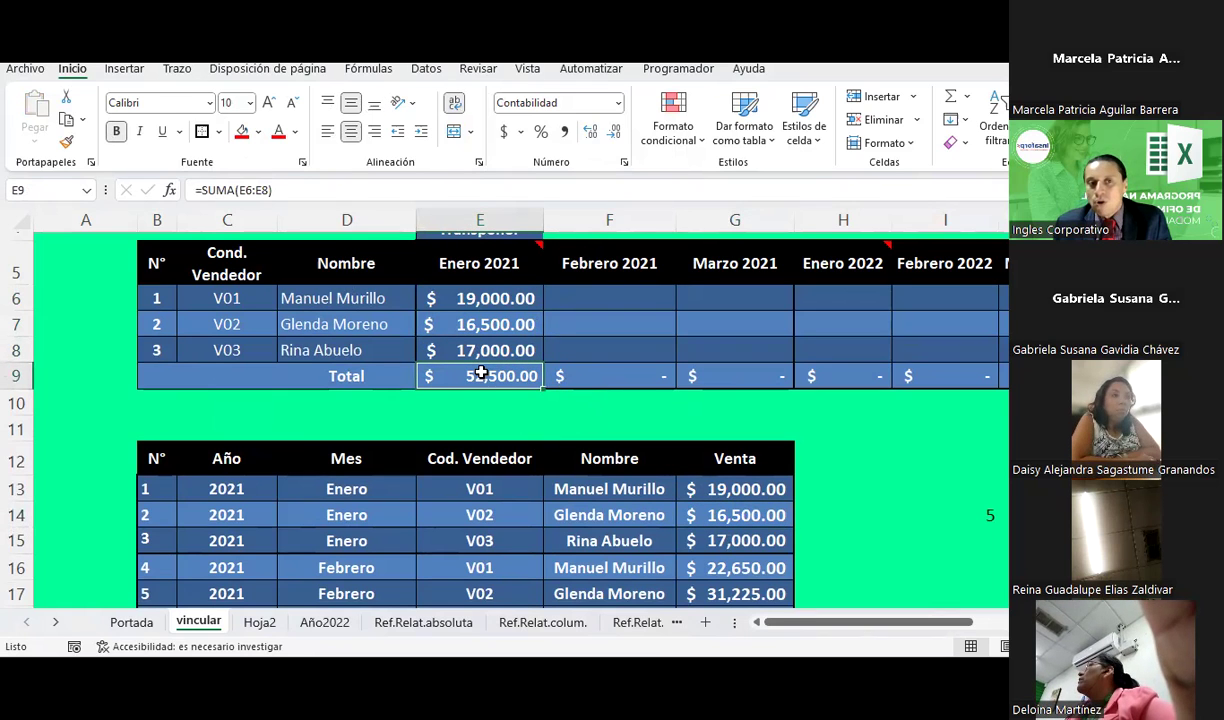
{"action": "left_click", "coordinate": [497, 305]}
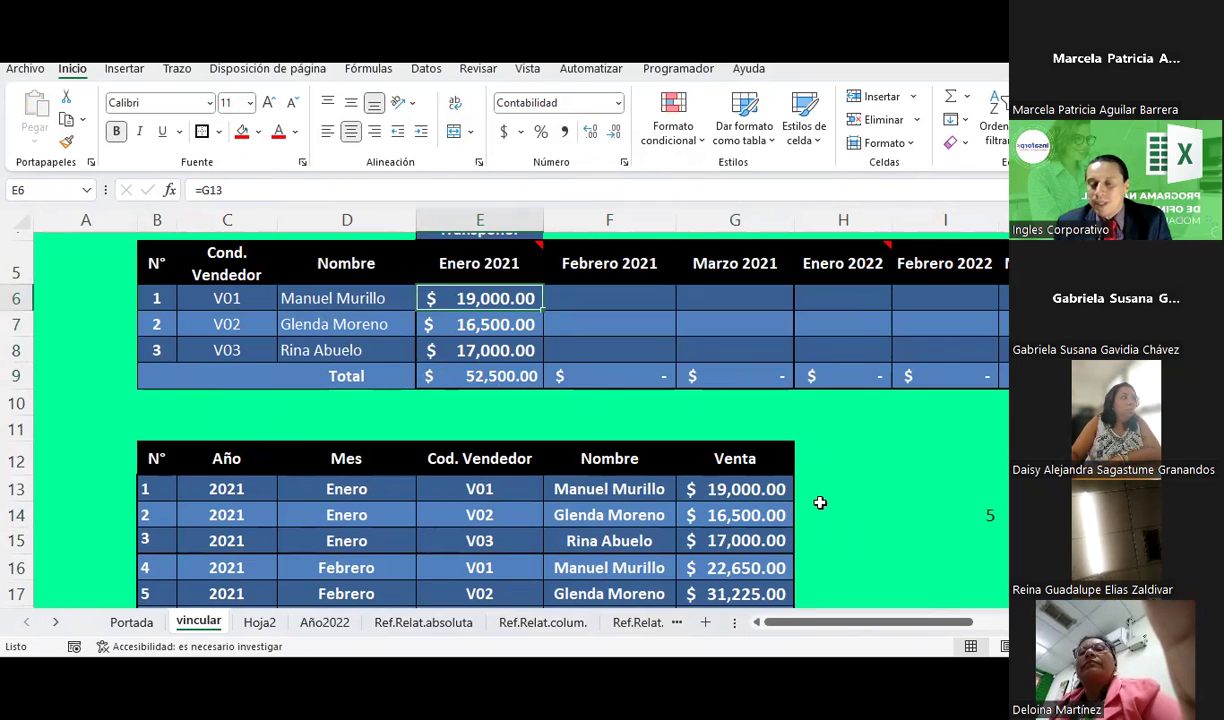
Step: Link V01's Febrero 2021 cell F6 to the February sale in G16
{"action": "left_click", "coordinate": [606, 291]}
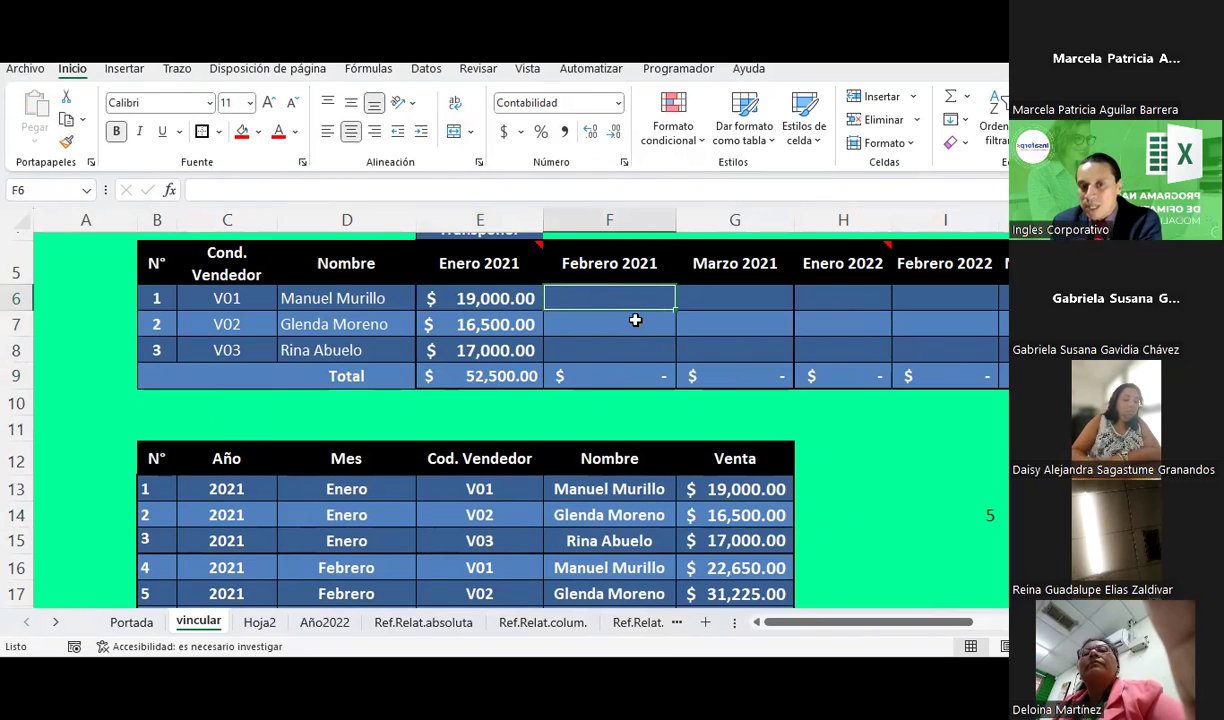
{"action": "type", "text": "+"}
{"action": "scroll", "coordinate": [816, 487], "scroll_direction": "down", "scroll_amount": 1}
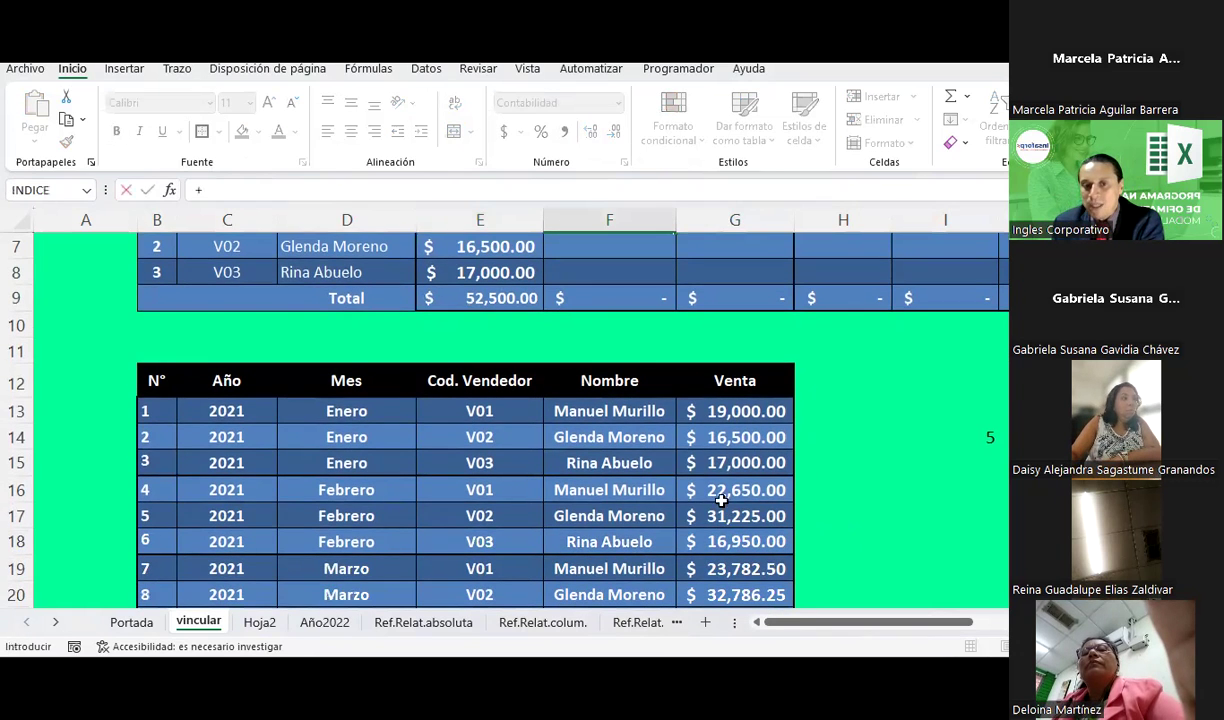
{"action": "left_click", "coordinate": [726, 487]}
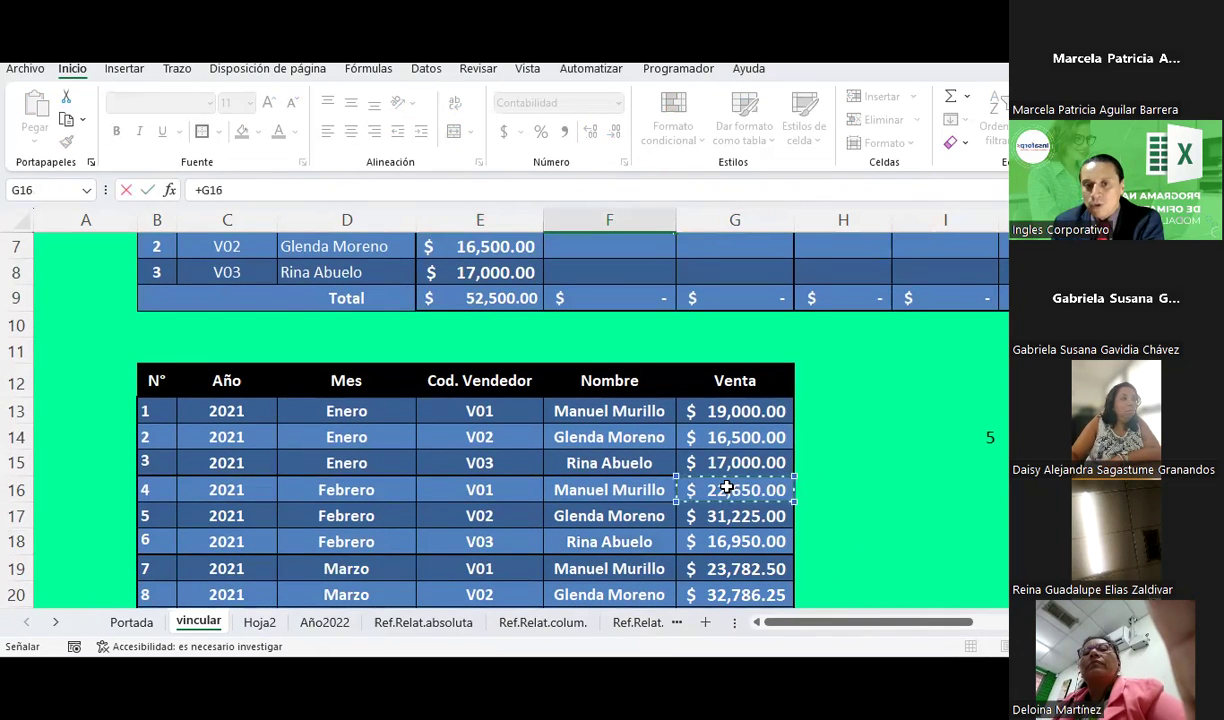
{"action": "key", "text": "Return"}
Step: Link V01's Marzo 2021 cell G6 to the March sale in G19, then select F6:G6
{"action": "left_click", "coordinate": [695, 356]}
{"action": "type", "text": "+"}
{"action": "scroll", "coordinate": [809, 439], "scroll_direction": "down", "scroll_amount": 2}
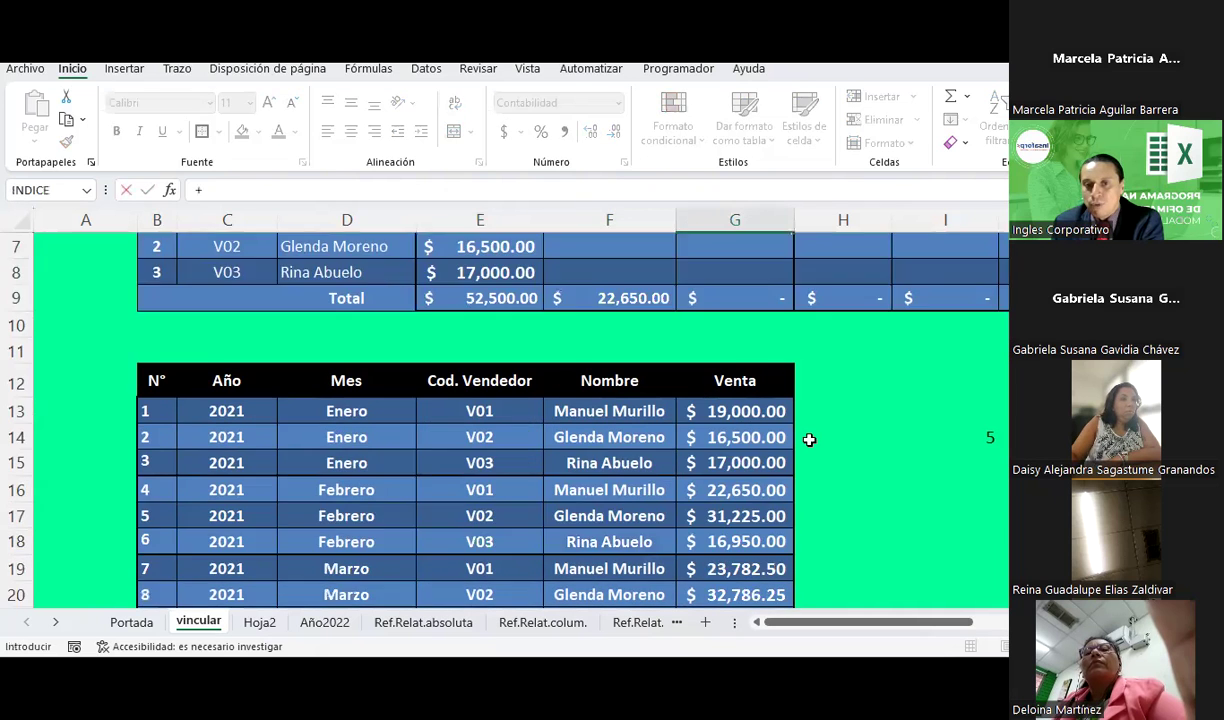
{"action": "scroll", "coordinate": [809, 439], "scroll_direction": "down", "scroll_amount": 1}
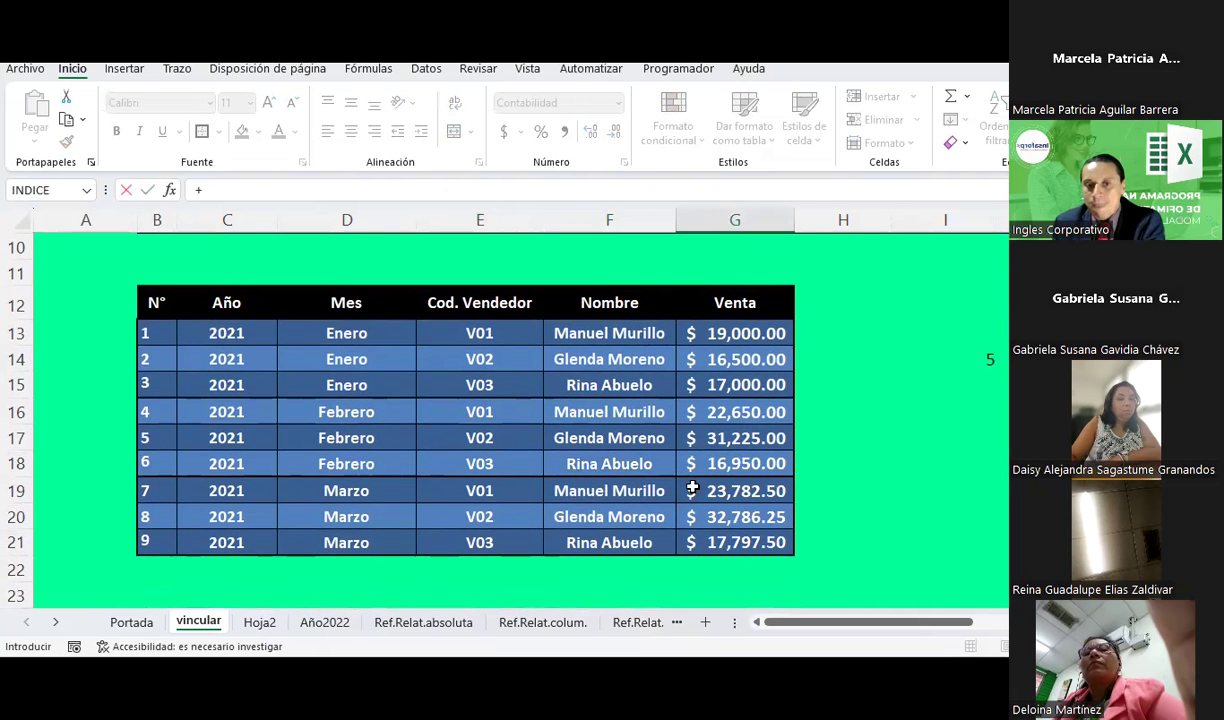
{"action": "left_click", "coordinate": [745, 490]}
{"action": "key", "text": "Return"}
{"action": "scroll", "coordinate": [745, 497], "scroll_direction": "up", "scroll_amount": 1}
{"action": "scroll", "coordinate": [745, 497], "scroll_direction": "up", "scroll_amount": 2}
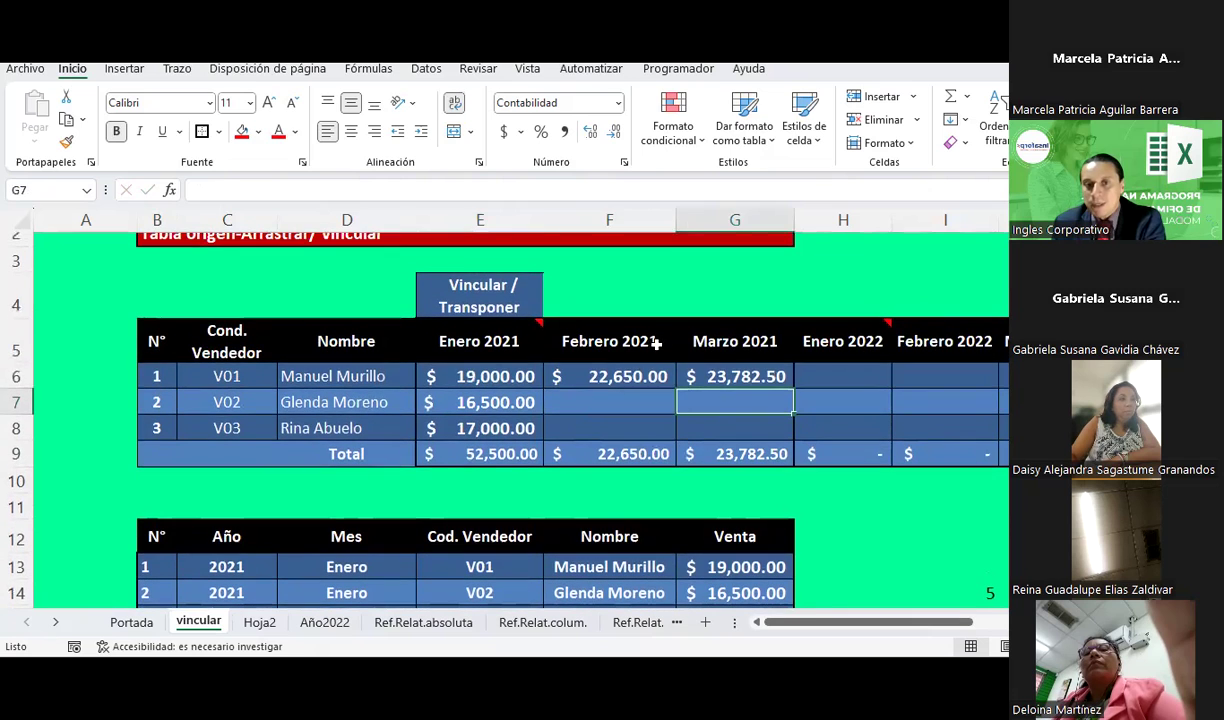
{"action": "left_click_drag", "start_coordinate": [600, 376], "coordinate": [721, 380]}
{"action": "key", "text": "ctrl+q"}
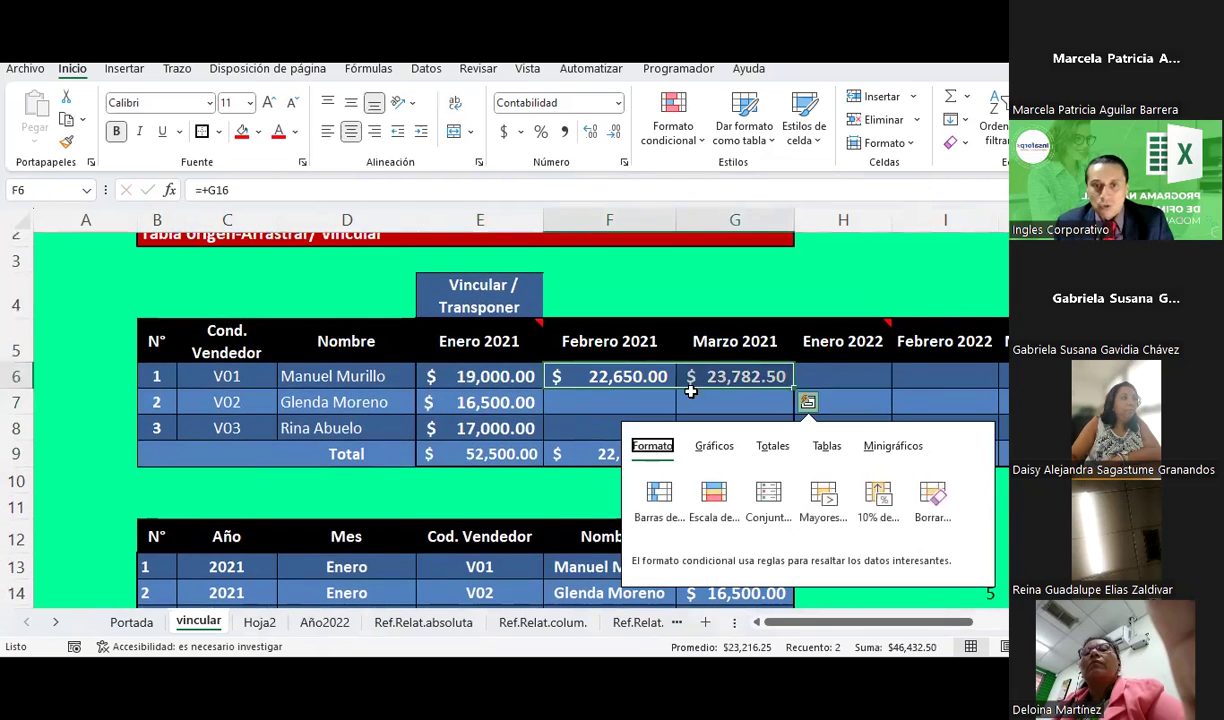
Step: Copy the linked formulas in F6:G6 and paste them as formulas into F7:G8
{"action": "left_click_drag", "start_coordinate": [604, 409], "coordinate": [705, 423]}
{"action": "right_click", "coordinate": [705, 423]}
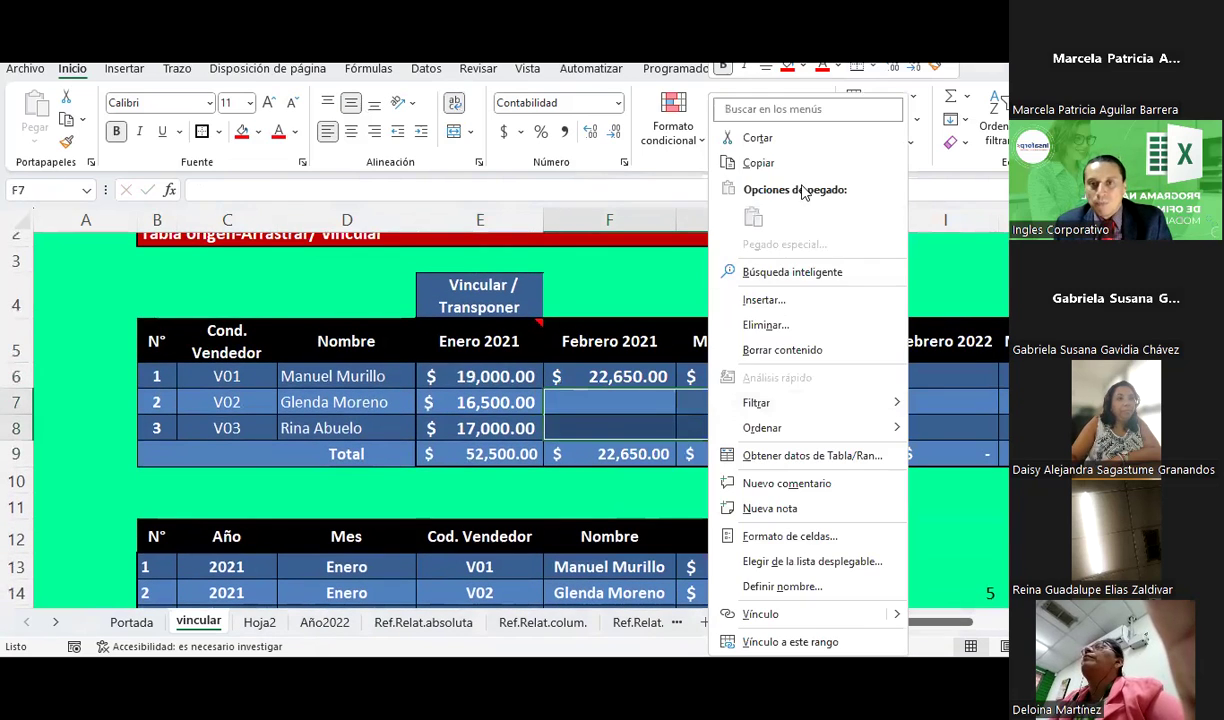
{"action": "left_click", "coordinate": [758, 162]}
{"action": "right_click", "coordinate": [640, 403]}
{"action": "key", "text": "Escape"}
{"action": "mouse_move", "coordinate": [647, 370]}
{"action": "left_mouse_down"}
{"action": "mouse_move", "coordinate": [697, 376]}
{"action": "mouse_move", "coordinate": [710, 425]}
{"action": "left_mouse_up"}
{"action": "key", "text": "ctrl+c"}
{"action": "left_click", "coordinate": [665, 409]}
{"action": "right_click", "coordinate": [710, 425]}
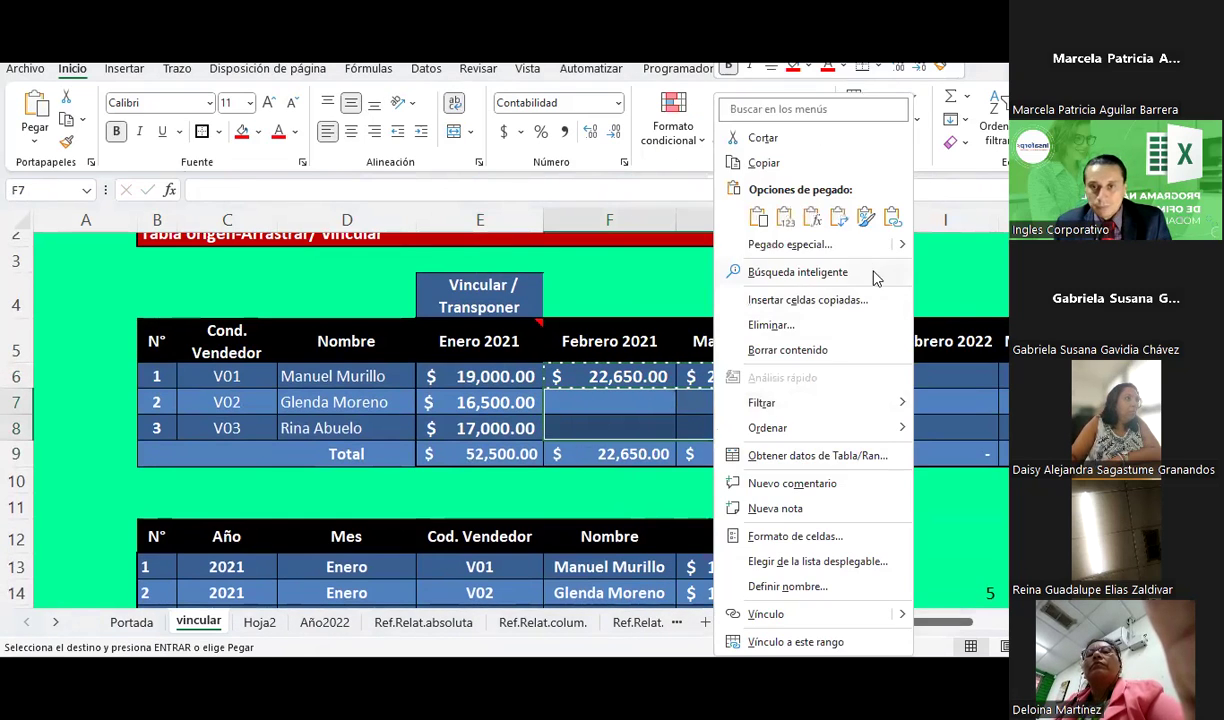
{"action": "left_click", "coordinate": [813, 225]}
Step: Check the updated total in F9 and the pasted formulas in F7, F8 and G7
{"action": "left_click", "coordinate": [614, 455]}
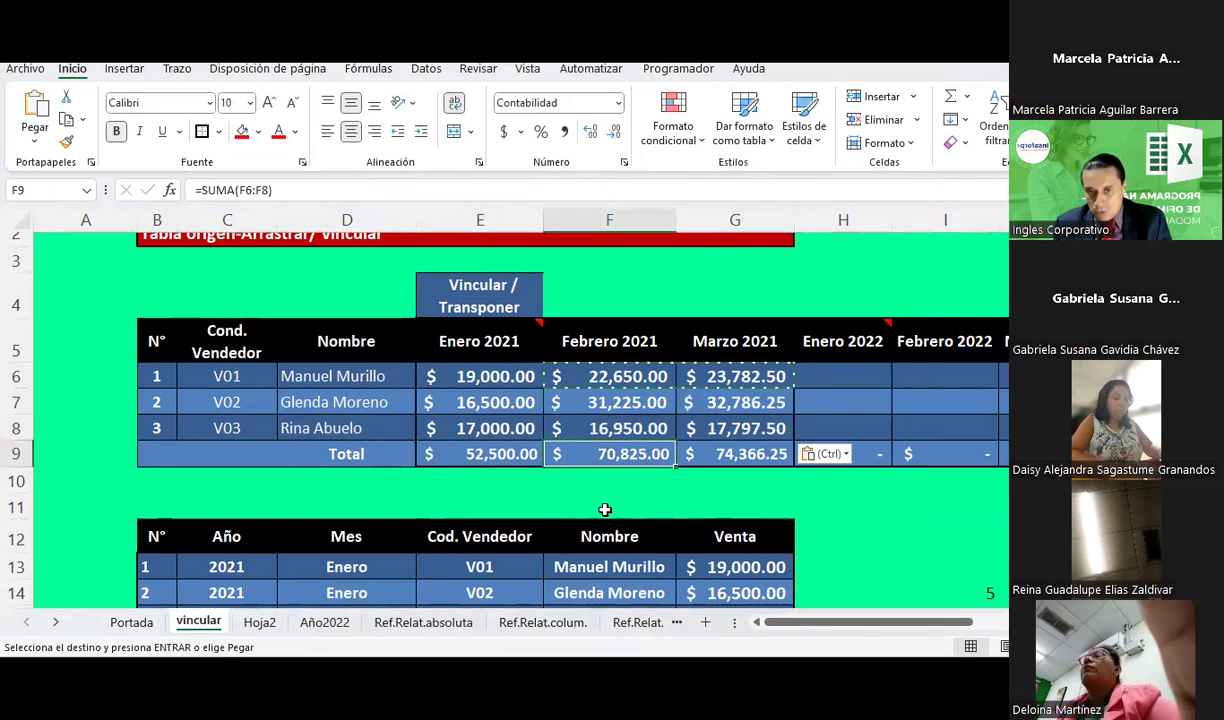
{"action": "left_click", "coordinate": [605, 510]}
{"action": "left_click", "coordinate": [595, 403]}
{"action": "left_click", "coordinate": [595, 430]}
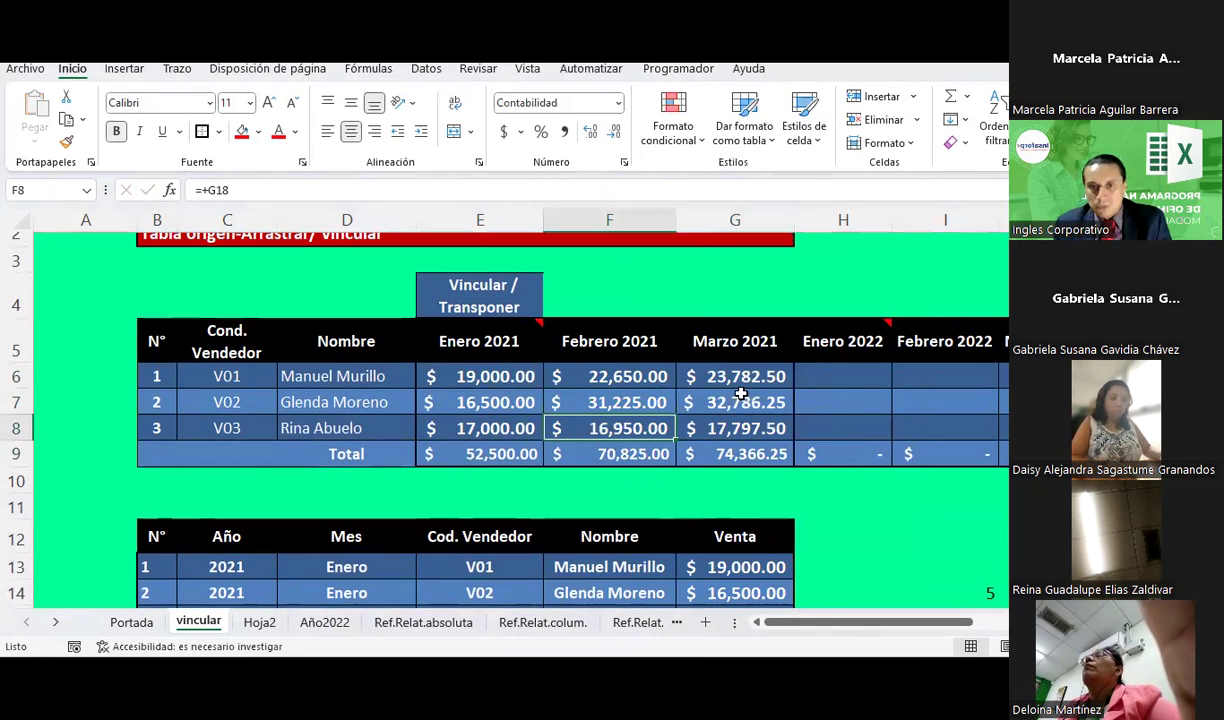
{"action": "left_click", "coordinate": [740, 405]}
{"action": "left_click", "coordinate": [647, 399]}
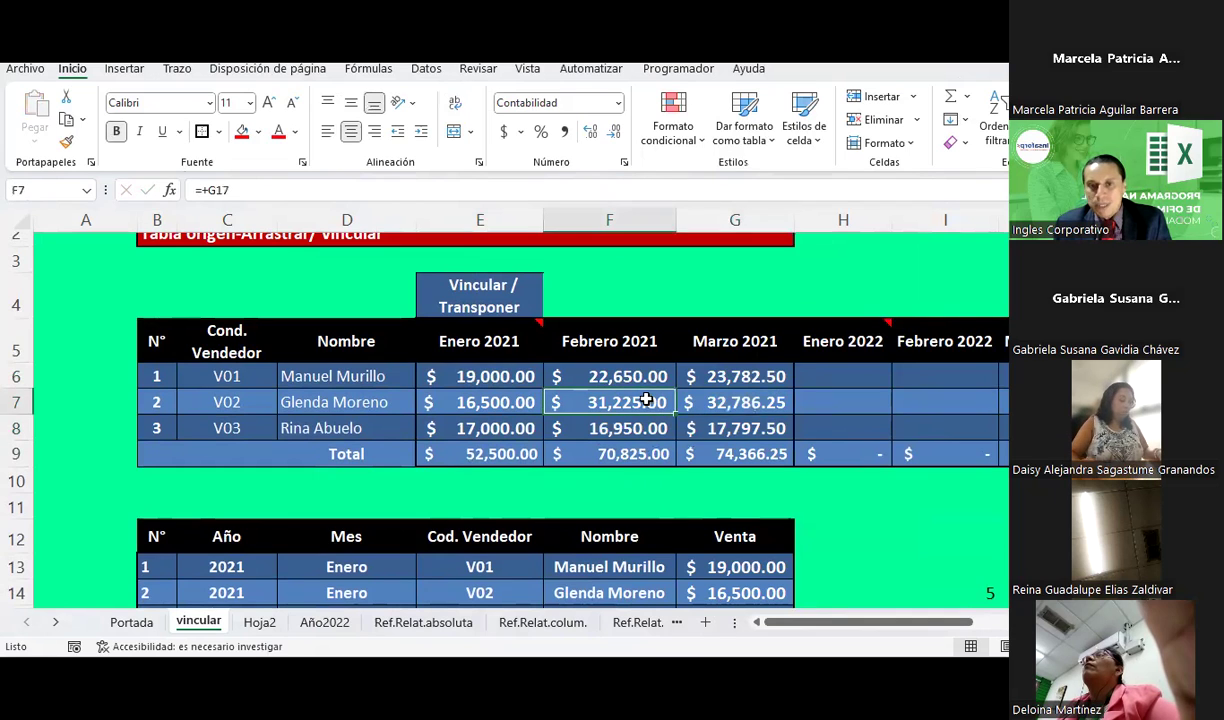
{"action": "left_click_drag", "start_coordinate": [647, 399], "coordinate": [636, 426]}
{"action": "key", "text": "Escape"}
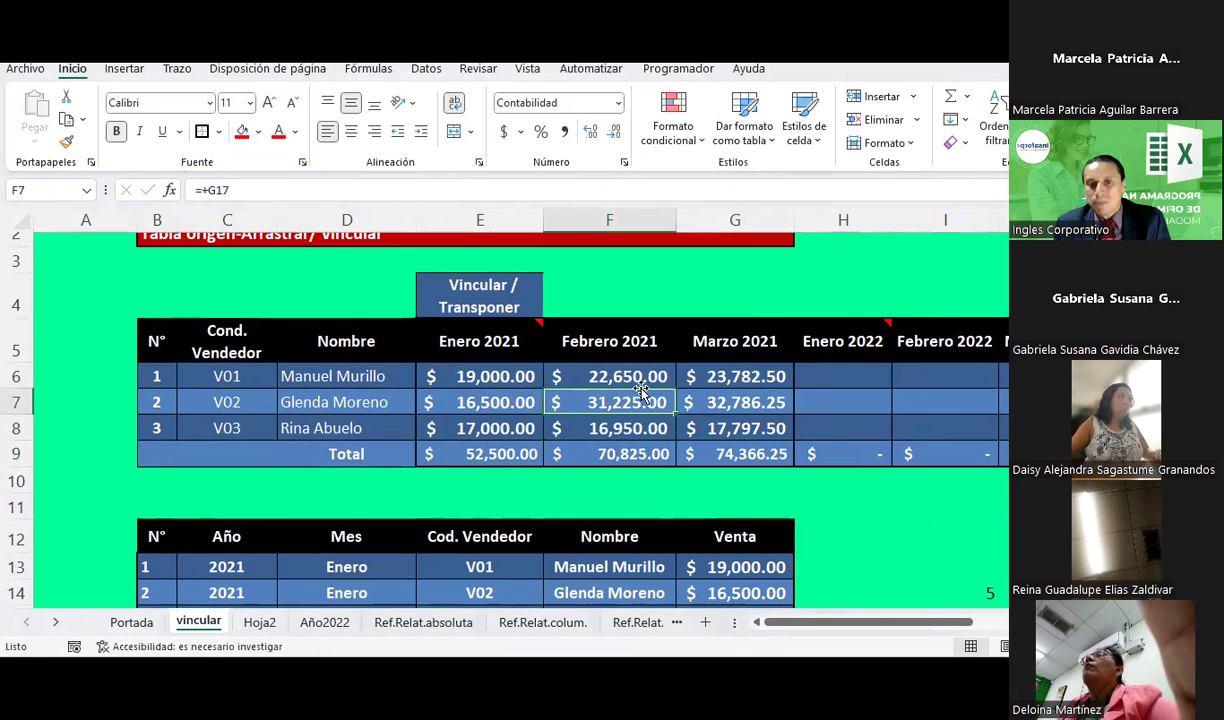
{"action": "right_click", "coordinate": [640, 413]}
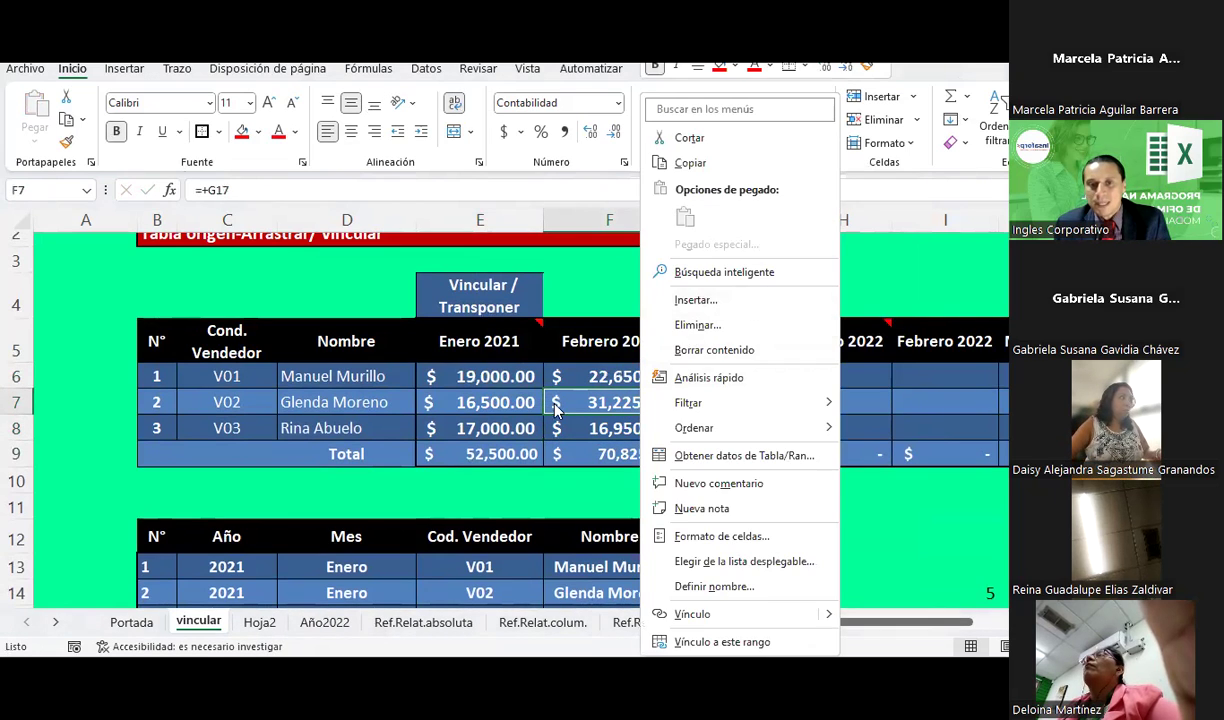
{"action": "left_click", "coordinate": [580, 400]}
{"action": "key", "text": "ctrl+c"}
{"action": "right_click", "coordinate": [576, 403]}
{"action": "mouse_move", "coordinate": [654, 244]}
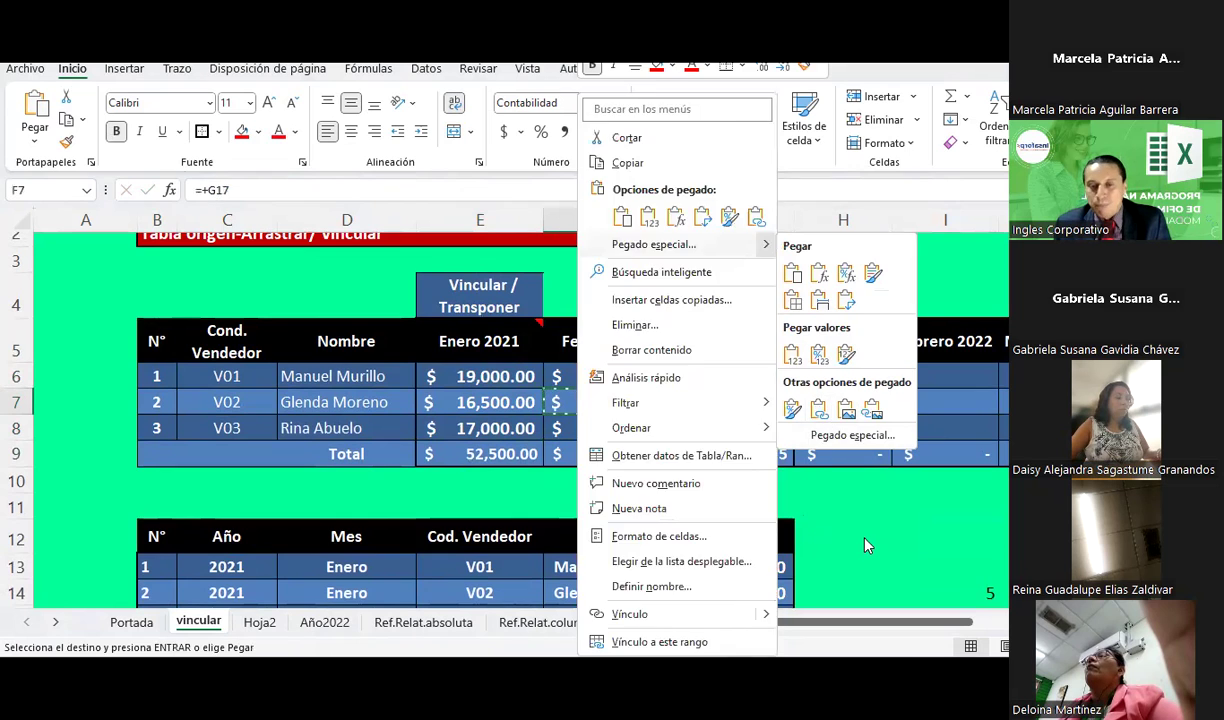
{"action": "key", "text": "Escape"}
{"action": "key", "text": "Escape"}
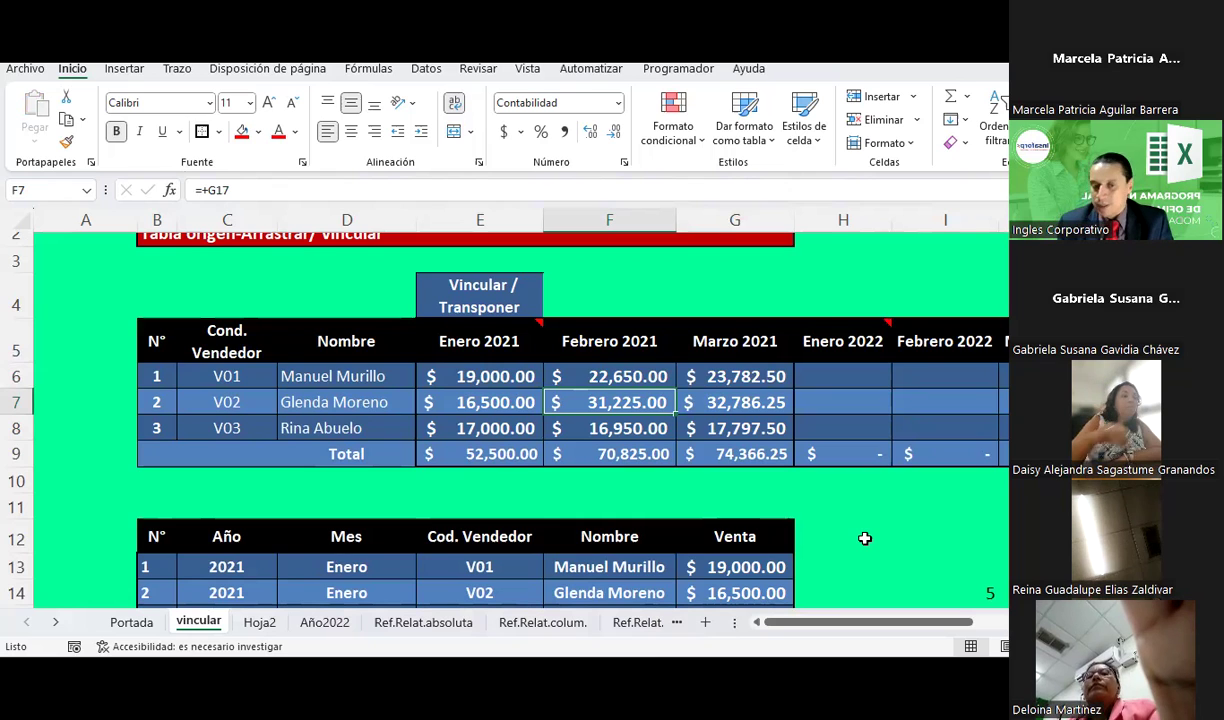
{"action": "left_click_drag", "start_coordinate": [507, 381], "coordinate": [718, 429]}
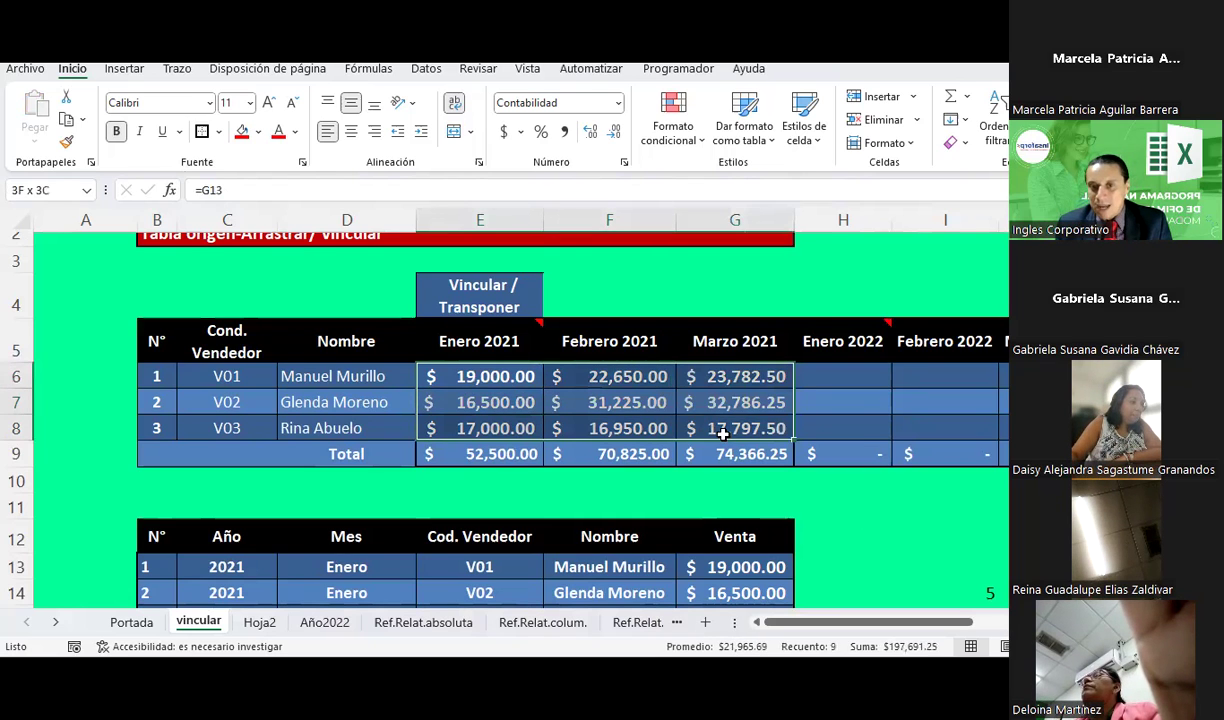
{"action": "left_click", "coordinate": [726, 486]}
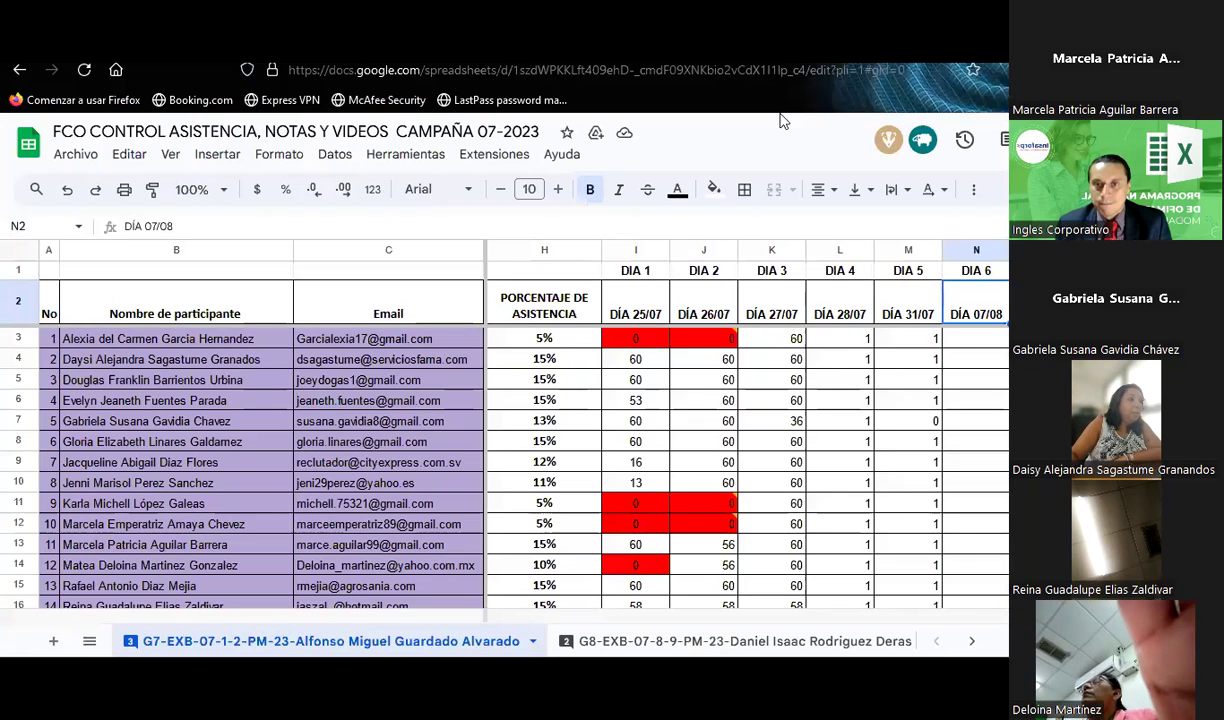
Step: Enter 1 in each DÍA 6 cell from N3 down to N13
{"action": "key", "text": "Down"}
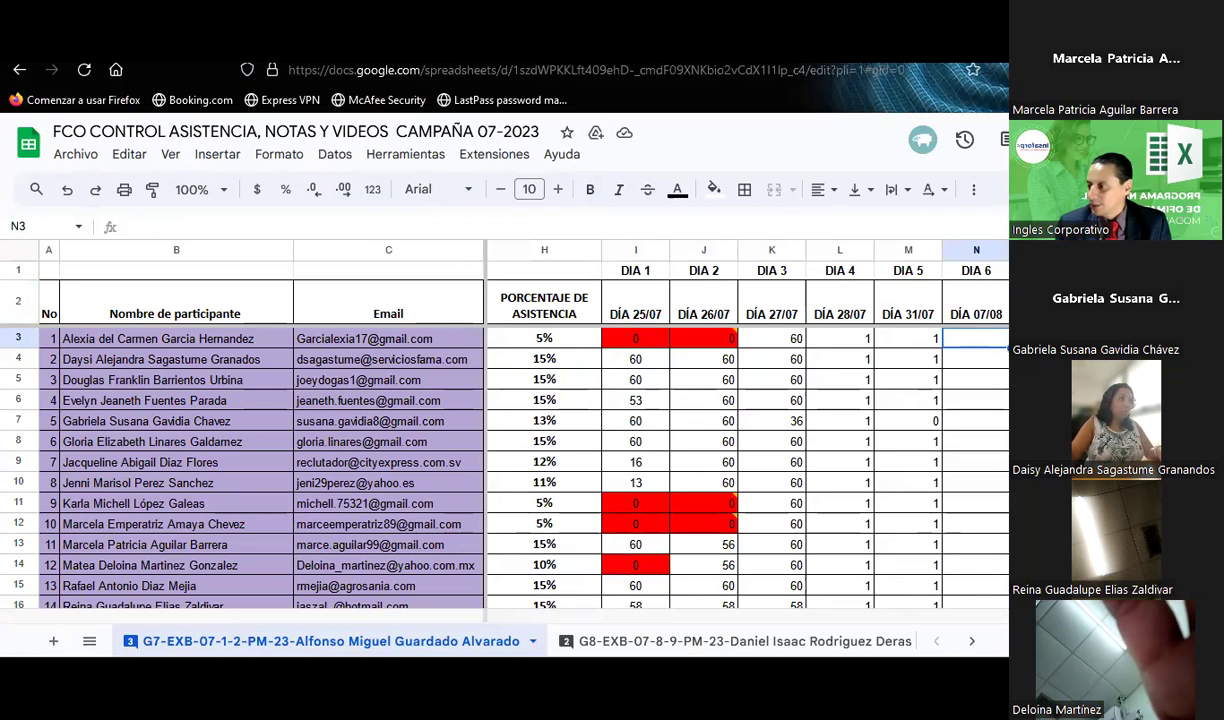
{"action": "type", "text": "1"}
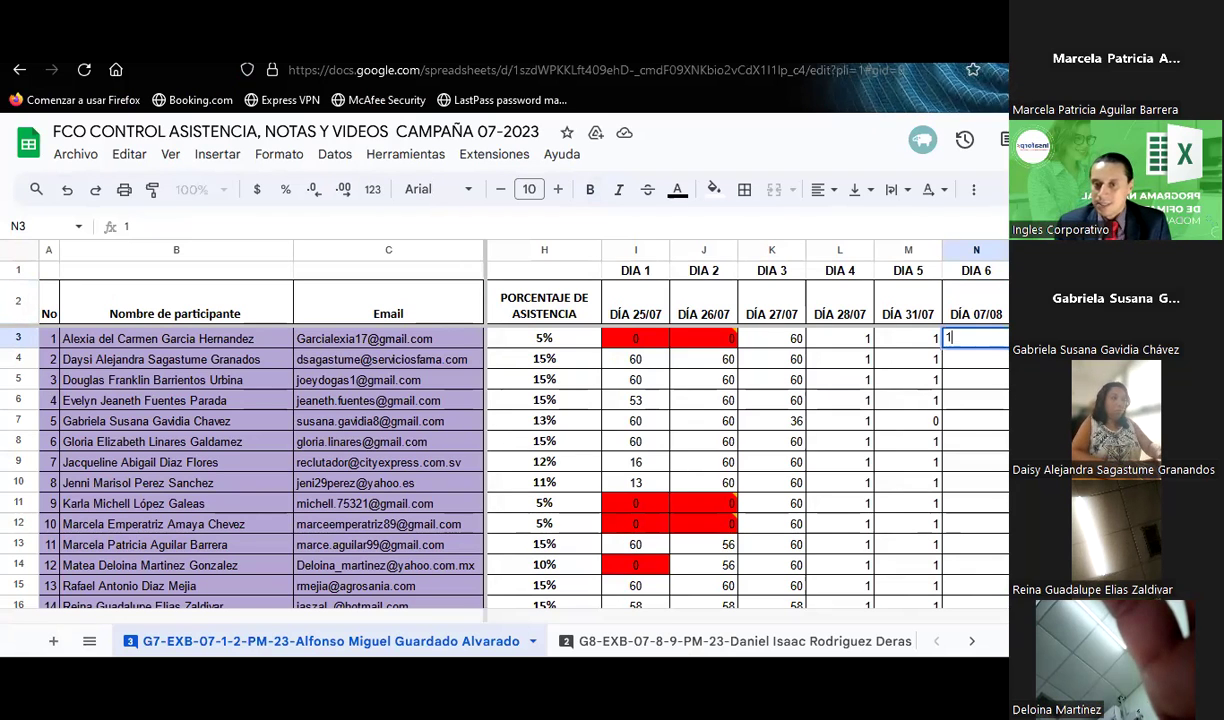
{"action": "key", "text": "Return"}
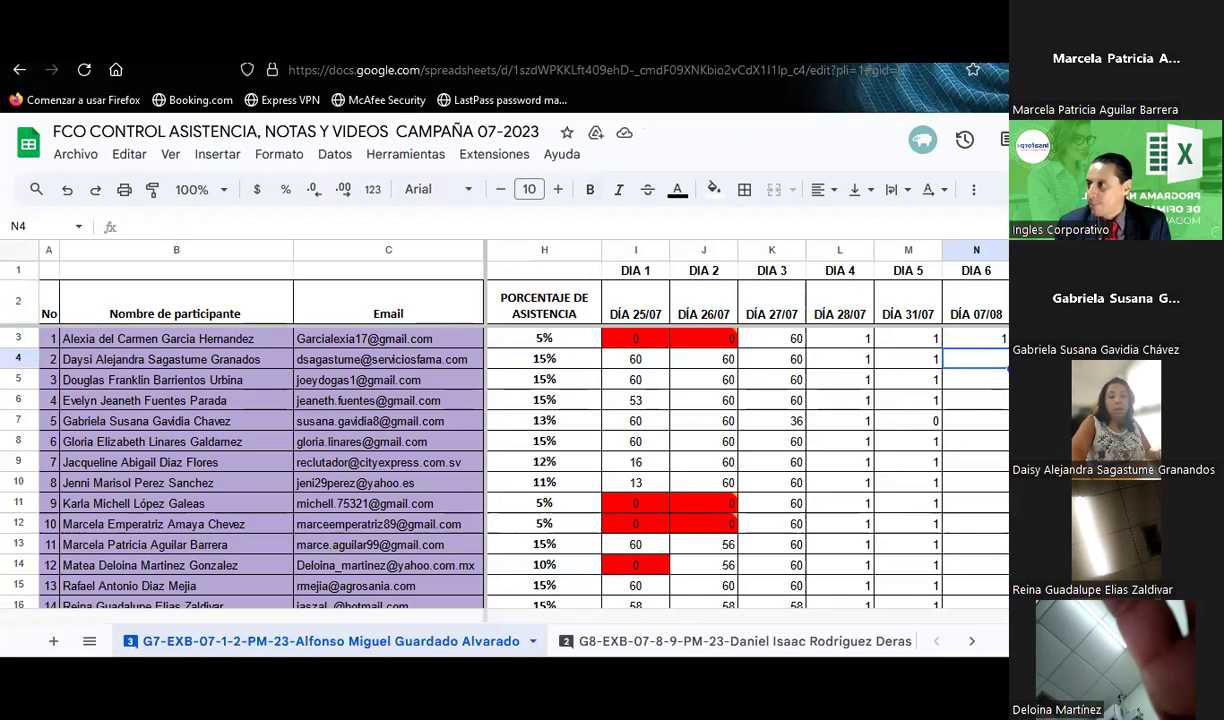
{"action": "type", "text": "1"}
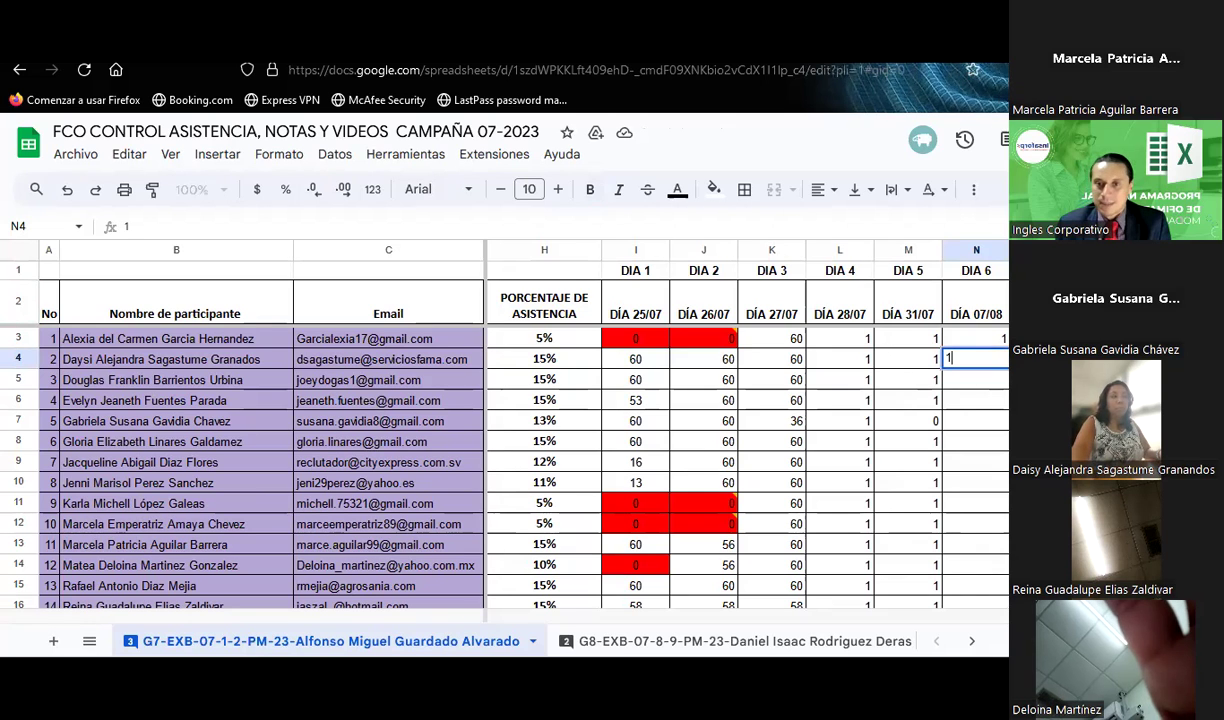
{"action": "key", "text": "Return"}
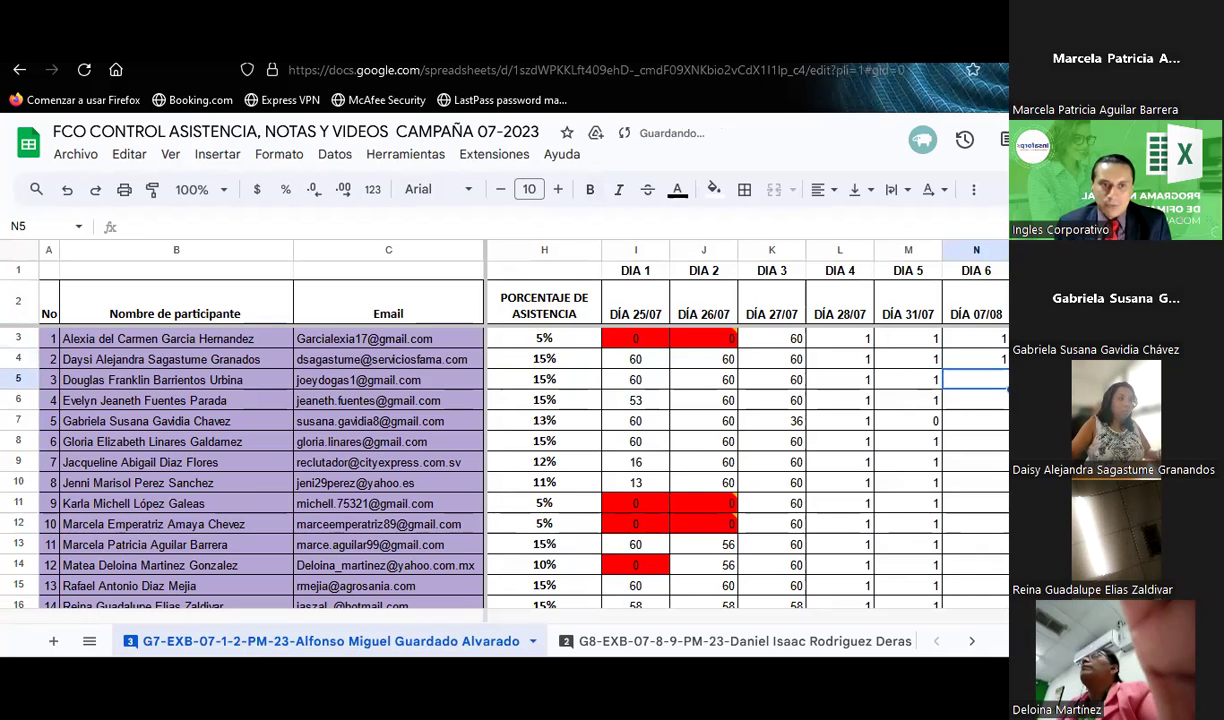
{"action": "type", "text": "1"}
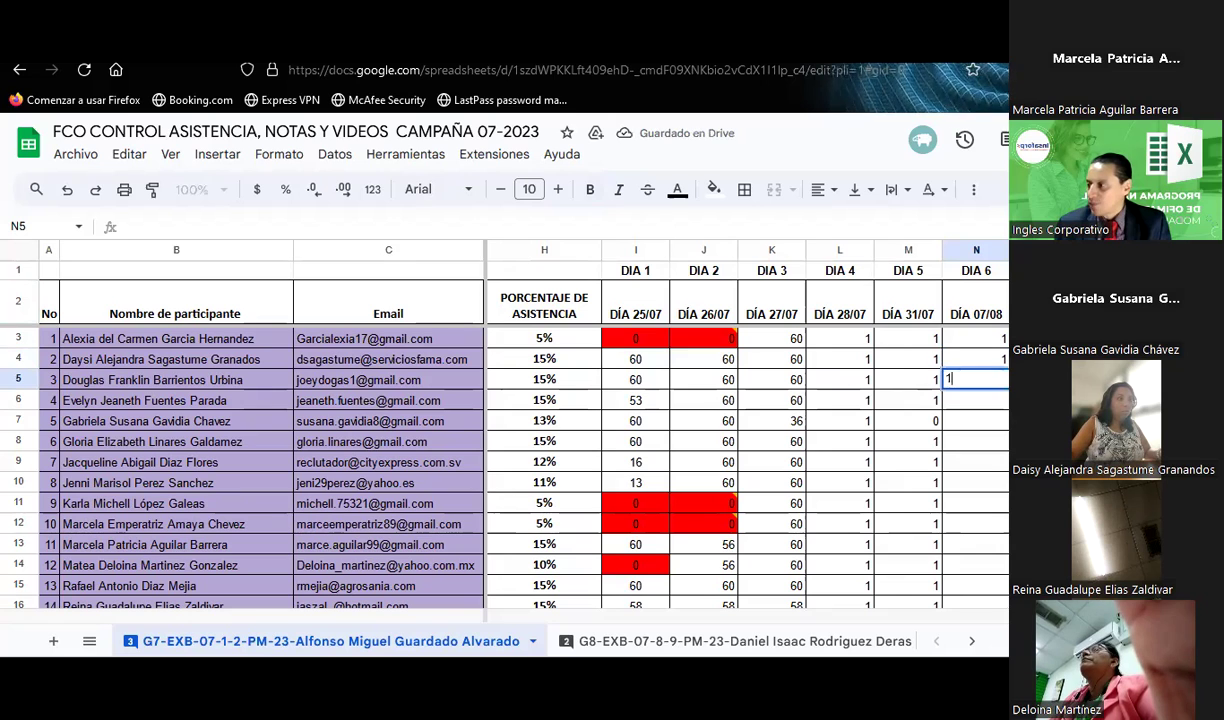
{"action": "key", "text": "Return"}
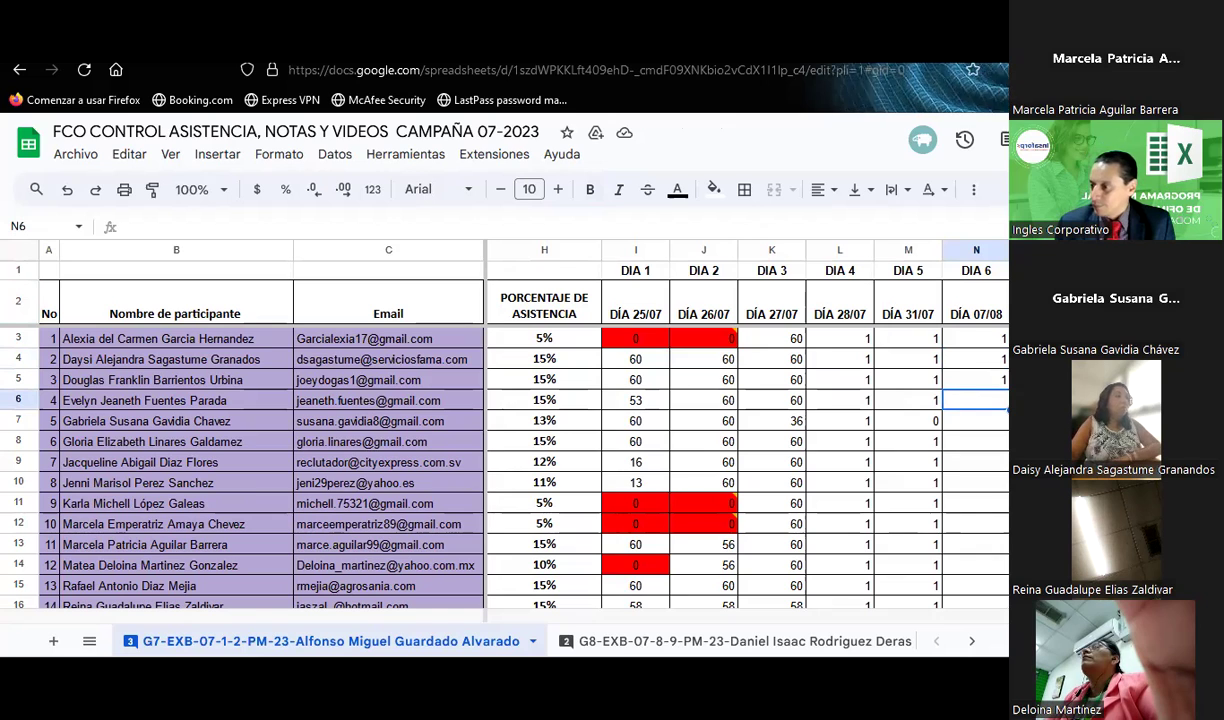
{"action": "type", "text": "1"}
{"action": "key", "text": "Return"}
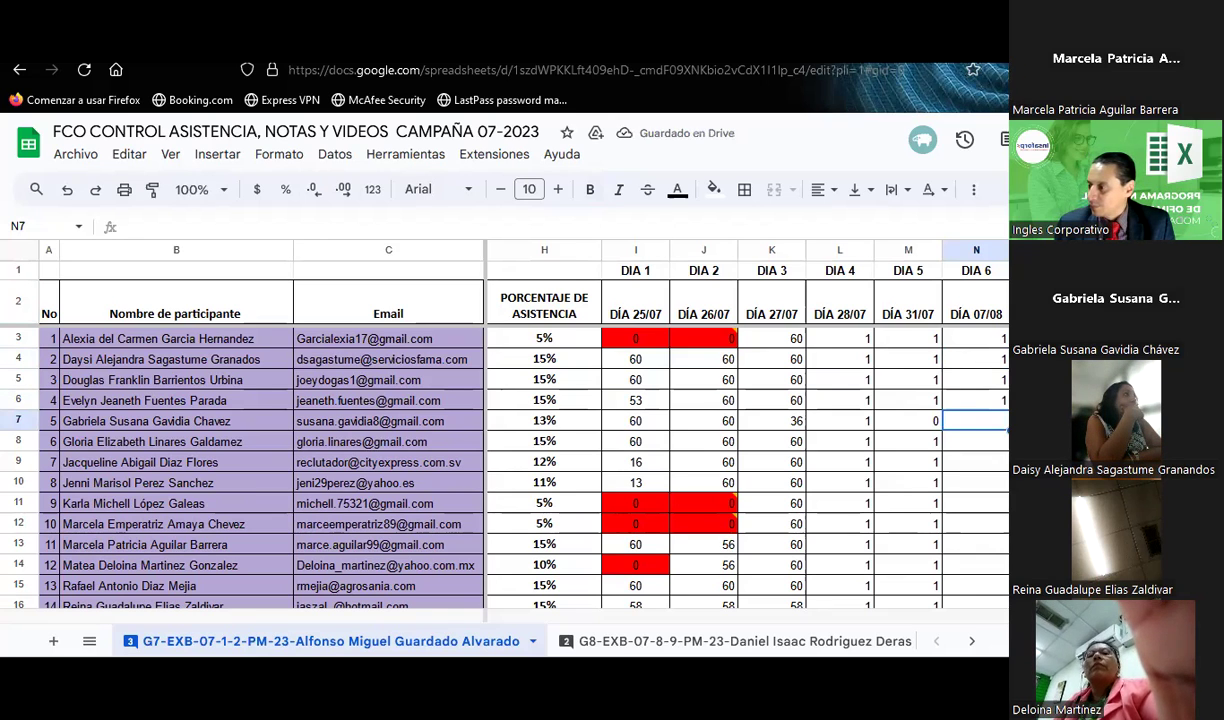
{"action": "type", "text": "1"}
{"action": "key", "text": "Return"}
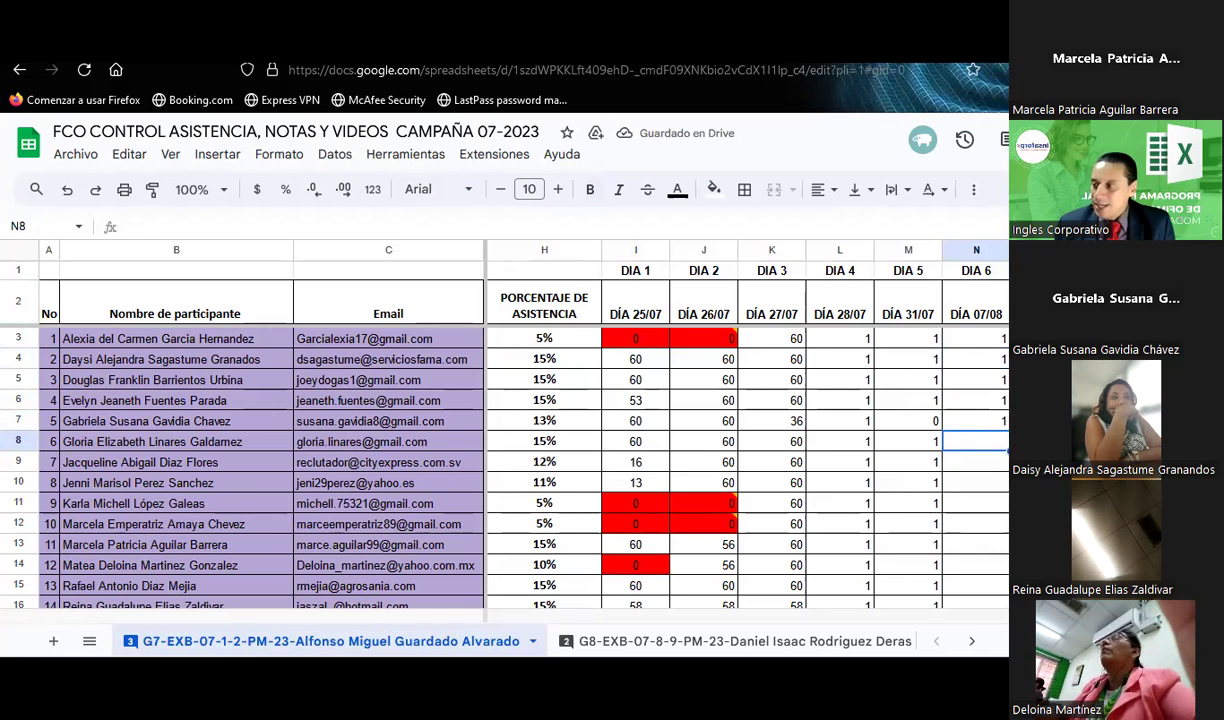
{"action": "type", "text": "1"}
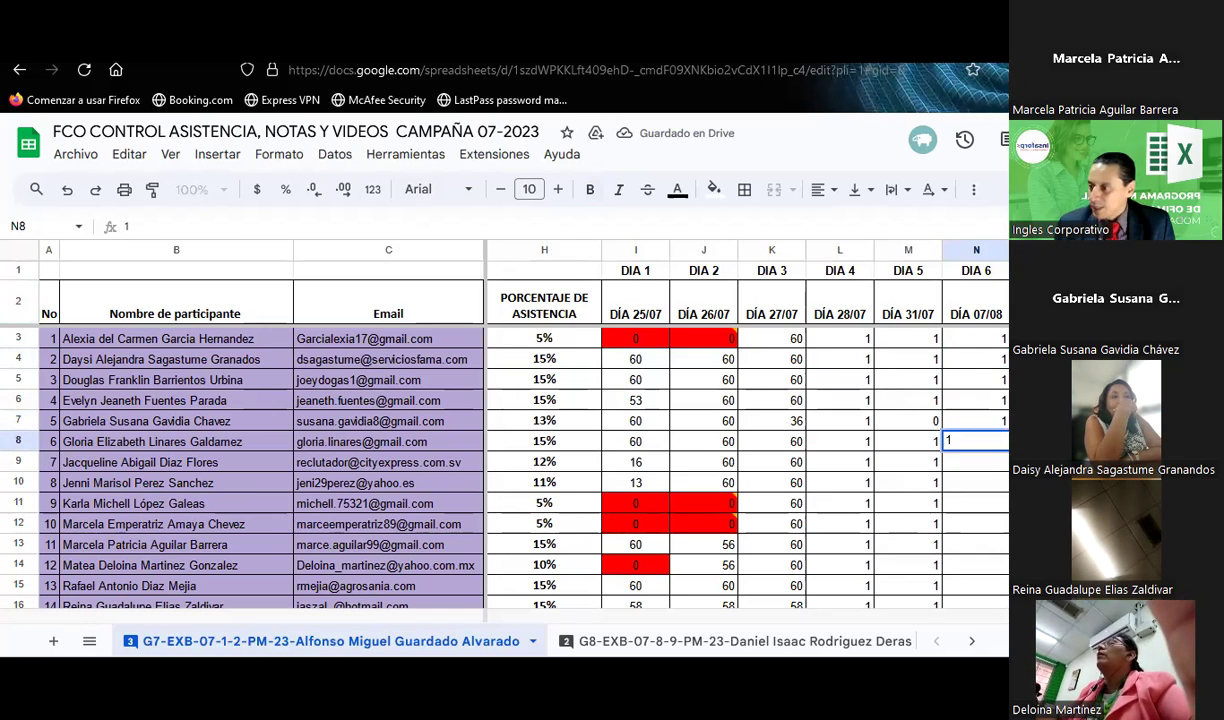
{"action": "key", "text": "Return"}
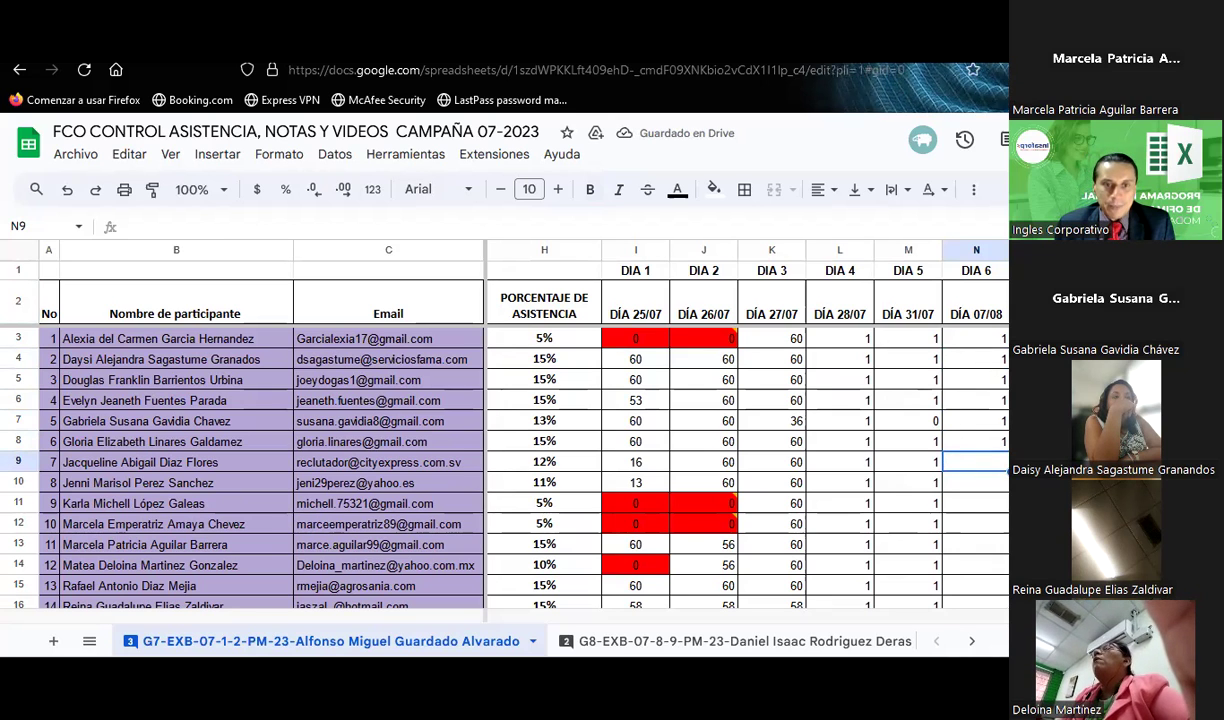
{"action": "type", "text": "1"}
{"action": "key", "text": "Return"}
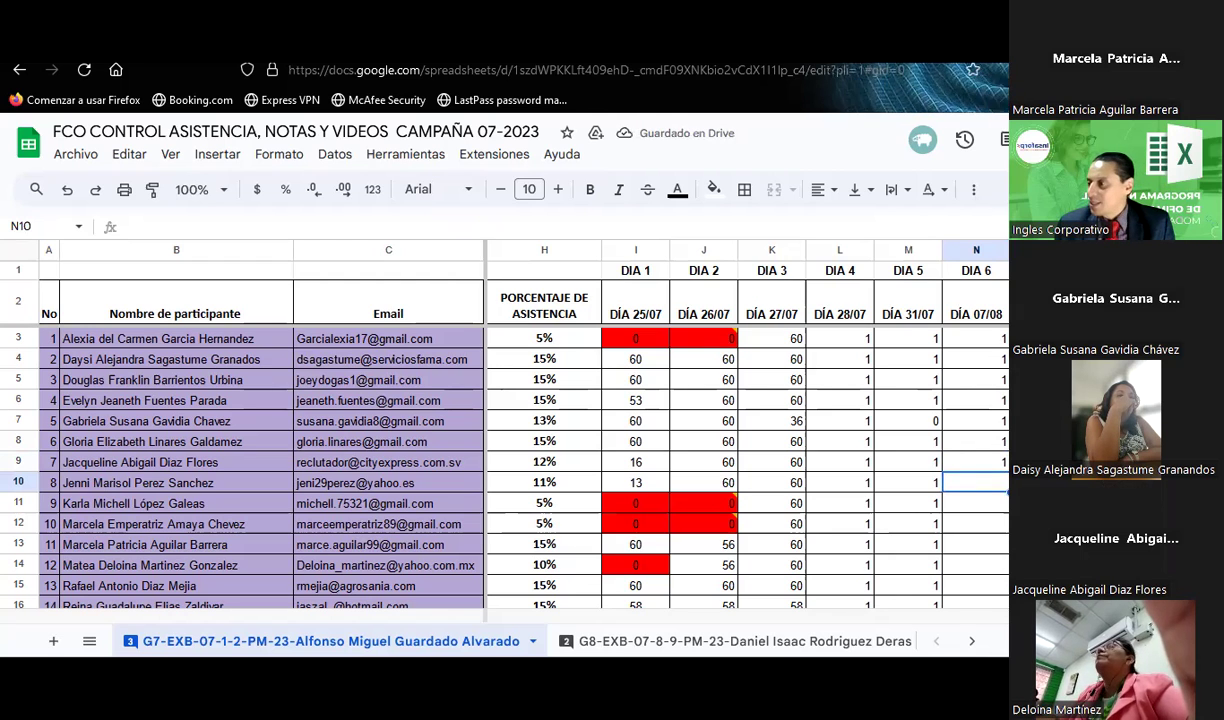
{"action": "type", "text": "1"}
{"action": "key", "text": "Return"}
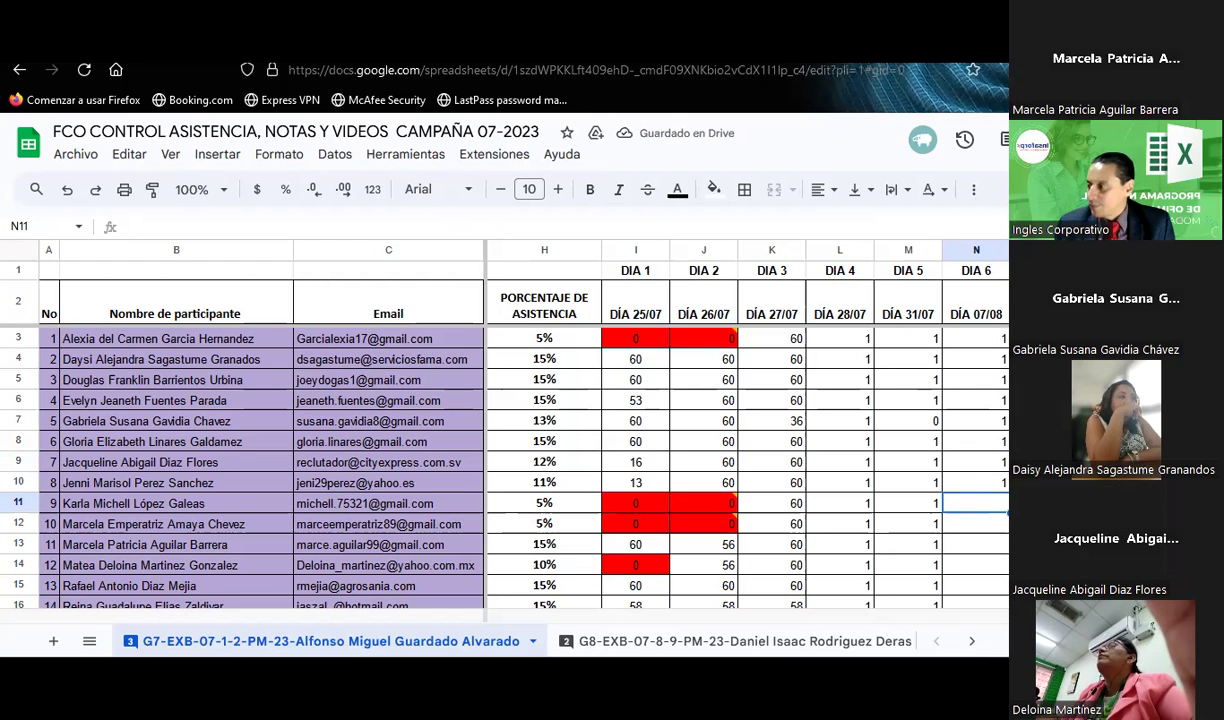
{"action": "type", "text": "1"}
{"action": "key", "text": "Return"}
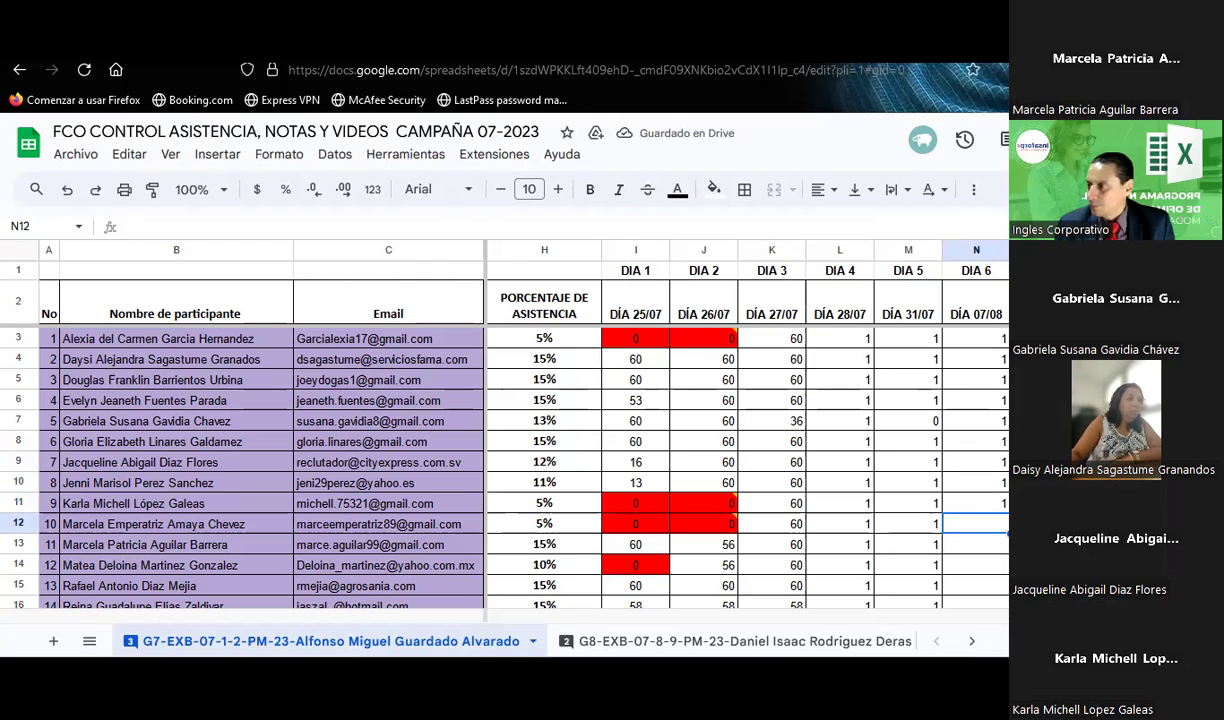
{"action": "type", "text": "1"}
{"action": "key", "text": "Return"}
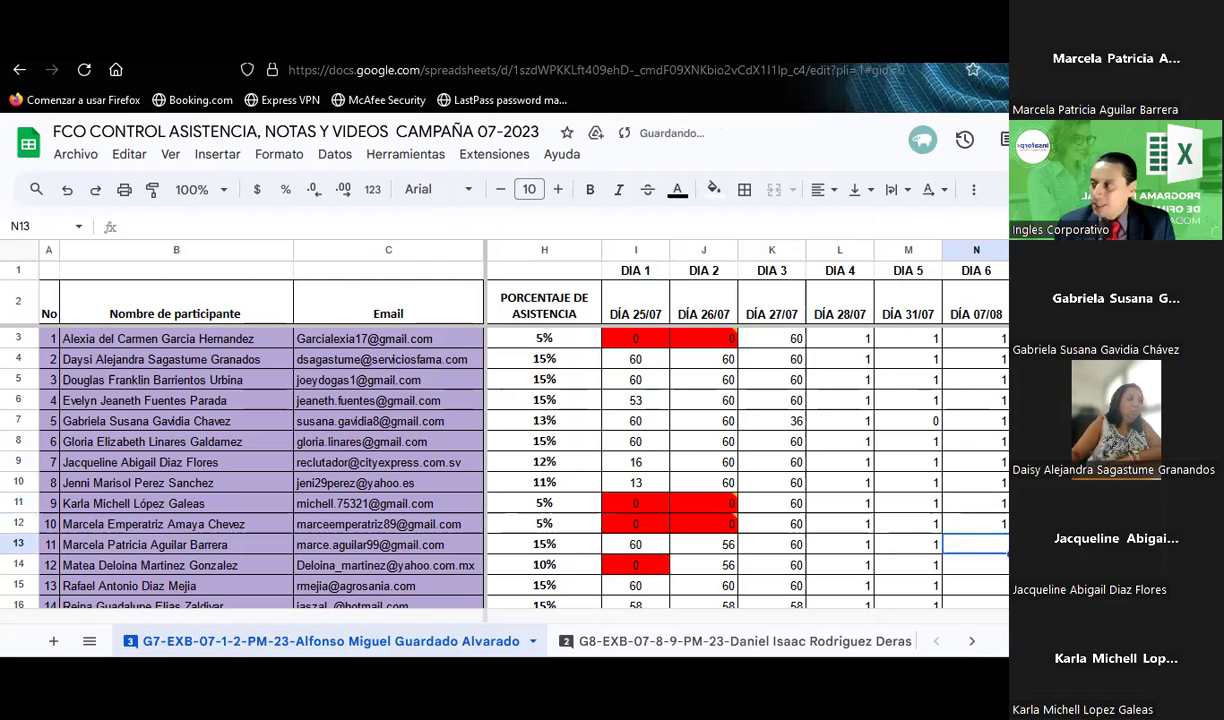
{"action": "type", "text": "1"}
{"action": "key", "text": "Return"}
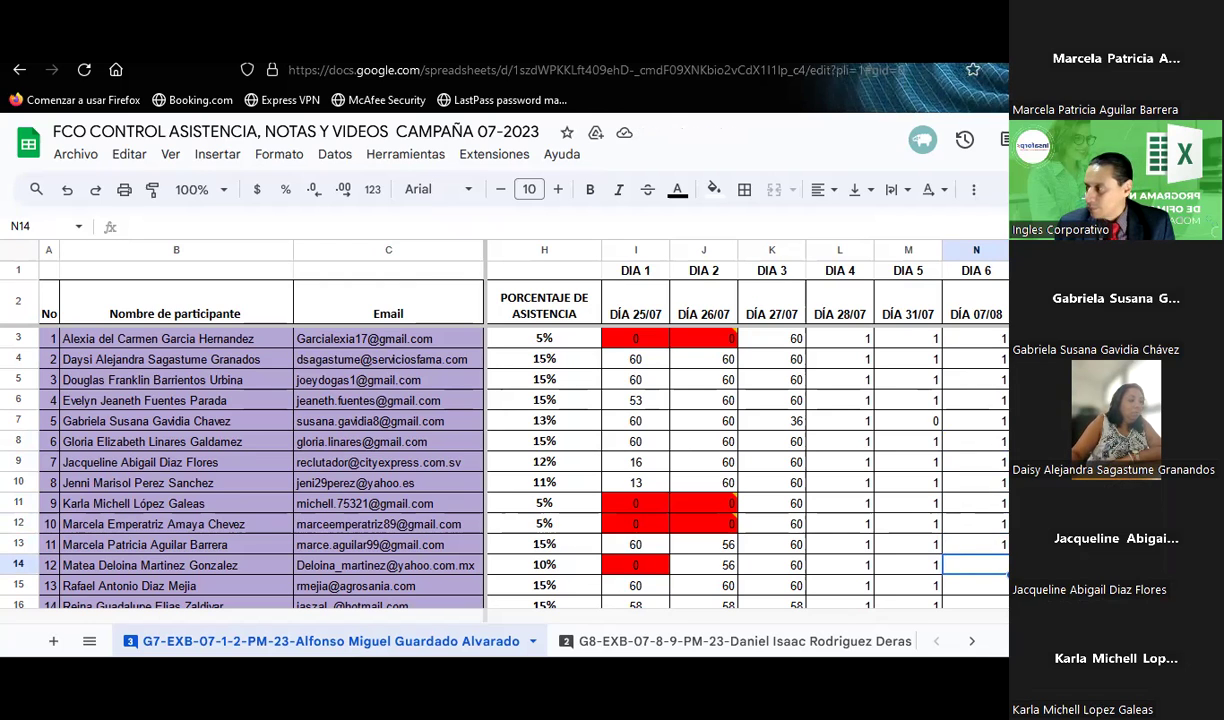
Step: Enter 1 in N14, N15 and N16, and 0 in N17
{"action": "type", "text": "1"}
{"action": "key", "text": "Return"}
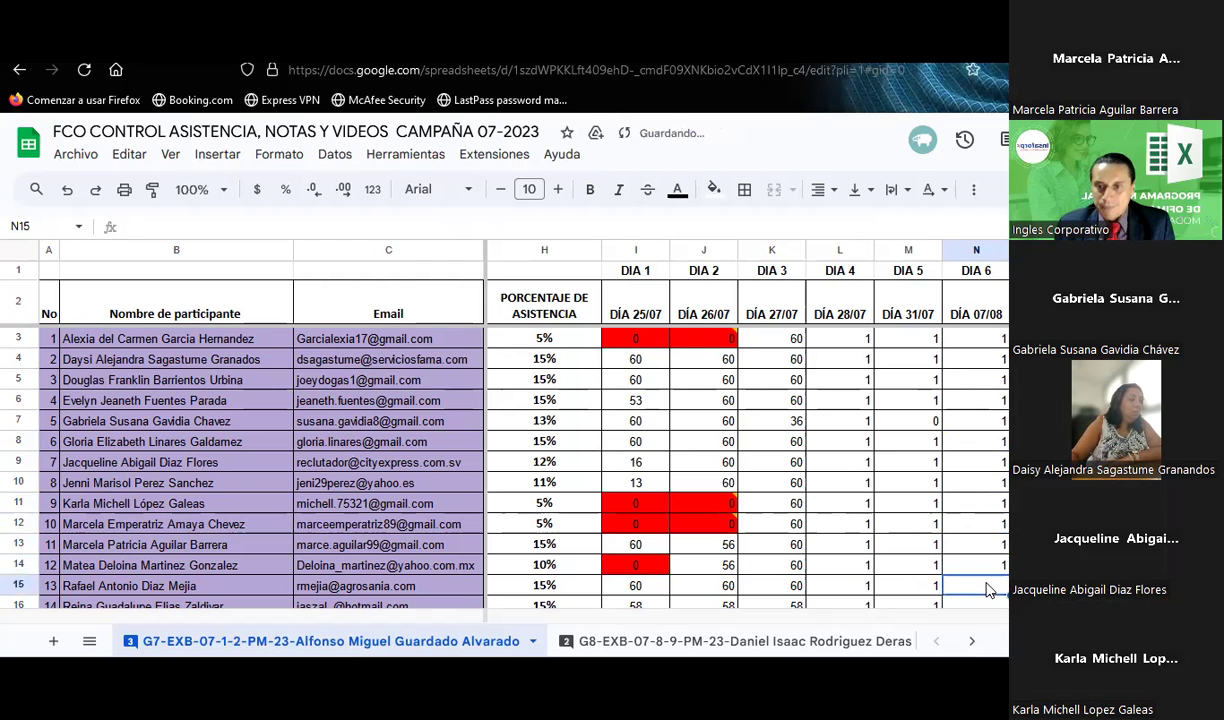
{"action": "scroll", "coordinate": [986, 590], "scroll_direction": "down", "scroll_amount": 4}
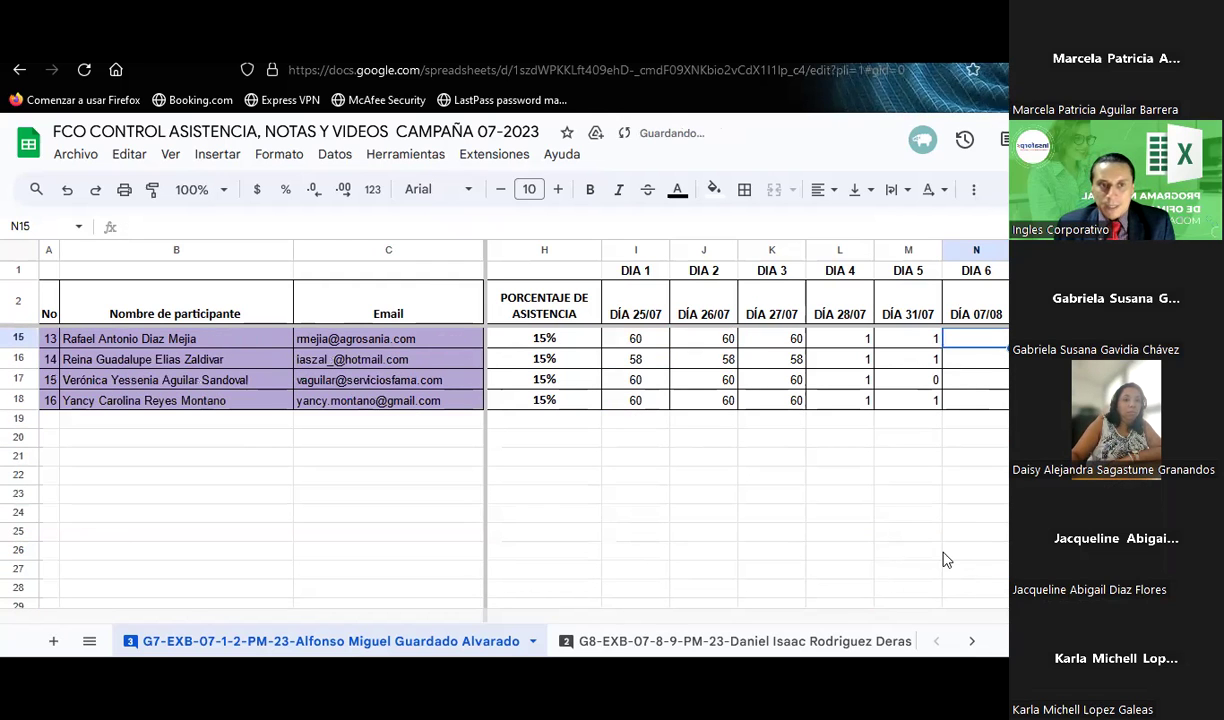
{"action": "type", "text": "1"}
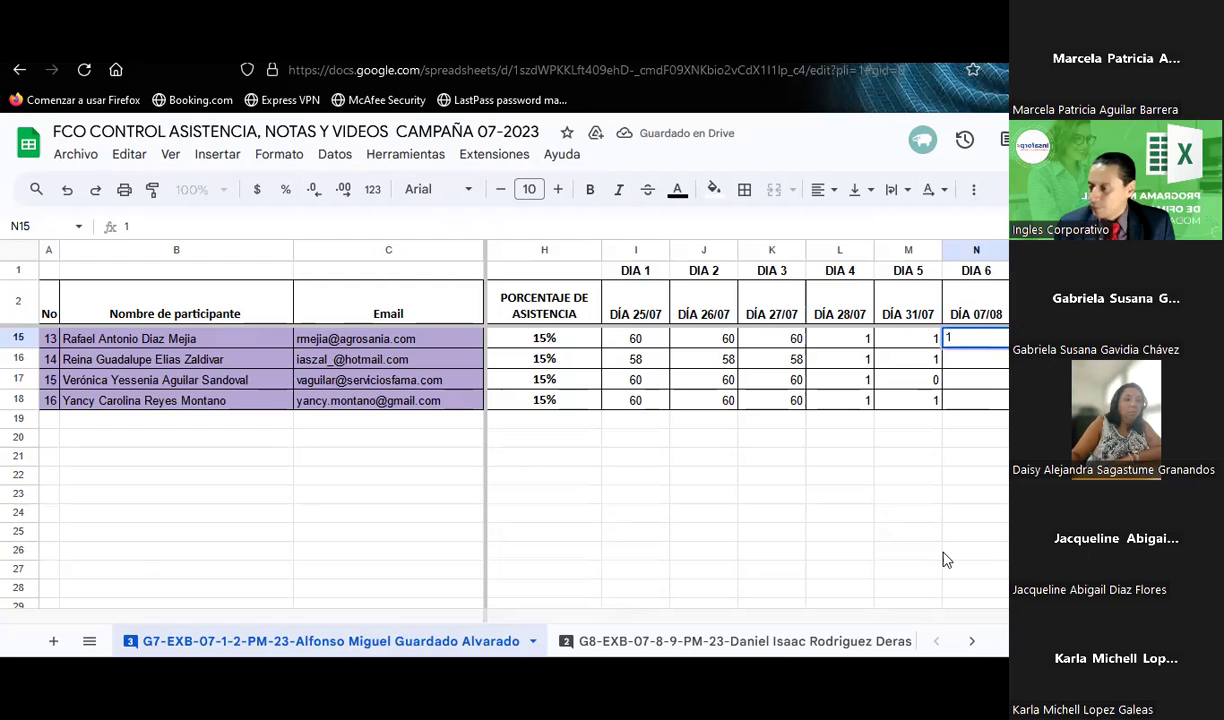
{"action": "key", "text": "Return"}
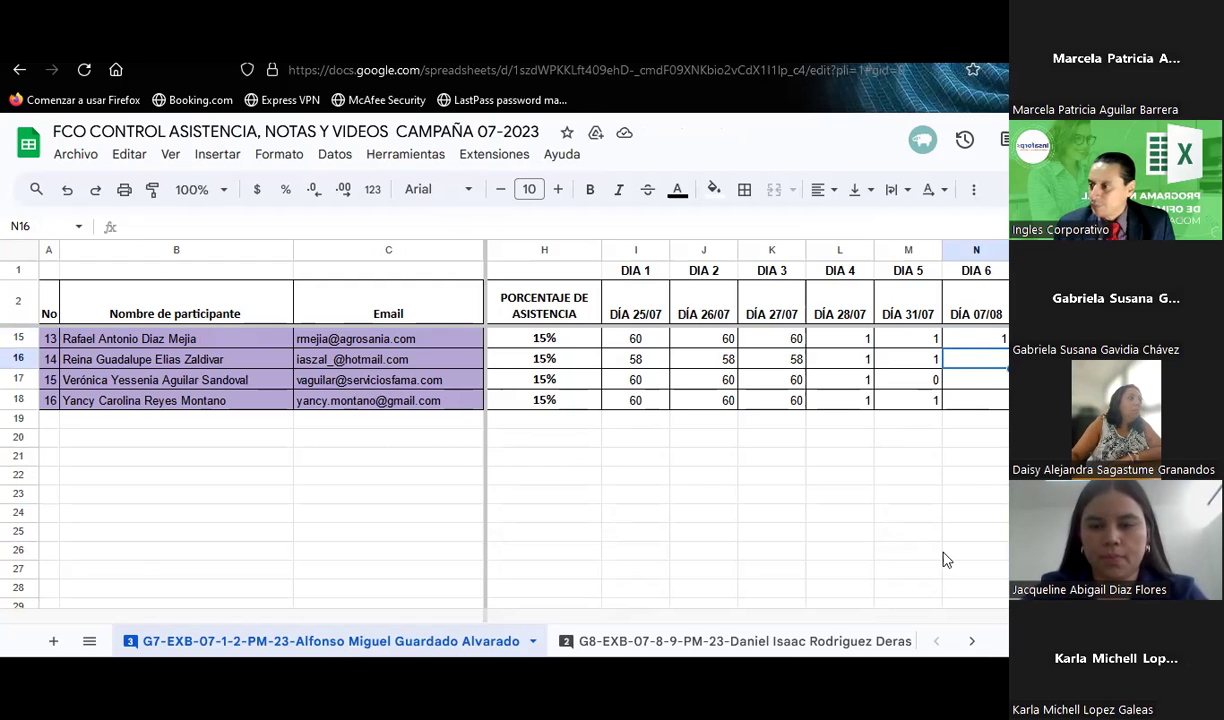
{"action": "type", "text": "1"}
{"action": "key", "text": "Return"}
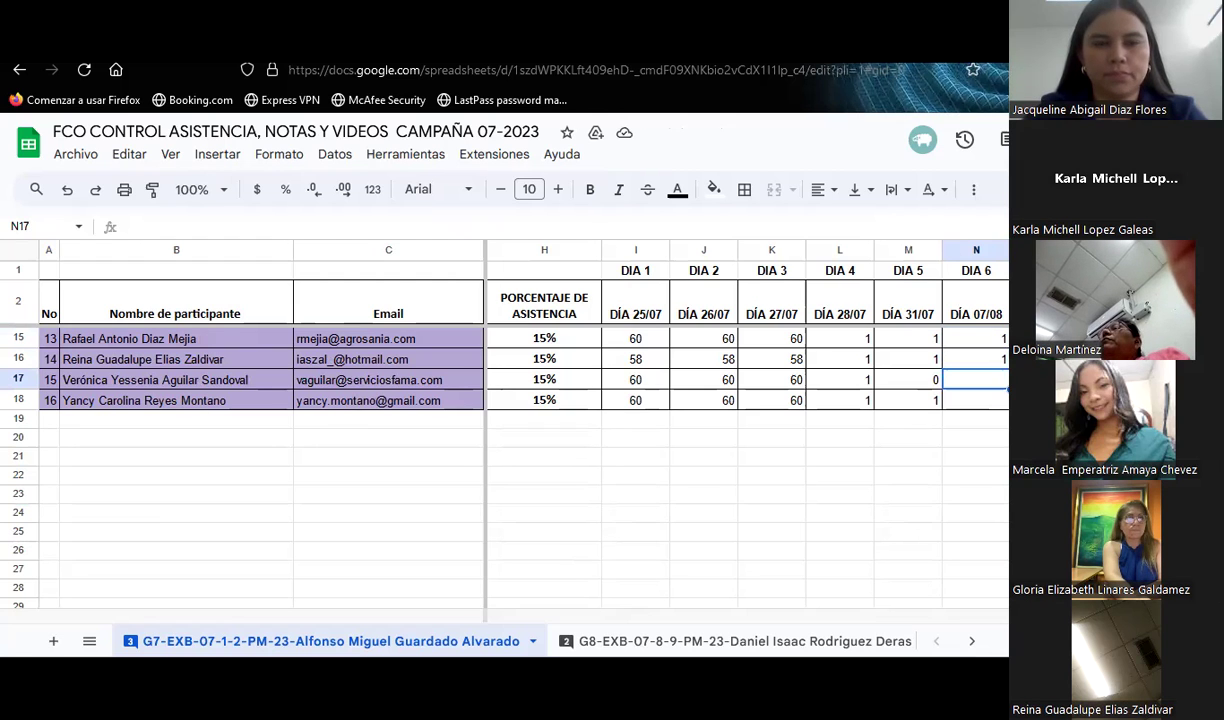
{"action": "type", "text": "0"}
{"action": "key", "text": "Return"}
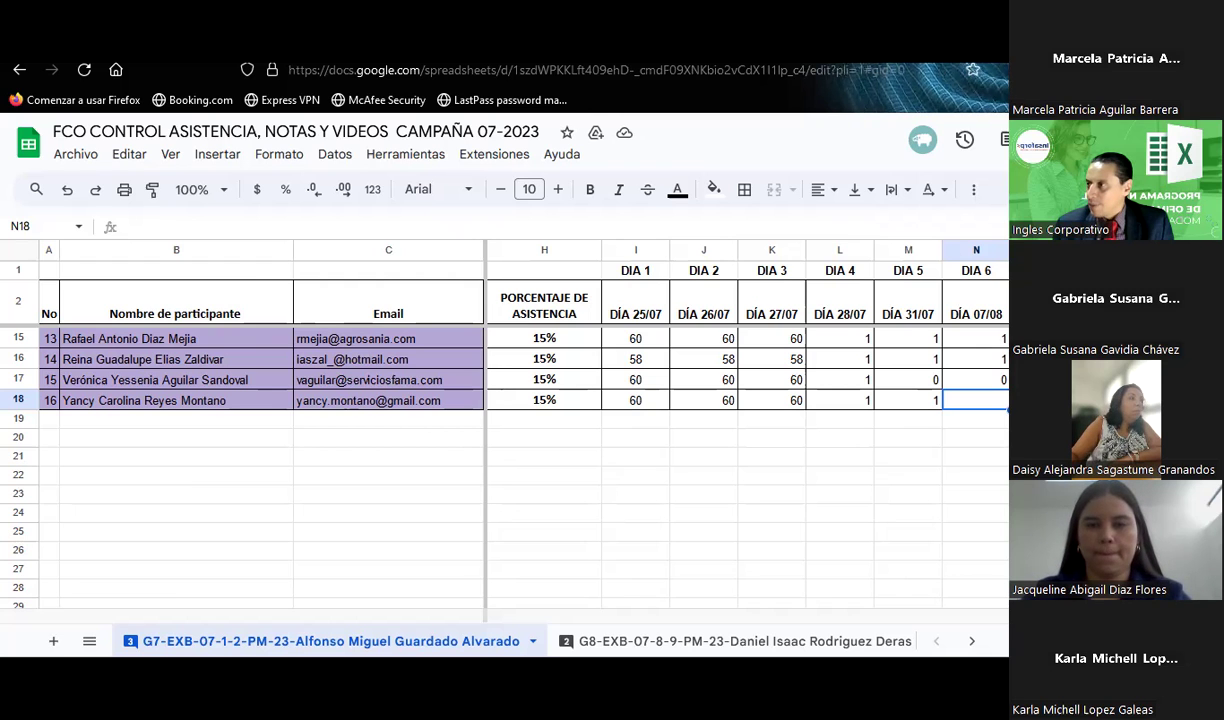
Step: Correct N18 from 1 to 0 and verify the value
{"action": "type", "text": "1"}
{"action": "left_click", "coordinate": [976, 474]}
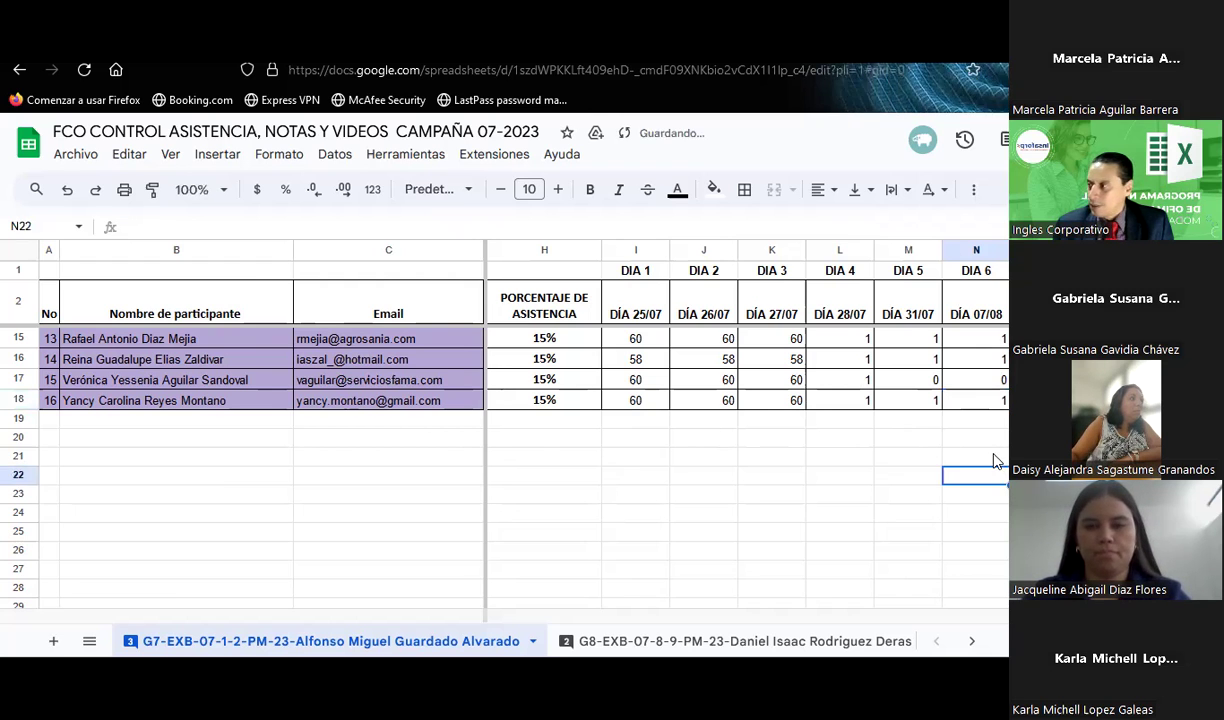
{"action": "scroll", "coordinate": [996, 460], "scroll_direction": "up", "scroll_amount": 5}
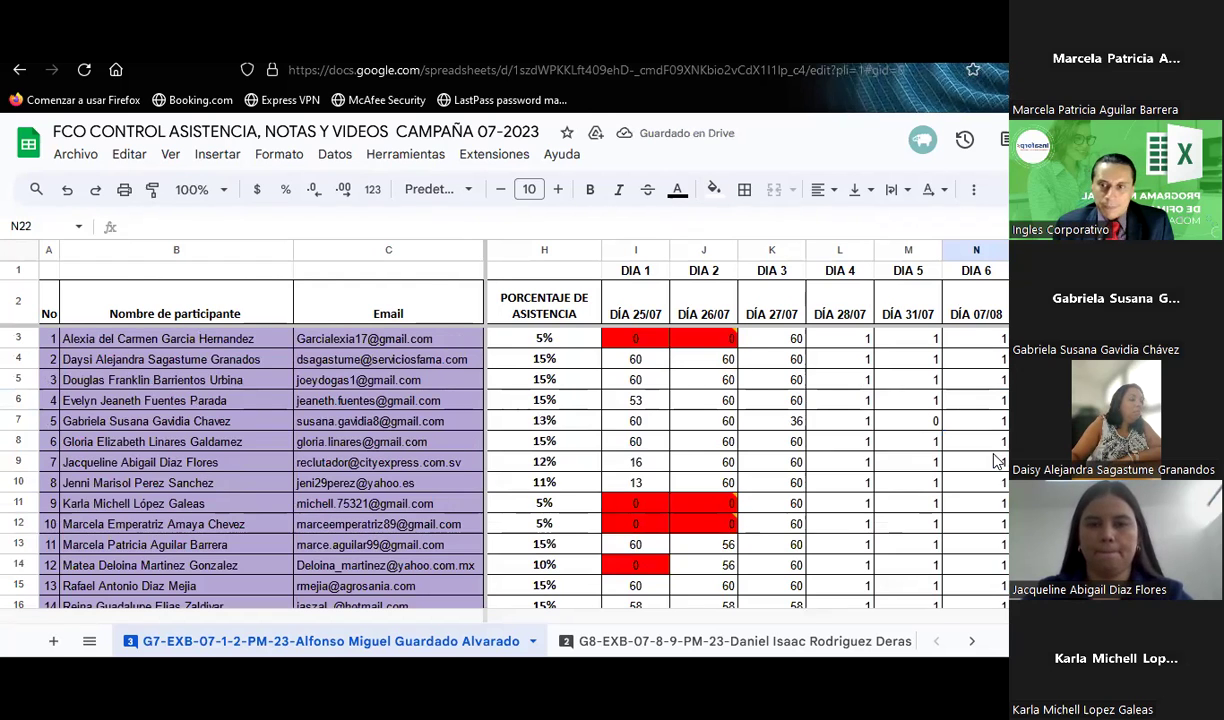
{"action": "scroll", "coordinate": [996, 460], "scroll_direction": "down", "scroll_amount": 4}
{"action": "left_click", "coordinate": [978, 399]}
{"action": "type", "text": "0"}
{"action": "key", "text": "Return"}
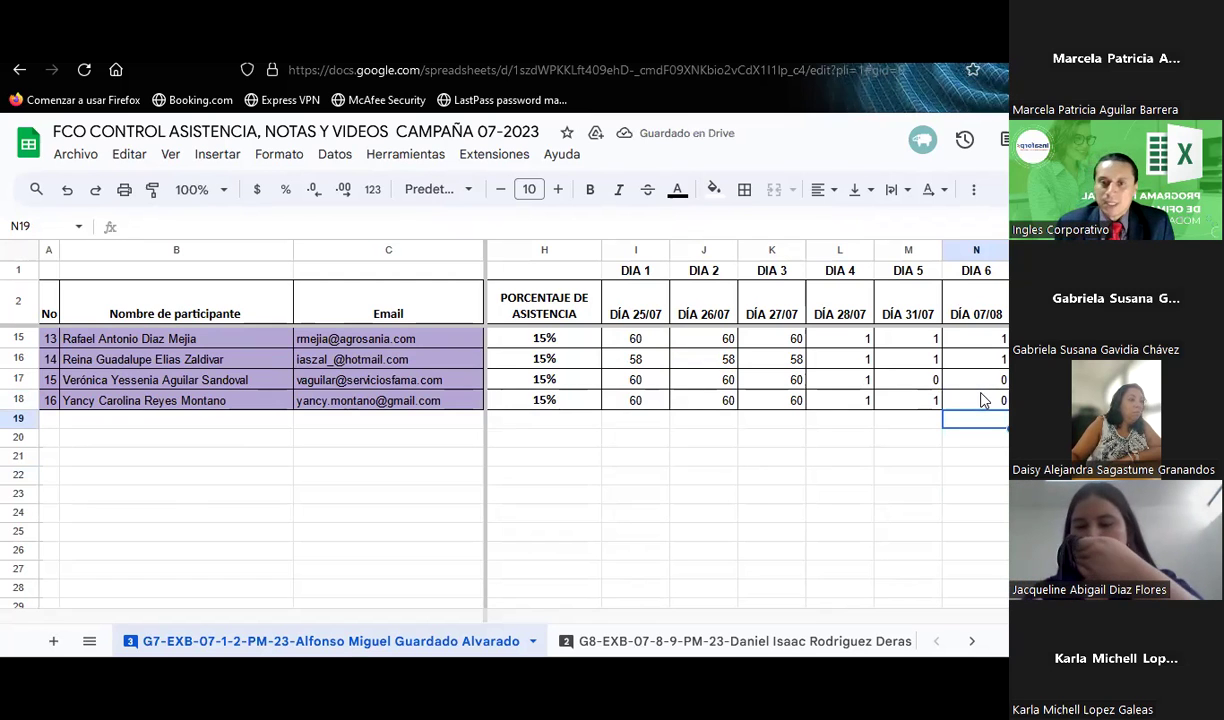
{"action": "left_click", "coordinate": [981, 400]}
{"action": "scroll", "coordinate": [981, 400], "scroll_direction": "up", "scroll_amount": 4}
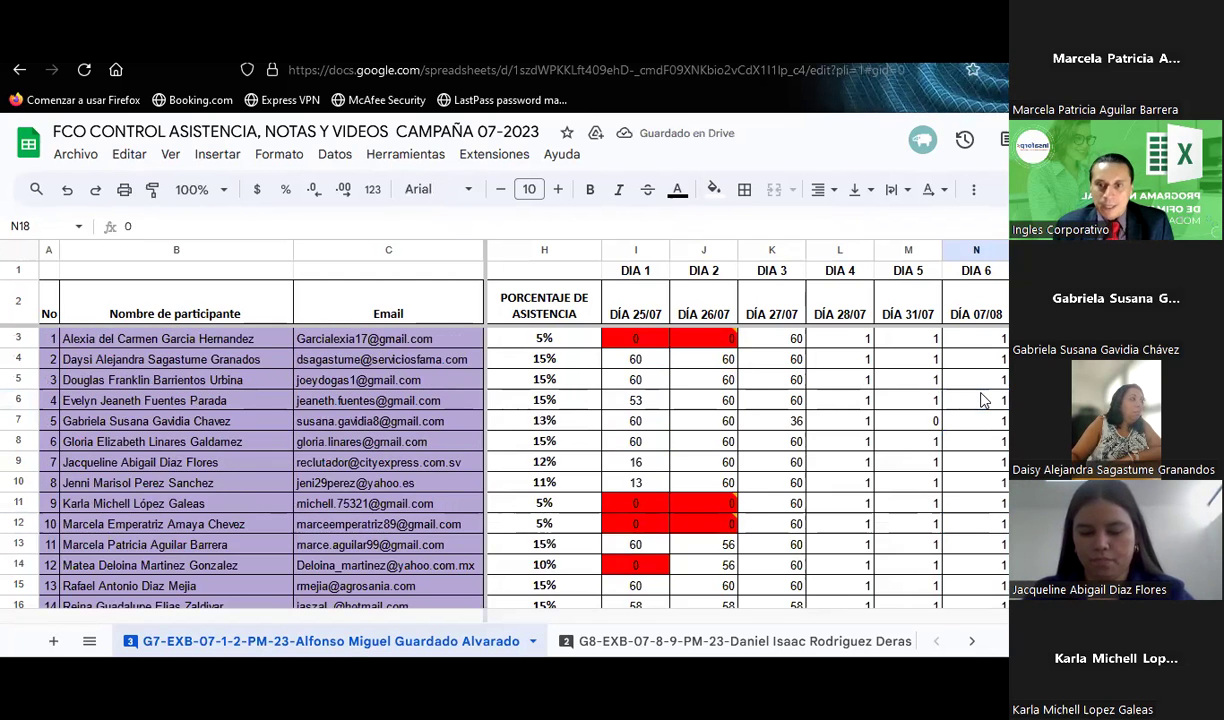
{"action": "scroll", "coordinate": [981, 400], "scroll_direction": "down", "scroll_amount": 4}
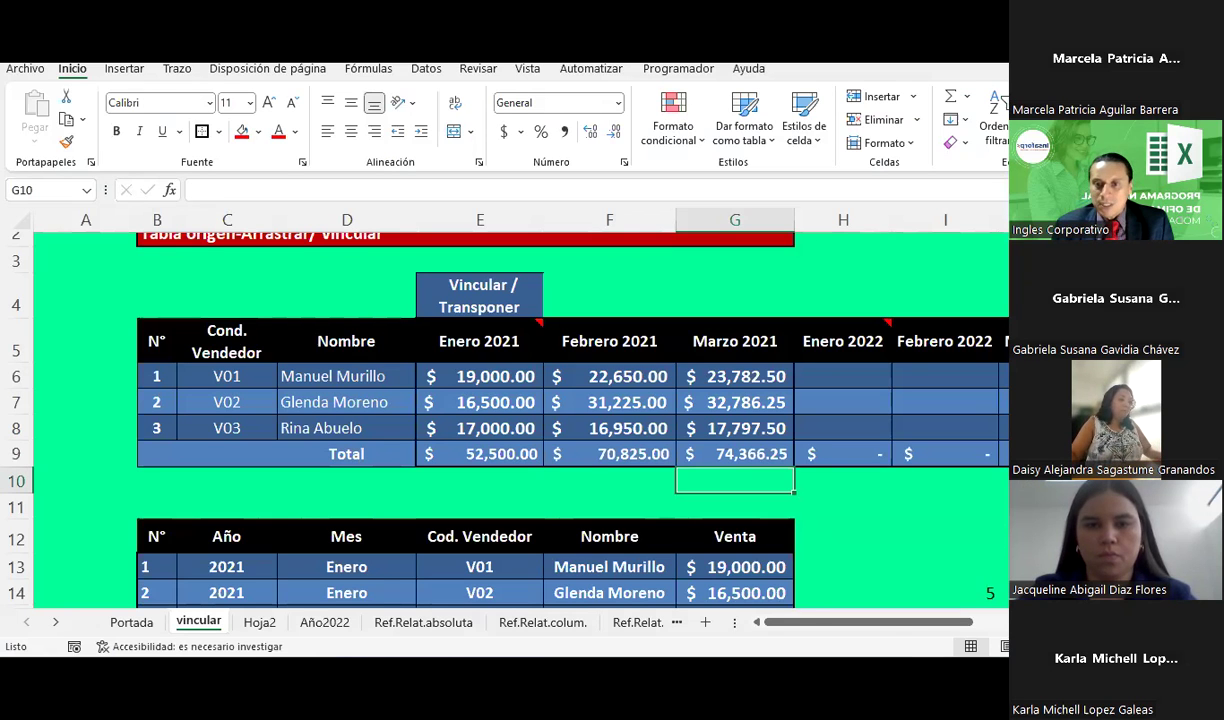
{"action": "left_click", "coordinate": [583, 474]}
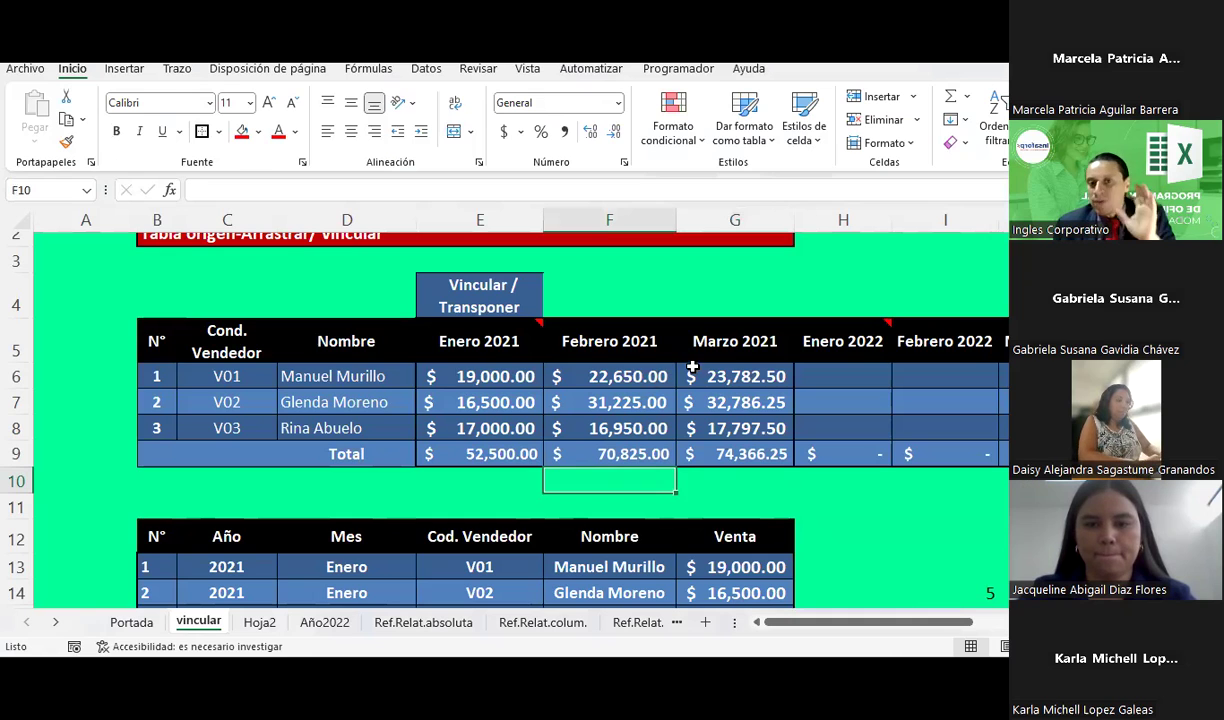
Step: Link H6 to =Año2022!G6 so V01's Enero 2022 shows $22,000.00, then review it
{"action": "left_click", "coordinate": [740, 378]}
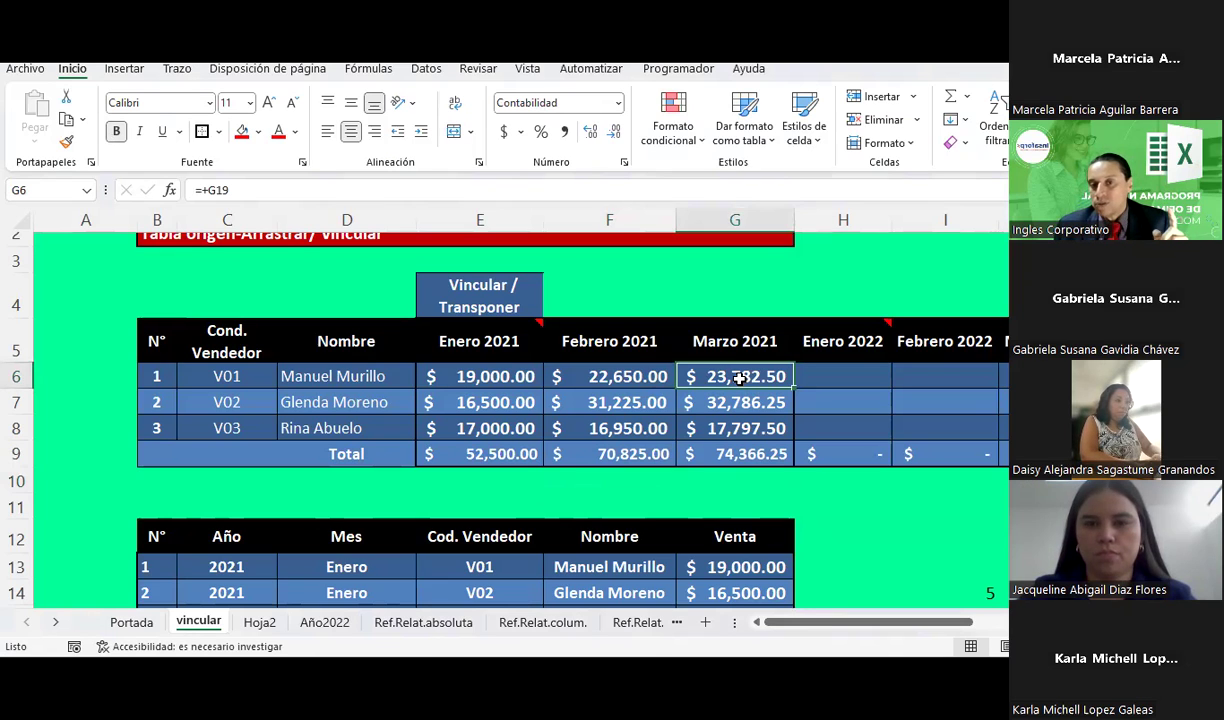
{"action": "left_click", "coordinate": [845, 377]}
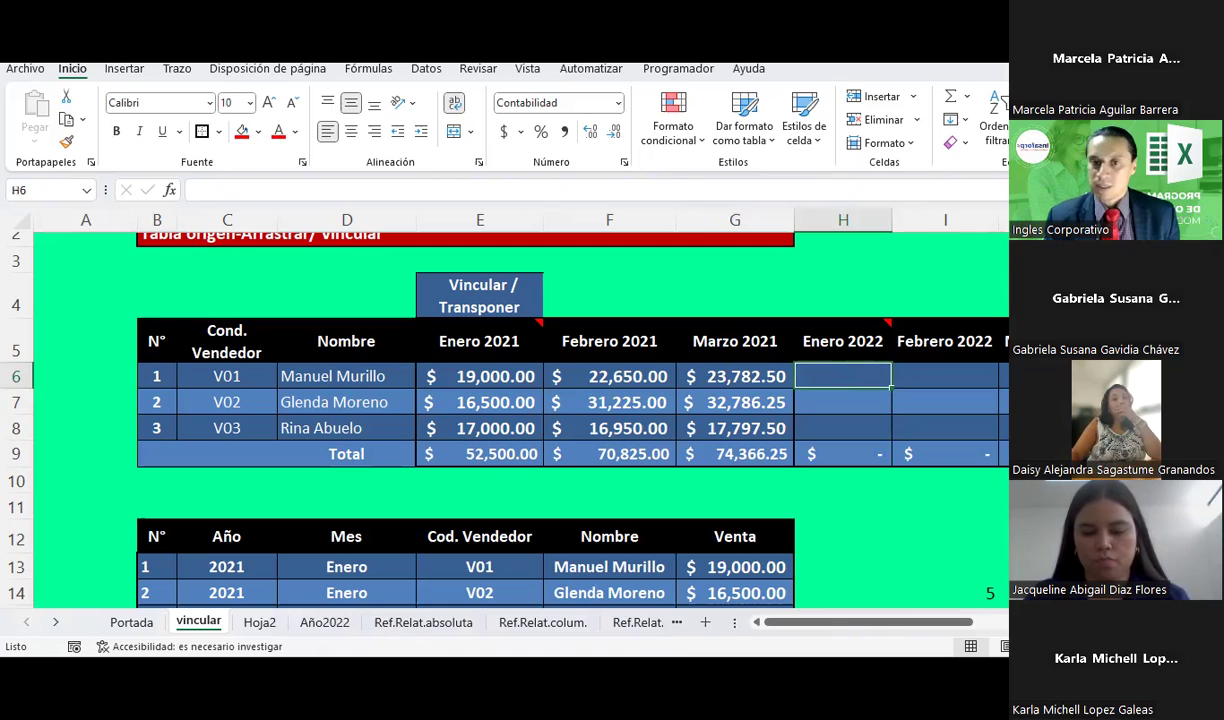
{"action": "type", "text": "="}
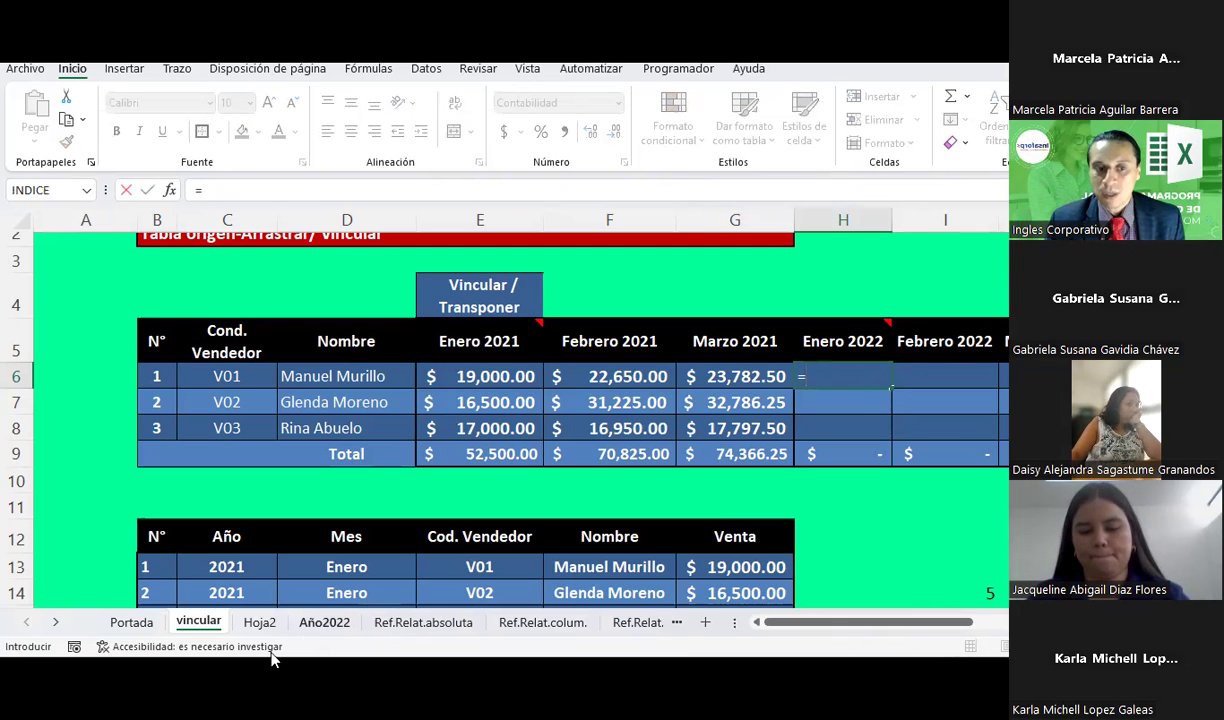
{"action": "left_click", "coordinate": [305, 621]}
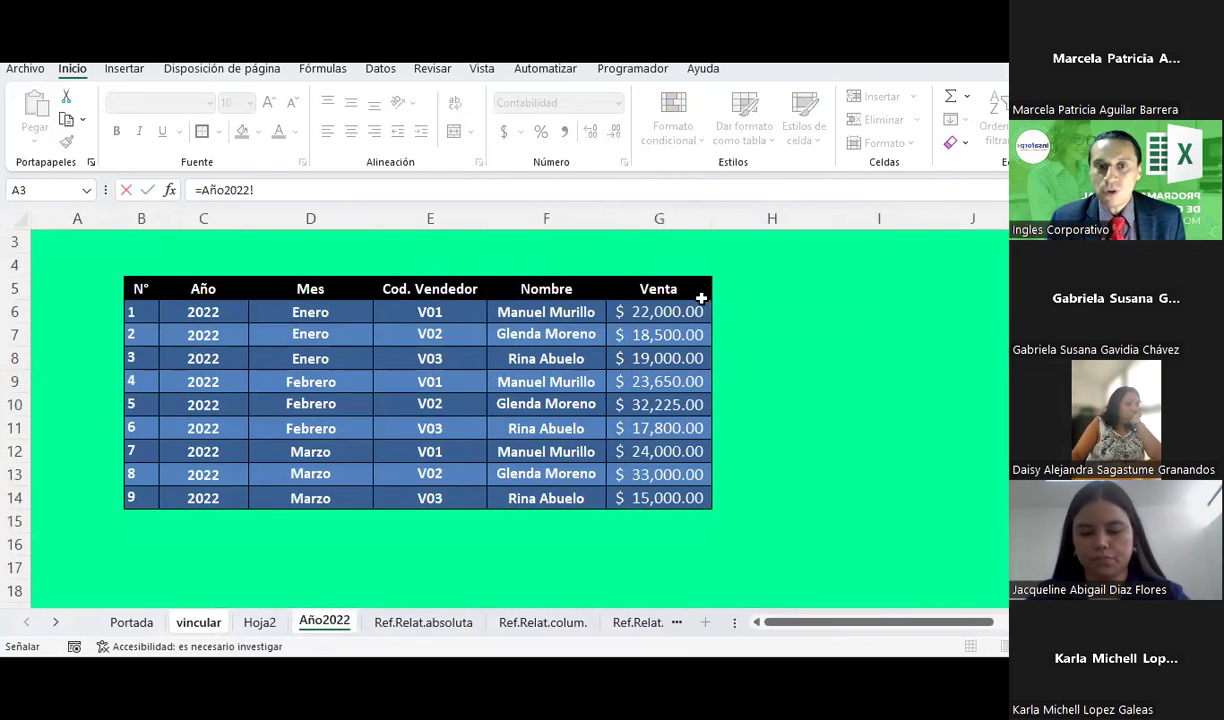
{"action": "left_click", "coordinate": [669, 308]}
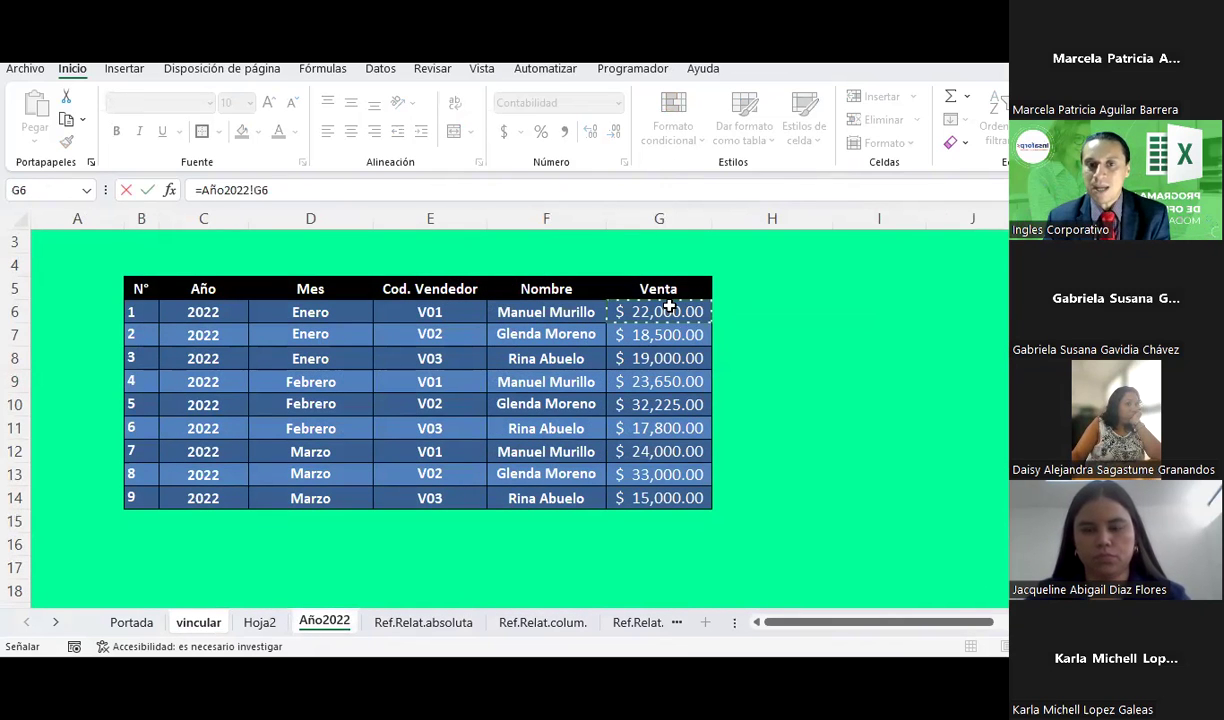
{"action": "key", "text": "Return"}
{"action": "left_click", "coordinate": [872, 376]}
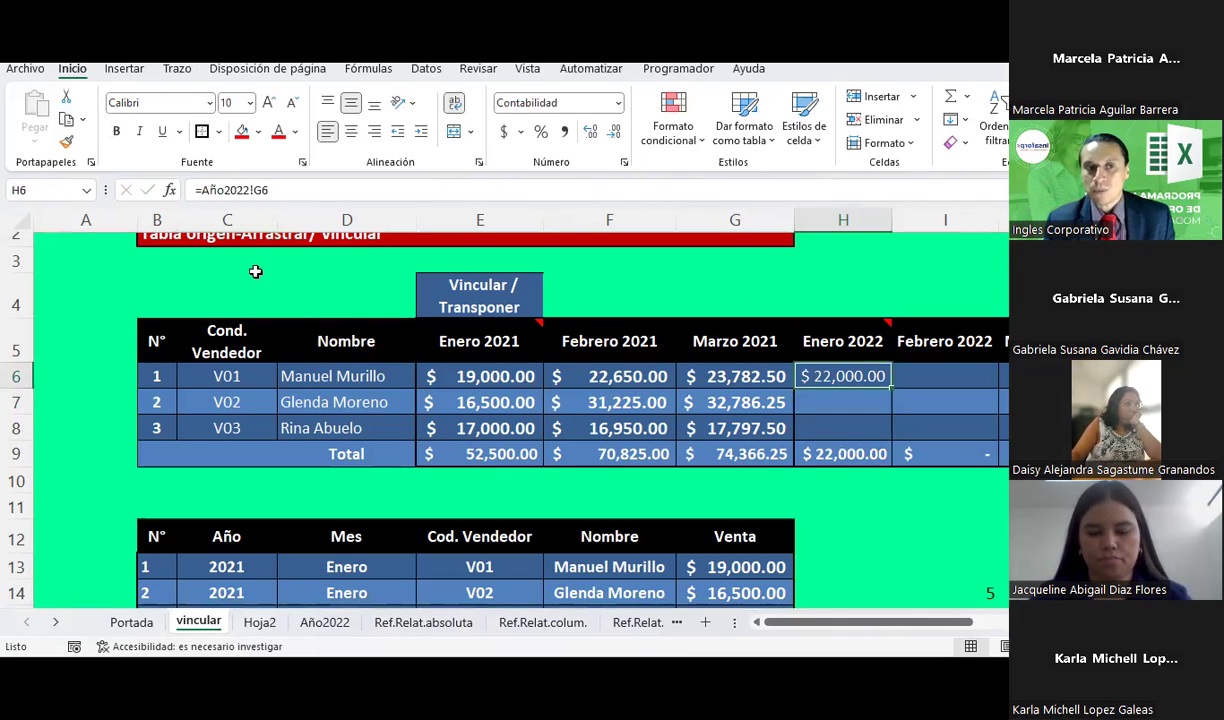
{"action": "key", "text": "F2"}
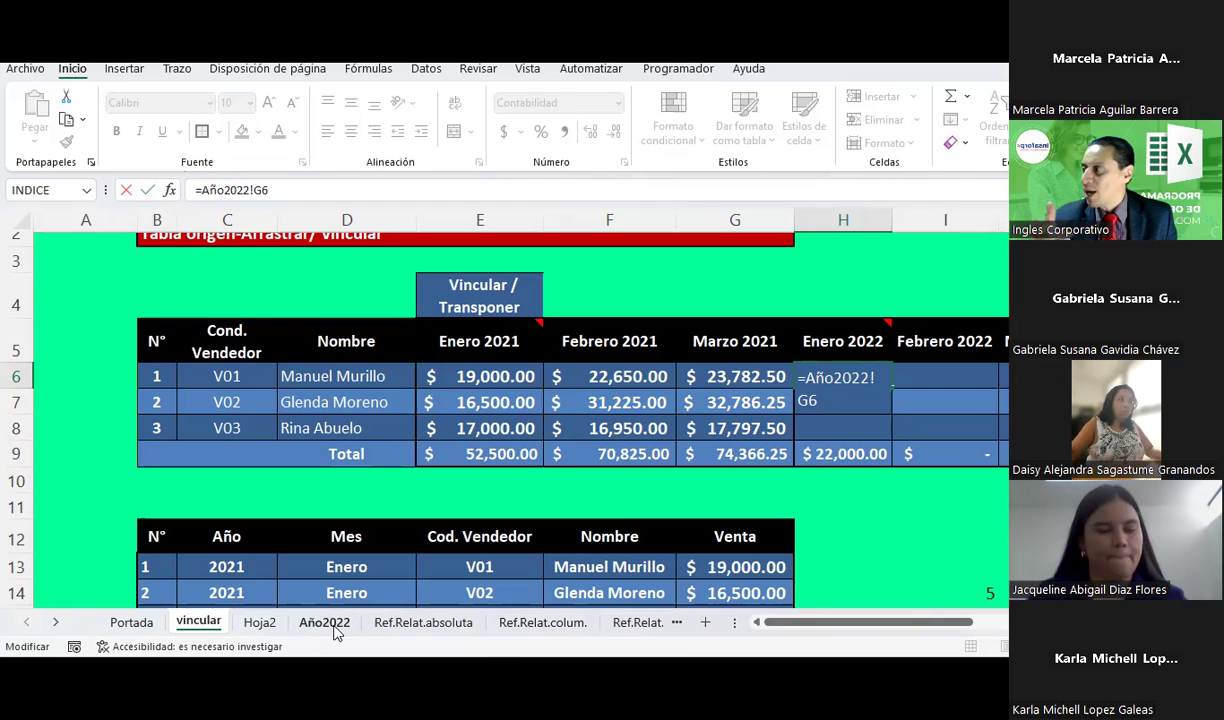
{"action": "key", "text": "Return"}
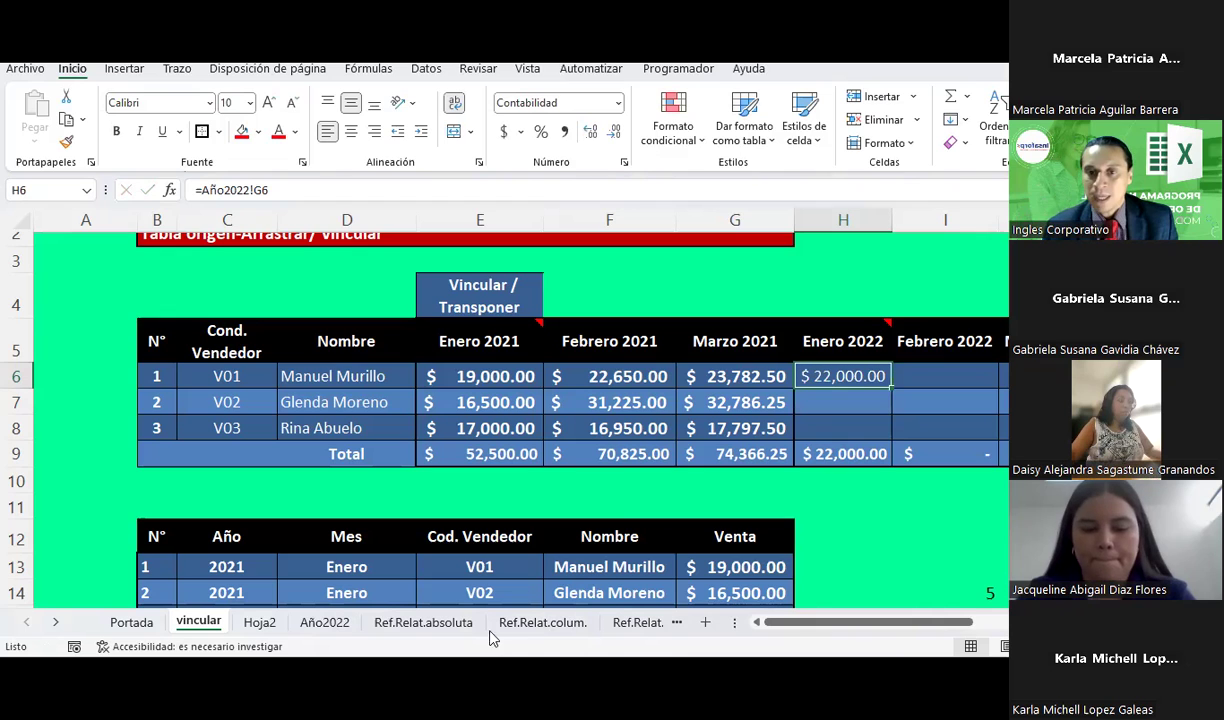
Step: Copy the H6 link into H7:H8 and widen column H to fit $18,500.00
{"action": "right_click", "coordinate": [866, 374]}
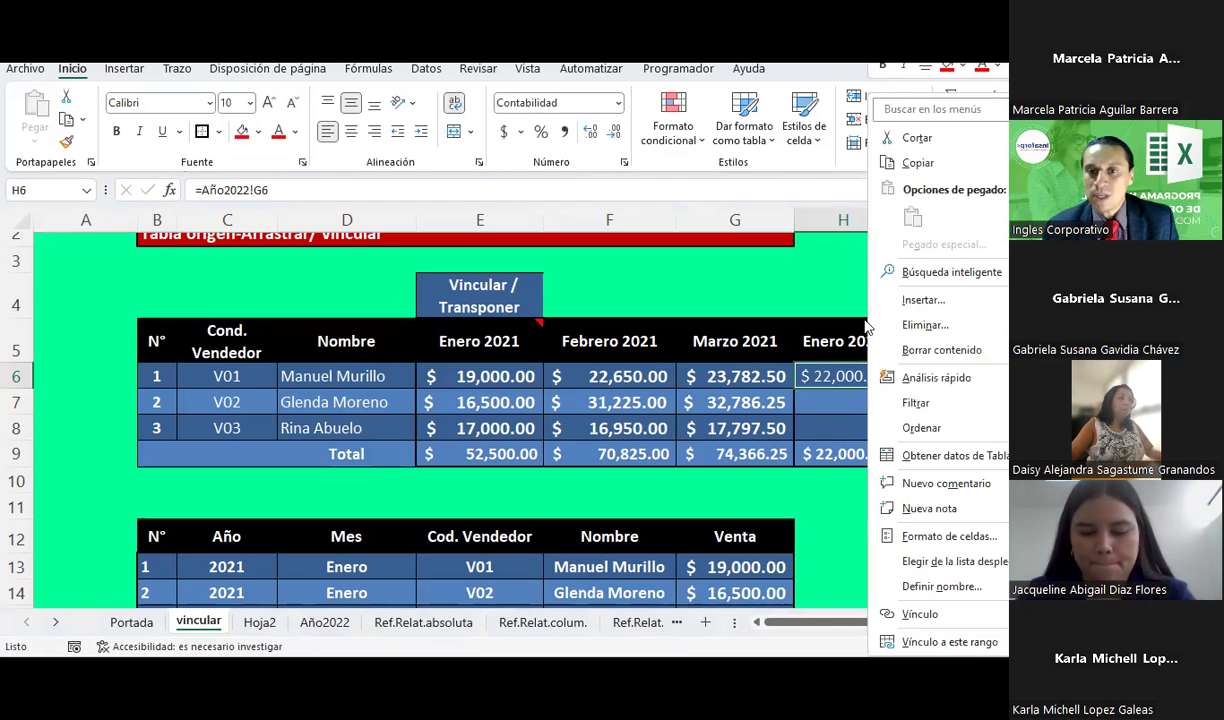
{"action": "left_click", "coordinate": [870, 156]}
{"action": "left_click", "coordinate": [822, 410]}
{"action": "left_click_drag", "start_coordinate": [822, 413], "coordinate": [820, 420]}
{"action": "right_click", "coordinate": [820, 420]}
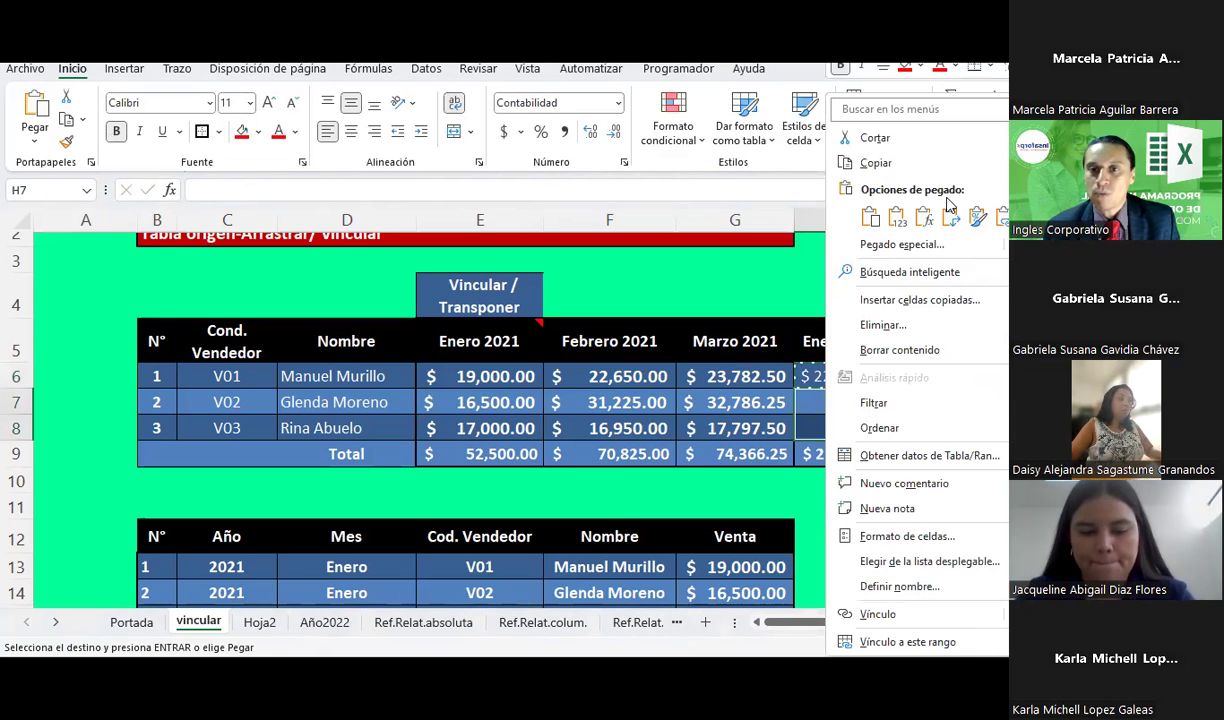
{"action": "left_click", "coordinate": [880, 205]}
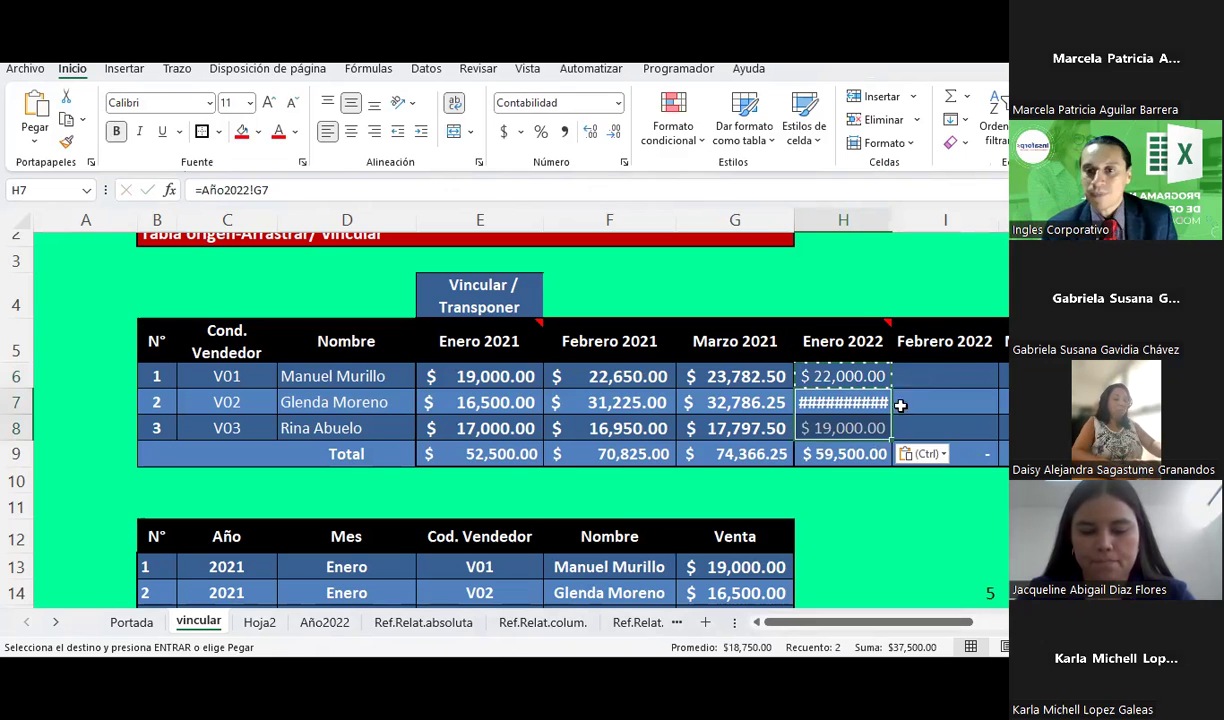
{"action": "double_click", "coordinate": [893, 222]}
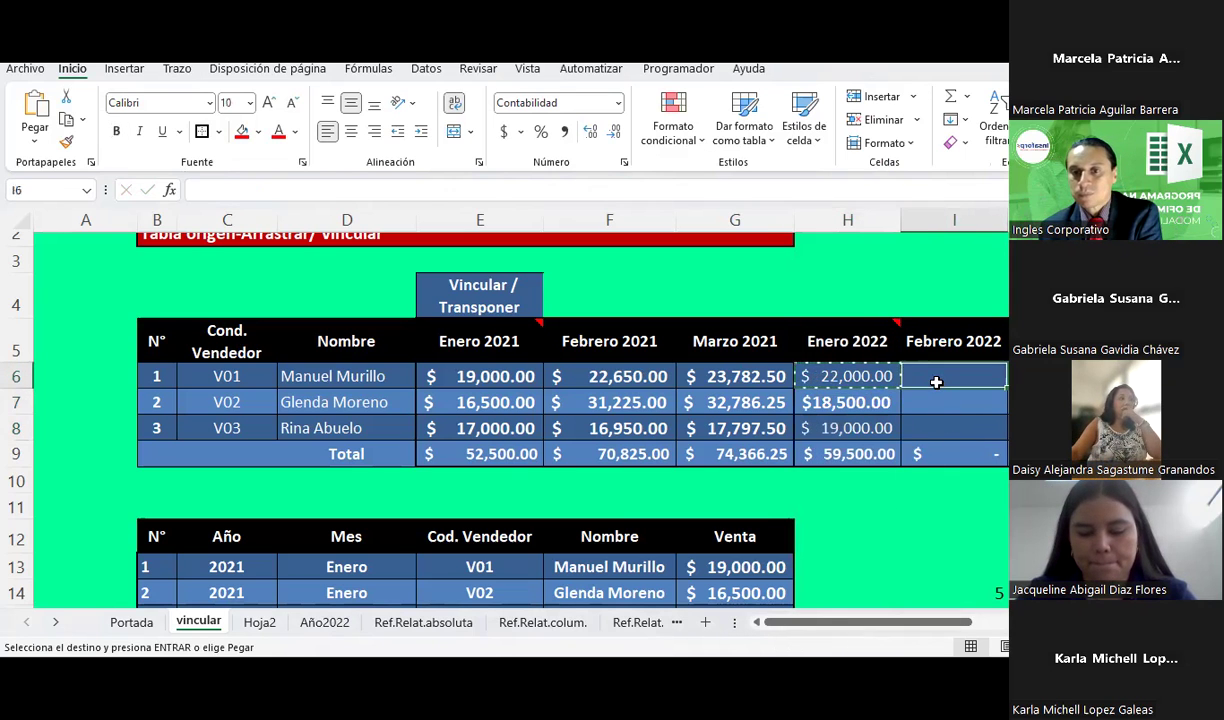
Step: Enter =+Año2022!G9 in I6 and copy it into I7:I8
{"action": "type", "text": "+"}
{"action": "left_click", "coordinate": [324, 622]}
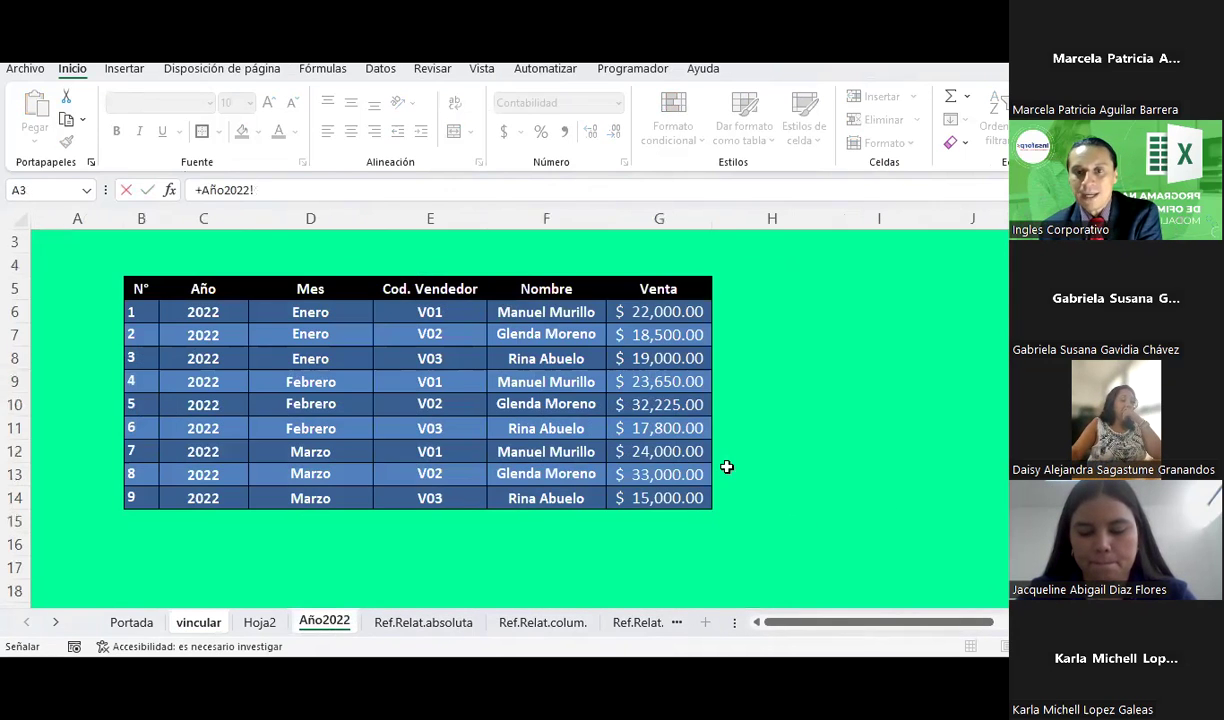
{"action": "left_click", "coordinate": [655, 381]}
{"action": "key", "text": "Return"}
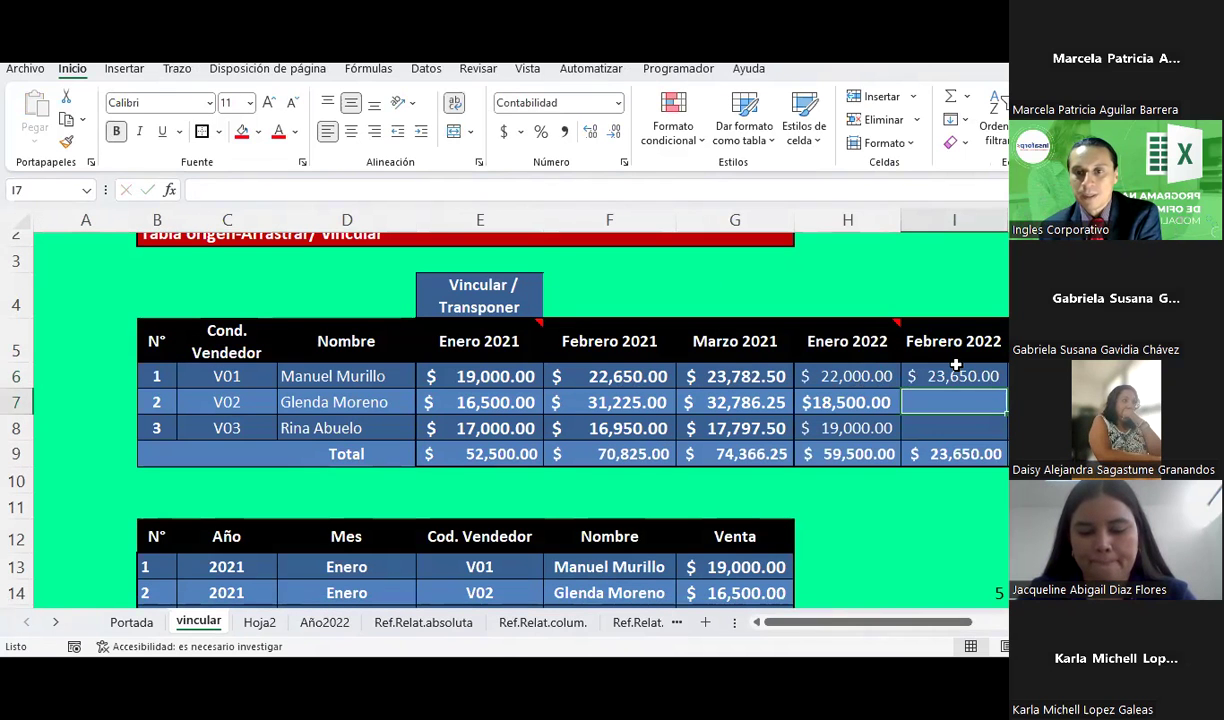
{"action": "left_click", "coordinate": [945, 377]}
{"action": "key", "text": "ctrl+c"}
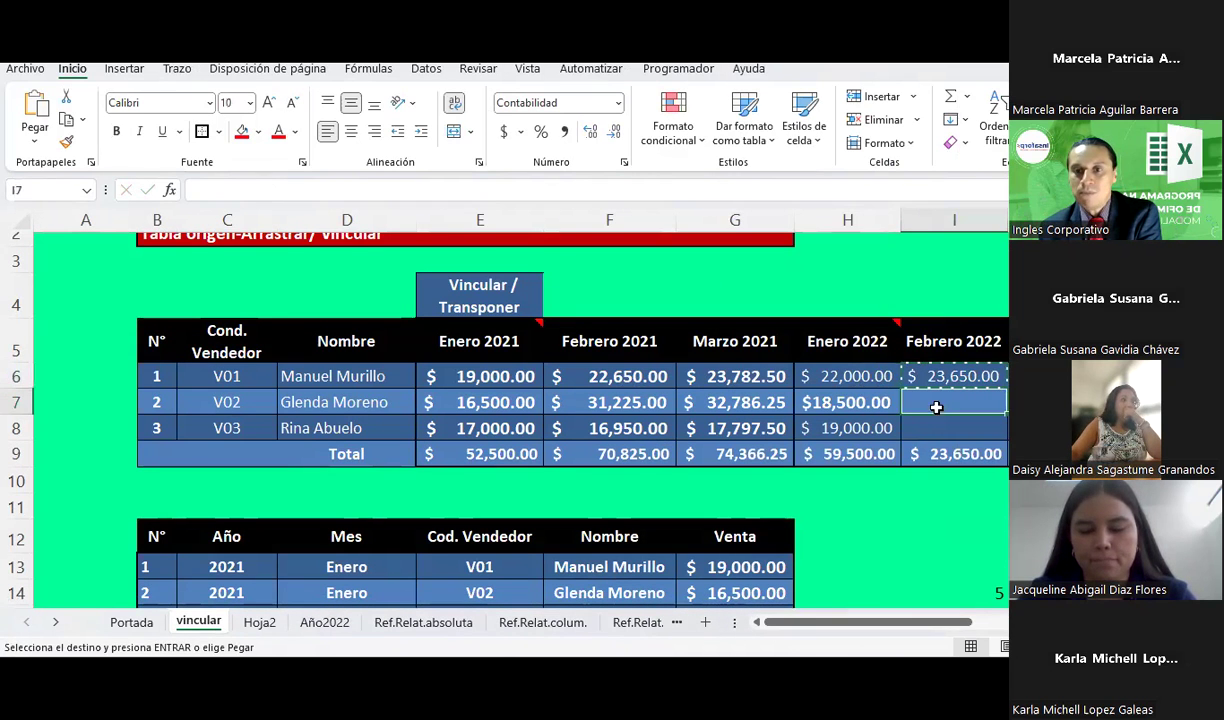
{"action": "left_click_drag", "start_coordinate": [943, 392], "coordinate": [938, 420]}
{"action": "right_click", "coordinate": [938, 420]}
{"action": "left_click", "coordinate": [983, 216]}
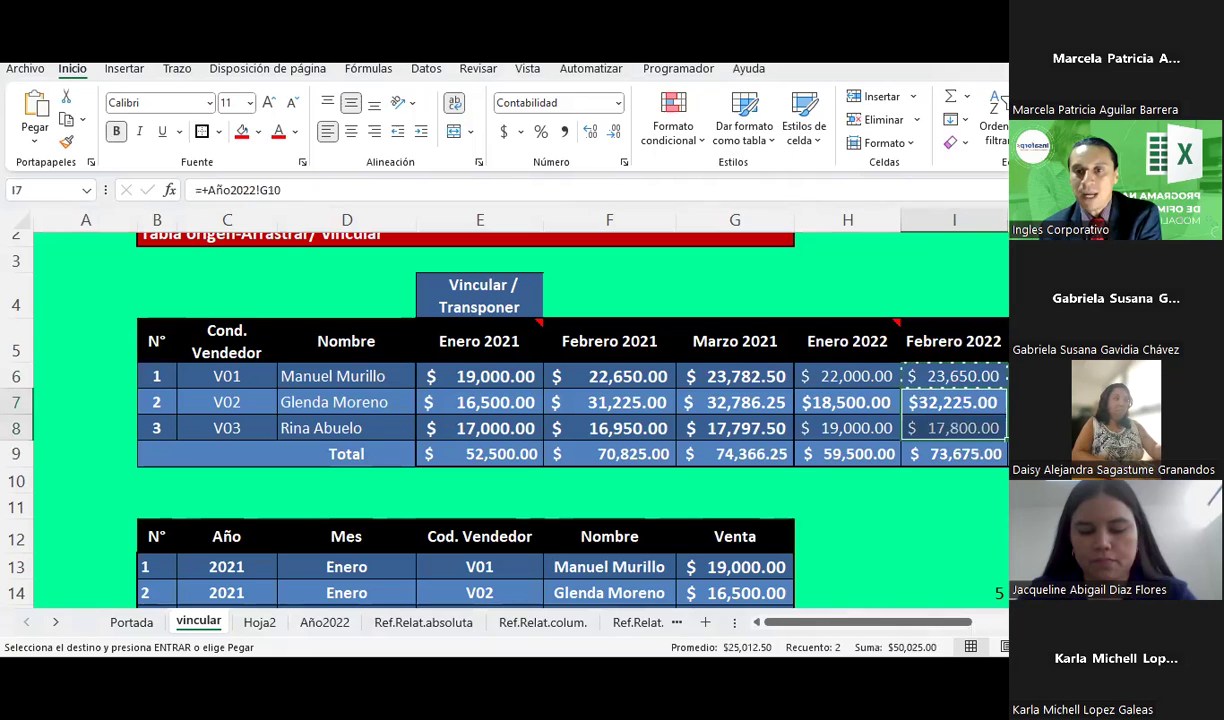
Step: Copy the J6 link formula into J7
{"action": "type", "text": "+"}
{"action": "left_click", "coordinate": [322, 622]}
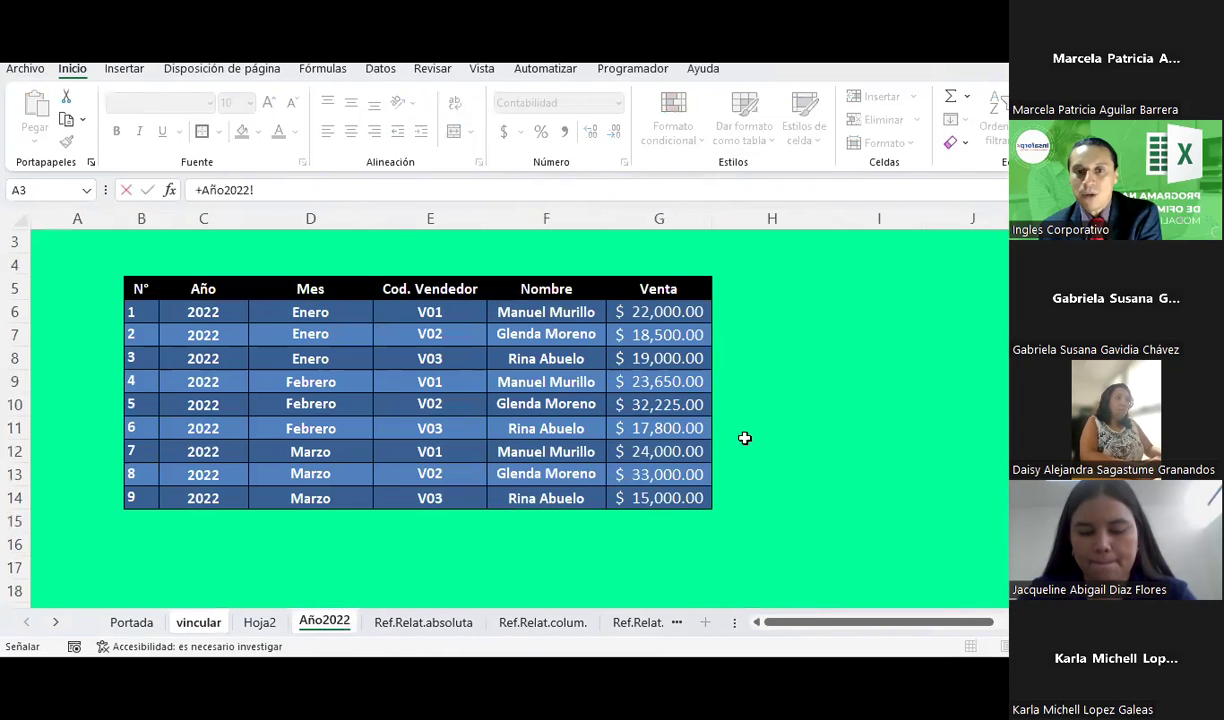
{"action": "key", "text": "Escape"}
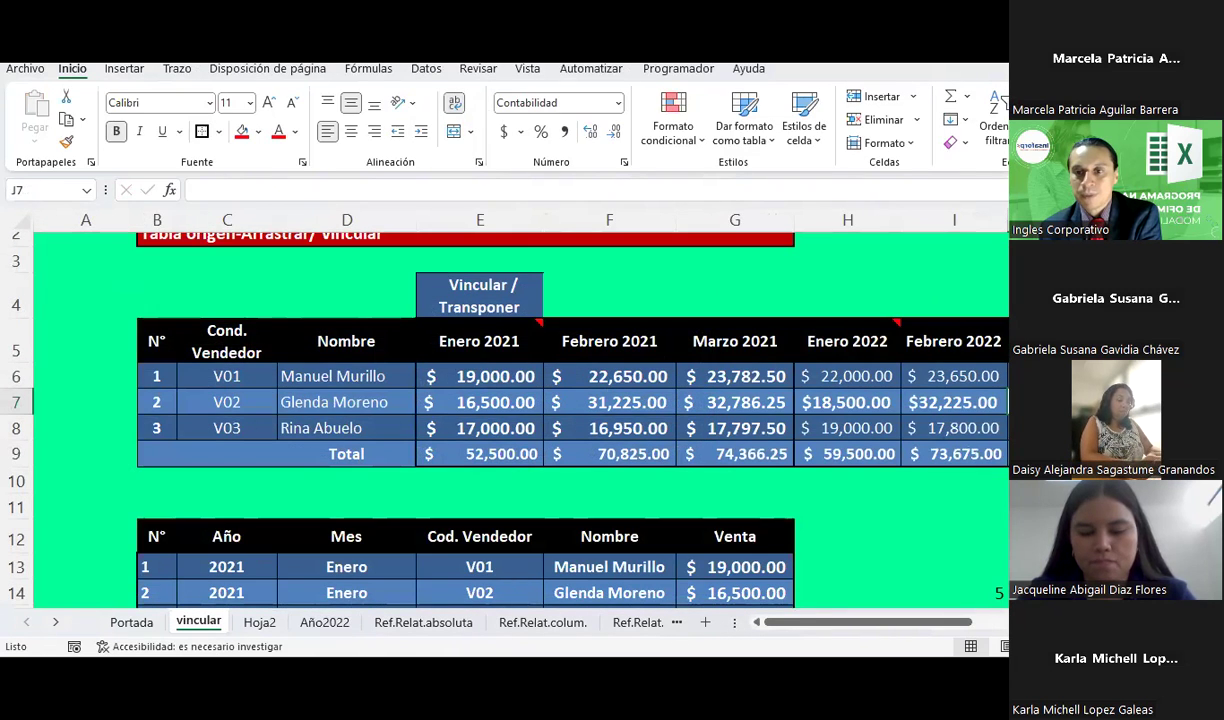
{"action": "right_click", "coordinate": [1005, 376]}
{"action": "left_click", "coordinate": [880, 155]}
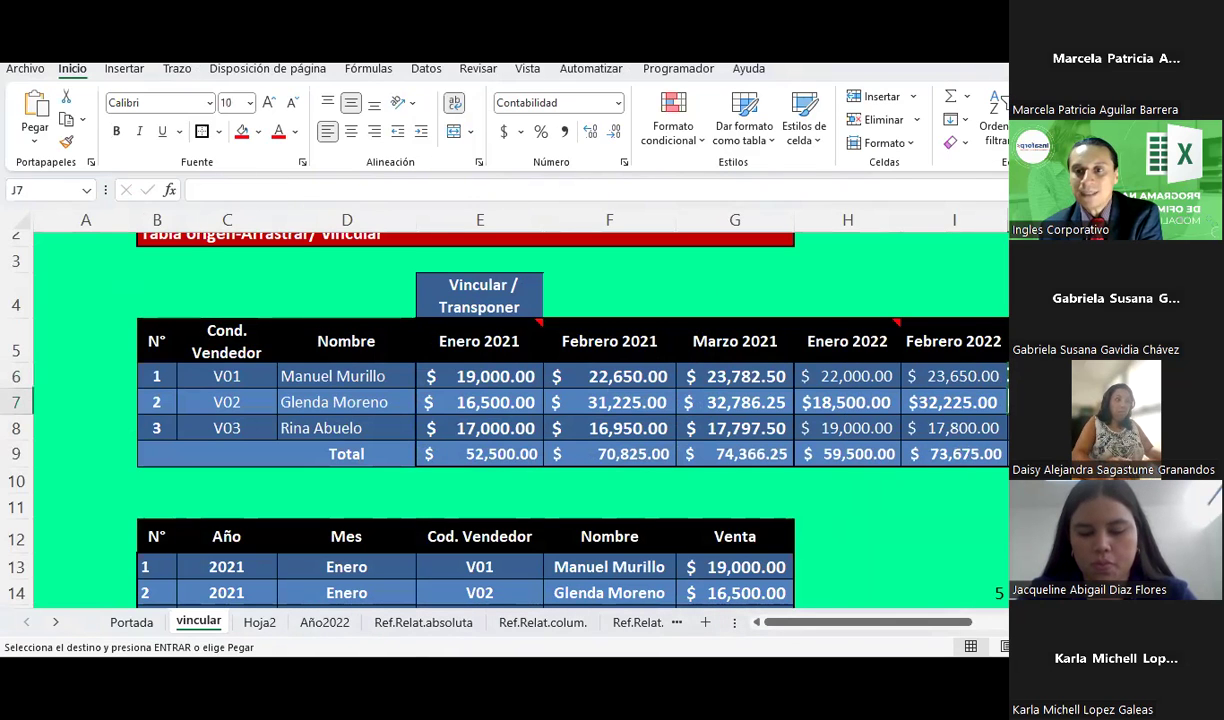
{"action": "right_click", "coordinate": [1004, 402]}
{"action": "left_click", "coordinate": [946, 218]}
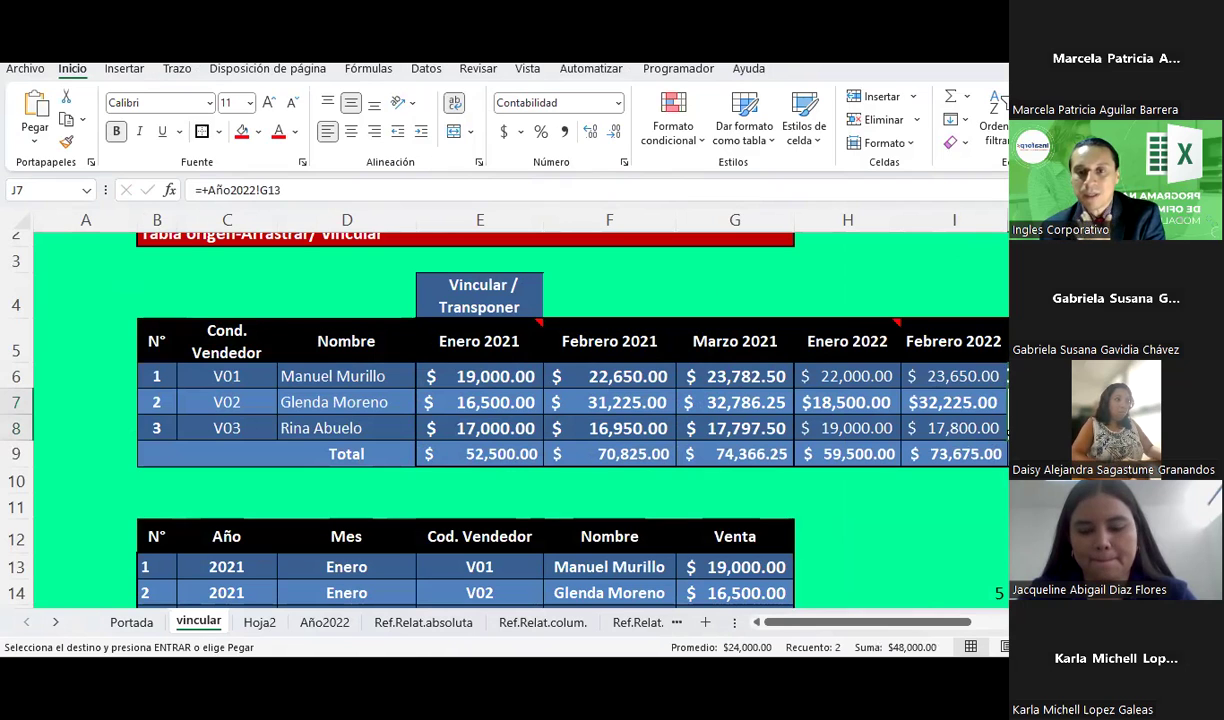
Step: Delete the Hoja2 sheet from the workbook
{"action": "left_click", "coordinate": [259, 622]}
{"action": "right_click", "coordinate": [268, 618]}
{"action": "left_click", "coordinate": [330, 355]}
{"action": "left_click", "coordinate": [588, 390]}
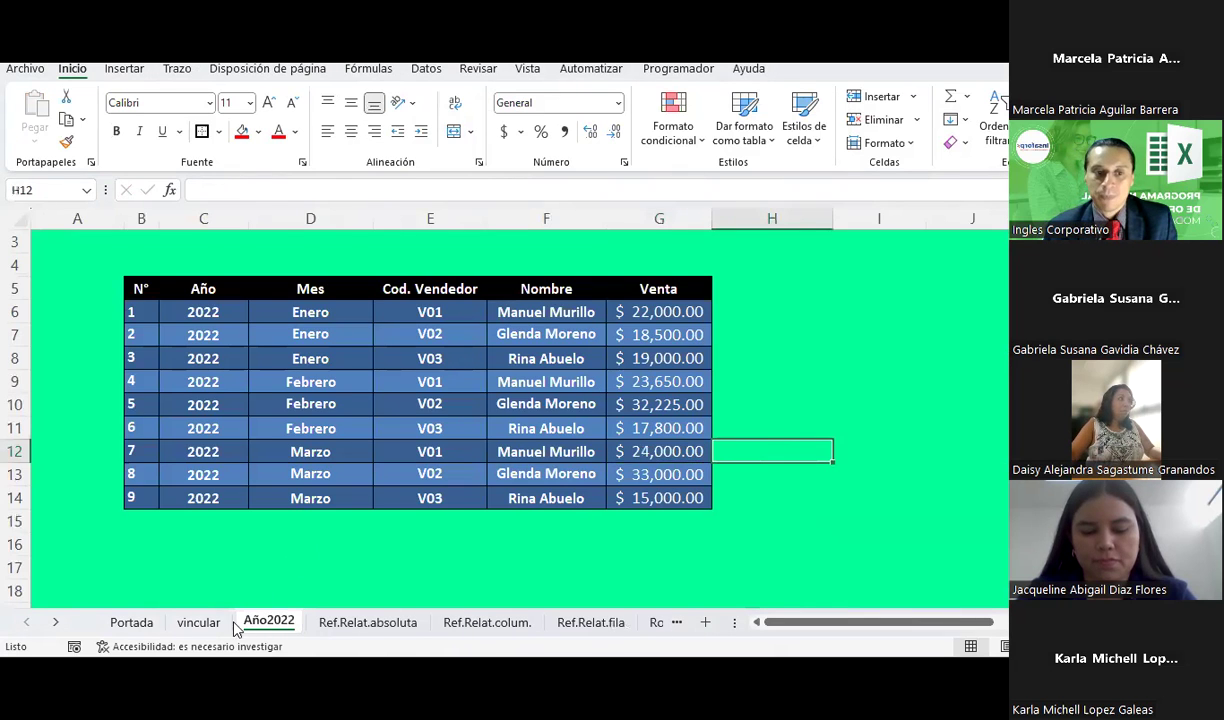
{"action": "left_click", "coordinate": [198, 621]}
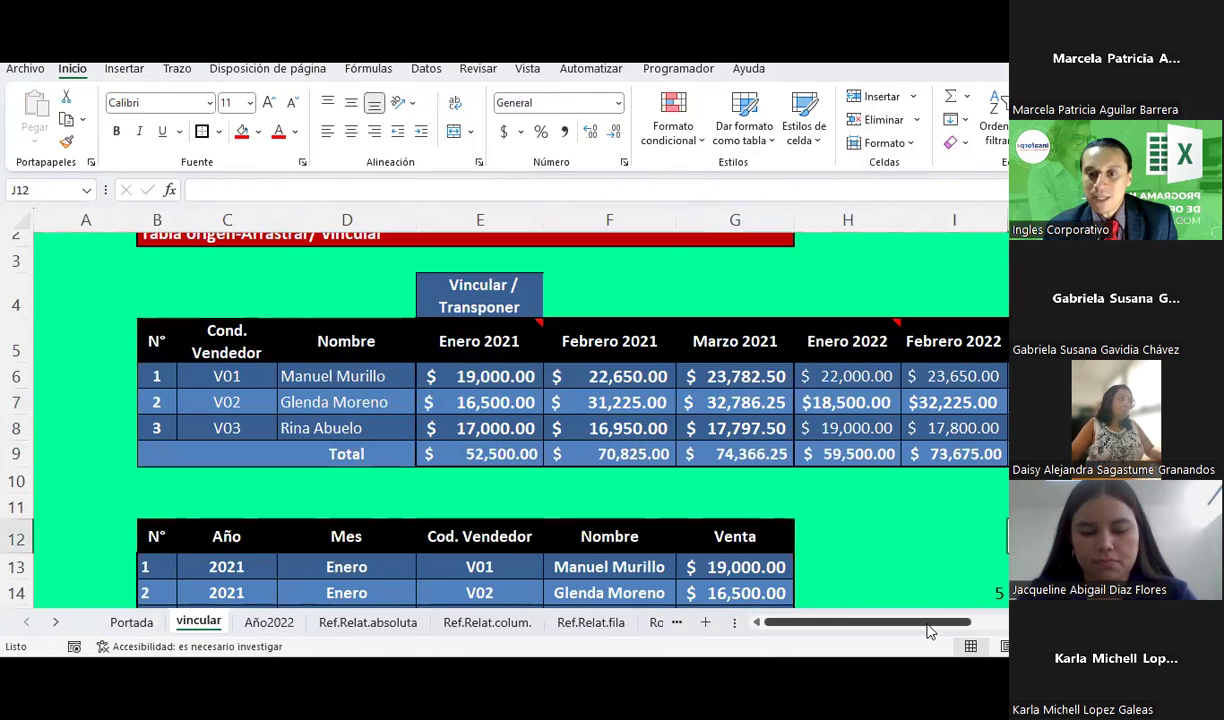
Step: Select the seller table from B4 down to the Total row and copy it with Ctrl+C
{"action": "left_click_drag", "start_coordinate": [942, 621], "coordinate": [946, 621]}
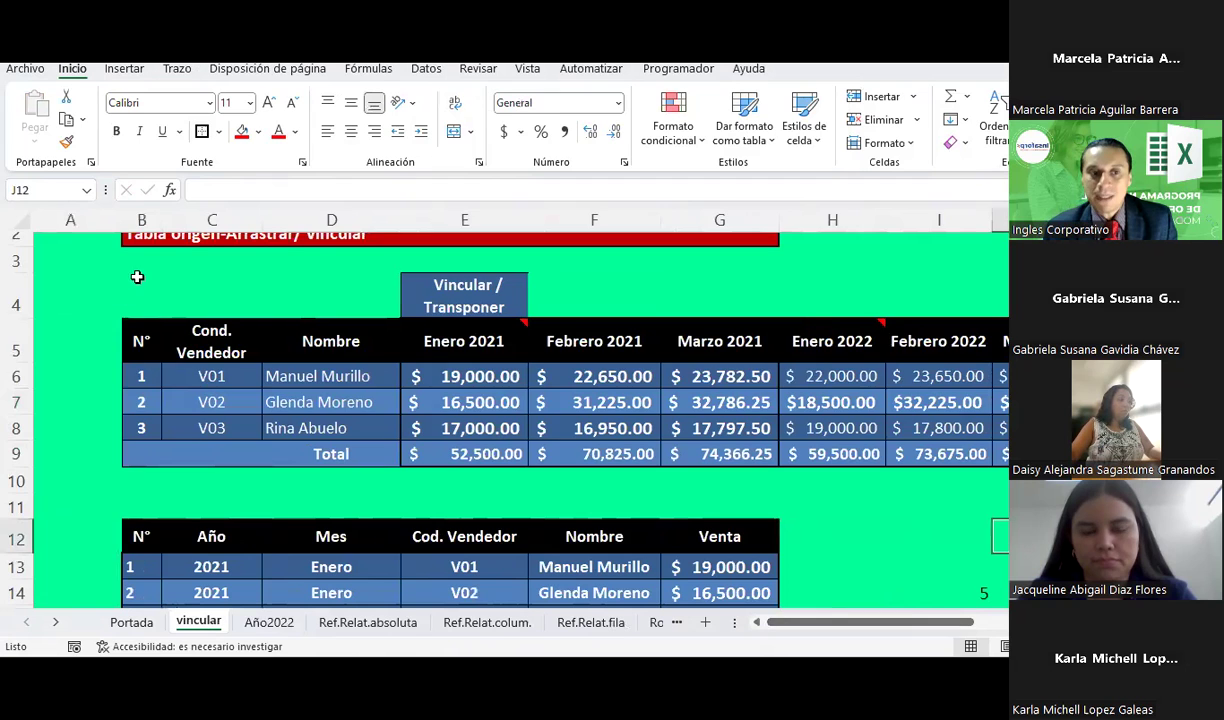
{"action": "left_click_drag", "start_coordinate": [141, 296], "coordinate": [960, 454]}
{"action": "key", "text": "ctrl+c"}
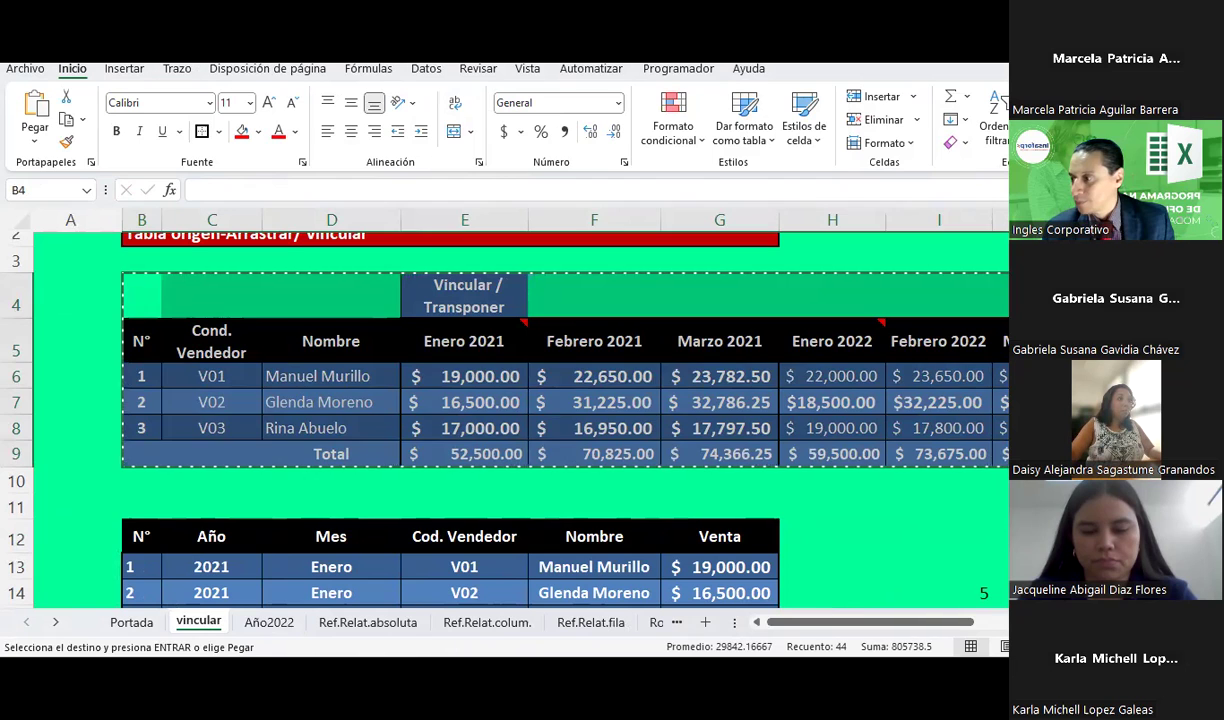
{"action": "left_click", "coordinate": [141, 296]}
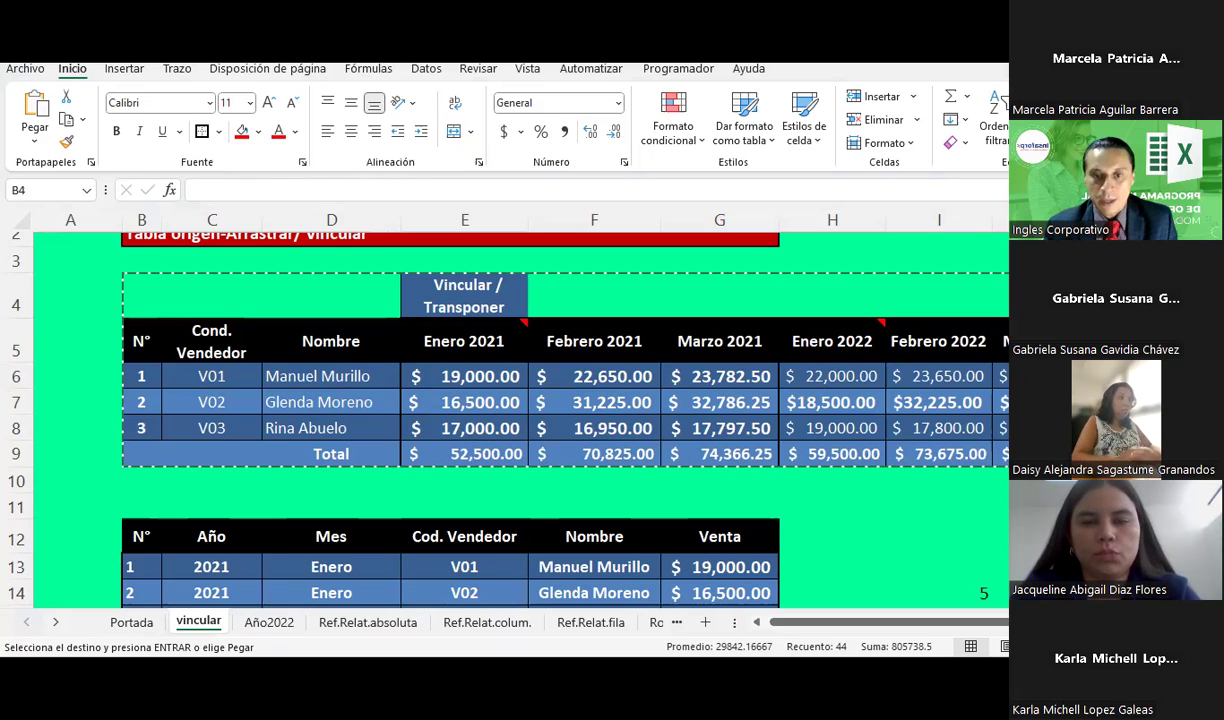
{"action": "left_click", "coordinate": [366, 621]}
{"action": "left_click", "coordinate": [446, 476]}
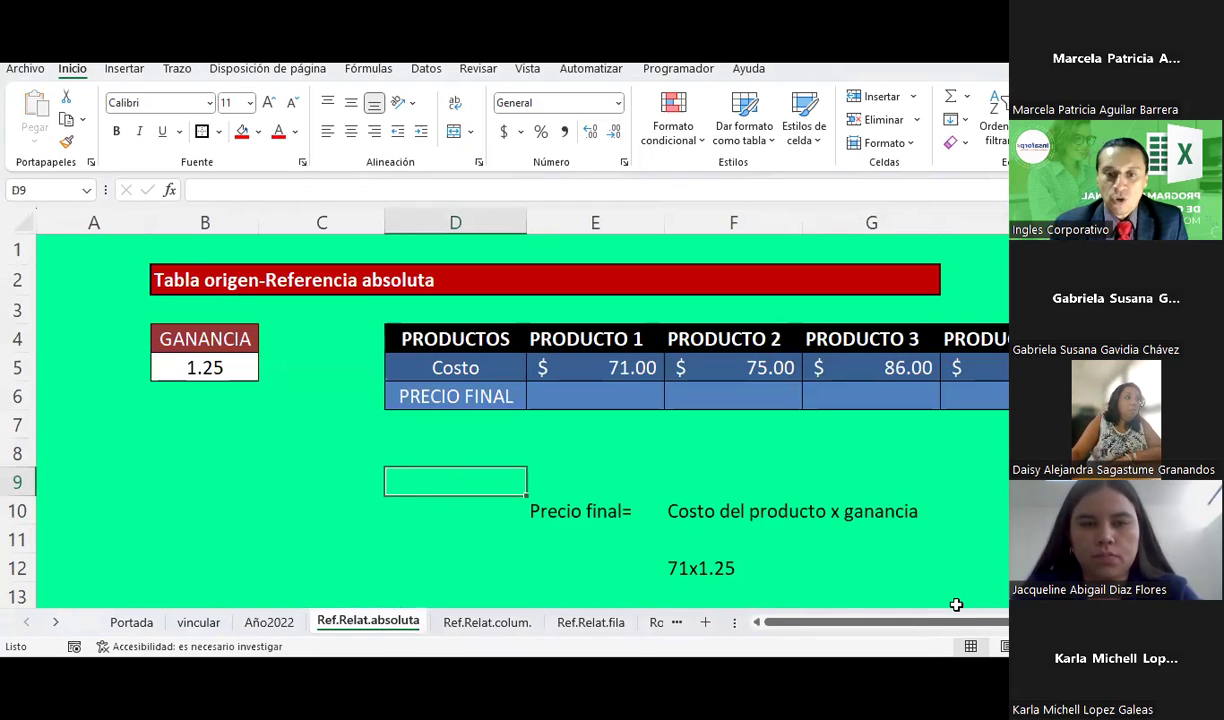
{"action": "left_click_drag", "start_coordinate": [935, 627], "coordinate": [988, 623]}
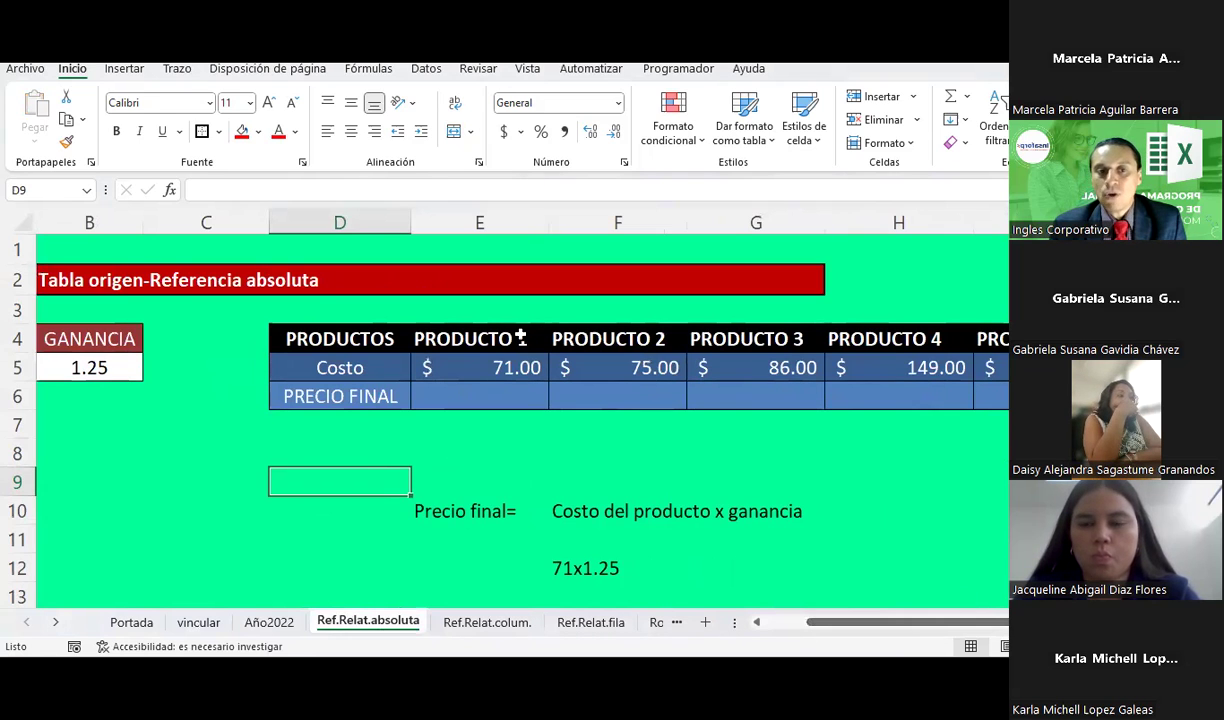
{"action": "left_click", "coordinate": [481, 365]}
{"action": "left_click", "coordinate": [628, 365]}
{"action": "left_click", "coordinate": [800, 370]}
{"action": "left_click", "coordinate": [923, 360]}
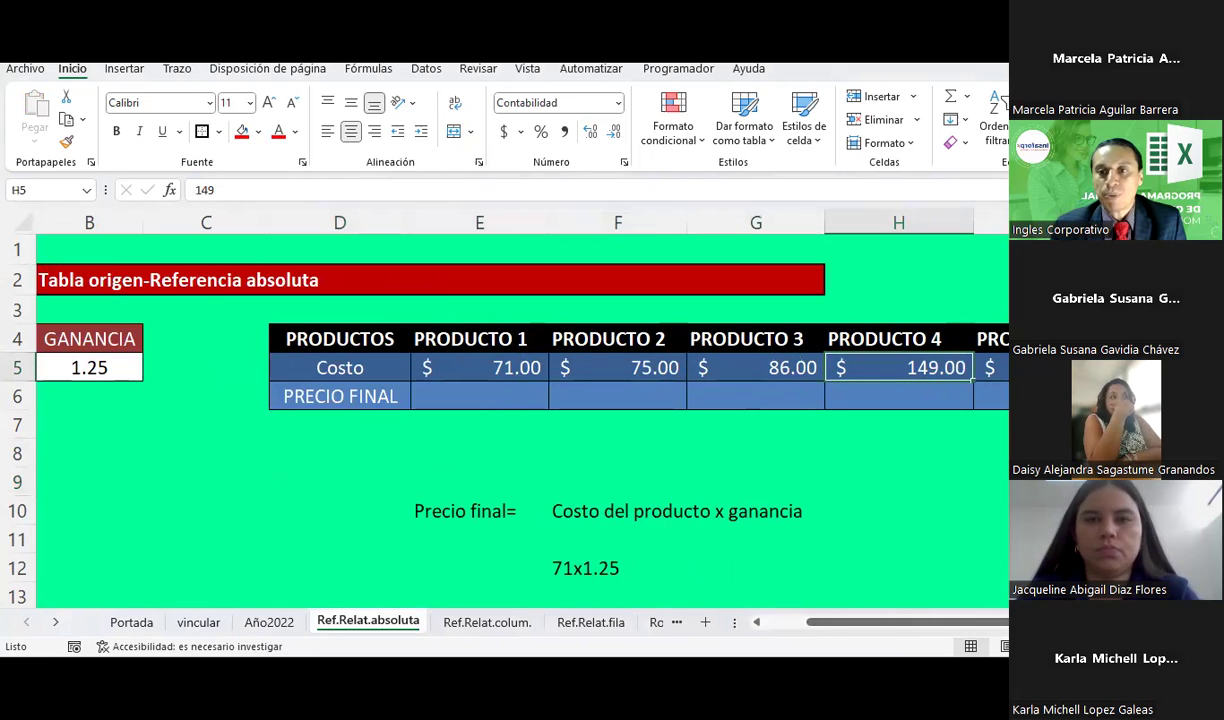
{"action": "key", "text": "Right"}
{"action": "left_click", "coordinate": [456, 366]}
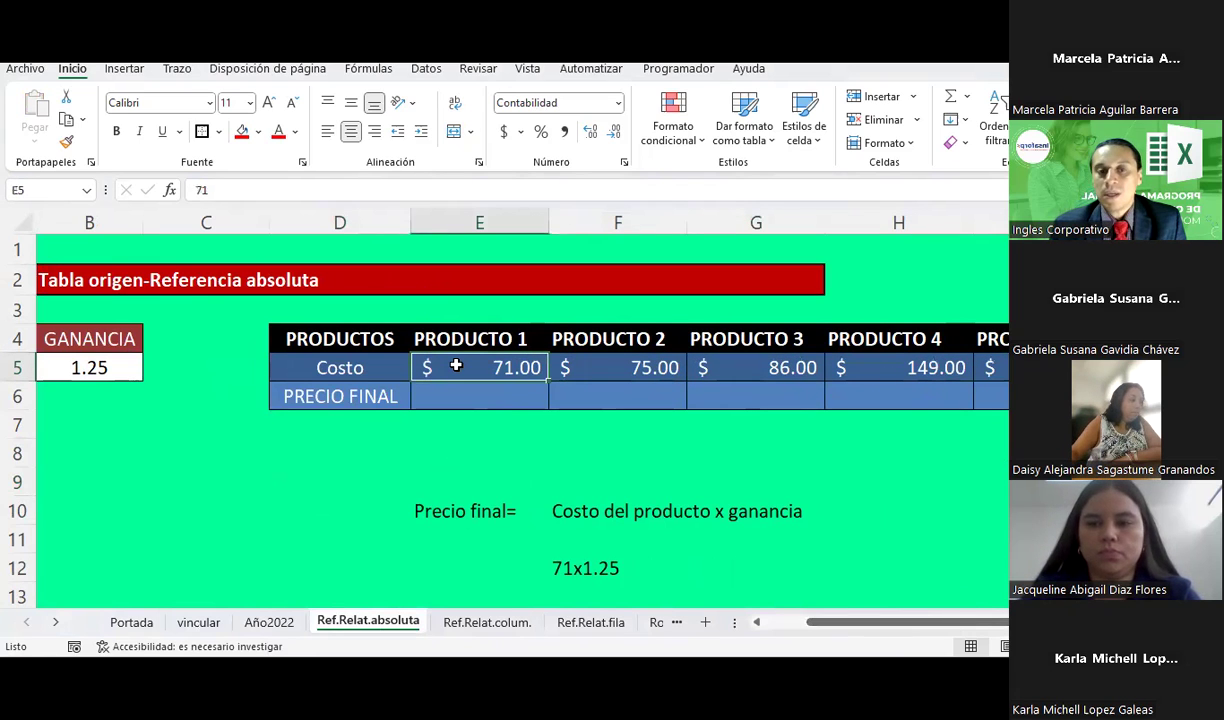
{"action": "left_click", "coordinate": [469, 514]}
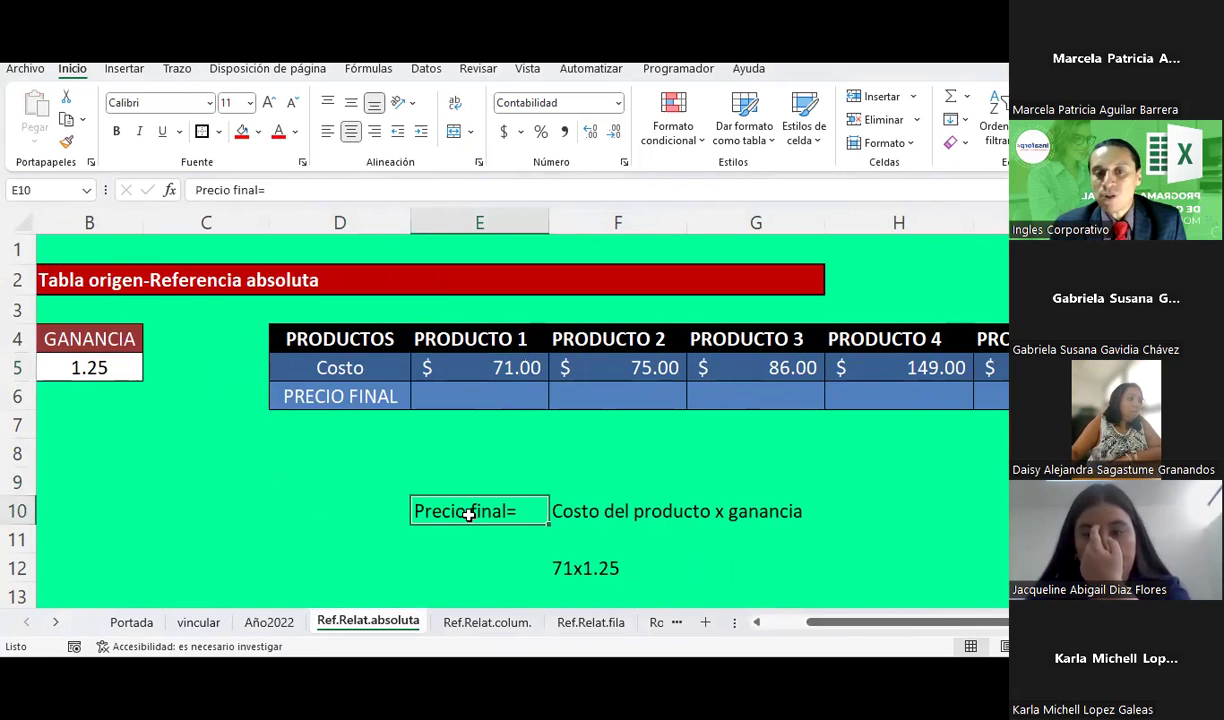
{"action": "left_click", "coordinate": [580, 511]}
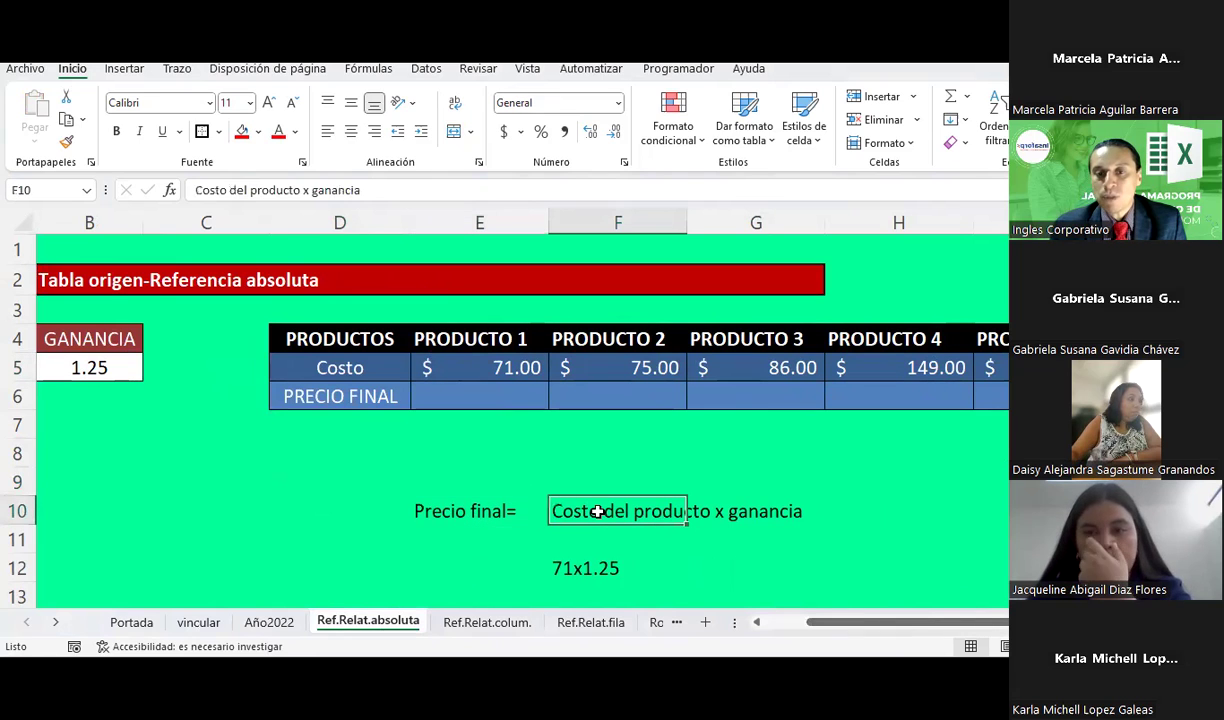
{"action": "left_click", "coordinate": [727, 508]}
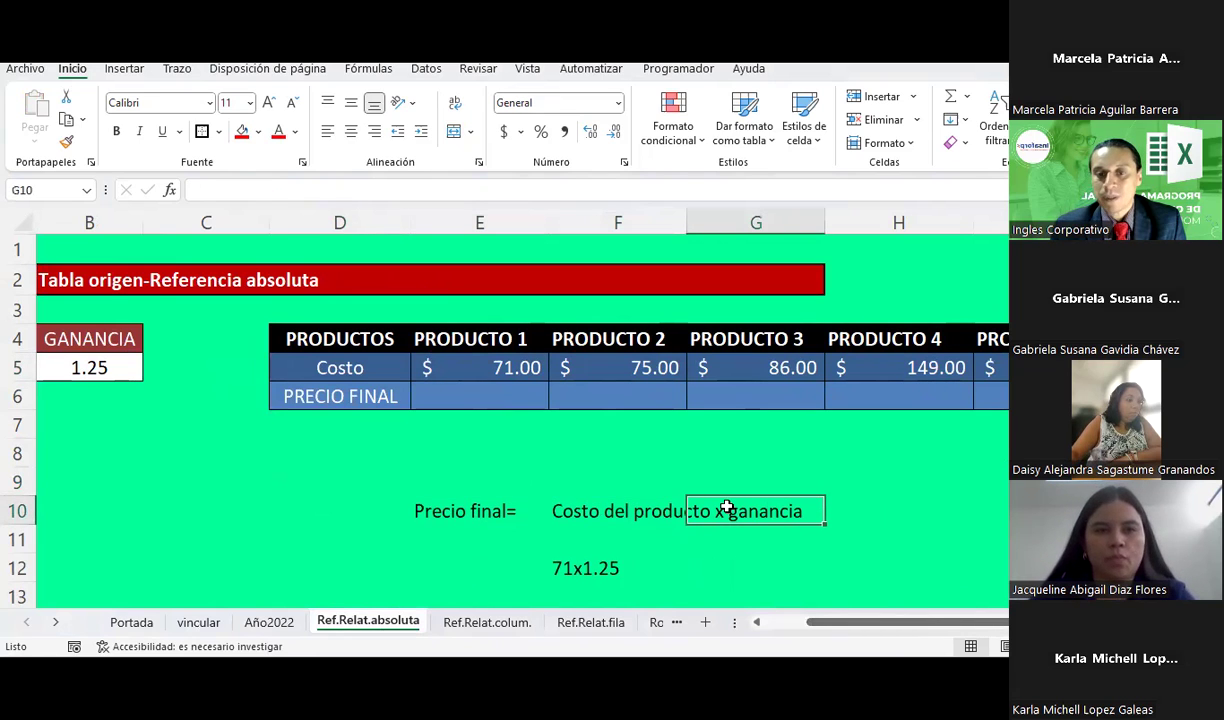
{"action": "left_click", "coordinate": [578, 512]}
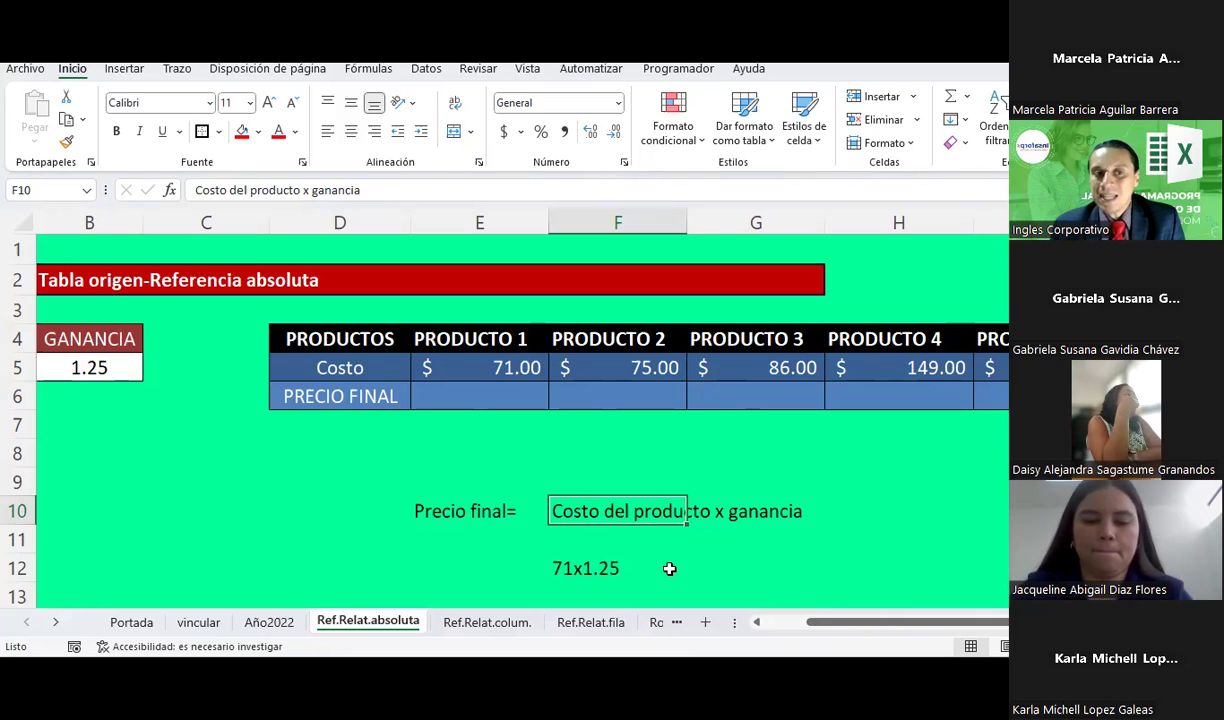
{"action": "left_click", "coordinate": [89, 366]}
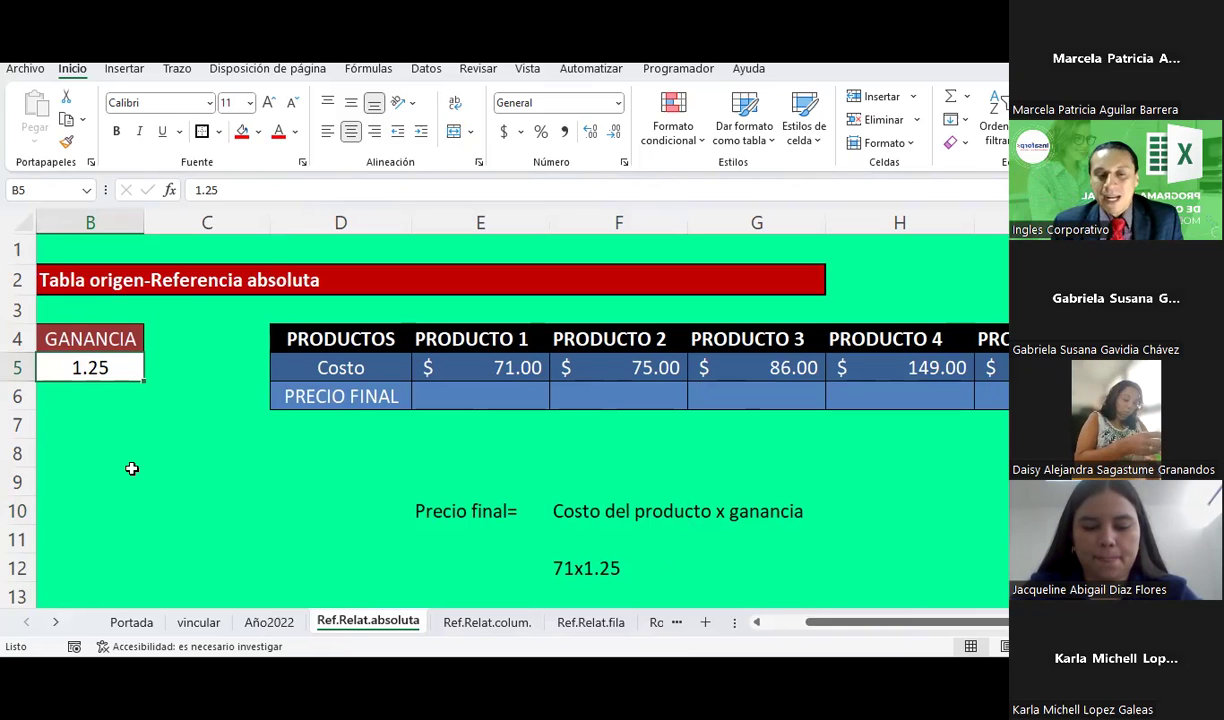
{"action": "left_click", "coordinate": [485, 367]}
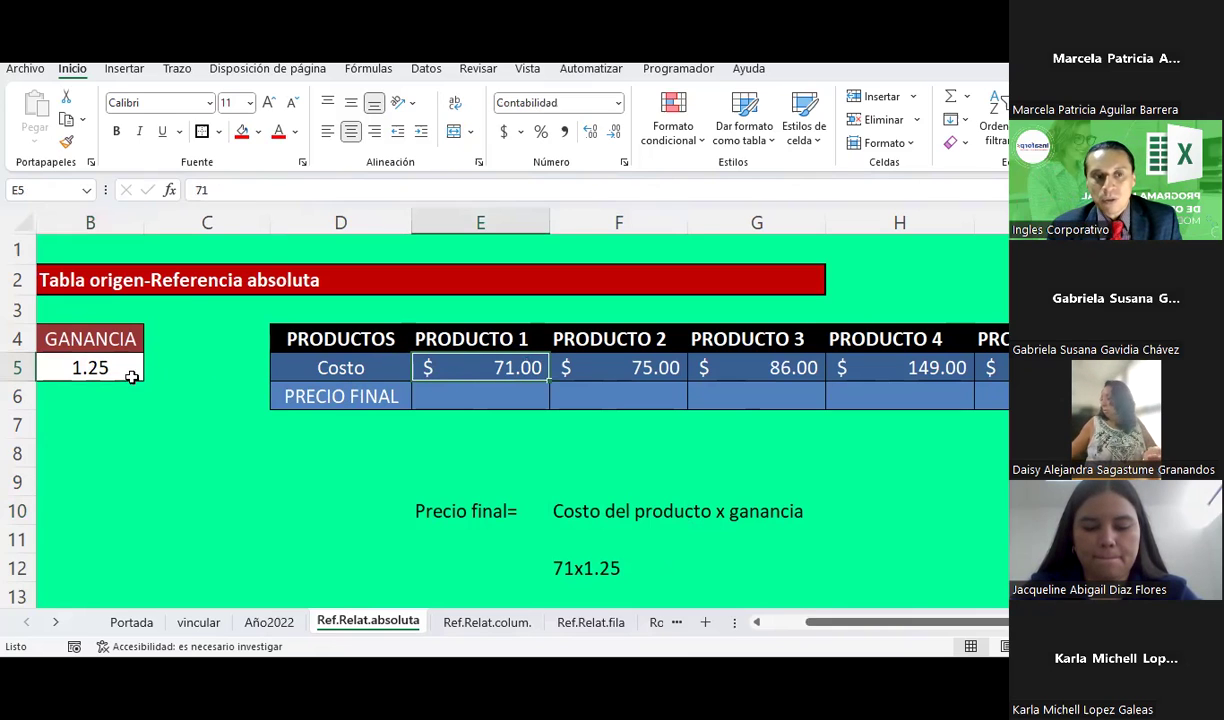
{"action": "left_click", "coordinate": [100, 362]}
{"action": "left_click", "coordinate": [610, 366]}
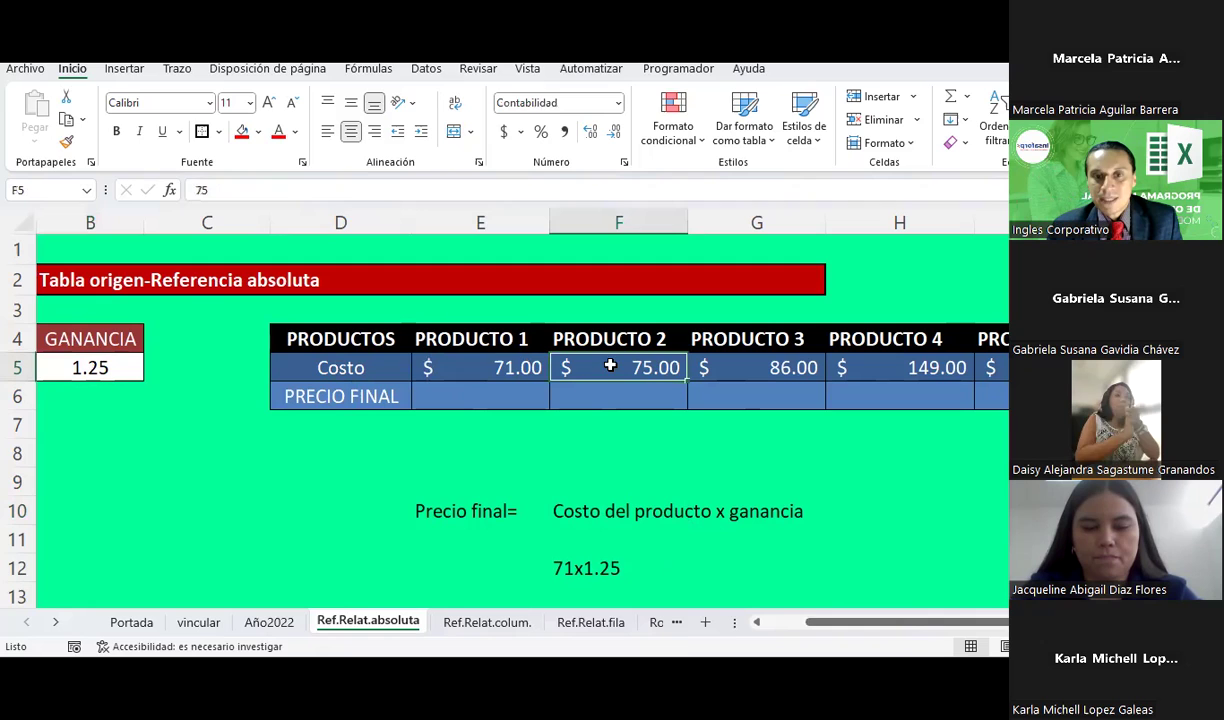
{"action": "left_click", "coordinate": [103, 362]}
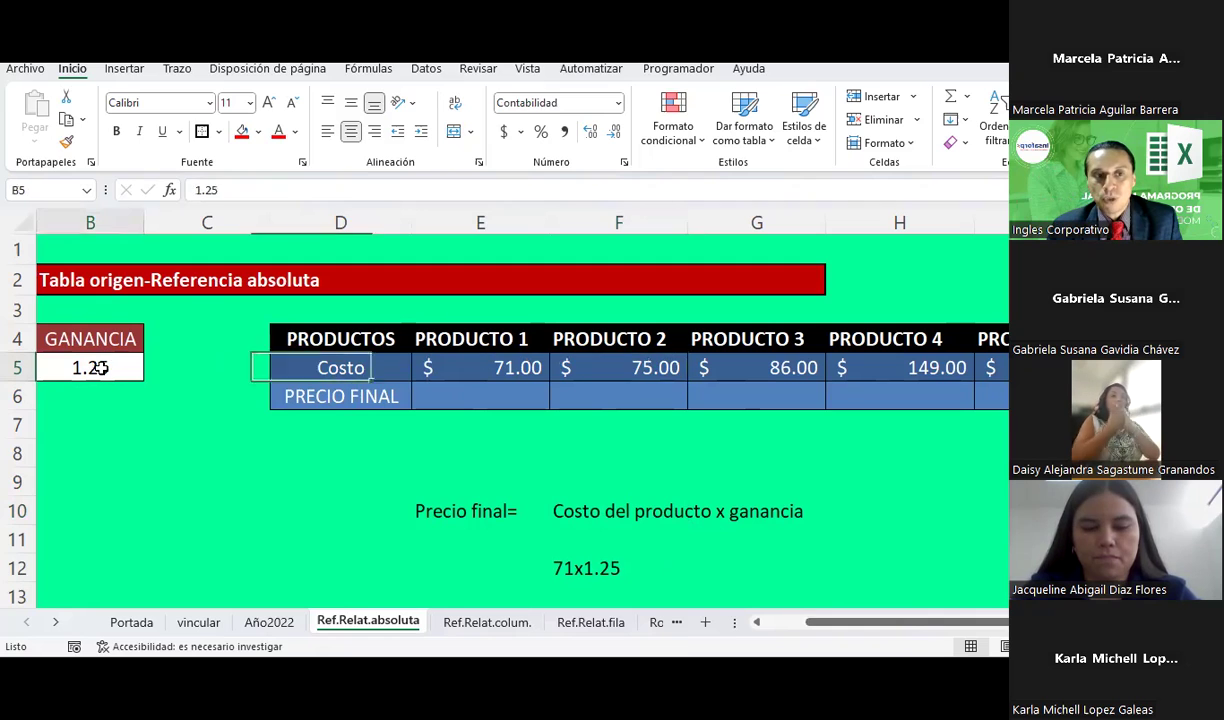
{"action": "left_click", "coordinate": [790, 368]}
{"action": "left_click", "coordinate": [120, 364]}
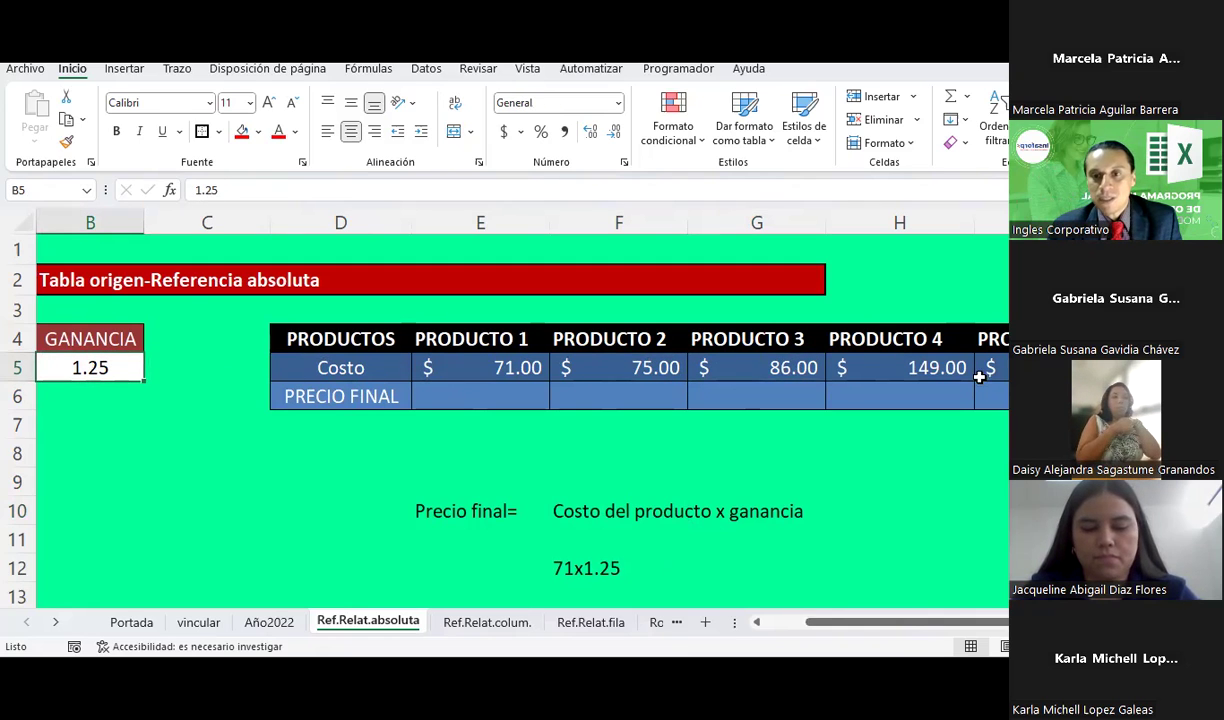
{"action": "left_click", "coordinate": [930, 367]}
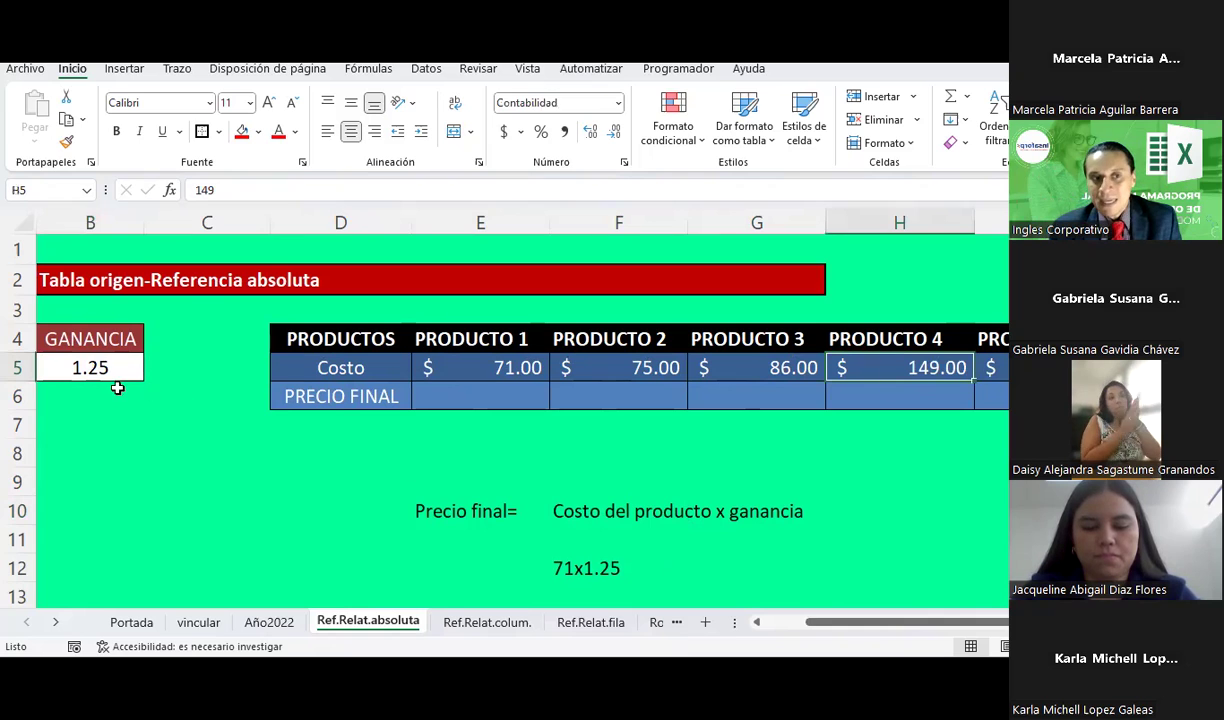
{"action": "left_click_drag", "start_coordinate": [836, 622], "coordinate": [809, 622]}
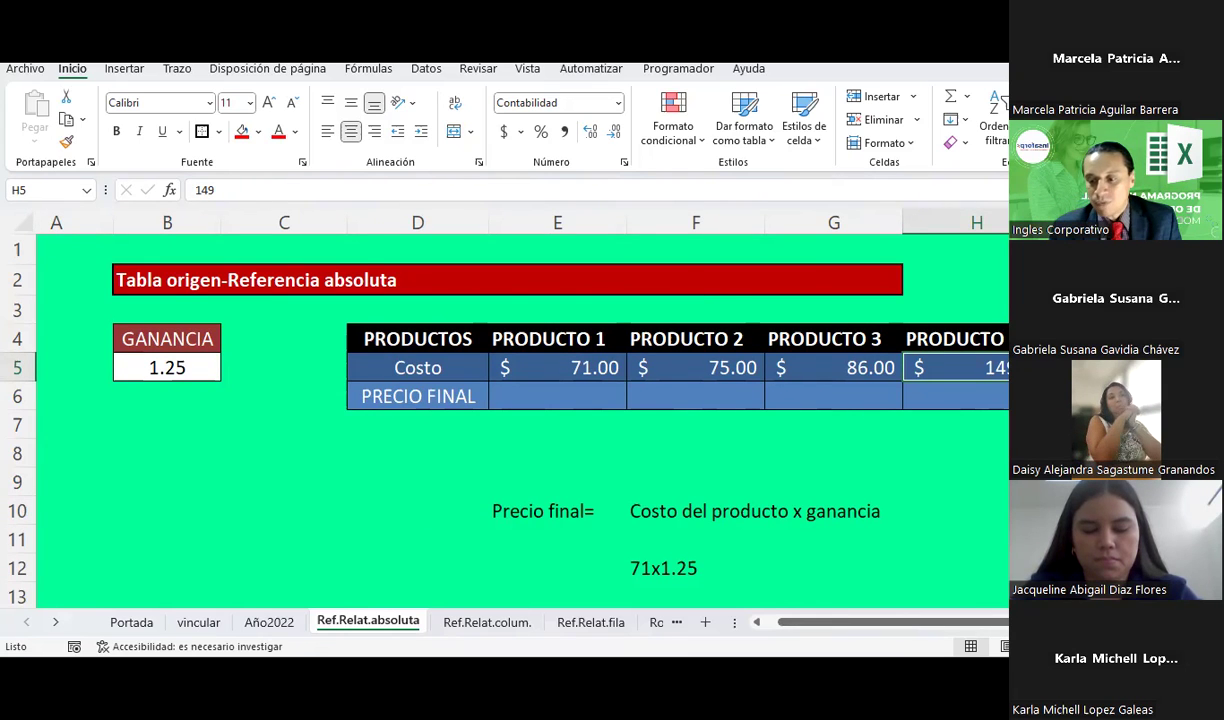
{"action": "left_click", "coordinate": [555, 395]}
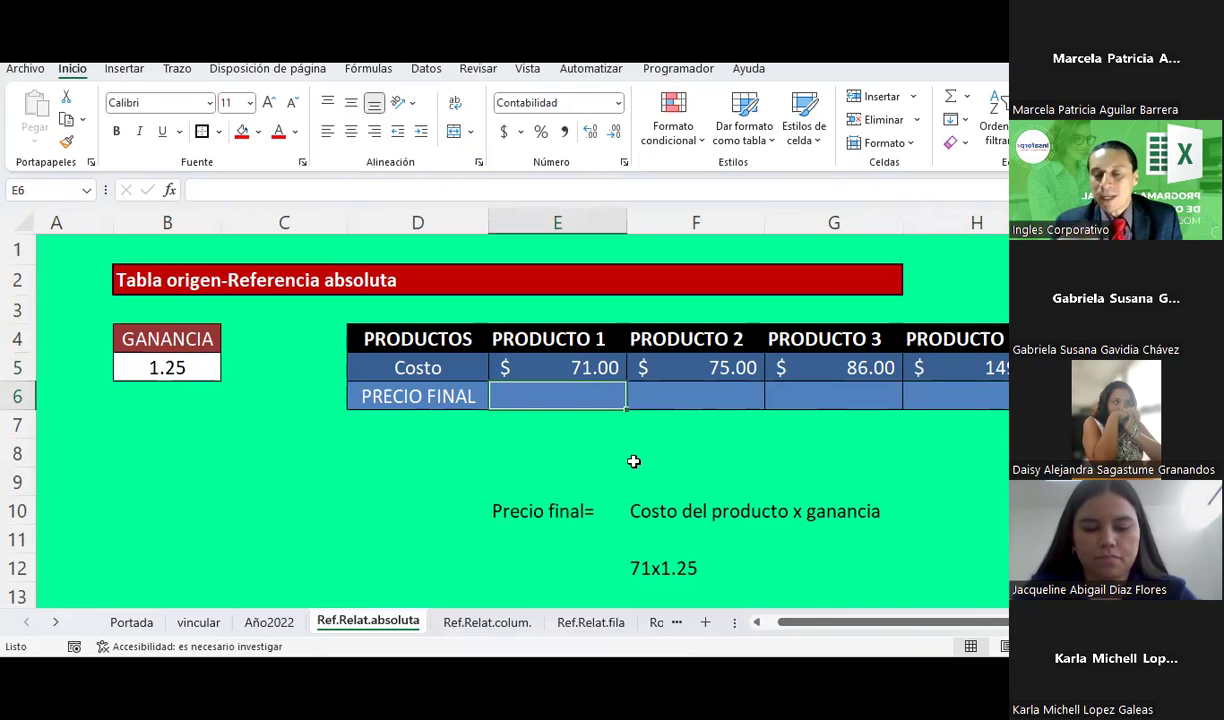
{"action": "left_click", "coordinate": [588, 367]}
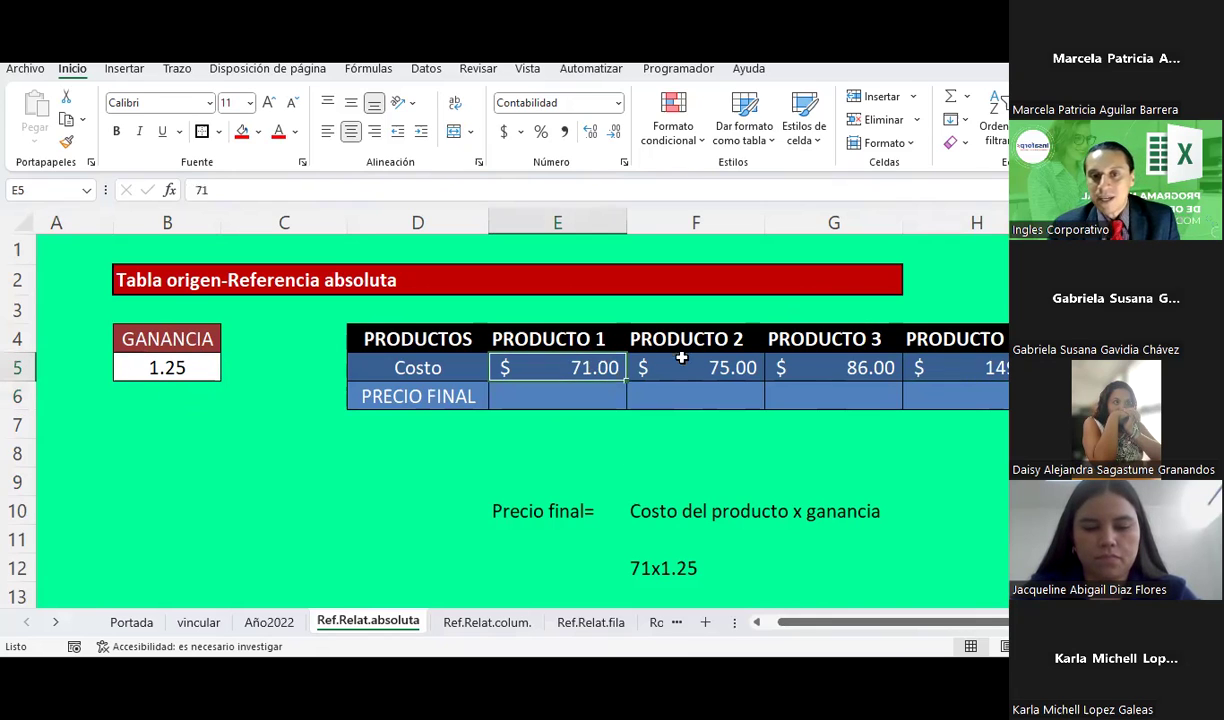
{"action": "left_click", "coordinate": [700, 367]}
{"action": "left_click", "coordinate": [814, 357]}
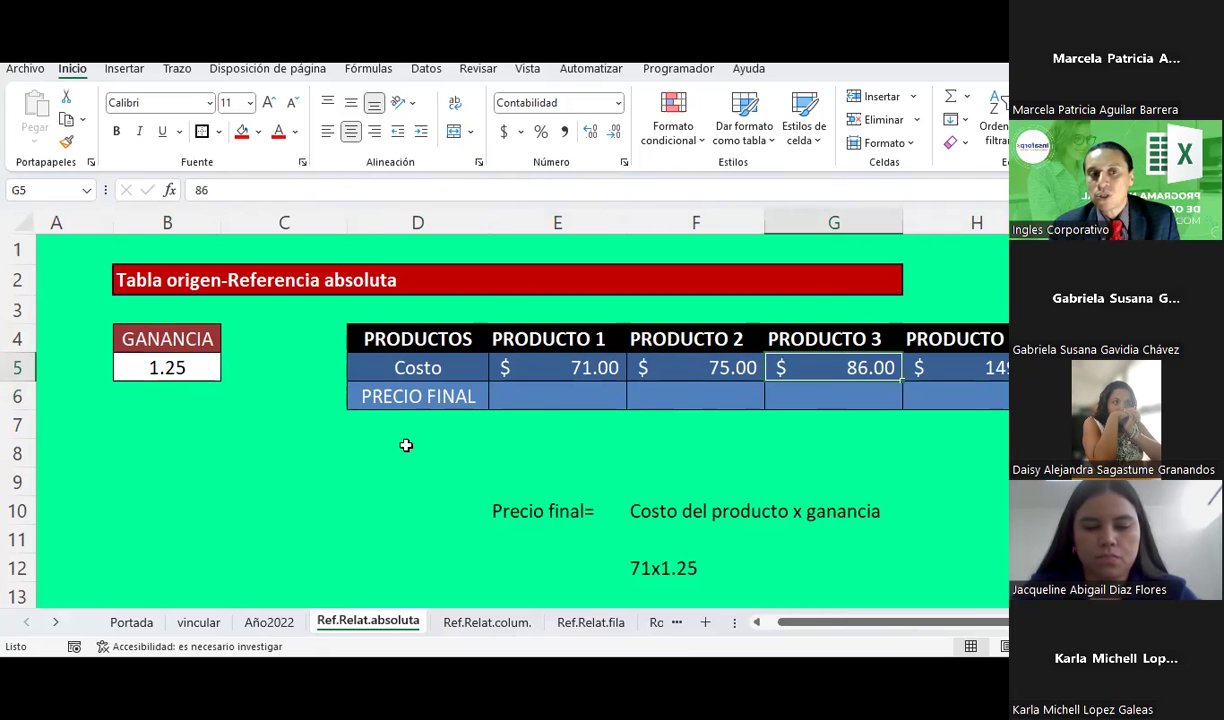
{"action": "left_click", "coordinate": [178, 369]}
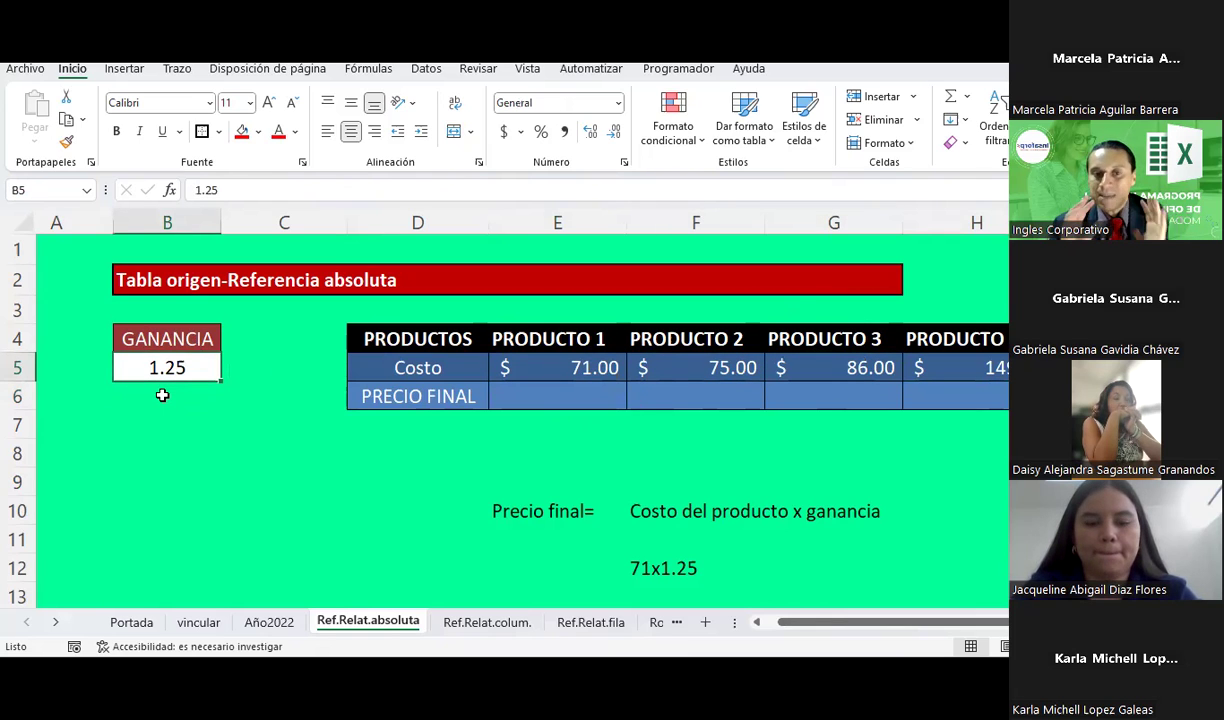
{"action": "left_click", "coordinate": [526, 392]}
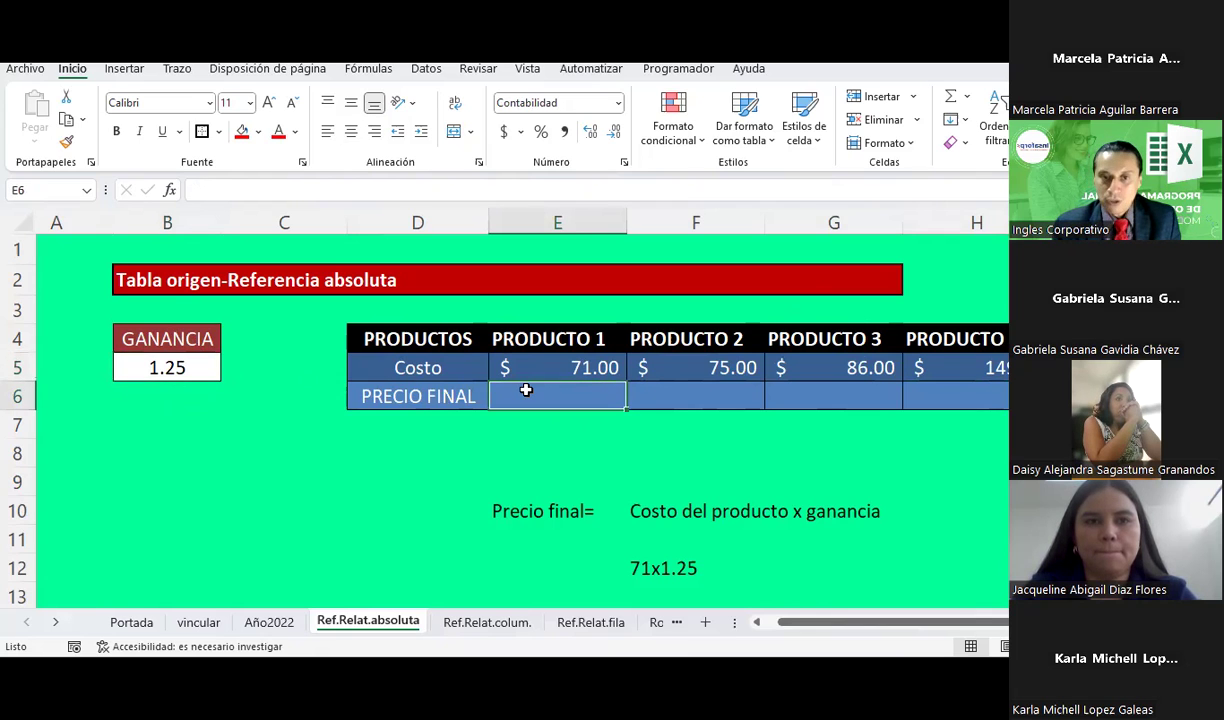
Step: Enter =E5*$B$5 in E6 so Producto 1's precio final shows $88.75
{"action": "type", "text": "="}
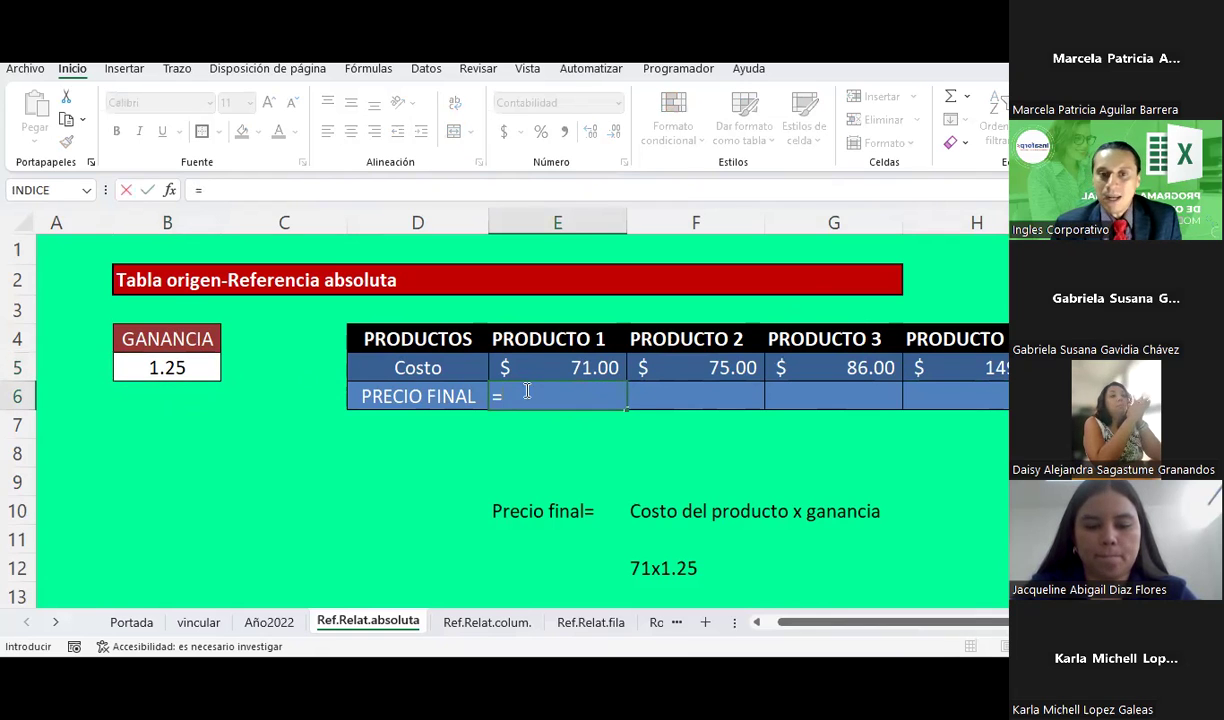
{"action": "key", "text": "Up"}
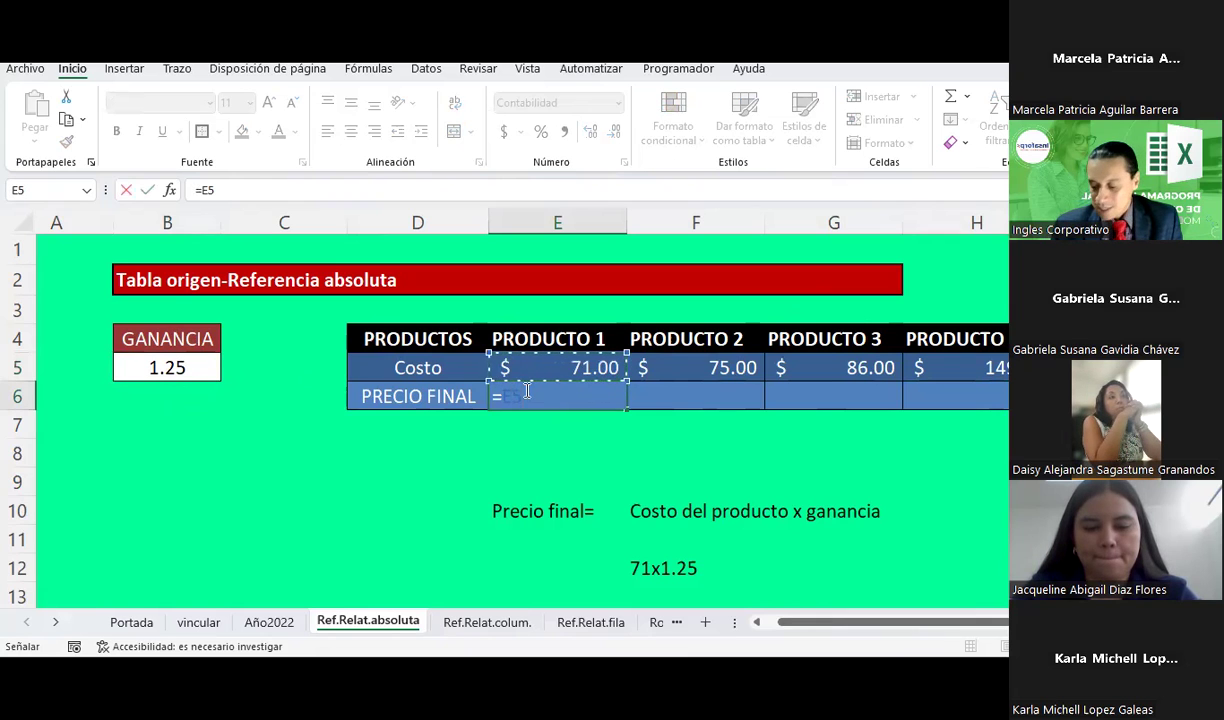
{"action": "type", "text": "*"}
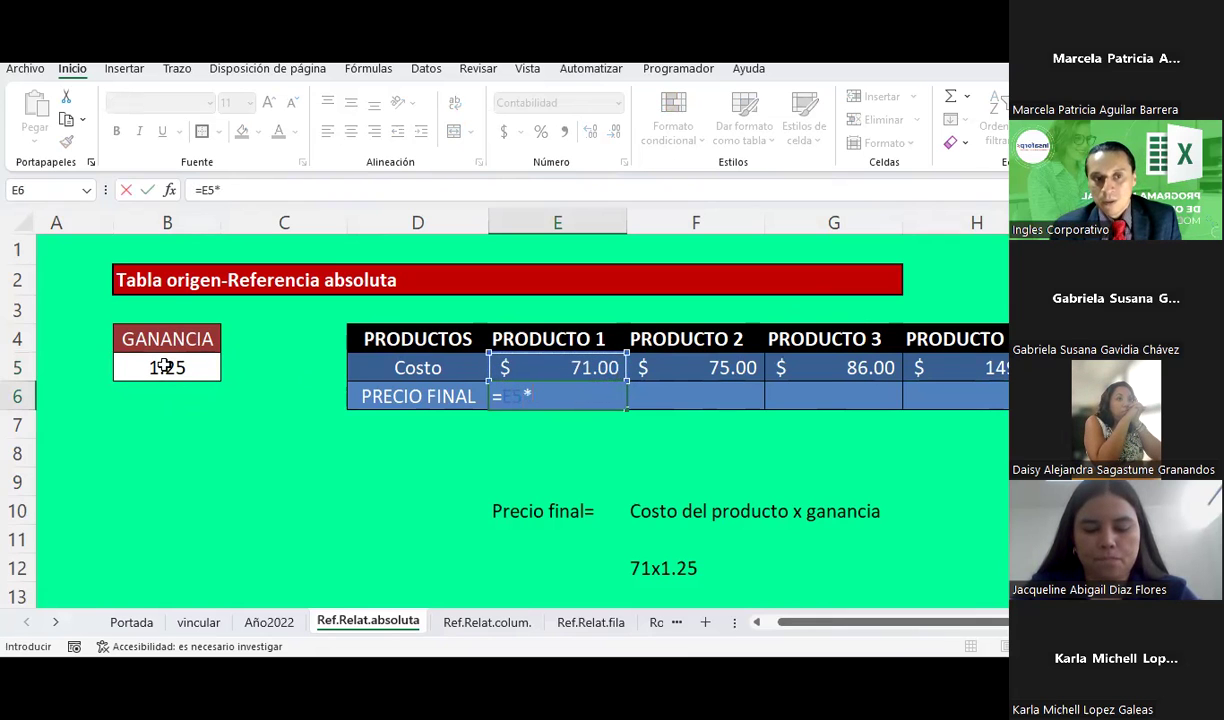
{"action": "left_click", "coordinate": [165, 367]}
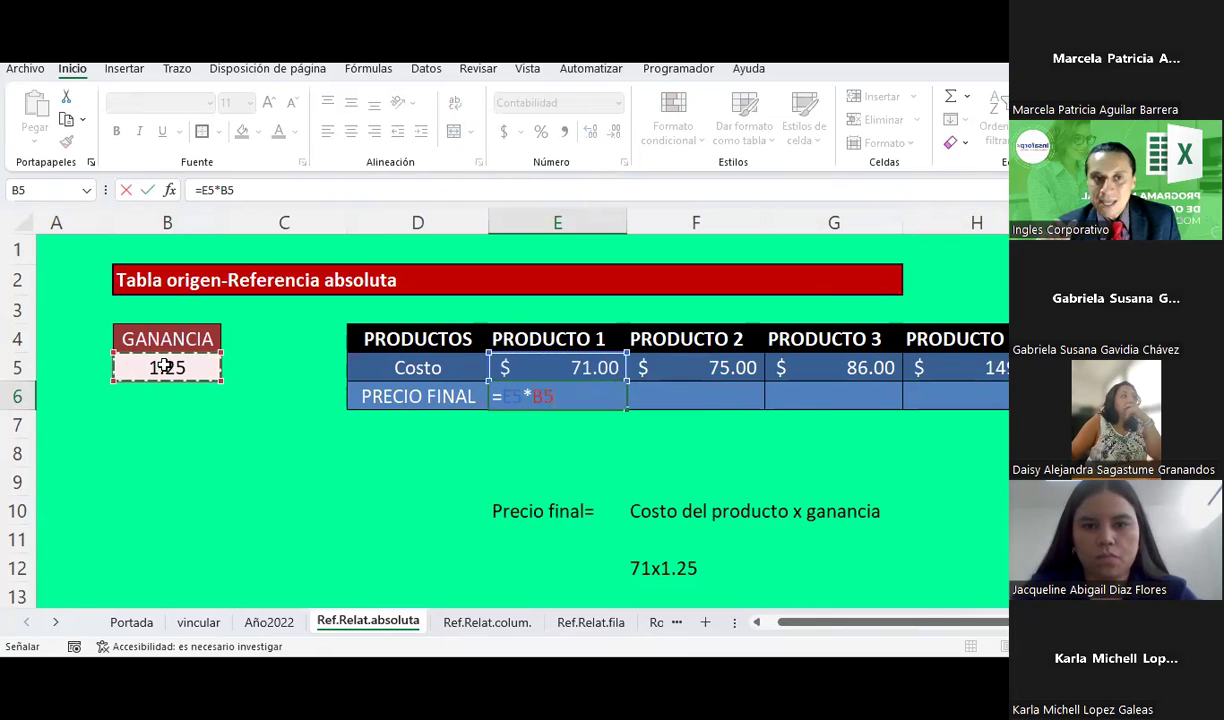
{"action": "left_click", "coordinate": [228, 192]}
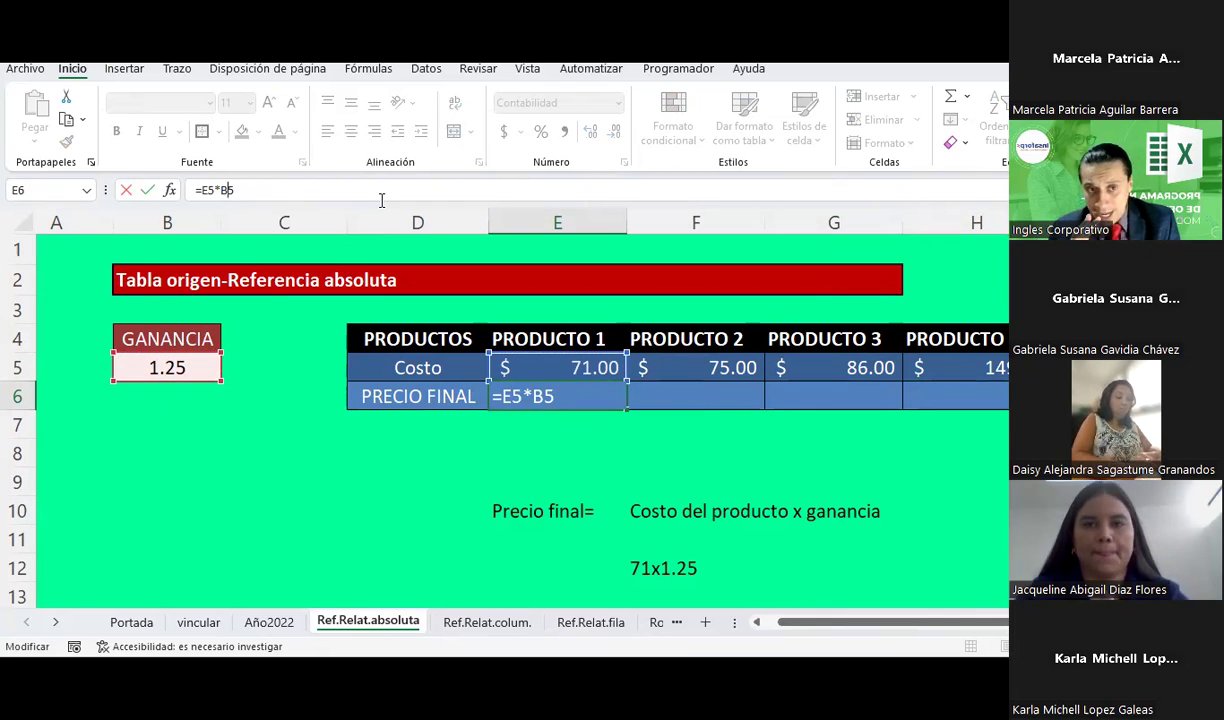
{"action": "key", "text": "F4"}
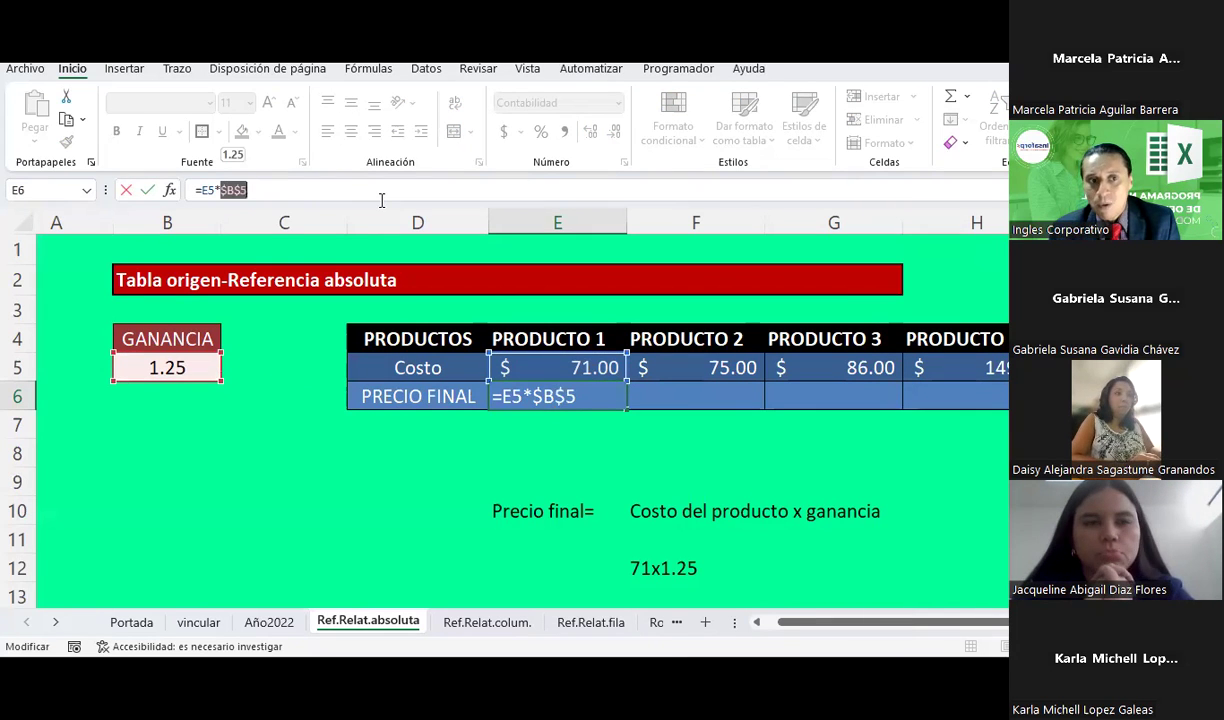
{"action": "left_click", "coordinate": [274, 189]}
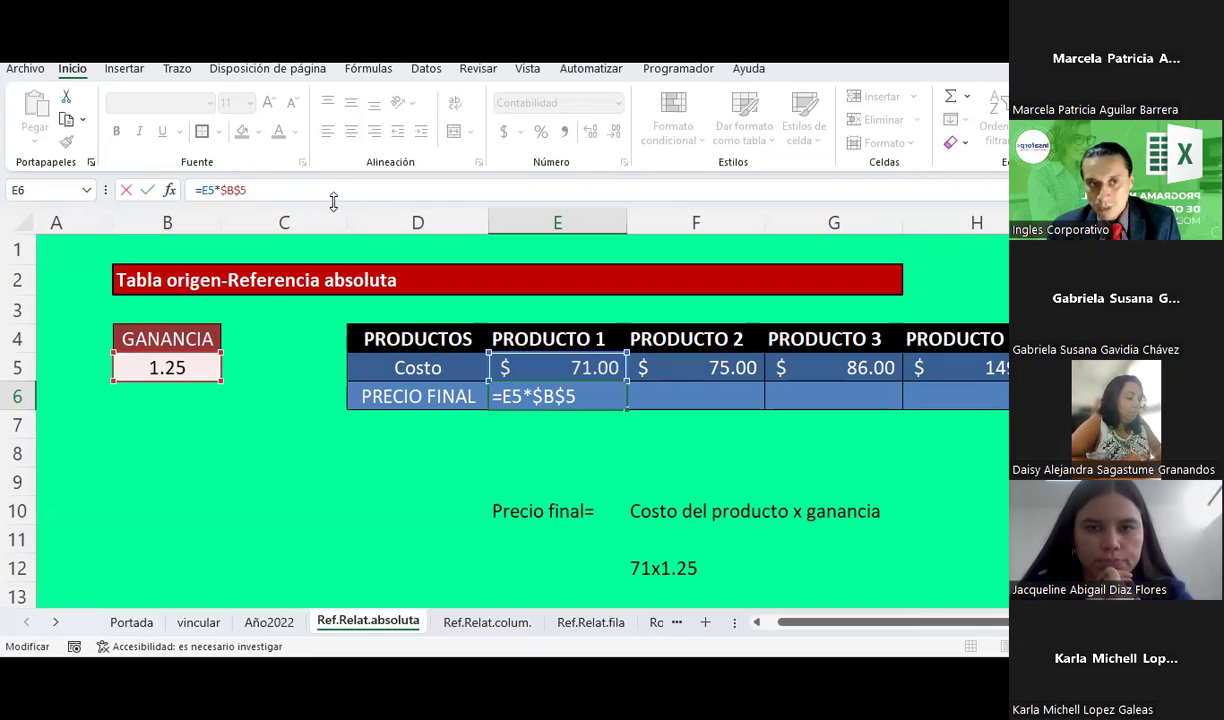
{"action": "key", "text": "Return"}
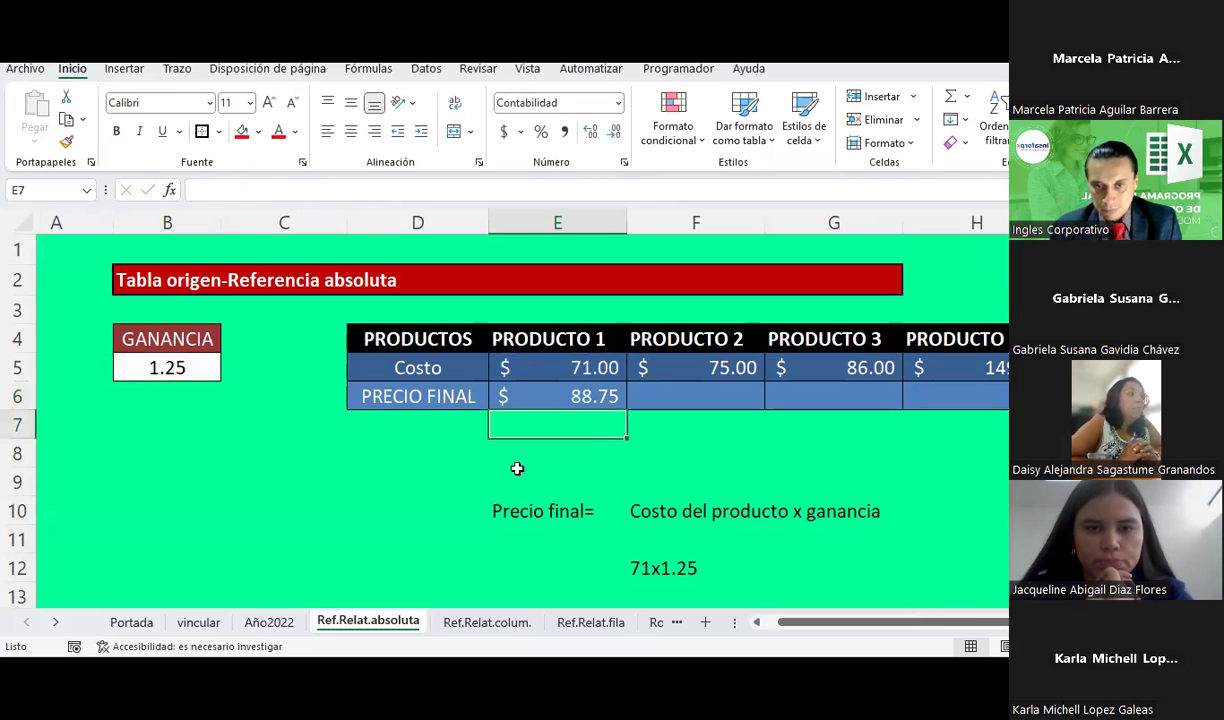
Step: Fill the E6 formula right across F6:H6 and check each product's copied formula
{"action": "left_click", "coordinate": [567, 368]}
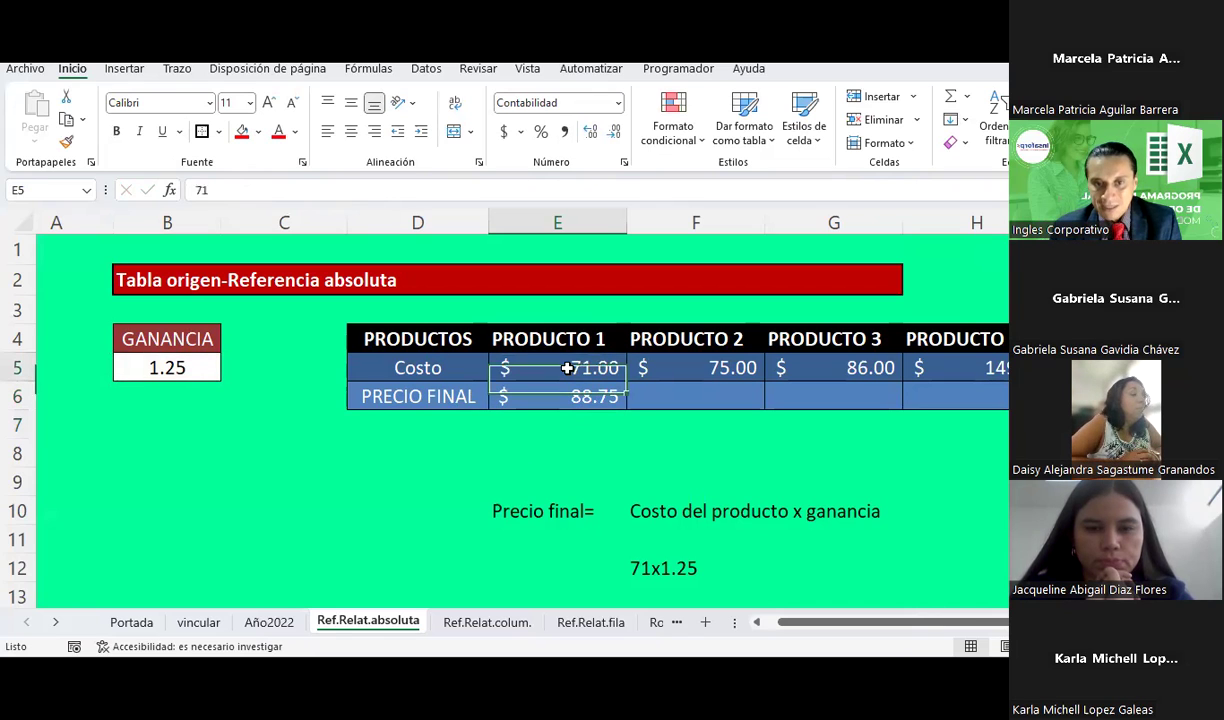
{"action": "left_click", "coordinate": [178, 365]}
{"action": "left_click", "coordinate": [569, 398]}
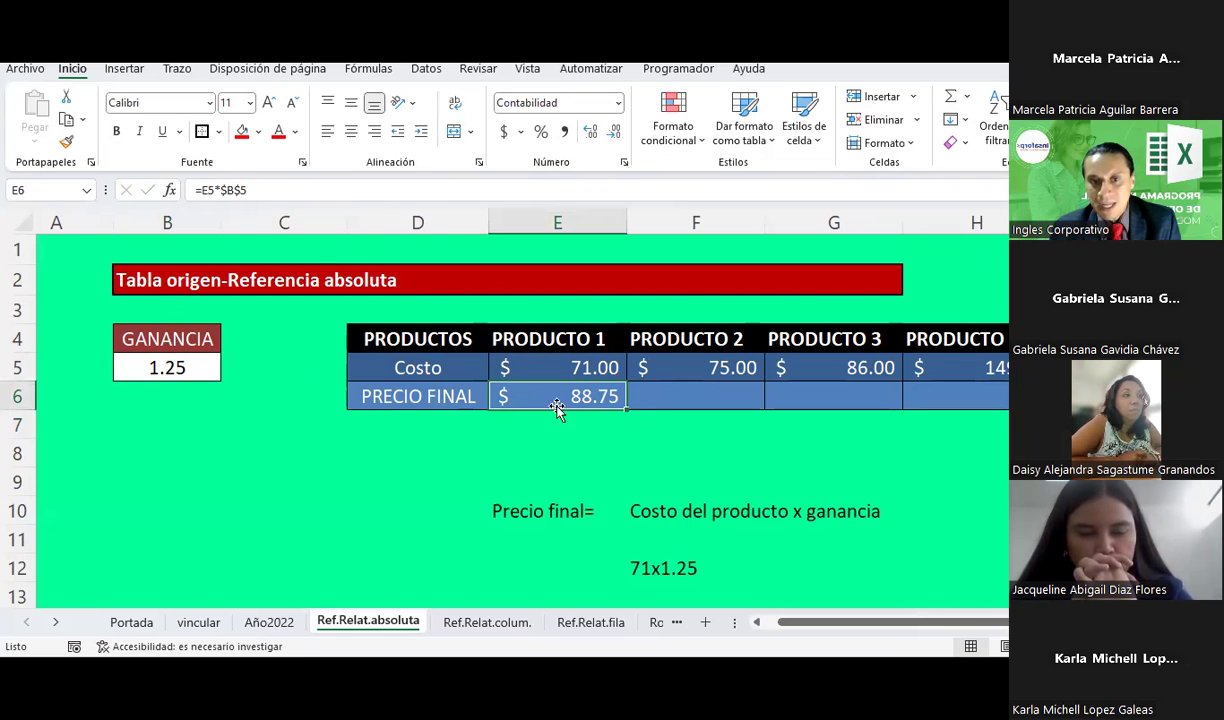
{"action": "left_click_drag", "start_coordinate": [627, 408], "coordinate": [1005, 420]}
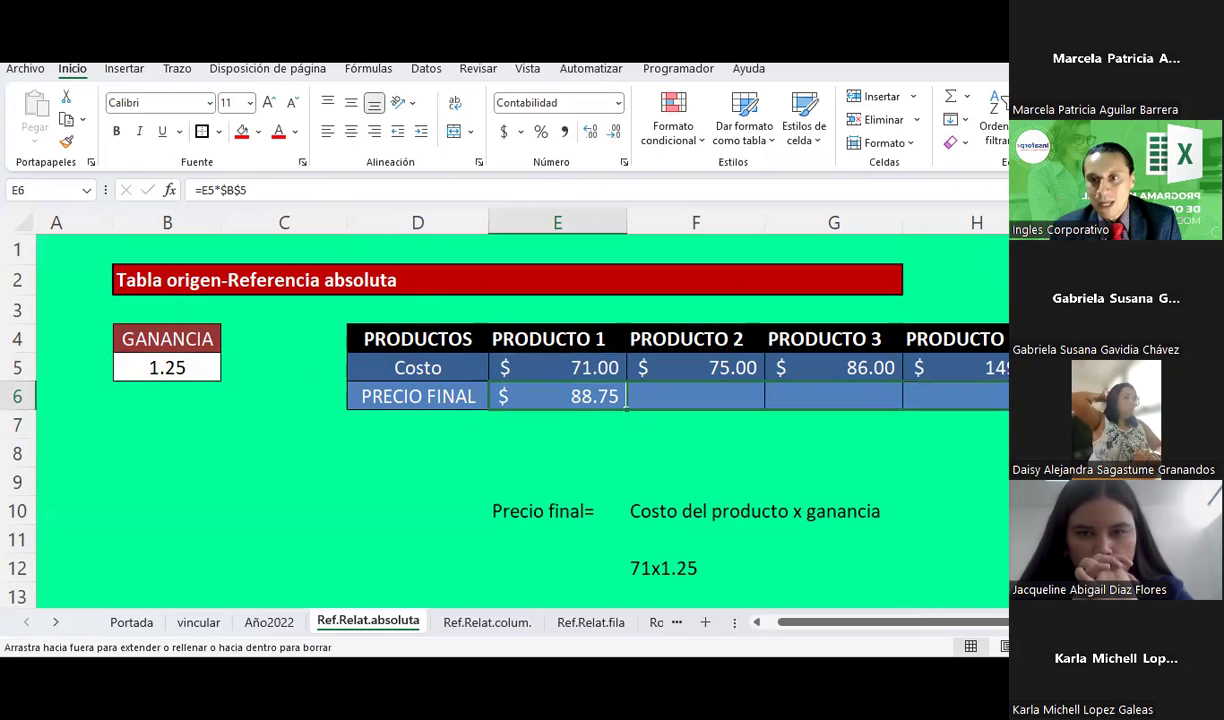
{"action": "left_click", "coordinate": [750, 478]}
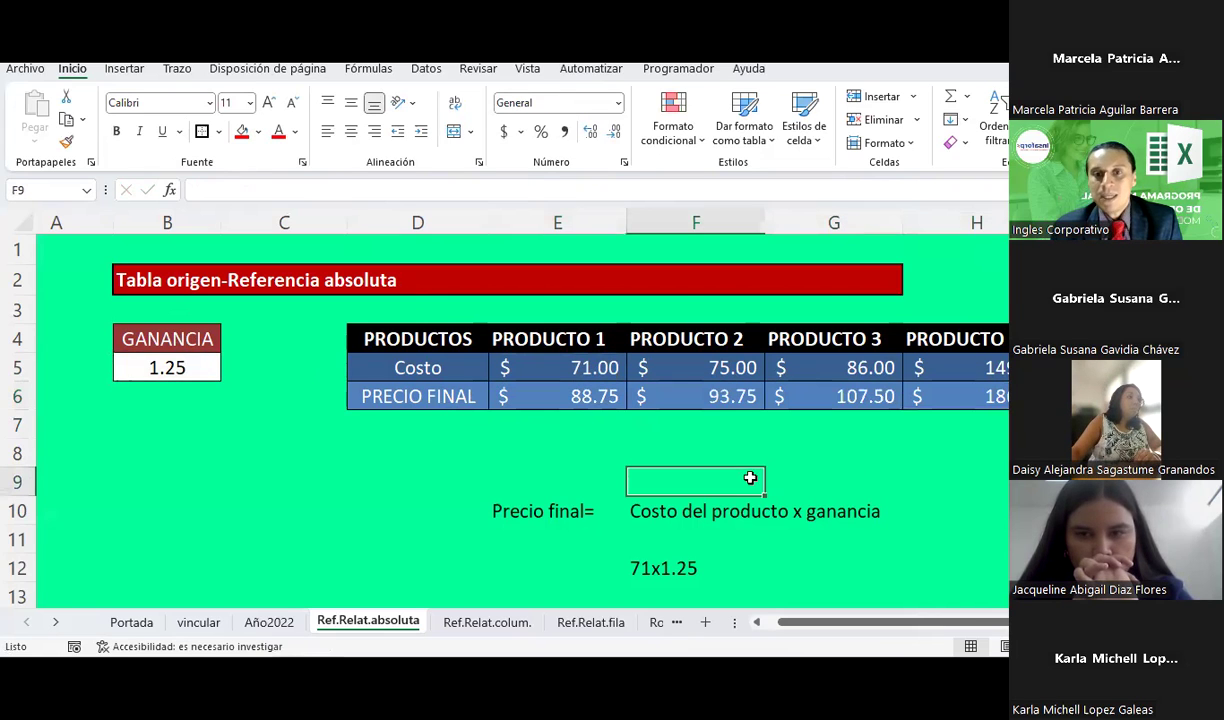
{"action": "left_click", "coordinate": [671, 398]}
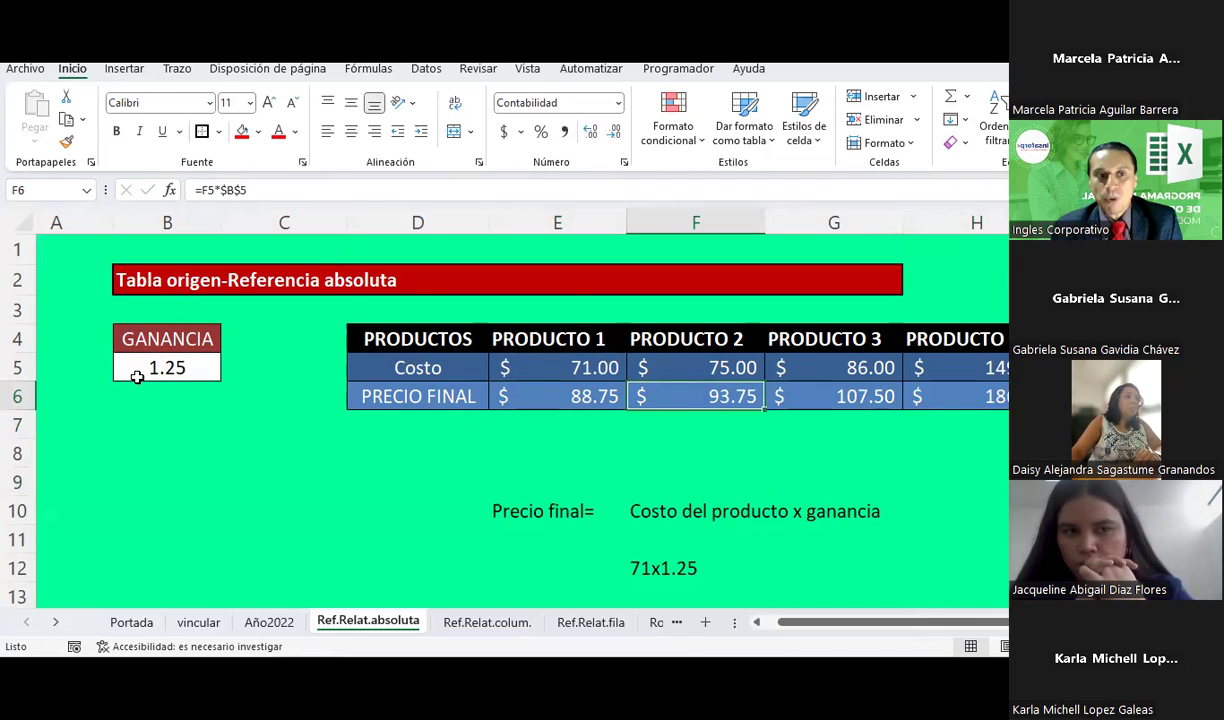
{"action": "left_click", "coordinate": [848, 394]}
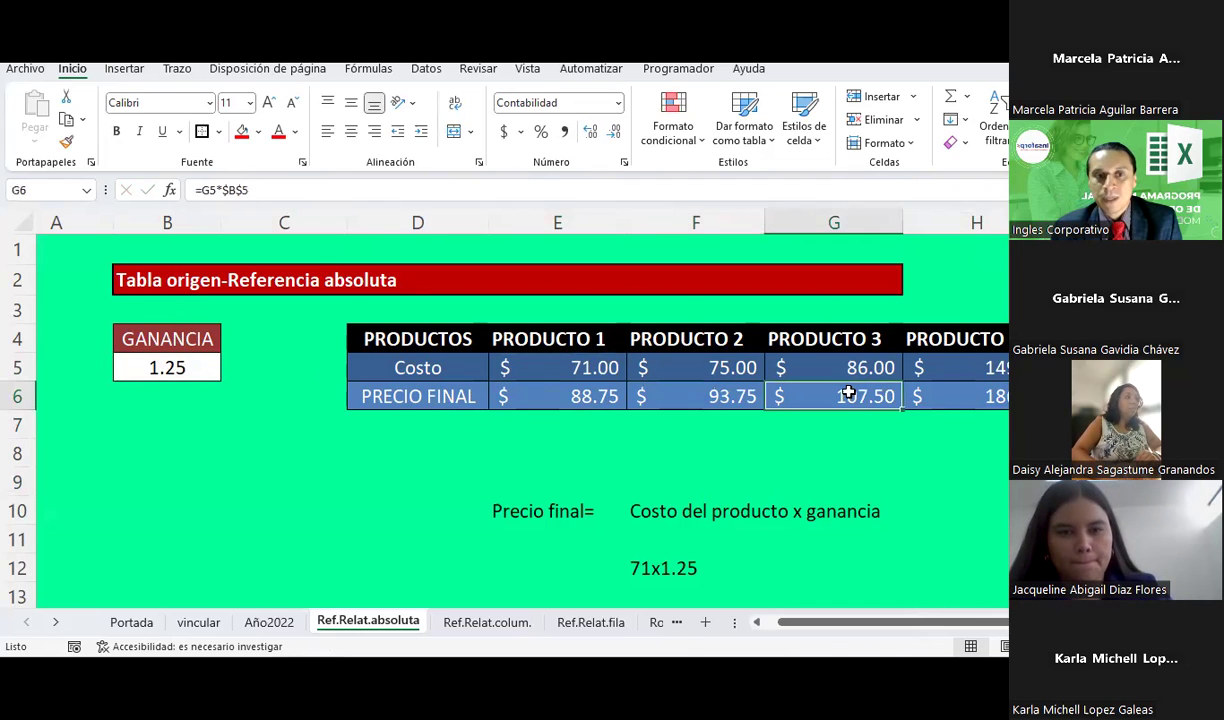
{"action": "left_click", "coordinate": [993, 391]}
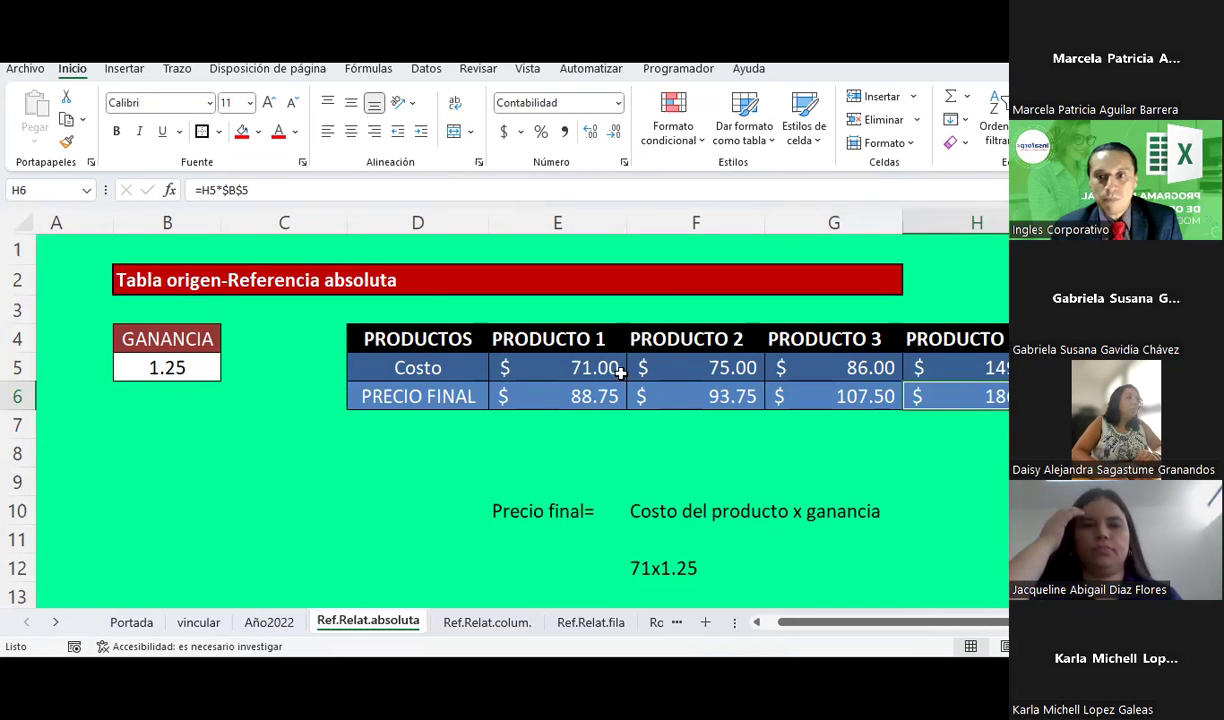
{"action": "key", "text": "Right"}
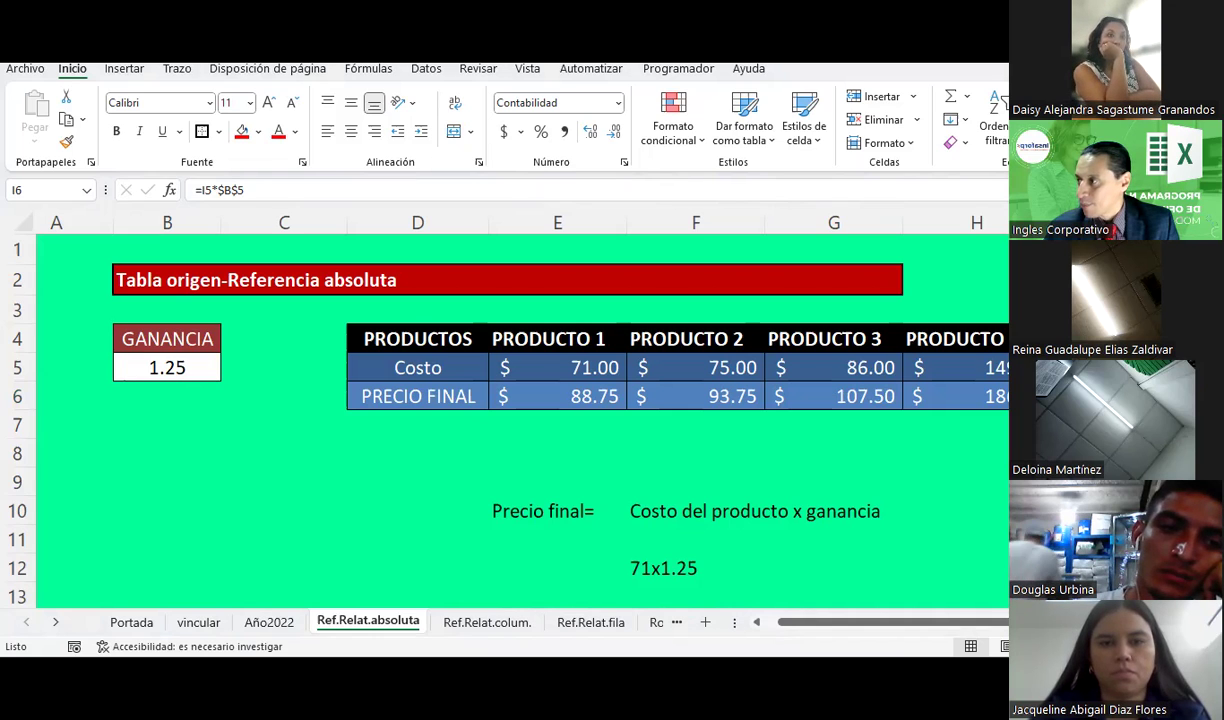
Step: Go to the Ref.Relat.colum. sheet and select all product codes and descriptions
{"action": "left_click", "coordinate": [505, 628]}
{"action": "left_click", "coordinate": [556, 421]}
{"action": "scroll", "coordinate": [558, 422], "scroll_direction": "up", "scroll_amount": 3}
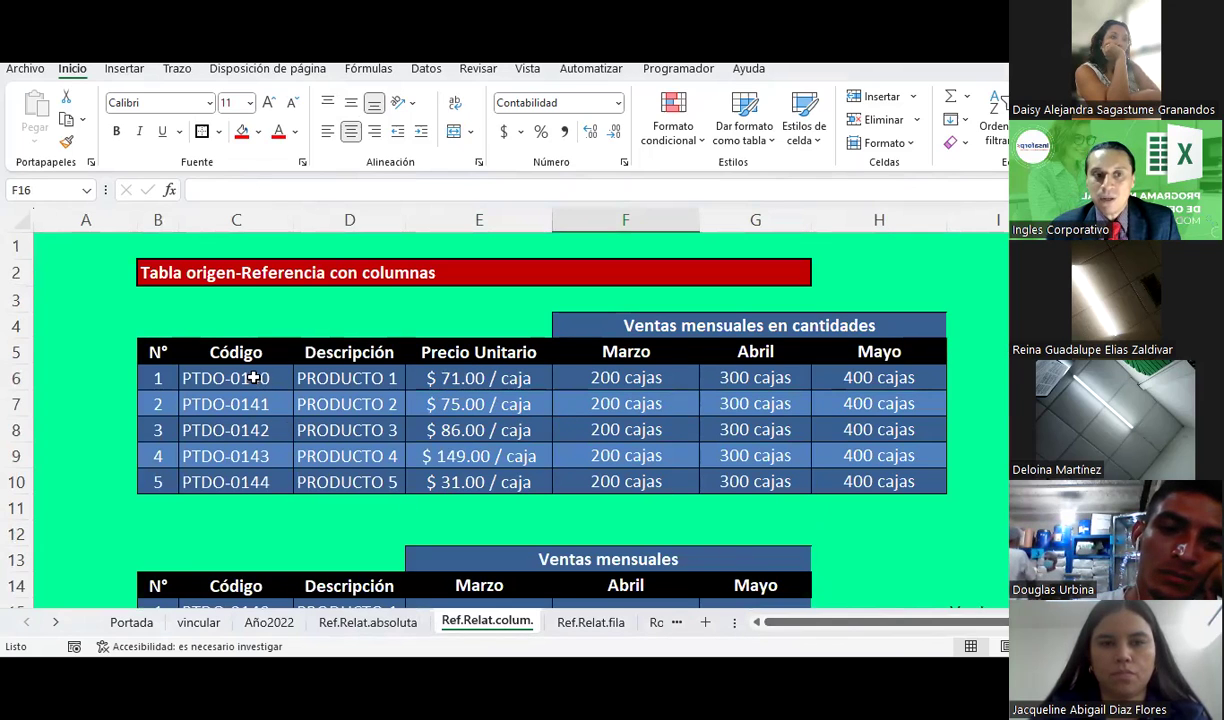
{"action": "left_click_drag", "start_coordinate": [253, 377], "coordinate": [367, 492]}
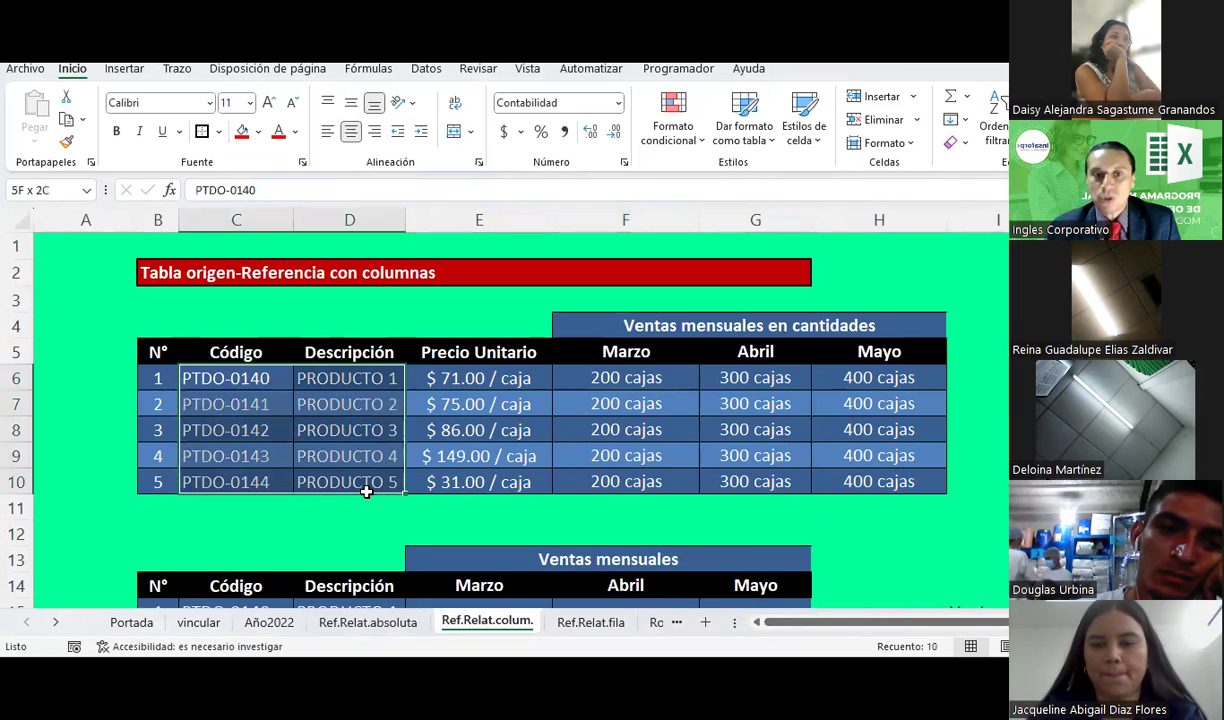
Step: Review the Precio Unitario column, the Marzo–Mayo quantities and the empty Ventas mensuales table
{"action": "left_click_drag", "start_coordinate": [455, 378], "coordinate": [483, 486]}
{"action": "left_click", "coordinate": [568, 376]}
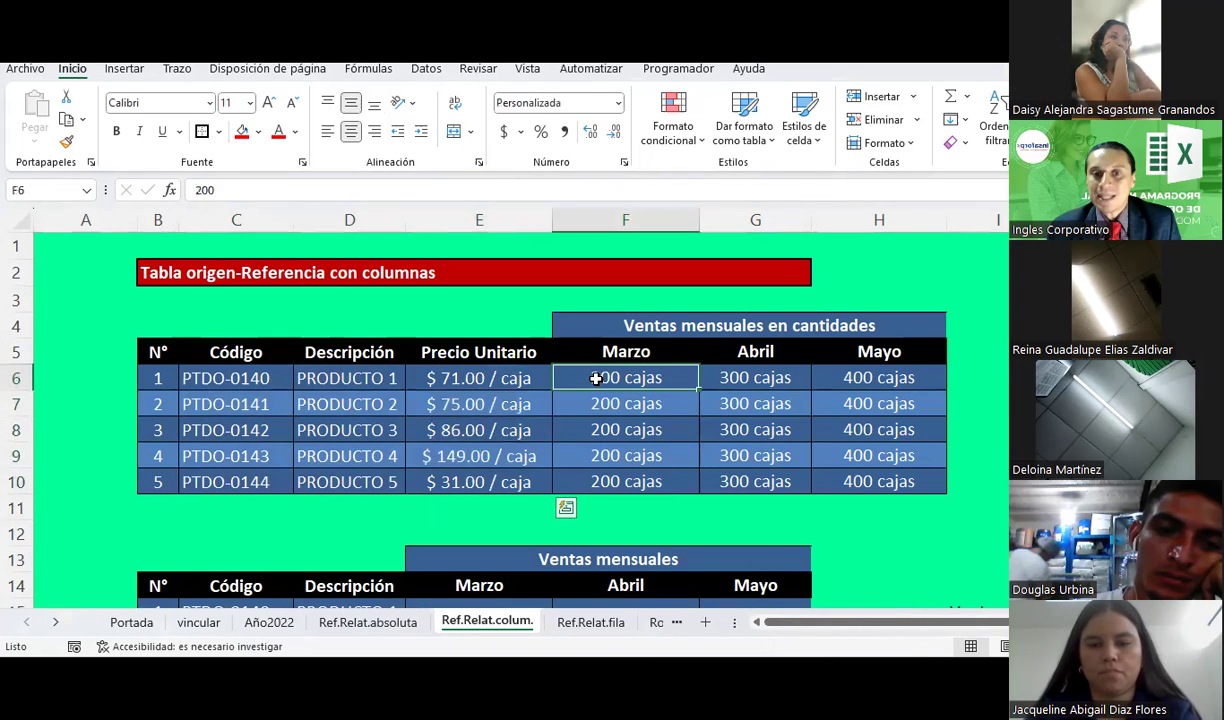
{"action": "left_click", "coordinate": [762, 377]}
{"action": "left_click", "coordinate": [925, 376]}
{"action": "left_click", "coordinate": [869, 402]}
{"action": "left_click", "coordinate": [588, 402]}
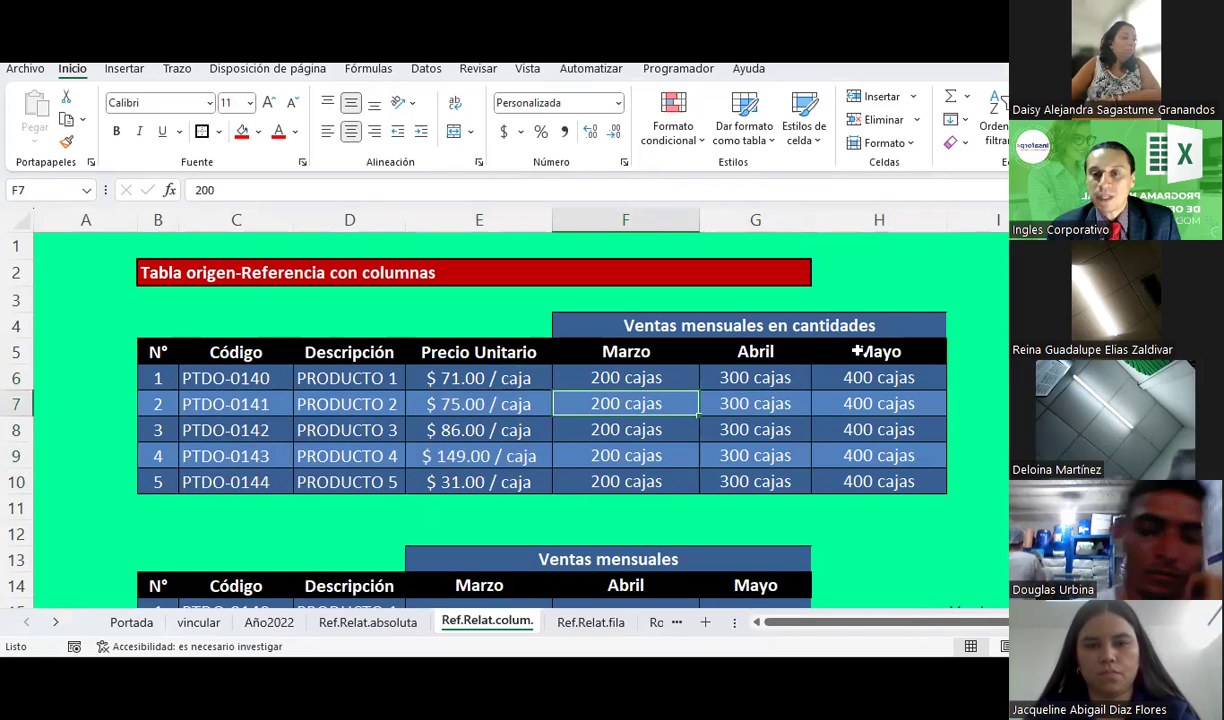
{"action": "scroll", "coordinate": [546, 441], "scroll_direction": "down", "scroll_amount": 1}
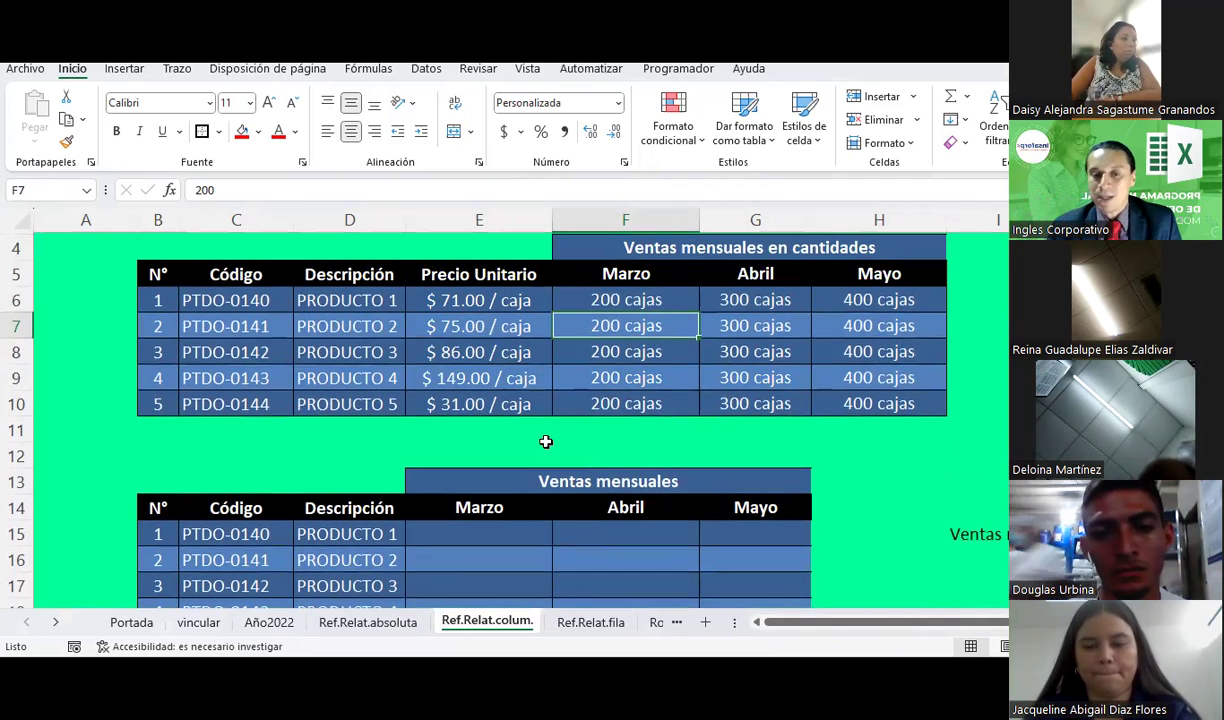
{"action": "scroll", "coordinate": [530, 432], "scroll_direction": "down", "scroll_amount": 1}
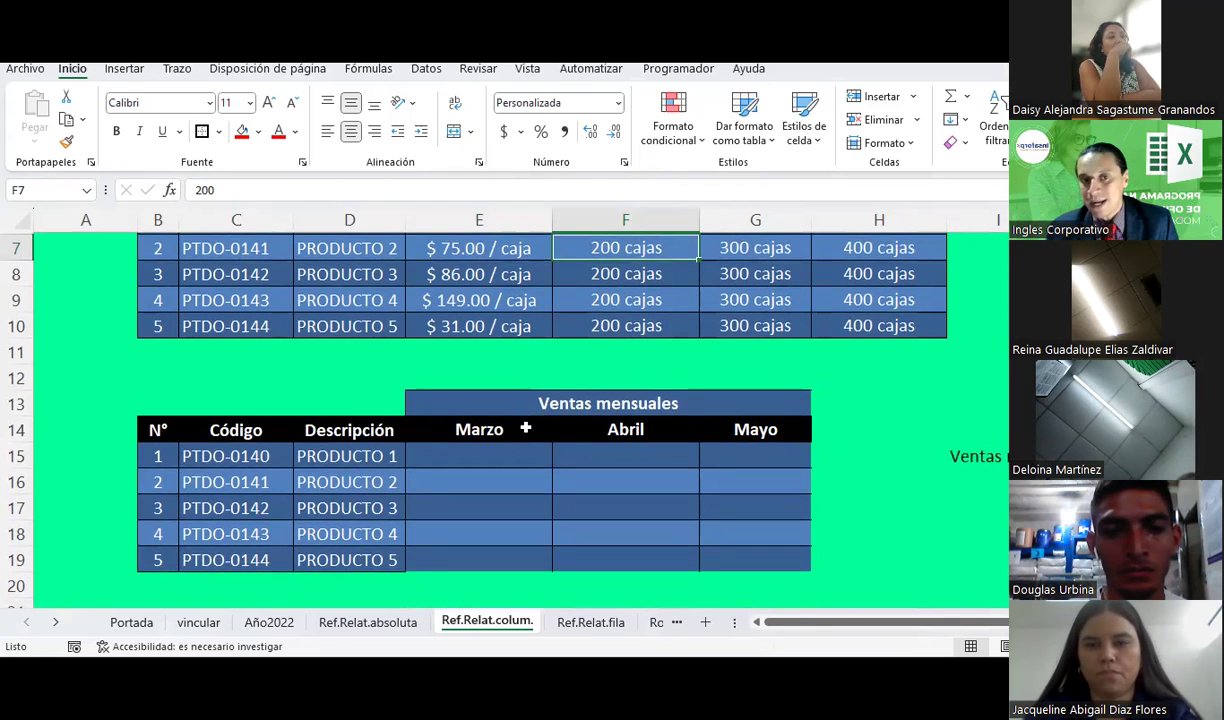
{"action": "scroll", "coordinate": [525, 428], "scroll_direction": "up", "scroll_amount": 1}
{"action": "scroll", "coordinate": [525, 428], "scroll_direction": "down", "scroll_amount": 1}
{"action": "scroll", "coordinate": [510, 415], "scroll_direction": "up", "scroll_amount": 2}
{"action": "left_click", "coordinate": [477, 386]}
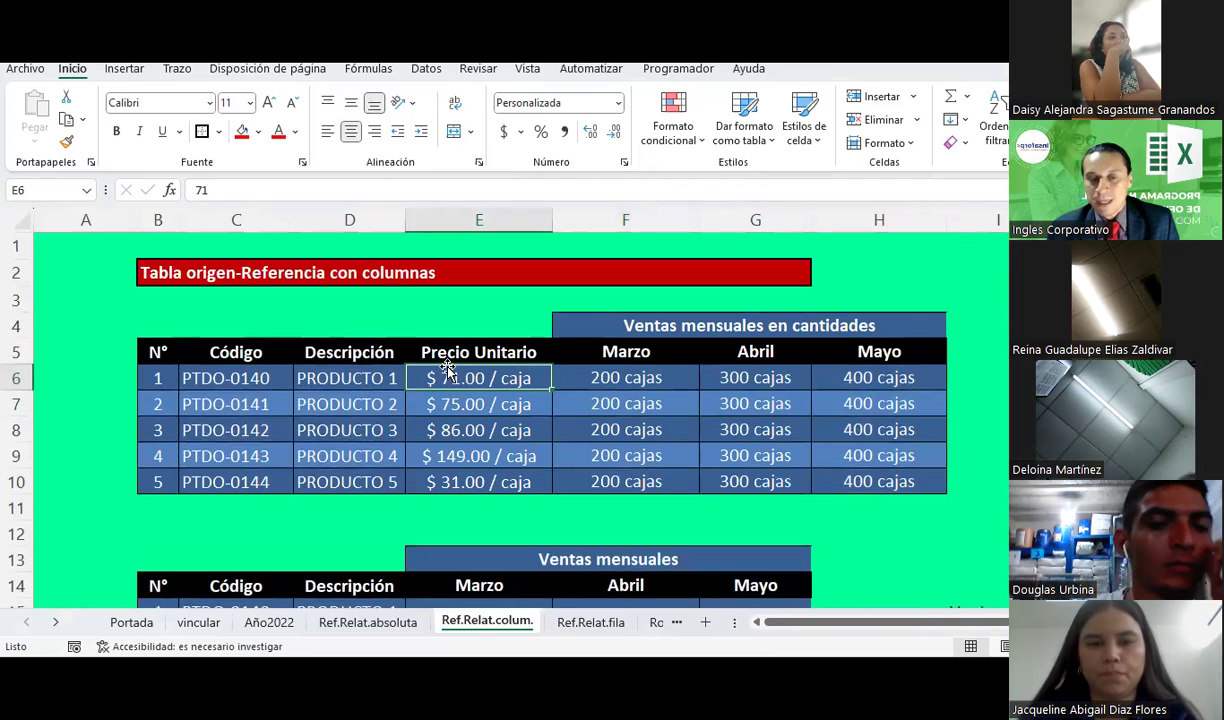
{"action": "left_click", "coordinate": [585, 377]}
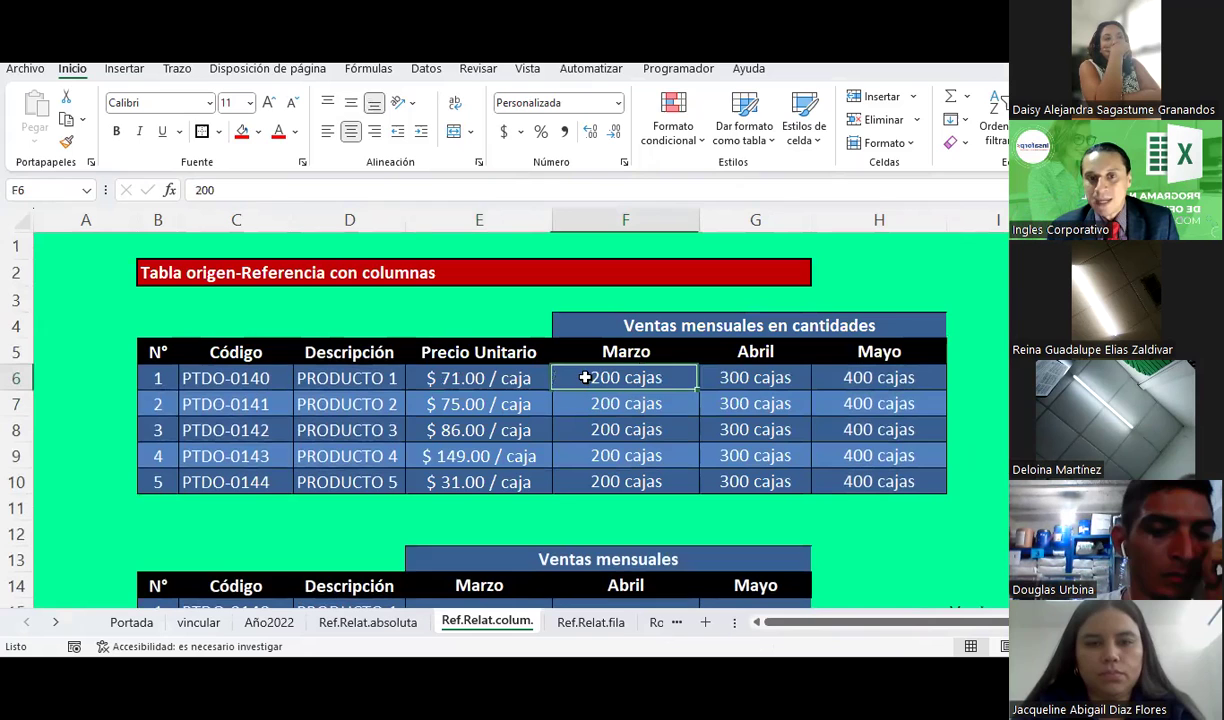
{"action": "left_click_drag", "start_coordinate": [585, 377], "coordinate": [627, 370]}
{"action": "left_click", "coordinate": [755, 377]}
{"action": "left_click", "coordinate": [861, 377]}
{"action": "scroll", "coordinate": [527, 414], "scroll_direction": "down", "scroll_amount": 1}
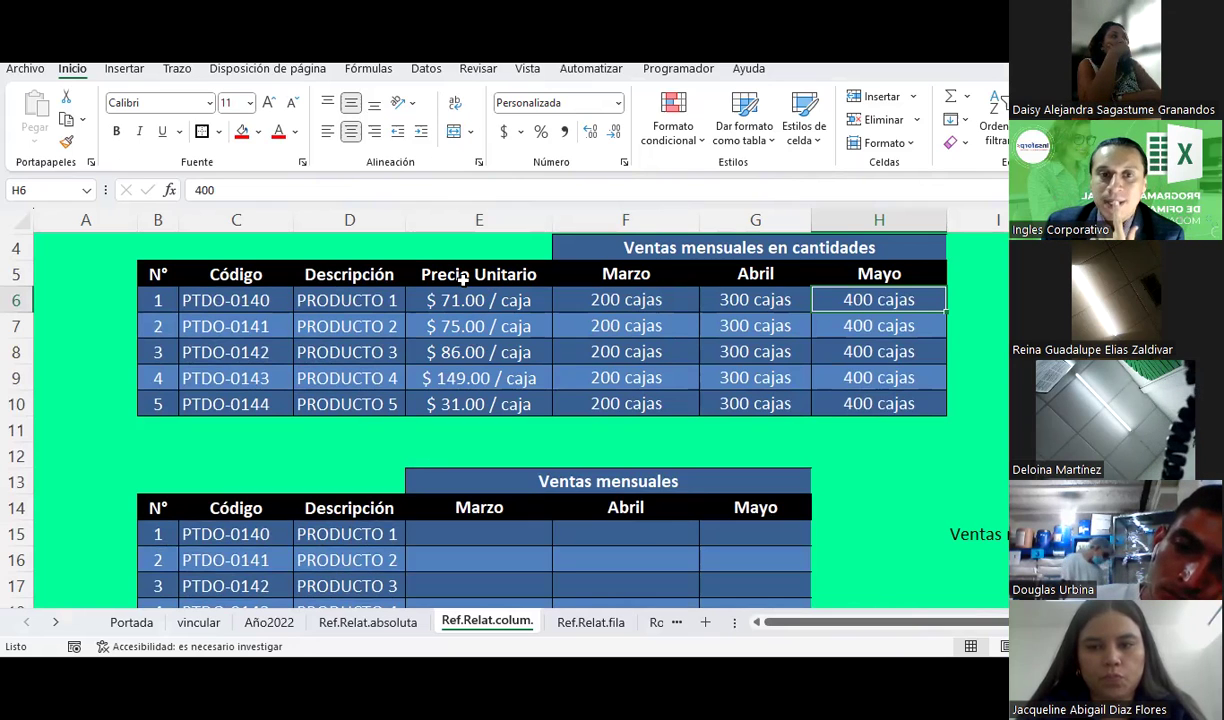
{"action": "left_click", "coordinate": [476, 299]}
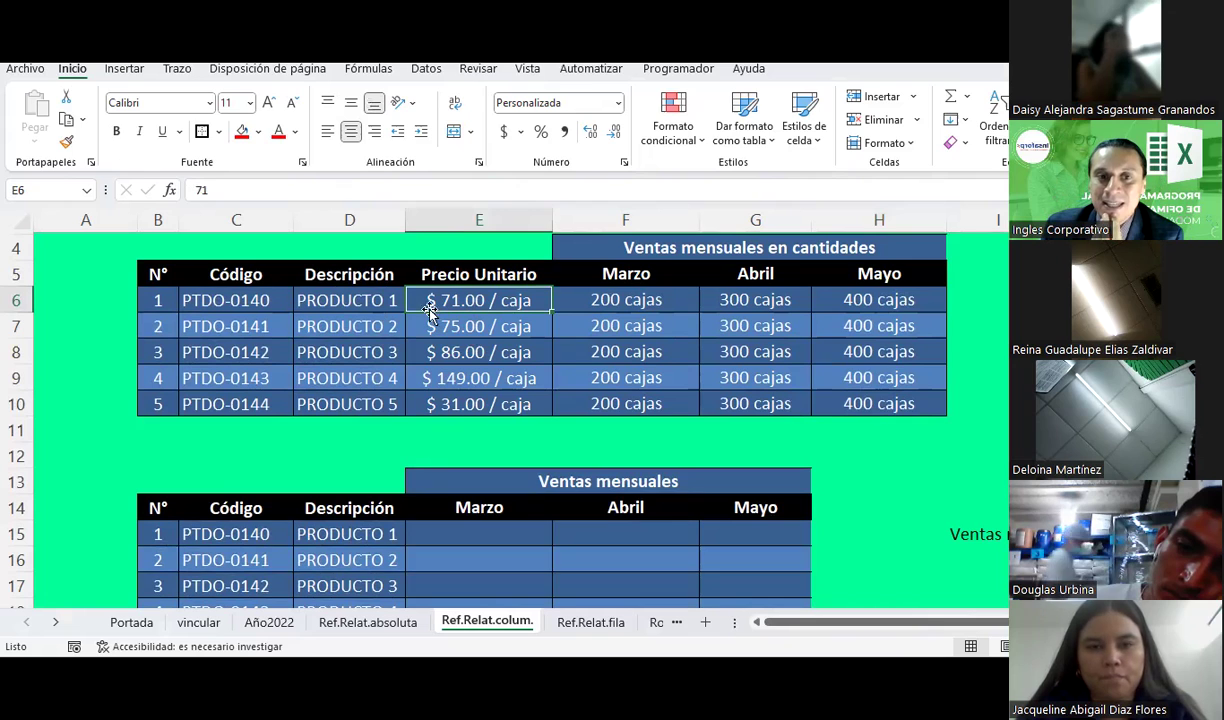
{"action": "left_click", "coordinate": [590, 299]}
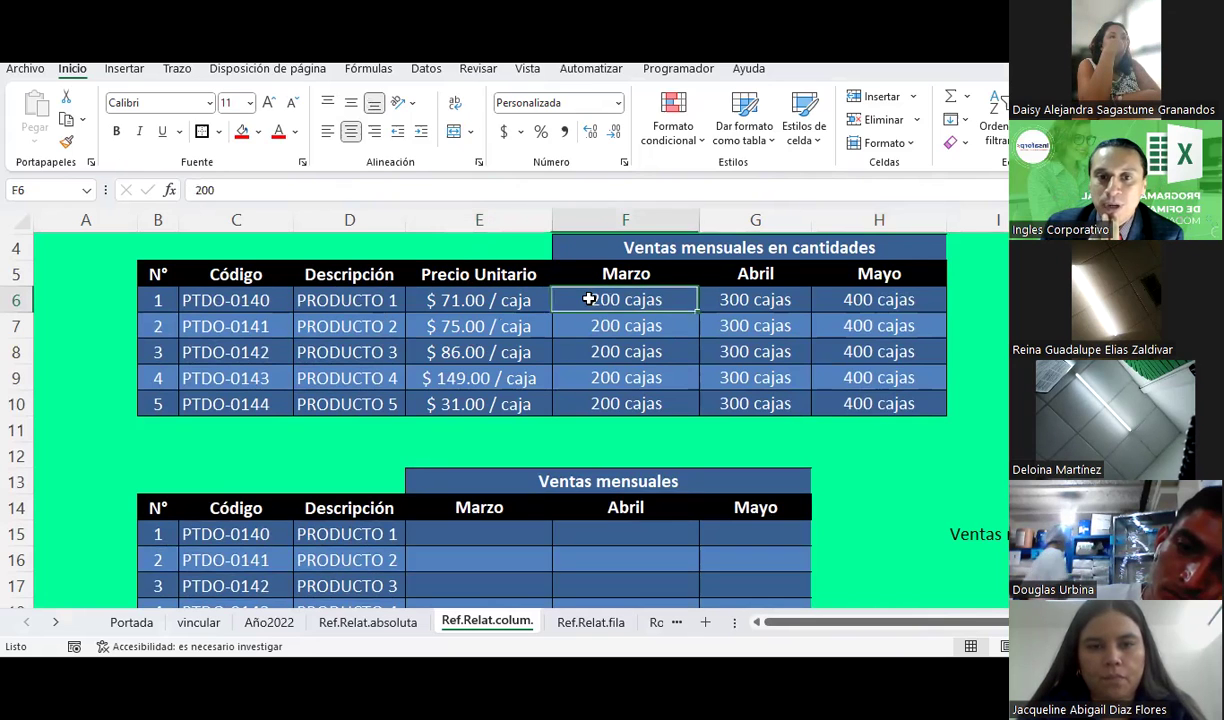
{"action": "left_click", "coordinate": [727, 301]}
{"action": "left_click", "coordinate": [885, 303]}
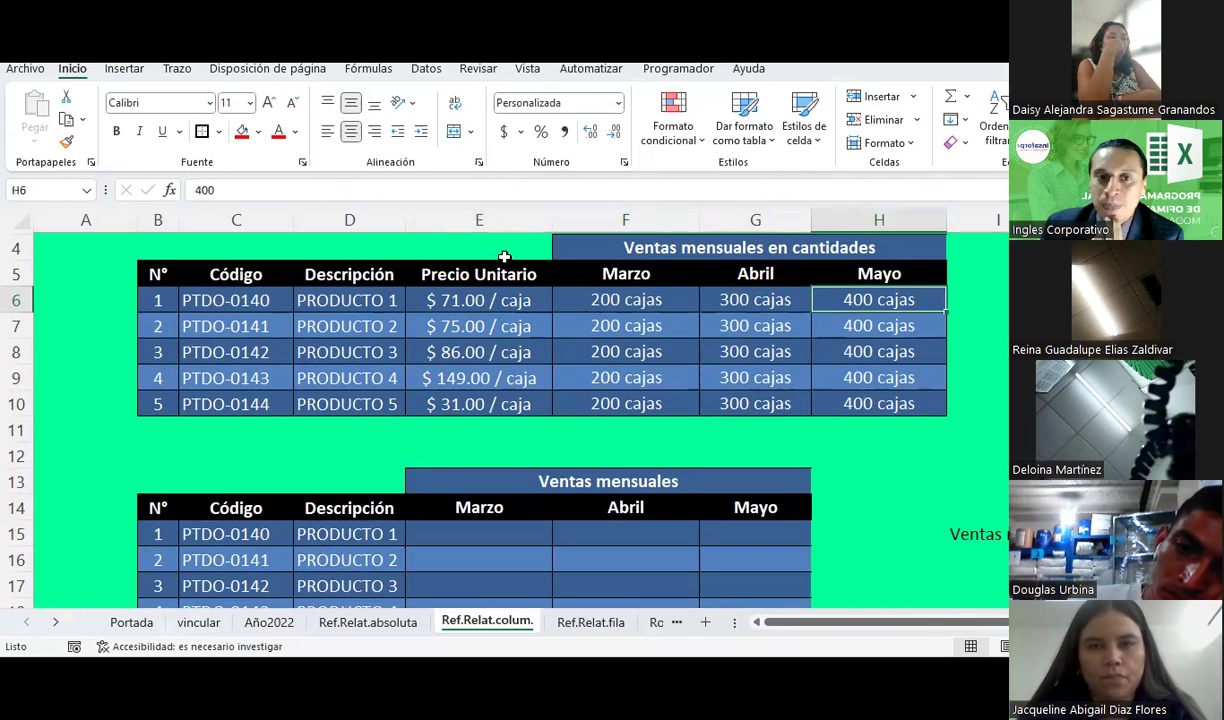
{"action": "left_click", "coordinate": [472, 327]}
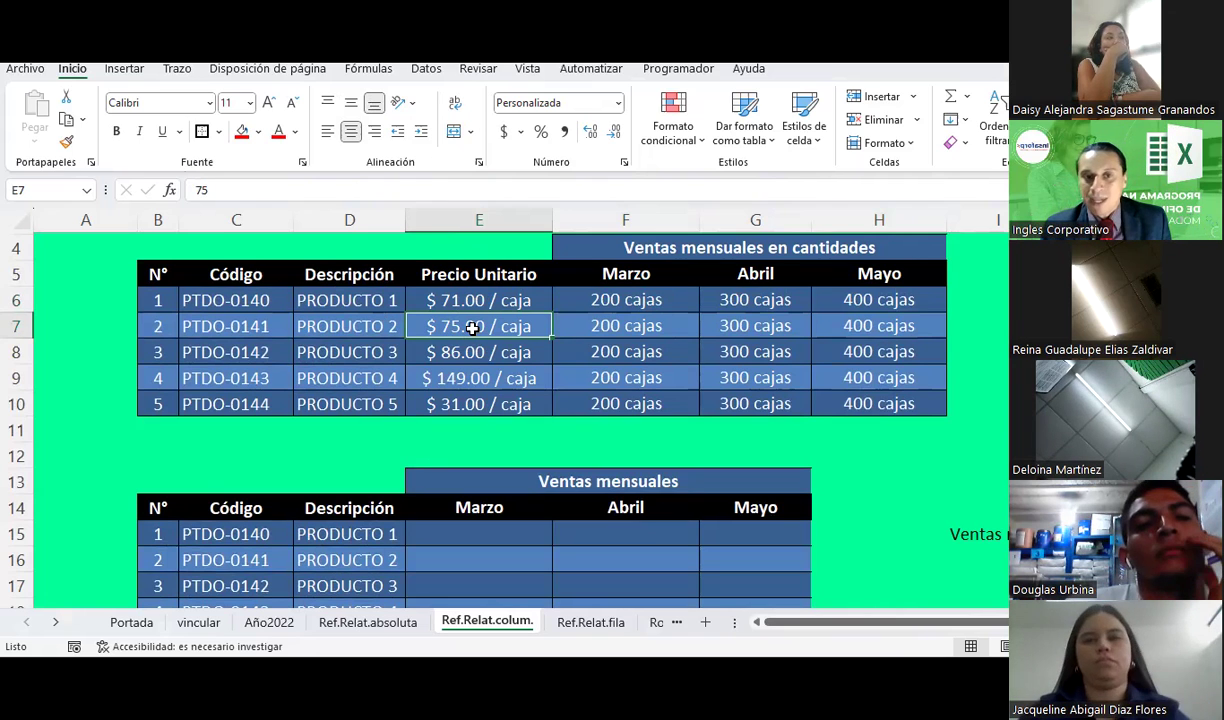
{"action": "left_click", "coordinate": [634, 322]}
{"action": "left_click", "coordinate": [735, 325]}
{"action": "left_click", "coordinate": [884, 331]}
{"action": "left_click", "coordinate": [479, 299]}
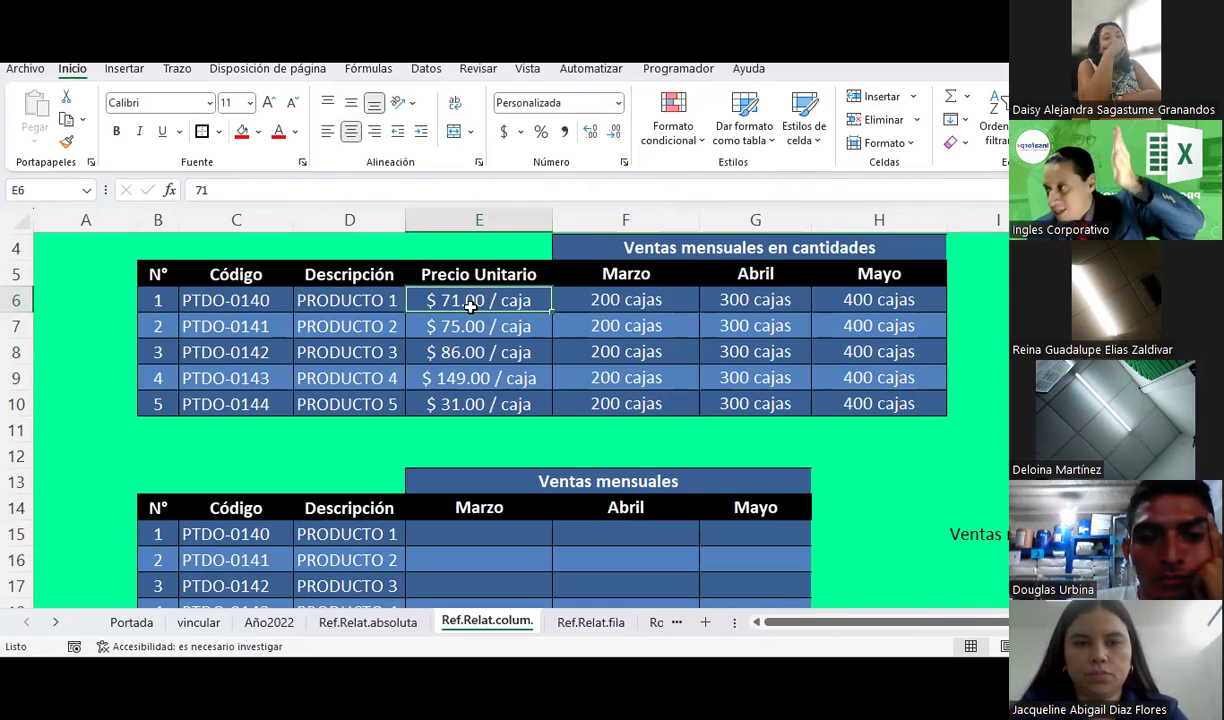
{"action": "left_click_drag", "start_coordinate": [618, 307], "coordinate": [897, 300]}
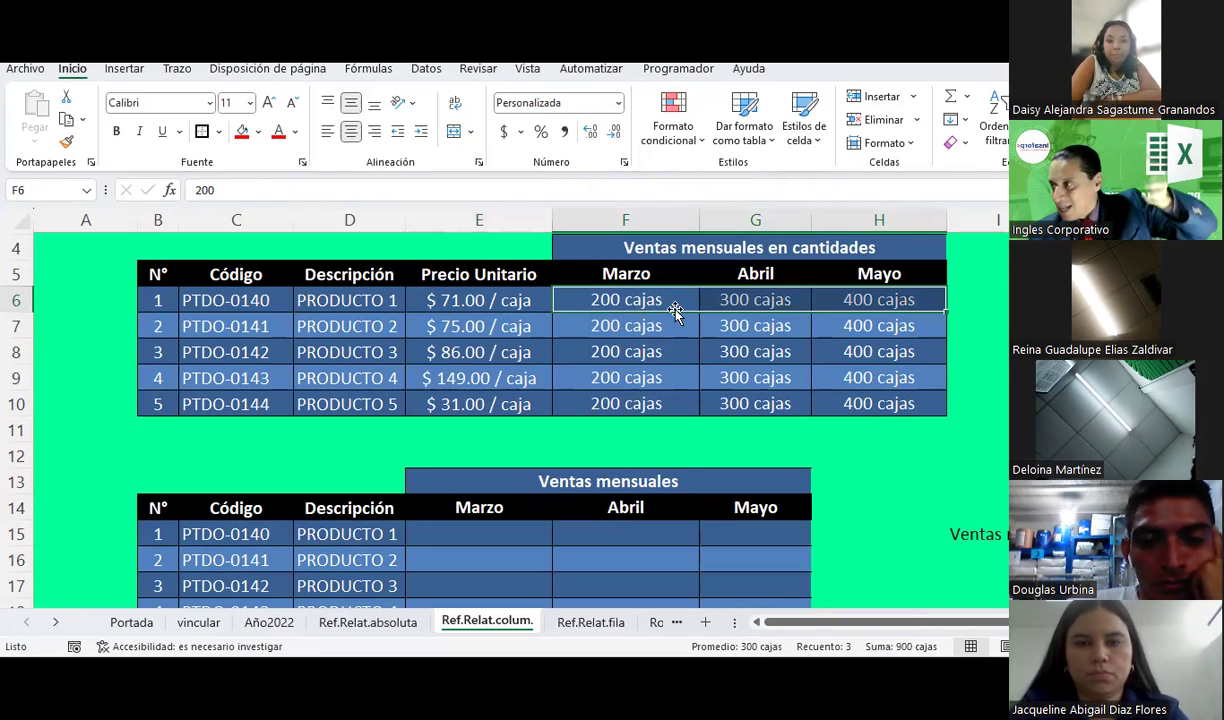
{"action": "left_click", "coordinate": [476, 315]}
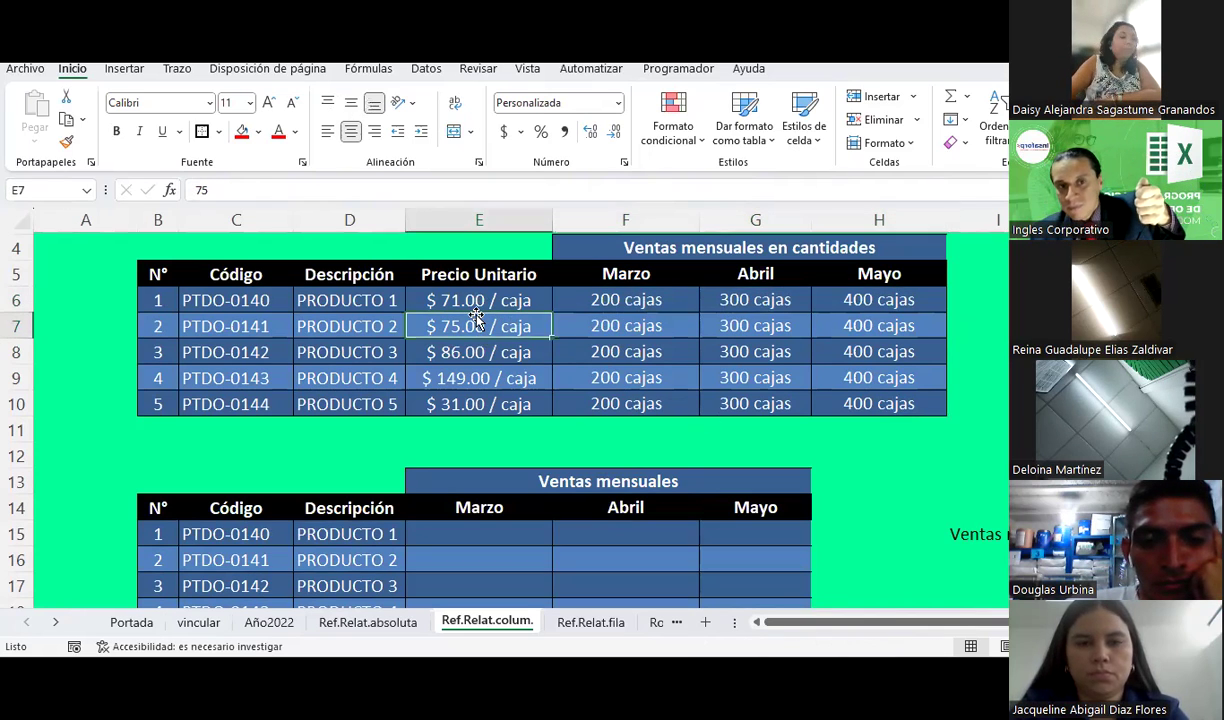
{"action": "left_click", "coordinate": [479, 299]}
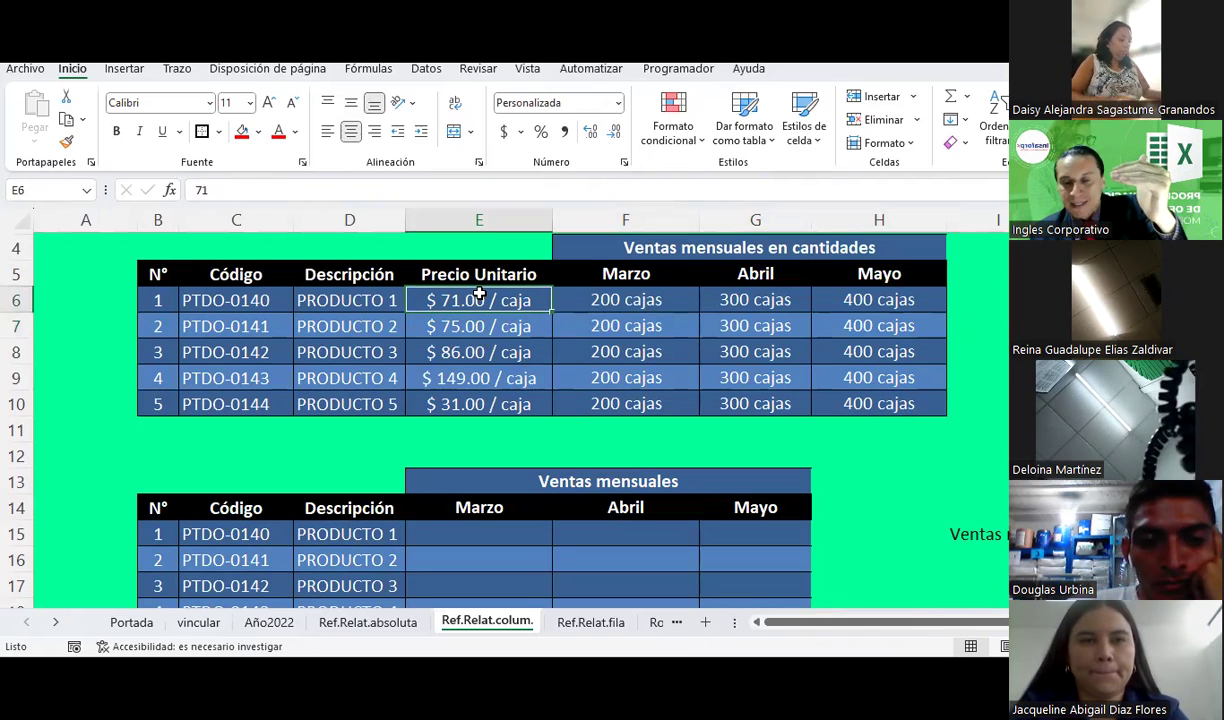
{"action": "left_click", "coordinate": [529, 328]}
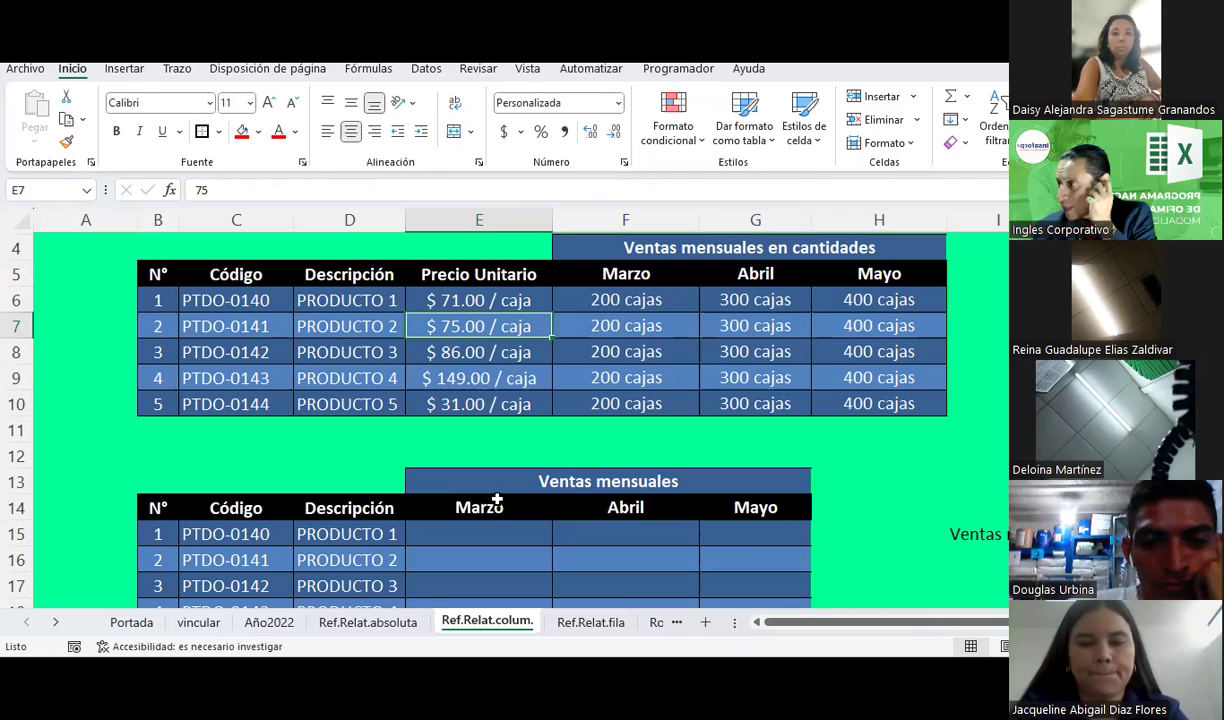
{"action": "scroll", "coordinate": [497, 500], "scroll_direction": "down", "scroll_amount": 1}
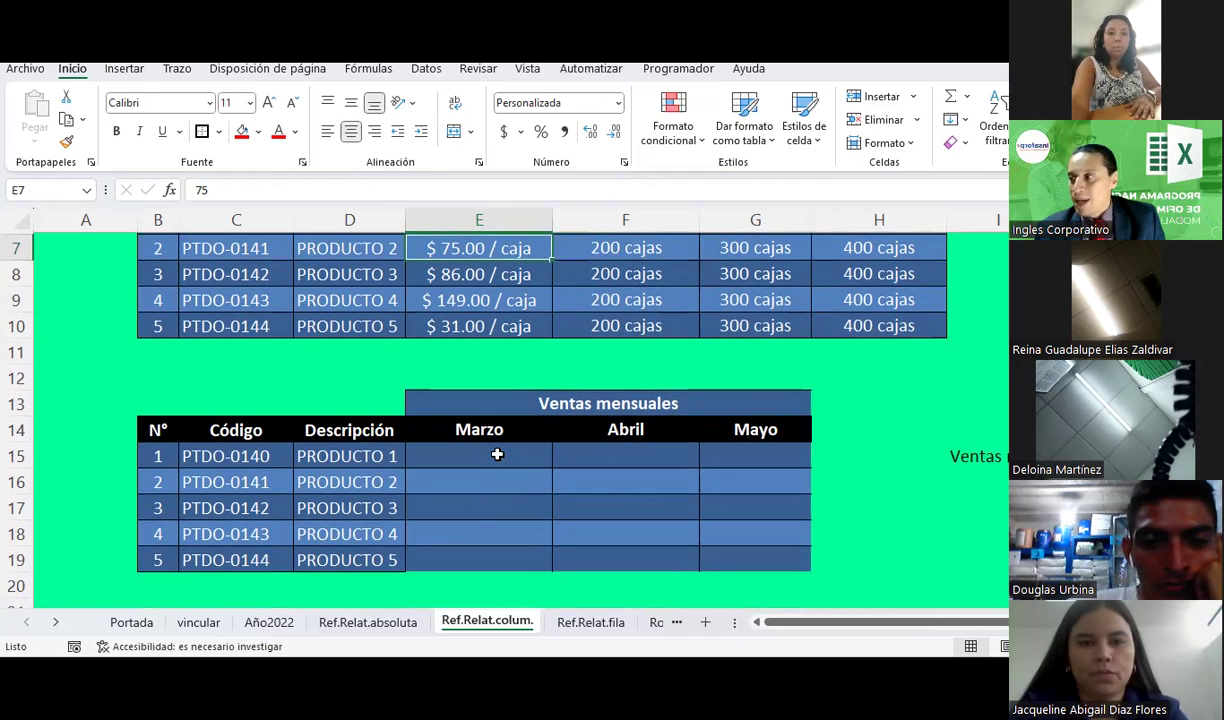
Step: Enter =$E6*F6 in PRODUCTO 1's Marzo sales cell E15, giving 14,200.00
{"action": "left_click", "coordinate": [497, 454]}
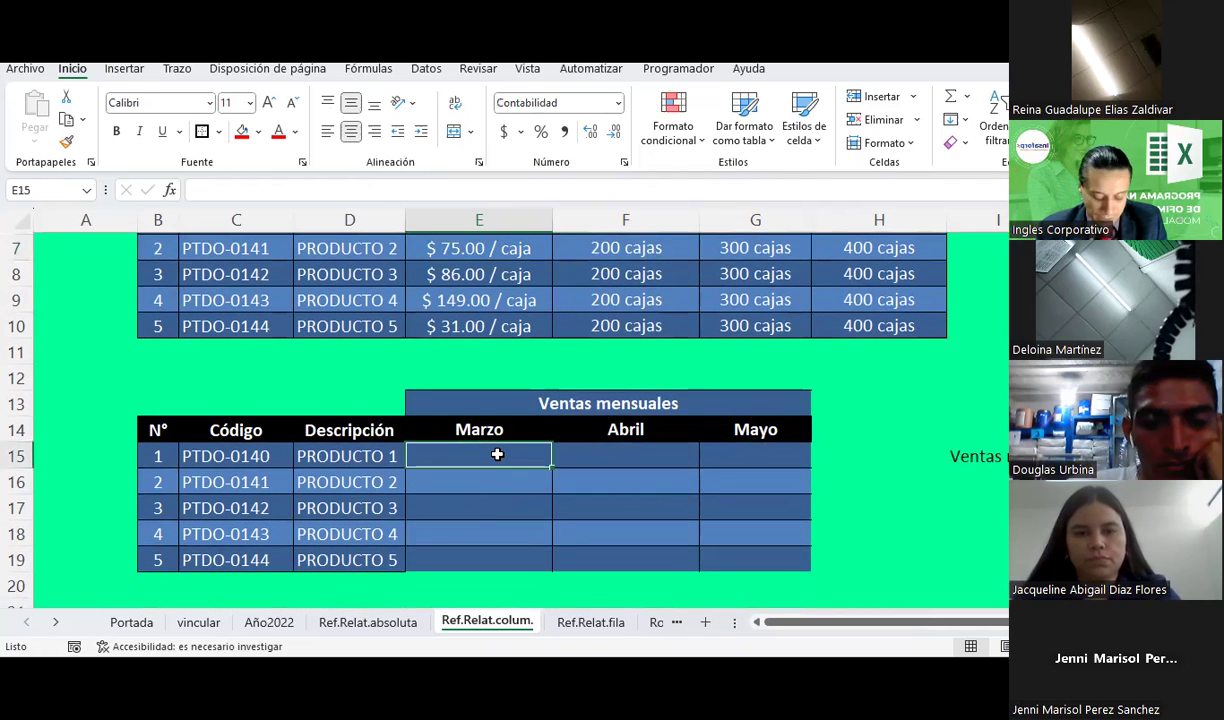
{"action": "type", "text": "="}
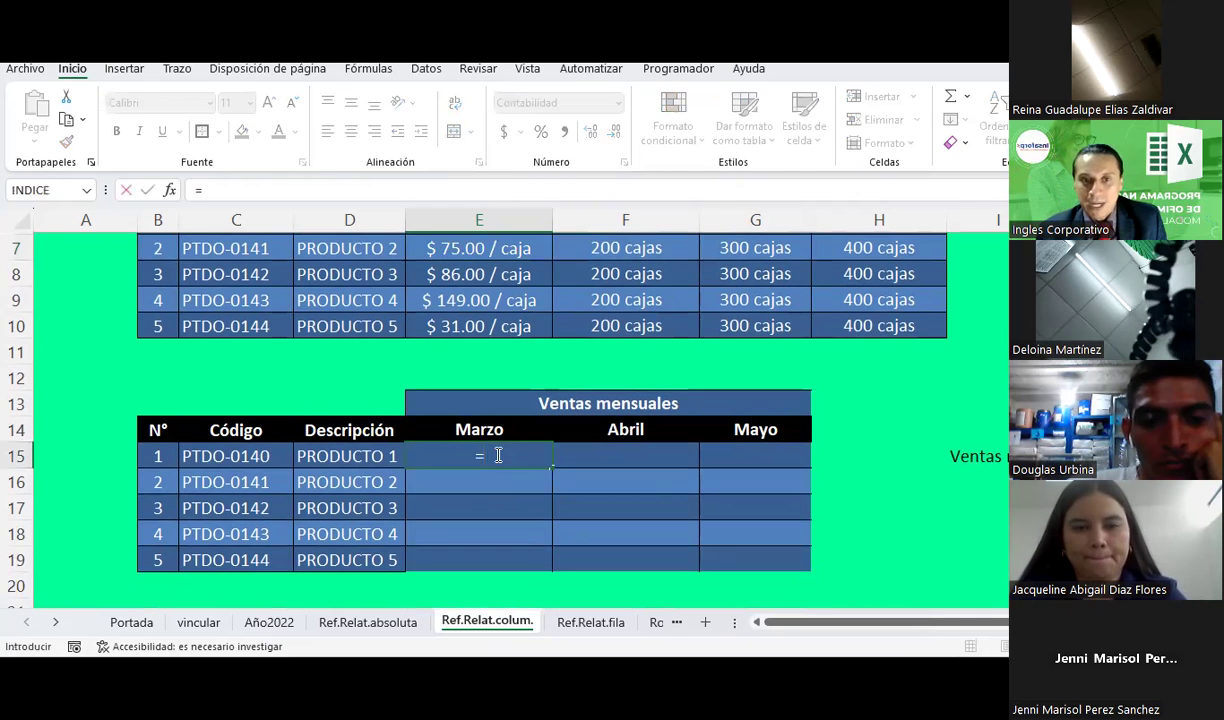
{"action": "scroll", "coordinate": [498, 455], "scroll_direction": "up", "scroll_amount": 1}
{"action": "type", "text": "$"}
{"action": "scroll", "coordinate": [498, 455], "scroll_direction": "up", "scroll_amount": 1}
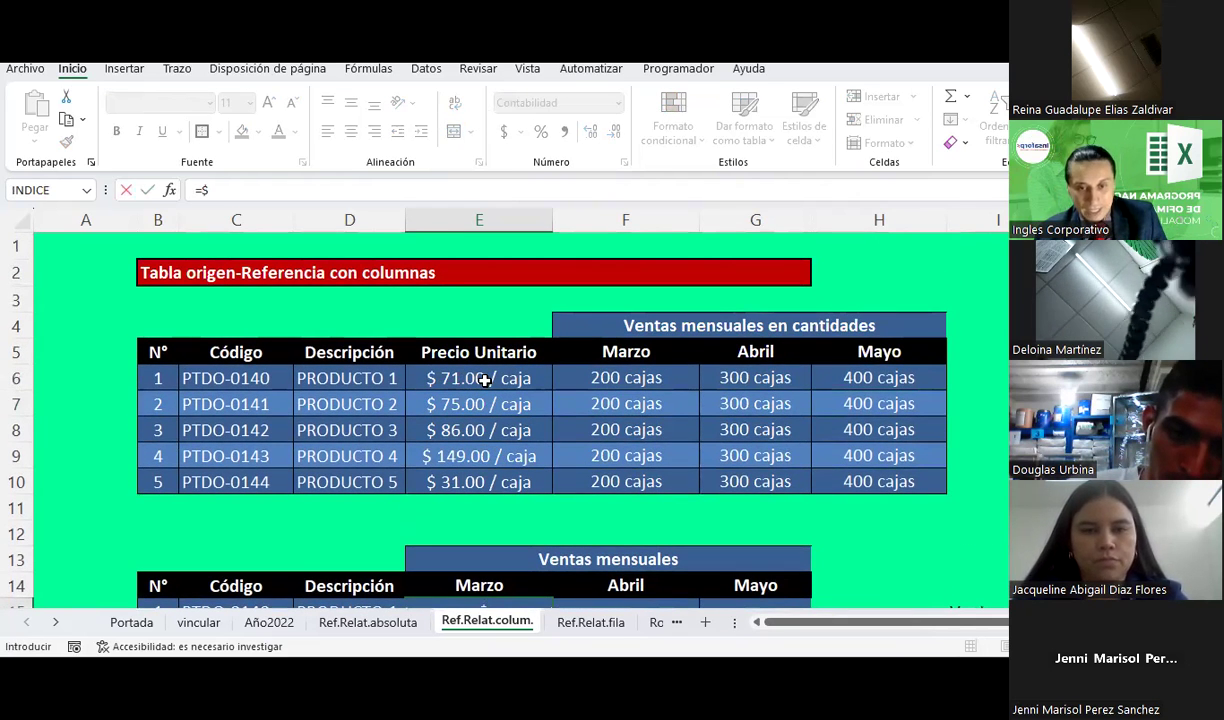
{"action": "type", "text": "e"}
{"action": "scroll", "coordinate": [484, 380], "scroll_direction": "down", "scroll_amount": 1}
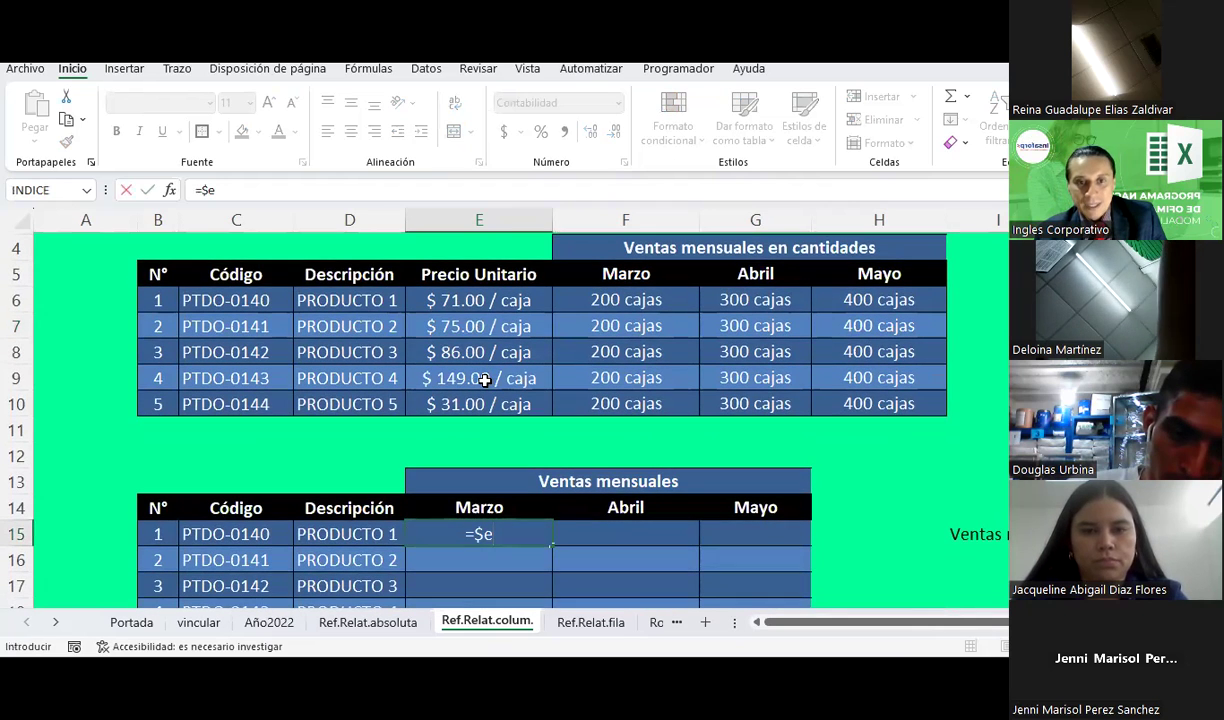
{"action": "type", "text": "6*"}
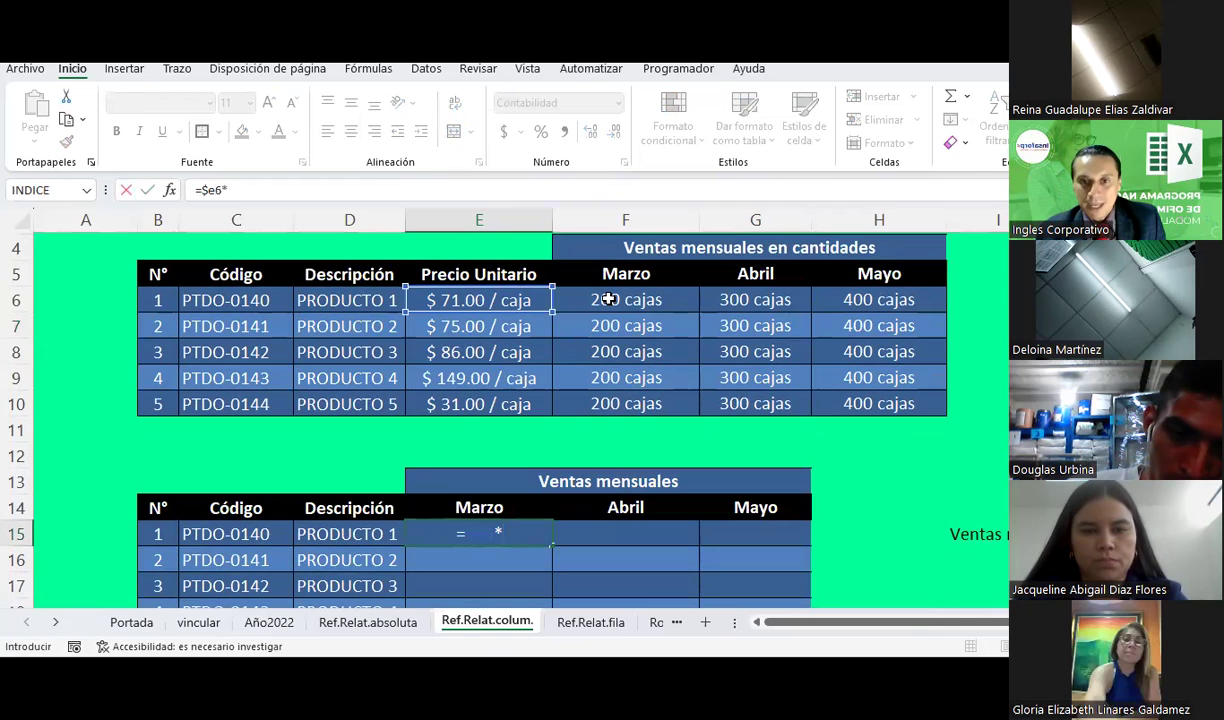
{"action": "left_click", "coordinate": [608, 299]}
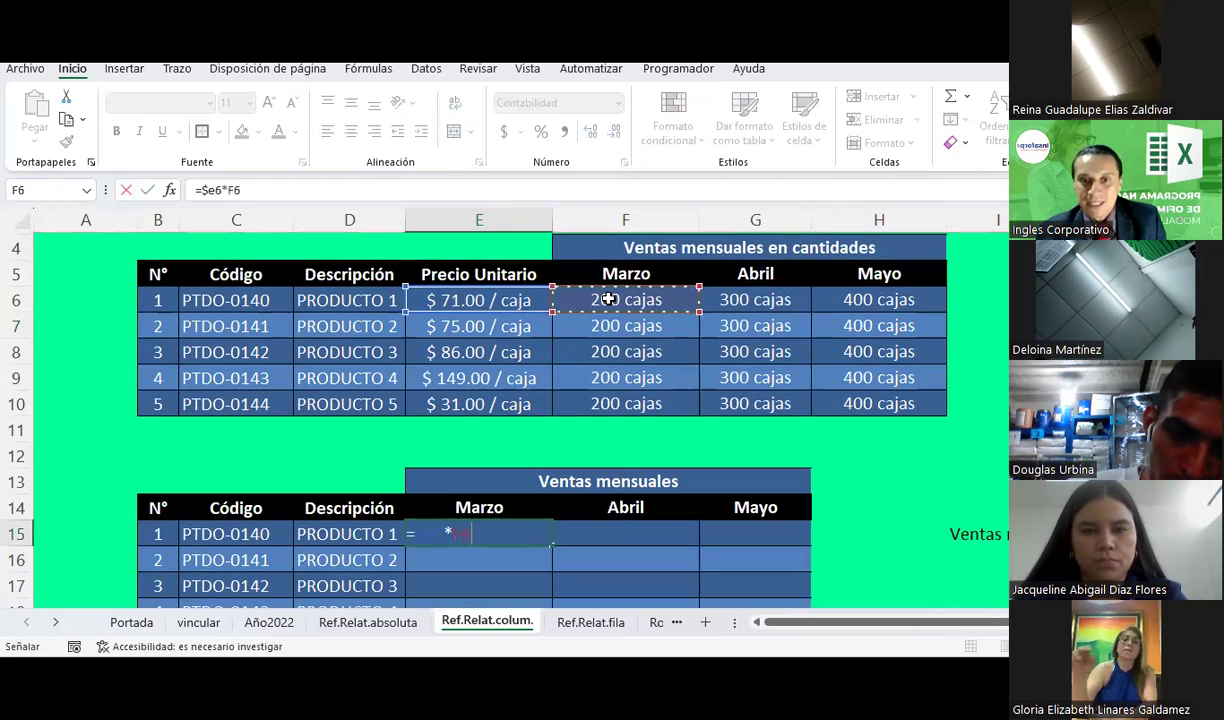
{"action": "key", "text": "Return"}
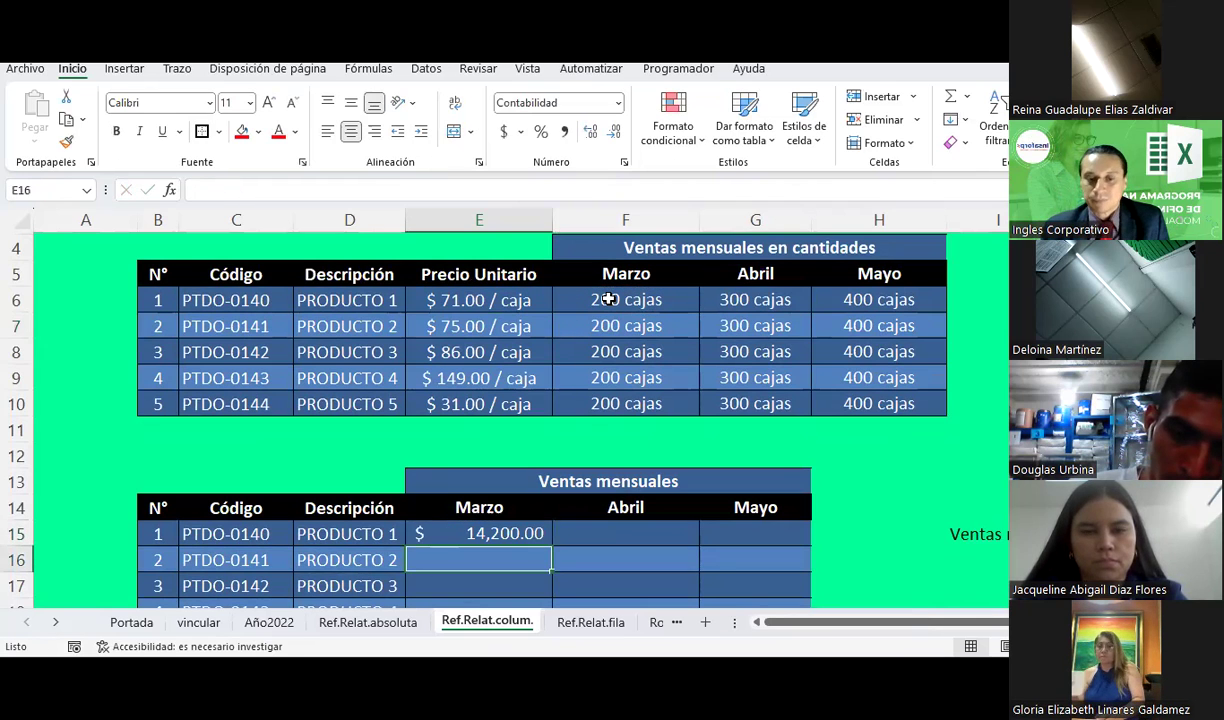
Step: Copy E15's formula right across F15:G15 for 21,300.00 in Abril and 28,400.00 in Mayo
{"action": "left_click", "coordinate": [498, 528]}
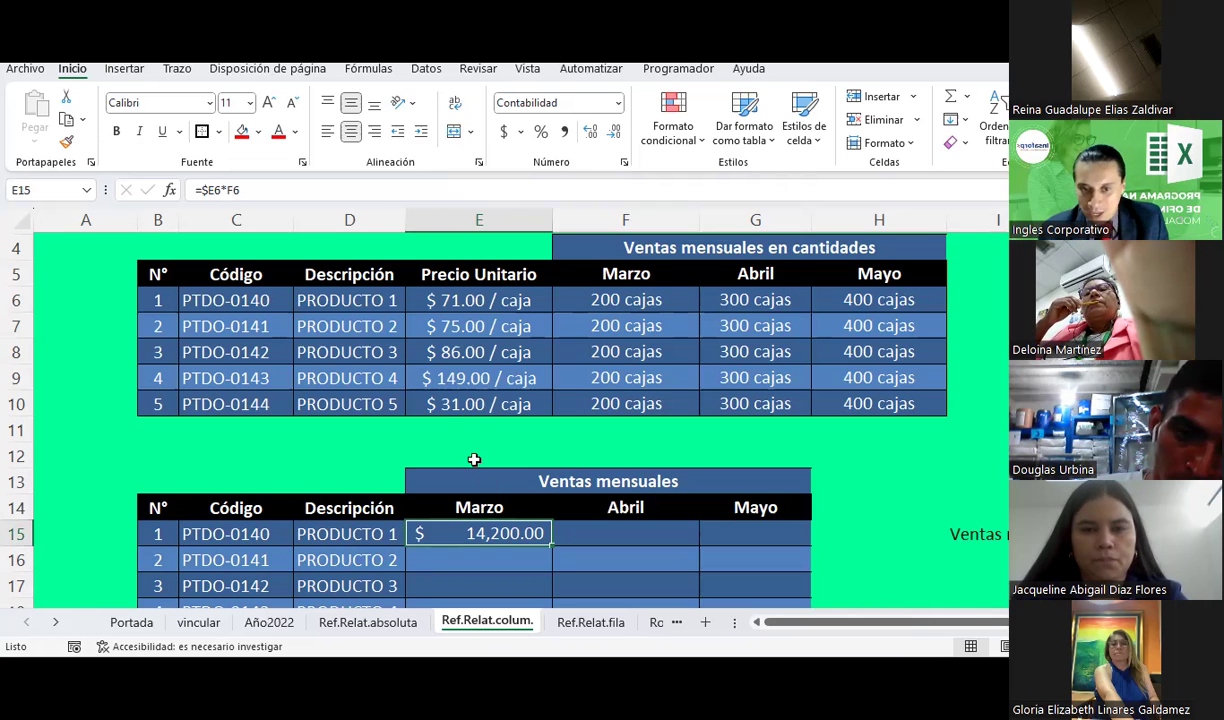
{"action": "scroll", "coordinate": [474, 459], "scroll_direction": "down", "scroll_amount": 1}
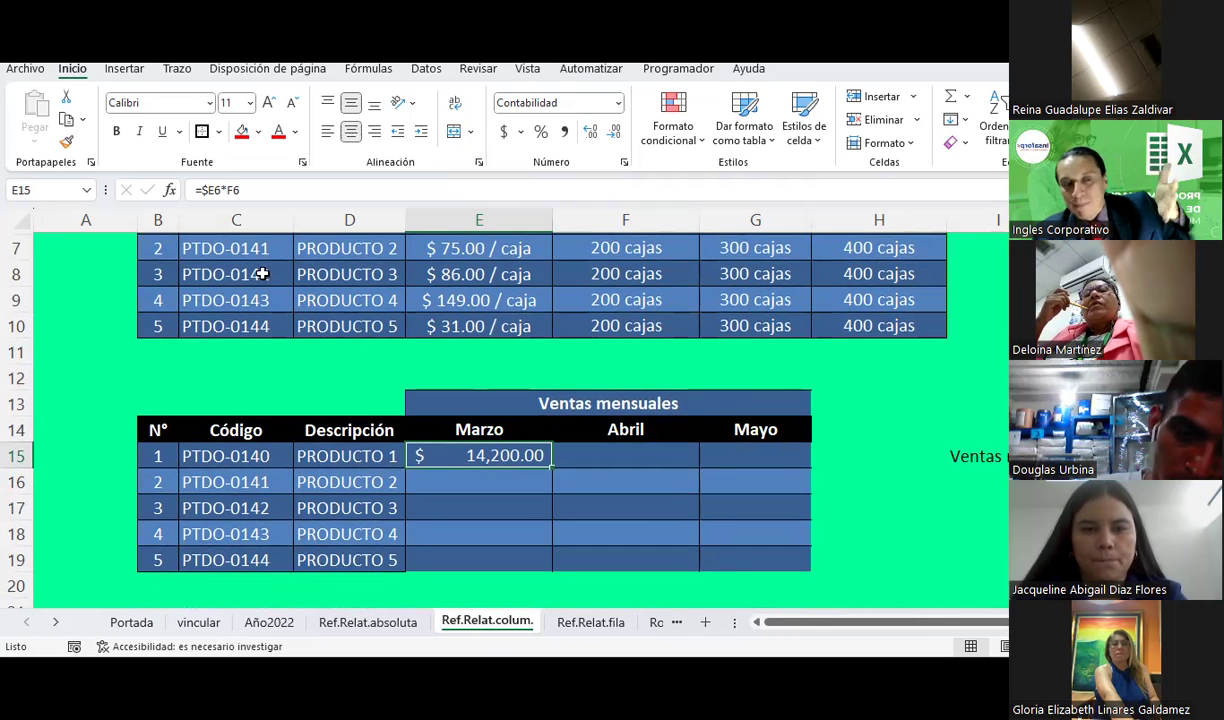
{"action": "left_click", "coordinate": [203, 189]}
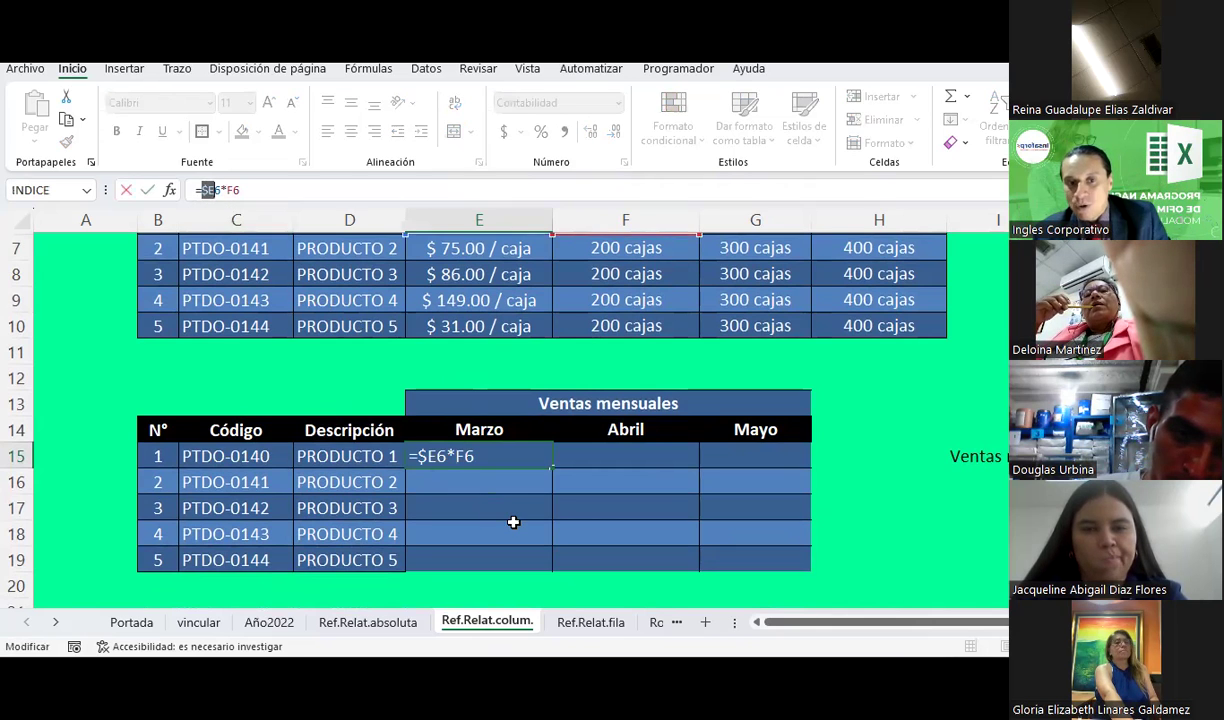
{"action": "key", "text": "ctrl+Return"}
{"action": "left_click_drag", "start_coordinate": [550, 466], "coordinate": [762, 468]}
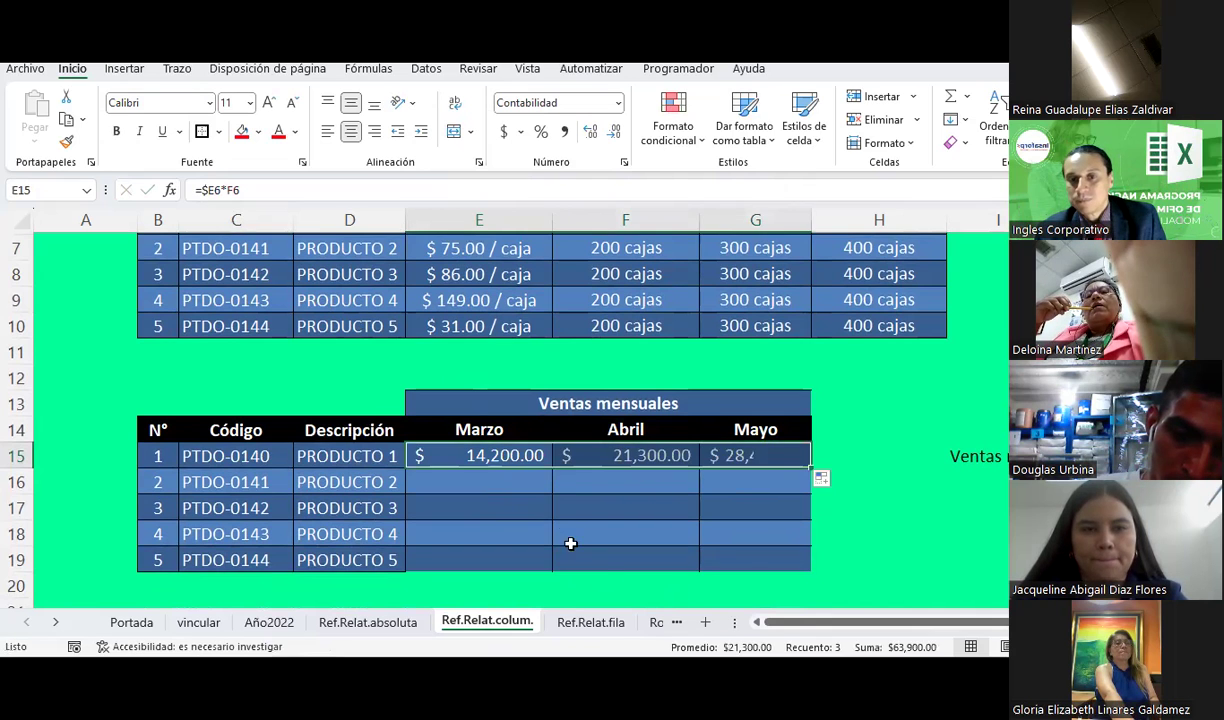
{"action": "left_click", "coordinate": [562, 533]}
{"action": "scroll", "coordinate": [562, 527], "scroll_direction": "up", "scroll_amount": 1}
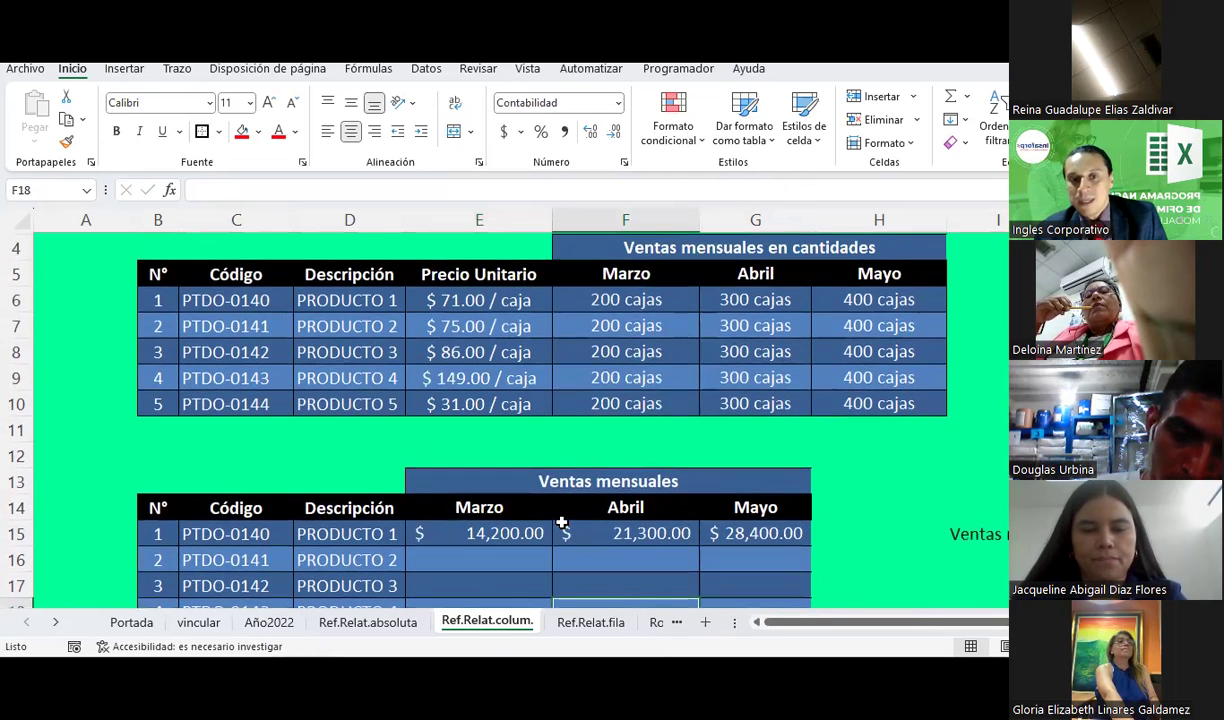
Step: Point out PRODUCTO 1's unit price alongside its Marzo and Abril quantities in the source table
{"action": "left_click", "coordinate": [474, 300]}
{"action": "left_click", "coordinate": [617, 295]}
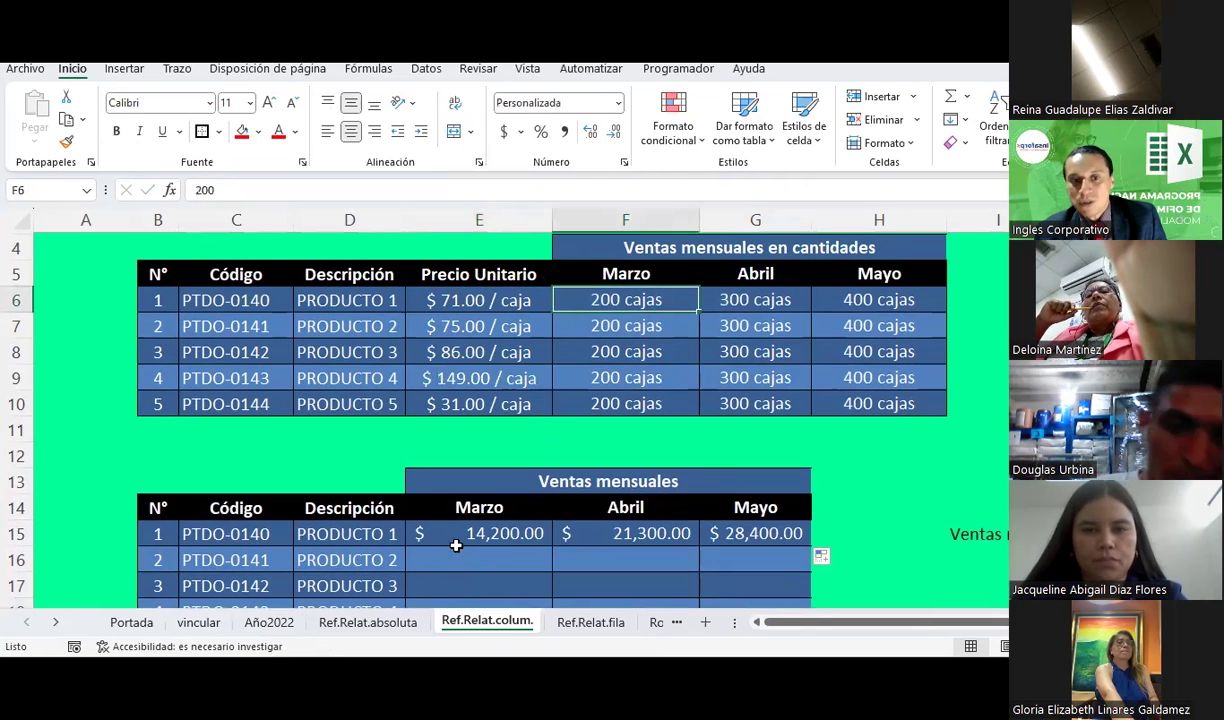
{"action": "left_click", "coordinate": [474, 305]}
{"action": "left_click", "coordinate": [766, 305]}
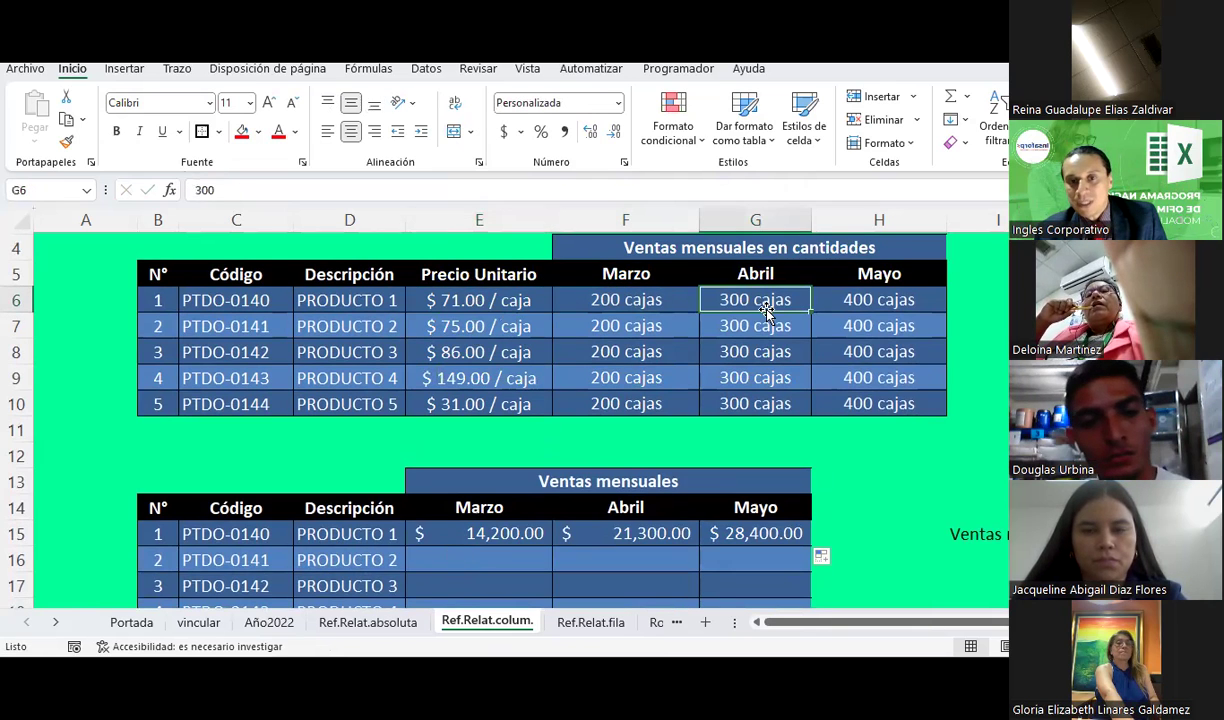
{"action": "left_click", "coordinate": [478, 304]}
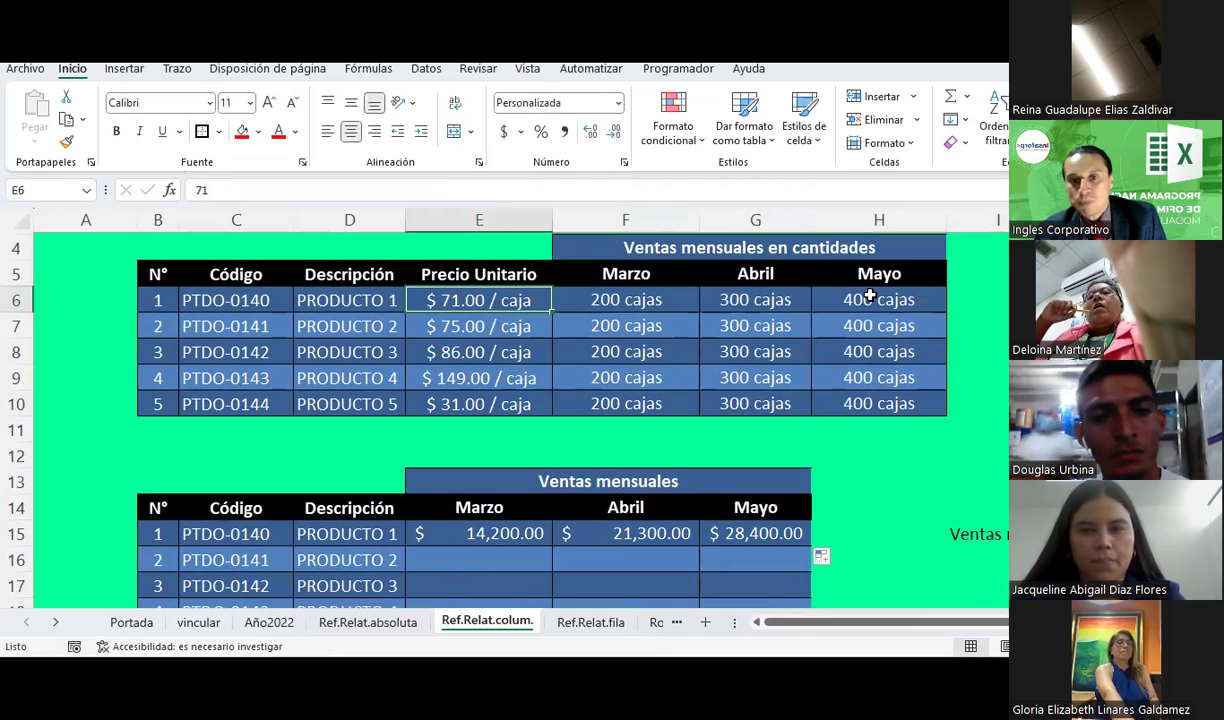
{"action": "left_click", "coordinate": [872, 295]}
{"action": "left_click", "coordinate": [845, 528]}
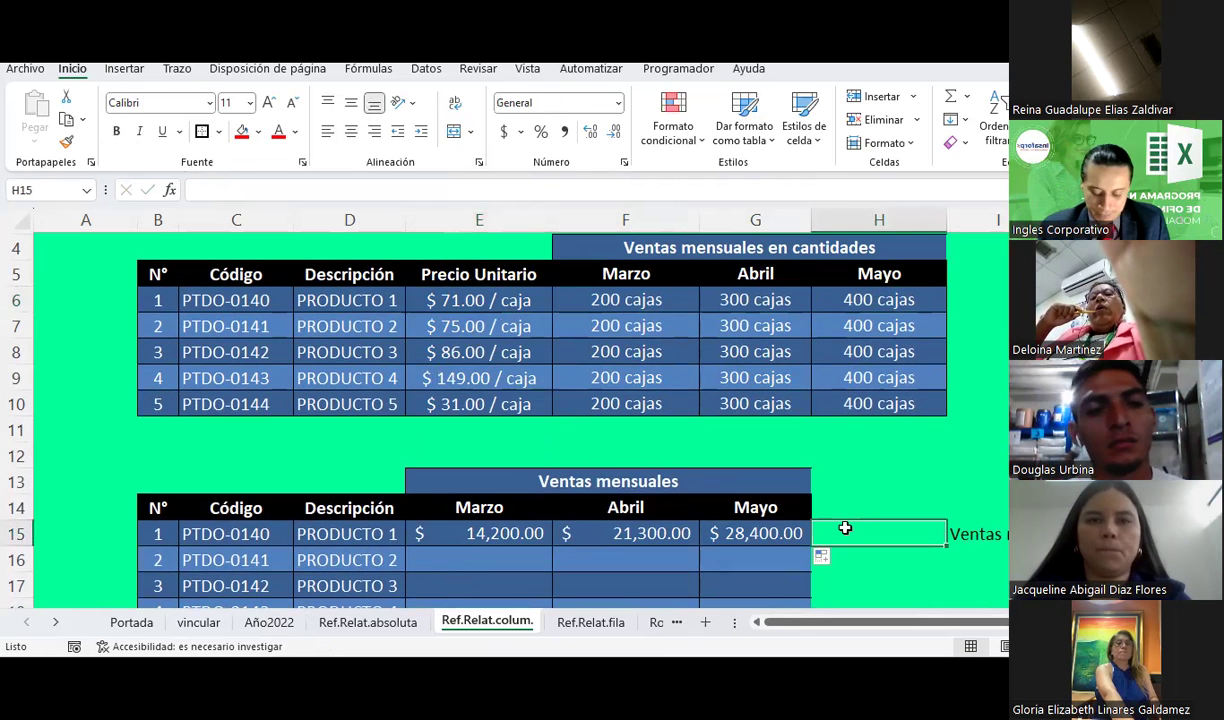
Step: Build a demonstration price-times-quantity formula in H15 using arrow keys, then delete it
{"action": "type", "text": "="}
{"action": "key", "text": "Up"}
{"action": "key", "text": "Left"}
{"action": "key", "text": "Up"}
{"action": "key", "text": "Up"}
{"action": "key", "text": "Up"}
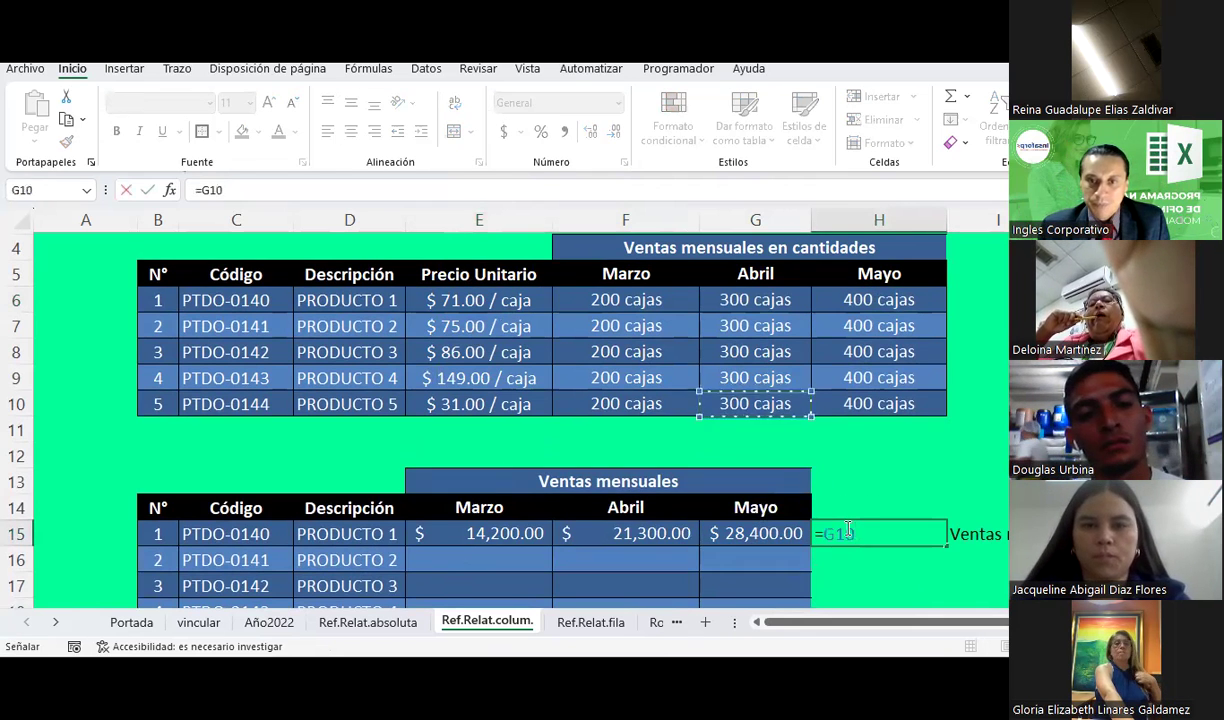
{"action": "key", "text": "Up"}
{"action": "key", "text": "Up"}
{"action": "key", "text": "Up"}
{"action": "key", "text": "Left"}
{"action": "key", "text": "Left"}
{"action": "type", "text": "*"}
{"action": "key", "text": "Up"}
{"action": "key", "text": "Up"}
{"action": "key", "text": "Up"}
{"action": "key", "text": "Up"}
{"action": "key", "text": "Up"}
{"action": "key", "text": "Up"}
{"action": "key", "text": "Up"}
{"action": "key", "text": "Up"}
{"action": "key", "text": "Up"}
{"action": "key", "text": "Left"}
{"action": "key", "text": "Down"}
{"action": "key", "text": "Return"}
{"action": "left_click", "coordinate": [845, 529]}
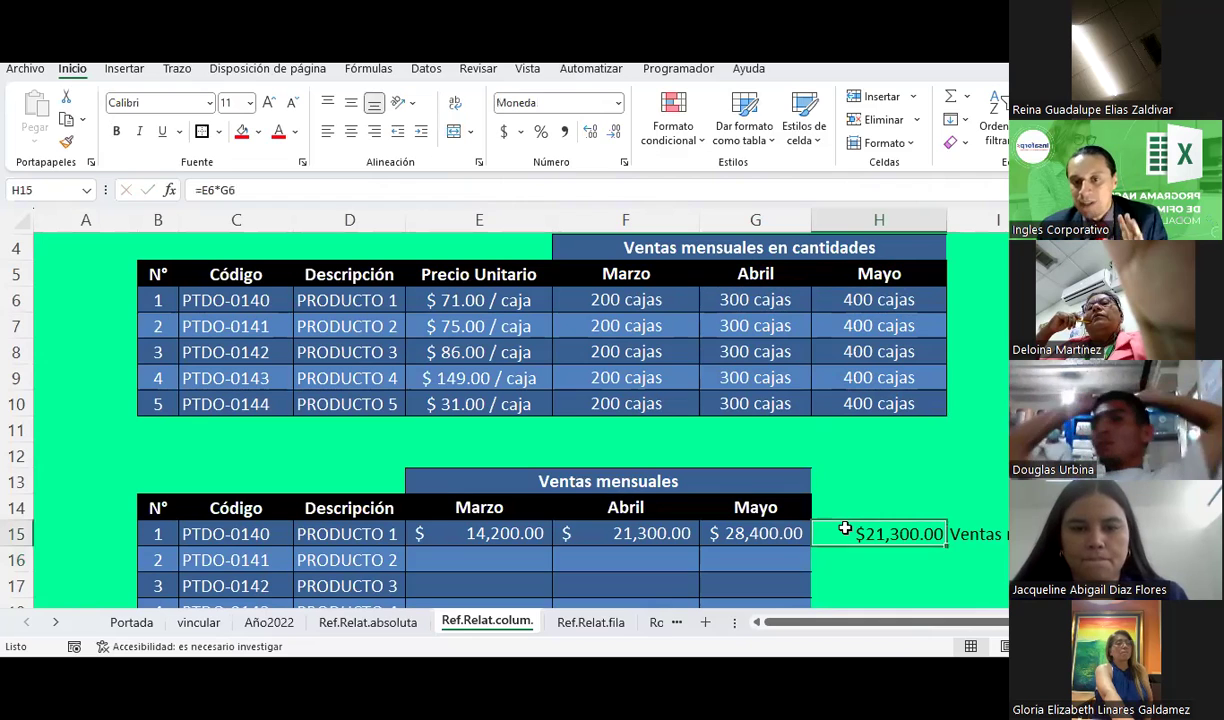
{"action": "key", "text": "Delete"}
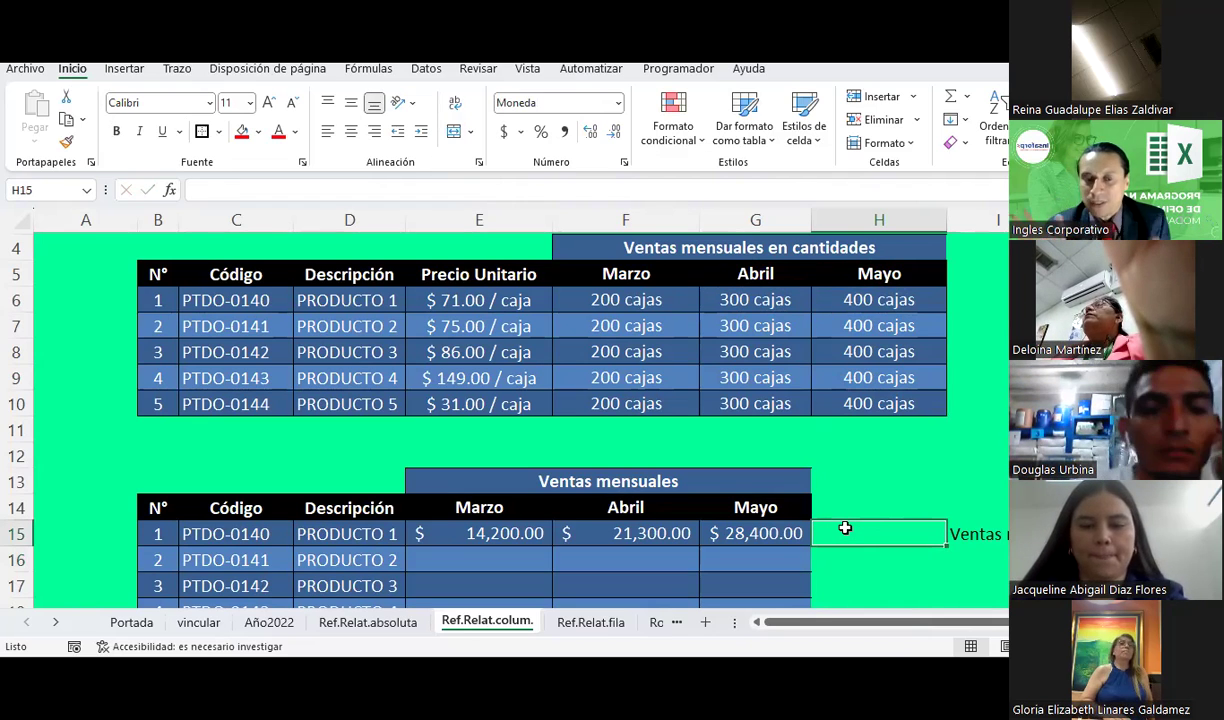
Step: Inspect PRODUCTO 1's Marzo, Abril and Mayo sales formulas in E15:G15
{"action": "scroll", "coordinate": [845, 528], "scroll_direction": "up", "scroll_amount": 1}
{"action": "scroll", "coordinate": [845, 528], "scroll_direction": "down", "scroll_amount": 1}
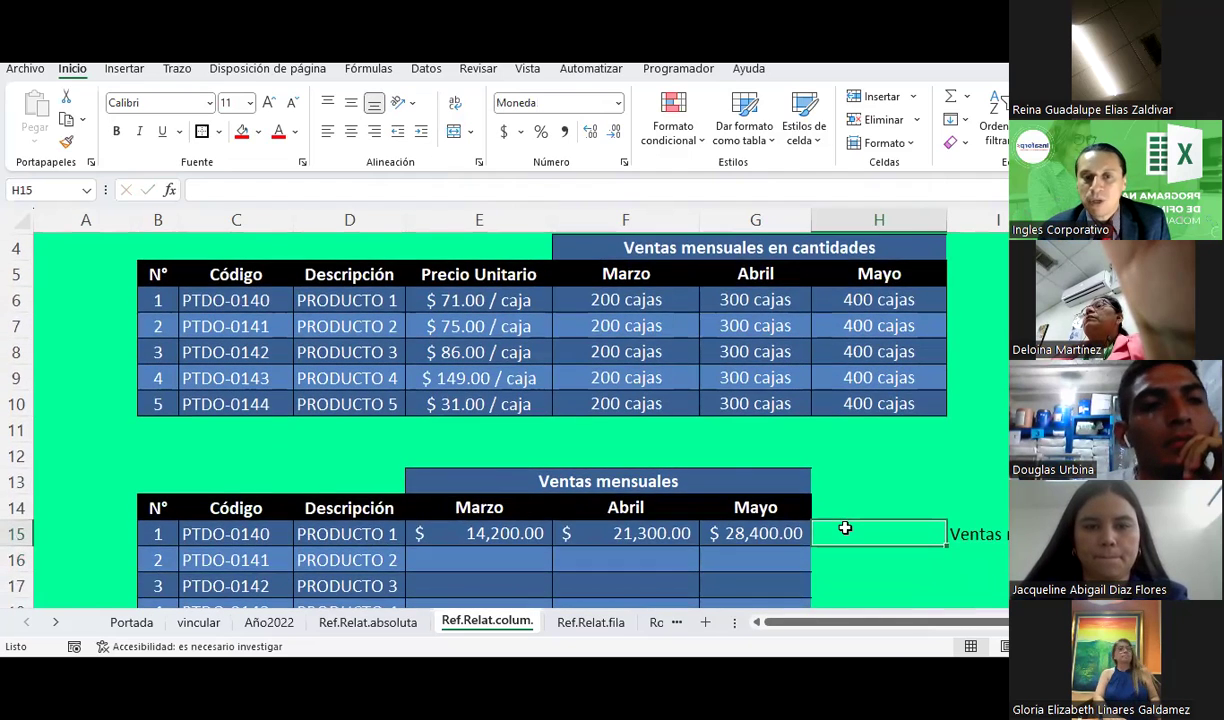
{"action": "scroll", "coordinate": [845, 527], "scroll_direction": "down", "scroll_amount": 1}
{"action": "scroll", "coordinate": [843, 525], "scroll_direction": "down", "scroll_amount": 1}
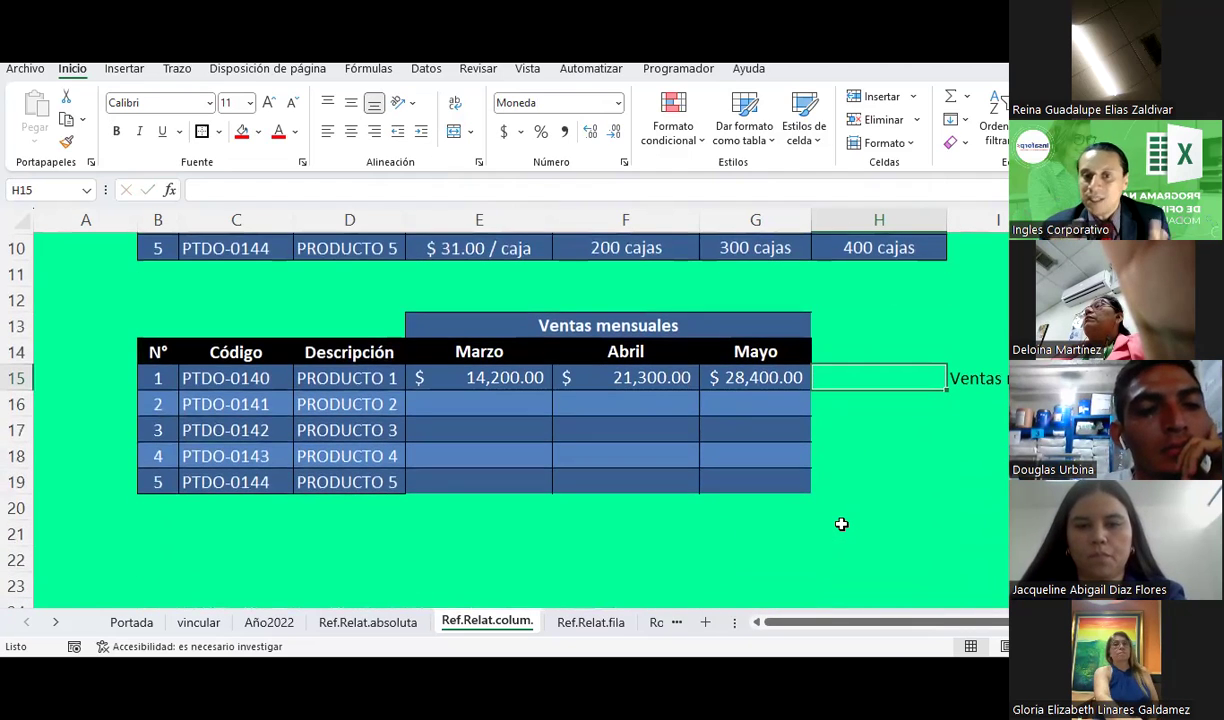
{"action": "scroll", "coordinate": [842, 524], "scroll_direction": "up", "scroll_amount": 1}
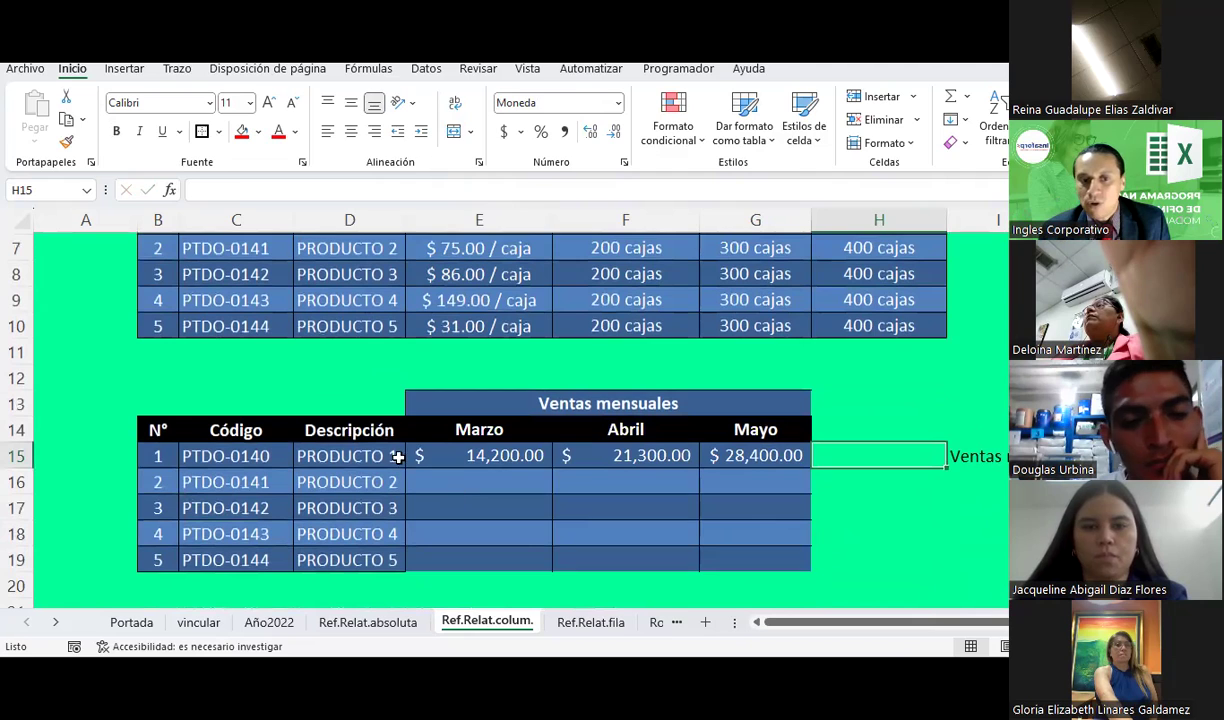
{"action": "left_click", "coordinate": [470, 455]}
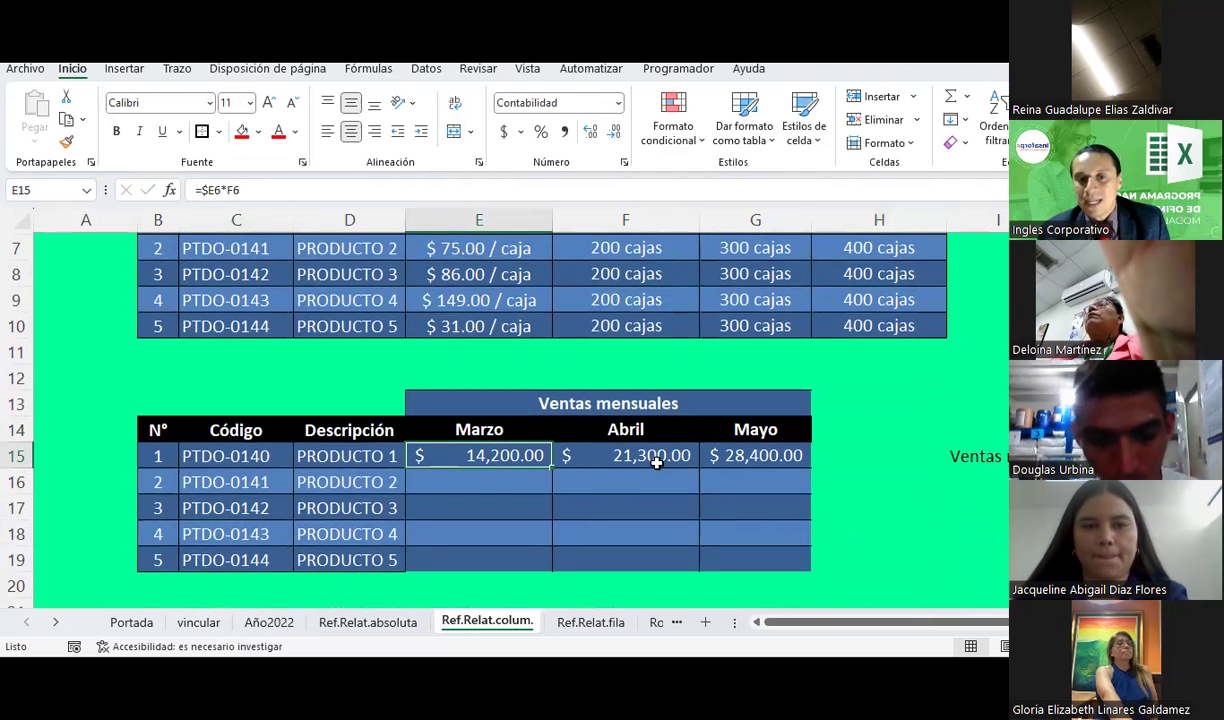
{"action": "left_click", "coordinate": [618, 456]}
{"action": "left_click", "coordinate": [748, 458]}
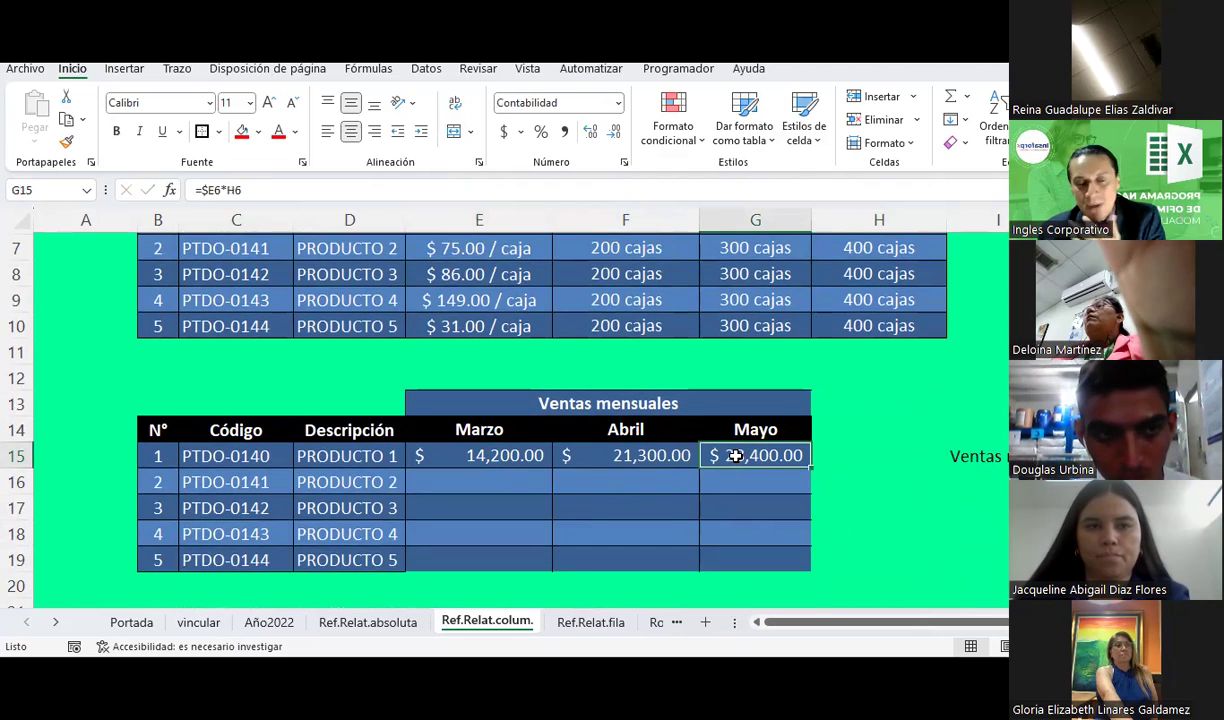
Step: Copy E15:G15 and paste the formulas into E16:G19 for PRODUCTO 2 to 5
{"action": "left_click_drag", "start_coordinate": [505, 462], "coordinate": [740, 456]}
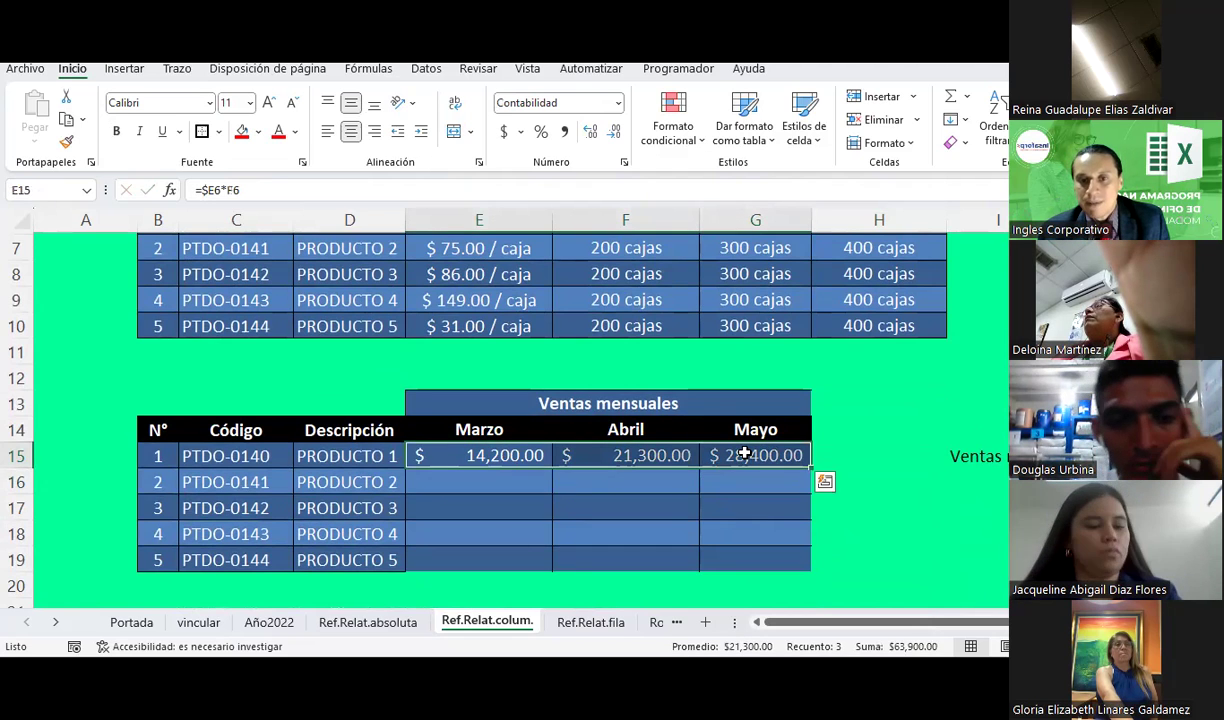
{"action": "right_click", "coordinate": [746, 456]}
{"action": "left_click", "coordinate": [796, 163]}
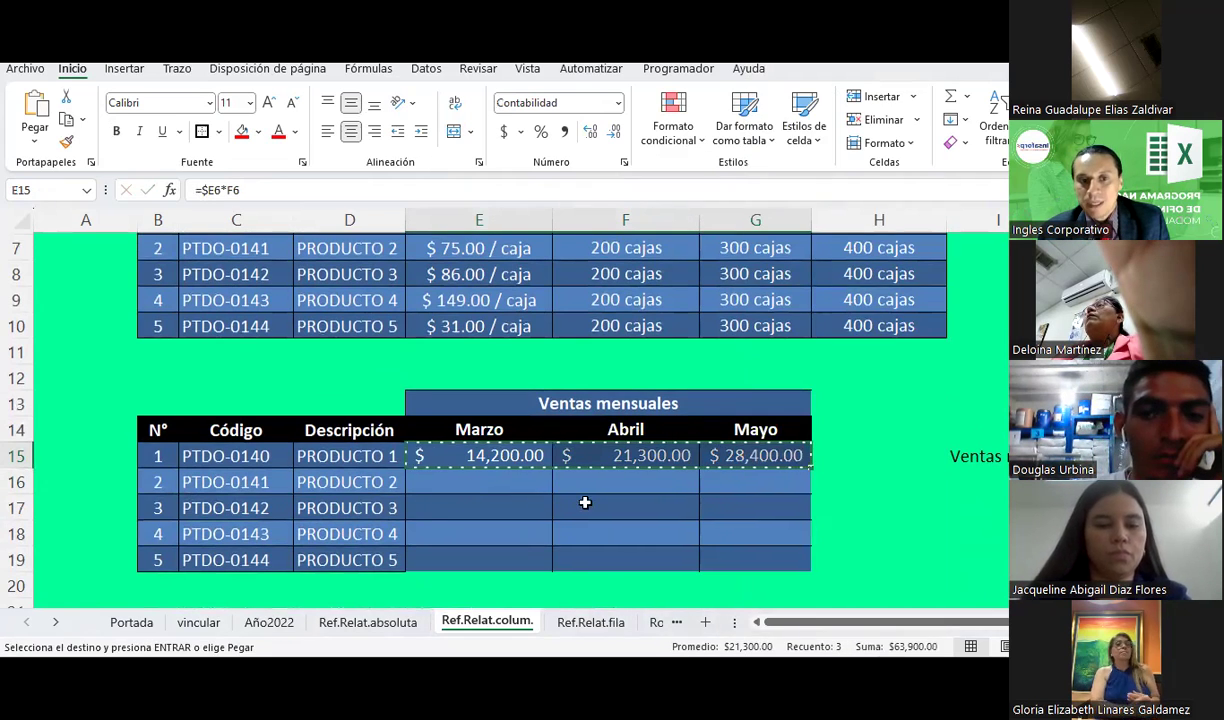
{"action": "left_click_drag", "start_coordinate": [480, 482], "coordinate": [754, 548]}
{"action": "right_click", "coordinate": [757, 554]}
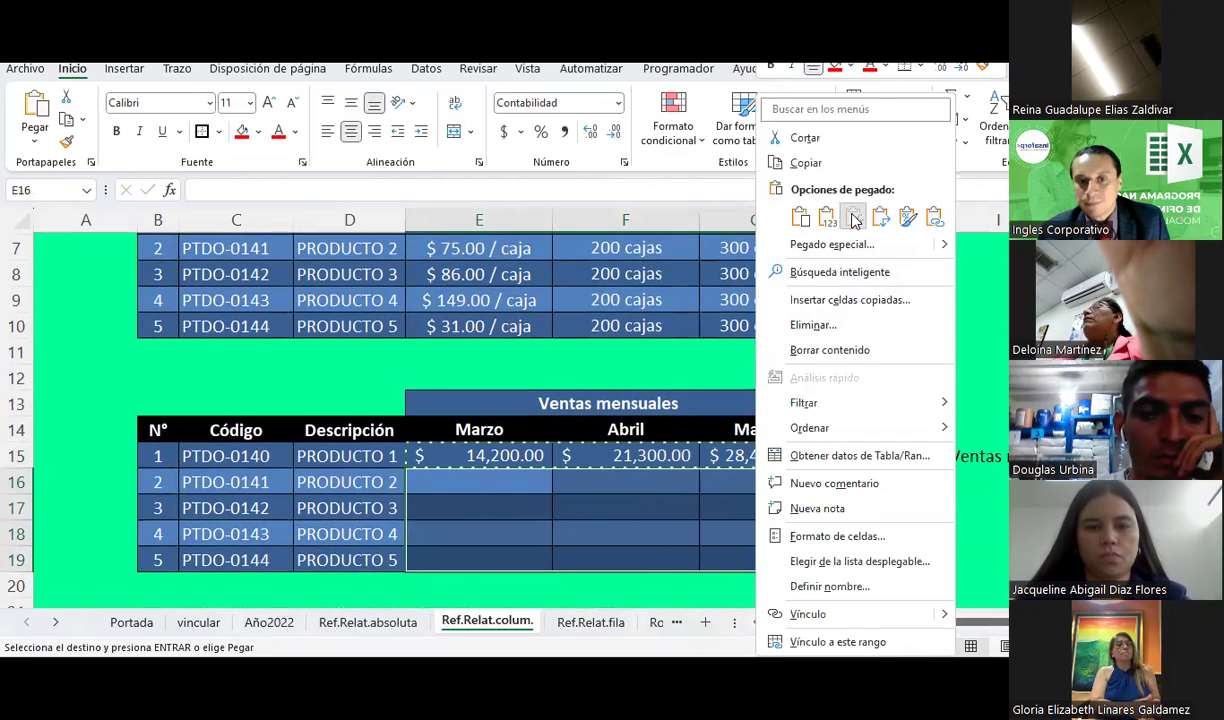
{"action": "left_click", "coordinate": [853, 218]}
{"action": "key", "text": "Escape"}
{"action": "left_click", "coordinate": [512, 485]}
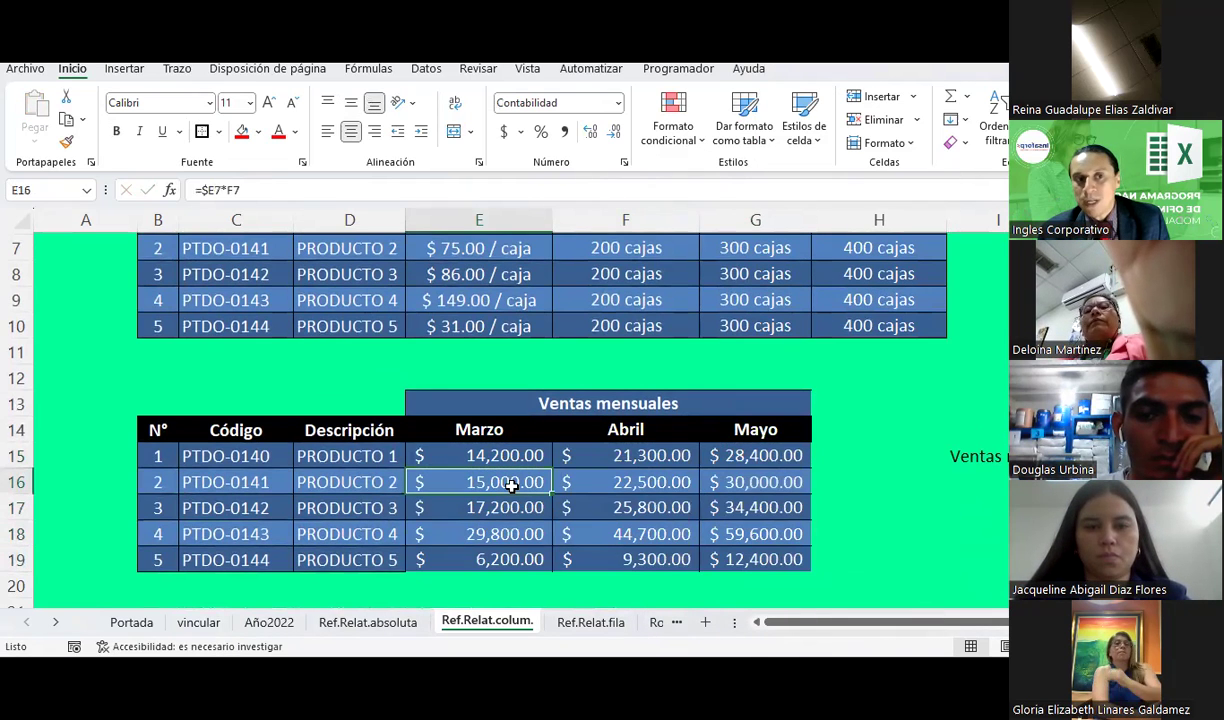
Step: Fill the Marzo formula from E15 down to PRODUCTO 5 in E19
{"action": "scroll", "coordinate": [511, 485], "scroll_direction": "up", "scroll_amount": 1}
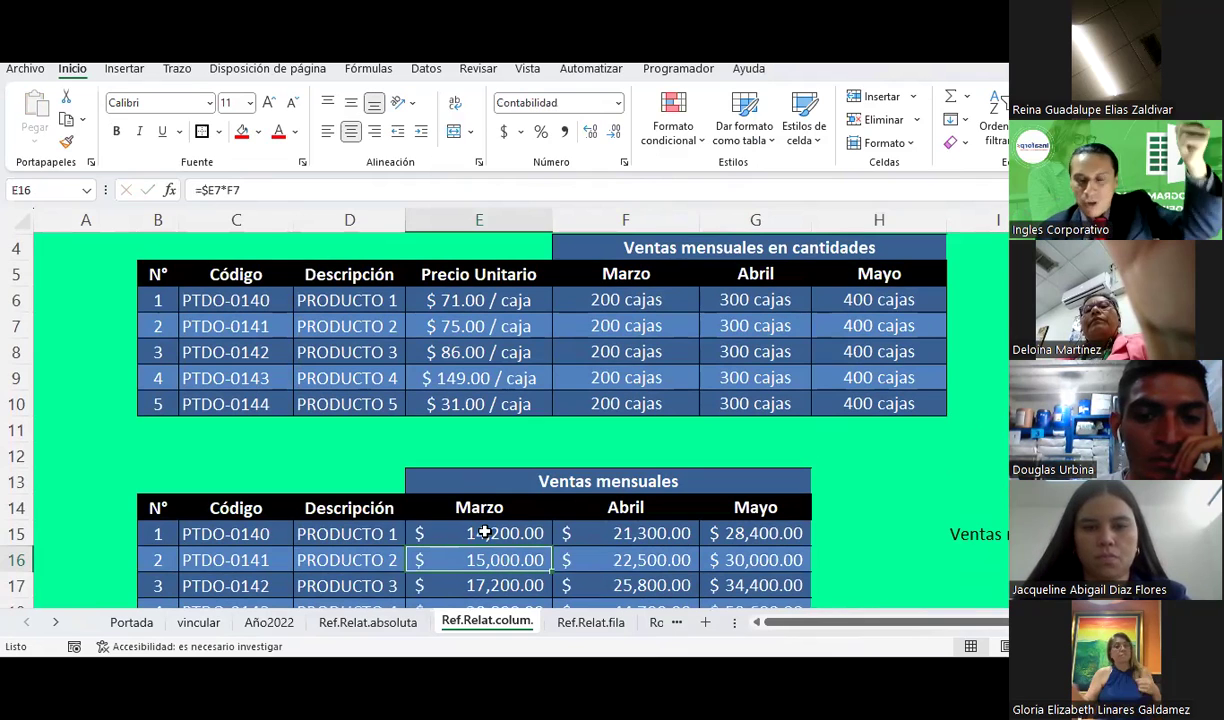
{"action": "left_click", "coordinate": [484, 533]}
{"action": "scroll", "coordinate": [484, 533], "scroll_direction": "down", "scroll_amount": 1}
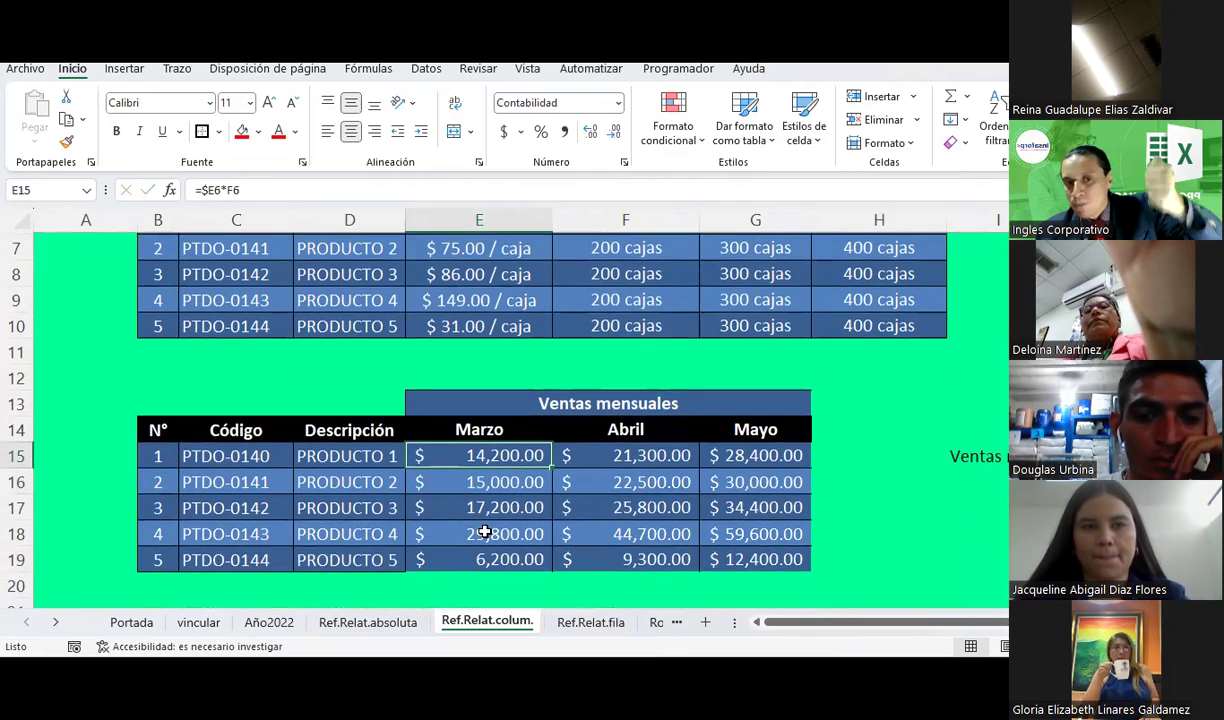
{"action": "left_click_drag", "start_coordinate": [555, 468], "coordinate": [556, 562]}
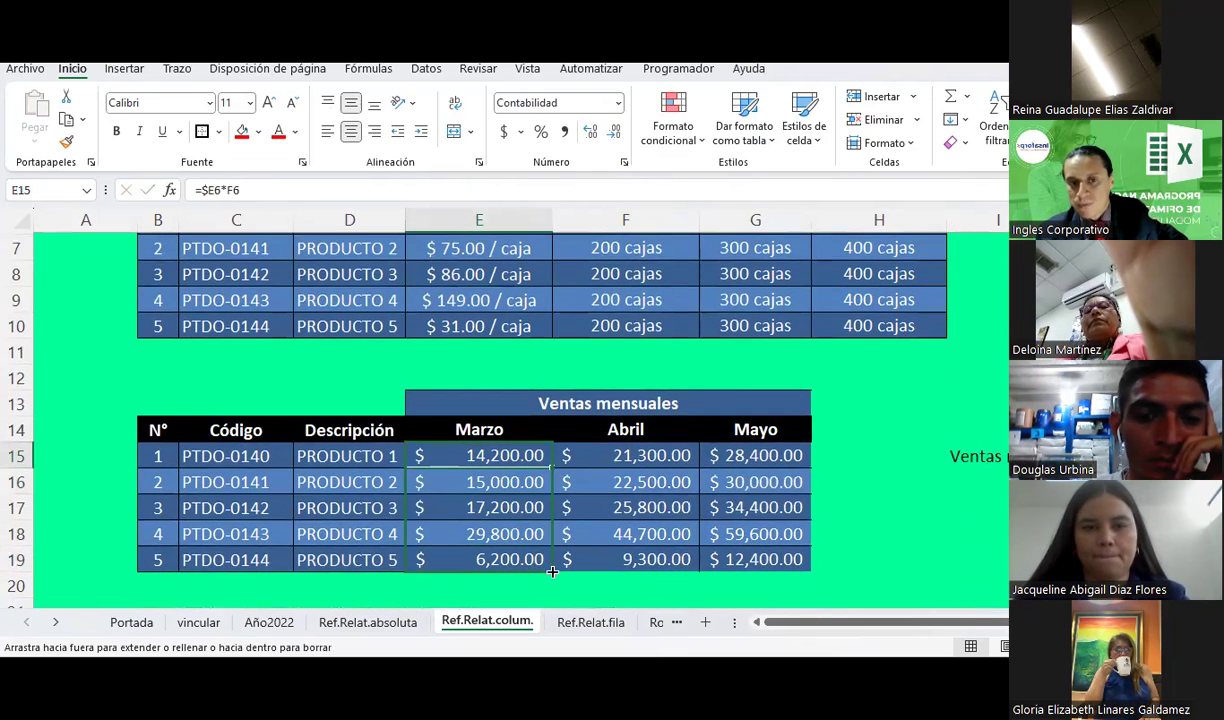
{"action": "left_click", "coordinate": [480, 586]}
Step: Apply the Abril column's F15:F19 formatting to the Marzo totals E15:E19 with Copiar formato
{"action": "left_click", "coordinate": [455, 474]}
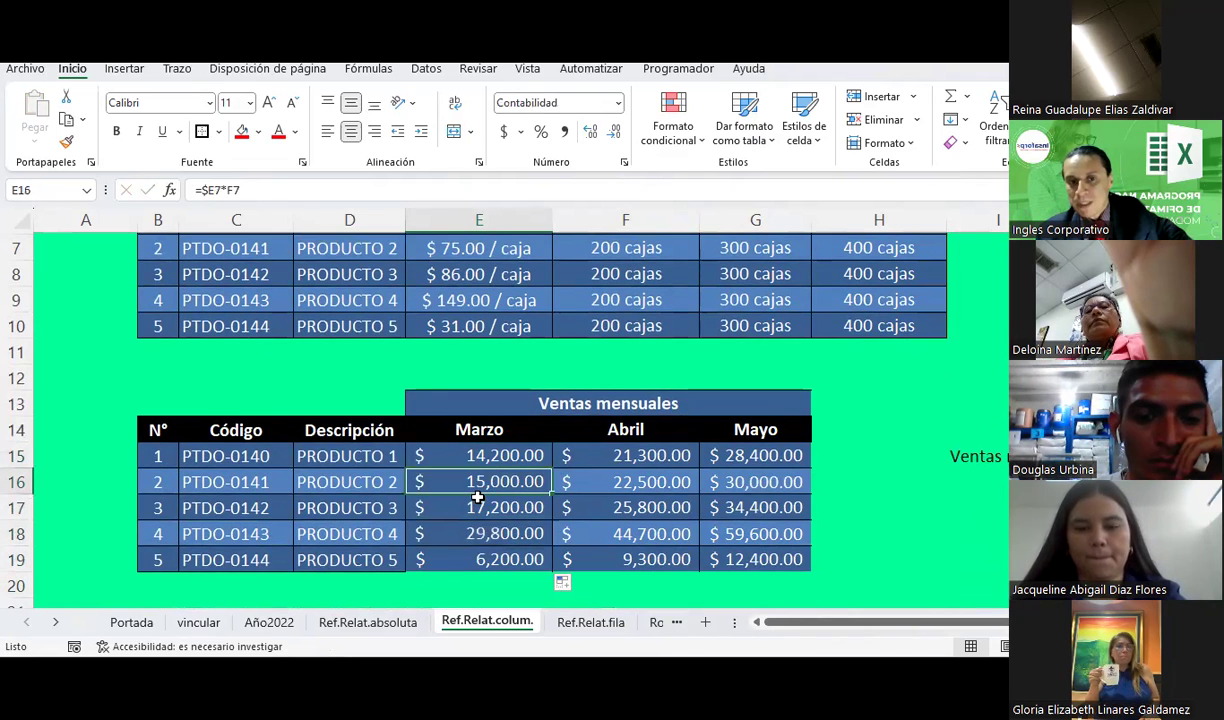
{"action": "left_click_drag", "start_coordinate": [625, 455], "coordinate": [625, 560]}
{"action": "left_click", "coordinate": [66, 141]}
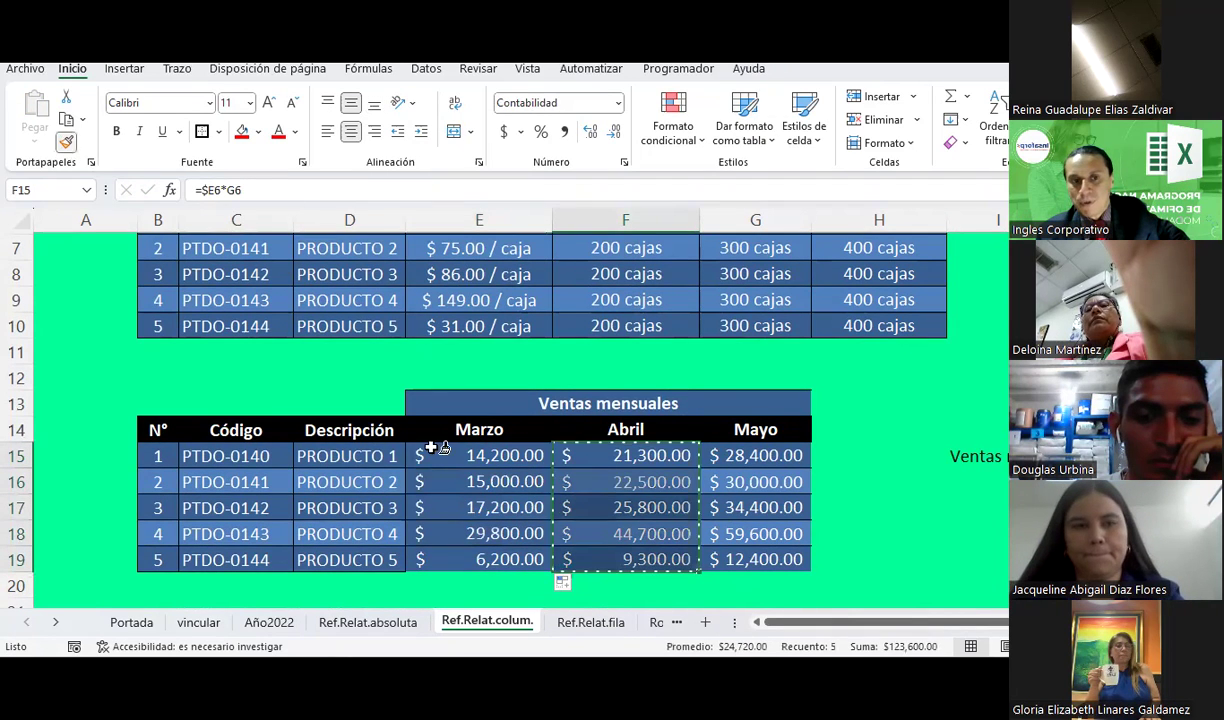
{"action": "left_click_drag", "start_coordinate": [480, 455], "coordinate": [480, 560]}
{"action": "left_click", "coordinate": [493, 455]}
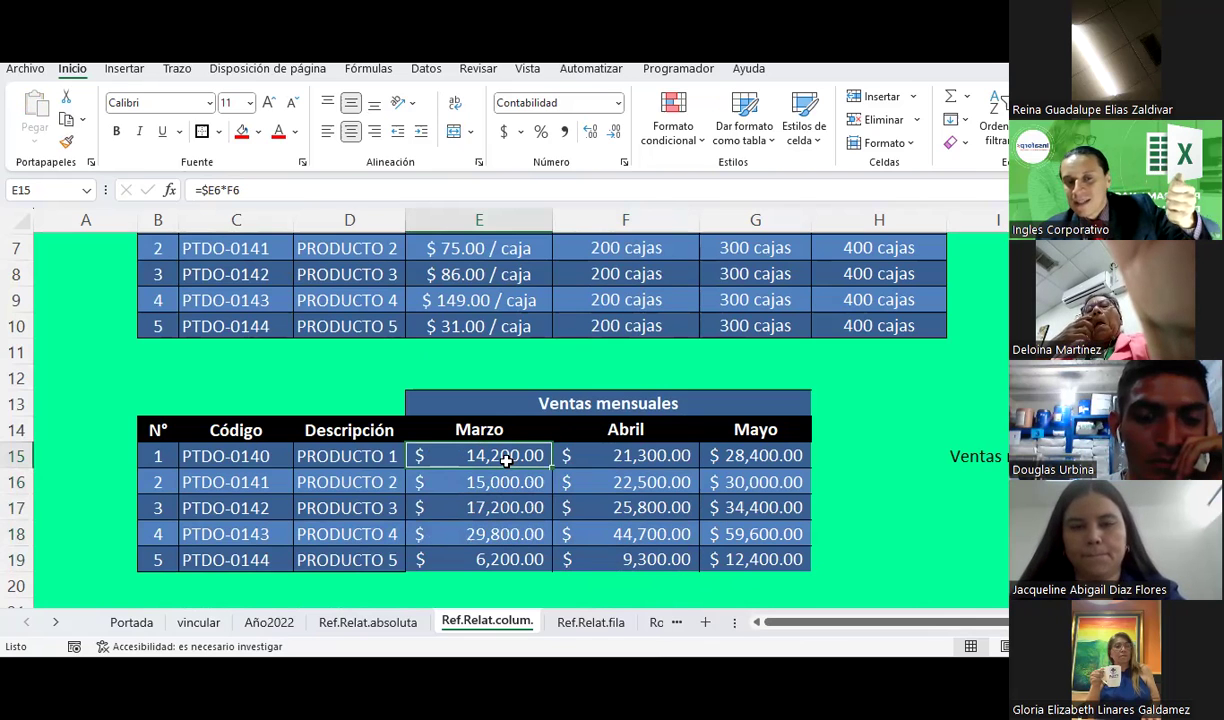
Step: Check PRODUCTO 2's formulas, such as =$E7*G7 giving $22,500.00, against their referenced price and quantity
{"action": "left_click", "coordinate": [505, 482]}
{"action": "scroll", "coordinate": [505, 483], "scroll_direction": "up", "scroll_amount": 1}
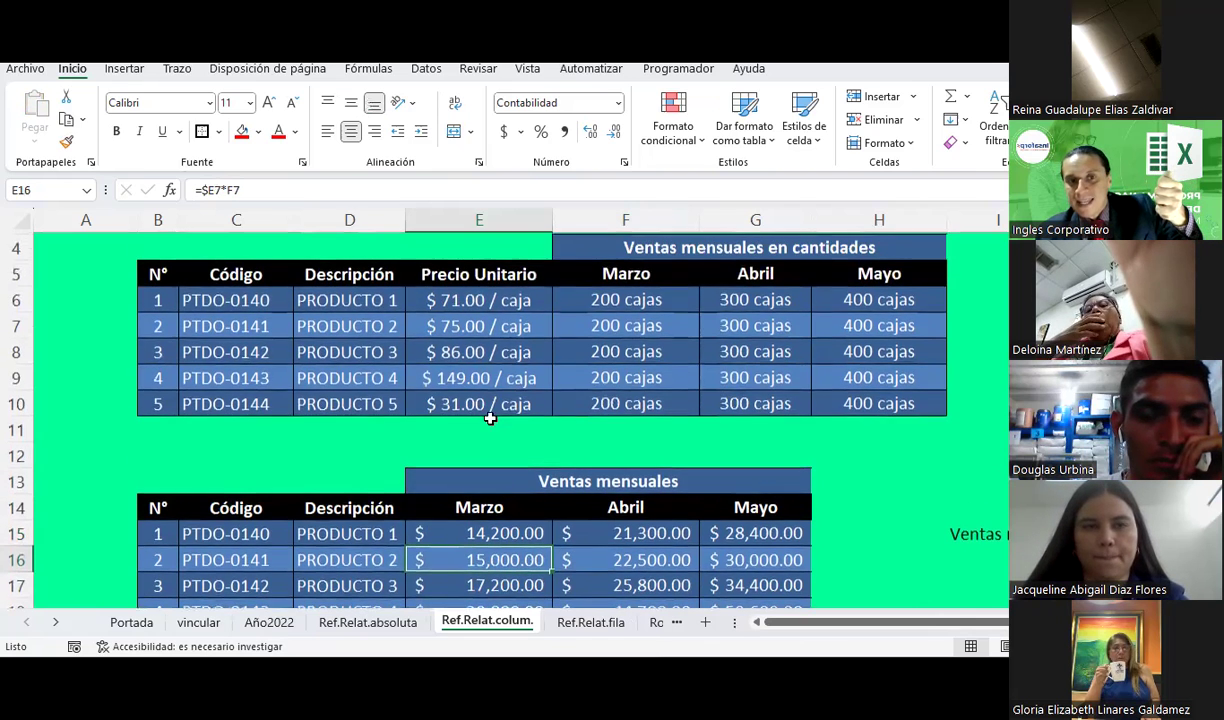
{"action": "left_click", "coordinate": [465, 326]}
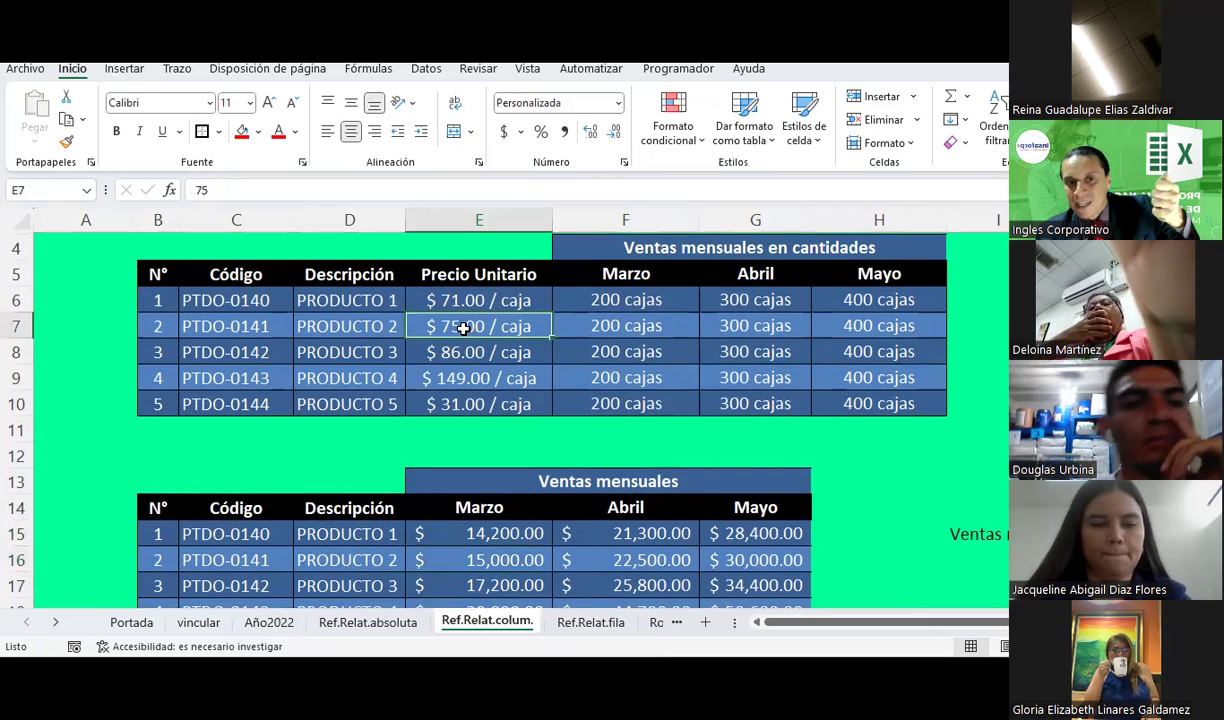
{"action": "scroll", "coordinate": [468, 350], "scroll_direction": "down", "scroll_amount": 1}
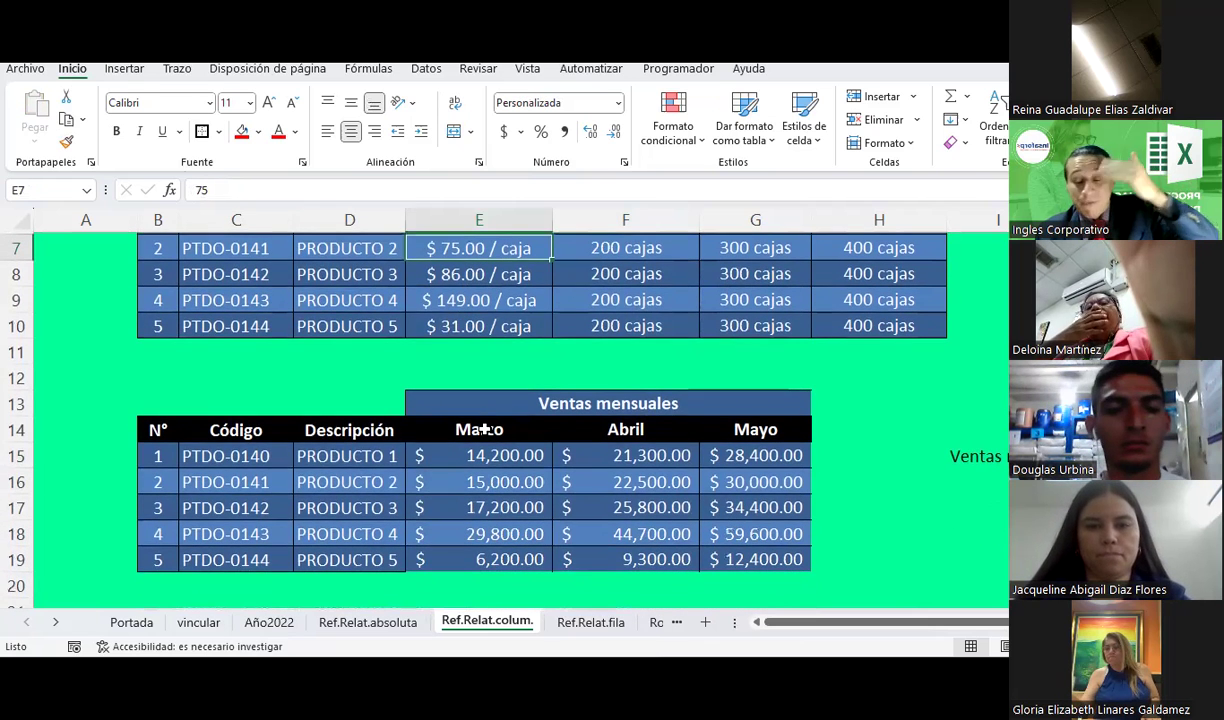
{"action": "left_click", "coordinate": [493, 484]}
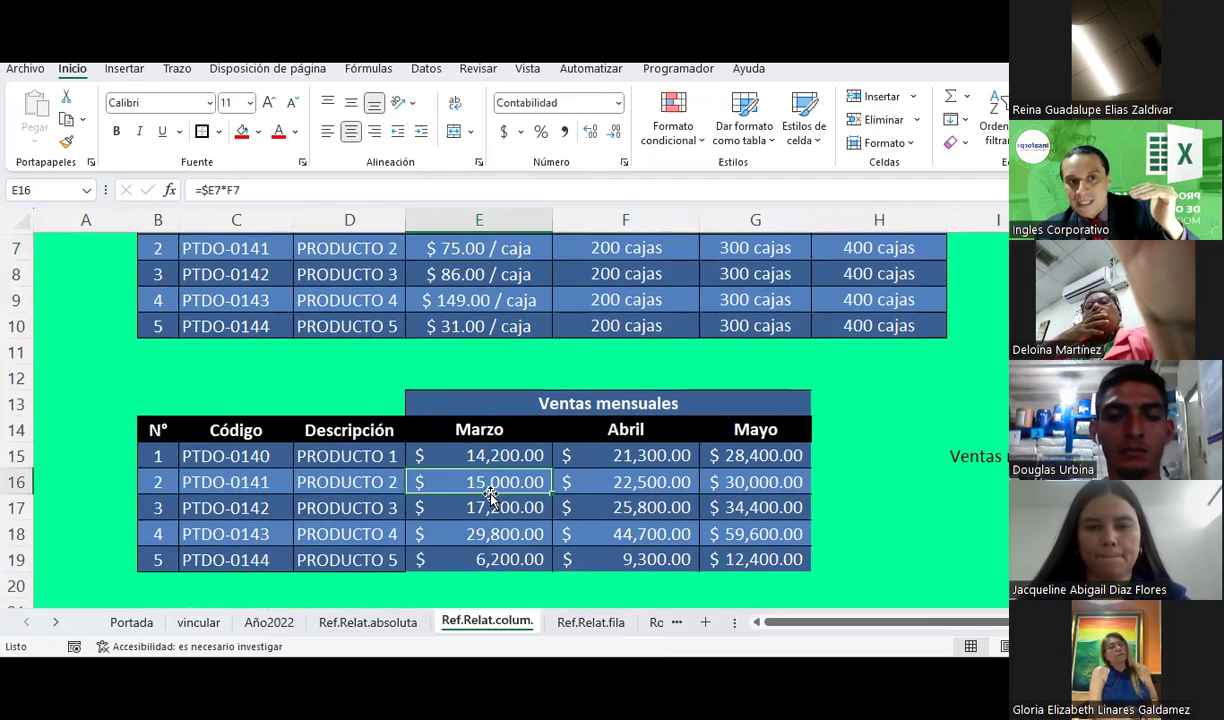
{"action": "scroll", "coordinate": [470, 478], "scroll_direction": "up", "scroll_amount": 1}
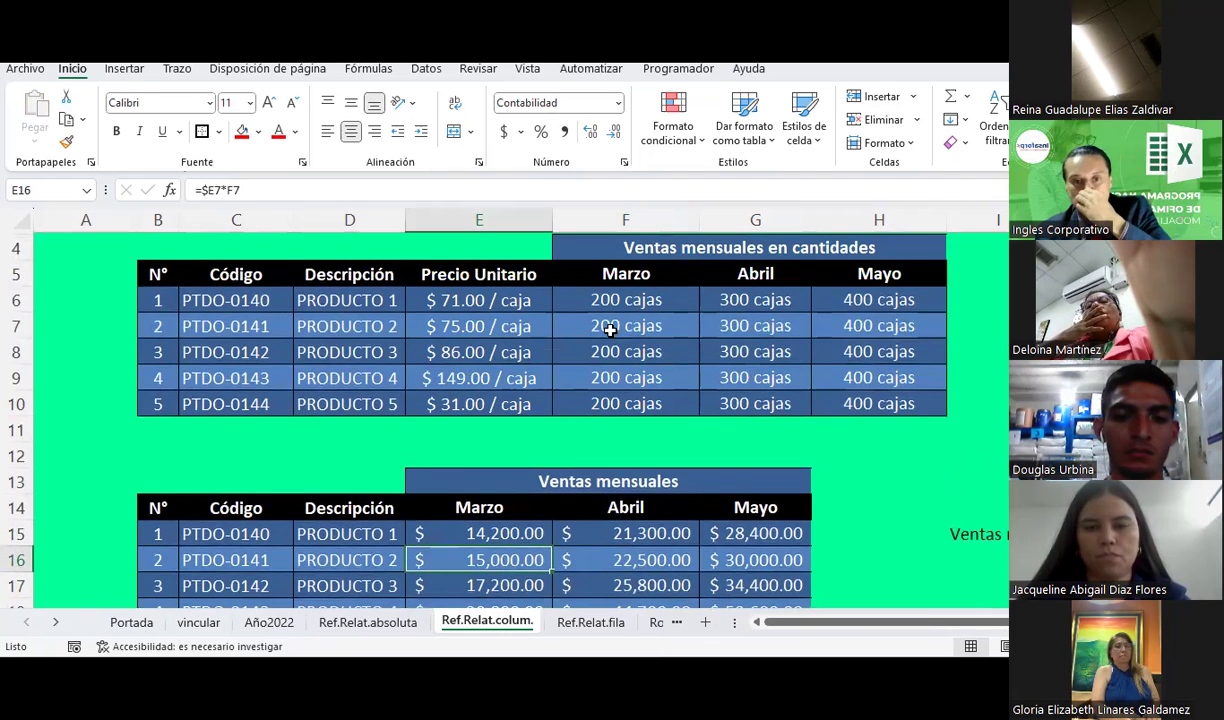
{"action": "left_click", "coordinate": [596, 557]}
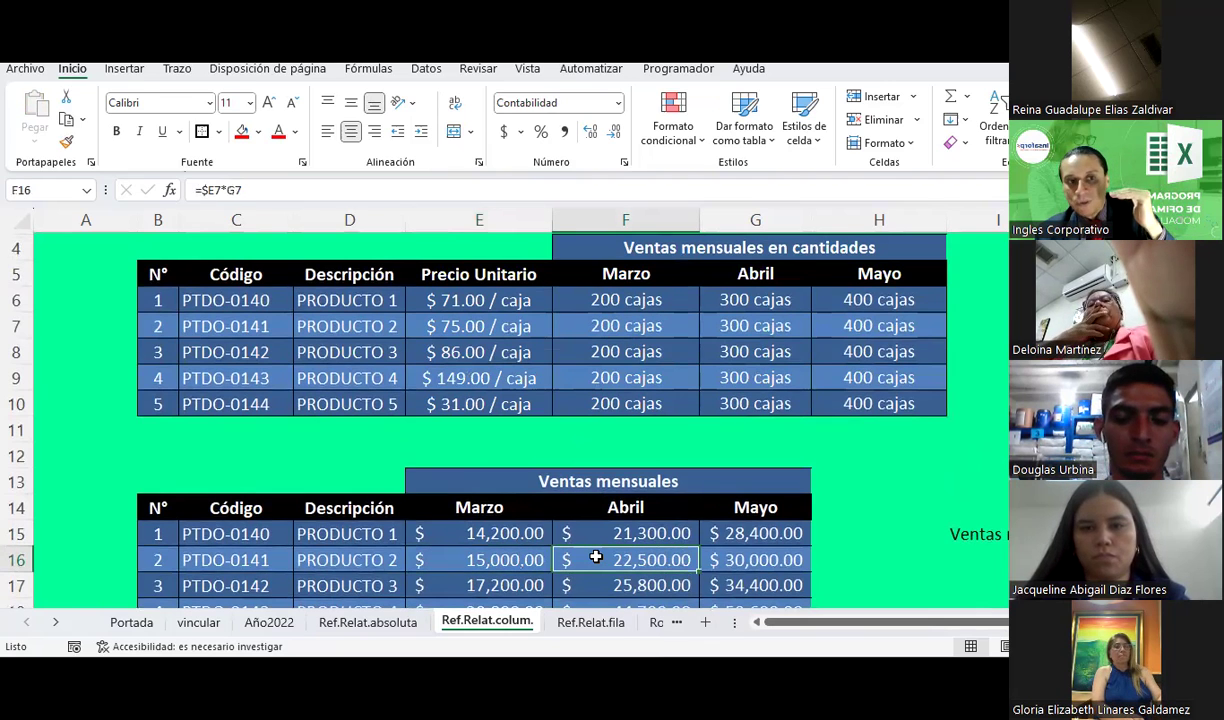
{"action": "left_click", "coordinate": [761, 325]}
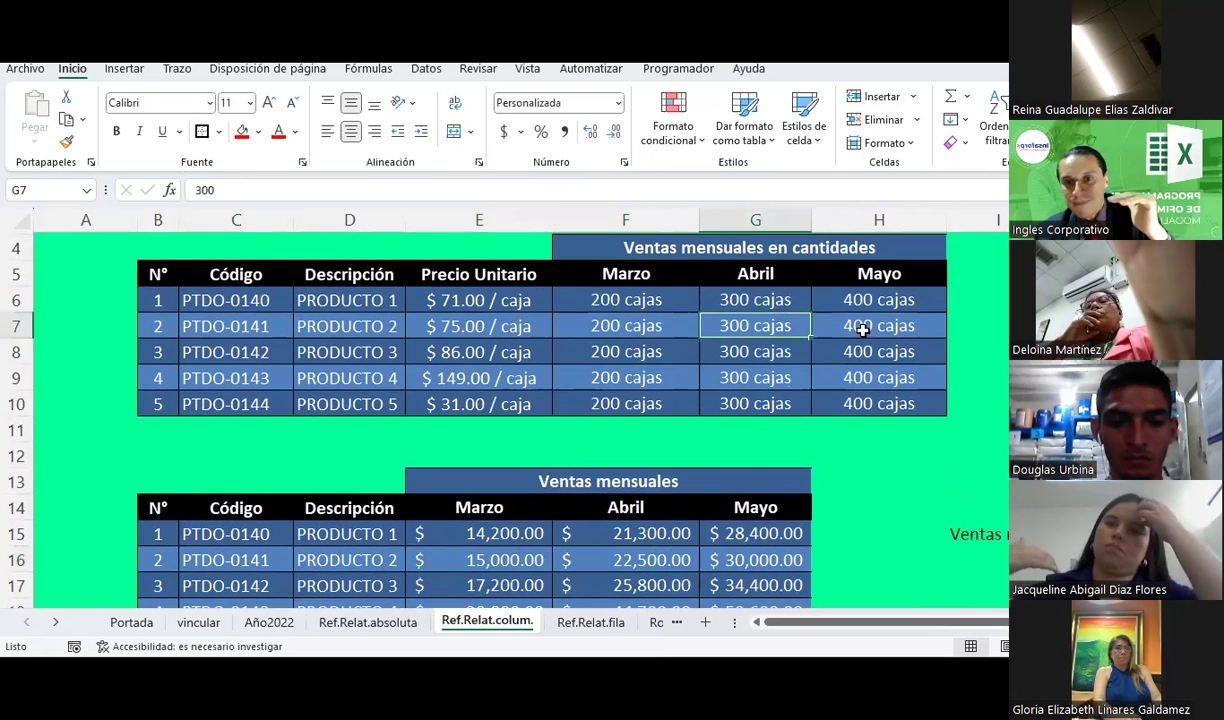
{"action": "scroll", "coordinate": [601, 383], "scroll_direction": "down", "scroll_amount": 1}
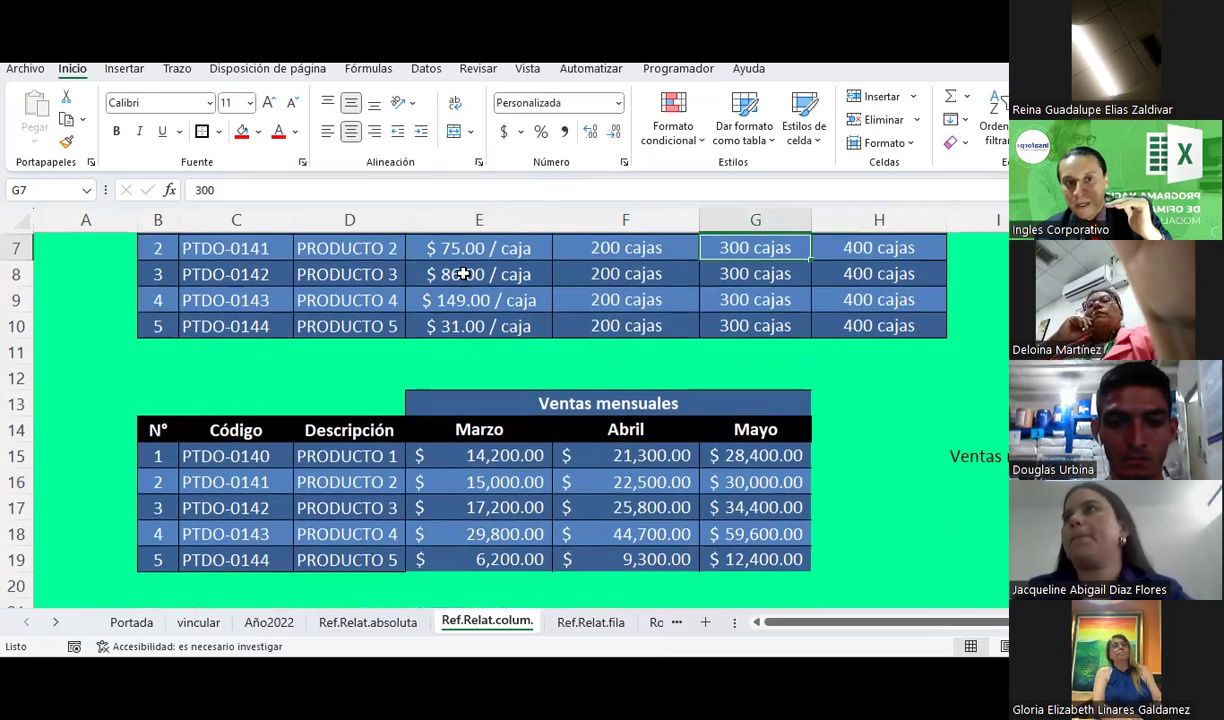
{"action": "left_click", "coordinate": [468, 482]}
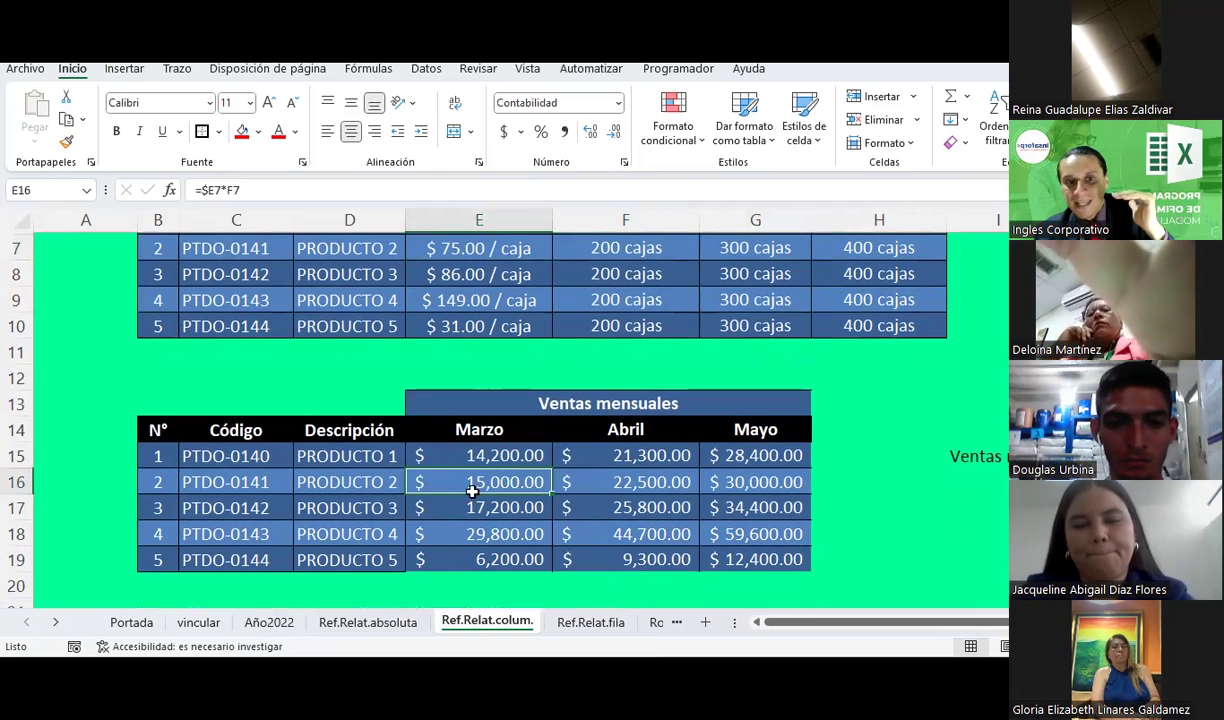
{"action": "left_click", "coordinate": [481, 510]}
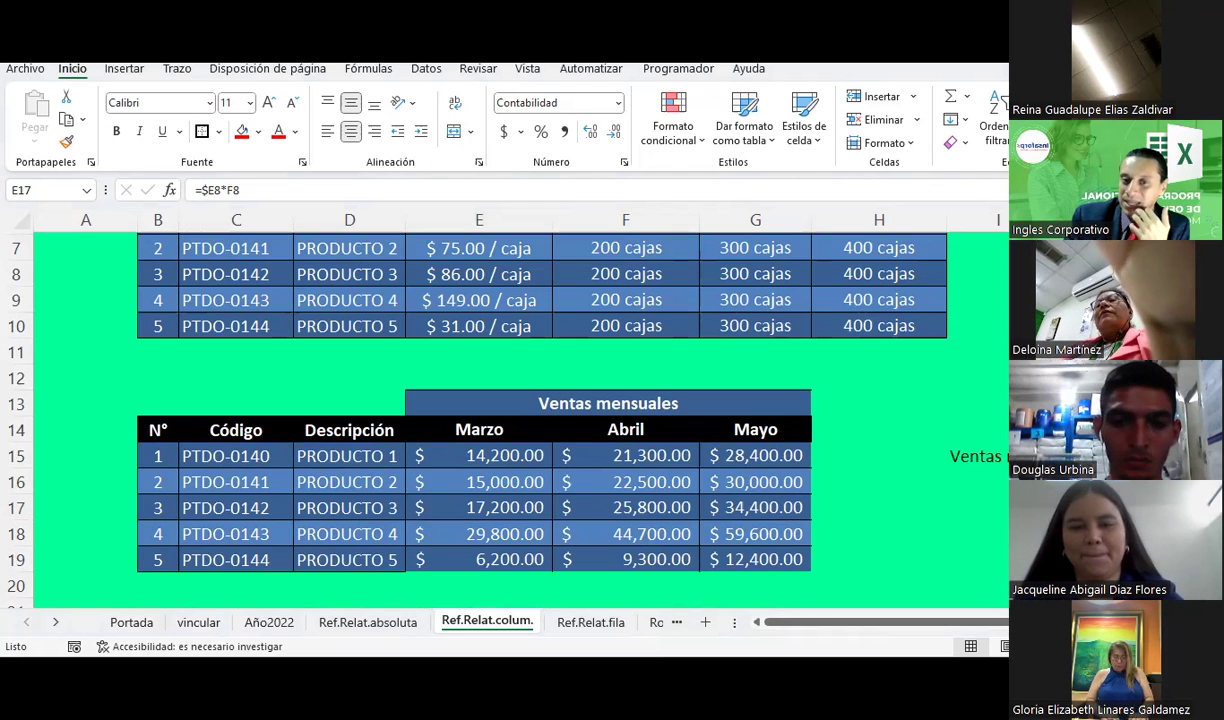
{"action": "left_click", "coordinate": [596, 622]}
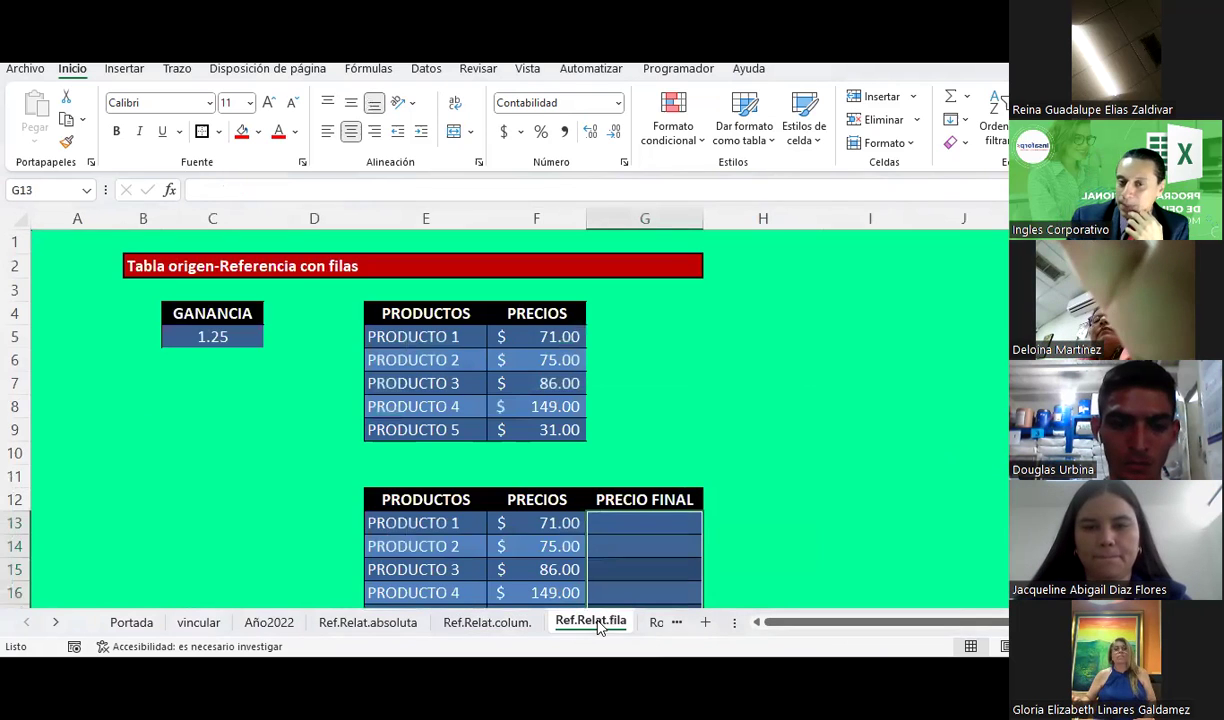
{"action": "left_click", "coordinate": [667, 622]}
{"action": "left_click", "coordinate": [525, 622]}
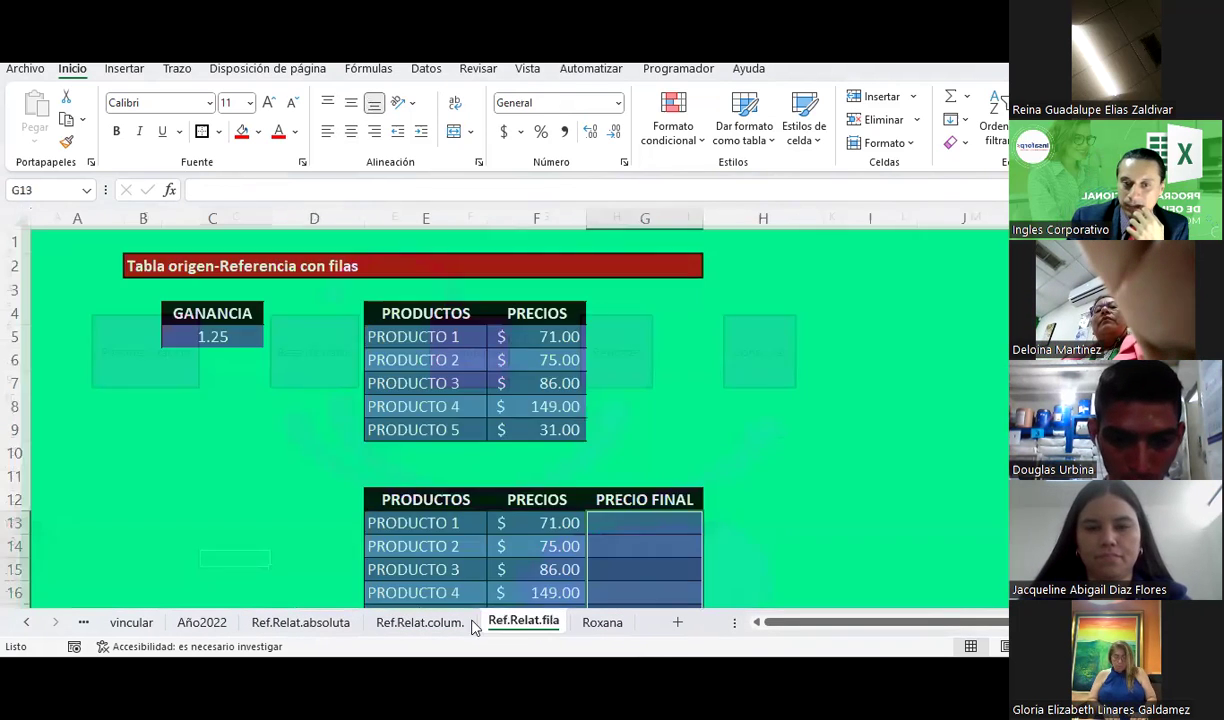
{"action": "left_click", "coordinate": [420, 622]}
{"action": "left_click", "coordinate": [863, 429]}
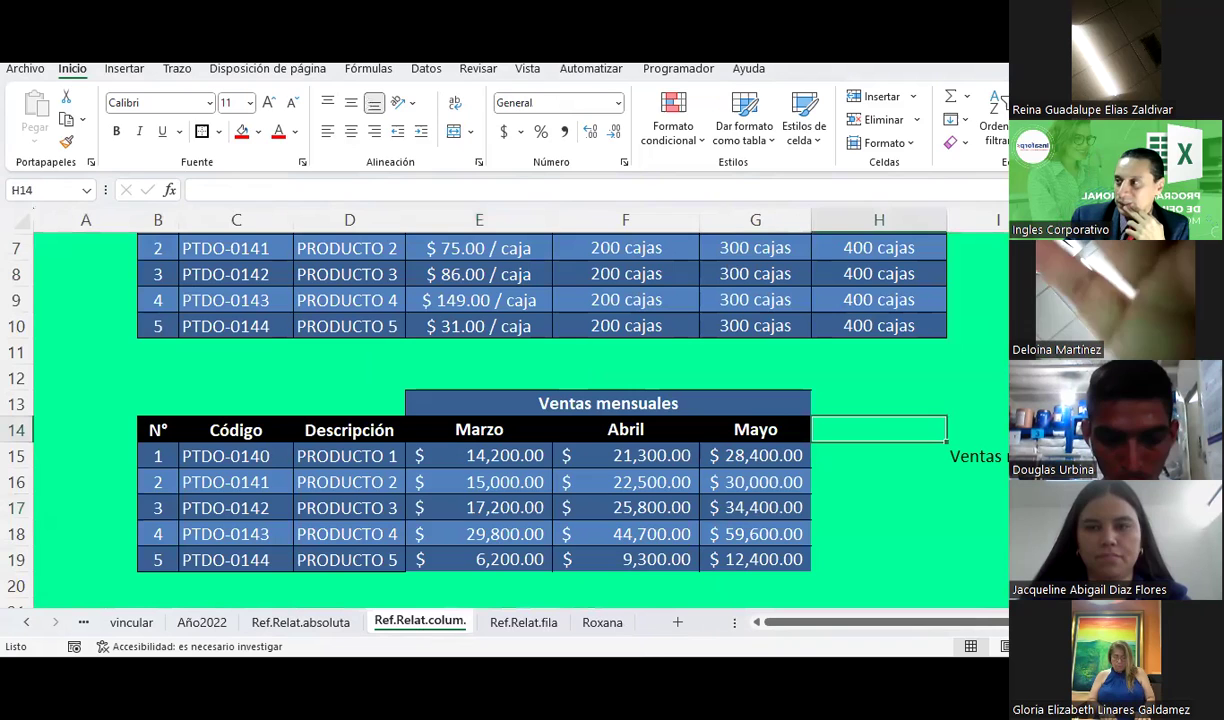
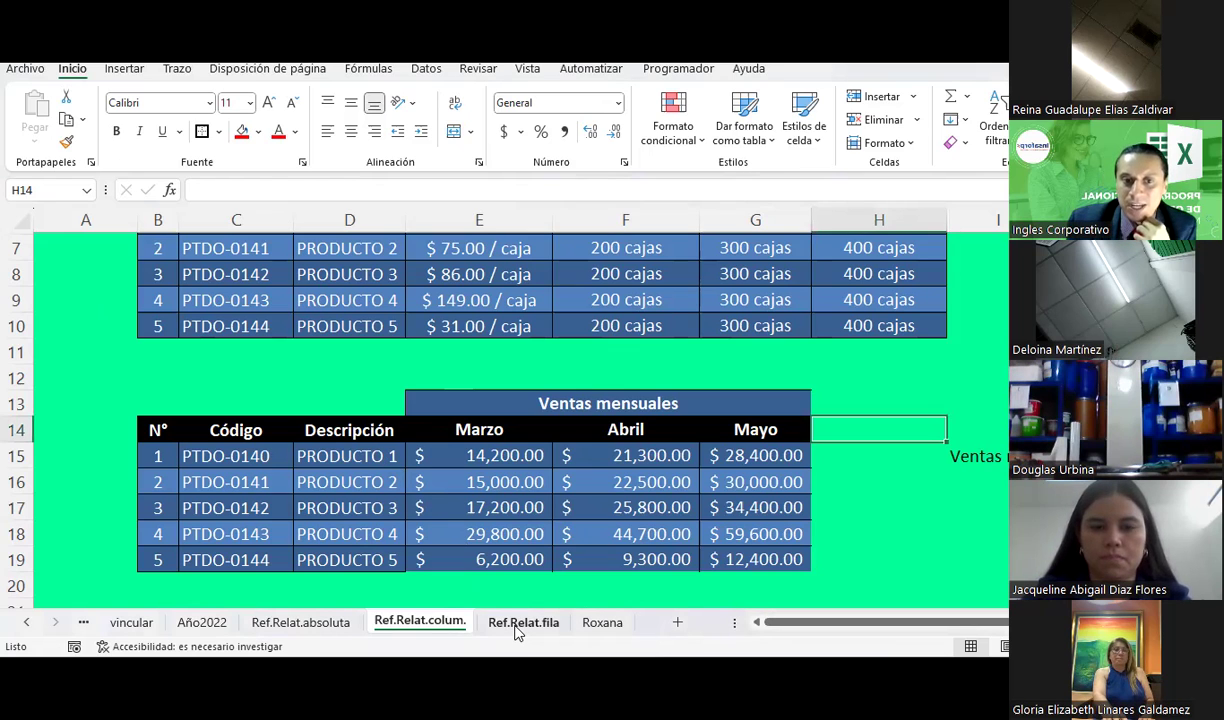
Step: Open the Ref.Relat.fila sheet and show the 1.25 GANANCIA value and both product price tables
{"action": "left_click", "coordinate": [517, 632]}
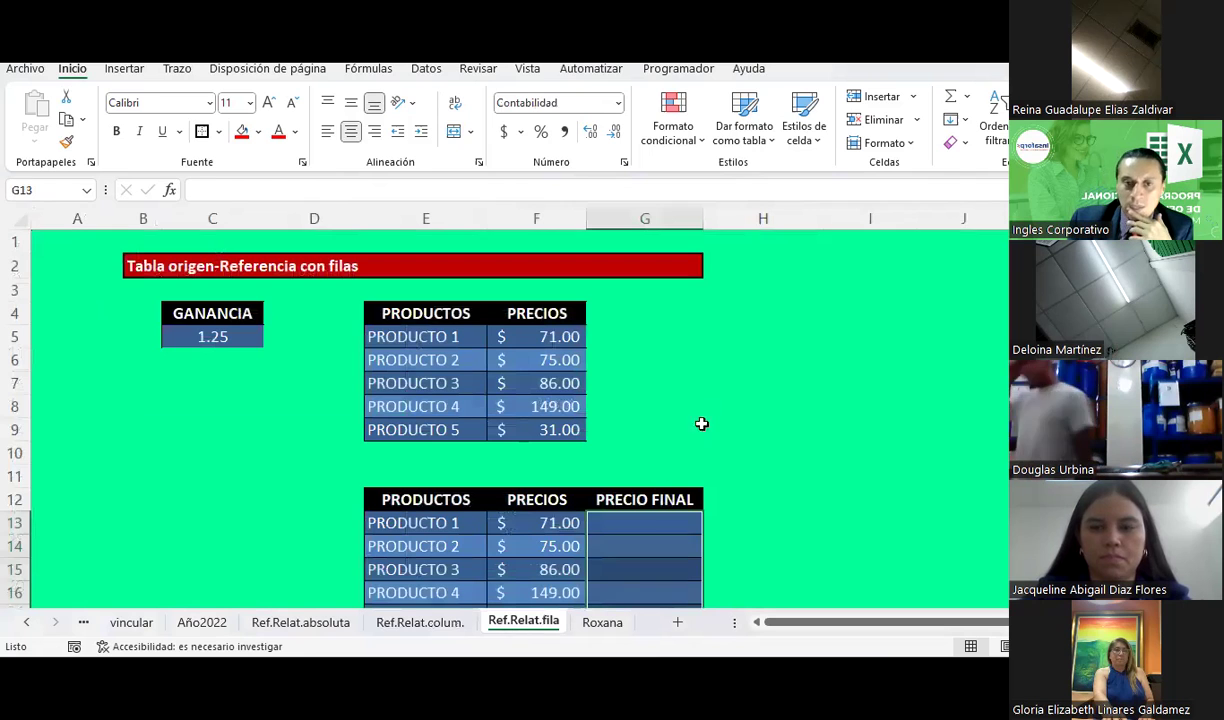
{"action": "left_click", "coordinate": [736, 373]}
{"action": "scroll", "coordinate": [736, 373], "scroll_direction": "down", "scroll_amount": 1}
{"action": "scroll", "coordinate": [736, 373], "scroll_direction": "up", "scroll_amount": 1}
{"action": "scroll", "coordinate": [736, 373], "scroll_direction": "down", "scroll_amount": 1}
{"action": "scroll", "coordinate": [736, 373], "scroll_direction": "up", "scroll_amount": 1}
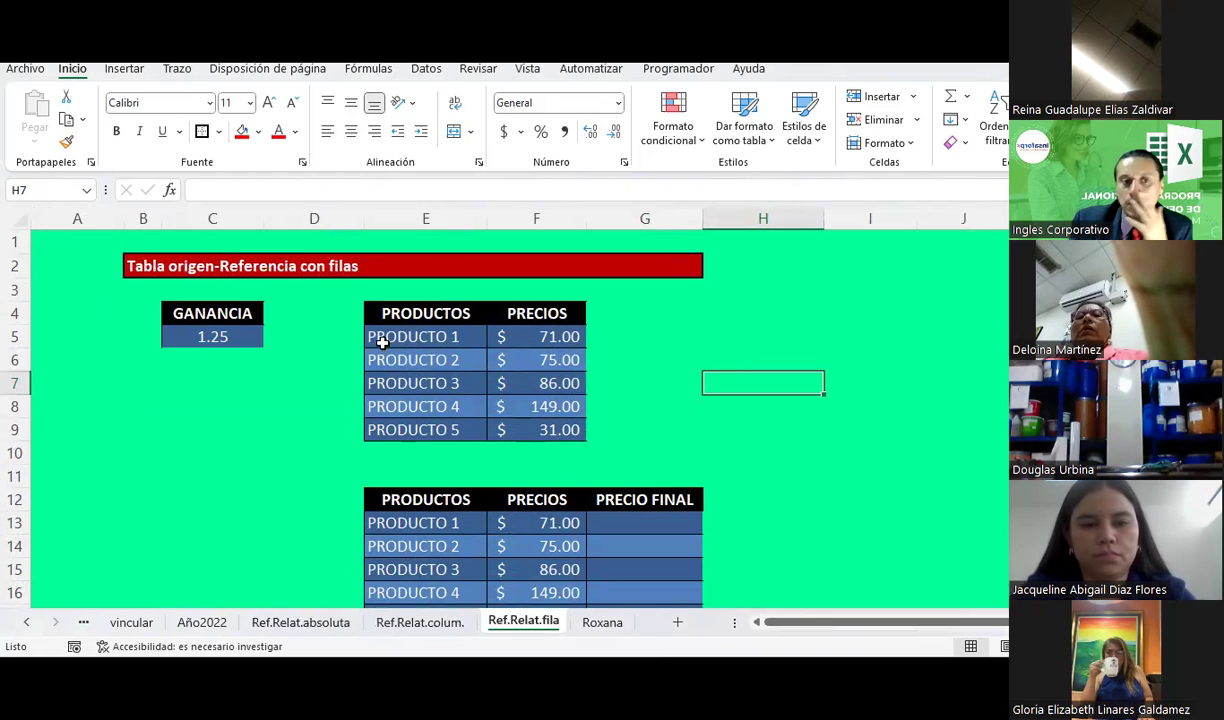
{"action": "scroll", "coordinate": [382, 343], "scroll_direction": "down", "scroll_amount": 1}
{"action": "scroll", "coordinate": [382, 343], "scroll_direction": "down", "scroll_amount": 1}
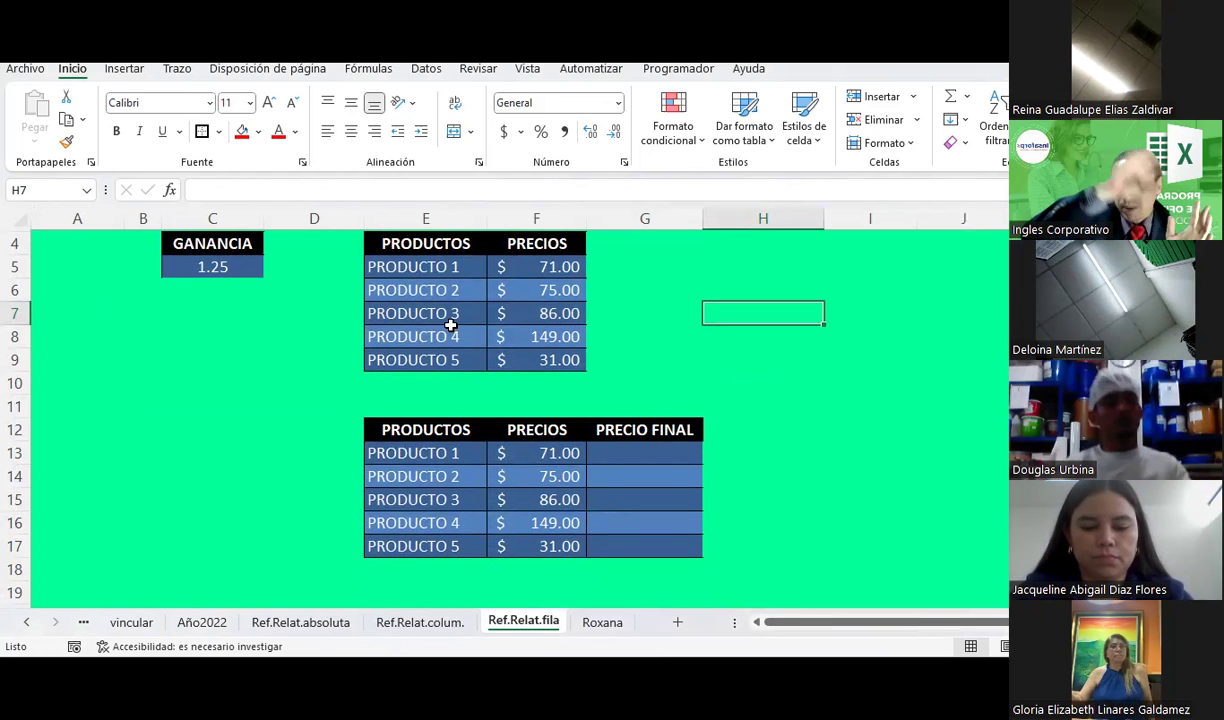
{"action": "left_click", "coordinate": [390, 430]}
{"action": "left_click", "coordinate": [385, 624]}
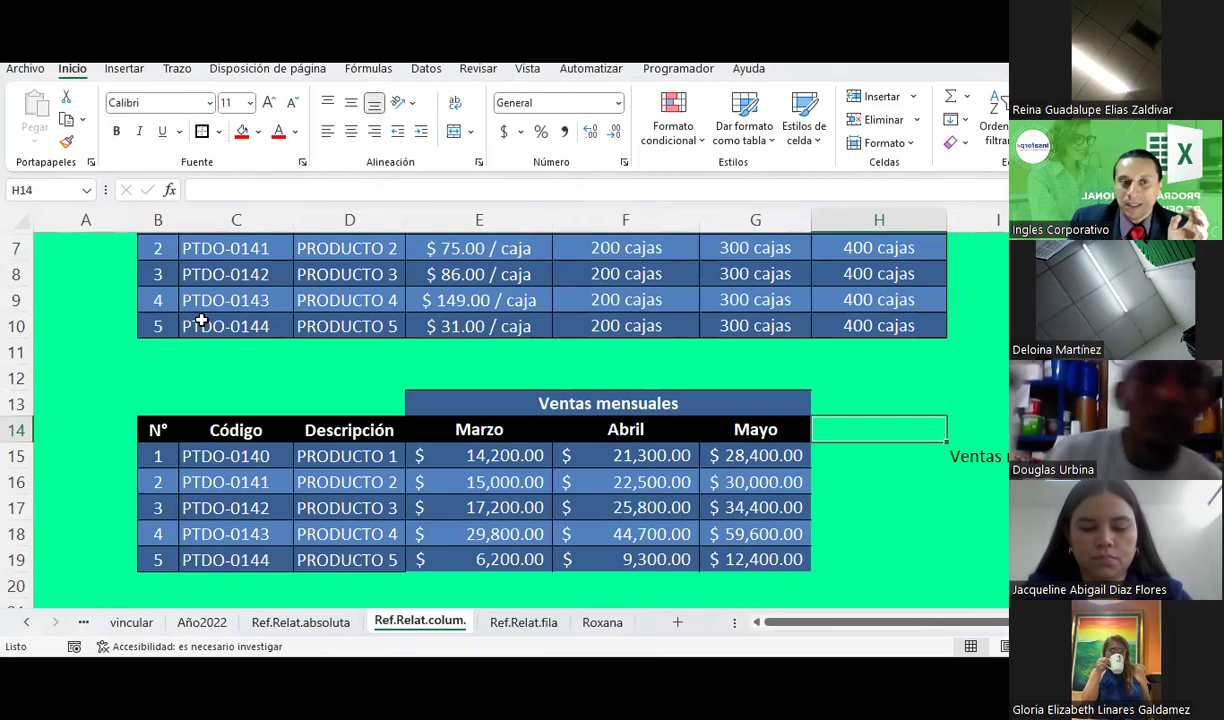
{"action": "scroll", "coordinate": [200, 320], "scroll_direction": "up", "scroll_amount": 2}
{"action": "left_click", "coordinate": [228, 352]}
{"action": "left_click", "coordinate": [227, 378]}
{"action": "left_click", "coordinate": [266, 350]}
{"action": "left_click", "coordinate": [262, 378]}
{"action": "left_click", "coordinate": [349, 352]}
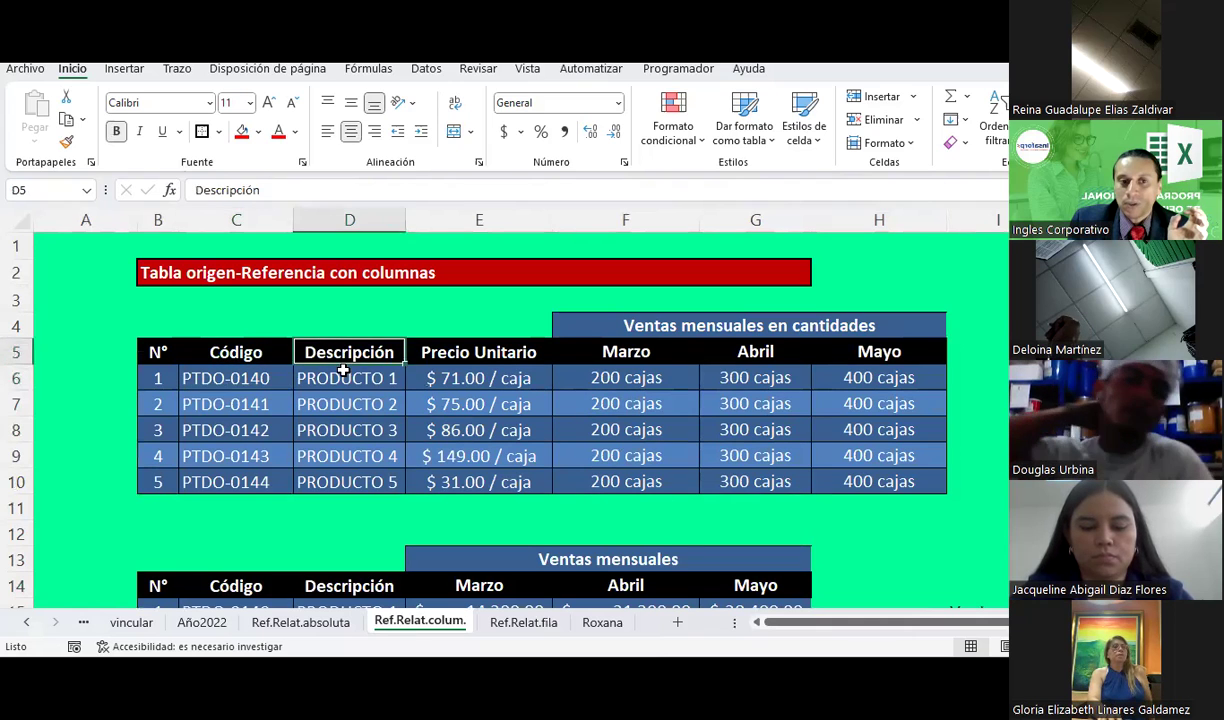
{"action": "left_click", "coordinate": [346, 378]}
{"action": "left_click", "coordinate": [520, 622]}
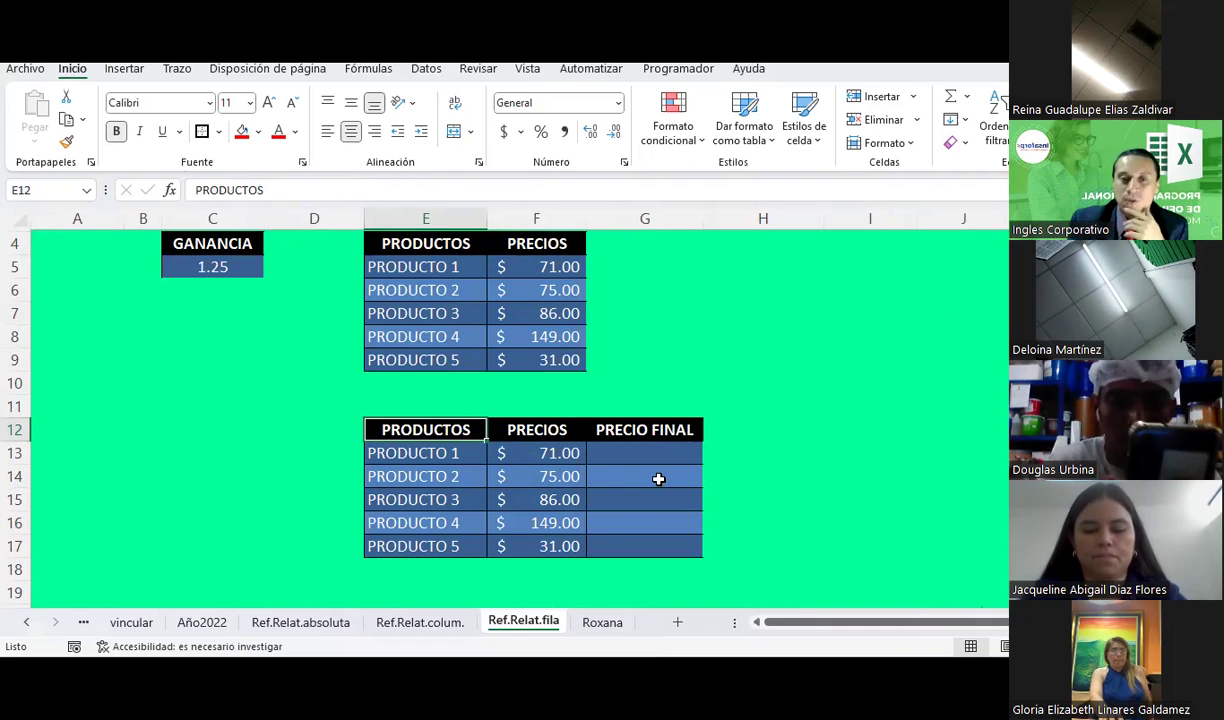
Step: Rename the PRECIOS headers in F4 and F12 to COSTO
{"action": "scroll", "coordinate": [659, 479], "scroll_direction": "up", "scroll_amount": 1}
{"action": "scroll", "coordinate": [659, 479], "scroll_direction": "down", "scroll_amount": 1}
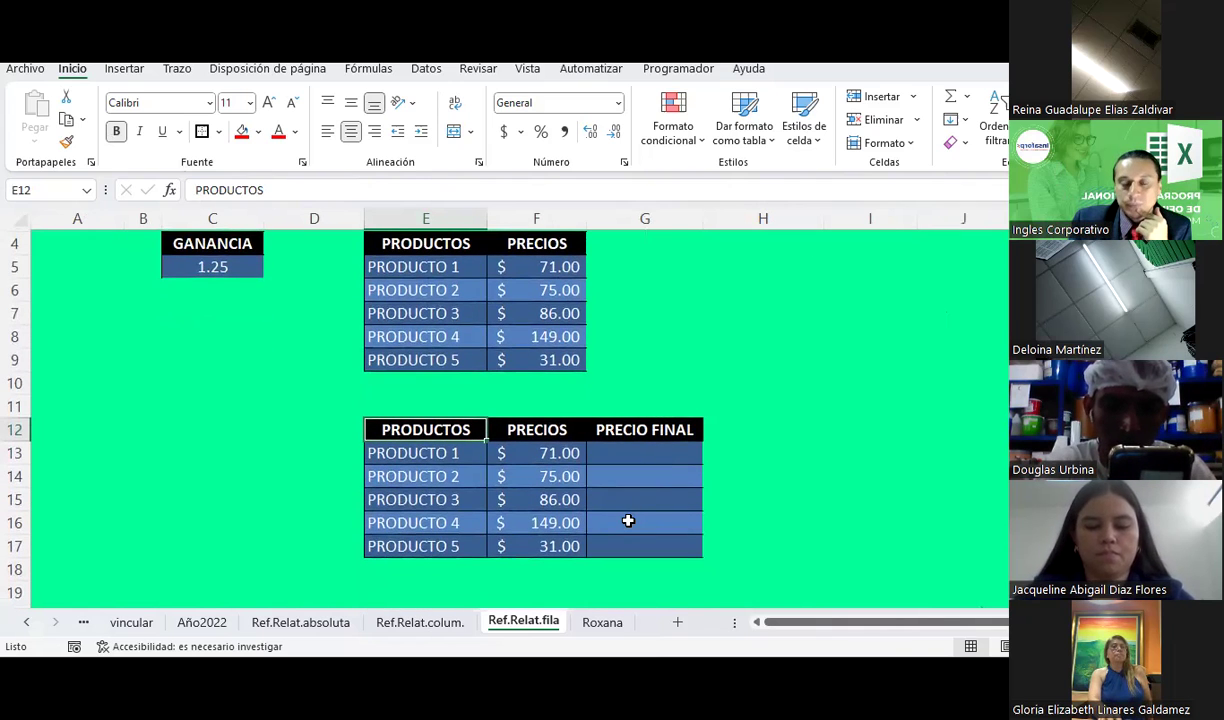
{"action": "left_click", "coordinate": [555, 243]}
{"action": "type", "text": "COSTO"}
{"action": "key", "text": "Return"}
{"action": "key", "text": "Return"}
{"action": "key", "text": "Return"}
{"action": "key", "text": "Return"}
{"action": "key", "text": "Return"}
{"action": "key", "text": "Return"}
{"action": "key", "text": "Return"}
{"action": "key", "text": "Return"}
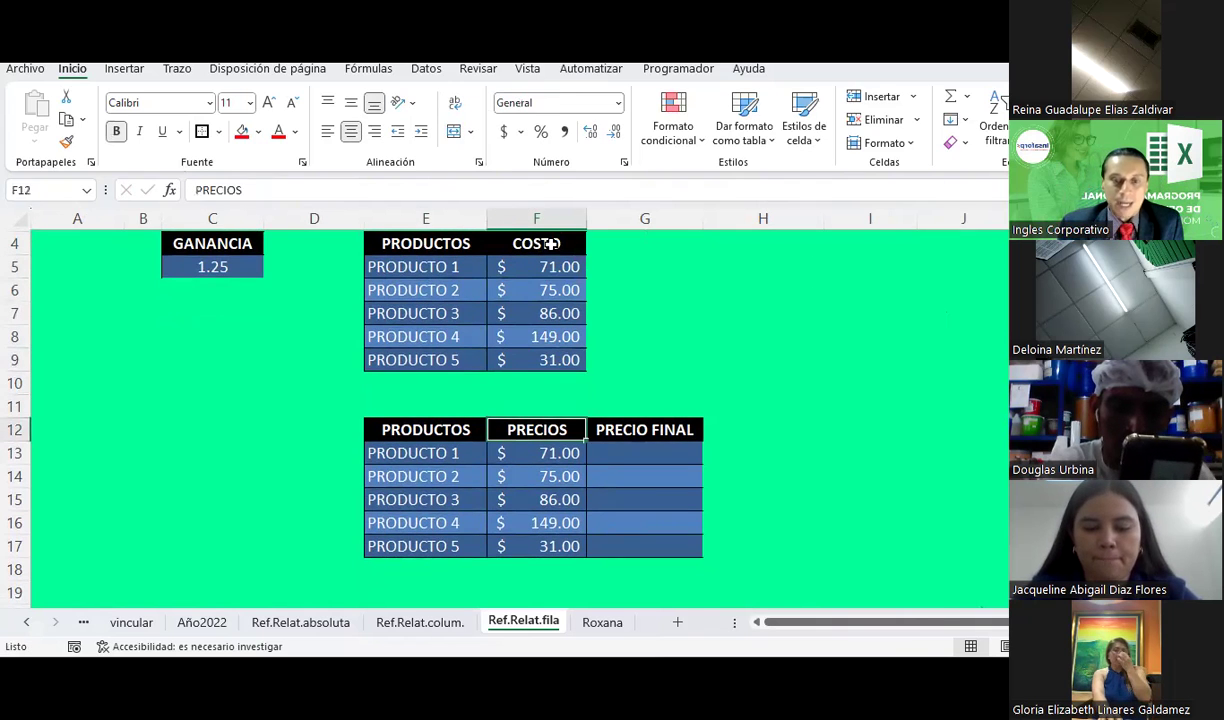
{"action": "type", "text": "COSTO"}
{"action": "key", "text": "Return"}
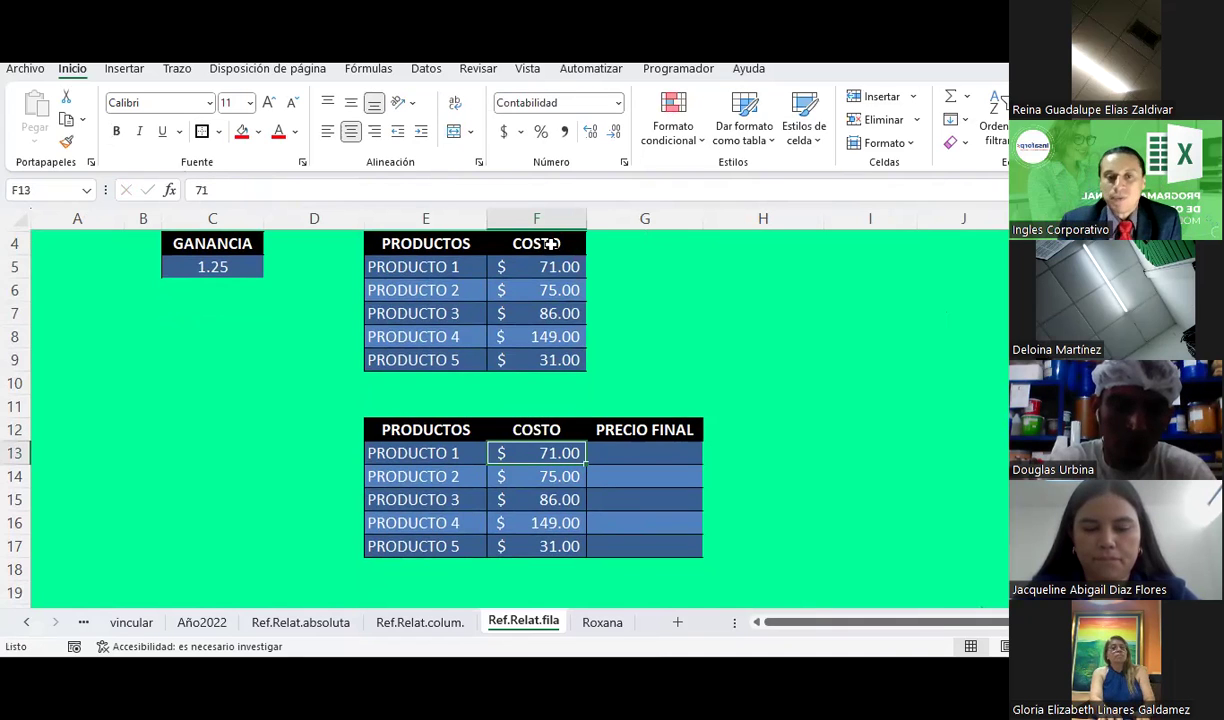
Step: Point out the empty PRECIO FINAL cell G13, the cost 71 and the 1.25 GANANCIA in C5
{"action": "left_click", "coordinate": [673, 455]}
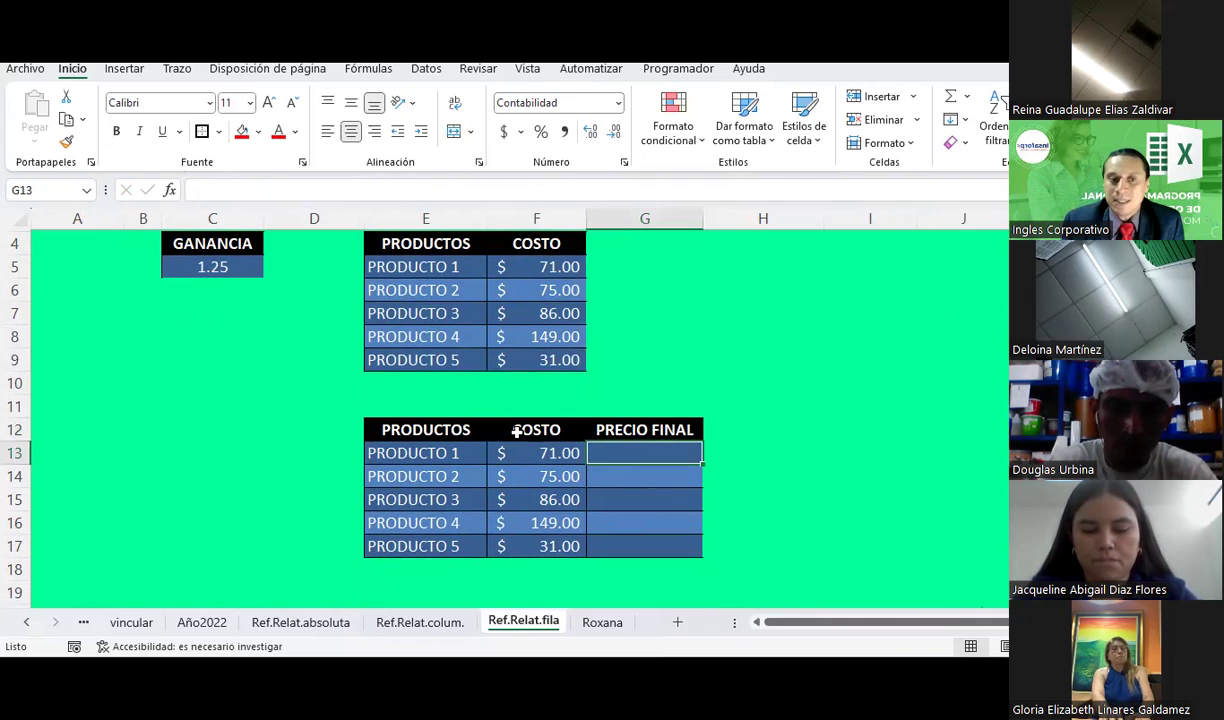
{"action": "left_click", "coordinate": [552, 259]}
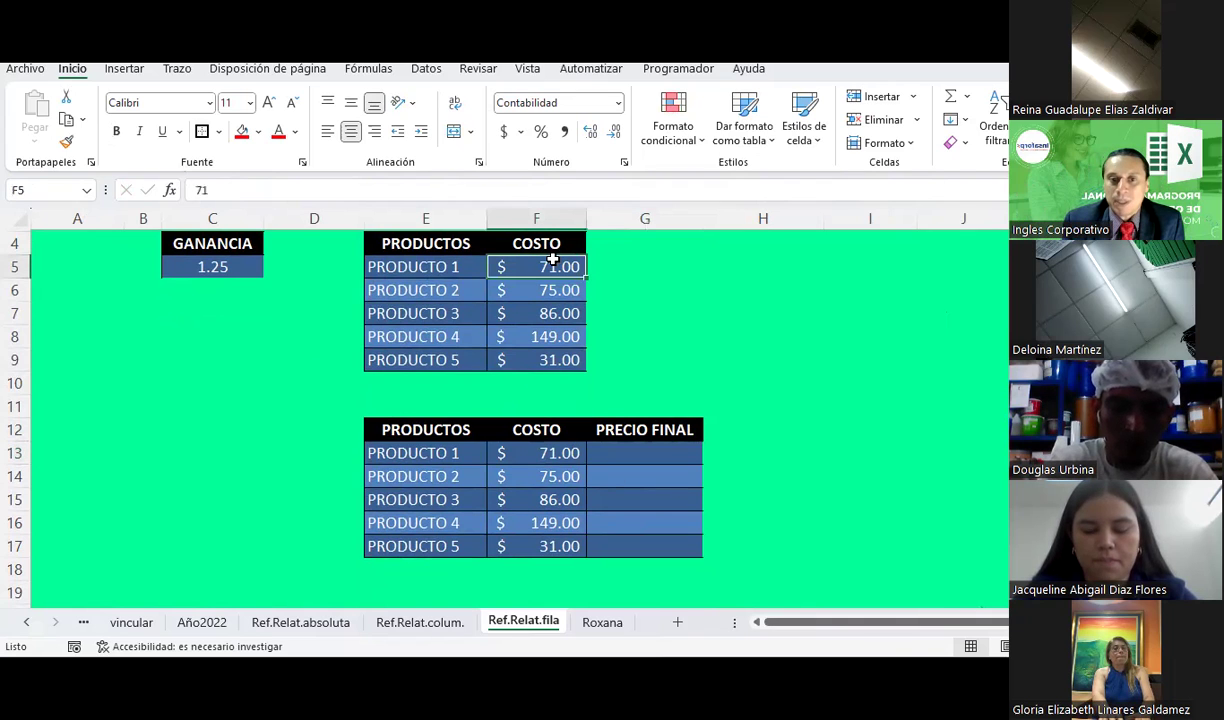
{"action": "left_click", "coordinate": [238, 265]}
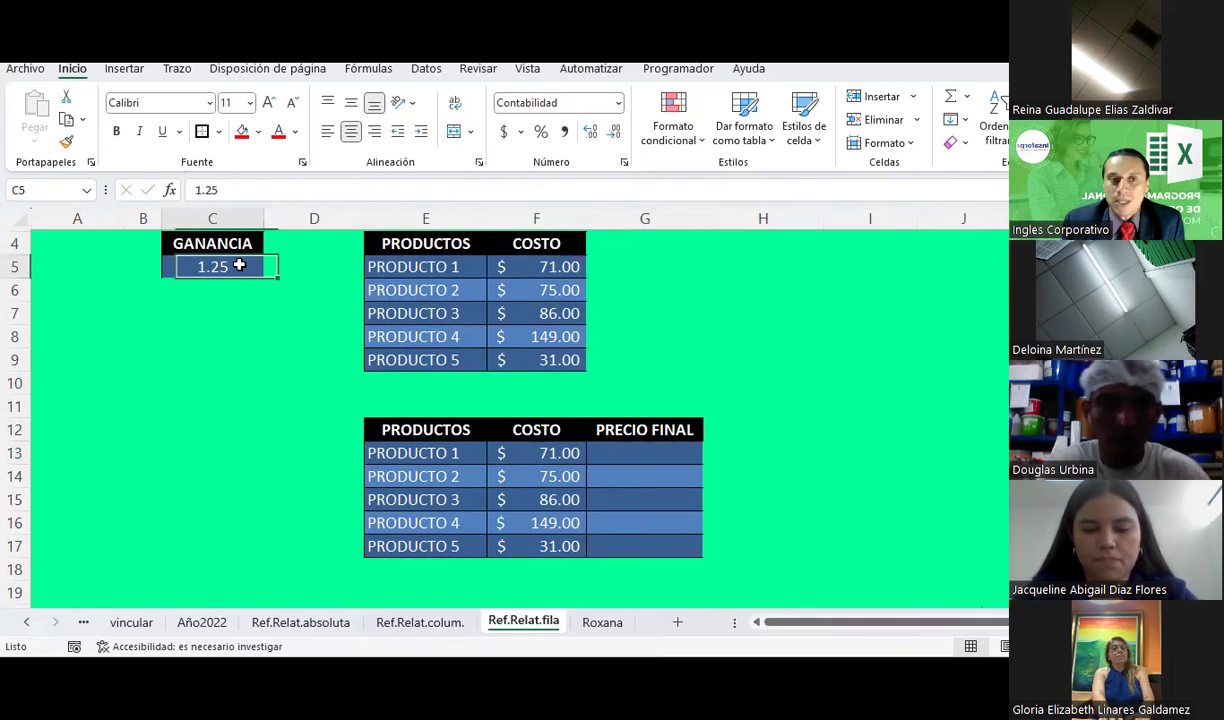
{"action": "left_click", "coordinate": [556, 455]}
{"action": "scroll", "coordinate": [511, 393], "scroll_direction": "up", "scroll_amount": 1}
{"action": "scroll", "coordinate": [511, 393], "scroll_direction": "down", "scroll_amount": 2}
{"action": "scroll", "coordinate": [511, 393], "scroll_direction": "up", "scroll_amount": 1}
{"action": "scroll", "coordinate": [511, 393], "scroll_direction": "up", "scroll_amount": 1}
Step: Enter =F13*C$5 in G13 so PRODUCTO 1's final price becomes $ 88.75
{"action": "scroll", "coordinate": [511, 393], "scroll_direction": "down", "scroll_amount": 1}
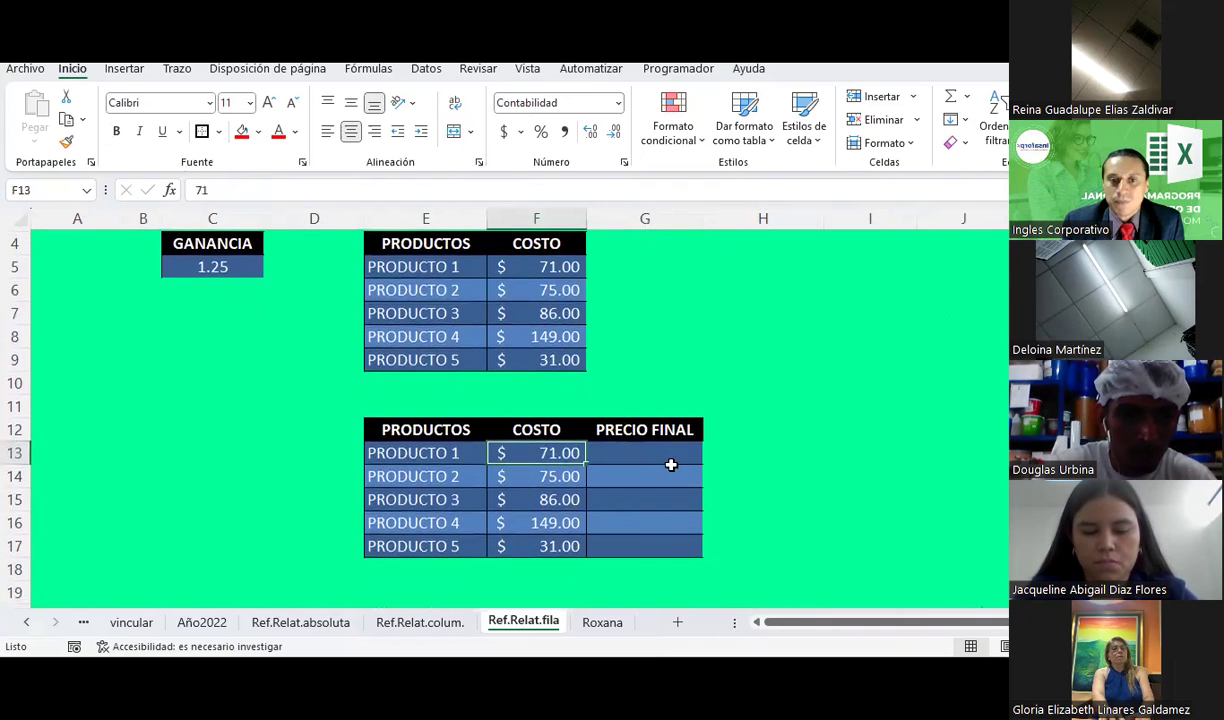
{"action": "left_click", "coordinate": [664, 450]}
{"action": "type", "text": "="}
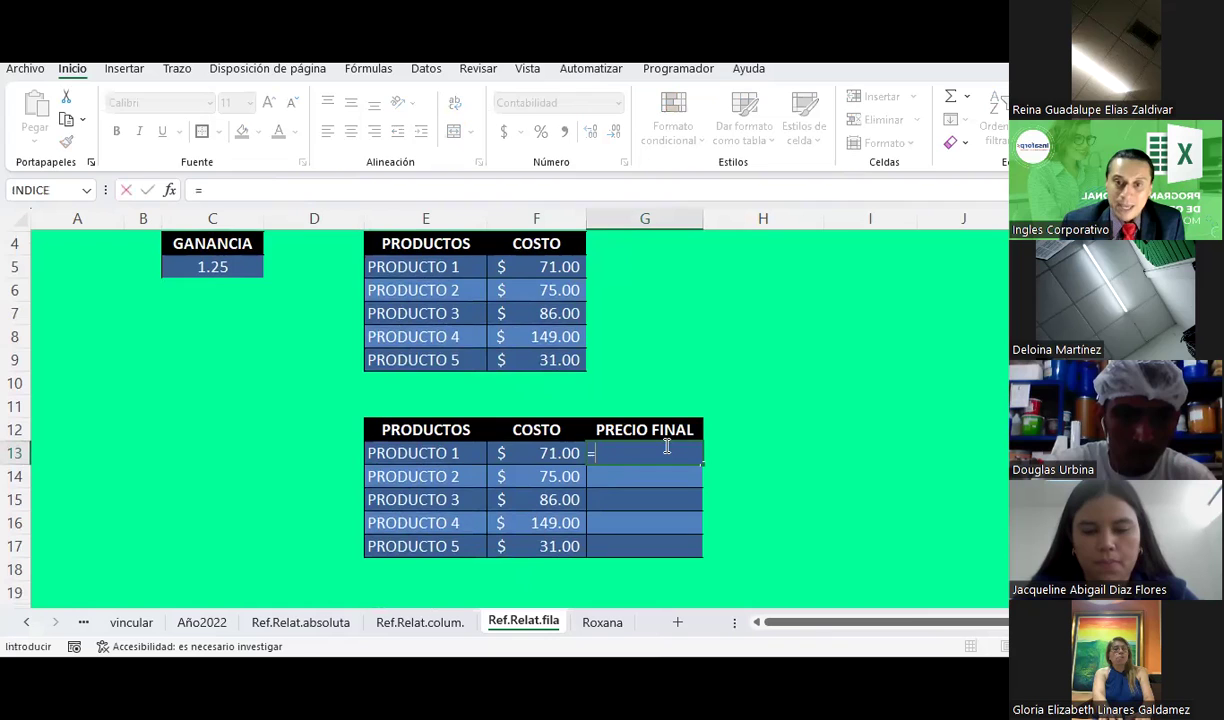
{"action": "left_click", "coordinate": [522, 452]}
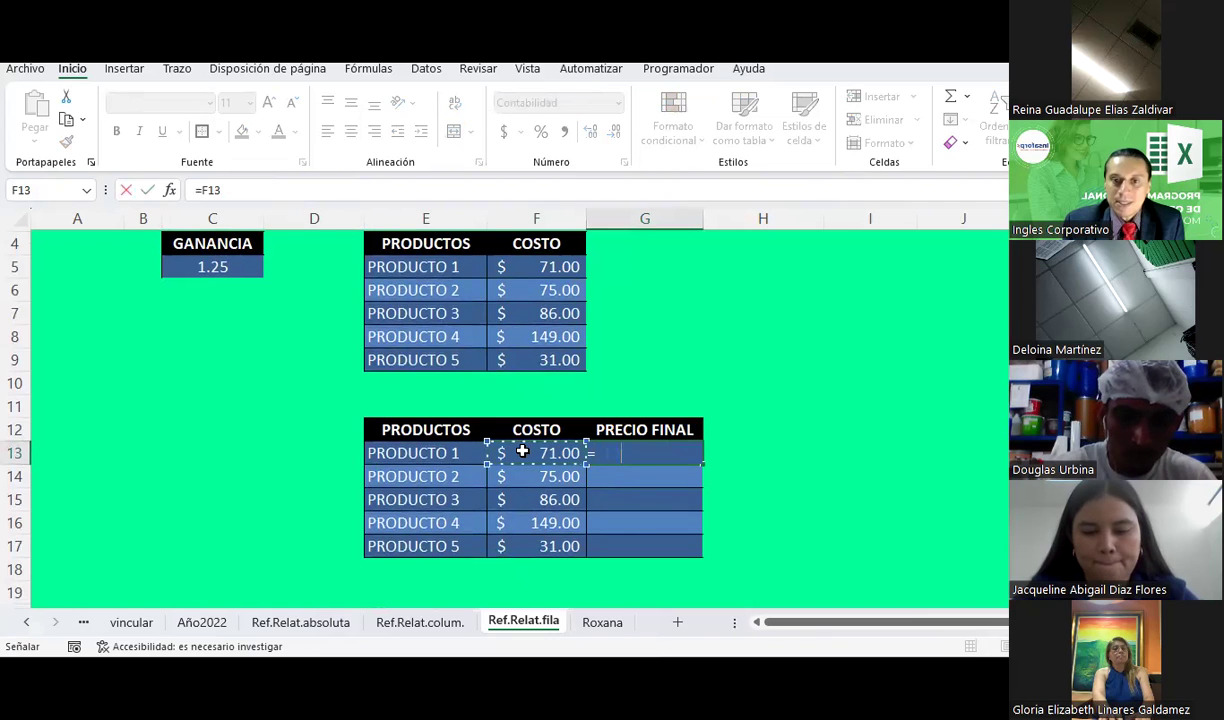
{"action": "type", "text": "*"}
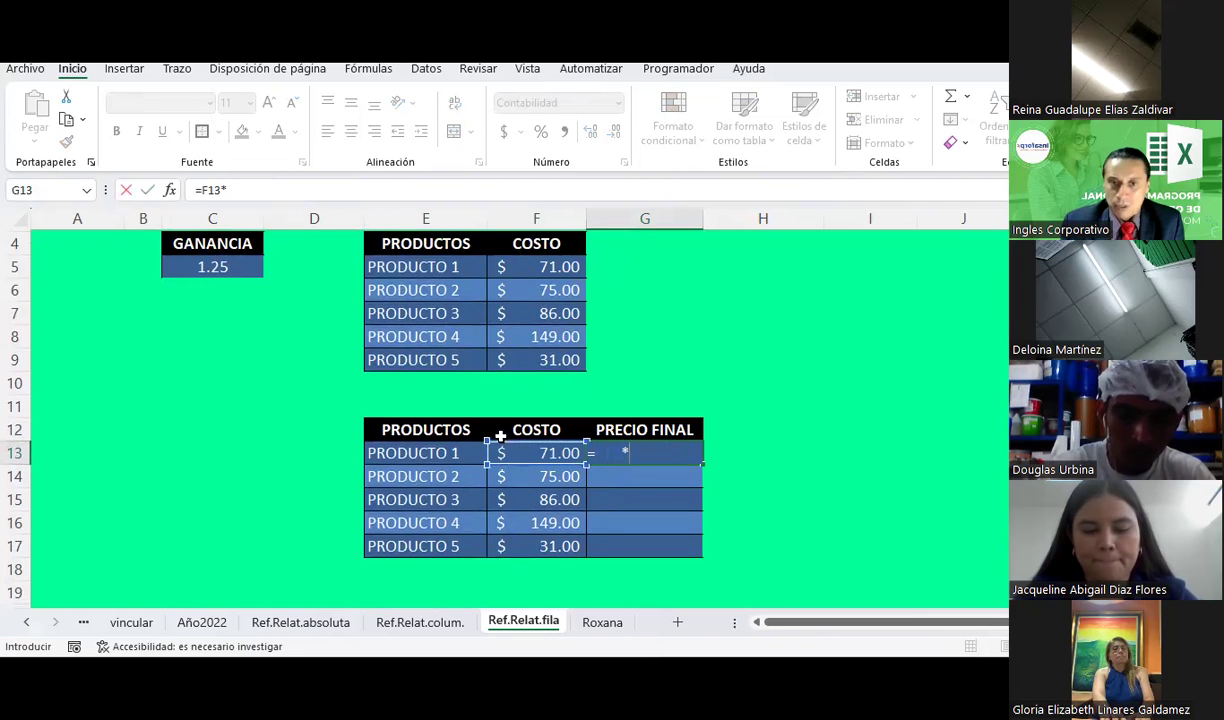
{"action": "left_click", "coordinate": [226, 266]}
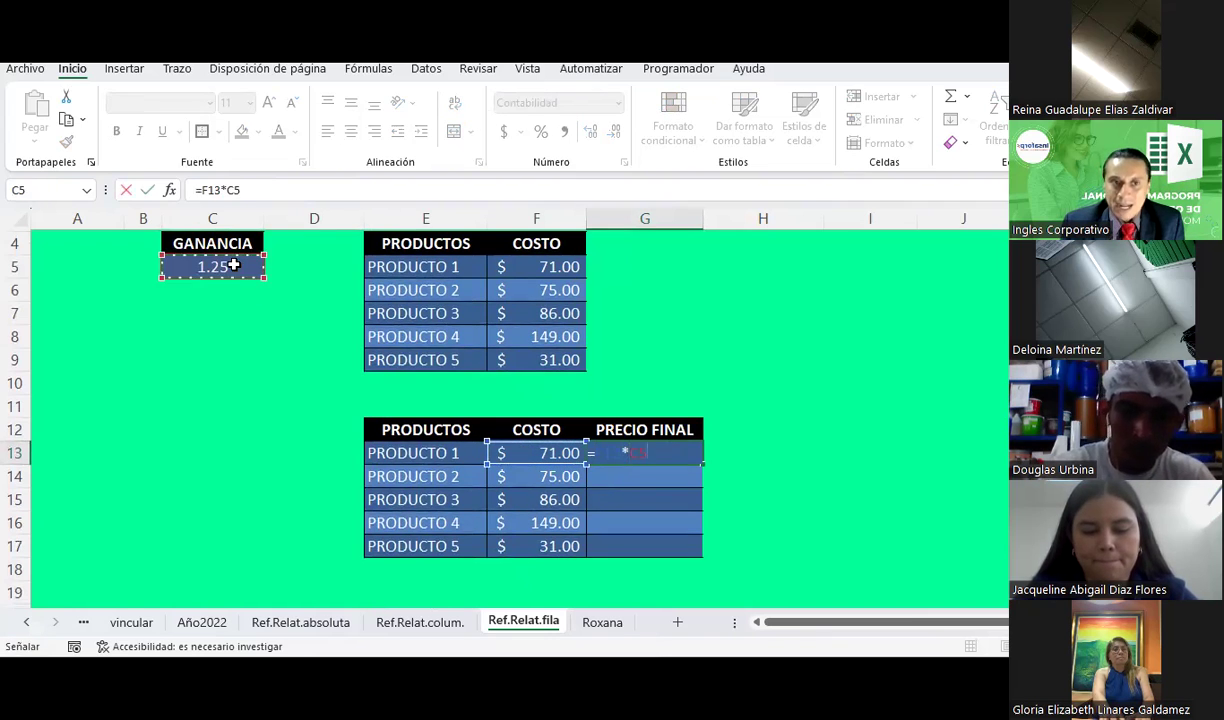
{"action": "left_click", "coordinate": [234, 189]}
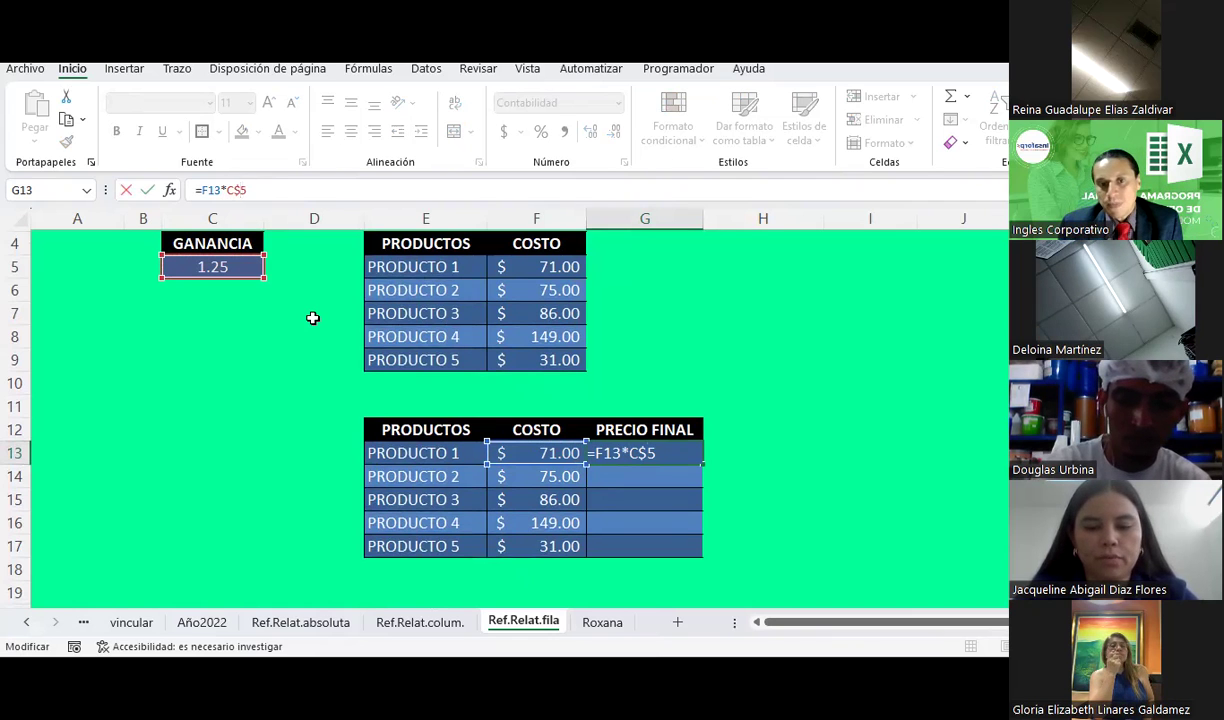
{"action": "key", "text": "Return"}
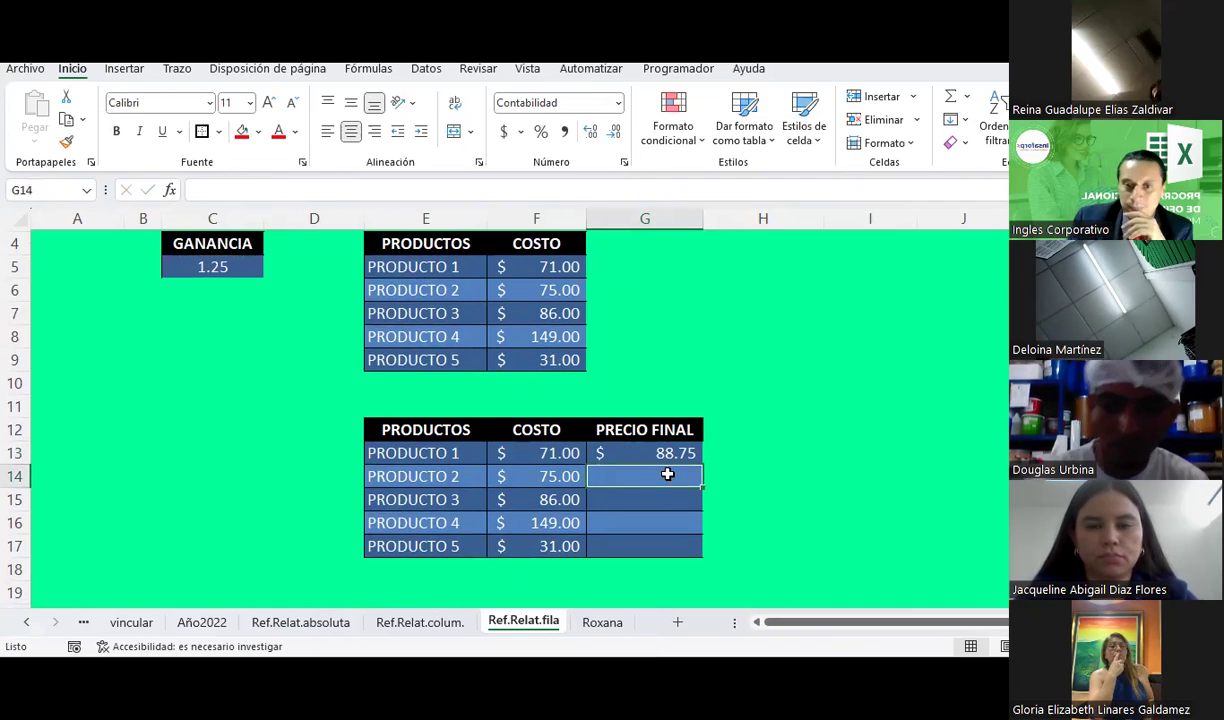
Step: Copy the G13 formula and paste it as formulas into G14:G17
{"action": "left_click", "coordinate": [657, 452]}
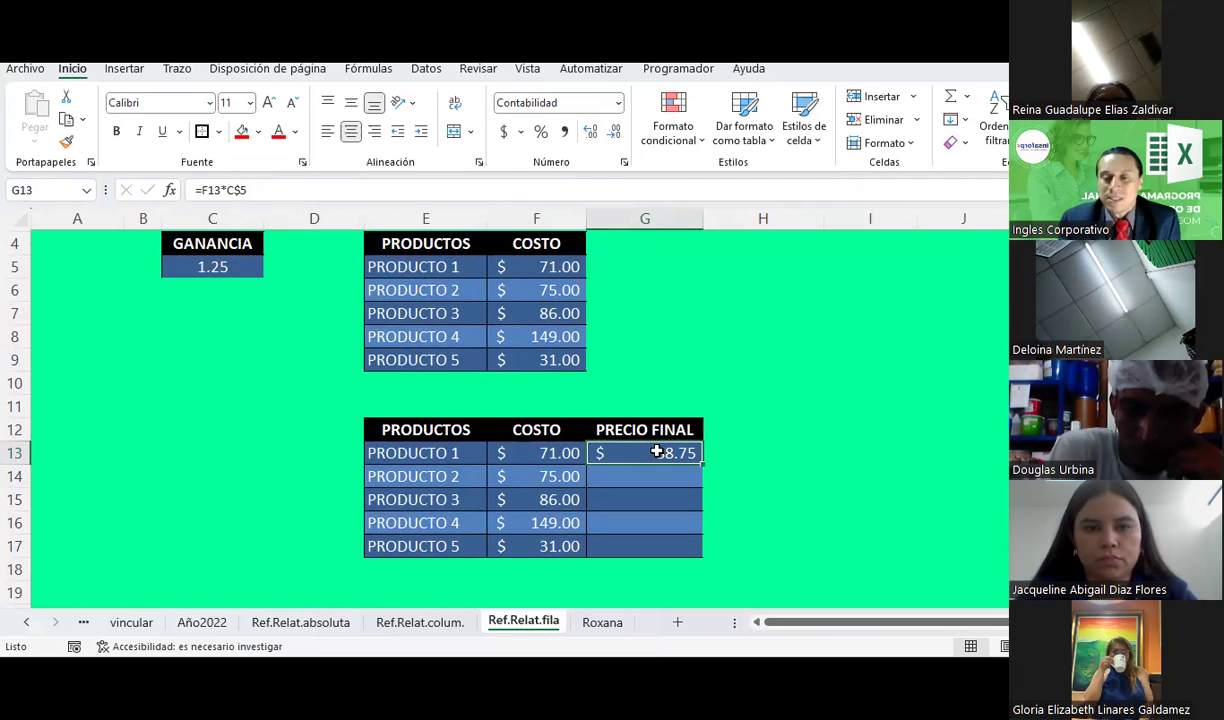
{"action": "right_click", "coordinate": [655, 453]}
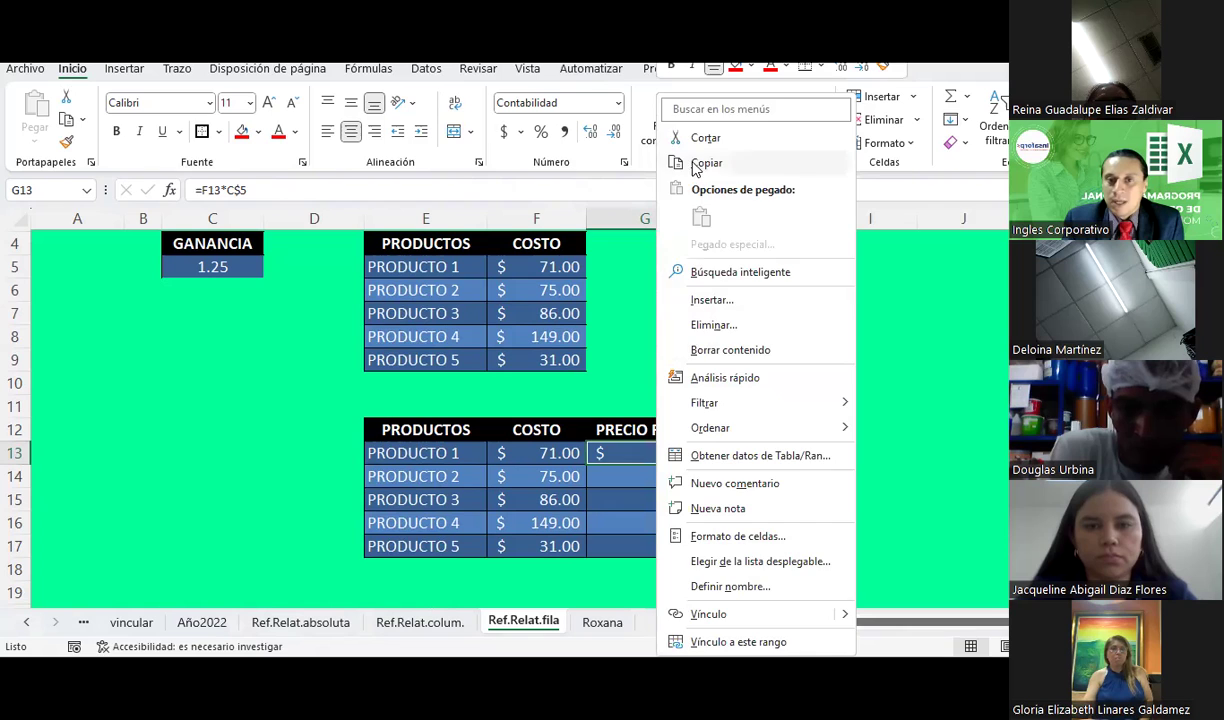
{"action": "left_click", "coordinate": [665, 157]}
{"action": "left_click_drag", "start_coordinate": [646, 481], "coordinate": [630, 542]}
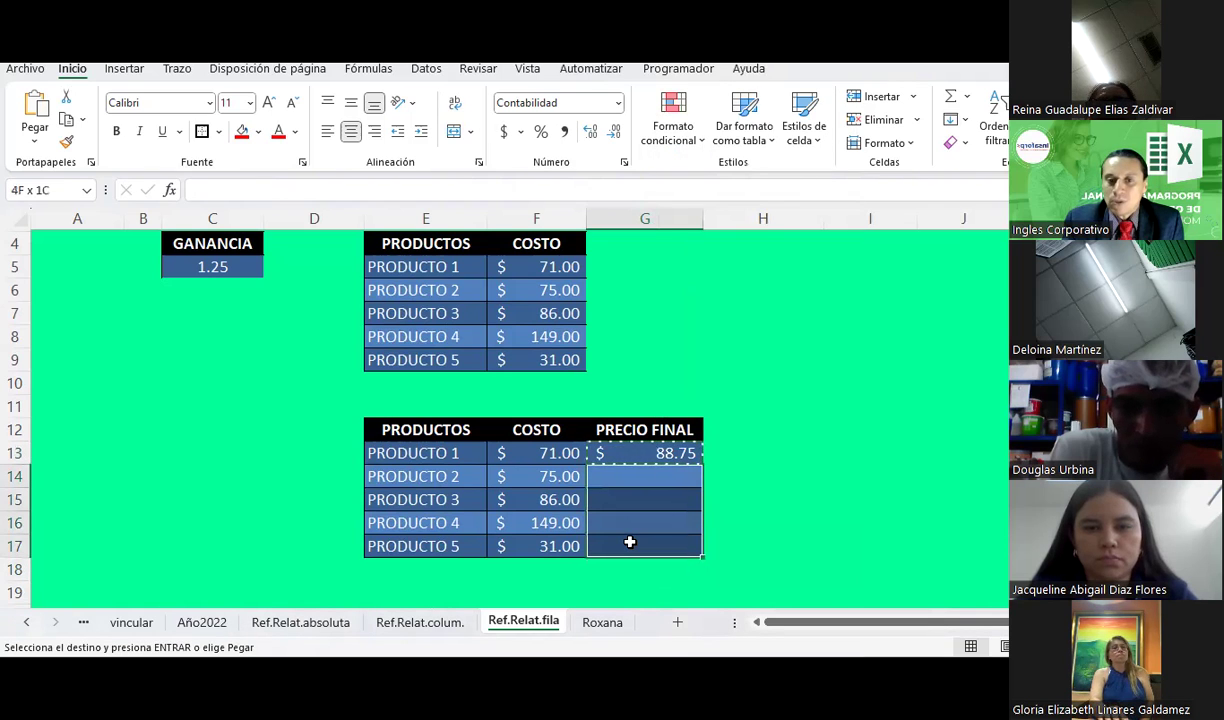
{"action": "right_click", "coordinate": [630, 542]}
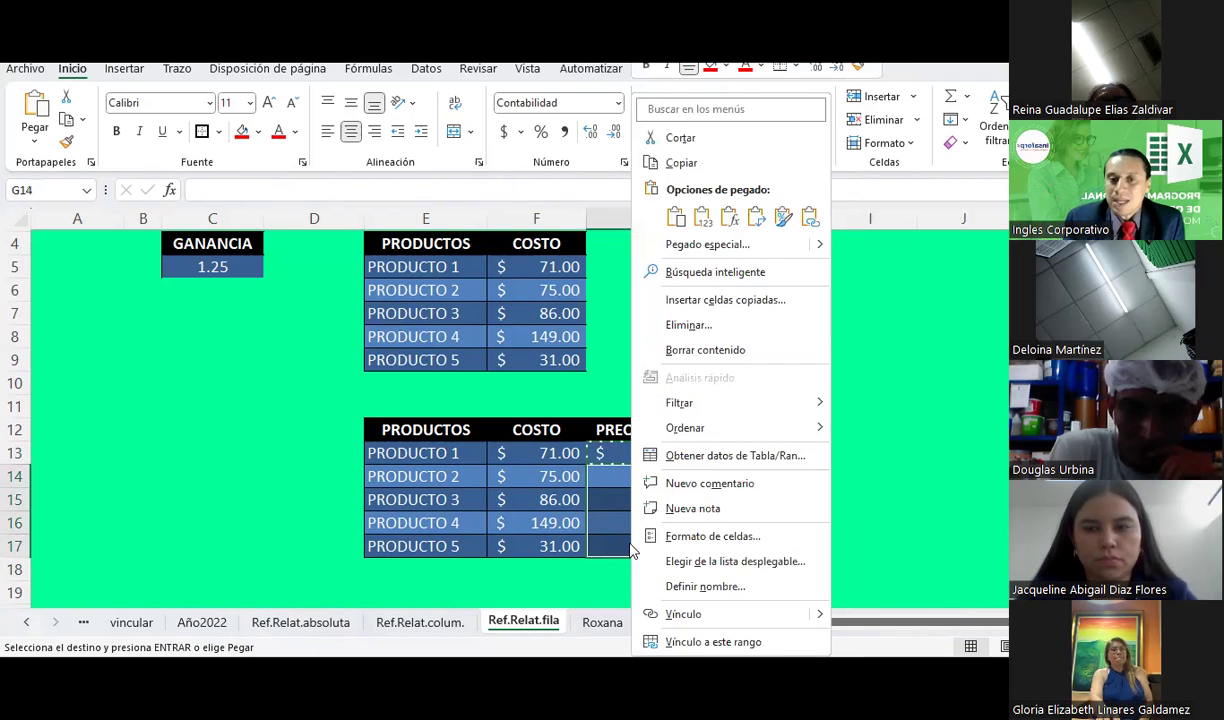
{"action": "left_click", "coordinate": [729, 216]}
{"action": "left_click", "coordinate": [780, 476]}
Step: Re-confirm the formulas =F13*C$5 in G13 and =F14*C$5 in G14
{"action": "key", "text": "Escape"}
{"action": "left_click", "coordinate": [669, 453]}
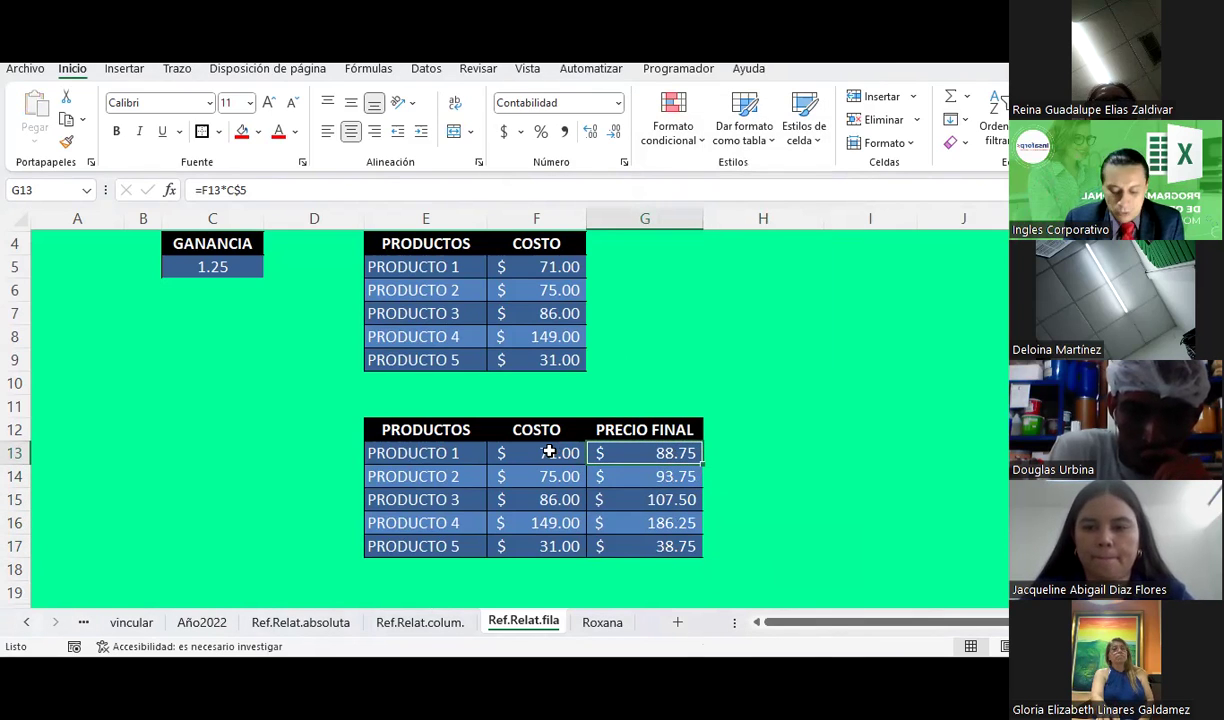
{"action": "key", "text": "F2"}
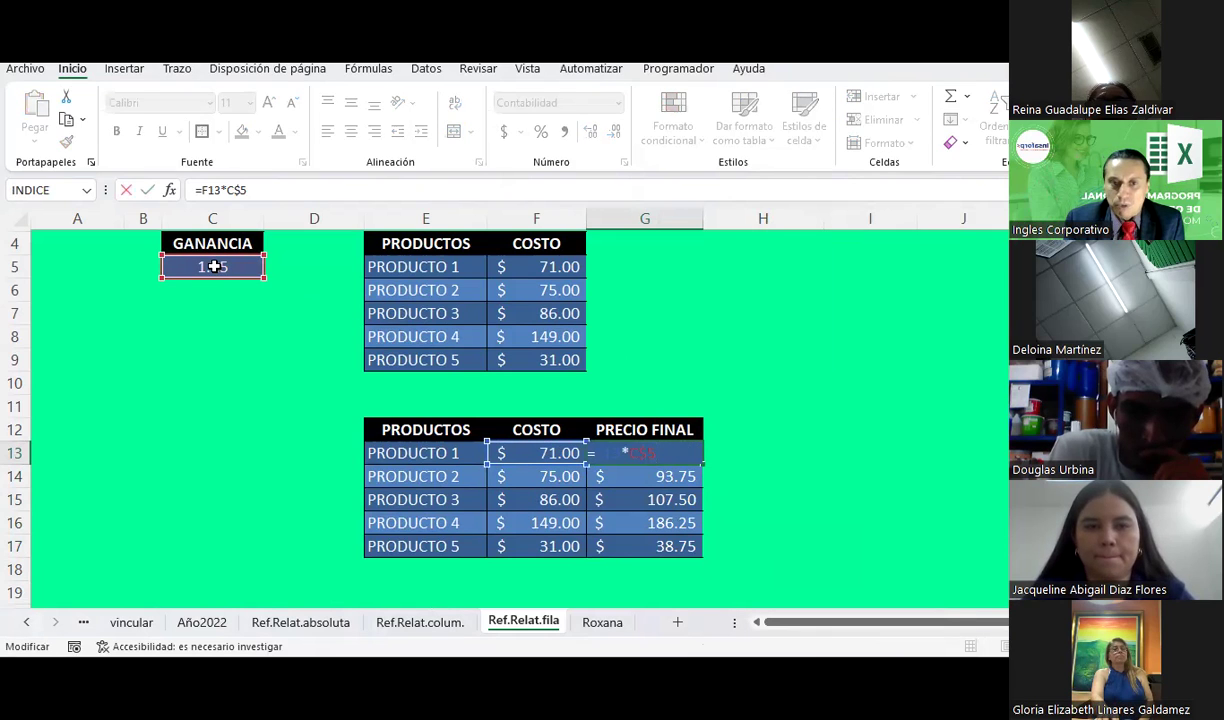
{"action": "key", "text": "Return"}
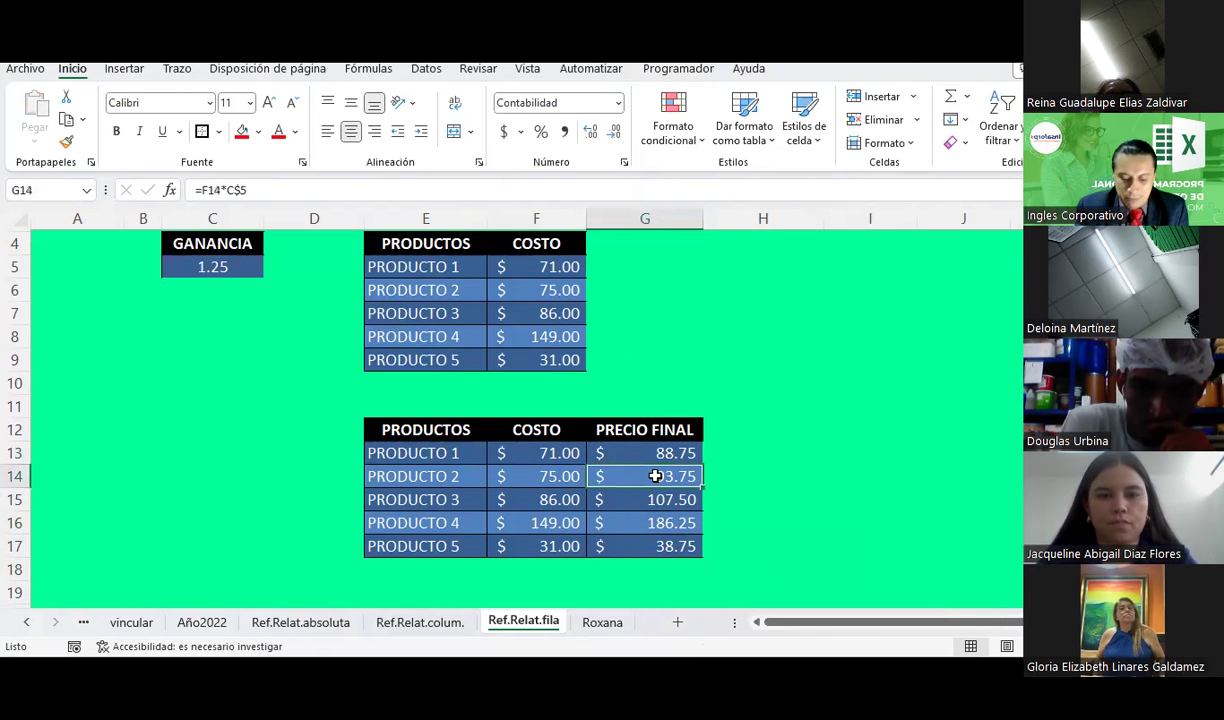
{"action": "key", "text": "F2"}
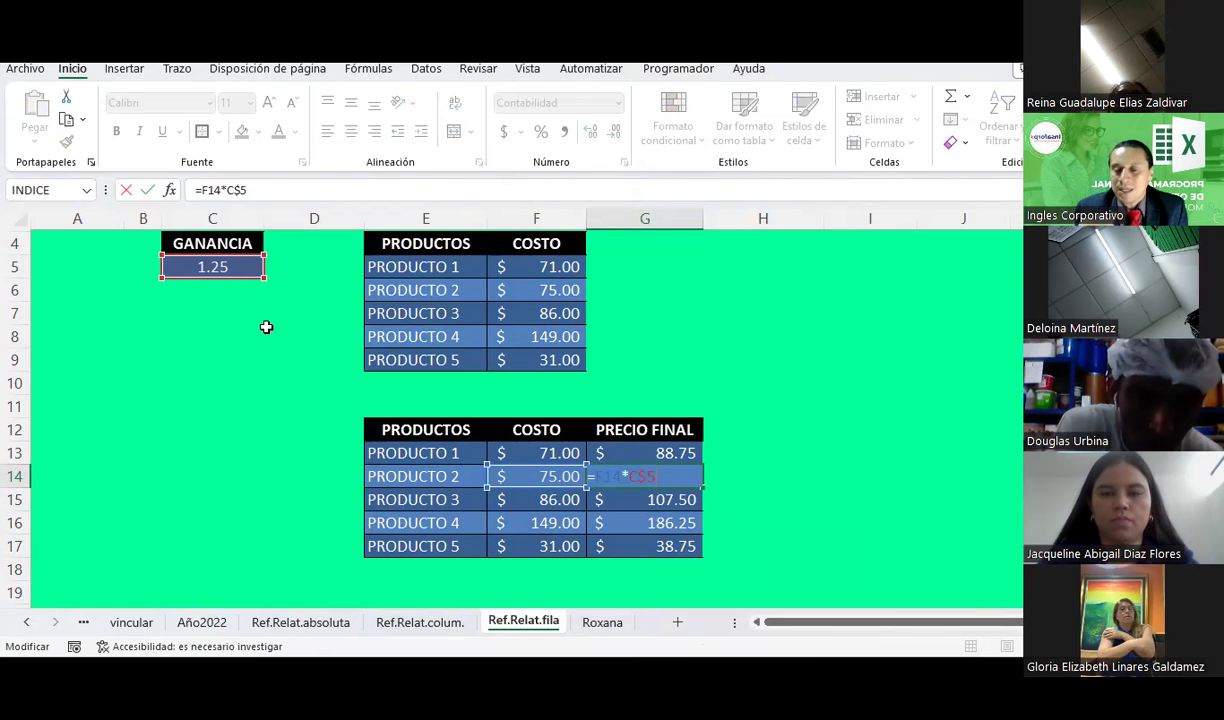
{"action": "key", "text": "ctrl+Return"}
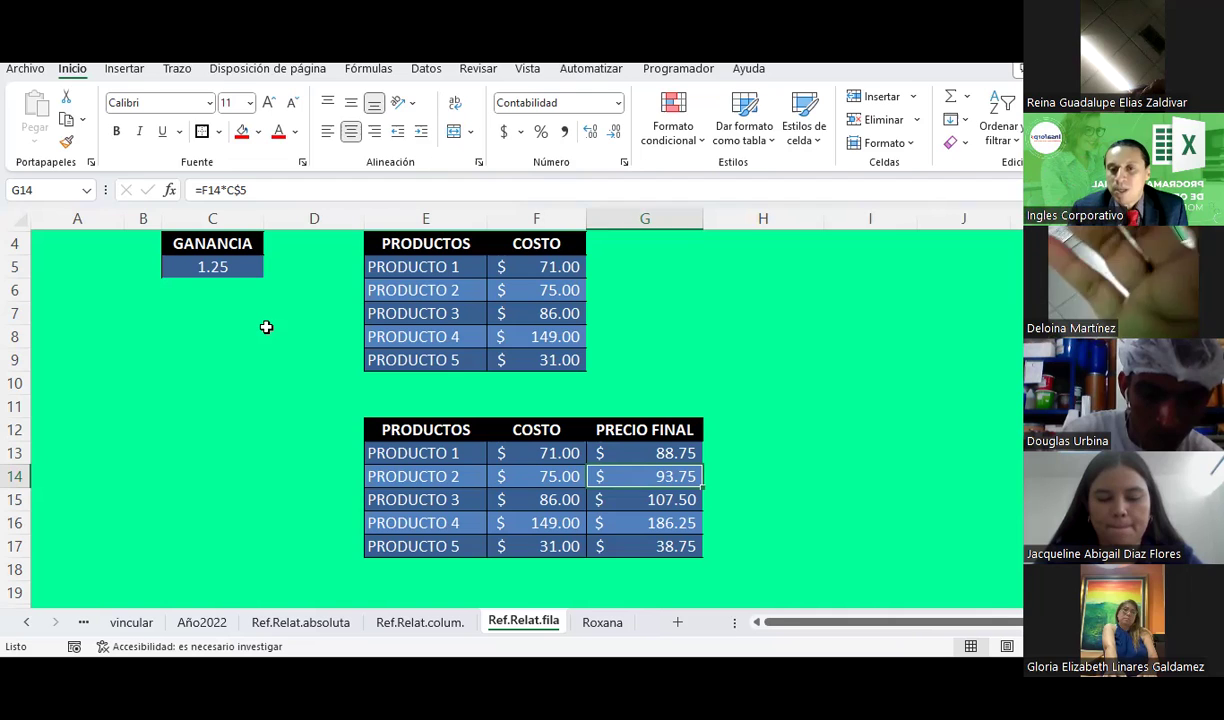
Step: Paste the cost-times-C$5 formula into all five PRECIO FINAL cells G13:G17
{"action": "left_click_drag", "start_coordinate": [634, 452], "coordinate": [675, 557]}
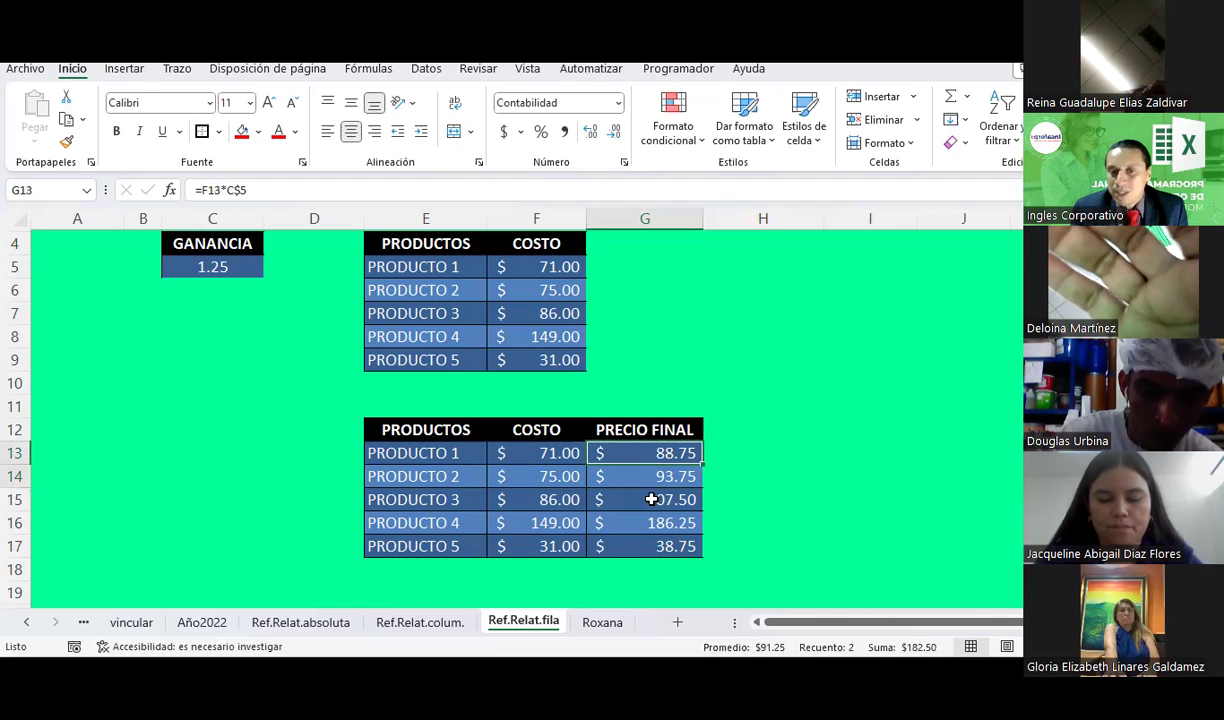
{"action": "left_click_drag", "start_coordinate": [647, 452], "coordinate": [660, 545]}
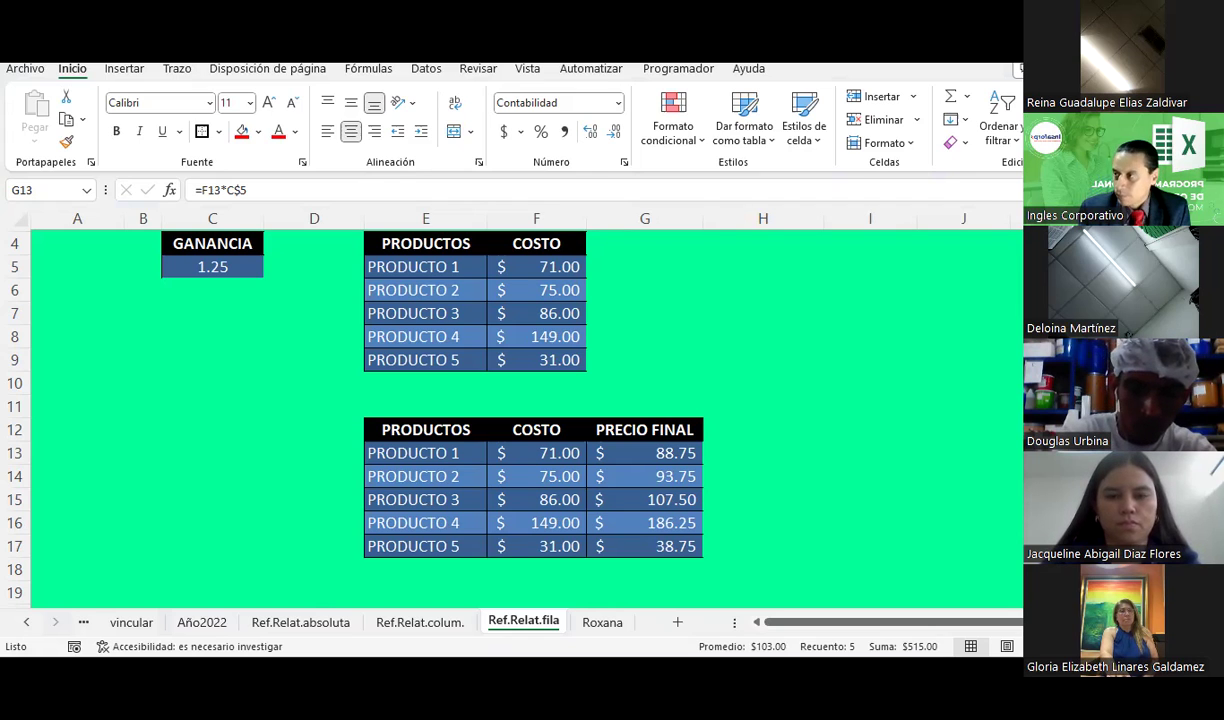
{"action": "key", "text": "ctrl+v"}
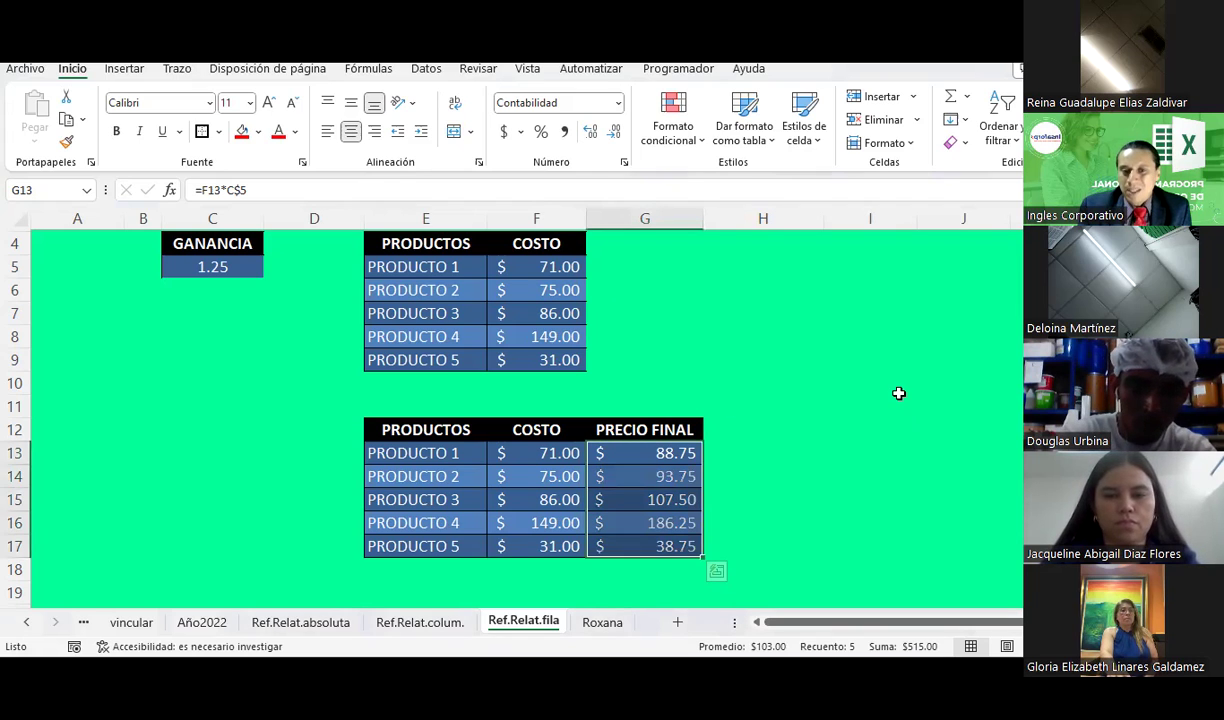
Step: Deselect the PRECIO FINAL column by selecting empty cell I10
{"action": "left_click", "coordinate": [899, 392]}
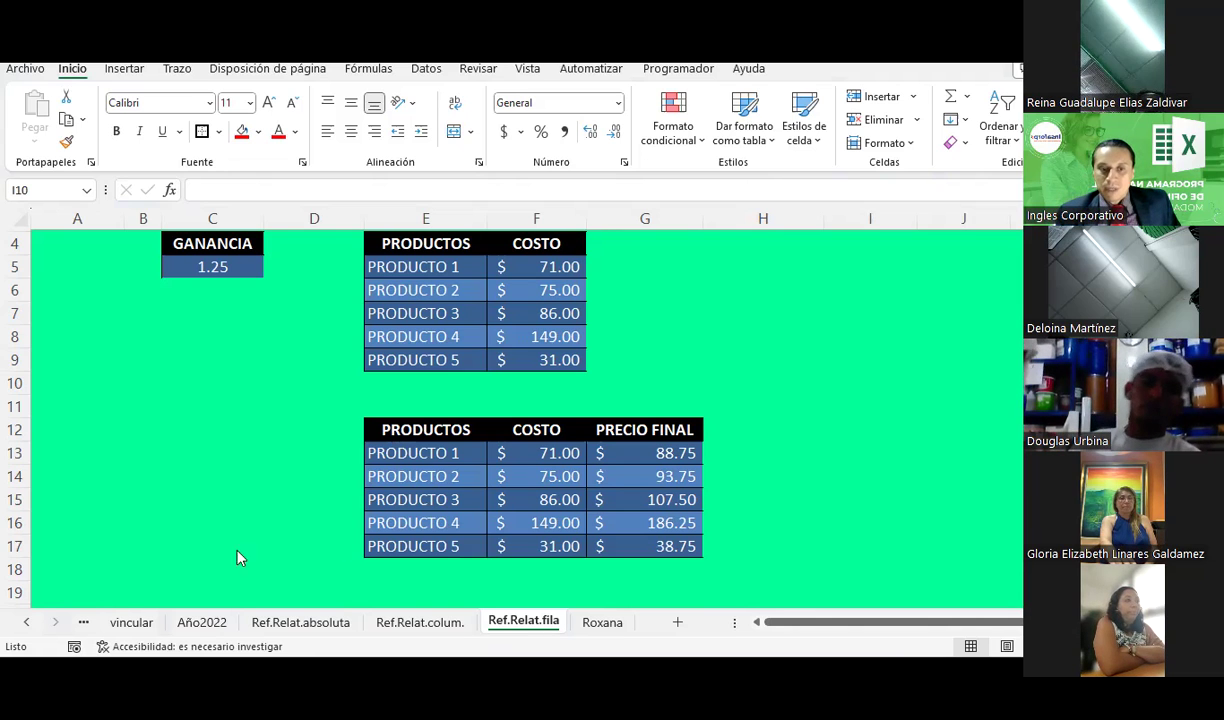
Step: Move through the Ref.Relat.absoluta and Portada sheets to the Año2022 sales sheet
{"action": "left_click", "coordinate": [272, 622]}
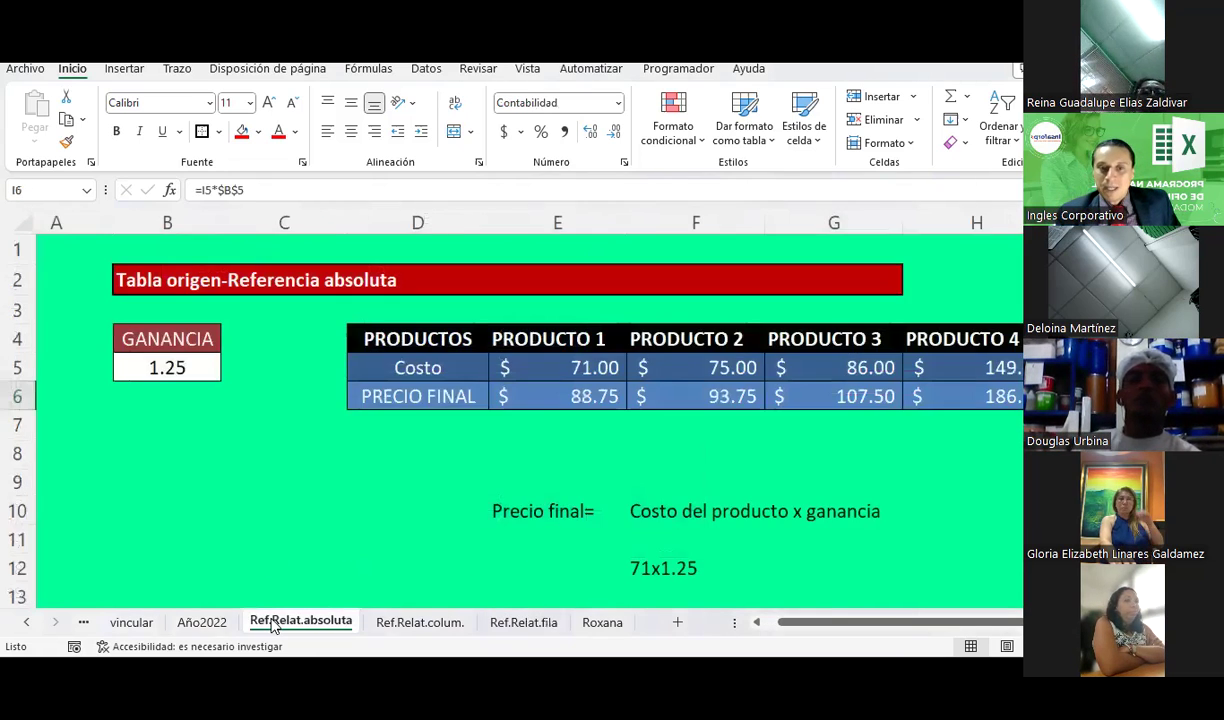
{"action": "left_click", "coordinate": [318, 512]}
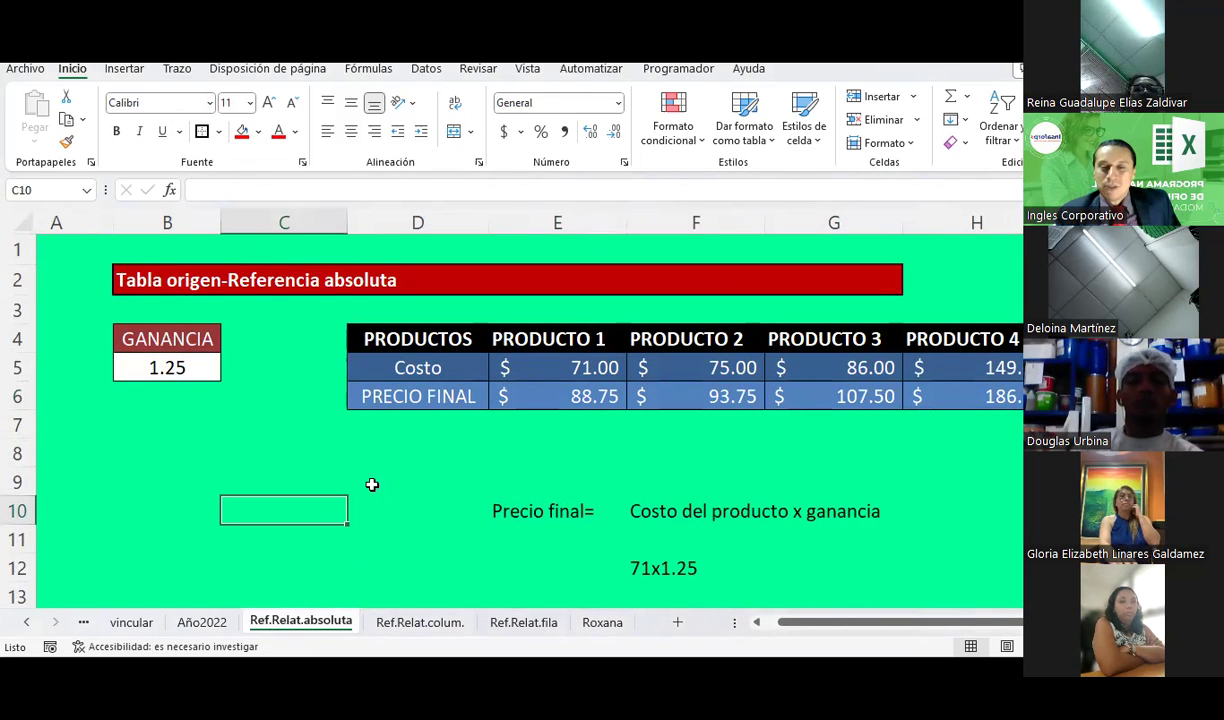
{"action": "left_click", "coordinate": [84, 622]}
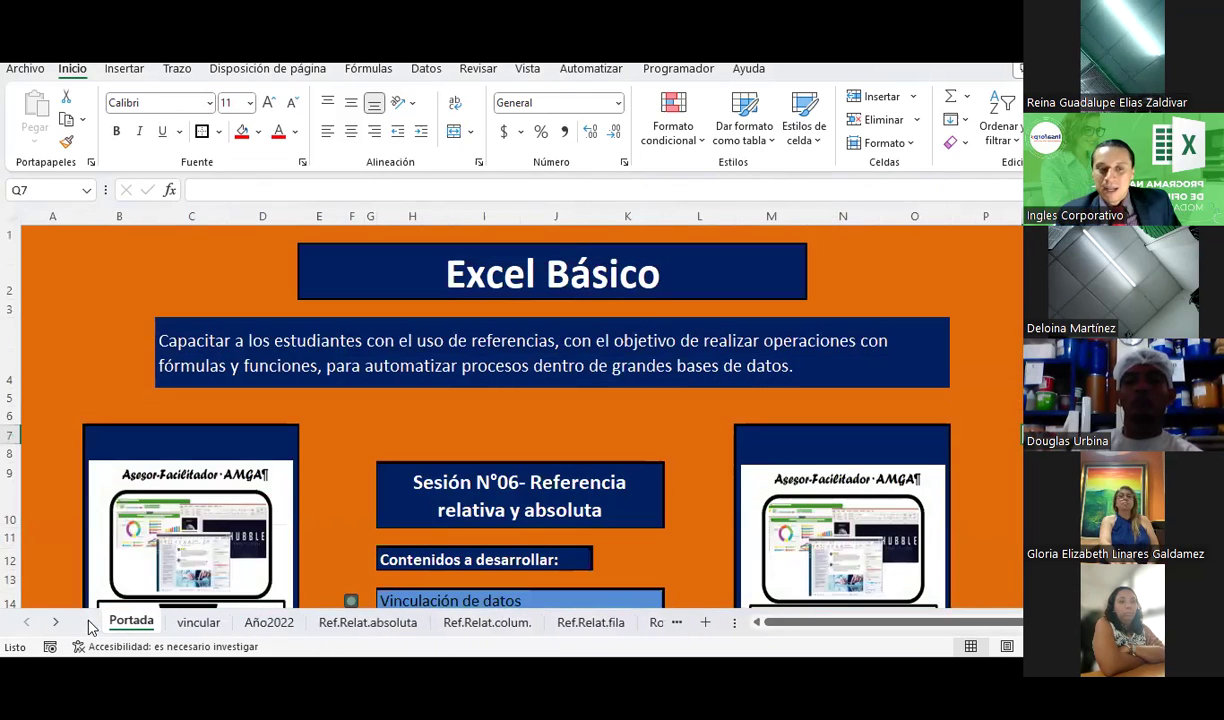
{"action": "left_click", "coordinate": [269, 622]}
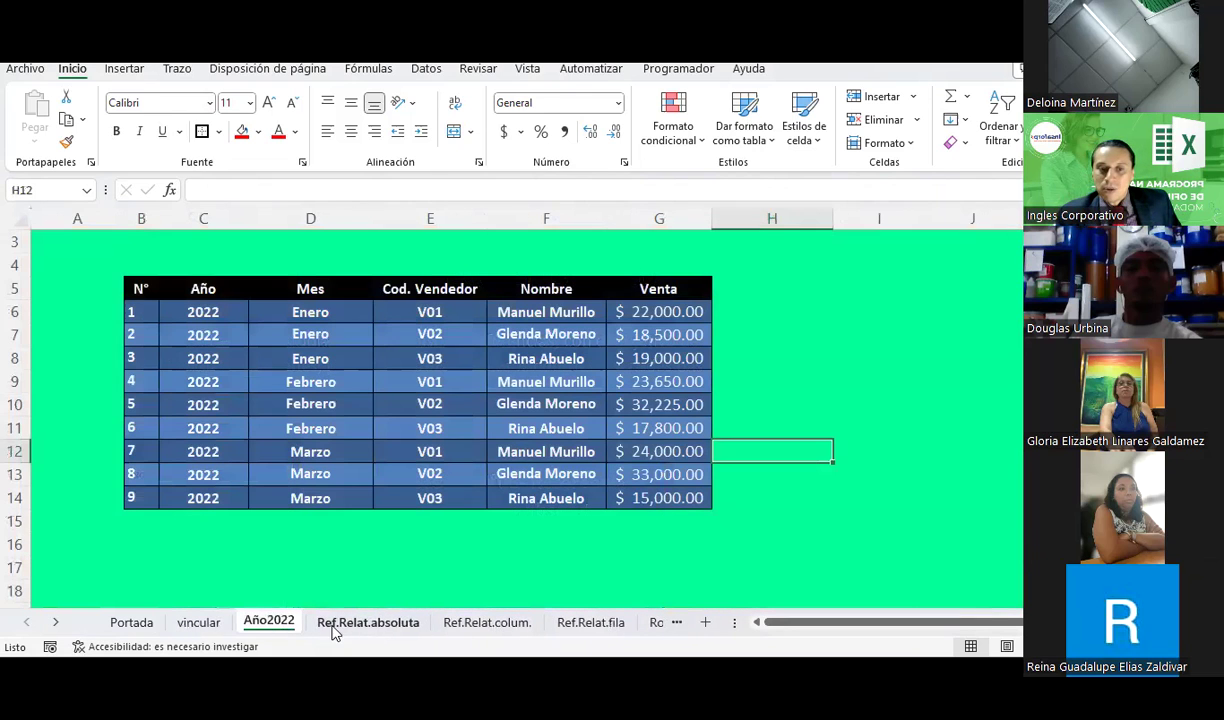
{"action": "left_click", "coordinate": [913, 434]}
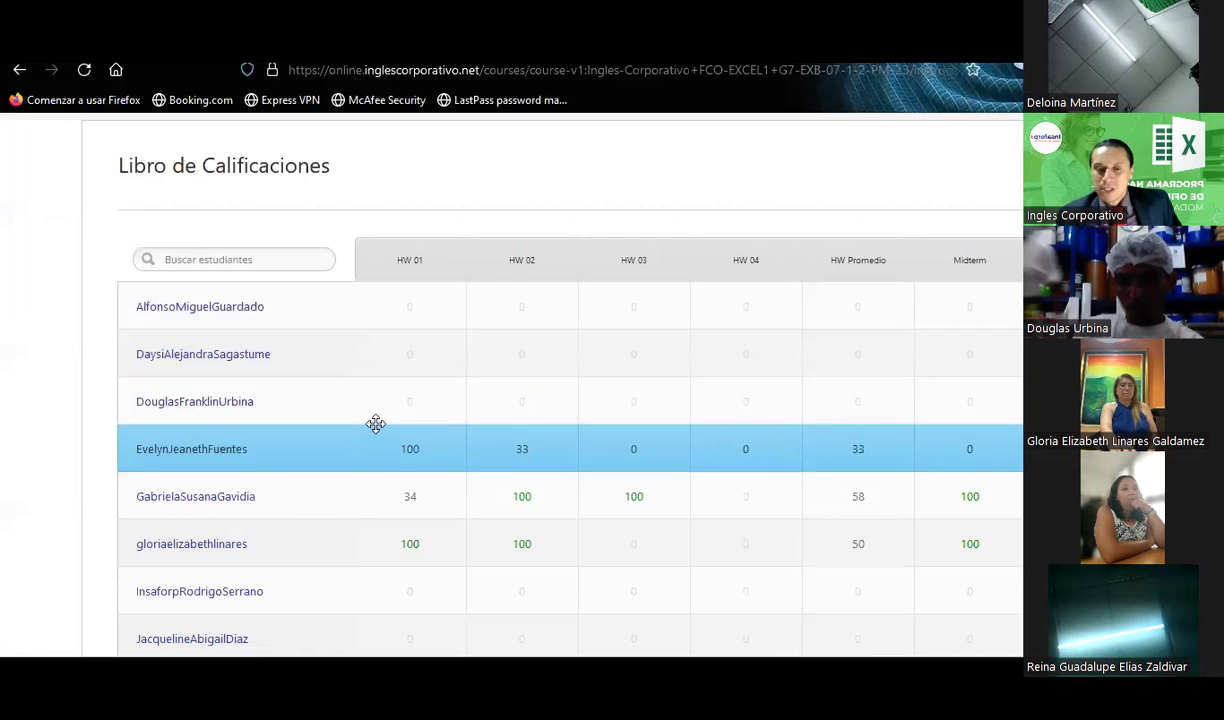
Step: Scroll through the gradebook scores, then move to the FCO CONTROL ASISTENCIA attendance spreadsheet
{"action": "scroll", "coordinate": [565, 350], "scroll_direction": "down", "scroll_amount": 1}
{"action": "scroll", "coordinate": [565, 352], "scroll_direction": "down", "scroll_amount": 3}
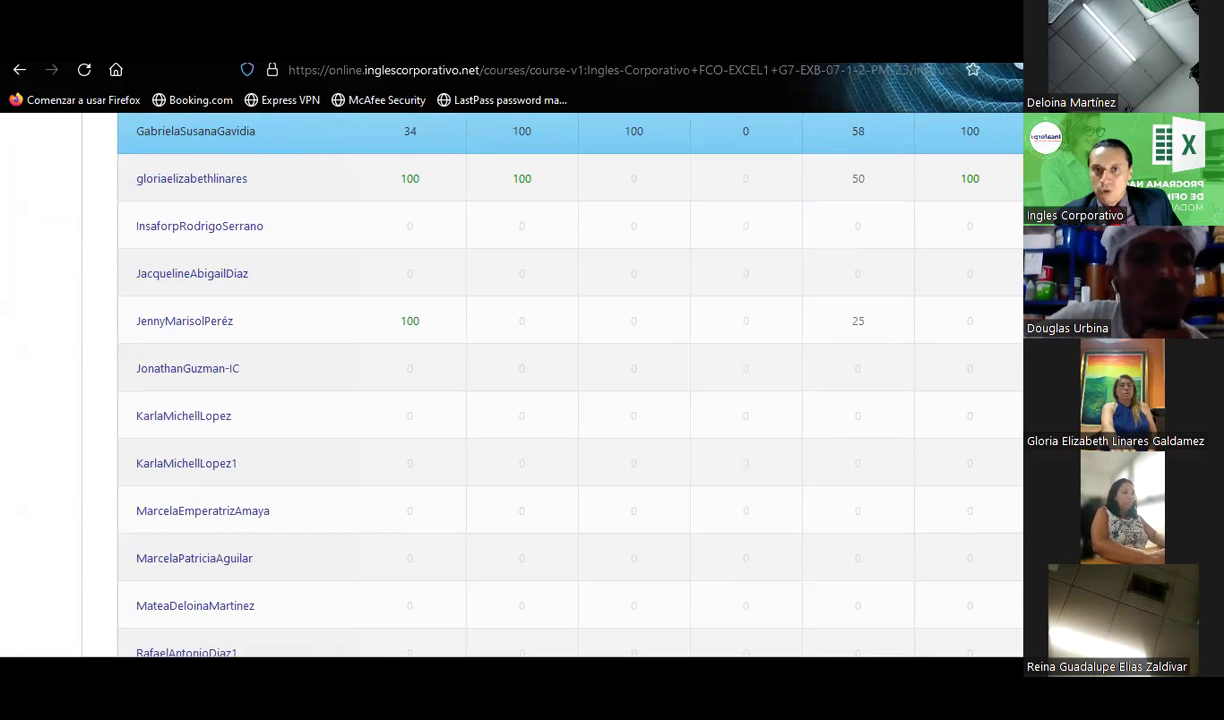
{"action": "key", "text": "ctrl+Tab"}
{"action": "left_click", "coordinate": [366, 490]}
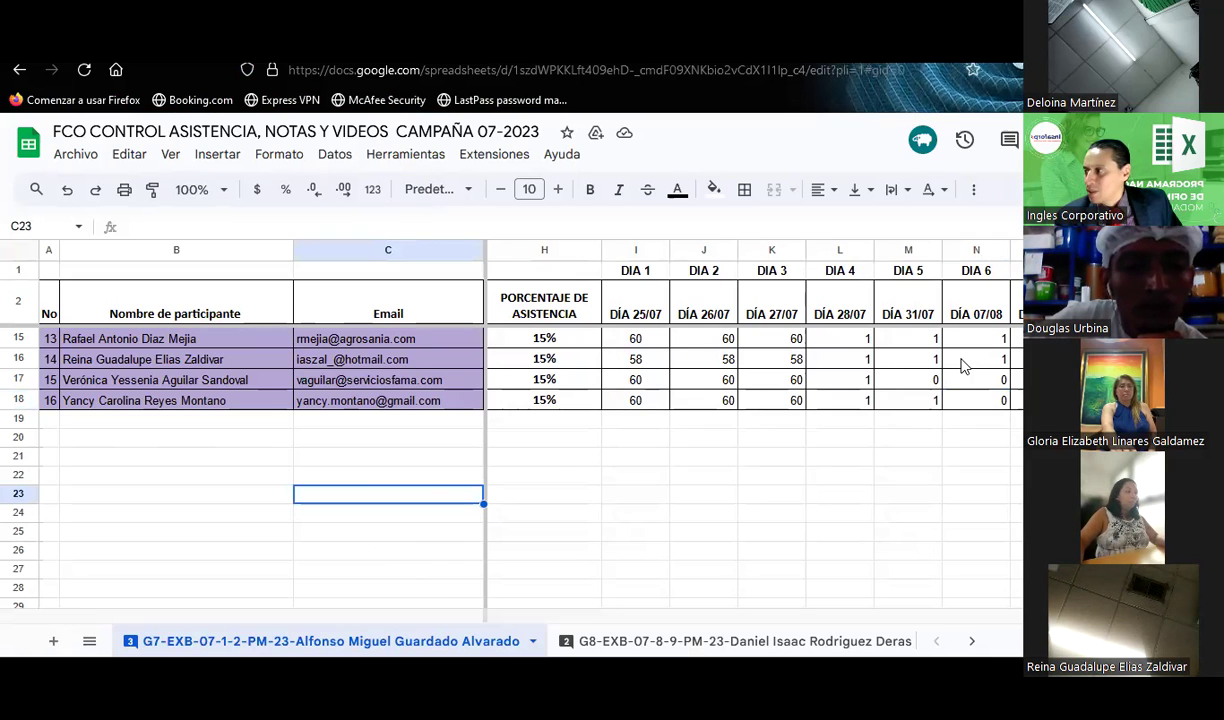
Step: Check the DIA 6 value in N16 and scan participants' attendance percentages, then return to the gradebook
{"action": "left_click", "coordinate": [962, 366]}
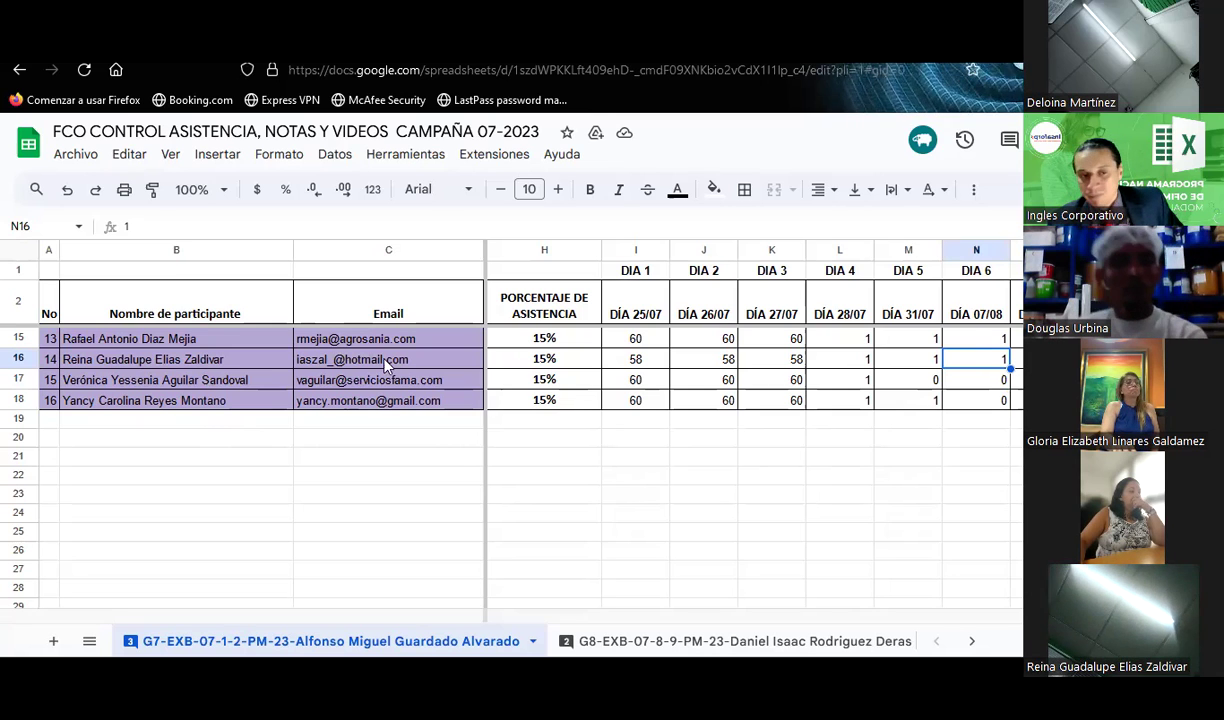
{"action": "left_click", "coordinate": [280, 459]}
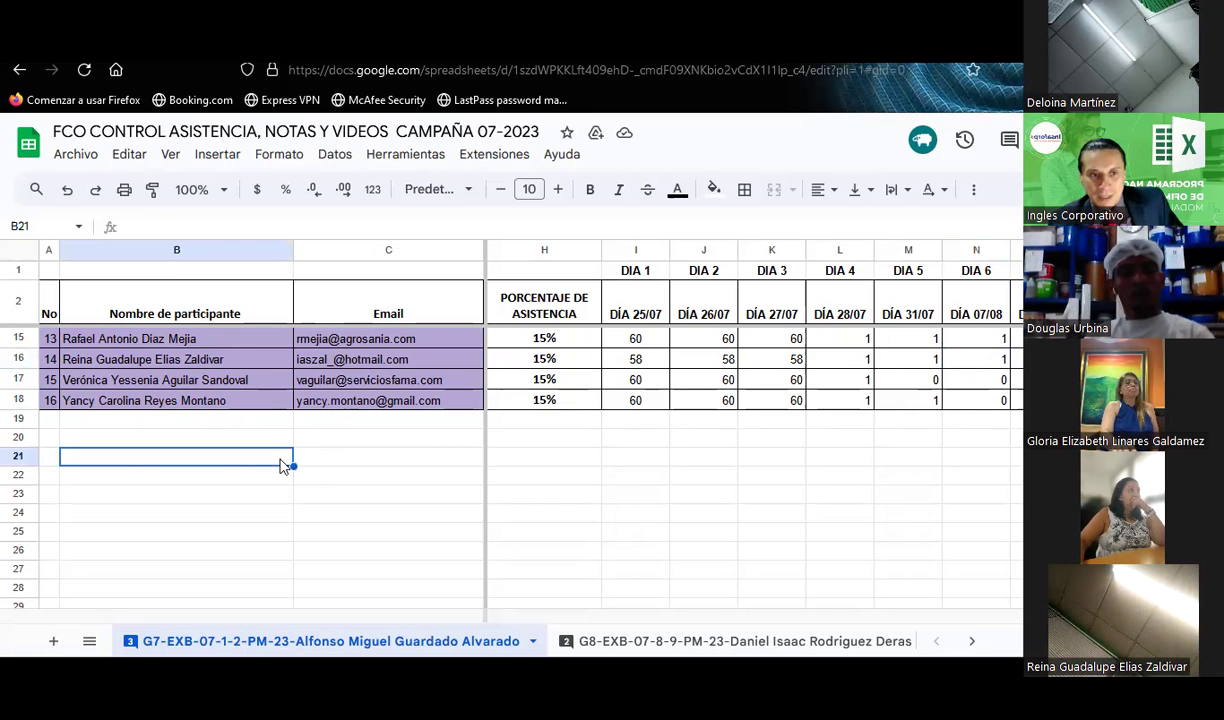
{"action": "scroll", "coordinate": [283, 465], "scroll_direction": "up", "scroll_amount": 2}
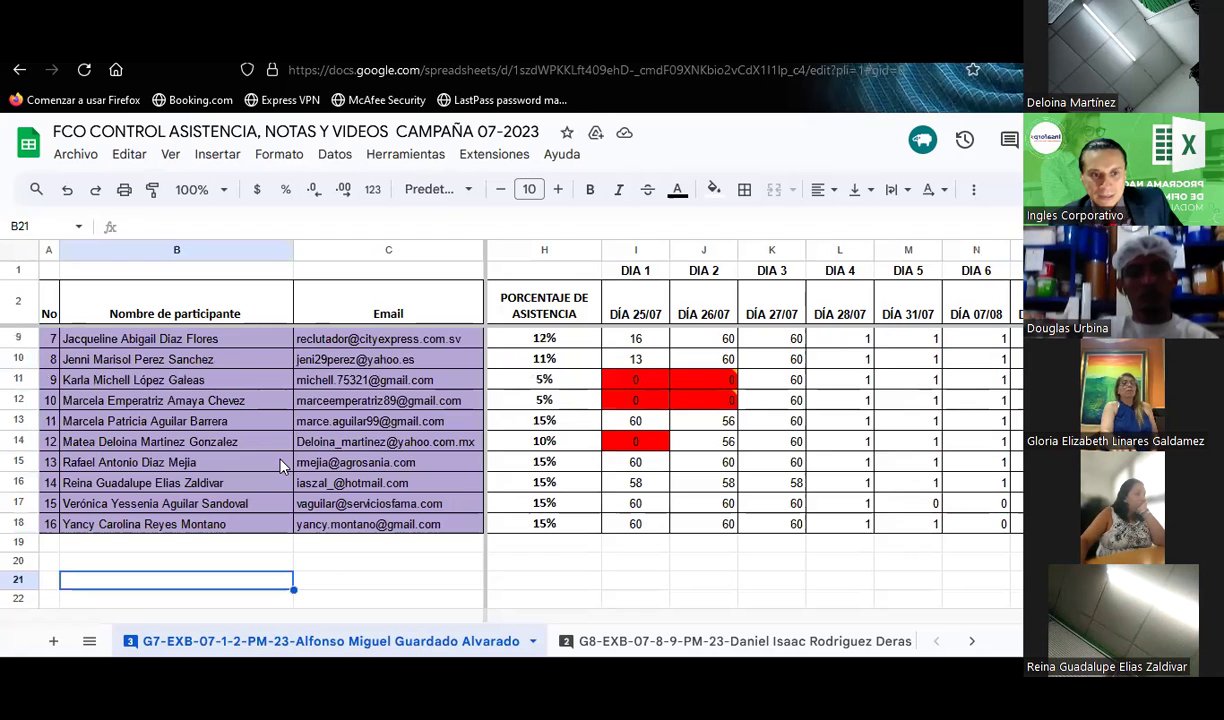
{"action": "left_click", "coordinate": [252, 483]}
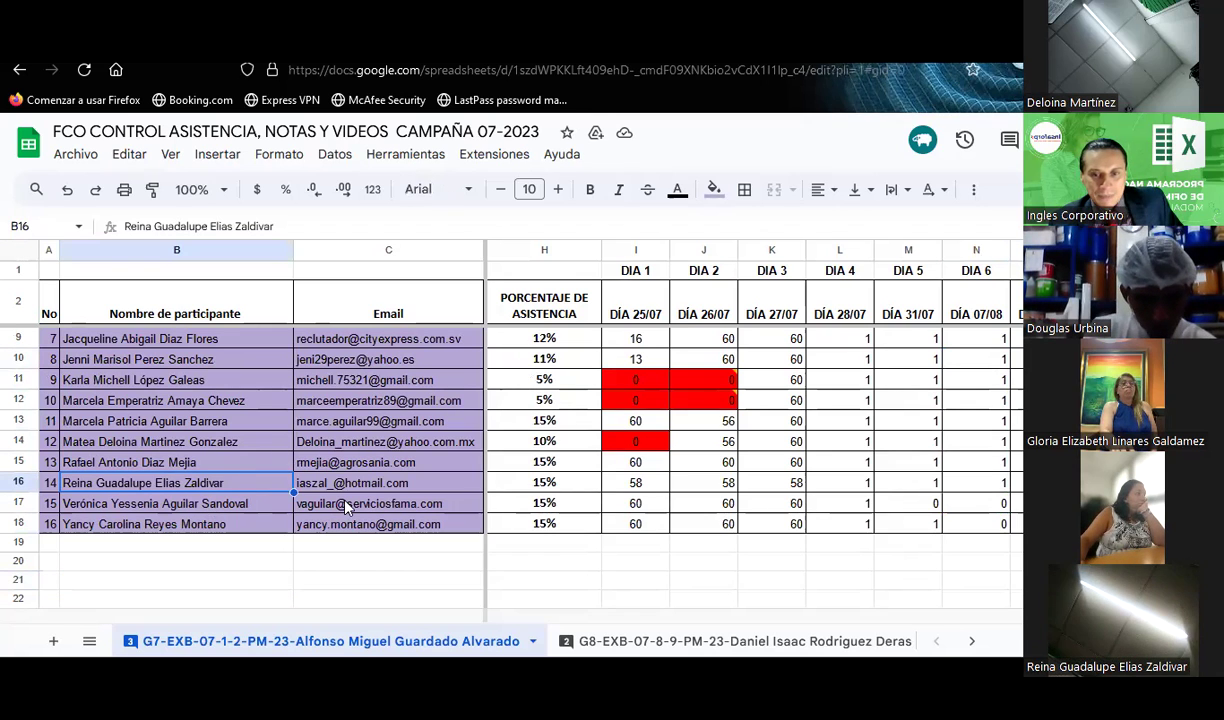
{"action": "scroll", "coordinate": [229, 468], "scroll_direction": "up", "scroll_amount": 2}
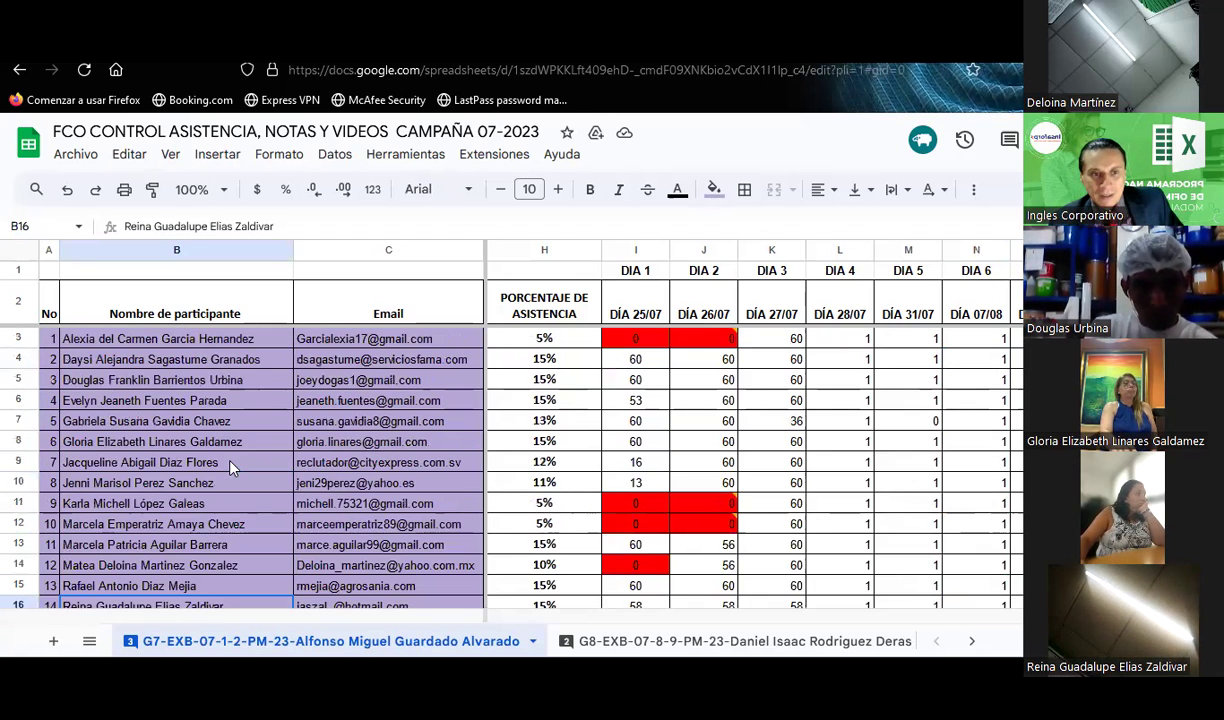
{"action": "scroll", "coordinate": [229, 468], "scroll_direction": "down", "scroll_amount": 2}
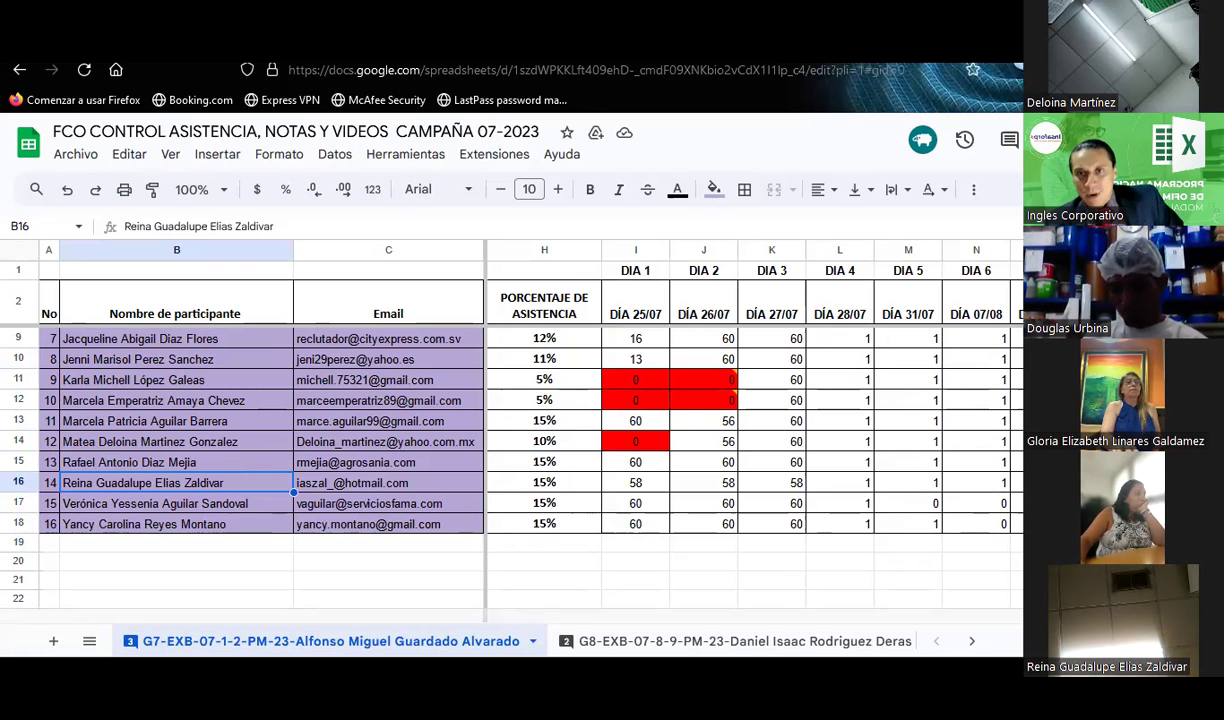
{"action": "key", "text": "ctrl+Tab"}
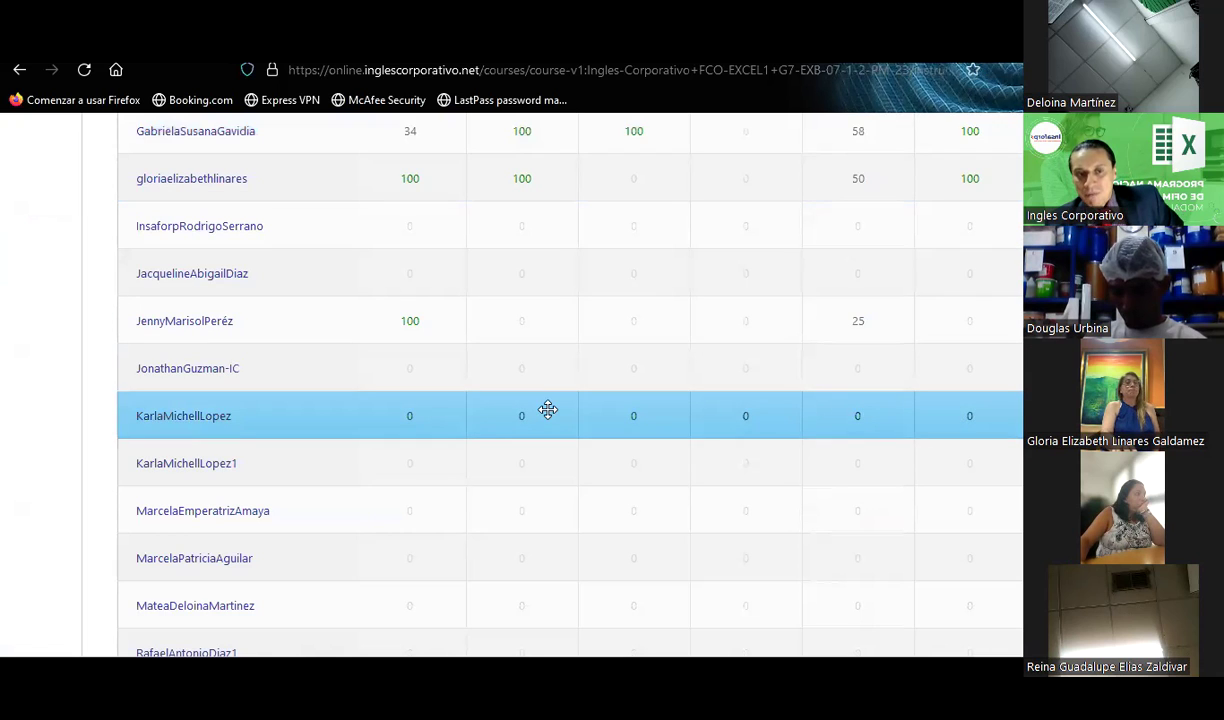
{"action": "mouse_move", "coordinate": [521, 415]}
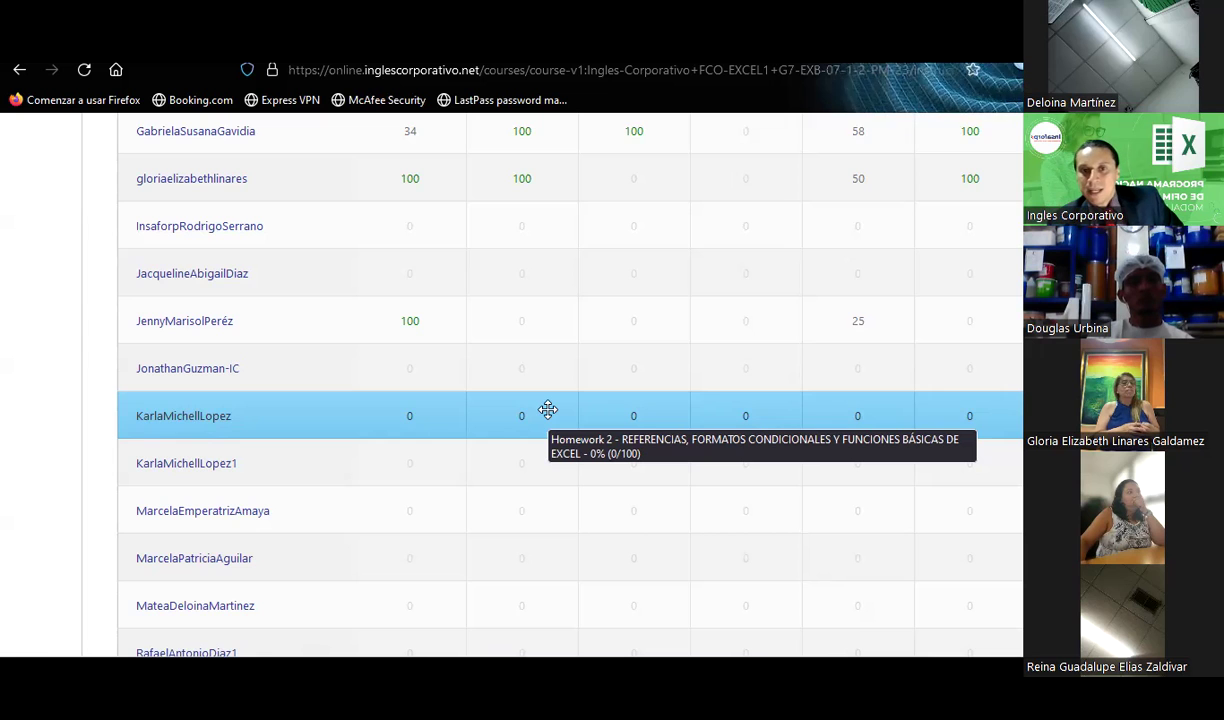
{"action": "scroll", "coordinate": [548, 409], "scroll_direction": "up", "scroll_amount": 2}
{"action": "scroll", "coordinate": [548, 409], "scroll_direction": "up", "scroll_amount": 2}
{"action": "scroll", "coordinate": [548, 409], "scroll_direction": "up", "scroll_amount": 3}
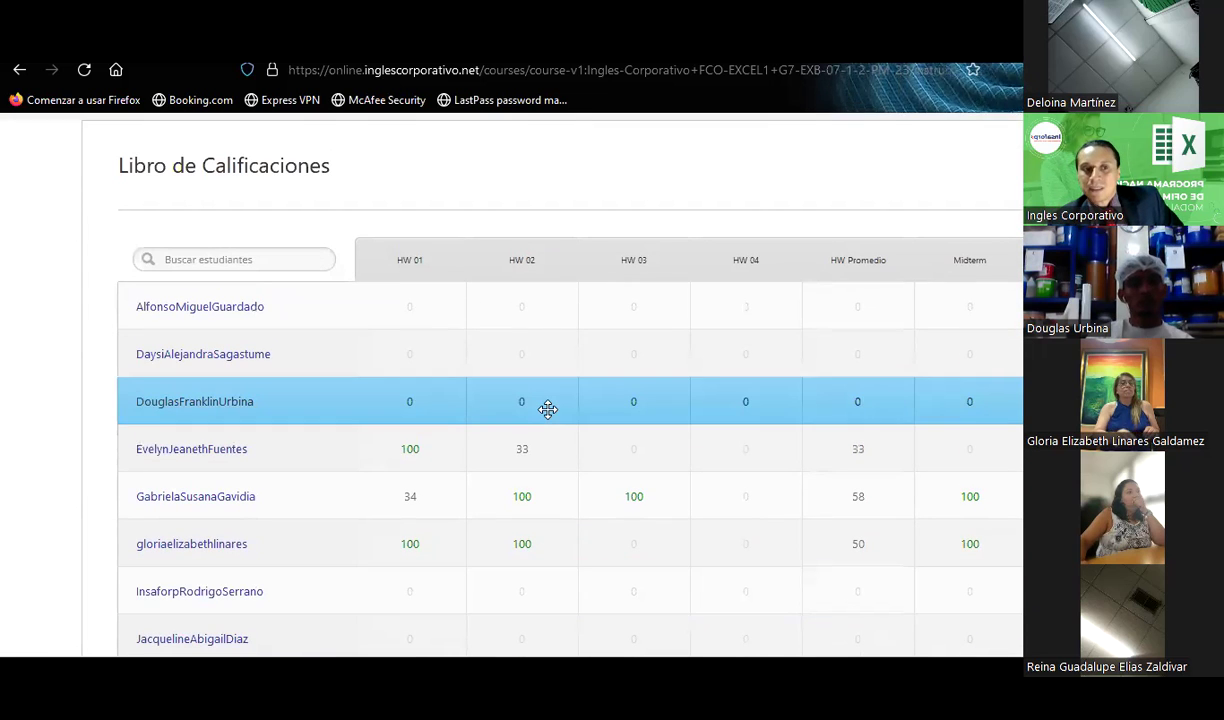